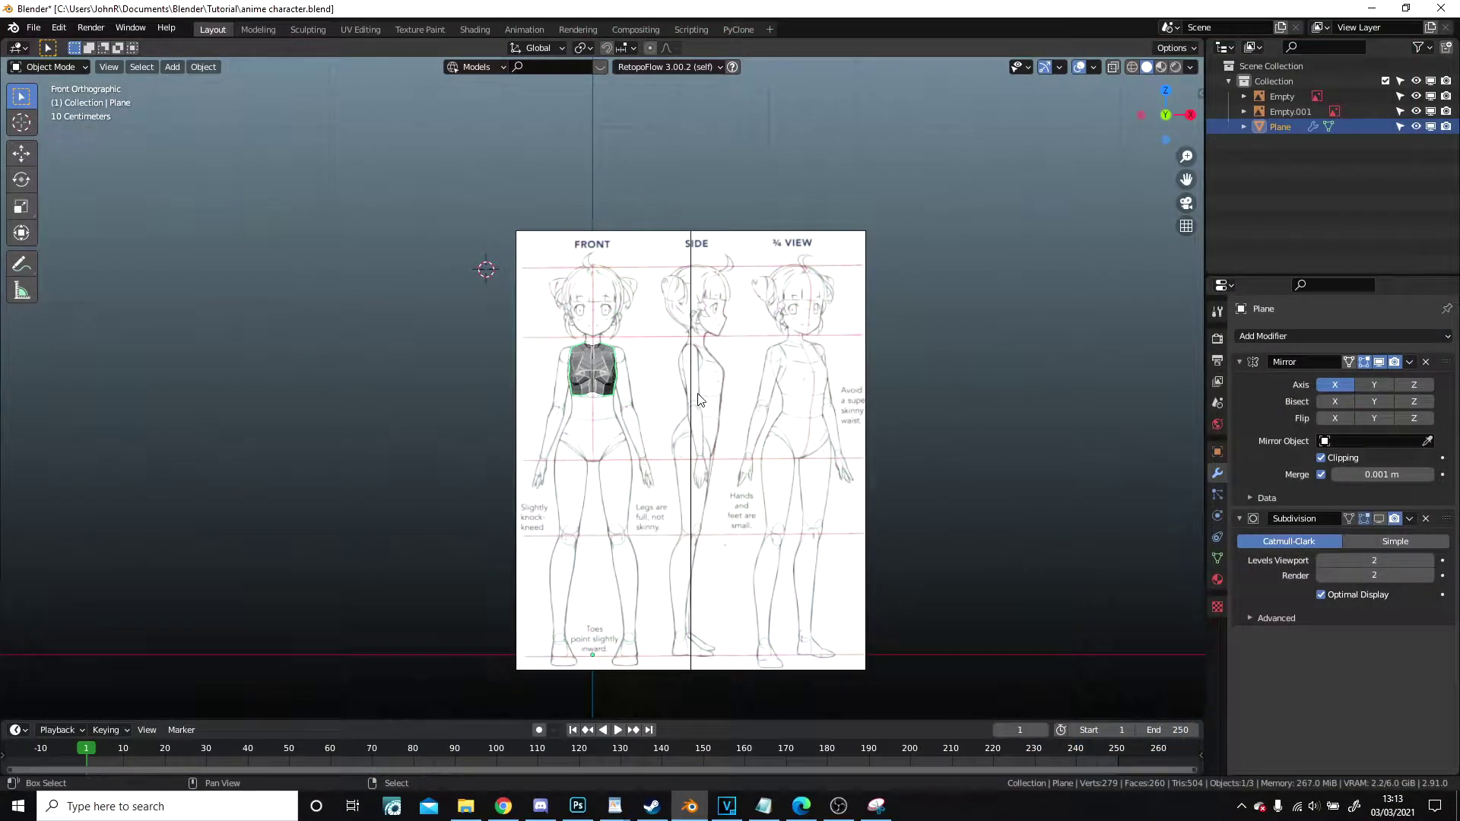
# - Open the torso mesh for editing in front orthographic view
pyautogui.scroll(-4, 699, 400)
pyautogui.scroll(8, 622, 389)
pyautogui.moveTo(623, 388); pyautogui.dragTo(625, 330, button='middle')
pyautogui.click(689, 295)
pyautogui.click(654, 245)
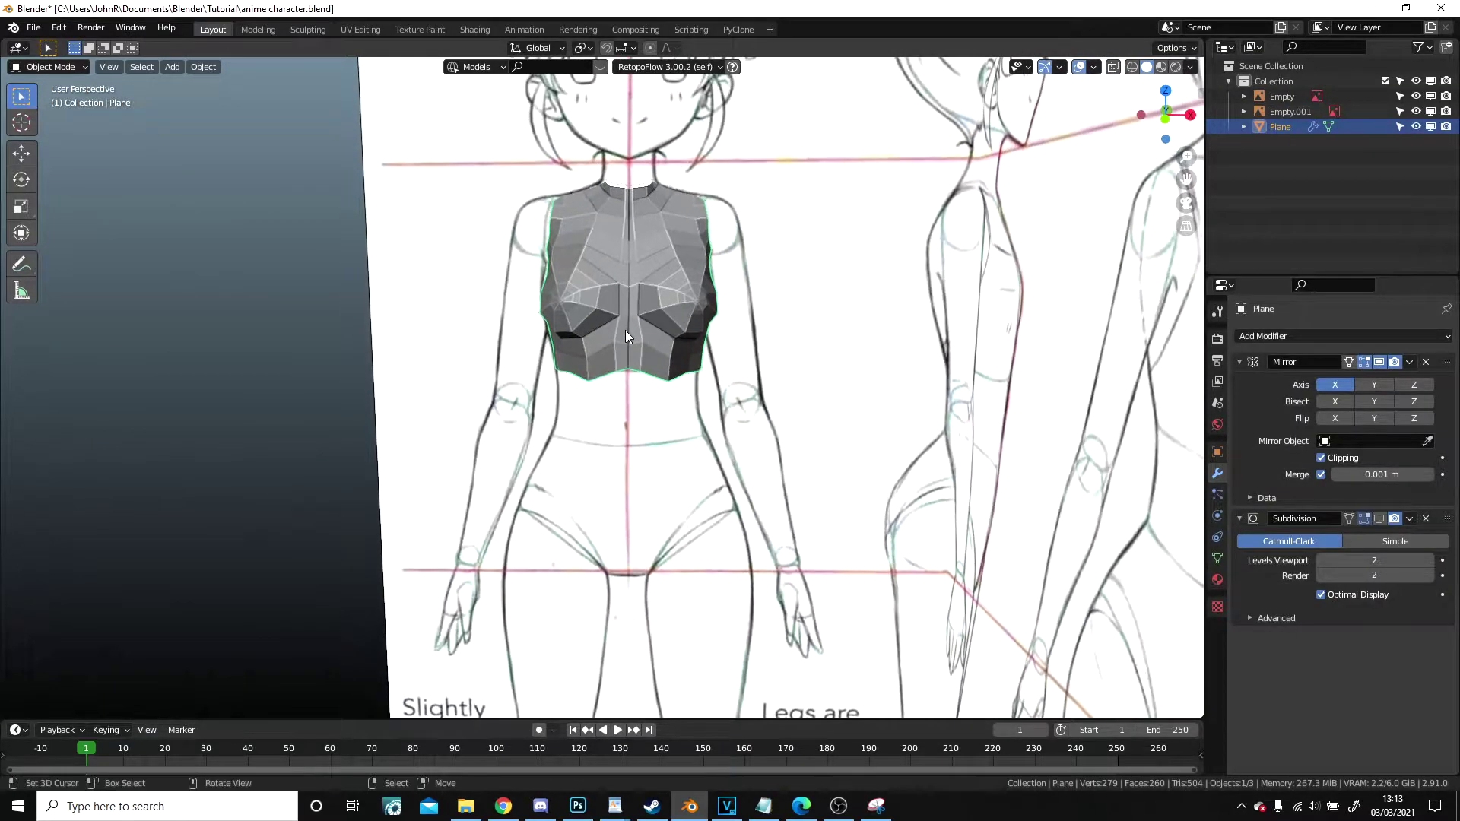
pyautogui.press('KP_1')
pyautogui.press('Tab')
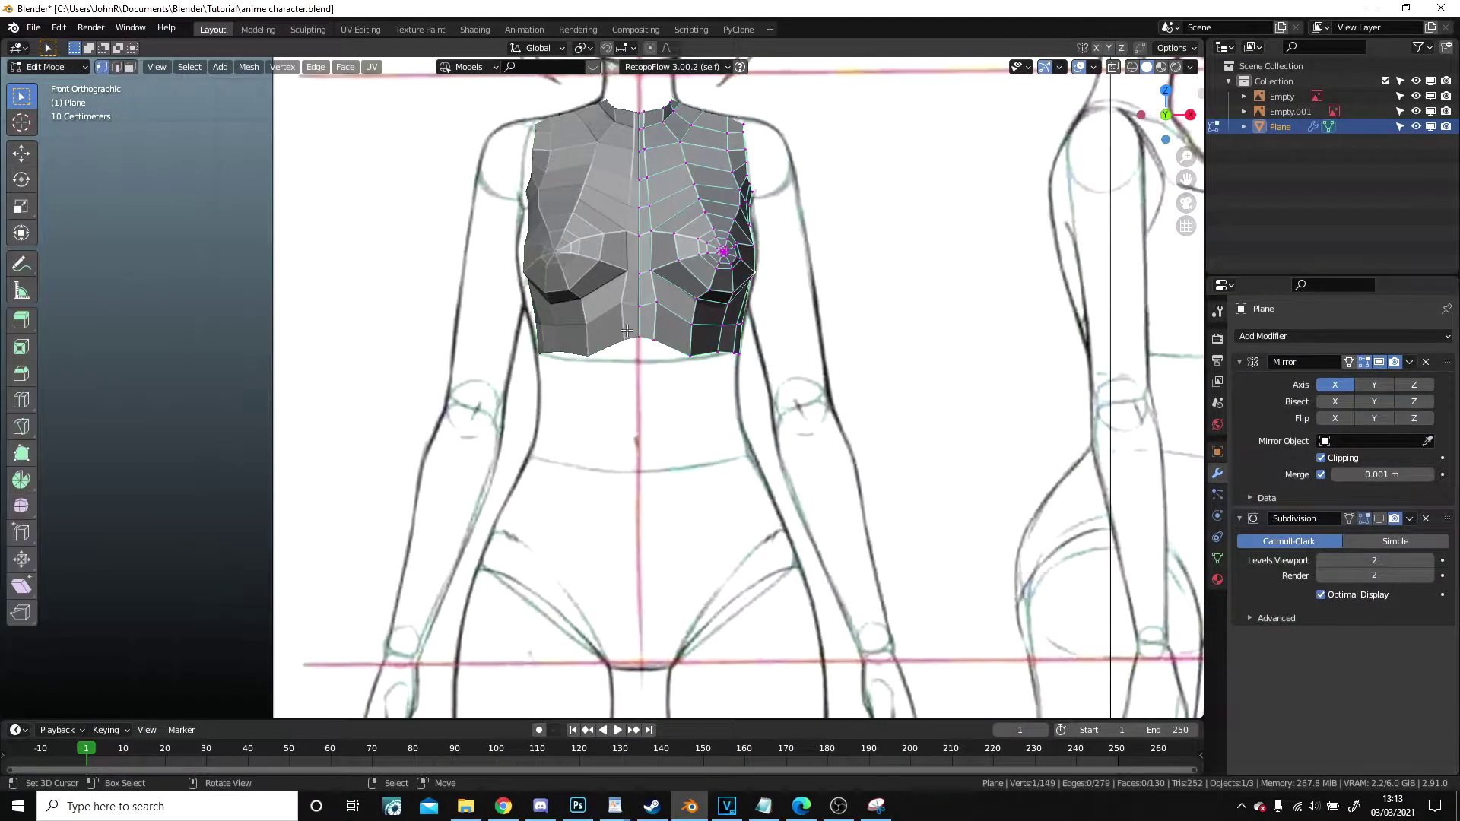
# - Extrude the three vertices along the torso's lower front edge down by about 0.032 m
pyautogui.scroll(4, 627, 330)
pyautogui.keyDown('shift'); pyautogui.moveTo(675, 293); pyautogui.dragTo(731, 219, button='middle'); pyautogui.keyUp('shift')
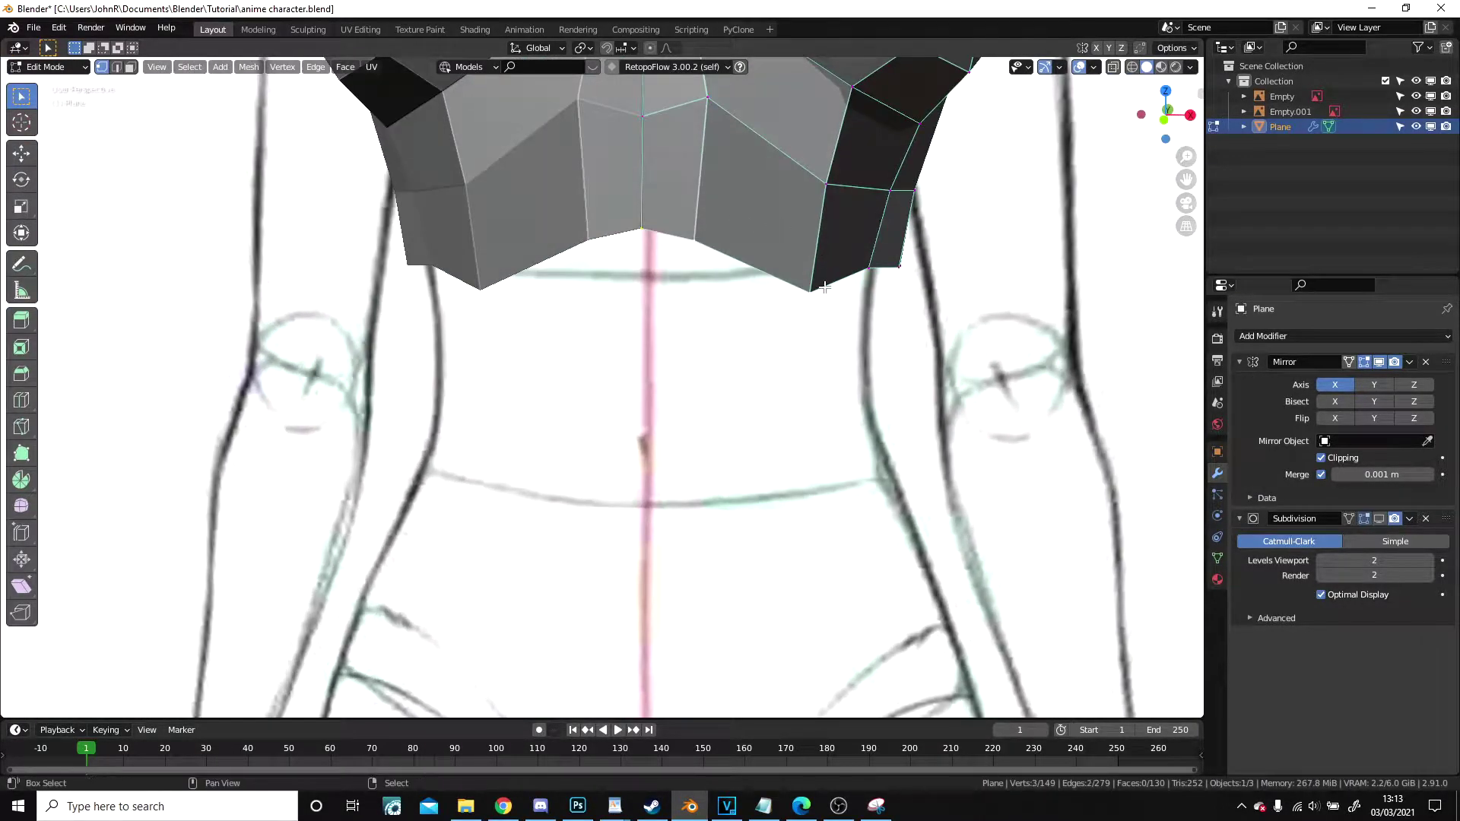
pyautogui.press('KP_1')
pyautogui.keyDown('shift'); pyautogui.moveTo(825, 287); pyautogui.dragTo(765, 352, button='middle'); pyautogui.keyUp('shift')
pyautogui.scroll(3, 763, 352)
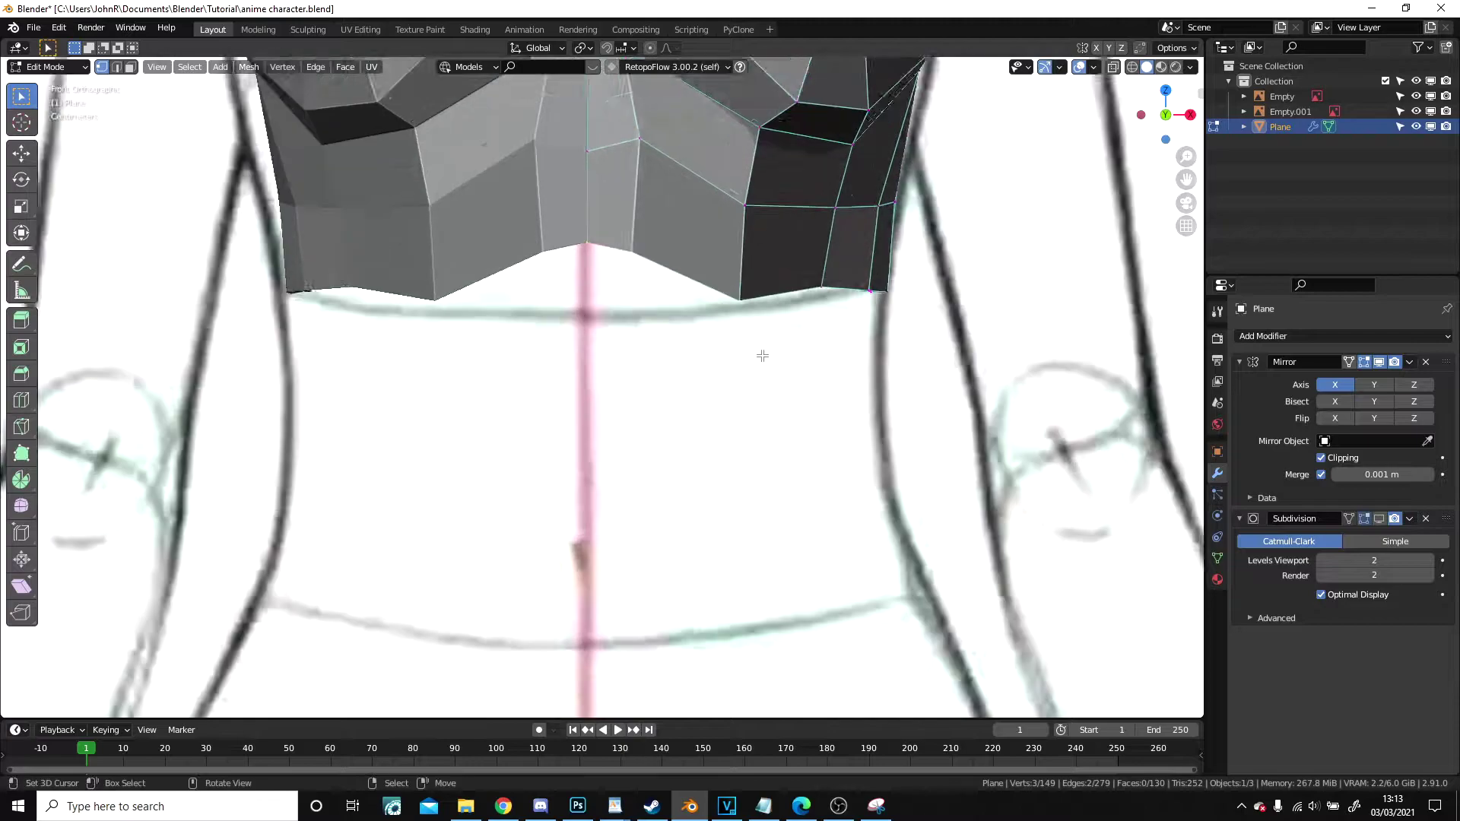
pyautogui.press('e')
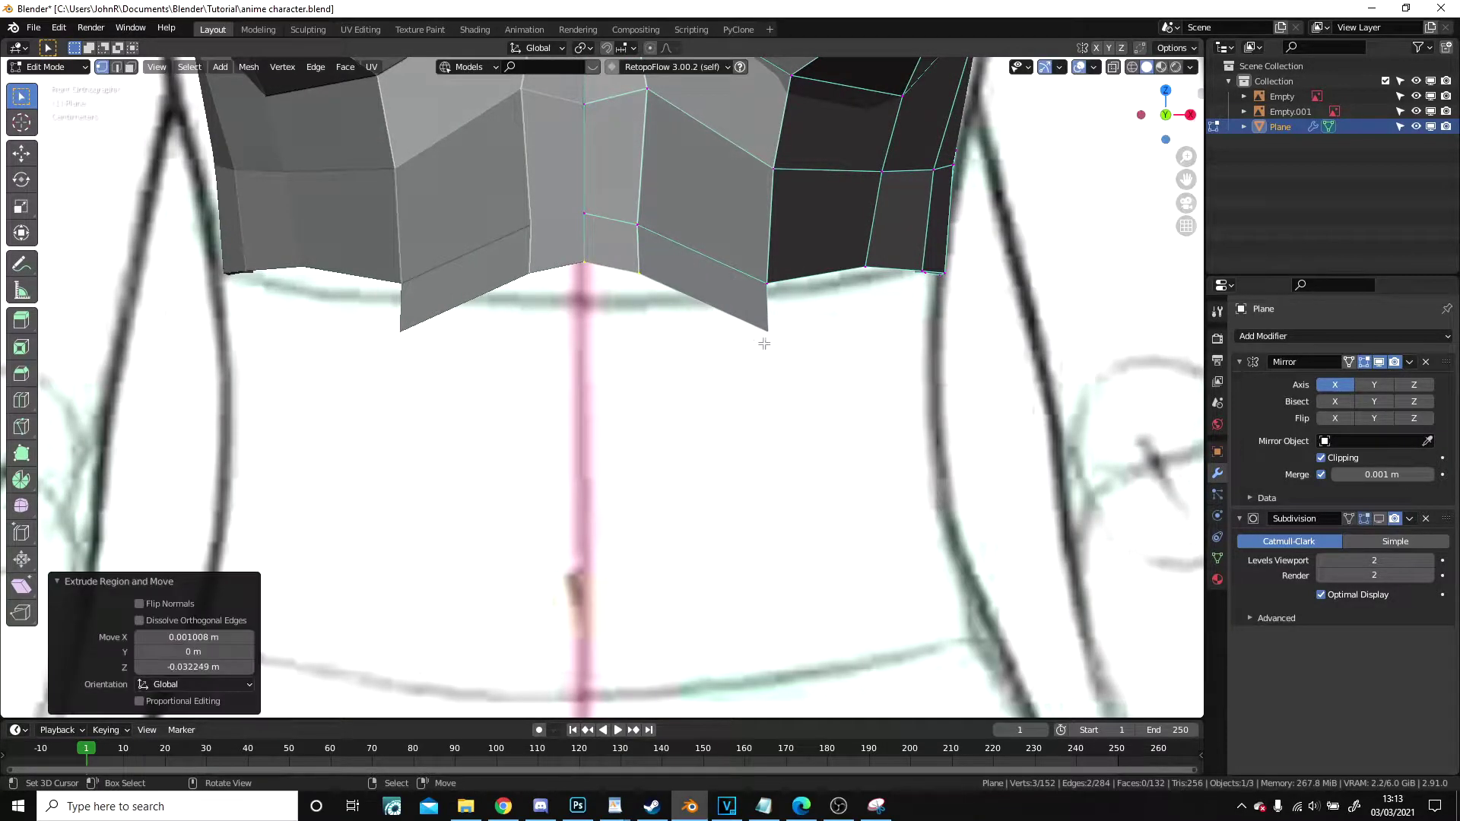
pyautogui.click(762, 343)
# - Move the new strip's outer corner vertex inward and adjust the vertices beside the centre line to smooth the lower rib edge
pyautogui.press('g')
pyautogui.click(730, 333)
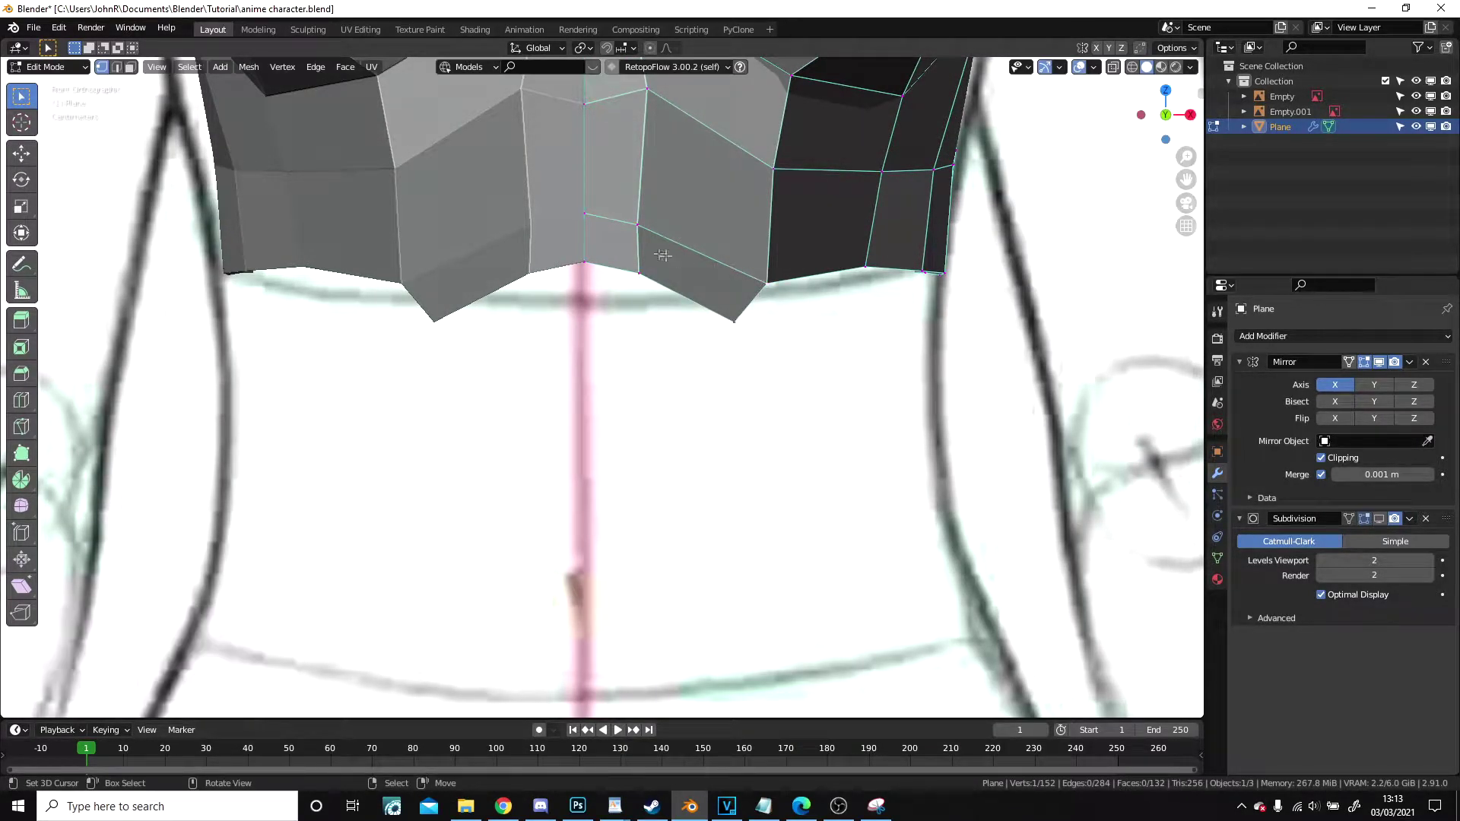
pyautogui.rightClick(634, 275)
pyautogui.press('g')
pyautogui.click(633, 276)
pyautogui.keyDown('shift'); pyautogui.moveTo(640, 283); pyautogui.dragTo(573, 406, button='middle'); pyautogui.keyUp('shift')
pyautogui.click(582, 359)
pyautogui.press('g')
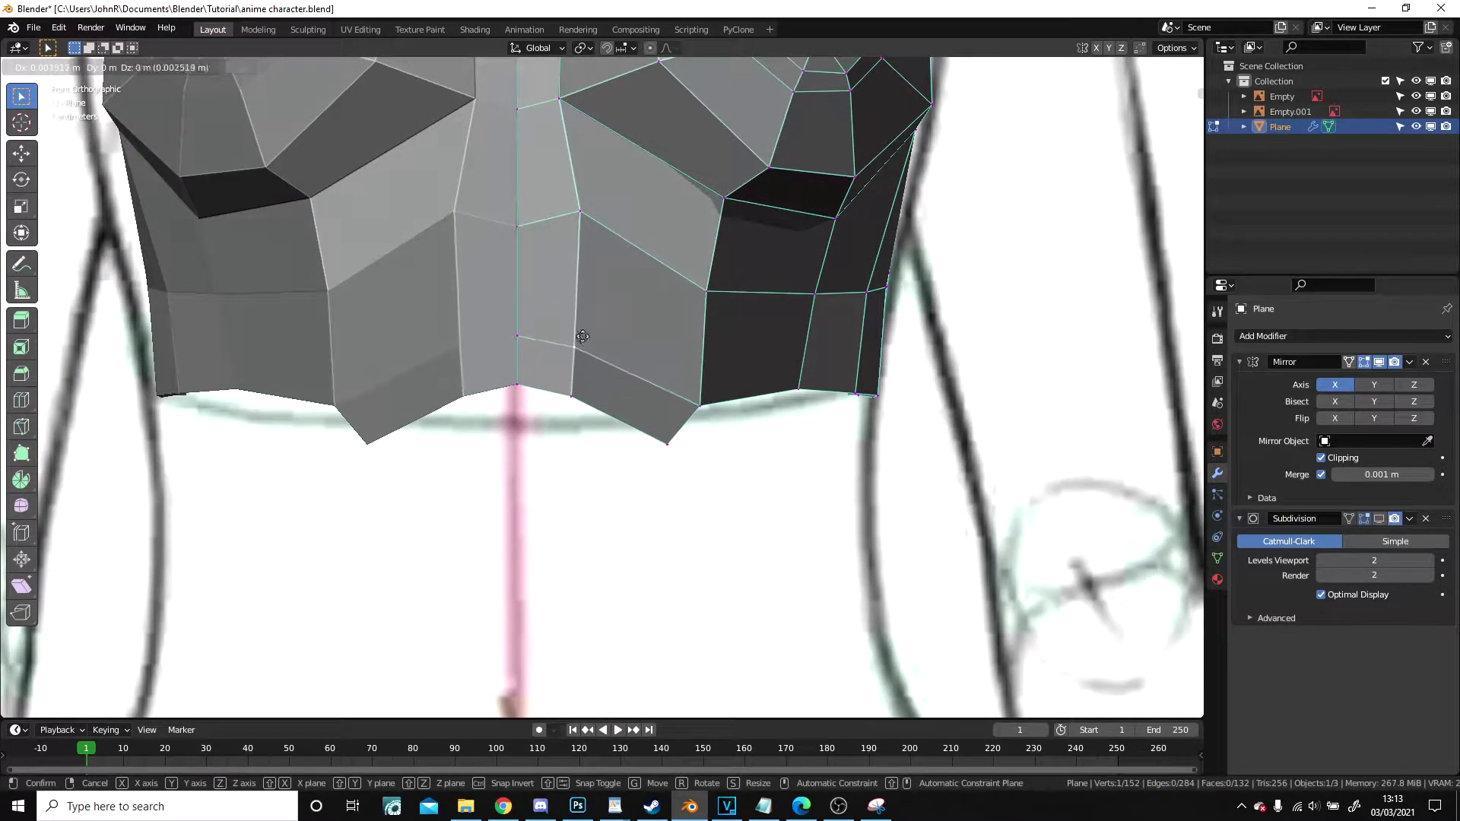
pyautogui.click(579, 337)
# - Extrude two vertices below the outer corner of the rib strip and fill a face between them and the existing edge
pyautogui.keyDown('shift'); pyautogui.moveTo(719, 419); pyautogui.dragTo(633, 187, button='middle'); pyautogui.keyUp('shift')
pyautogui.rightClick(622, 173)
pyautogui.press('e')
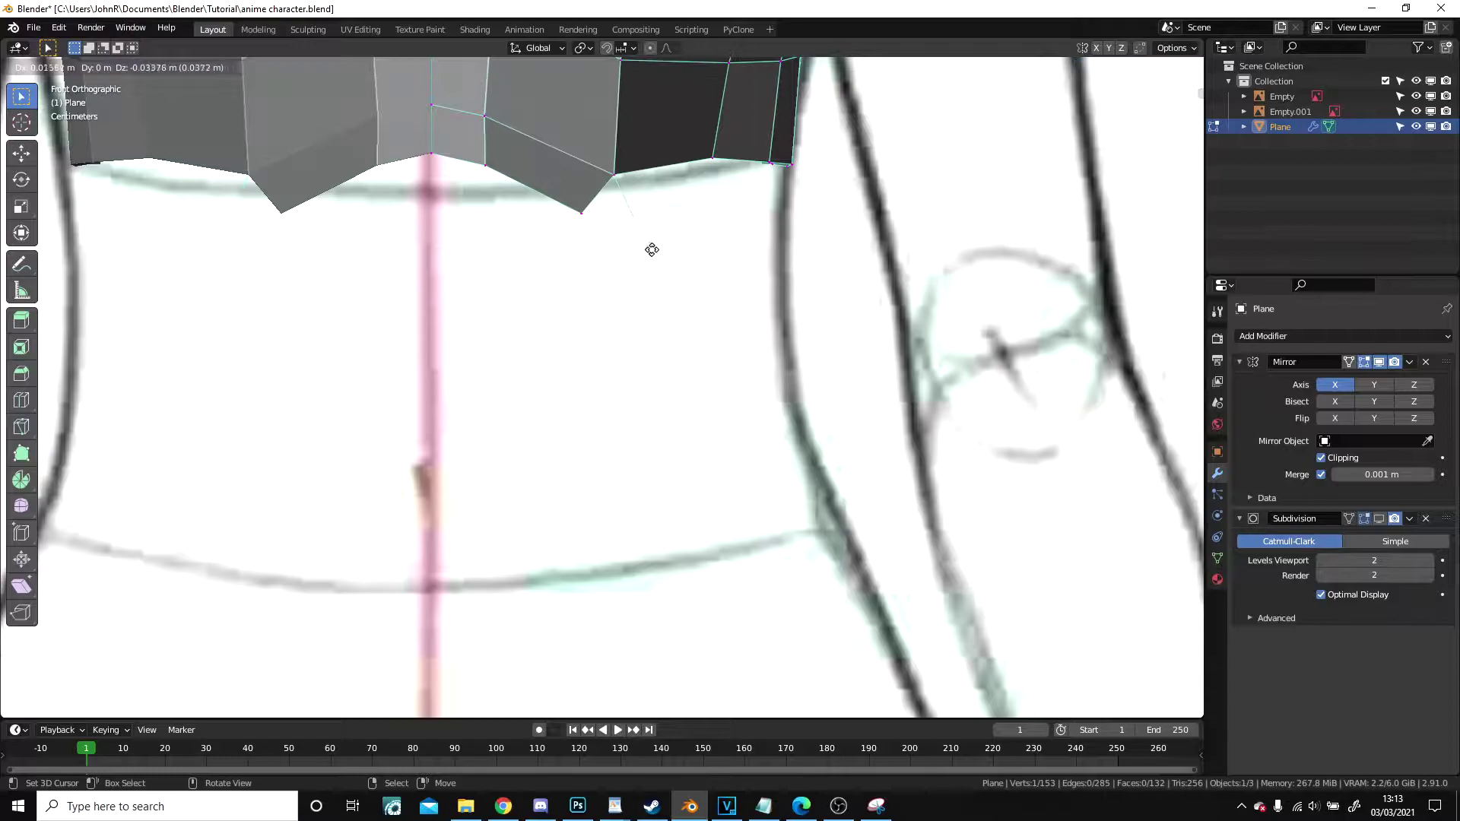
pyautogui.click(663, 315)
pyautogui.press('g')
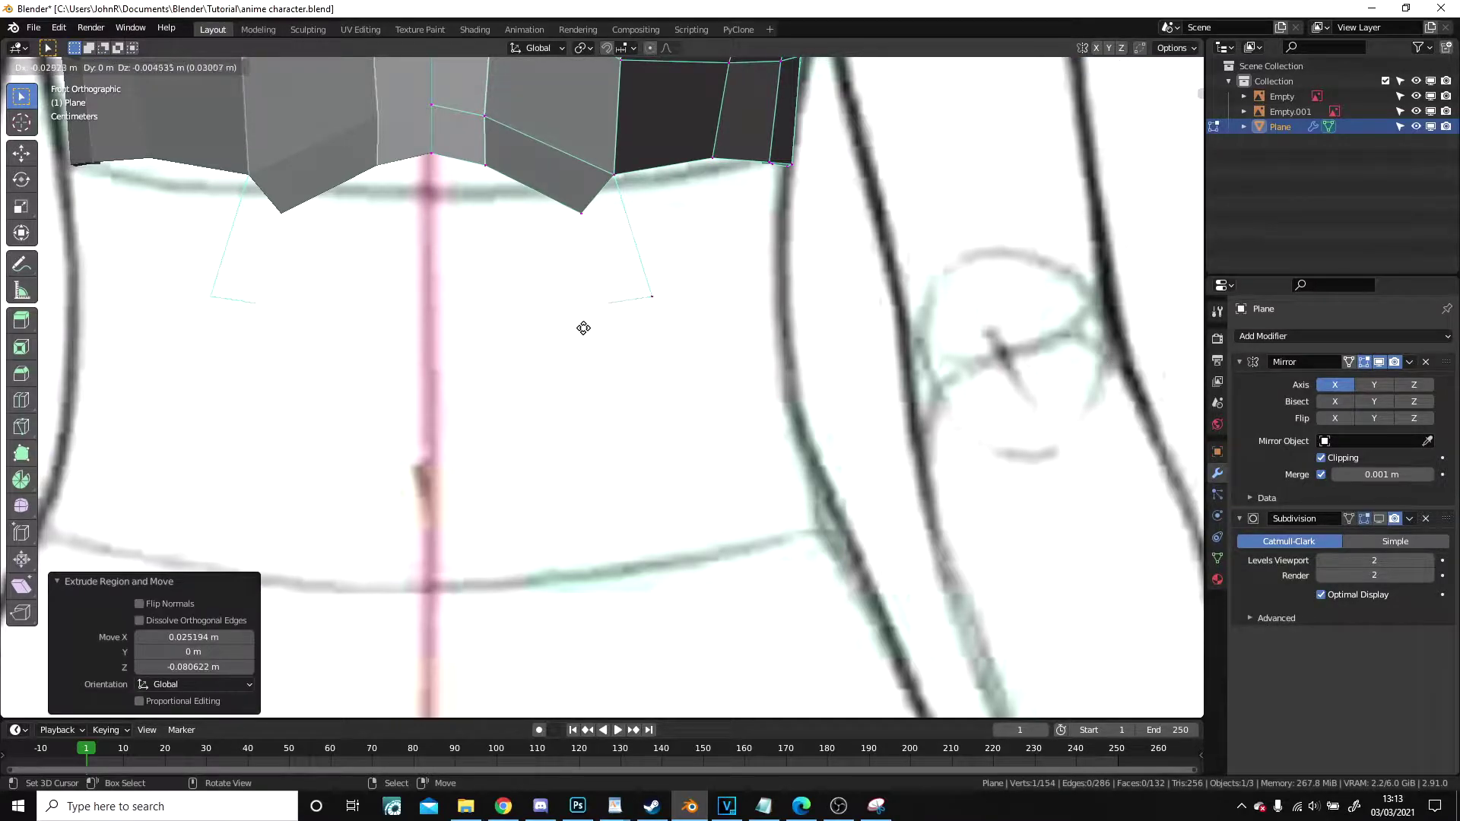
pyautogui.rightClick(583, 328)
pyautogui.keyDown('shift'); pyautogui.click(632, 228); pyautogui.keyUp('shift')
pyautogui.press('f')
# - Reposition the new face's lower vertices along the Z and Y axes and freely to follow the body's depth
pyautogui.moveTo(649, 291); pyautogui.dragTo(584, 313, button='middle')
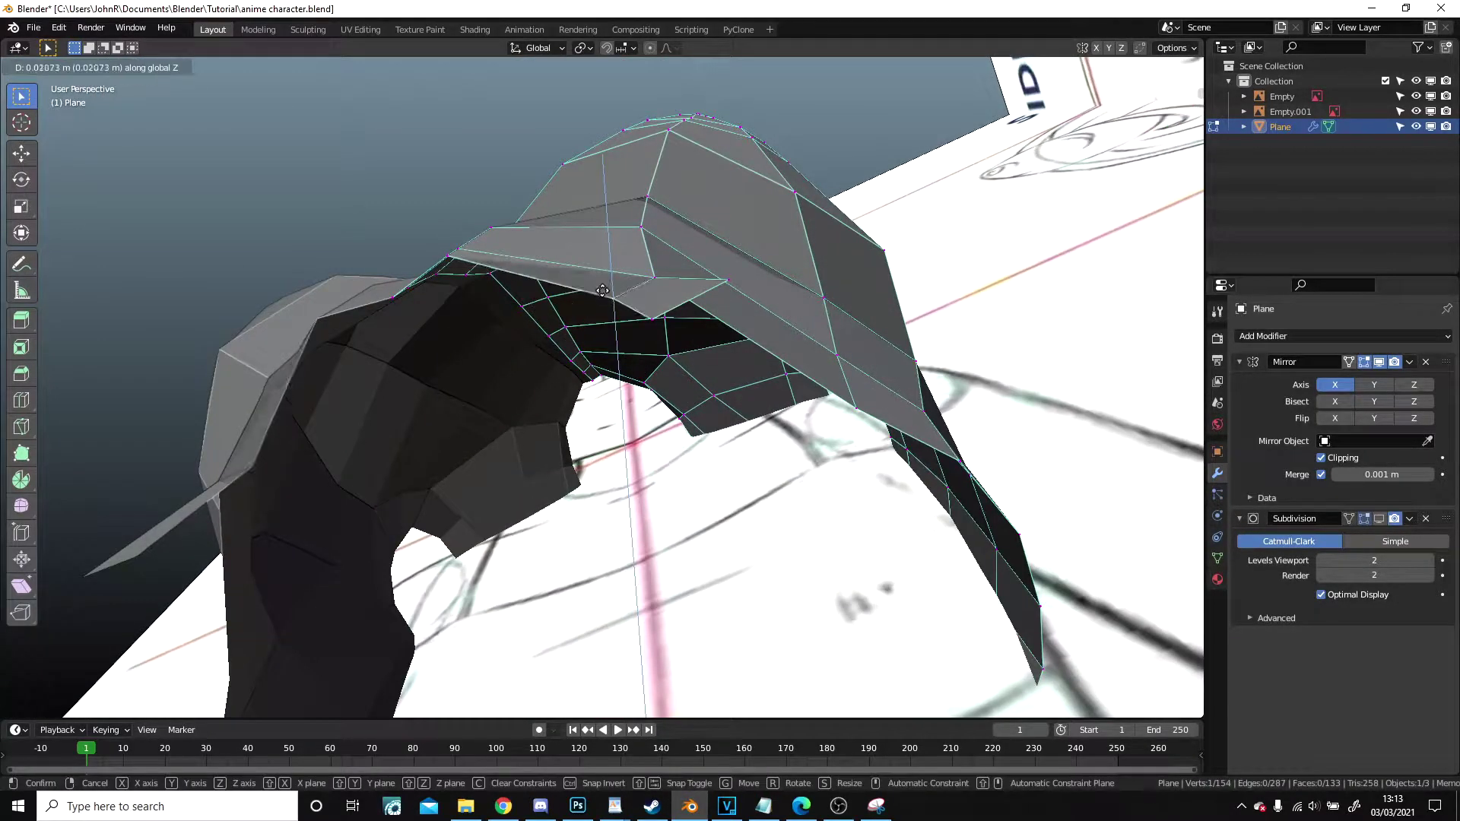
pyautogui.click(603, 287)
pyautogui.press('g')
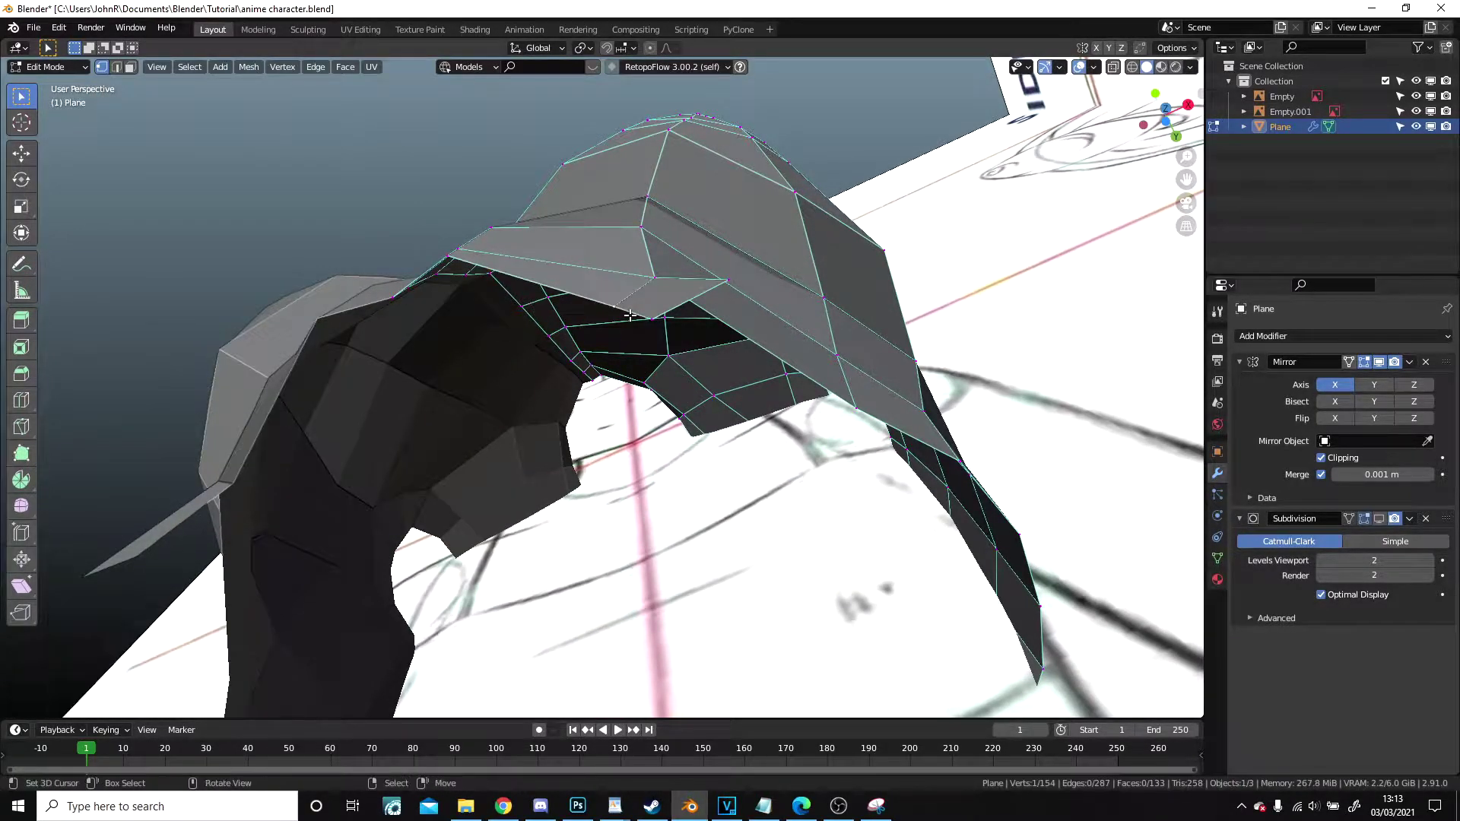
pyautogui.press('y')
pyautogui.click(626, 304)
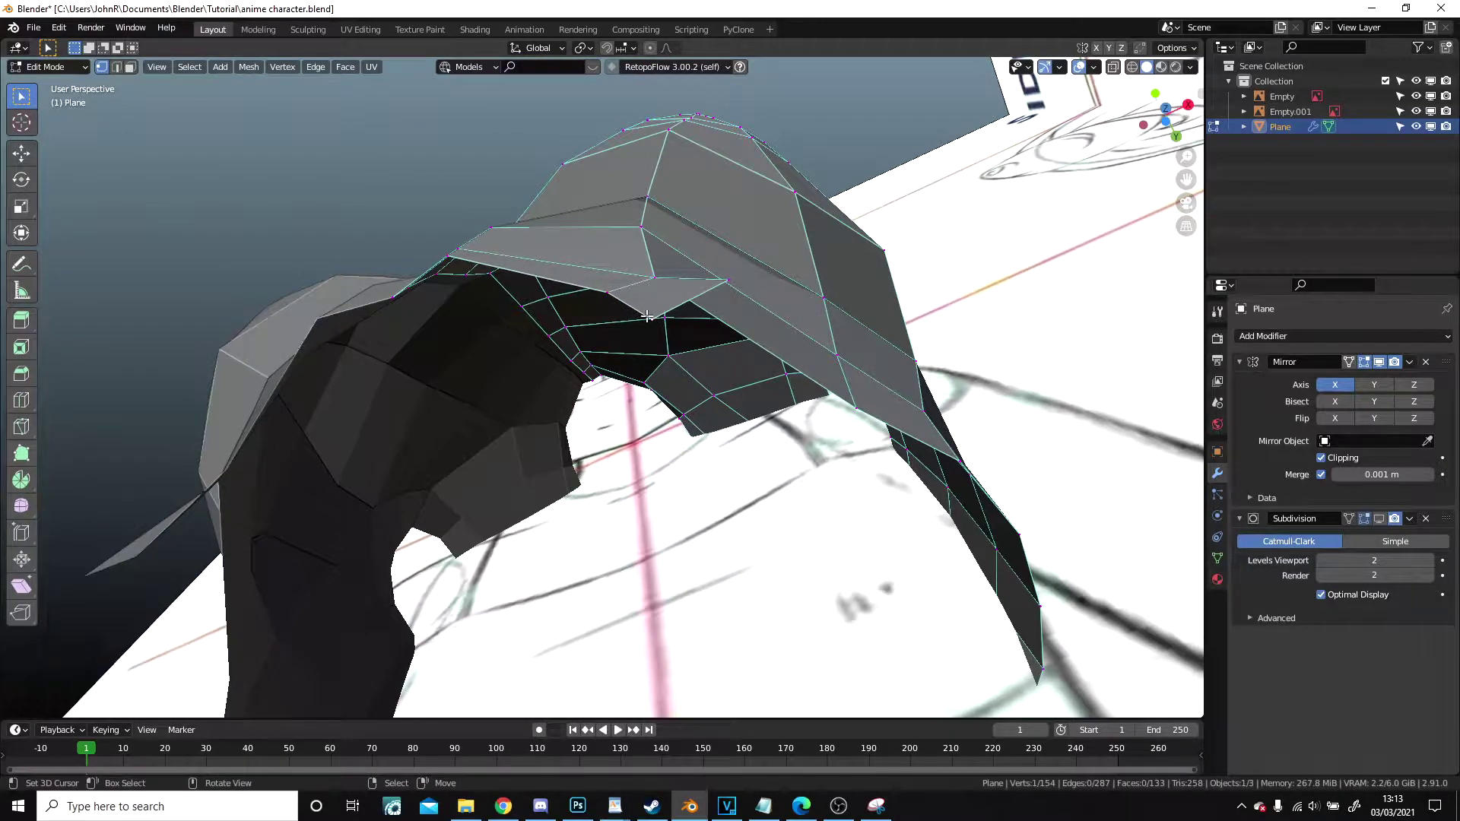
pyautogui.press('g')
pyautogui.press('y')
pyautogui.click(648, 300)
pyautogui.press('g')
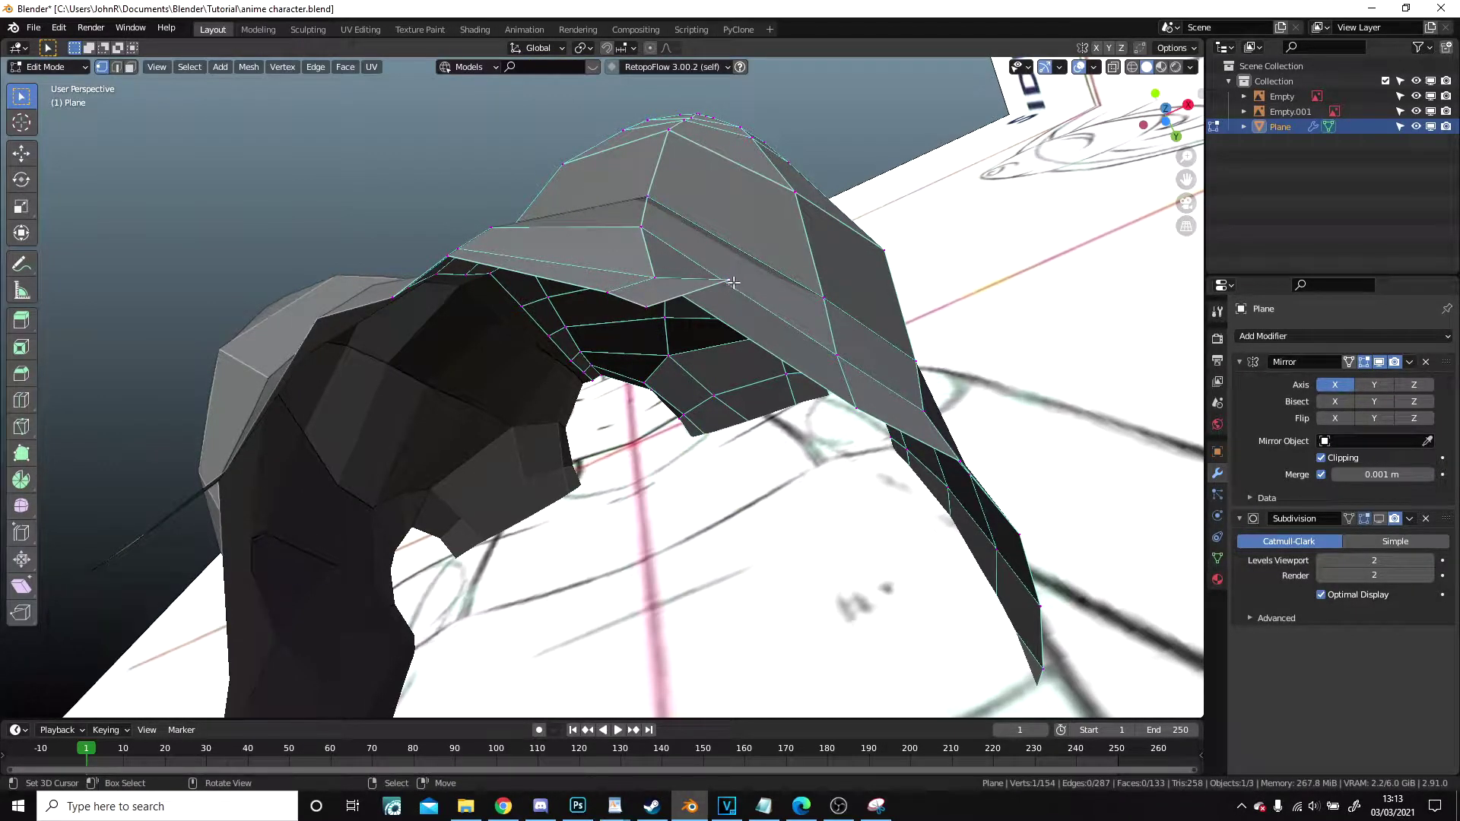
pyautogui.click(714, 333)
# - Extrude a vertex toward the torso's side from the new face's lower outer corner and try to fill the gap above it
pyautogui.moveTo(713, 333); pyautogui.dragTo(944, 432, button='middle')
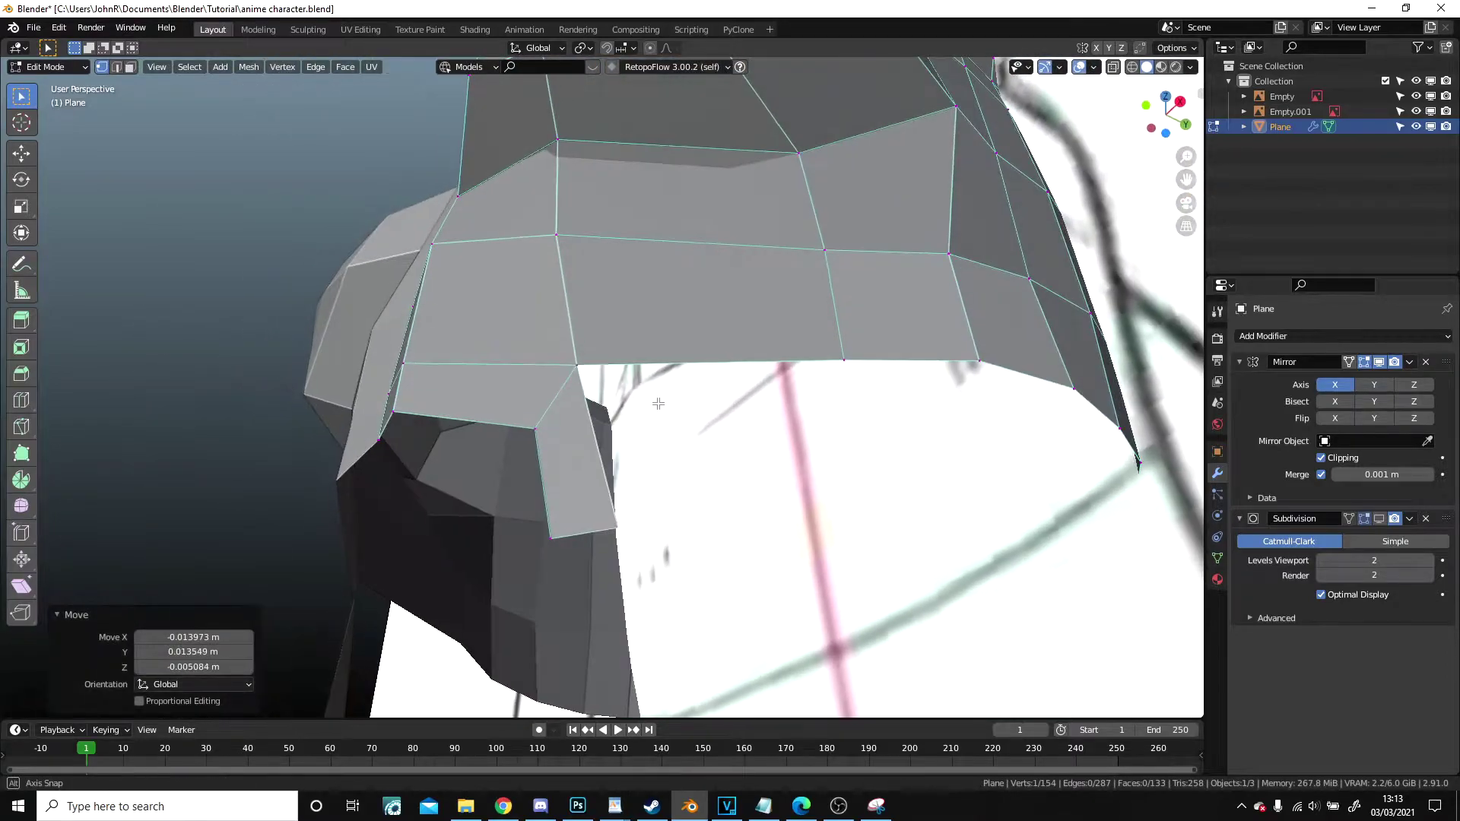
pyautogui.press('e')
pyautogui.click(906, 403)
pyautogui.keyDown('shift'); pyautogui.rightClick(852, 363); pyautogui.keyUp('shift')
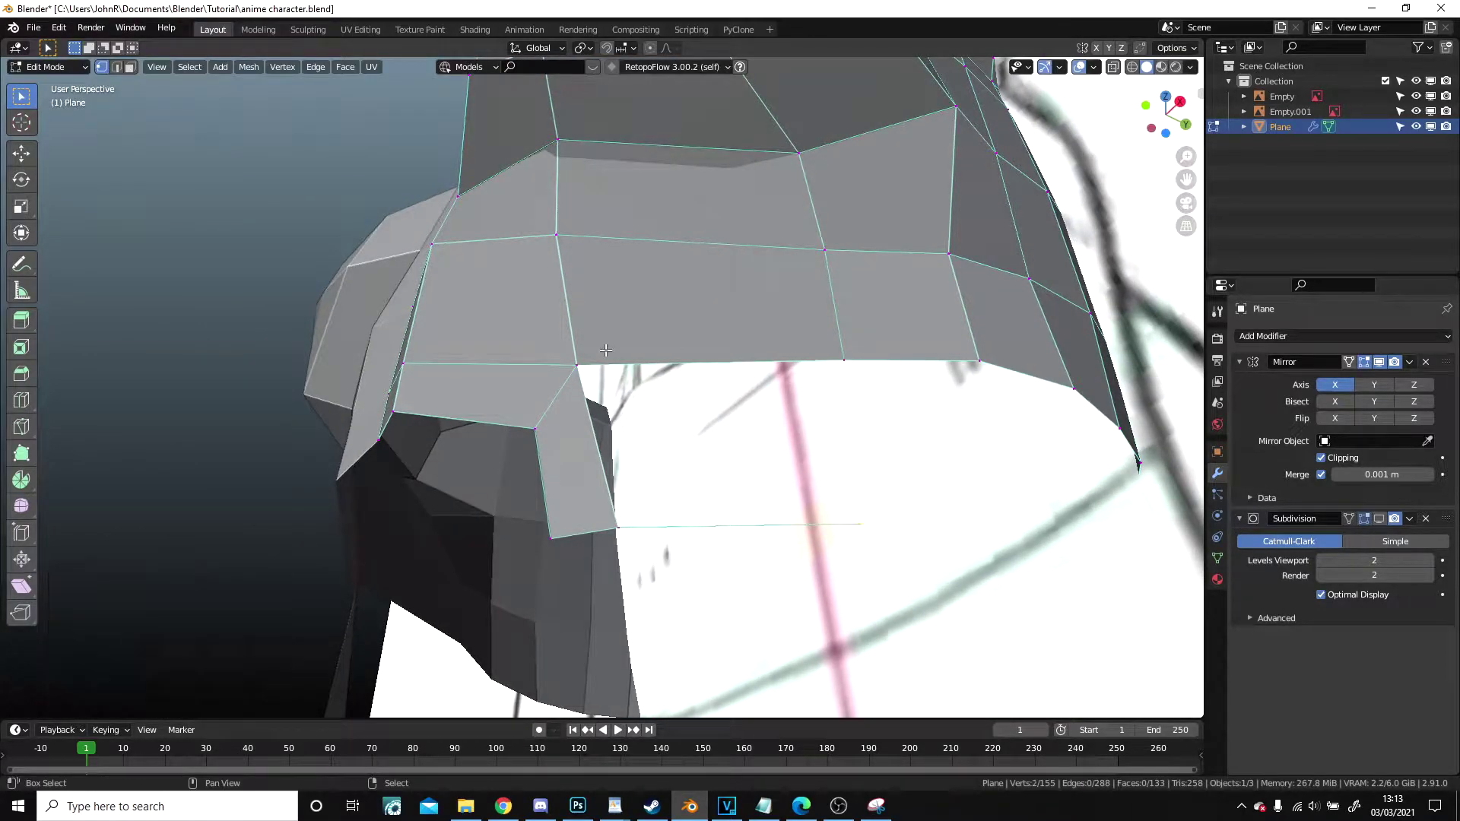
pyautogui.keyDown('shift'); pyautogui.click(601, 506); pyautogui.keyUp('shift')
pyautogui.scroll(-4, 601, 507)
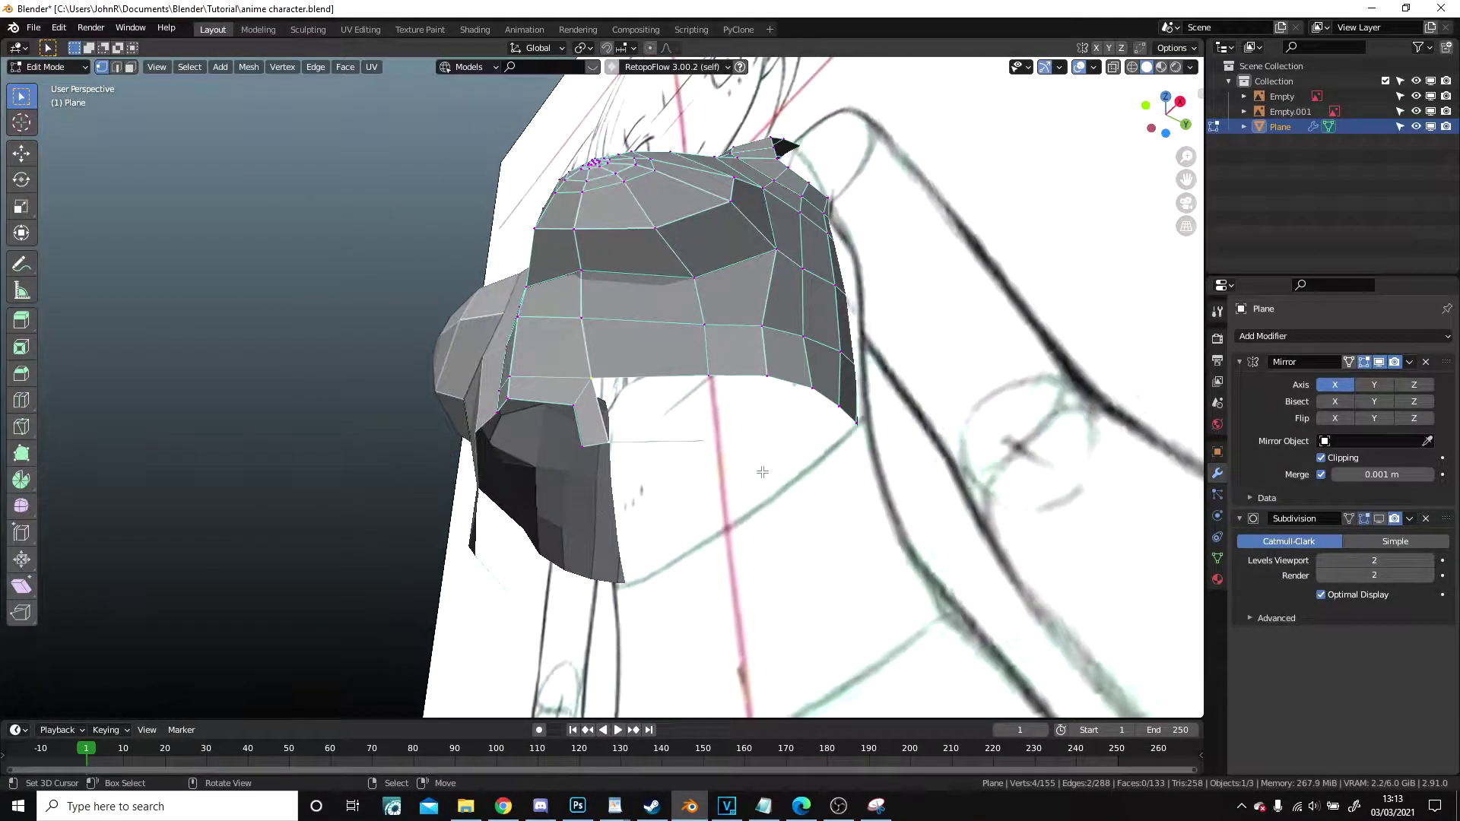
pyautogui.press('f')
pyautogui.hotkey('ctrl', 'z')
# - Correct the vertex selection in wireframe shading, fill the face below the torso's lower edge, and return to solid shading
pyautogui.press('z')
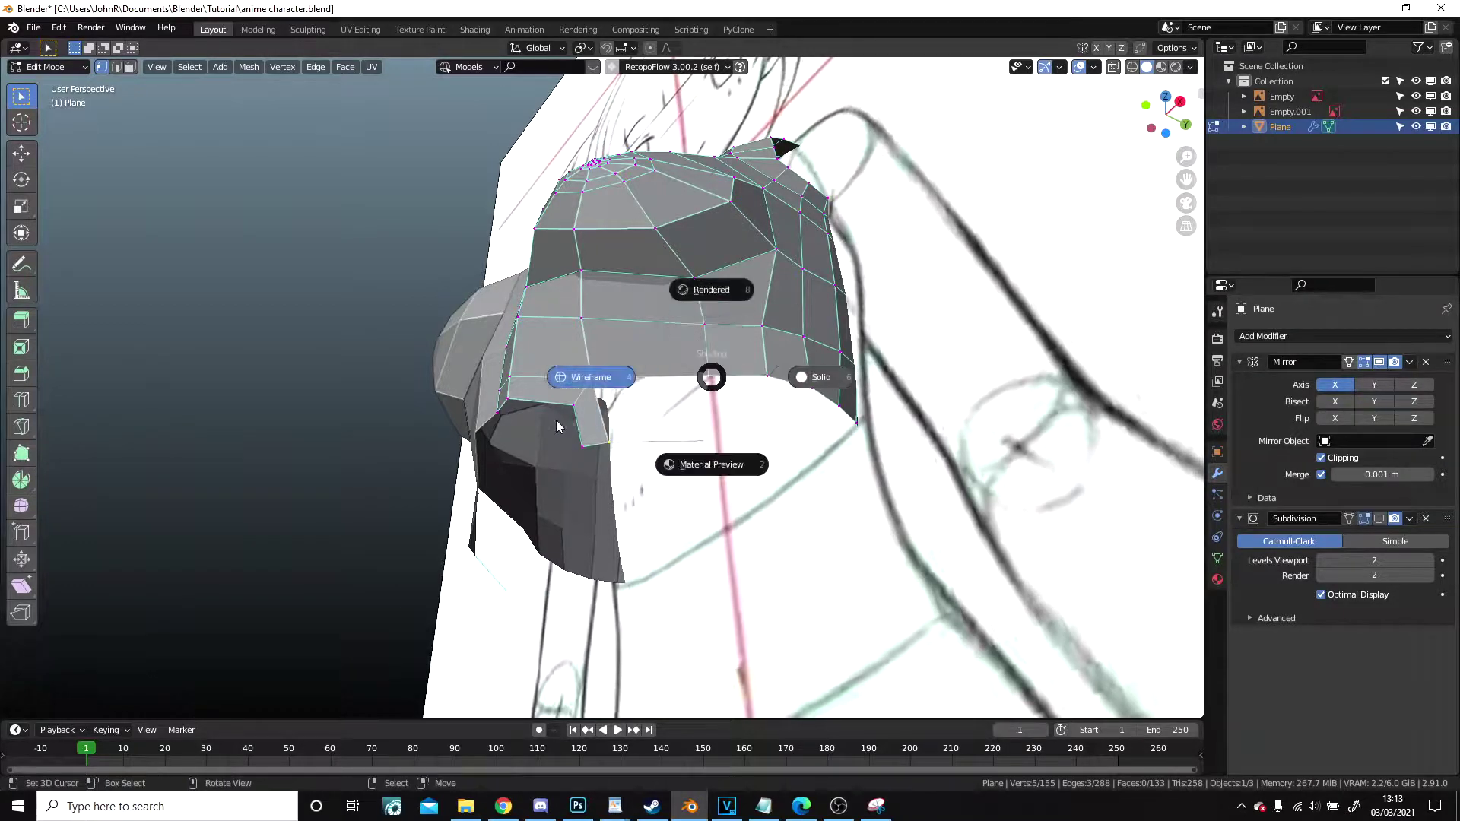
pyautogui.click(561, 426)
pyautogui.moveTo(793, 379); pyautogui.dragTo(837, 447, button='middle')
pyautogui.moveTo(711, 417); pyautogui.dragTo(837, 472, button='middle')
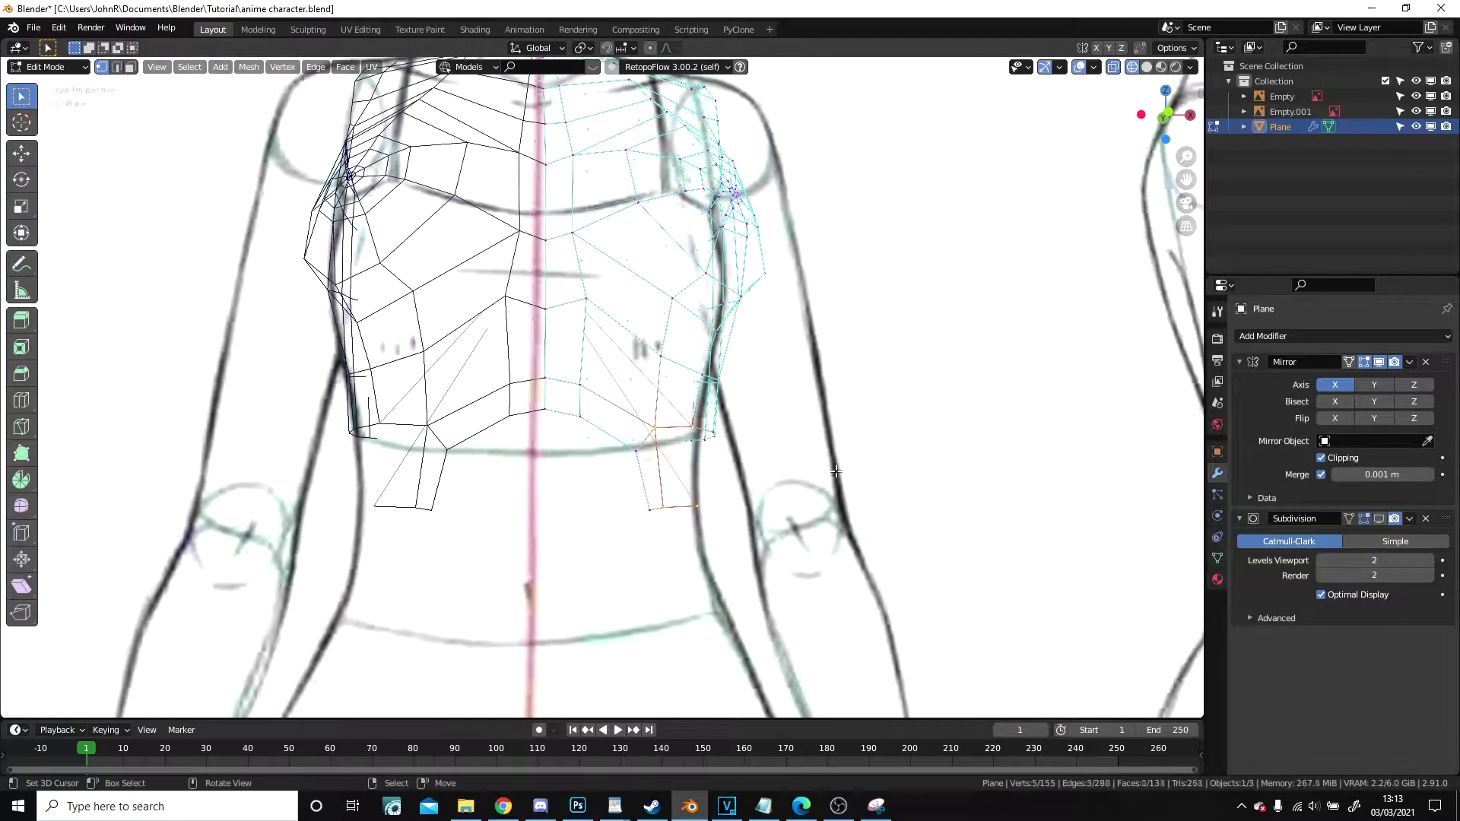
pyautogui.press('f')
pyautogui.moveTo(676, 383); pyautogui.dragTo(645, 352, button='middle')
pyautogui.press('z')
pyautogui.click(864, 381)
# - Move a vertex of the new lower faces outward to round the side of the torso
pyautogui.moveTo(864, 381); pyautogui.dragTo(772, 327, button='middle')
pyautogui.press('Tab')
pyautogui.scroll(-4, 675, 365)
pyautogui.moveTo(676, 365); pyautogui.dragTo(731, 431, button='middle')
pyautogui.scroll(5, 670, 380)
pyautogui.moveTo(600, 323); pyautogui.dragTo(581, 245, button='middle')
pyautogui.press('Tab')
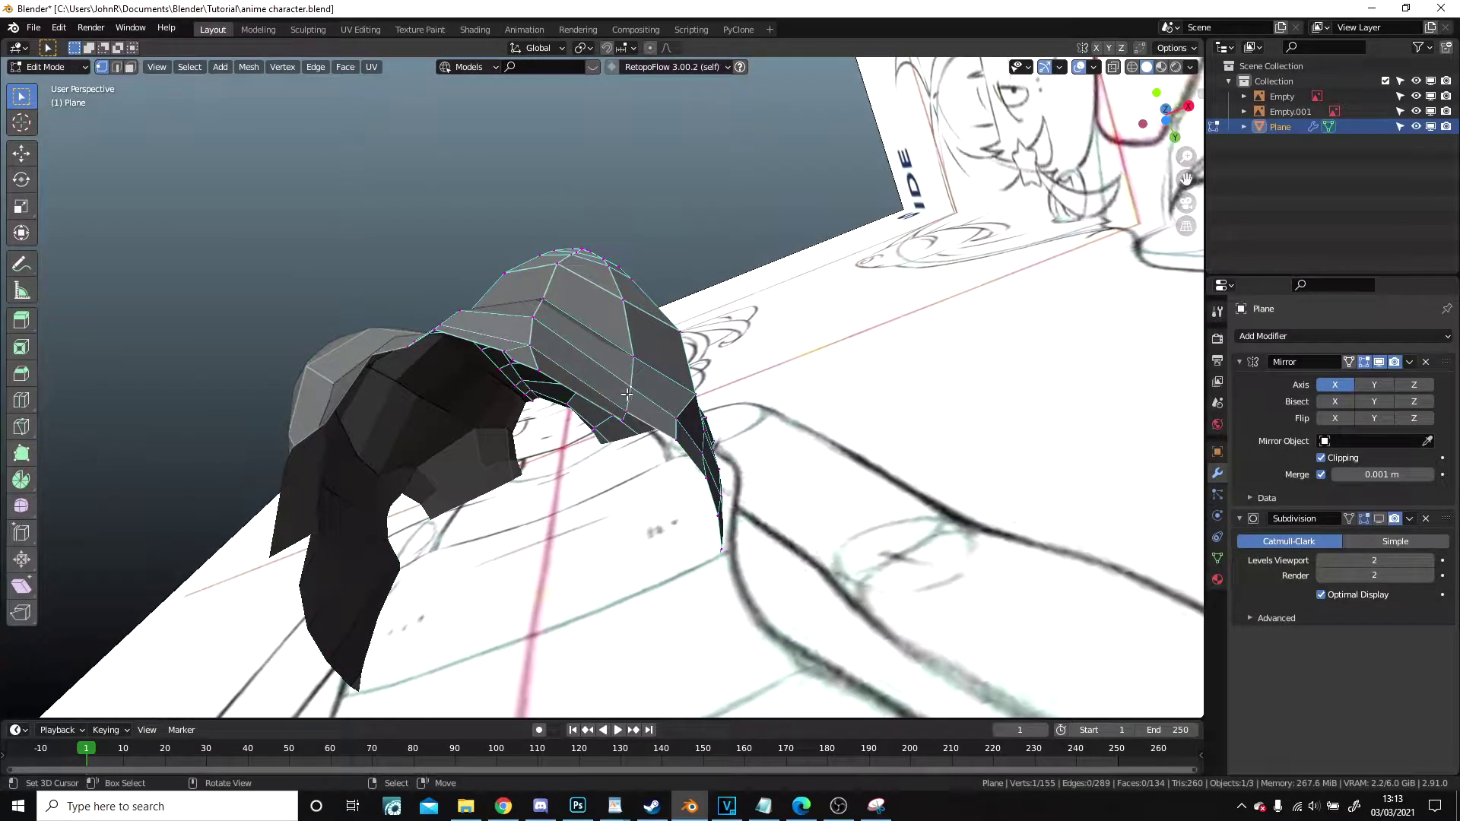
pyautogui.press('g')
pyautogui.click(661, 365)
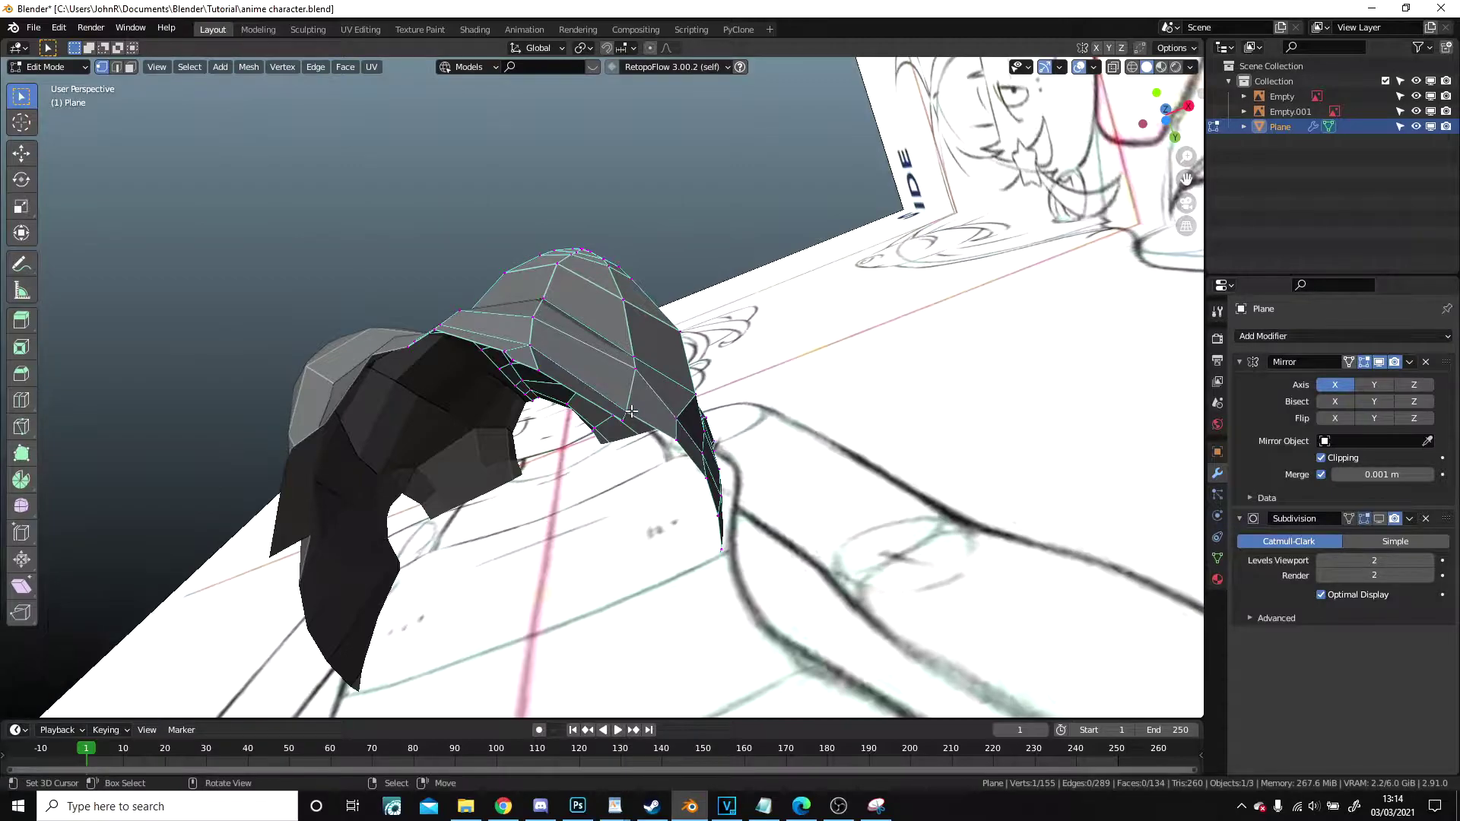
# - Move two neighbouring lower vertices by about 0.020 m in X and -0.014 m in Y, and shift one vertex about 0.020 m in Y
pyautogui.moveTo(632, 410); pyautogui.dragTo(684, 345, button='middle')
pyautogui.keyDown('shift'); pyautogui.click(675, 388); pyautogui.keyUp('shift')
pyautogui.press('g')
pyautogui.click(694, 381)
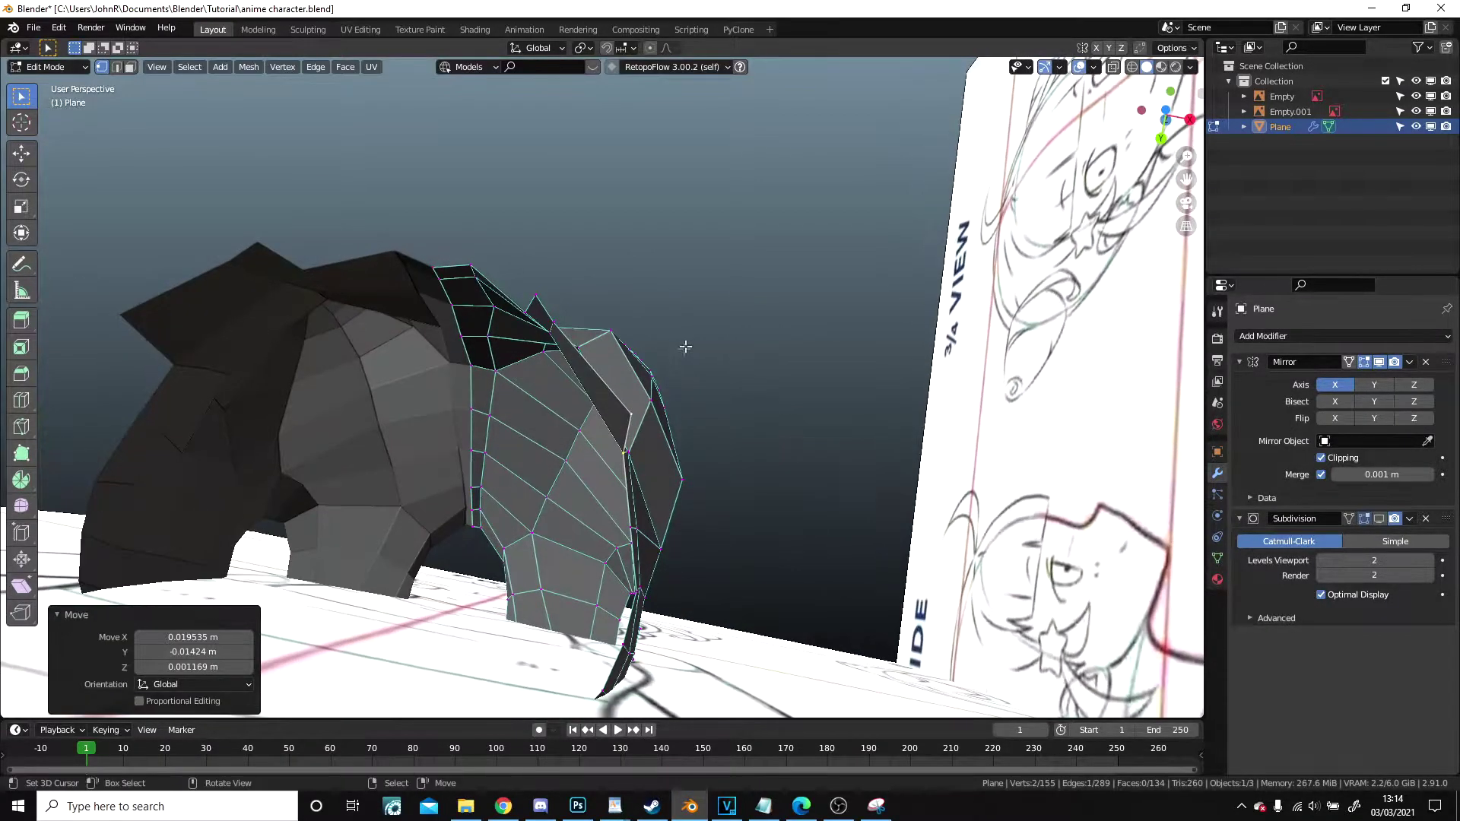
pyautogui.scroll(1, 677, 365)
pyautogui.rightClick(646, 417)
pyautogui.press('g')
pyautogui.click(631, 465)
# - Reposition the frontmost vertices of the new lower faces in right side wireframe view to match the reference belly outline
pyautogui.moveTo(631, 465); pyautogui.dragTo(803, 533, button='middle')
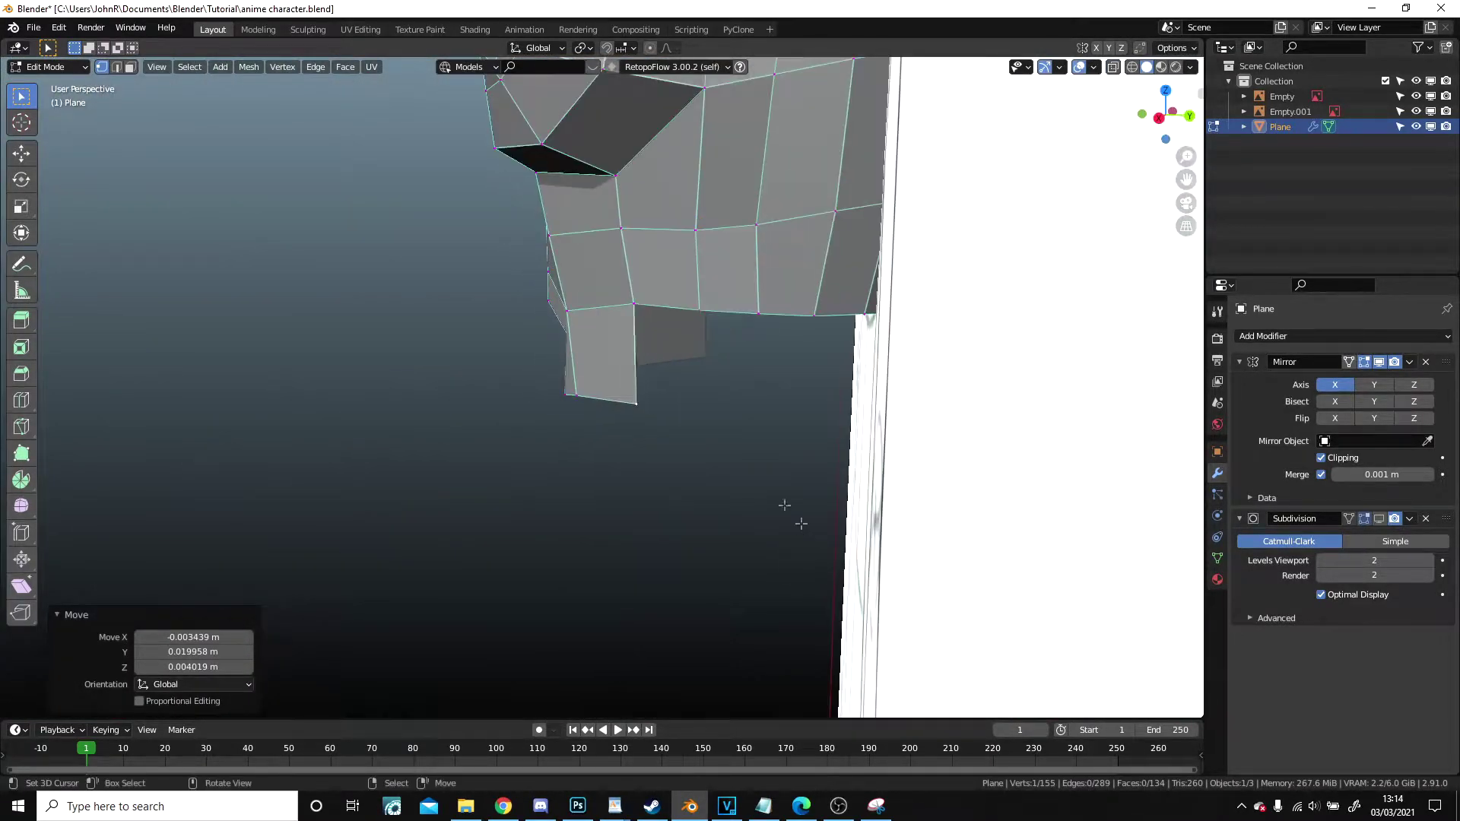
pyautogui.press('KP_3')
pyautogui.scroll(2, 489, 323)
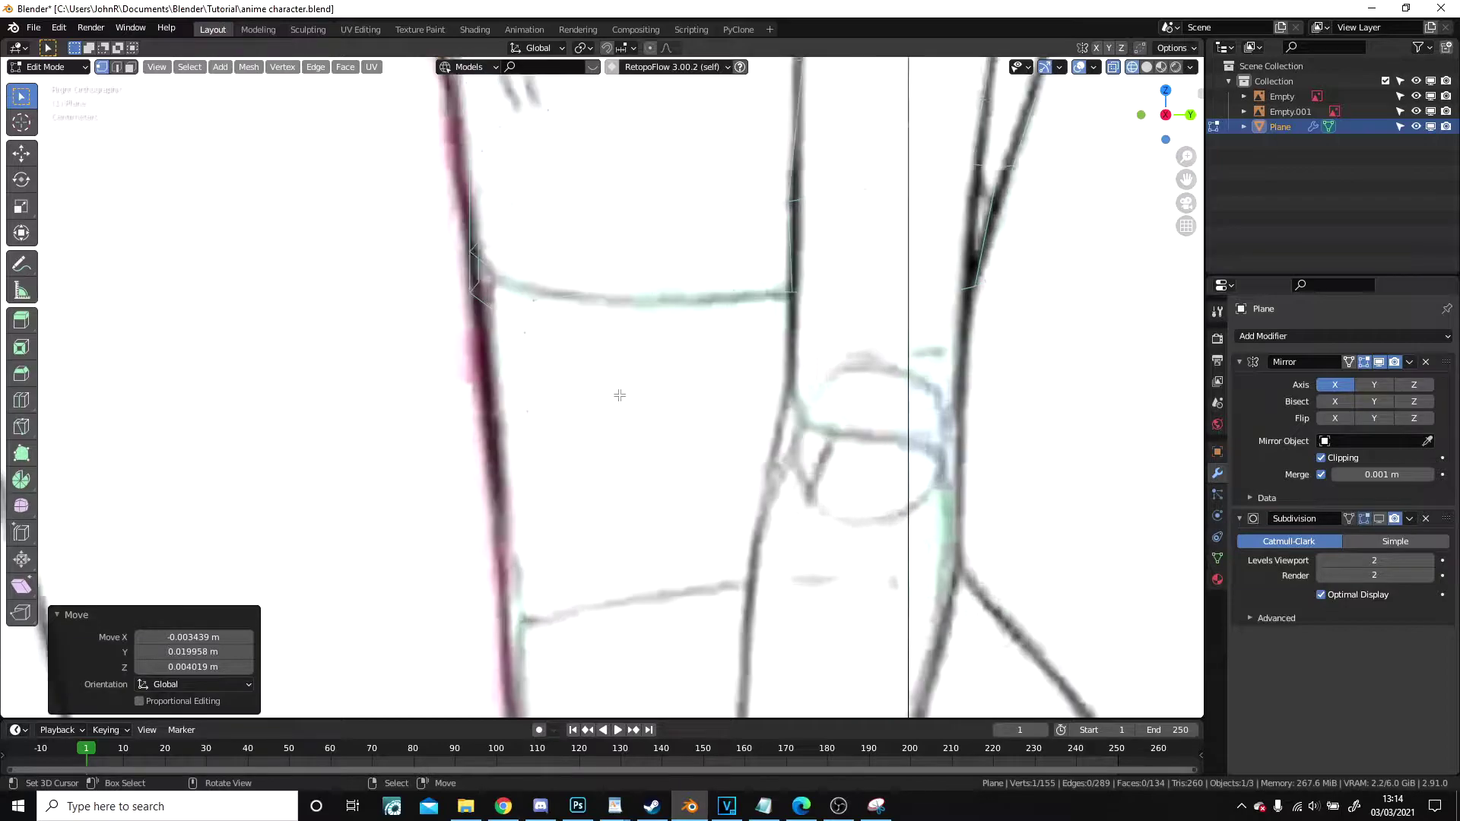
pyautogui.press('g')
pyautogui.click(468, 325)
pyautogui.click(497, 443)
pyautogui.press('g')
pyautogui.click(486, 441)
# - Adjust the next upper and lower vertices behind the belly outline in side view
pyautogui.click(511, 284)
pyautogui.press('g')
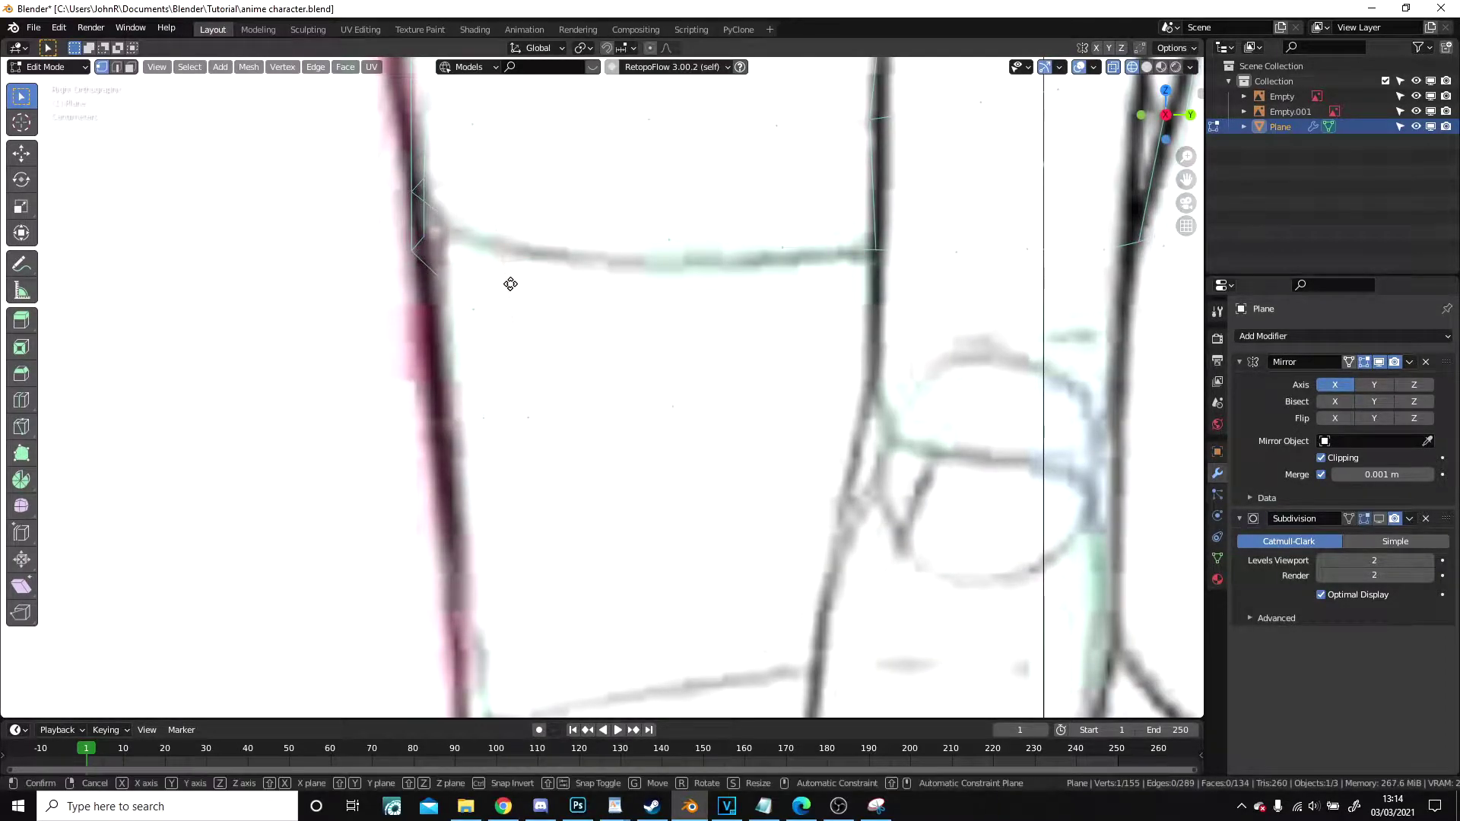
pyautogui.click(514, 280)
pyautogui.press('g')
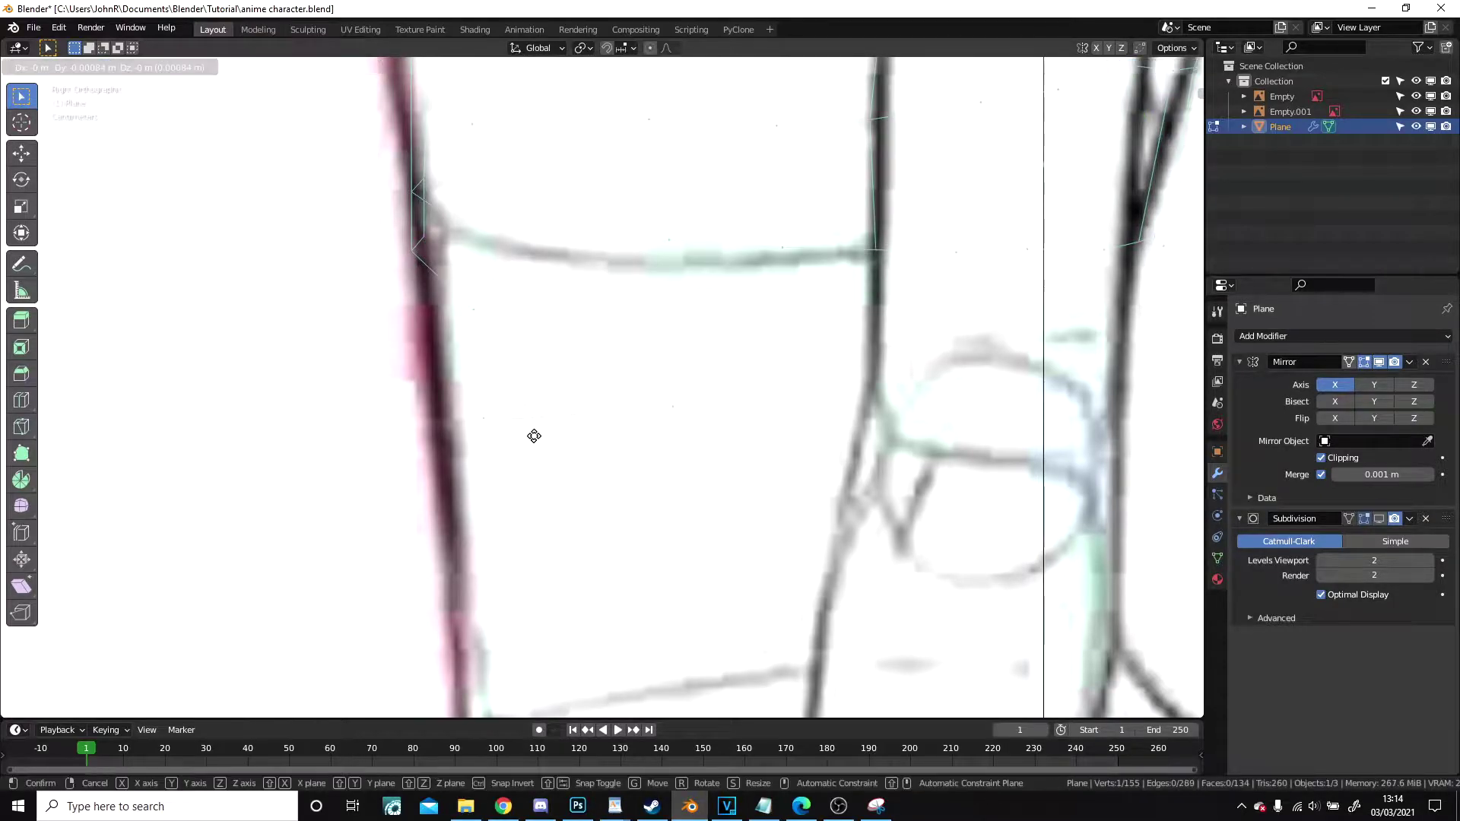
pyautogui.click(534, 435)
# - Adjust the new face's rear upper and lower vertices in side view, then restore solid shading
pyautogui.click(663, 257)
pyautogui.press('g')
pyautogui.click(658, 272)
pyautogui.press('g')
pyautogui.click(644, 388)
pyautogui.press('z')
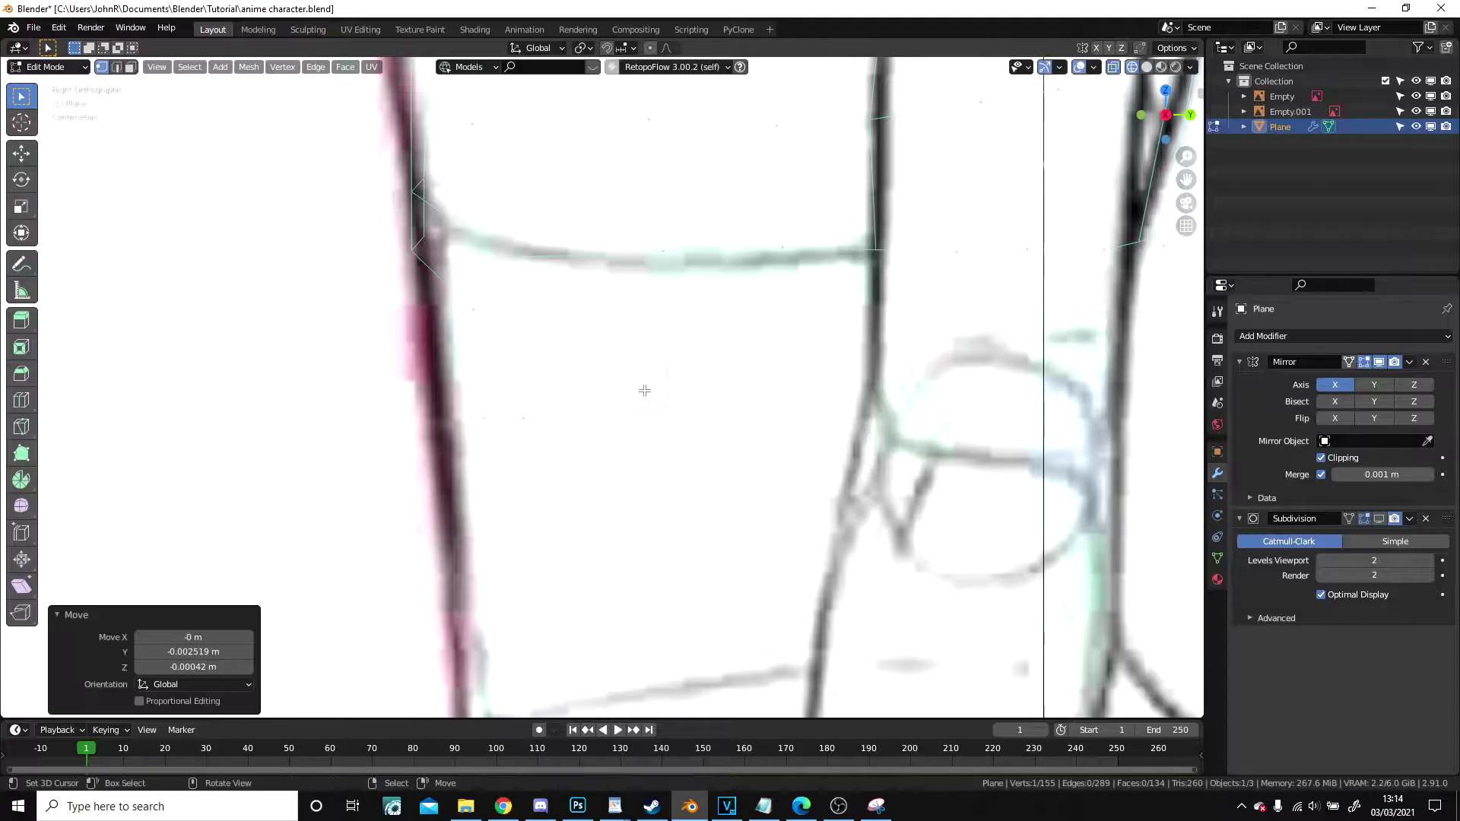
pyautogui.click(889, 421)
# - Extrude the narrow bottom edge of the front faces straight down toward the waist line
pyautogui.scroll(-7, 837, 411)
pyautogui.press('KP_1')
pyautogui.press('Tab')
pyautogui.moveTo(769, 395); pyautogui.dragTo(727, 411, button='middle')
pyautogui.scroll(-5, 722, 329)
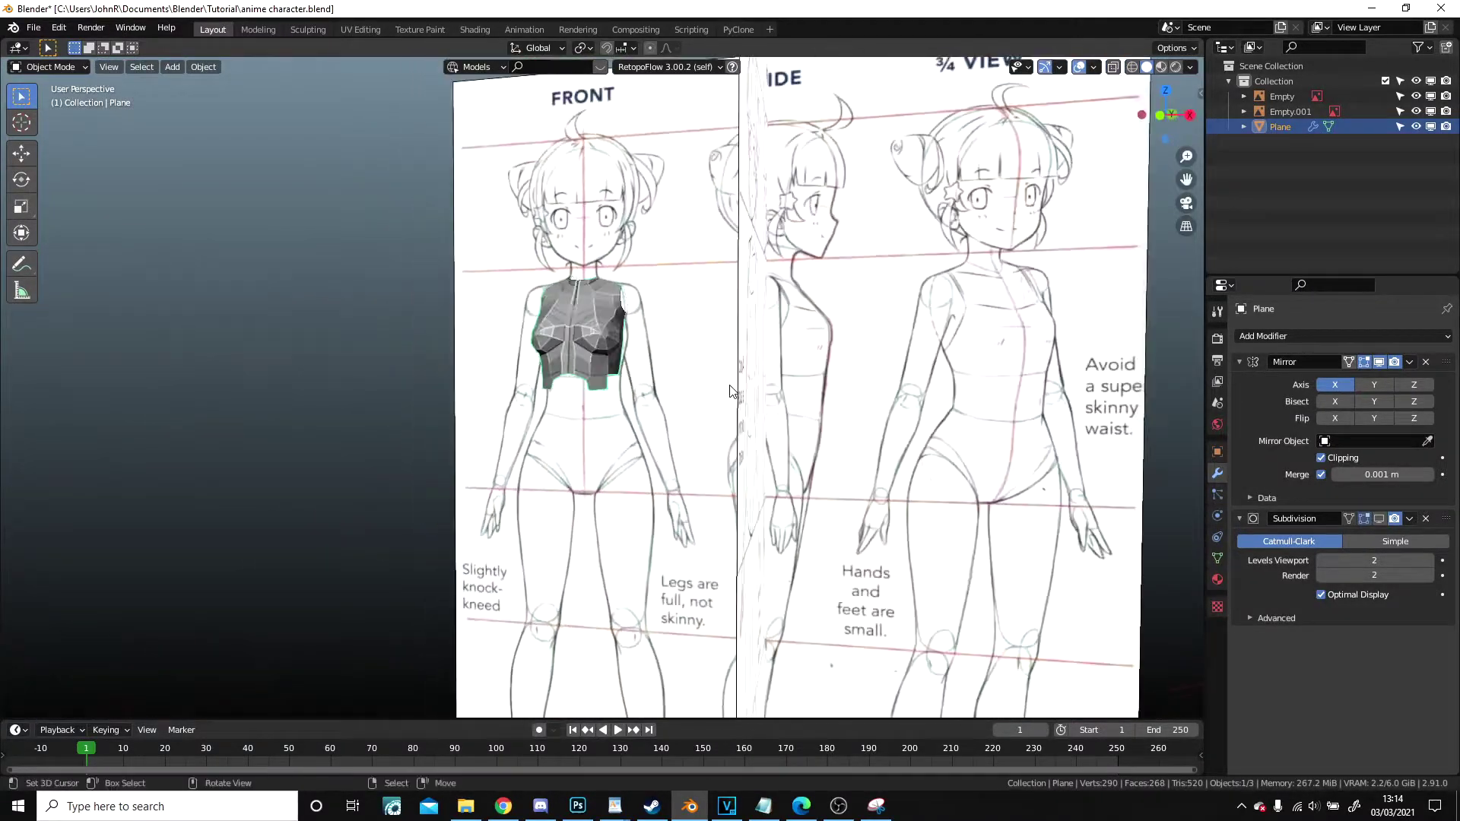
pyautogui.scroll(5, 603, 431)
pyautogui.moveTo(605, 431); pyautogui.dragTo(587, 345, button='middle')
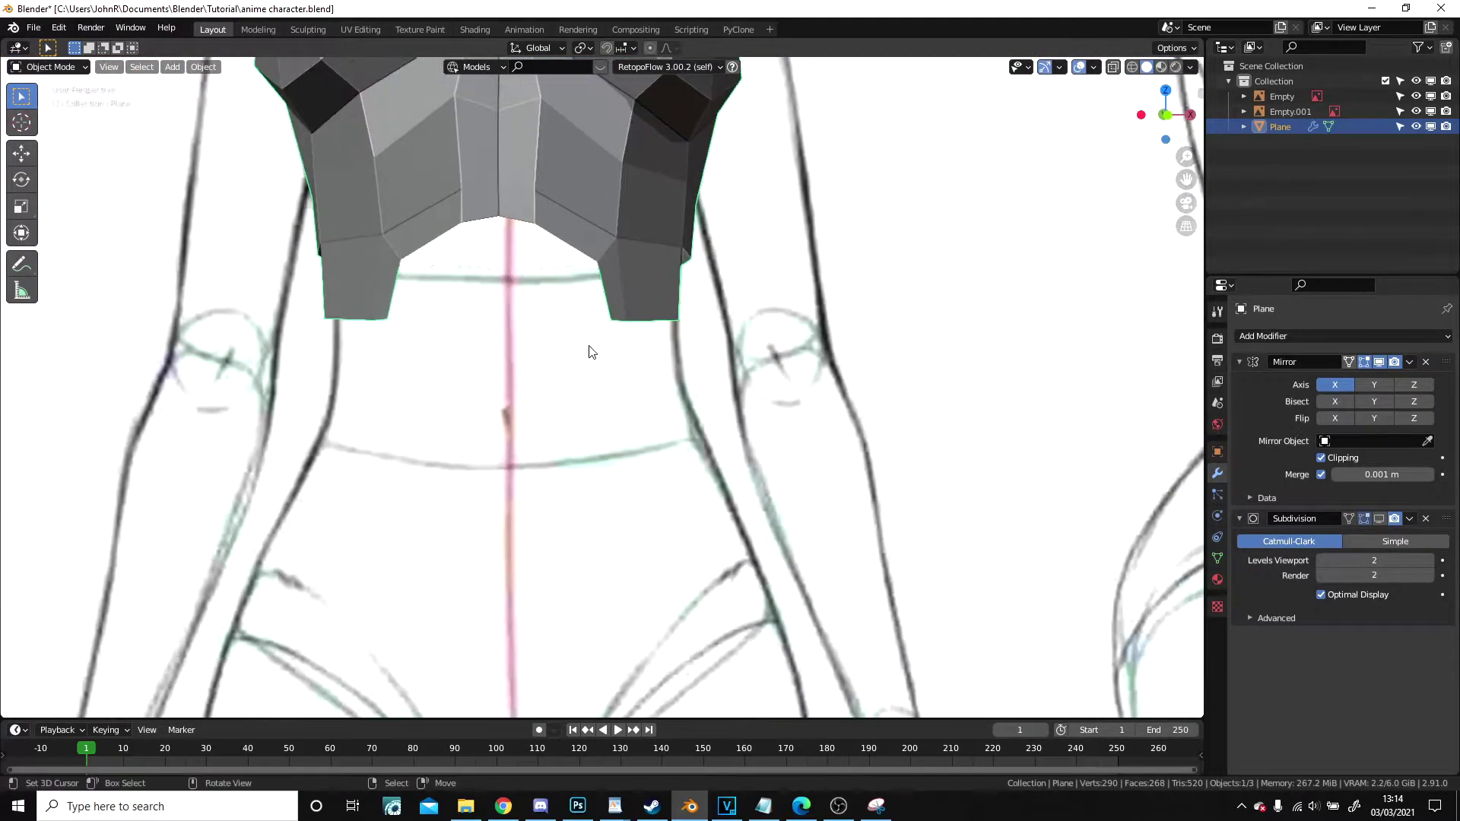
pyautogui.scroll(1, 589, 344)
pyautogui.press('Tab')
pyautogui.press('e')
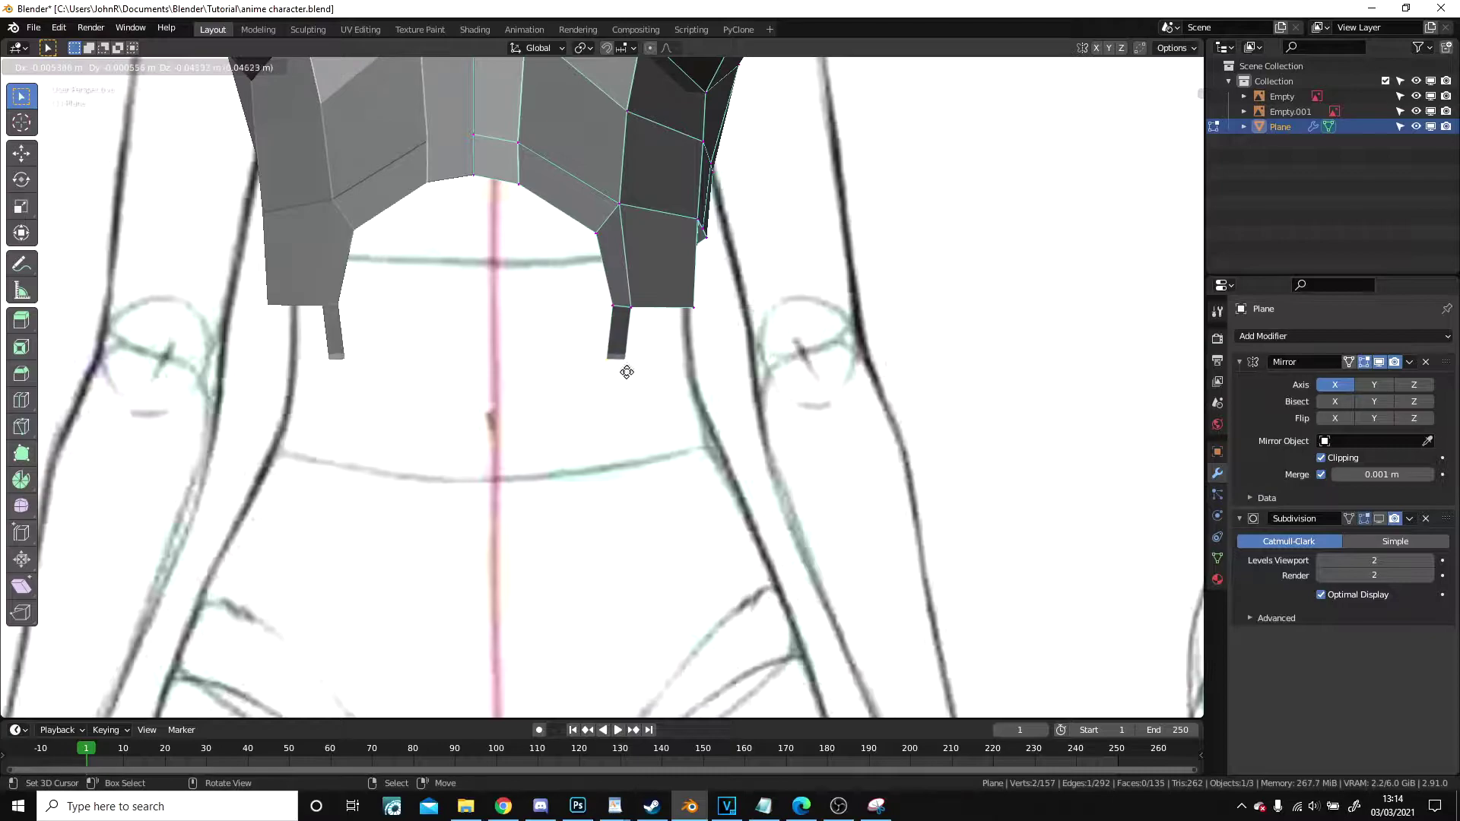
pyautogui.click(635, 420)
# - Extrude the lower outer corner vertex toward the reference waist outline in front view, about 0.021 m in X
pyautogui.click(694, 305)
pyautogui.scroll(4, 694, 306)
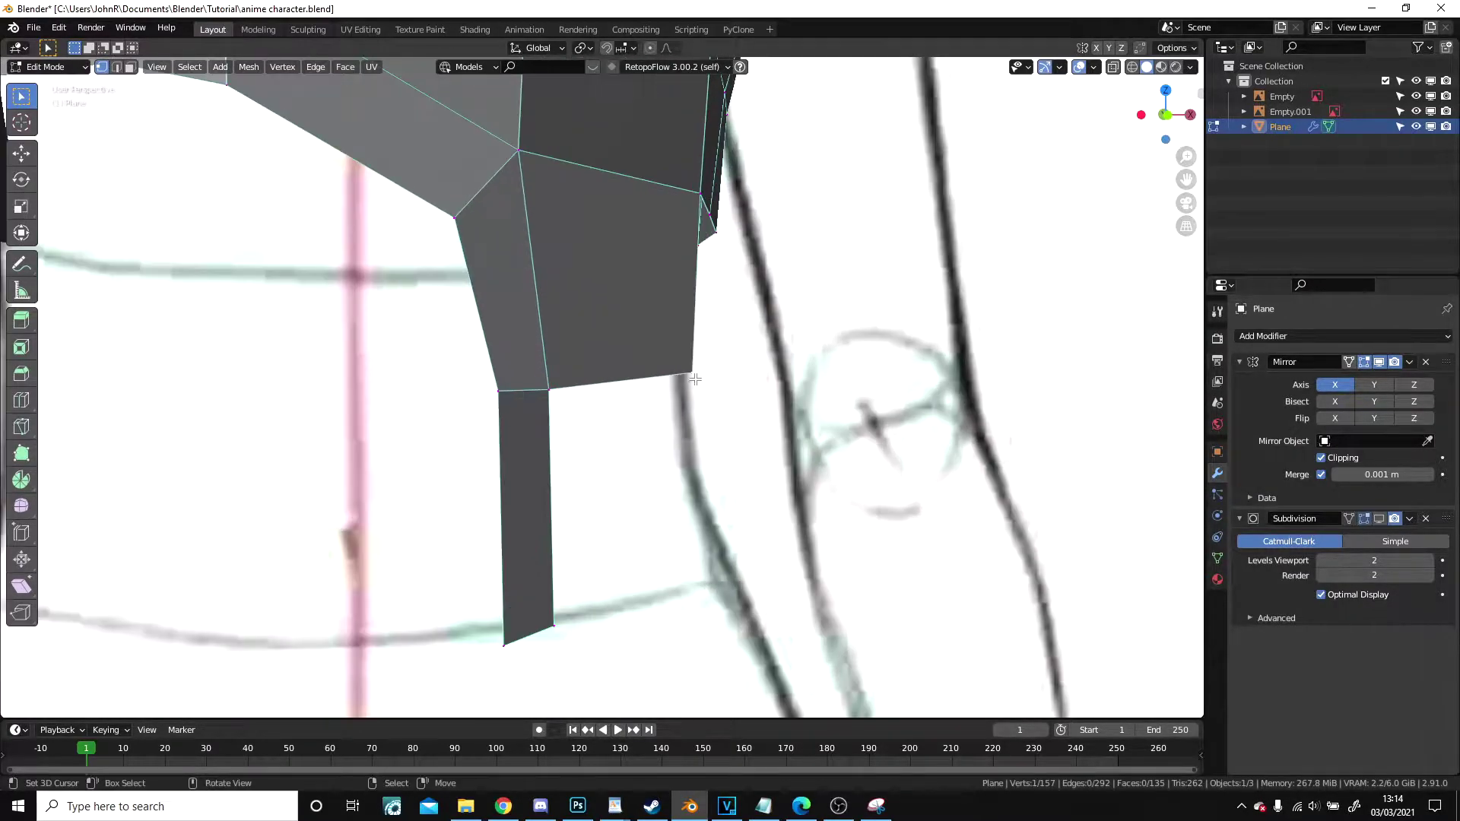
pyautogui.press('KP_1')
pyautogui.scroll(-6, 701, 441)
pyautogui.scroll(5, 704, 434)
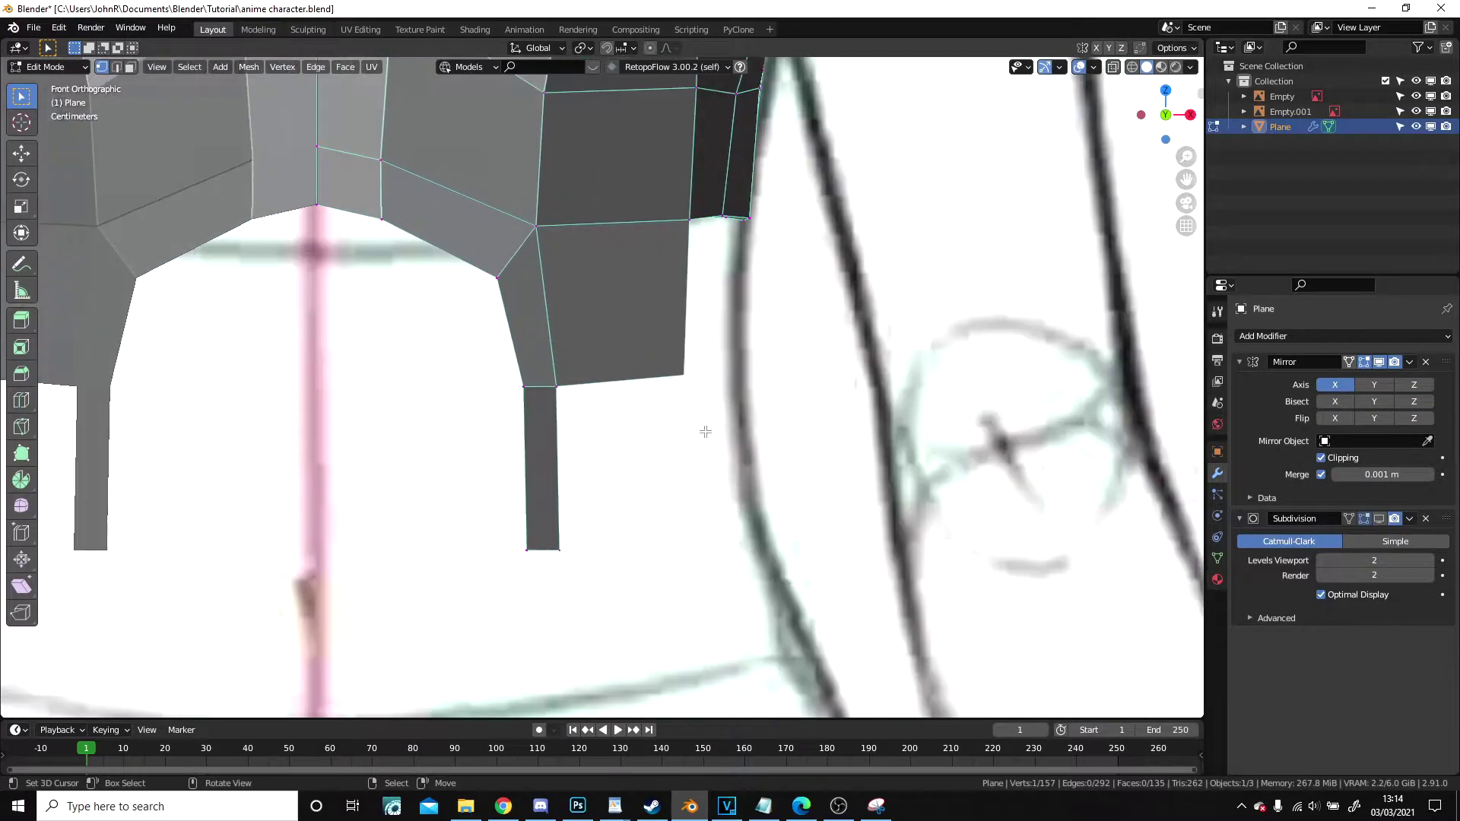
pyautogui.keyDown('shift'); pyautogui.moveTo(704, 433); pyautogui.dragTo(533, 463, button='middle'); pyautogui.keyUp('shift')
pyautogui.scroll(2, 505, 396)
pyautogui.press('e')
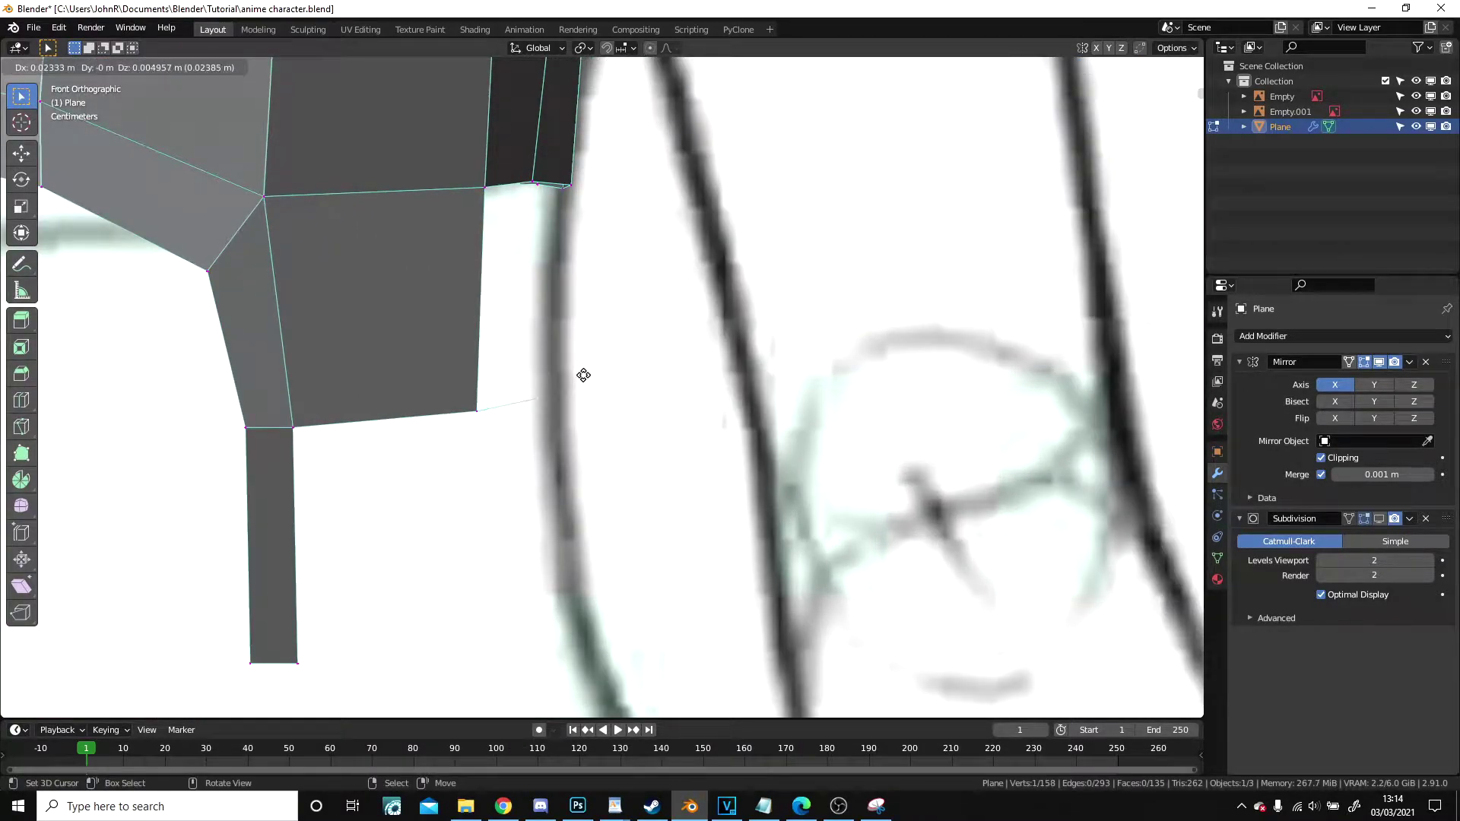
pyautogui.click(577, 381)
# - In side view, move the newly extruded lower corner vertex rearward and fill the face above it
pyautogui.press('KP_3')
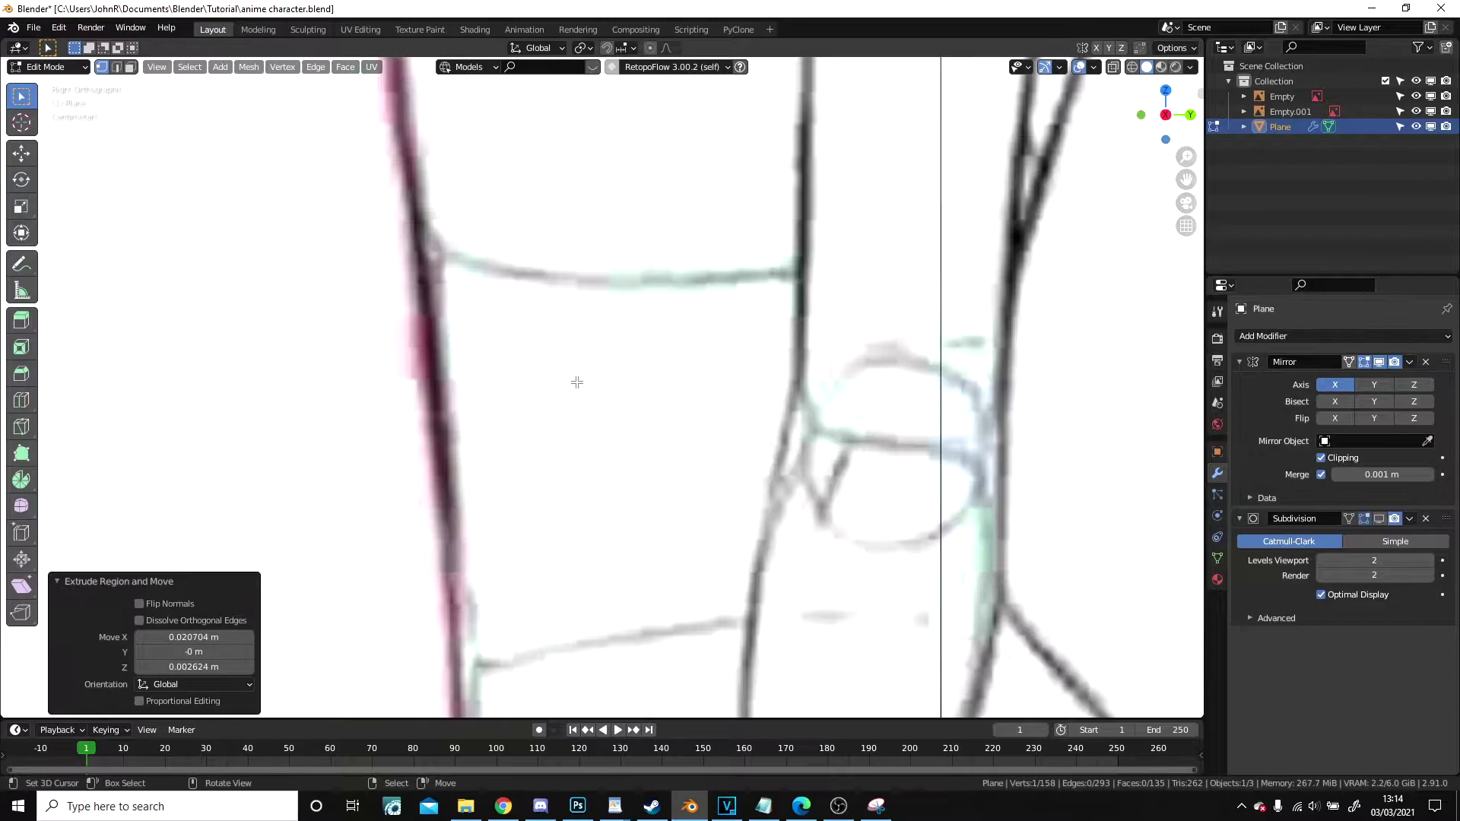
pyautogui.scroll(3, 610, 391)
pyautogui.scroll(-3, 636, 366)
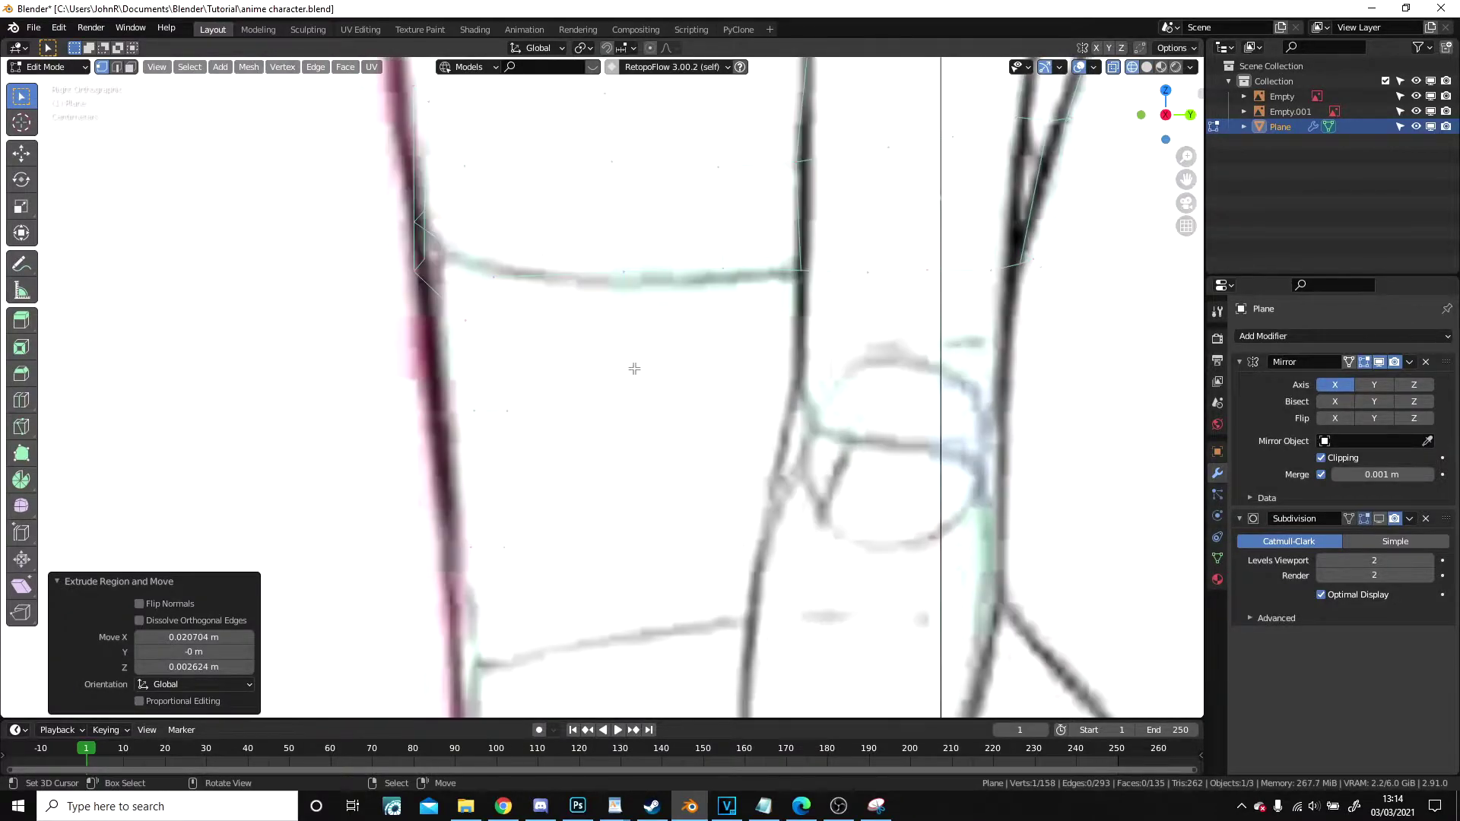
pyautogui.press('g')
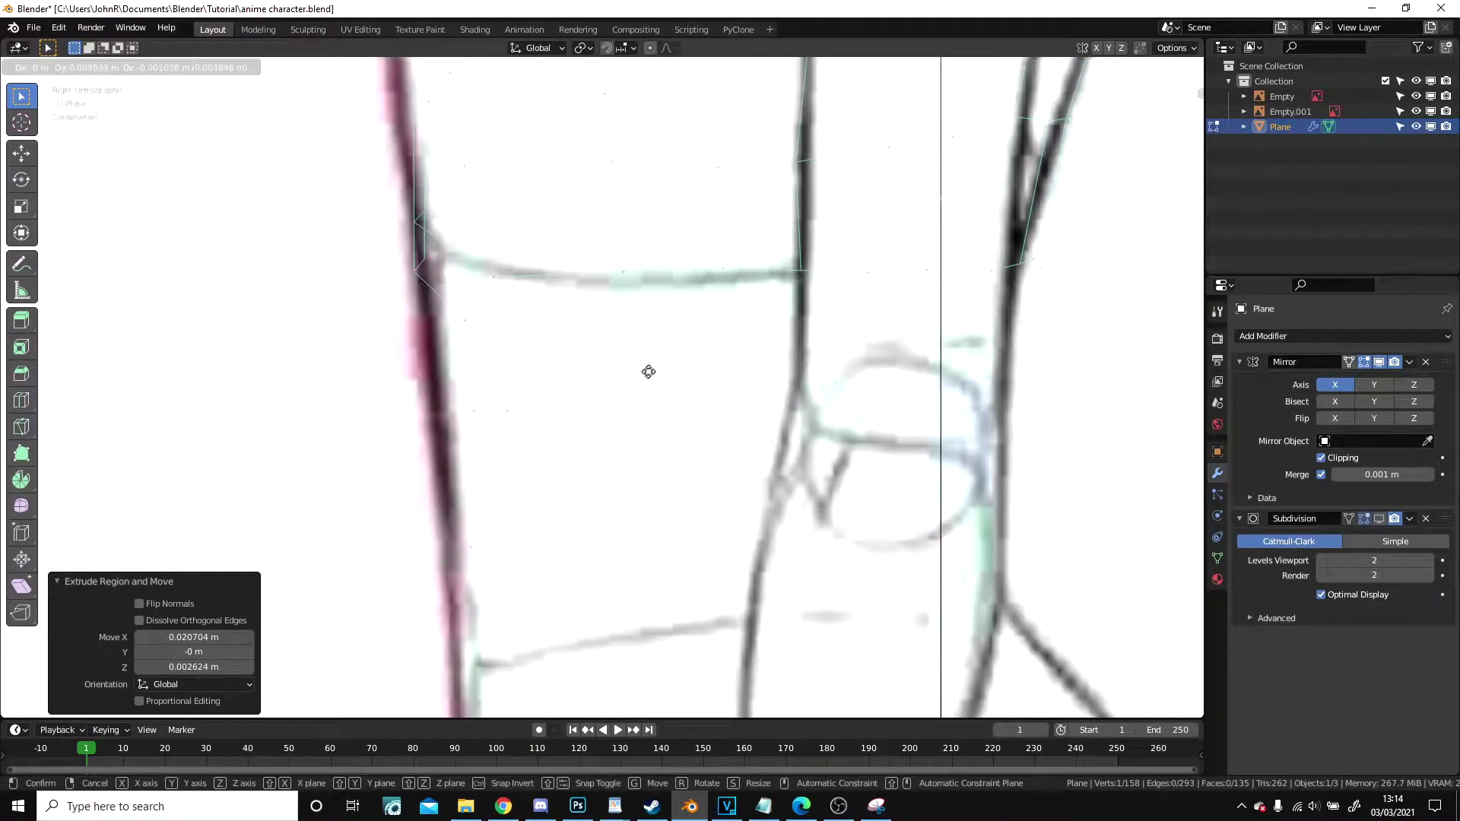
pyautogui.click(730, 370)
pyautogui.keyDown('shift'); pyautogui.rightClick(645, 275); pyautogui.keyUp('shift')
pyautogui.keyDown('shift'); pyautogui.moveTo(661, 396); pyautogui.dragTo(535, 470, button='middle'); pyautogui.keyUp('shift')
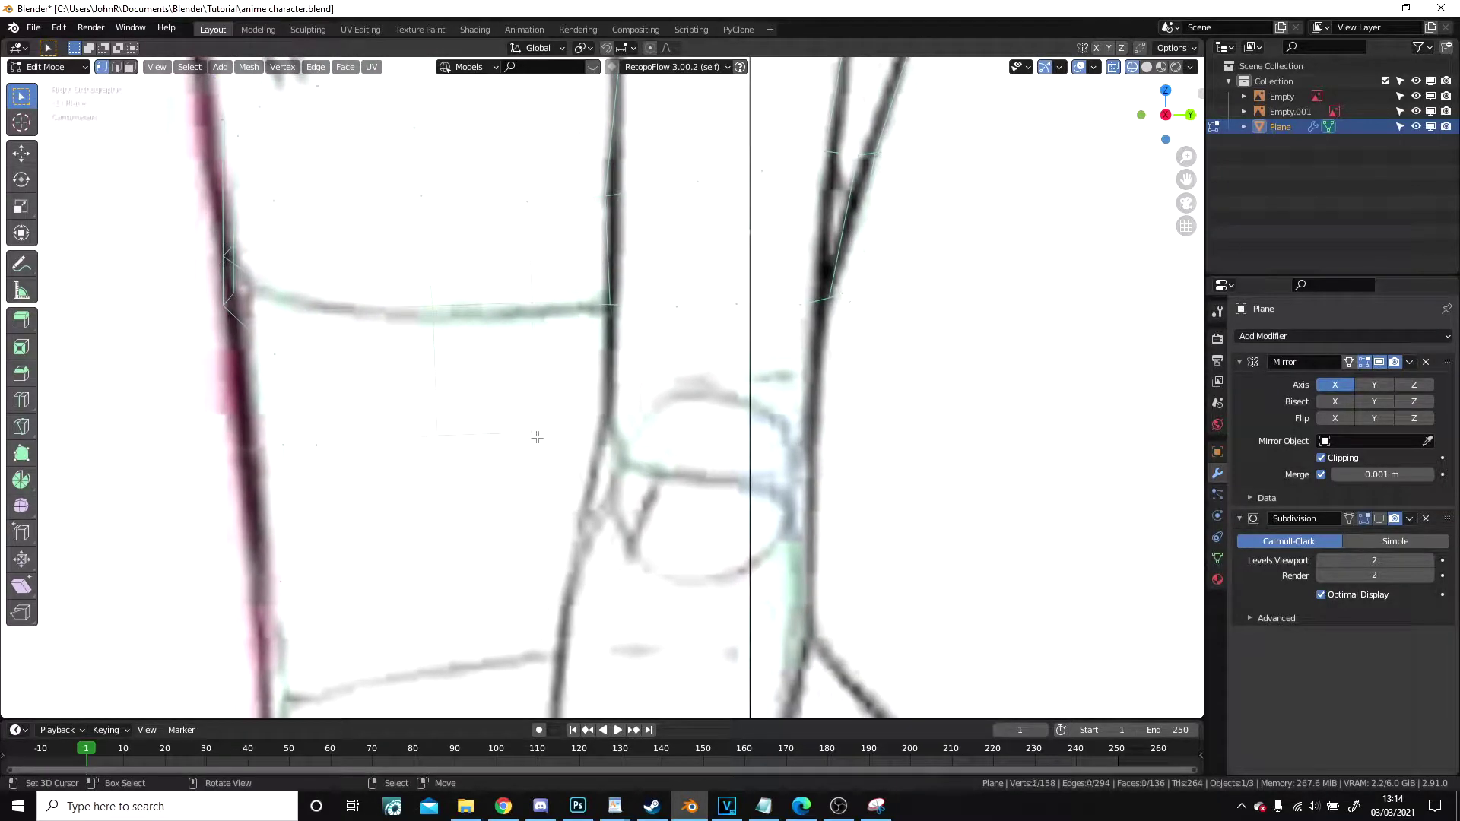
# - Extrude the lower side vertex rearward twice, the first about 0.058 m in Y, and fill the faces above
pyautogui.press('e')
pyautogui.click(667, 436)
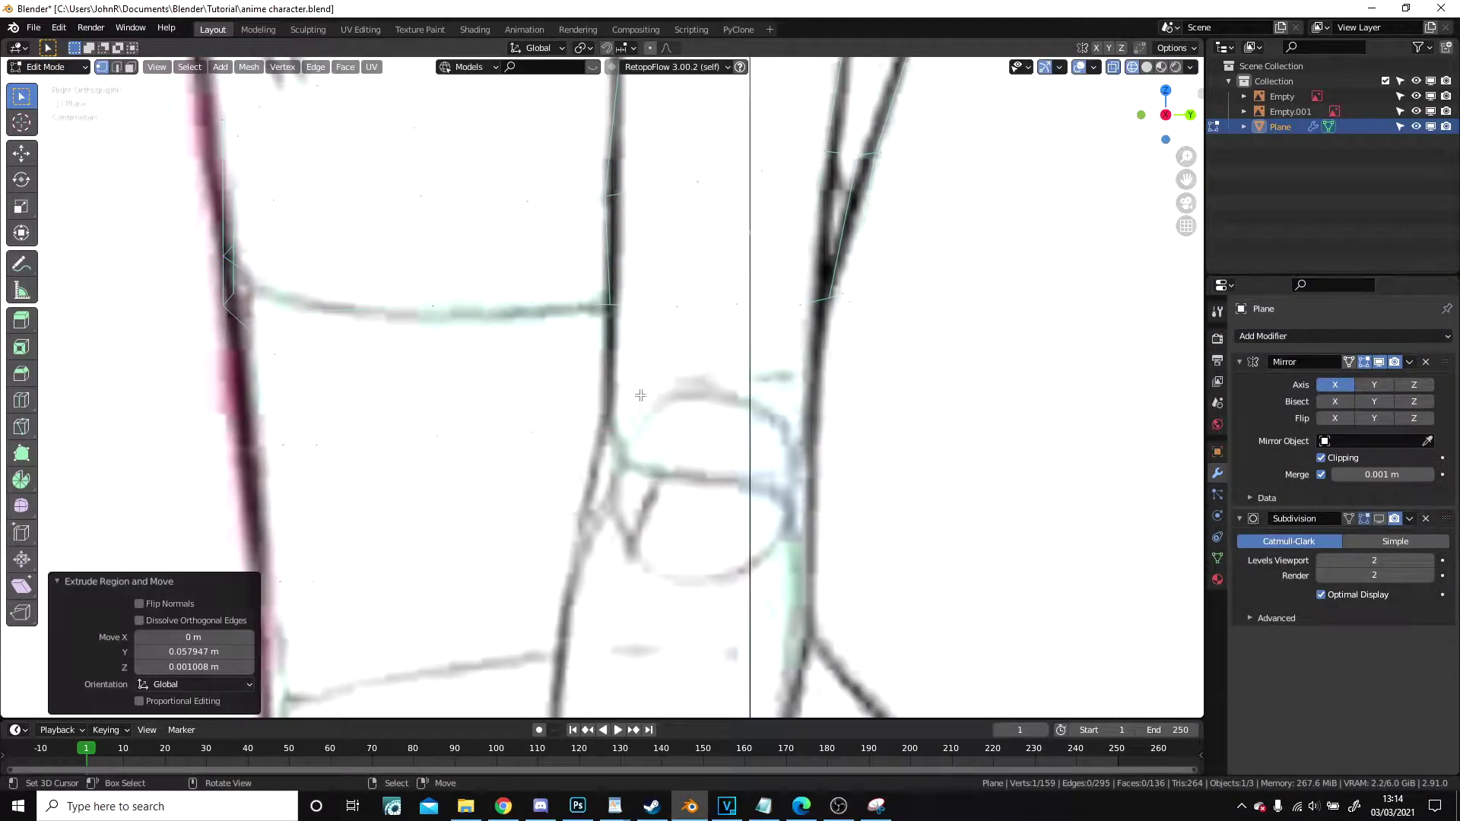
pyautogui.keyDown('shift'); pyautogui.rightClick(608, 299); pyautogui.keyUp('shift')
pyautogui.rightClick(621, 435)
pyautogui.press('e')
pyautogui.click(686, 431)
pyautogui.keyDown('shift'); pyautogui.rightClick(671, 312); pyautogui.keyUp('shift')
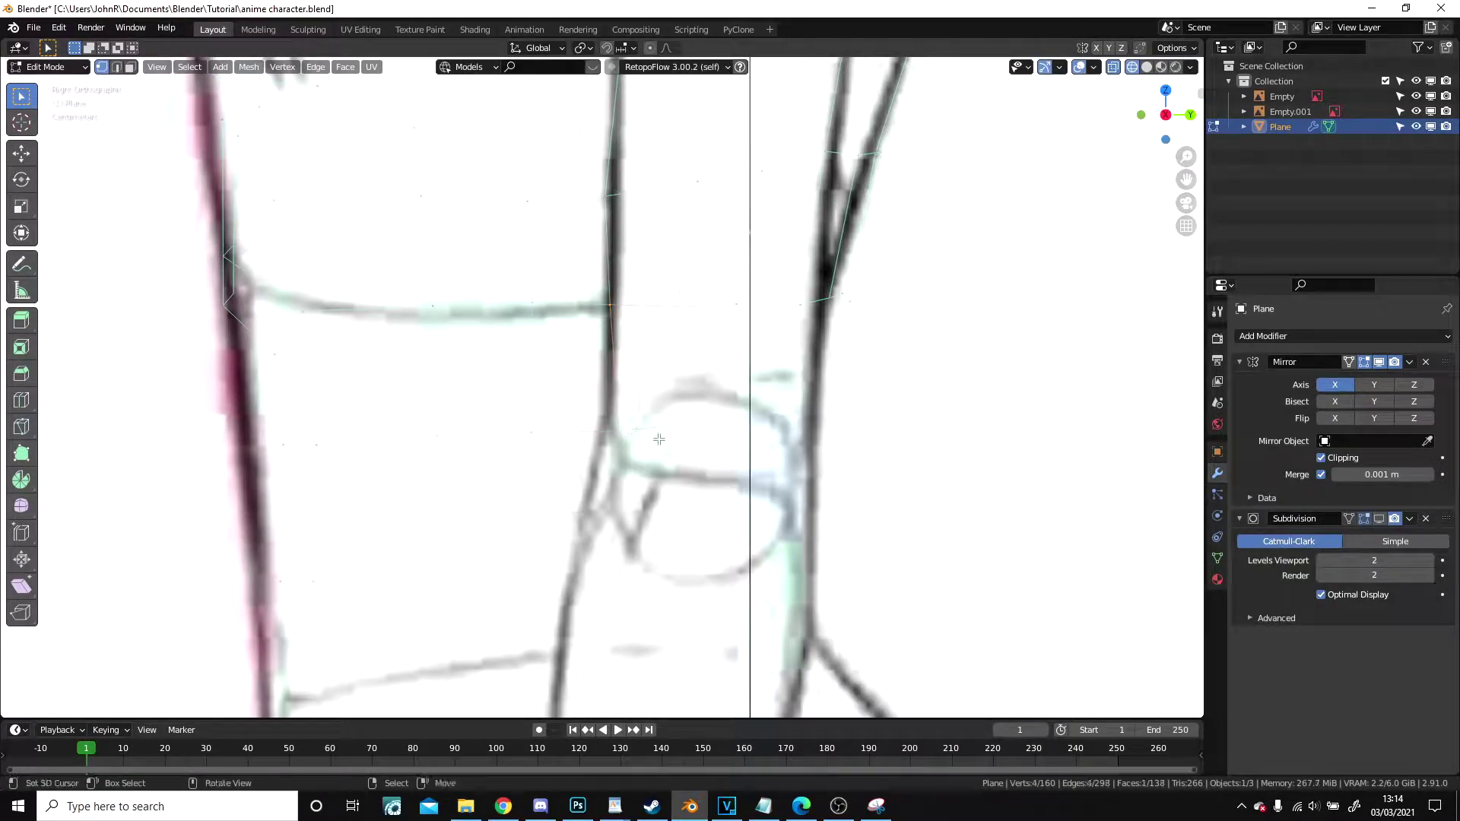
# - Adjust the lower vertices of the new side faces in side view to even out their spacing
pyautogui.press('g')
pyautogui.click(610, 427)
pyautogui.rightClick(611, 292)
pyautogui.moveTo(595, 201); pyautogui.dragTo(604, 195, button='right')
pyautogui.moveTo(614, 447); pyautogui.dragTo(609, 449, button='right')
# - Move the lower outer side vertices outward to the reference waist outline, the last about 0.012 m in X
pyautogui.moveTo(610, 449); pyautogui.dragTo(563, 428, button='middle')
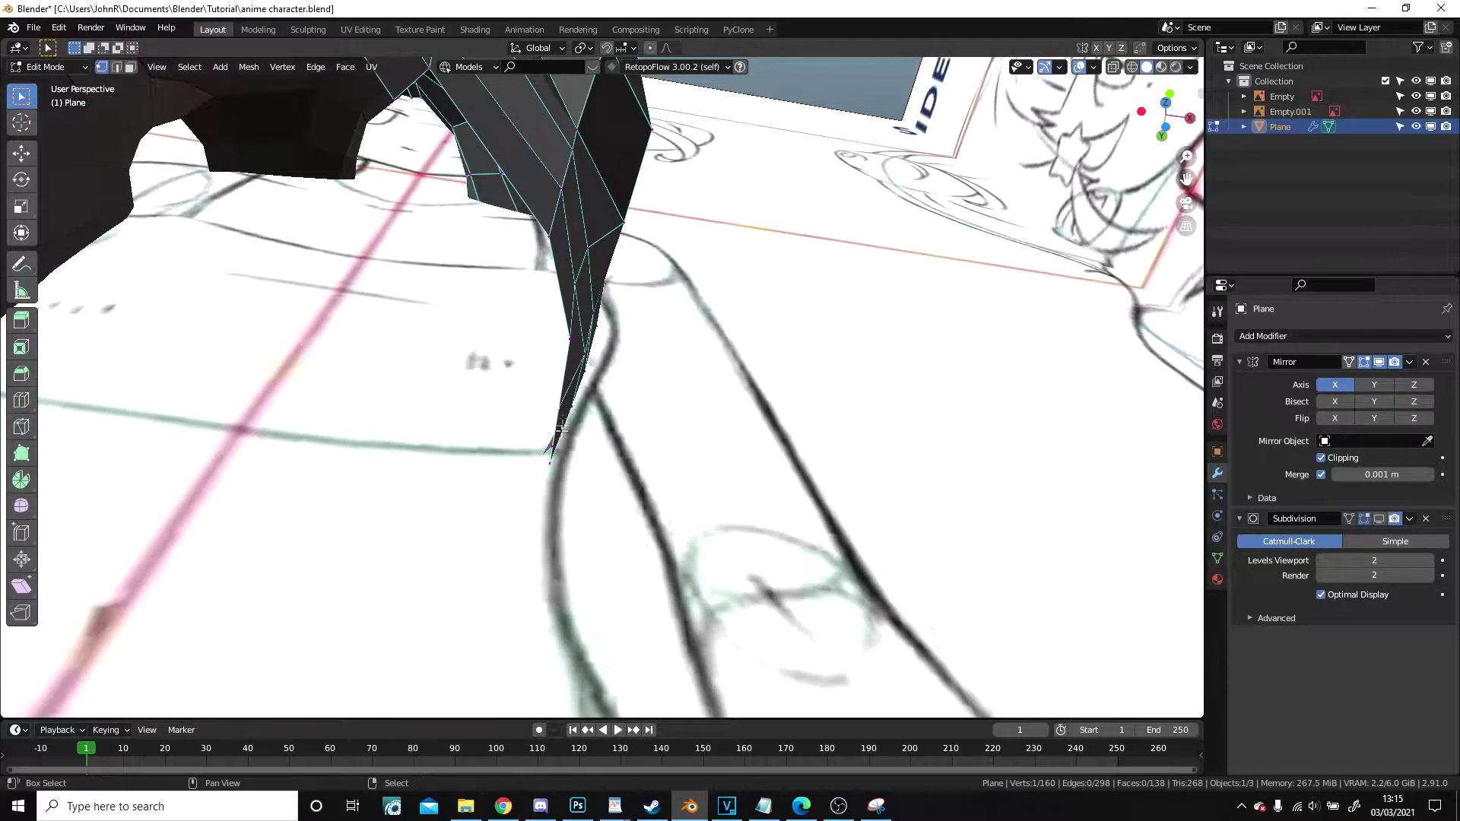
pyautogui.press('KP_1')
pyautogui.scroll(4, 563, 455)
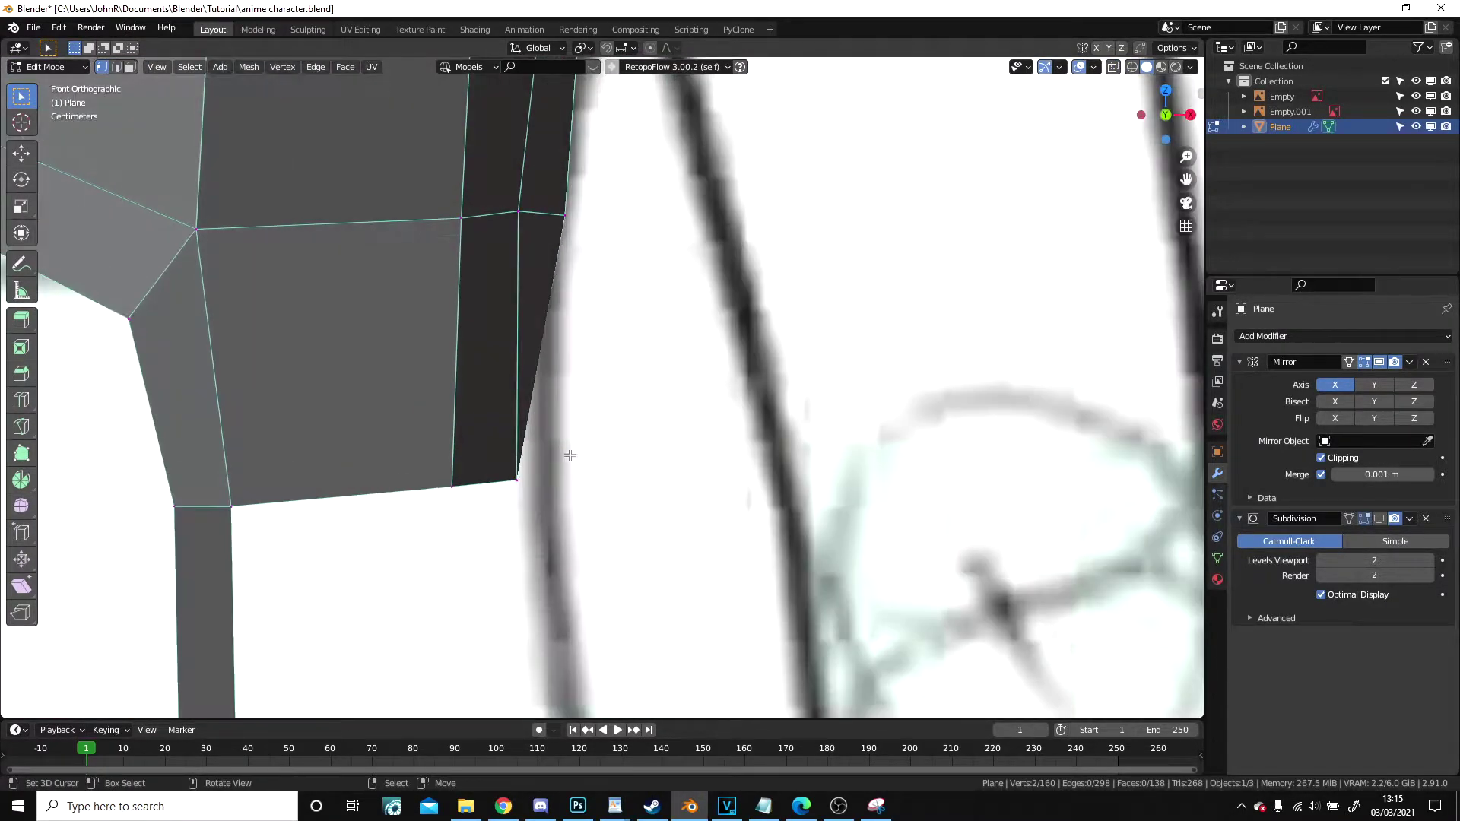
pyautogui.press('g')
pyautogui.click(607, 458)
pyautogui.moveTo(623, 486); pyautogui.dragTo(474, 492, button='middle')
pyautogui.press('g')
pyautogui.click(578, 475)
# - Move the rear vertical edge of the lower side faces about 0.010 m along Y
pyautogui.keyDown('shift'); pyautogui.moveTo(629, 319); pyautogui.dragTo(512, 404, button='middle'); pyautogui.keyUp('shift')
pyautogui.scroll(3, 557, 293)
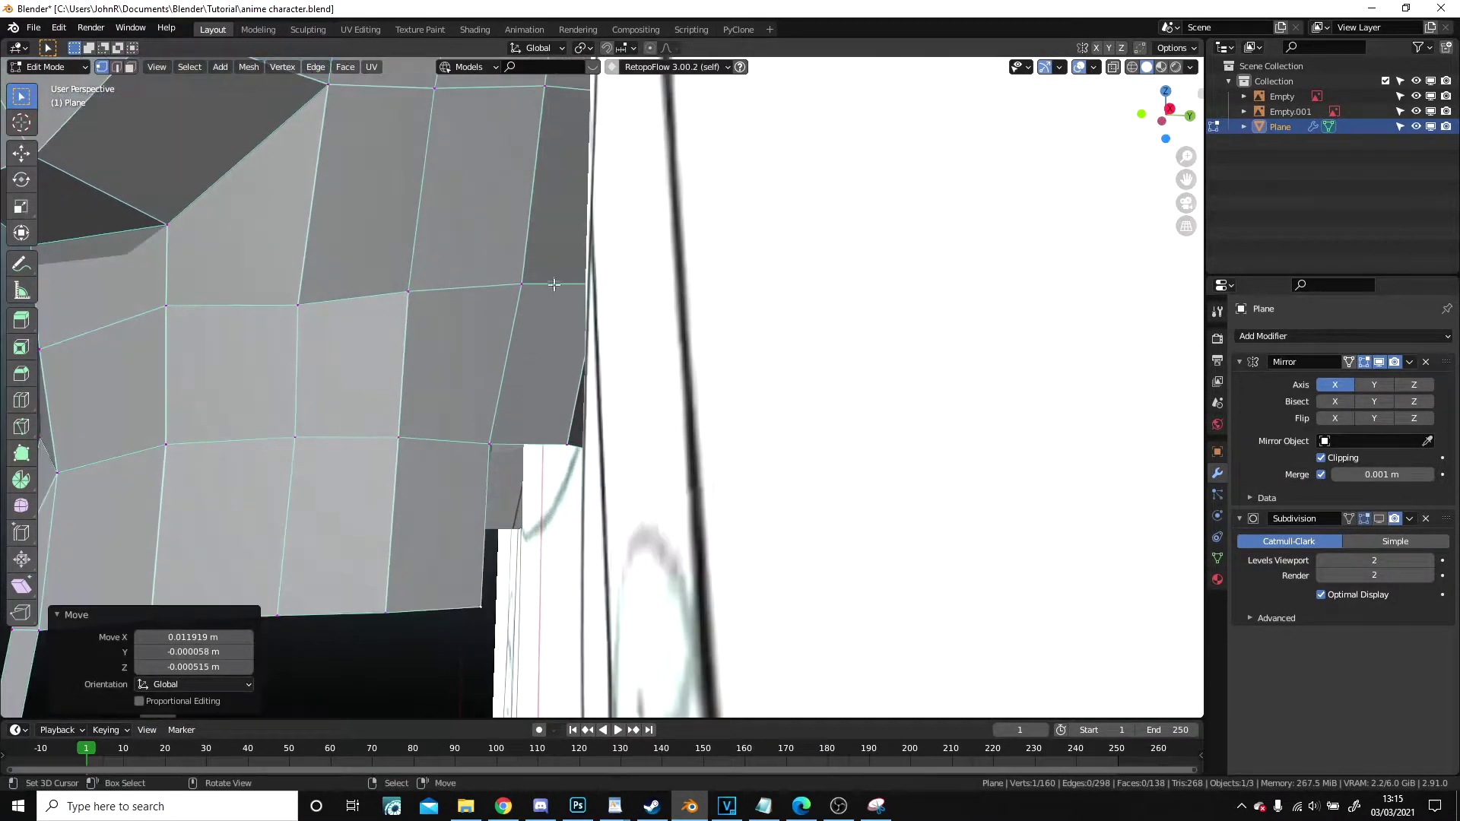
pyautogui.rightClick(506, 438)
pyautogui.press('x')
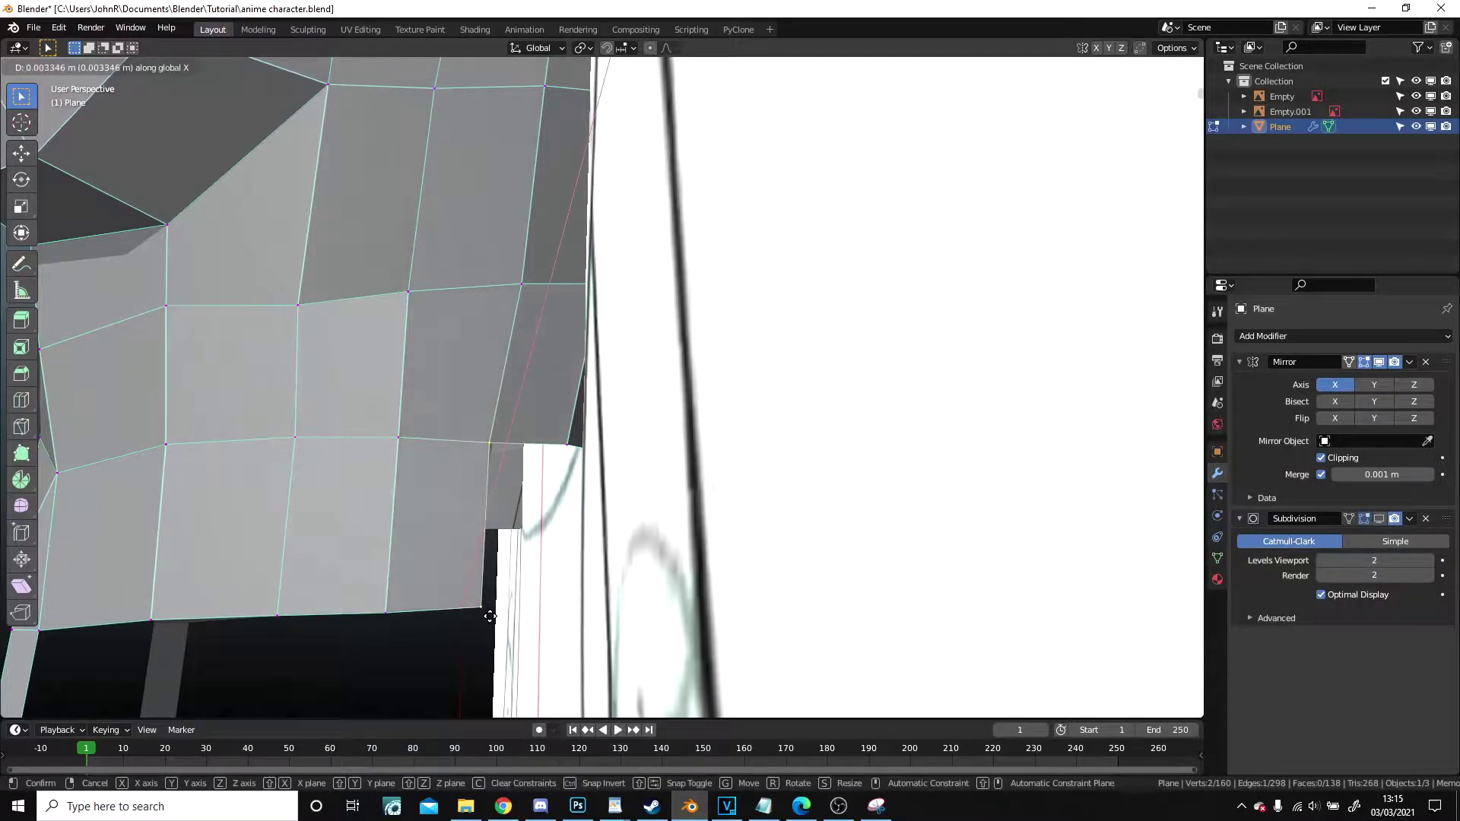
pyautogui.press('y')
pyautogui.click(507, 618)
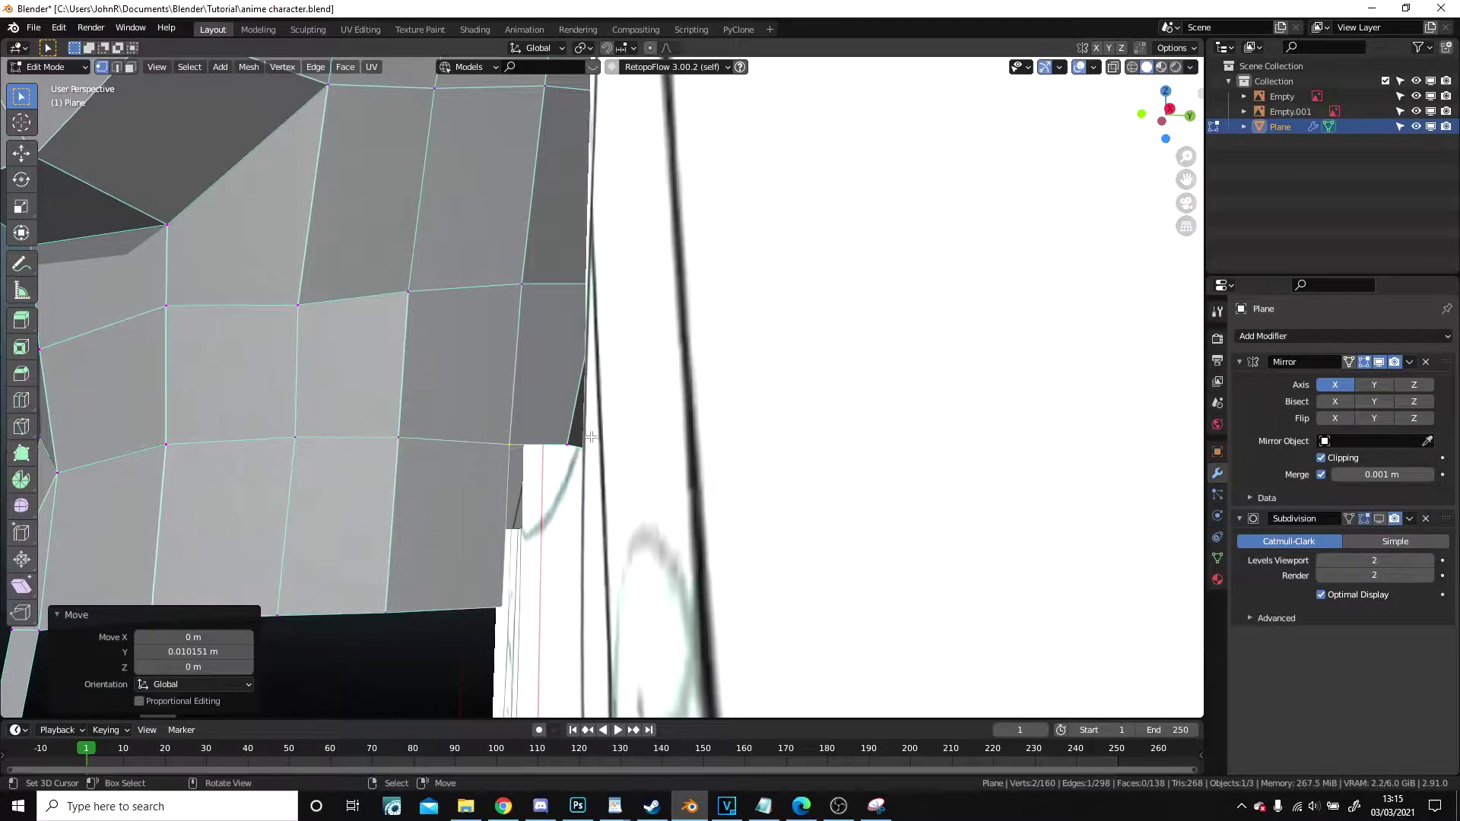
# - Inspect the lower side vertices in wireframe shading, then restore solid shading
pyautogui.hotkey('shift', 'z')
pyautogui.rightClick(562, 438)
pyautogui.moveTo(562, 439)
pyautogui.mouseDown(button='middle')
pyautogui.moveTo(542, 492)
pyautogui.moveTo(505, 483)
pyautogui.mouseUp(button='middle')
pyautogui.press('z')
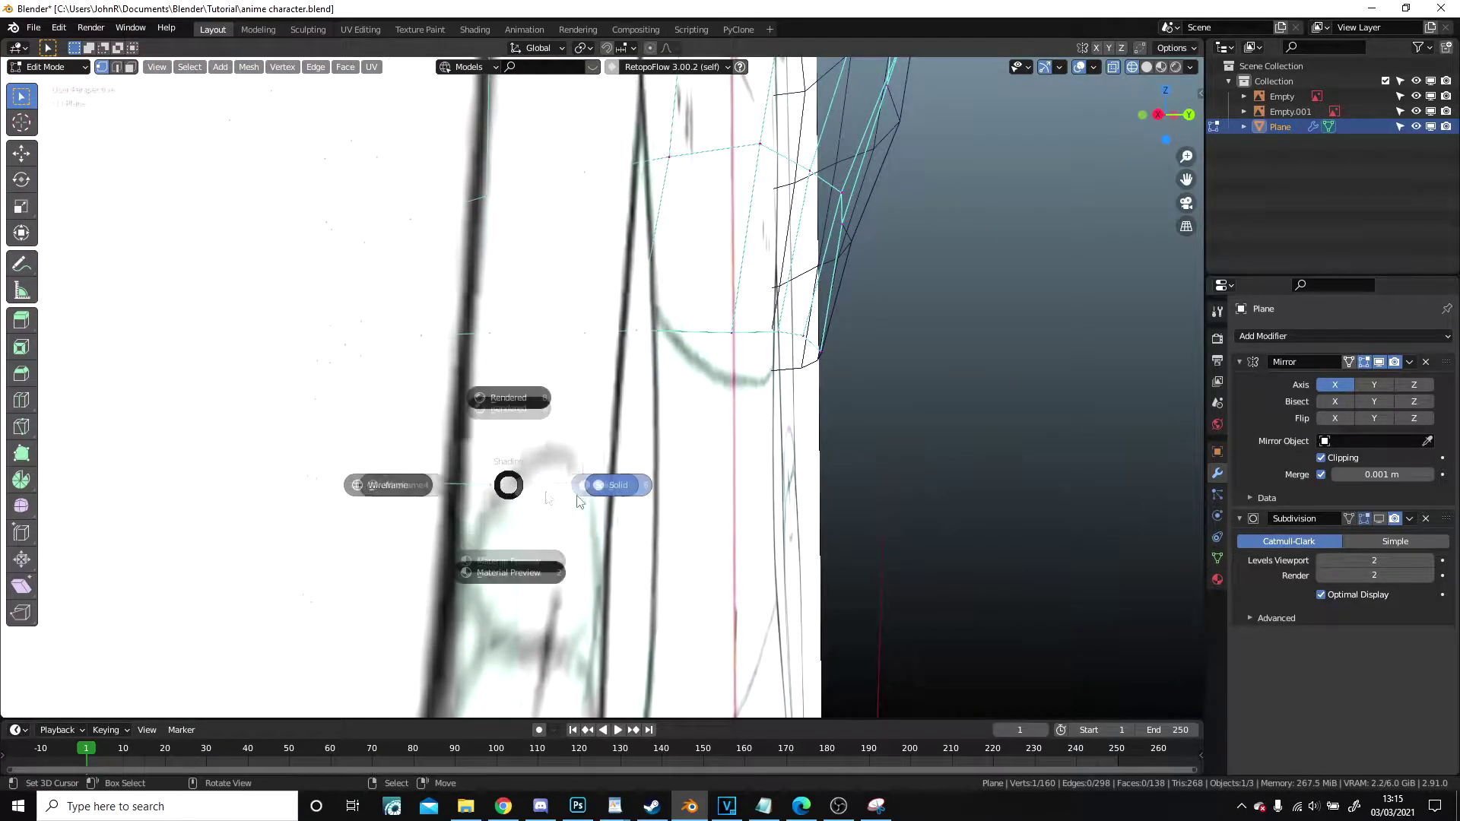
pyautogui.click(654, 497)
# - Hide the front reference image and return to editing the torso mesh
pyautogui.scroll(-4, 657, 483)
pyautogui.moveTo(658, 482); pyautogui.dragTo(621, 484, button='middle')
pyautogui.scroll(3, 569, 504)
pyautogui.press('Tab')
pyautogui.rightClick(569, 503)
pyautogui.press('h')
pyautogui.rightClick(613, 405)
pyautogui.press('Tab')
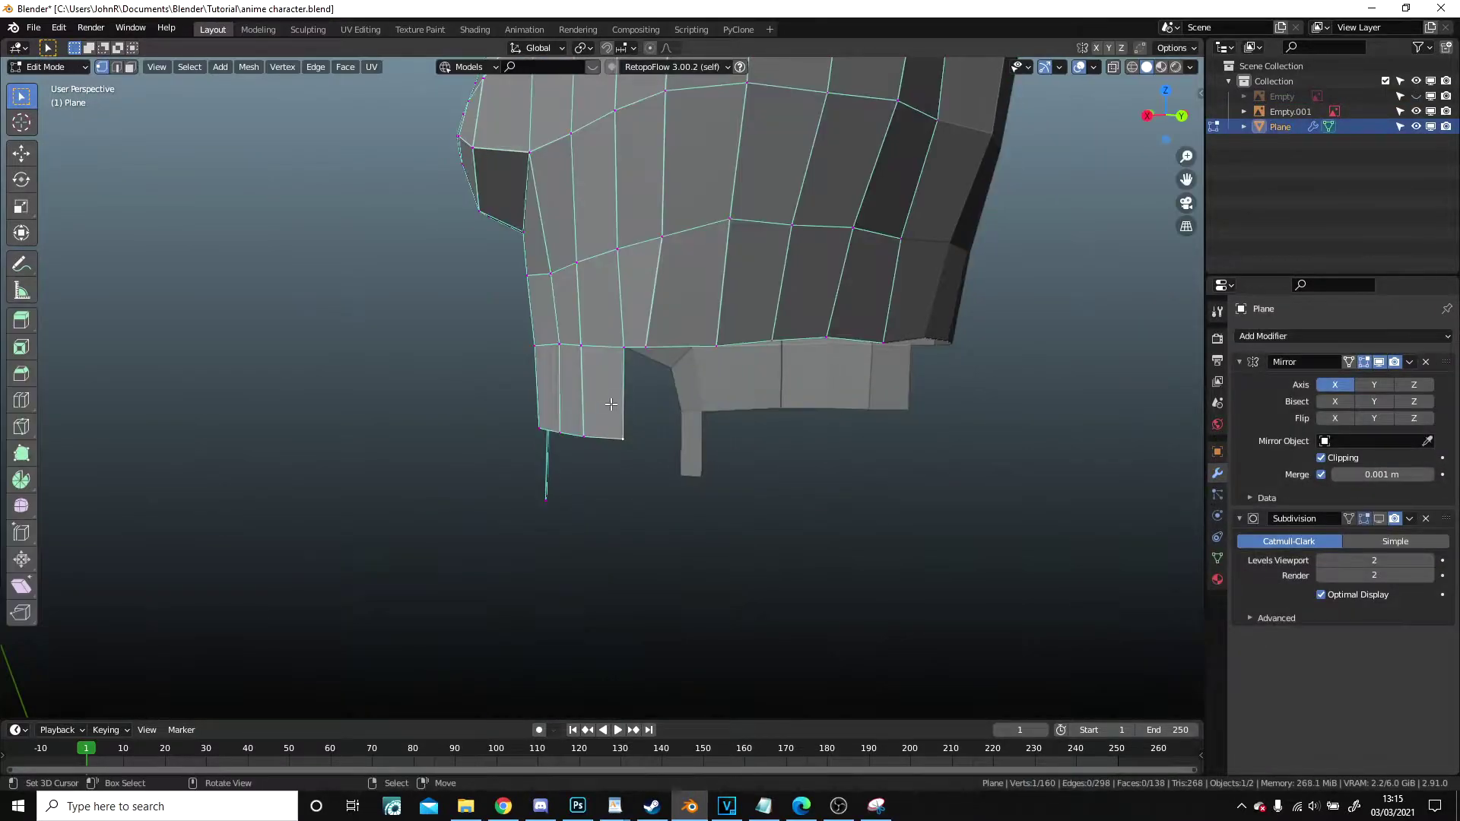
pyautogui.press('Tab')
pyautogui.press('Tab')
pyautogui.press('Tab')
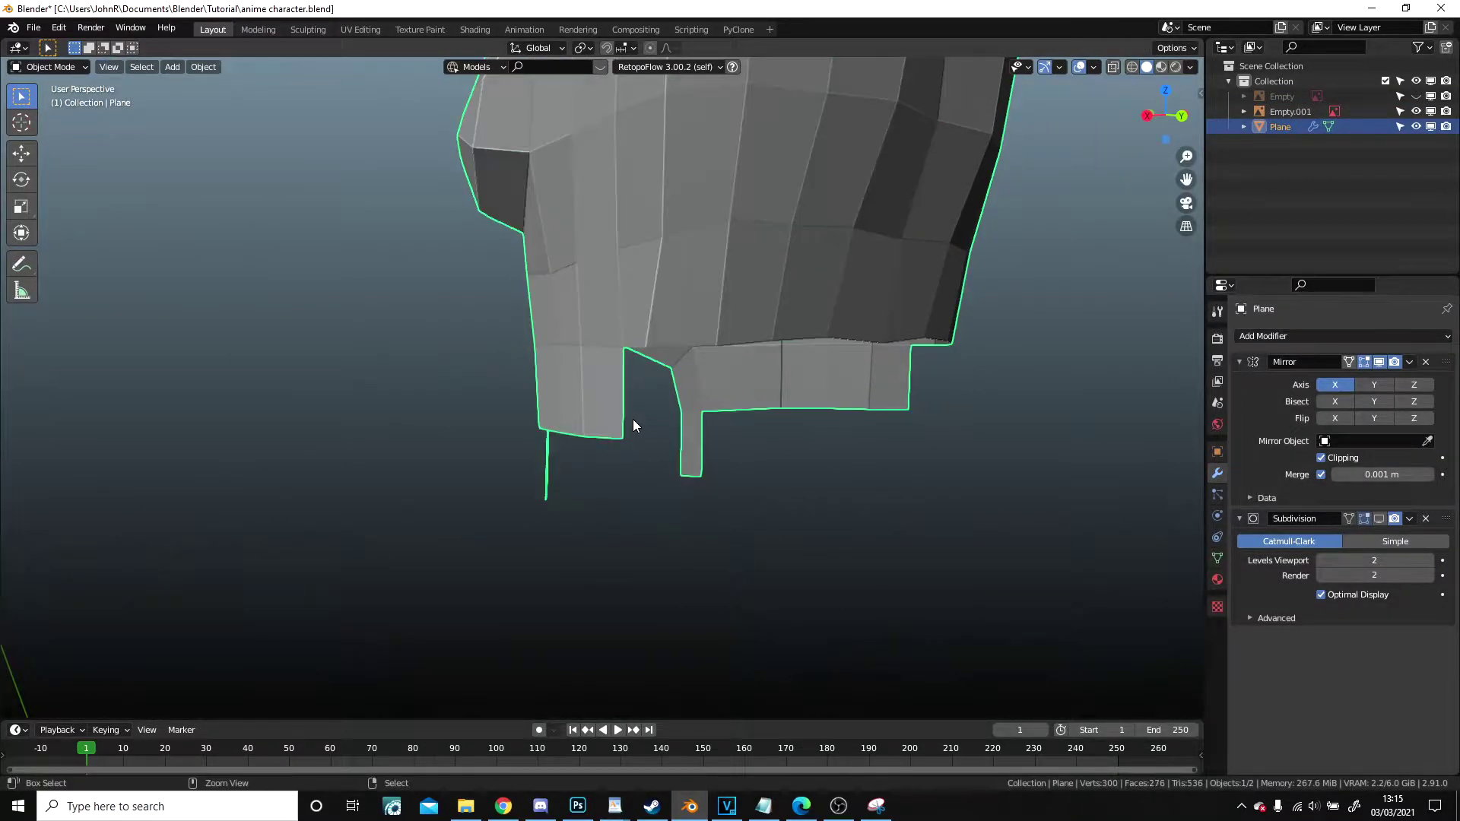
pyautogui.press('Tab')
# - Slide the vertex beside the last lower side face along the torso's open bottom edge
pyautogui.keyDown('shift'); pyautogui.moveTo(626, 445); pyautogui.dragTo(489, 419, button='middle'); pyautogui.keyUp('shift')
pyautogui.scroll(3, 474, 368)
pyautogui.hotkey('shift', 'v')
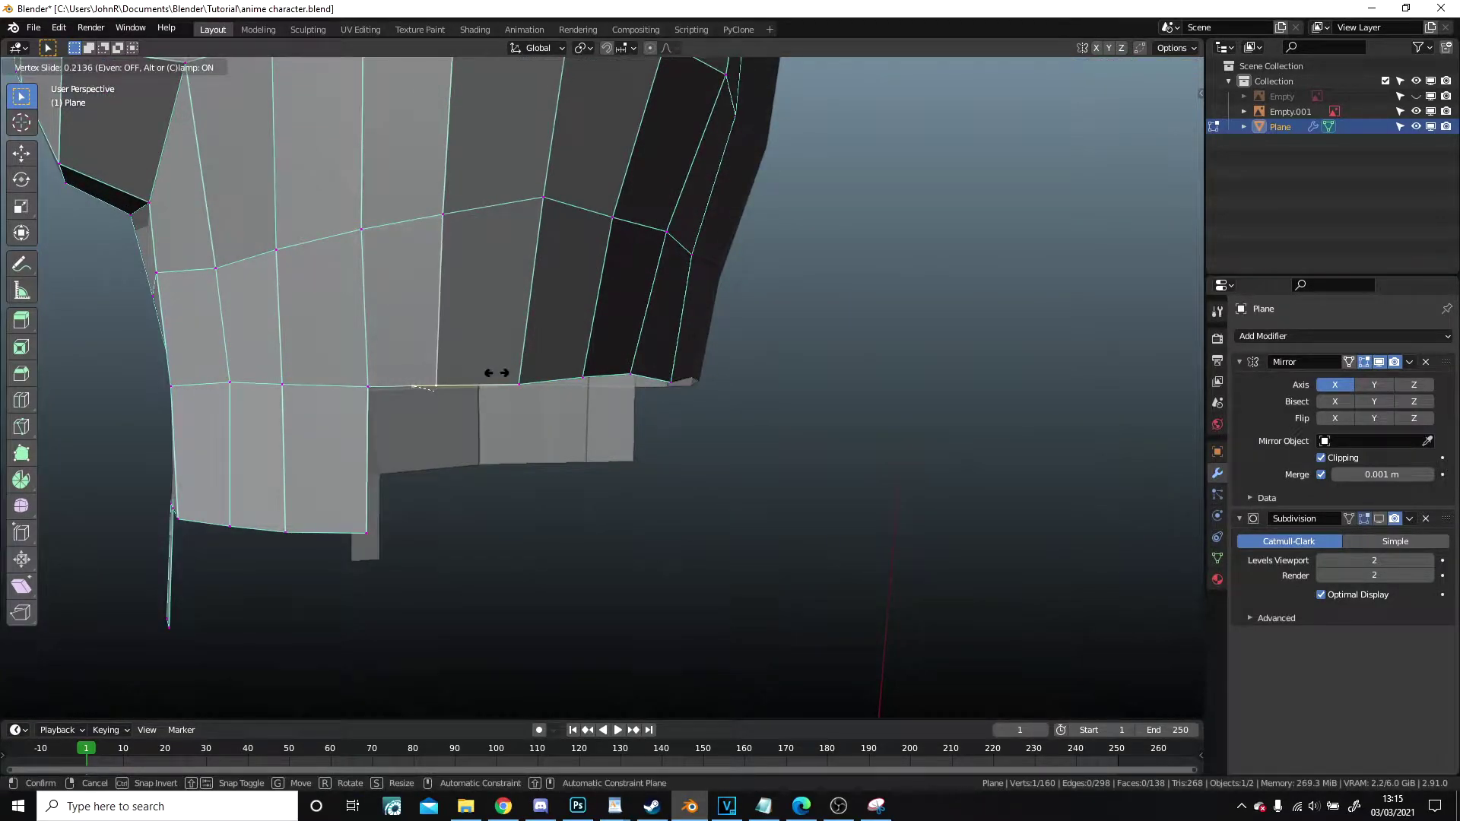
pyautogui.click(491, 373)
# - Extrude the lower rear corner vertex toward the back and fill the face above it
pyautogui.moveTo(604, 385); pyautogui.dragTo(447, 525, button='middle')
pyautogui.rightClick(338, 385)
pyautogui.press('e')
pyautogui.rightClick(518, 526)
pyautogui.keyDown('shift'); pyautogui.click(381, 377); pyautogui.keyUp('shift')
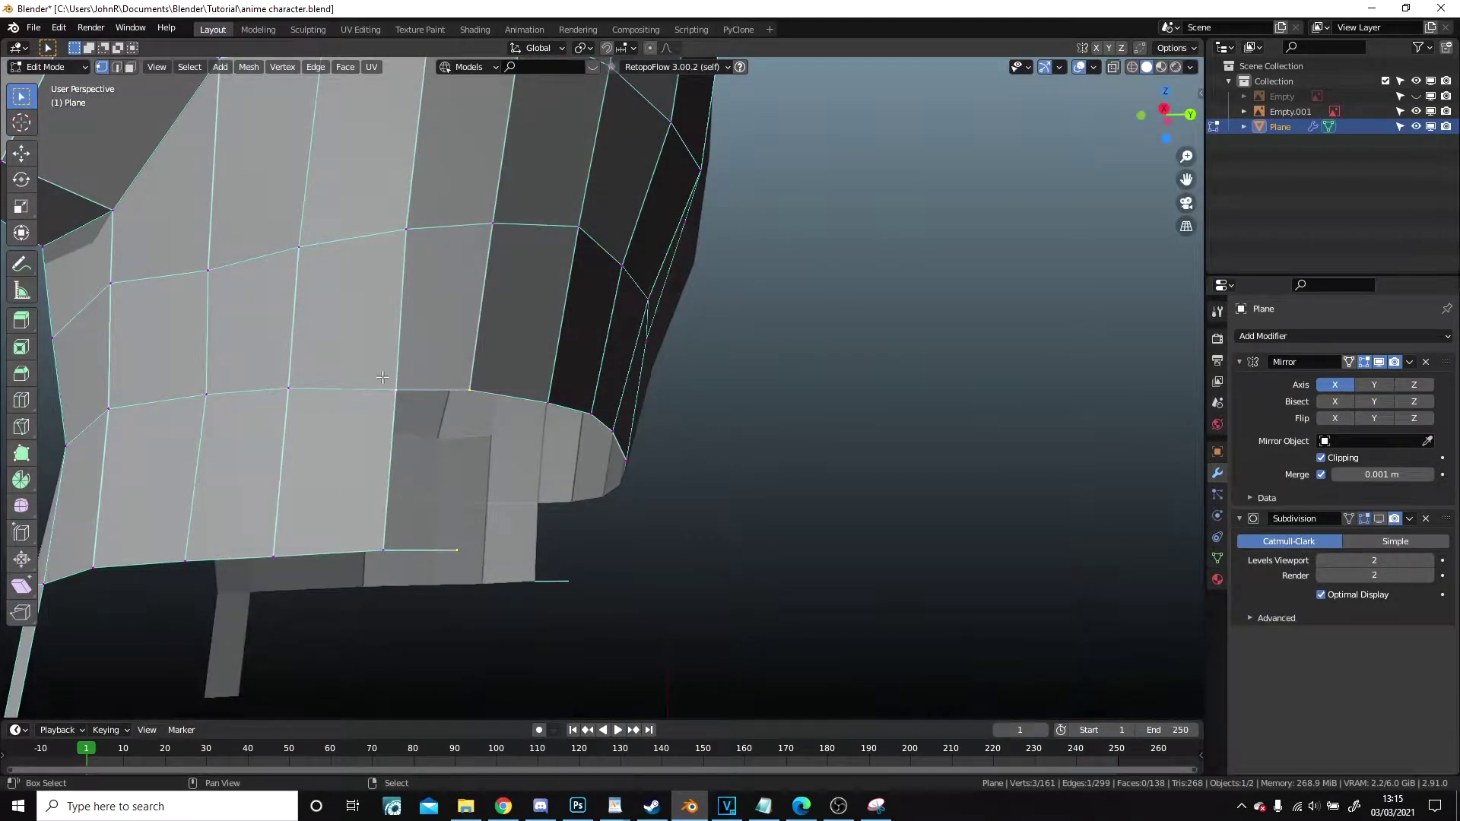
pyautogui.press('f')
# - Extrude the lower corner vertex further around the back, about -0.023 m in X and 0.040 m in Y, and fill its face
pyautogui.rightClick(461, 553)
pyautogui.moveTo(462, 553); pyautogui.dragTo(622, 556, button='middle')
pyautogui.press('g')
pyautogui.click(525, 386)
pyautogui.press('e')
pyautogui.click(707, 554)
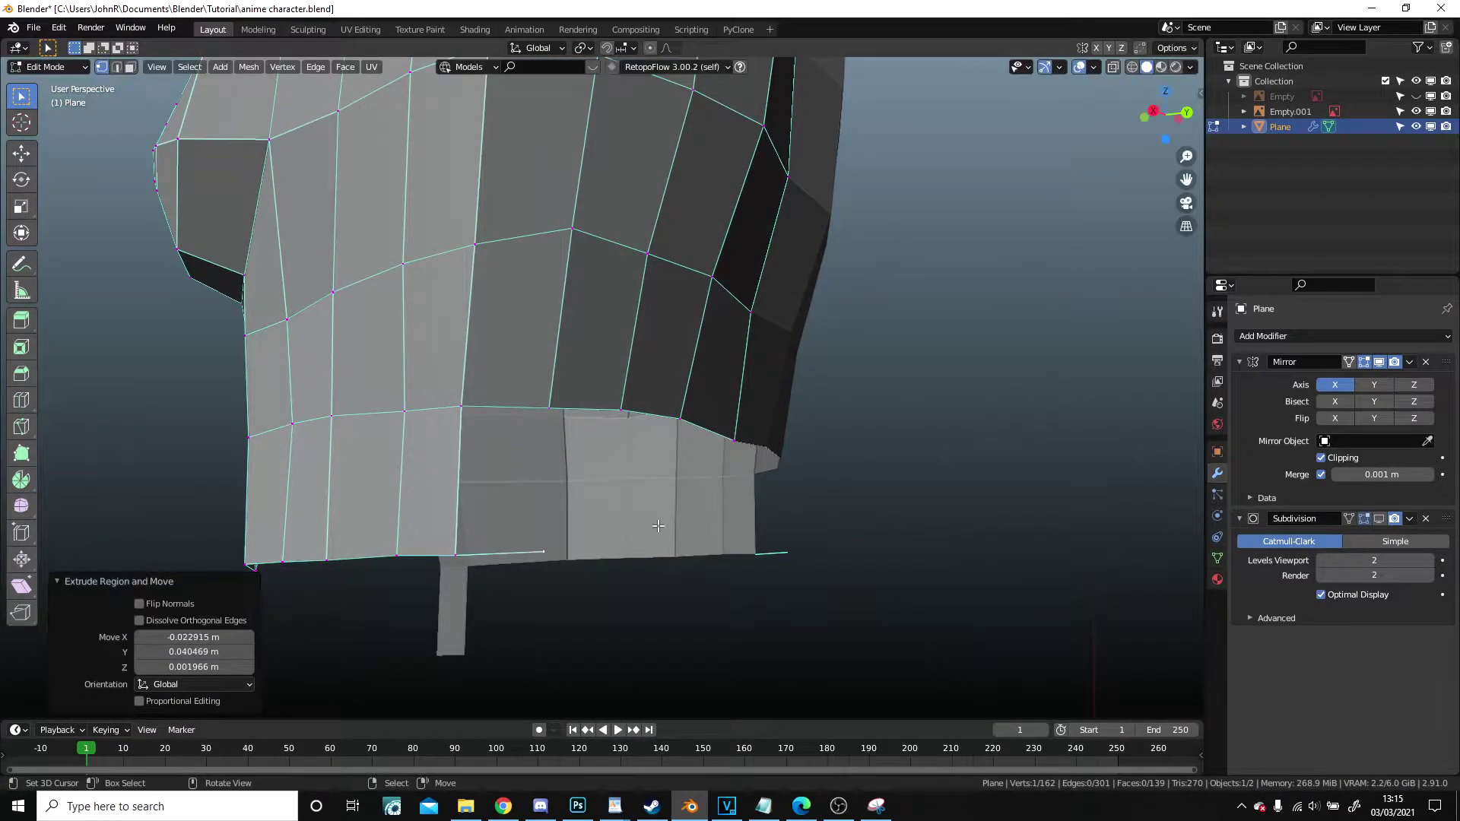
pyautogui.keyDown('shift'); pyautogui.click(464, 403); pyautogui.keyUp('shift')
pyautogui.press('f')
# - Move the new lower corner vertex about -0.011 m in X and -0.006 m in Y
pyautogui.moveTo(442, 525); pyautogui.dragTo(518, 357, button='middle')
pyautogui.moveTo(531, 370); pyautogui.dragTo(530, 403)
pyautogui.moveTo(603, 342); pyautogui.dragTo(611, 419, button='middle')
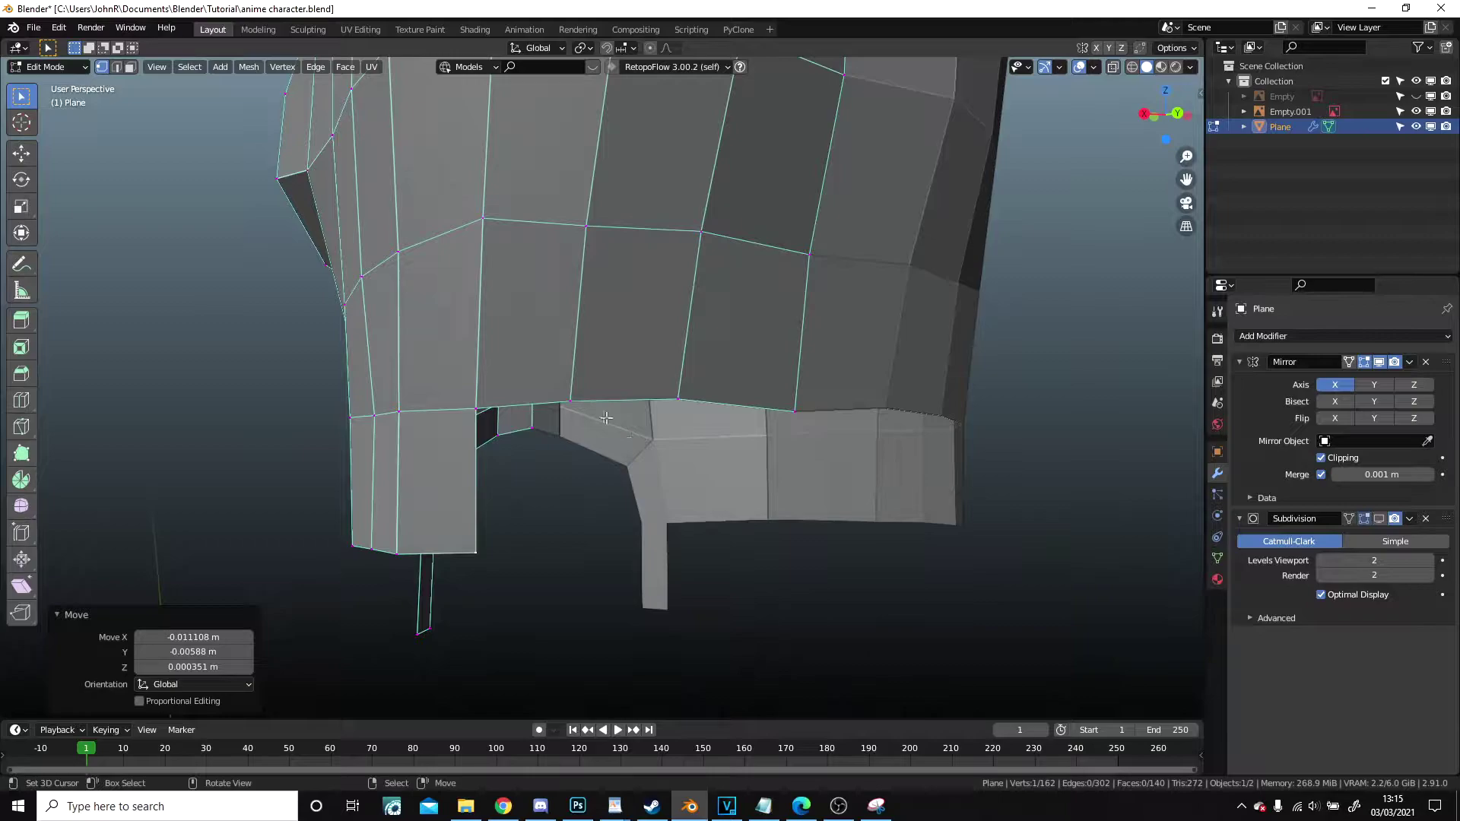
# - Extrude the remaining open back edges straight down along Z and fill the gap to the side faces
pyautogui.rightClick(572, 402)
pyautogui.press('e')
pyautogui.press('z')
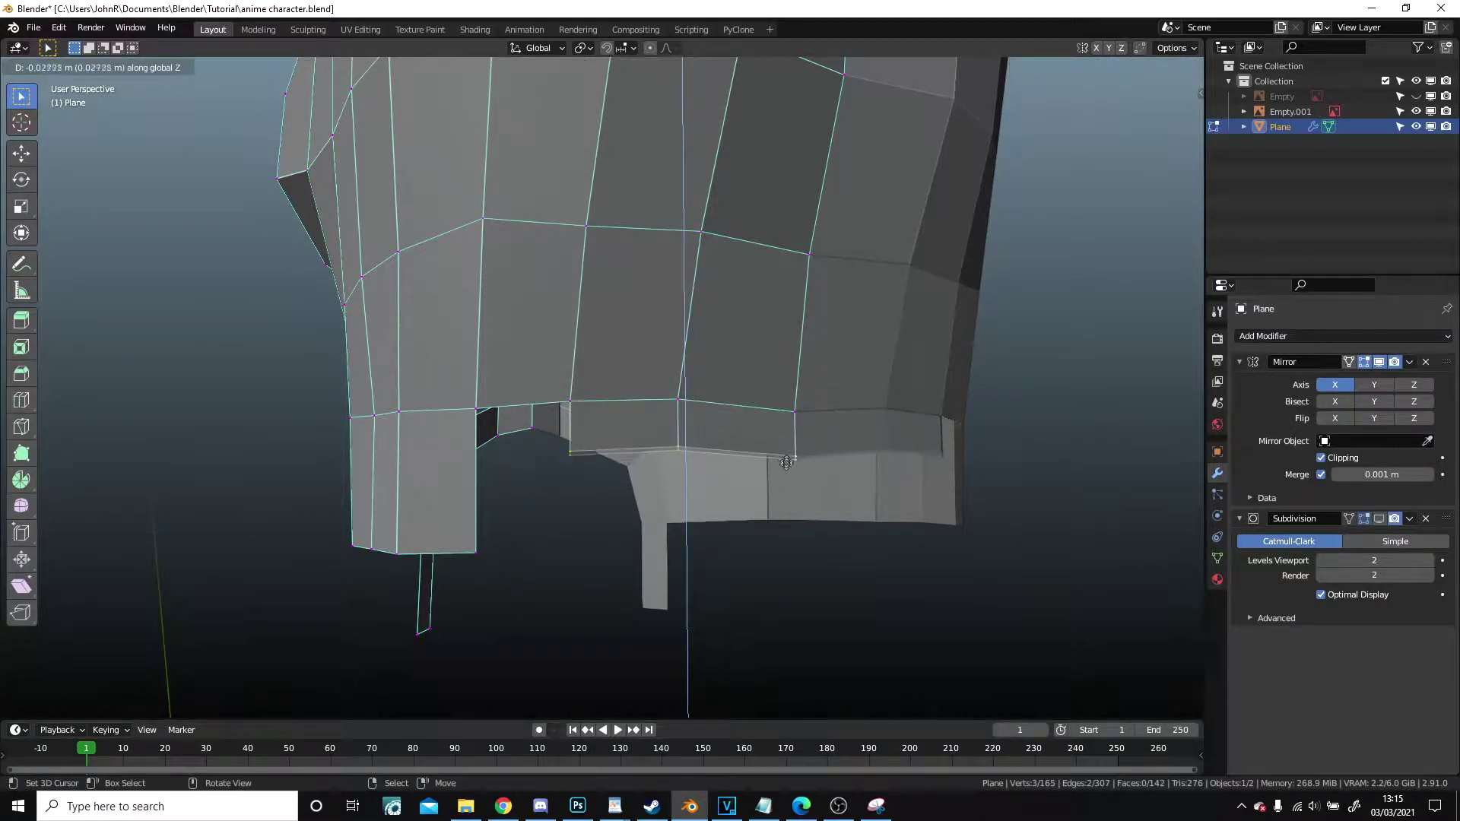
pyautogui.click(787, 543)
pyautogui.click(395, 418)
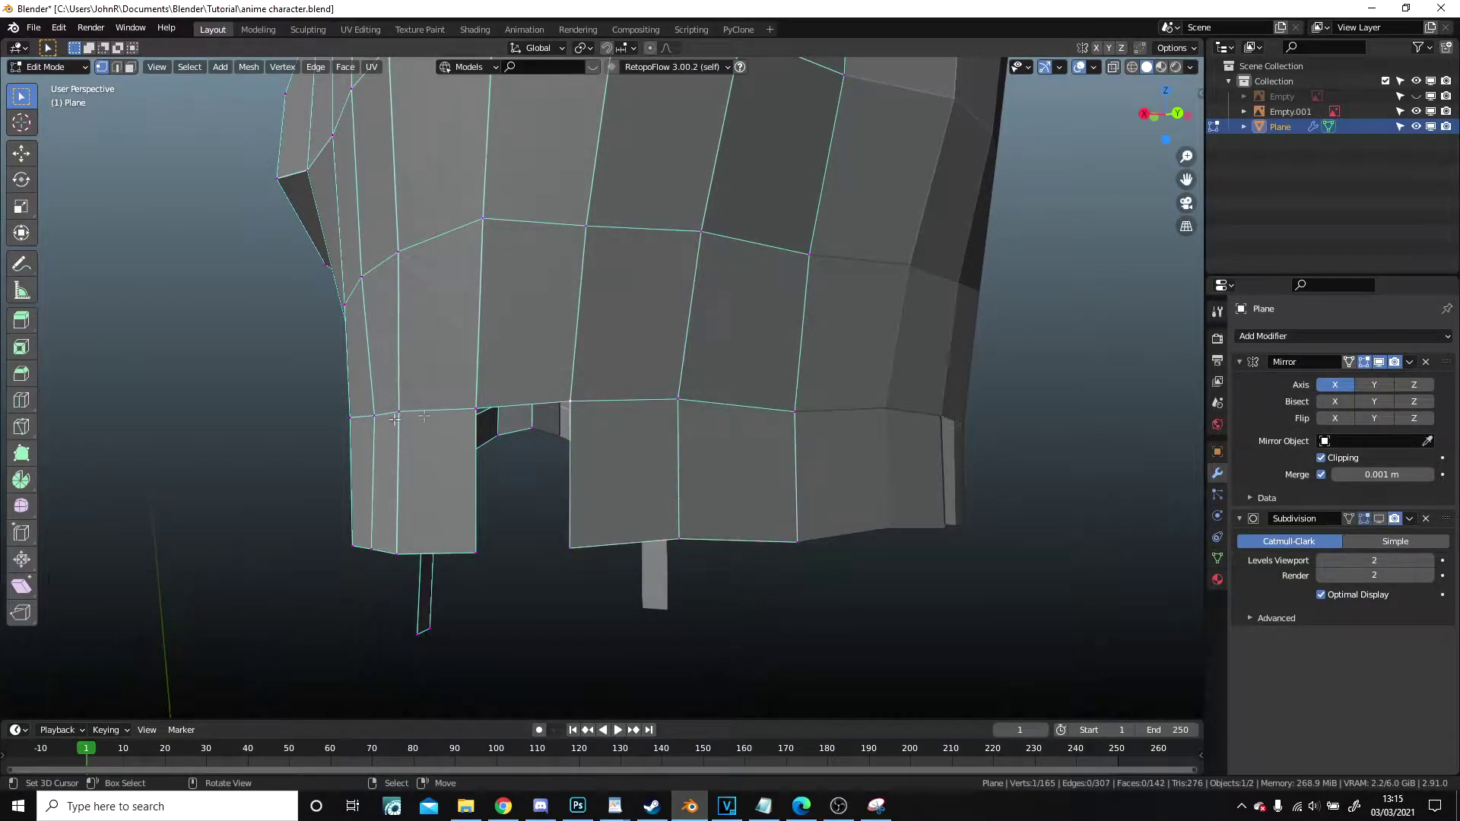
pyautogui.press('f')
# - In side view, move the bottom back vertices onto the reference back outline, about -0.014 m and -0.010 m in Y
pyautogui.press('KP_3')
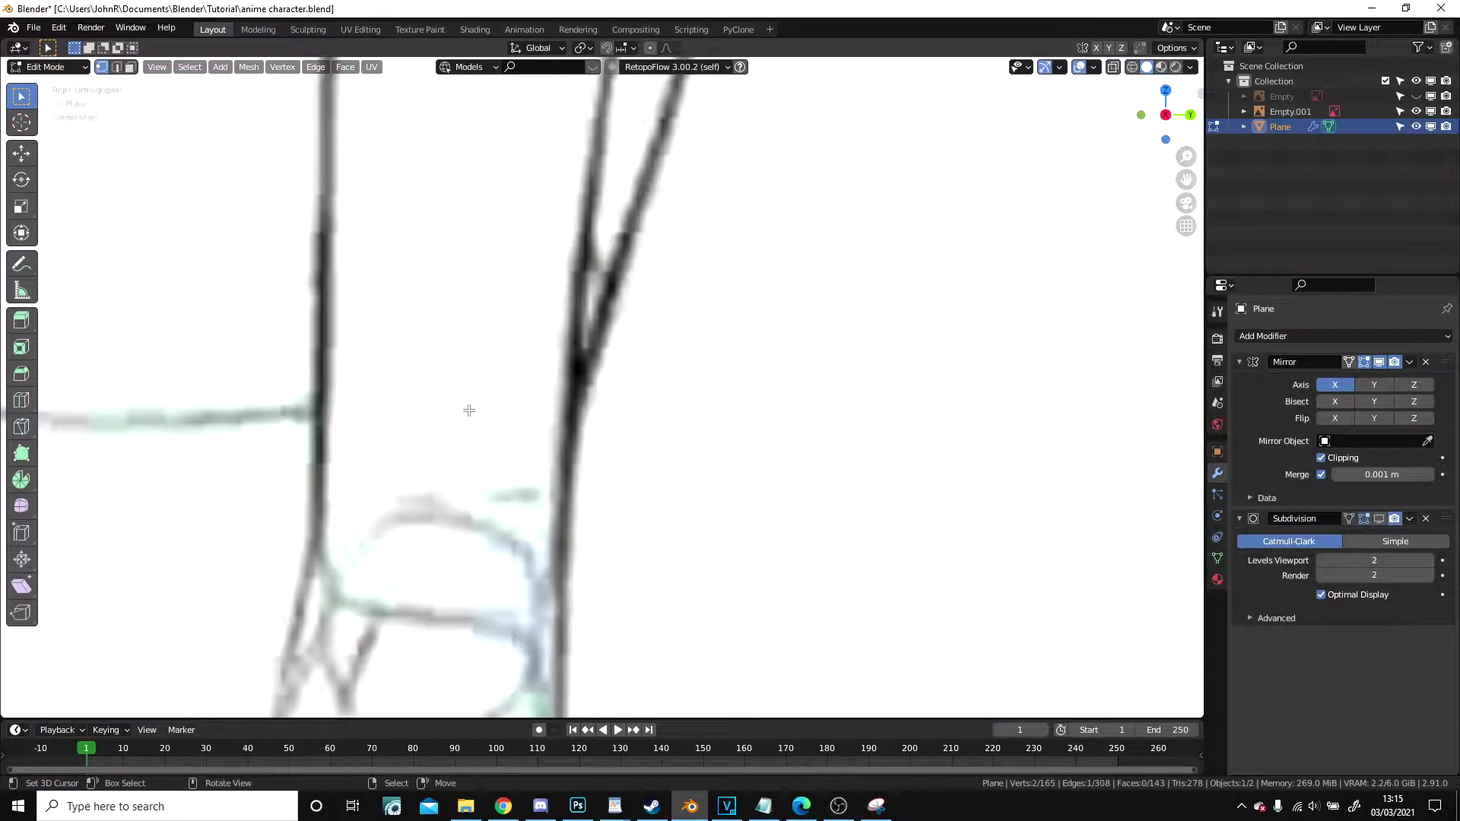
pyautogui.click(69, 464)
pyautogui.scroll(-6, 441, 472)
pyautogui.scroll(3, 750, 489)
pyautogui.keyDown('shift'); pyautogui.moveTo(628, 441); pyautogui.dragTo(671, 362, button='middle'); pyautogui.keyUp('shift')
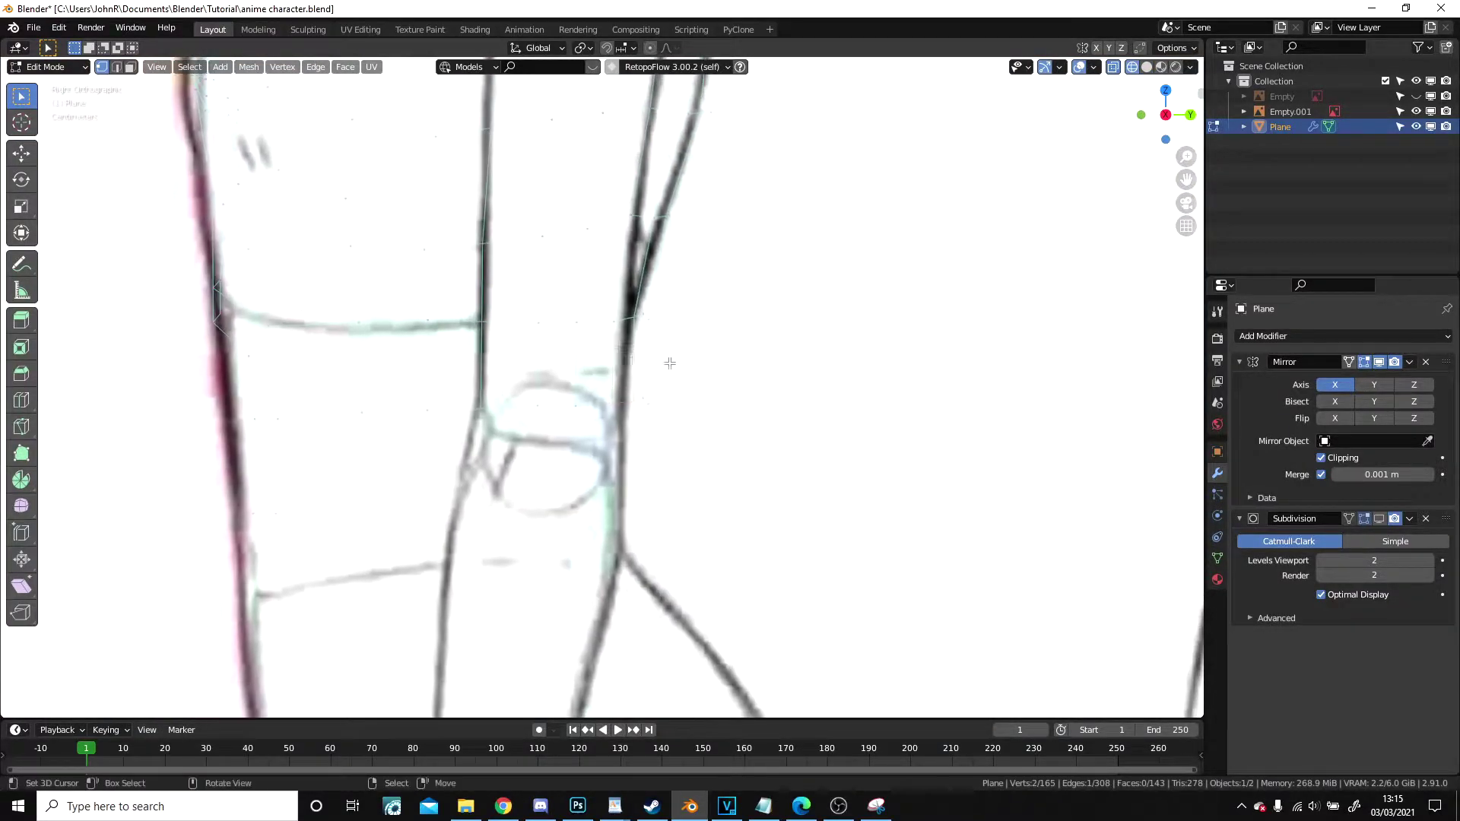
pyautogui.scroll(4, 693, 372)
pyautogui.click(673, 407)
pyautogui.press('g')
pyautogui.click(646, 417)
pyautogui.scroll(-2, 669, 411)
pyautogui.scroll(3, 700, 409)
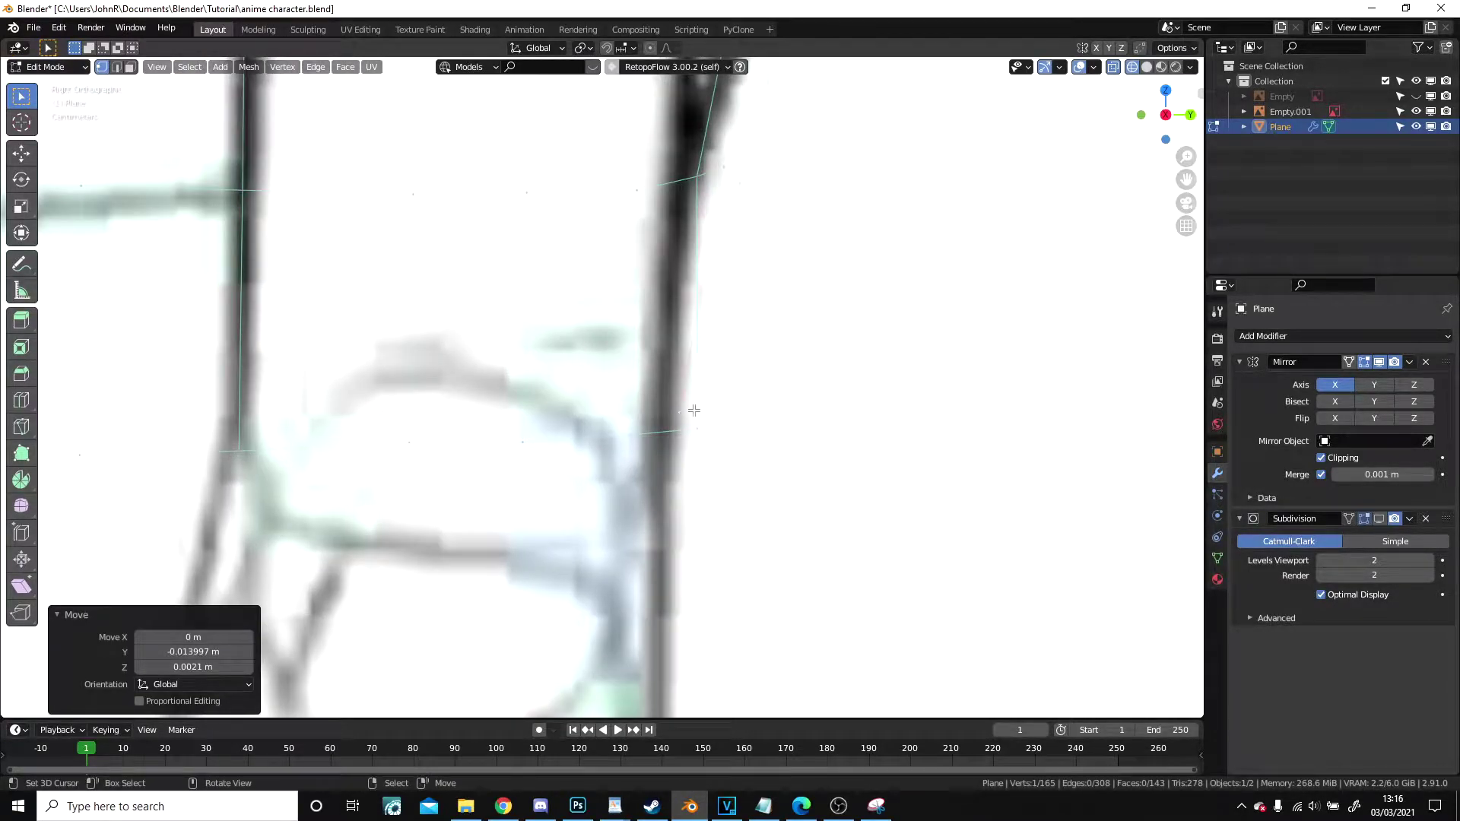
pyautogui.press('g')
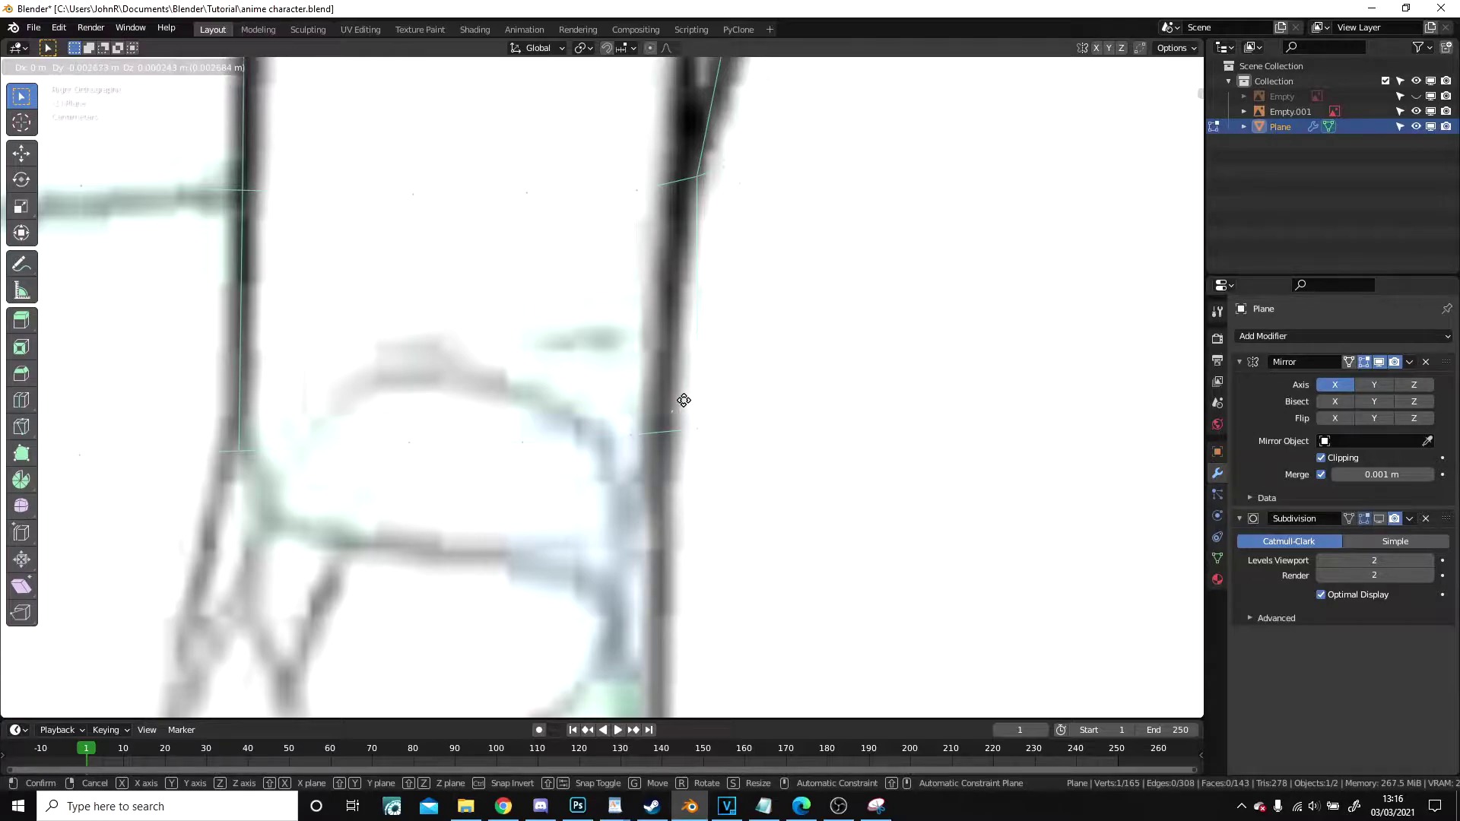
pyautogui.click(659, 432)
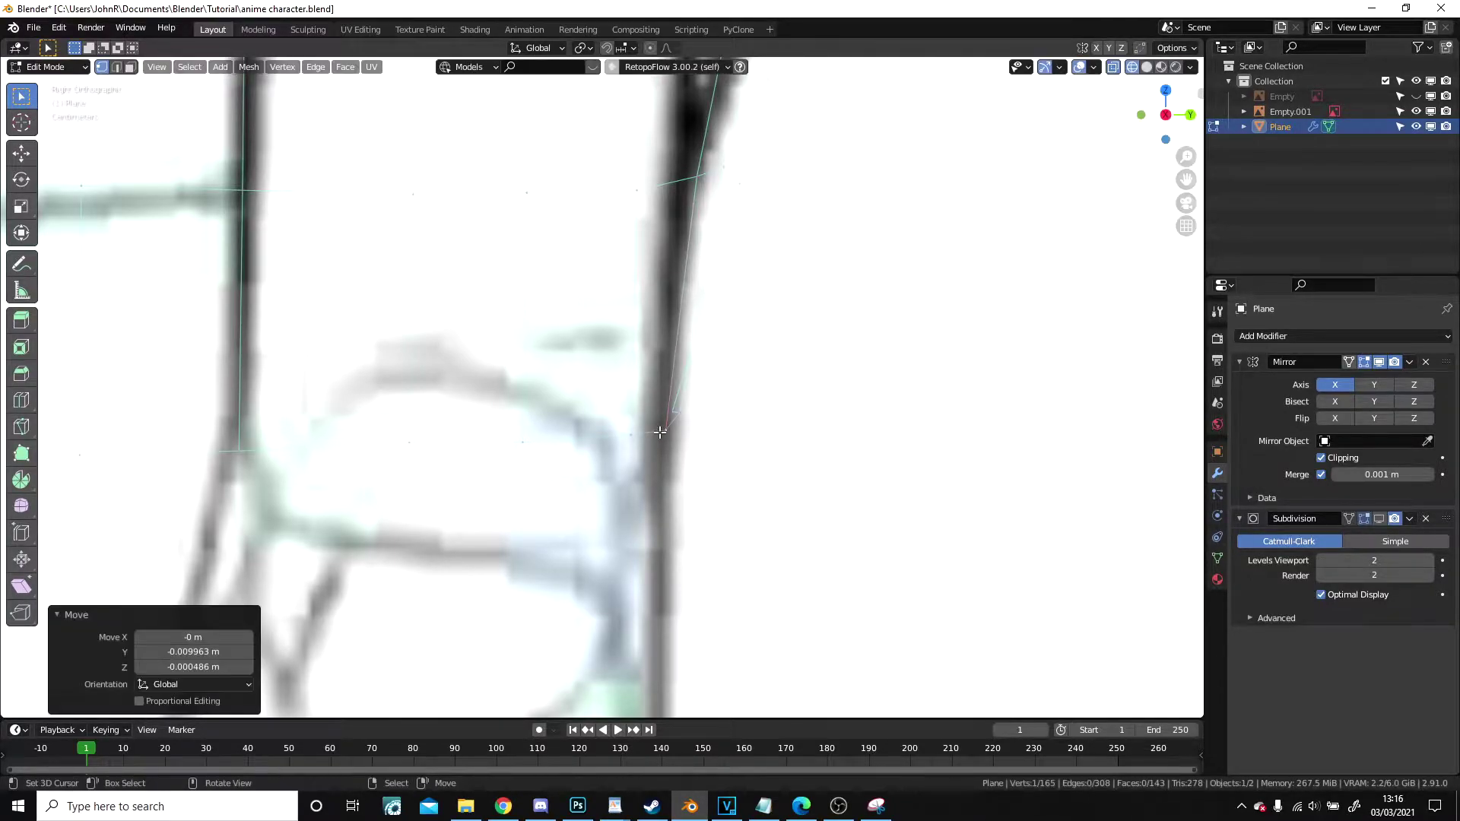
# - Examine the torso's new lower back faces from behind
pyautogui.scroll(-5, 661, 426)
pyautogui.moveTo(661, 426)
pyautogui.mouseDown(button='middle')
pyautogui.moveTo(744, 597)
pyautogui.moveTo(753, 535)
pyautogui.moveTo(726, 456)
pyautogui.moveTo(656, 371)
pyautogui.moveTo(675, 371)
pyautogui.moveTo(688, 303)
pyautogui.mouseUp(button='middle')
pyautogui.press('Tab')
pyautogui.press('Tab')
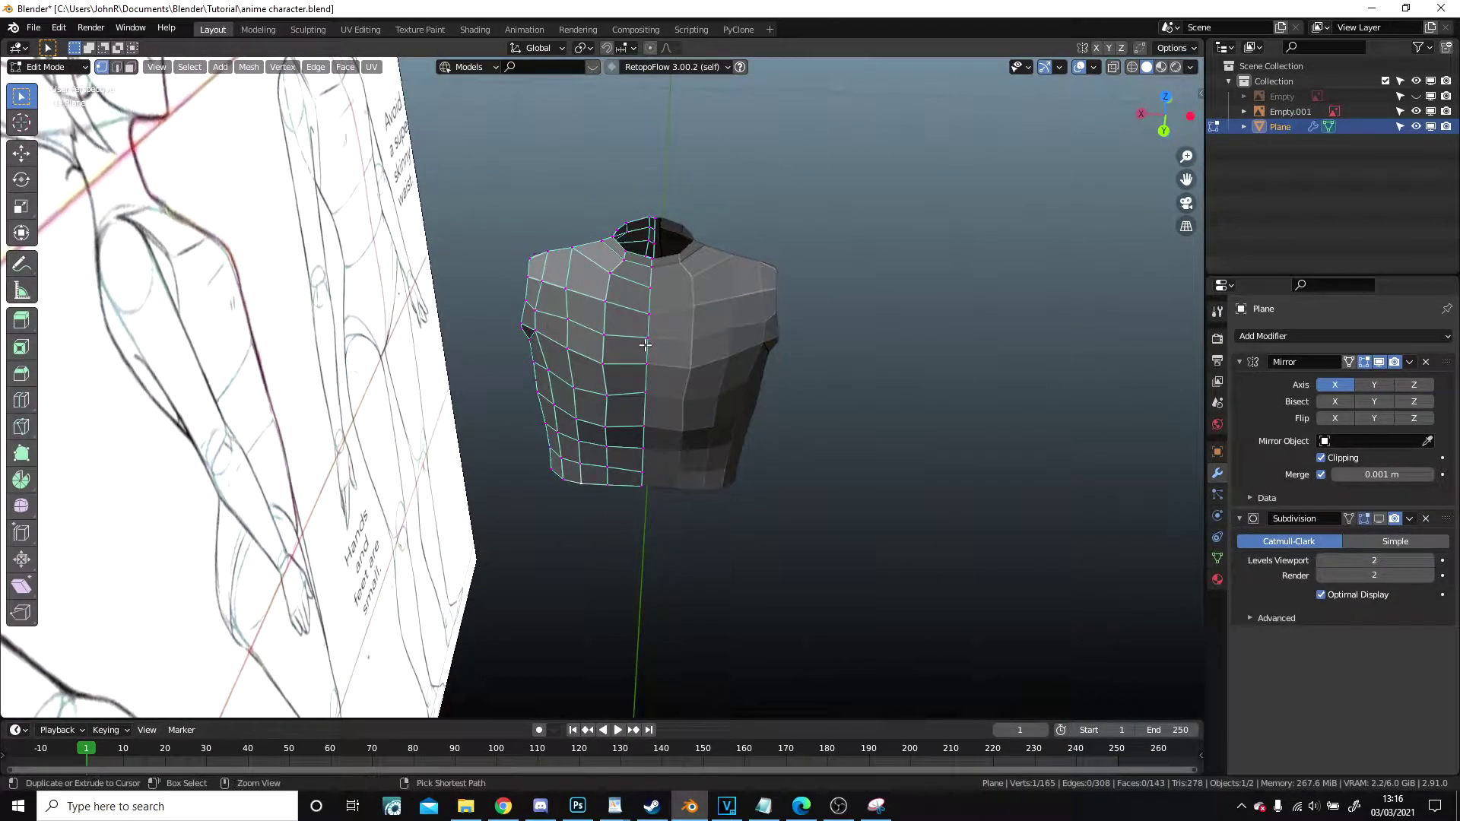
pyautogui.click(631, 313)
pyautogui.rightClick(630, 313)
pyautogui.hotkey('ctrl', 'z')
# - Show the hidden front reference image again and set up front wireframe view for editing the mesh
pyautogui.moveTo(583, 411); pyautogui.dragTo(814, 327, button='middle')
pyautogui.scroll(-4, 815, 327)
pyautogui.press('KP_1')
pyautogui.press('z')
pyautogui.click(734, 327)
pyautogui.scroll(3, 563, 302)
pyautogui.scroll(-3, 569, 317)
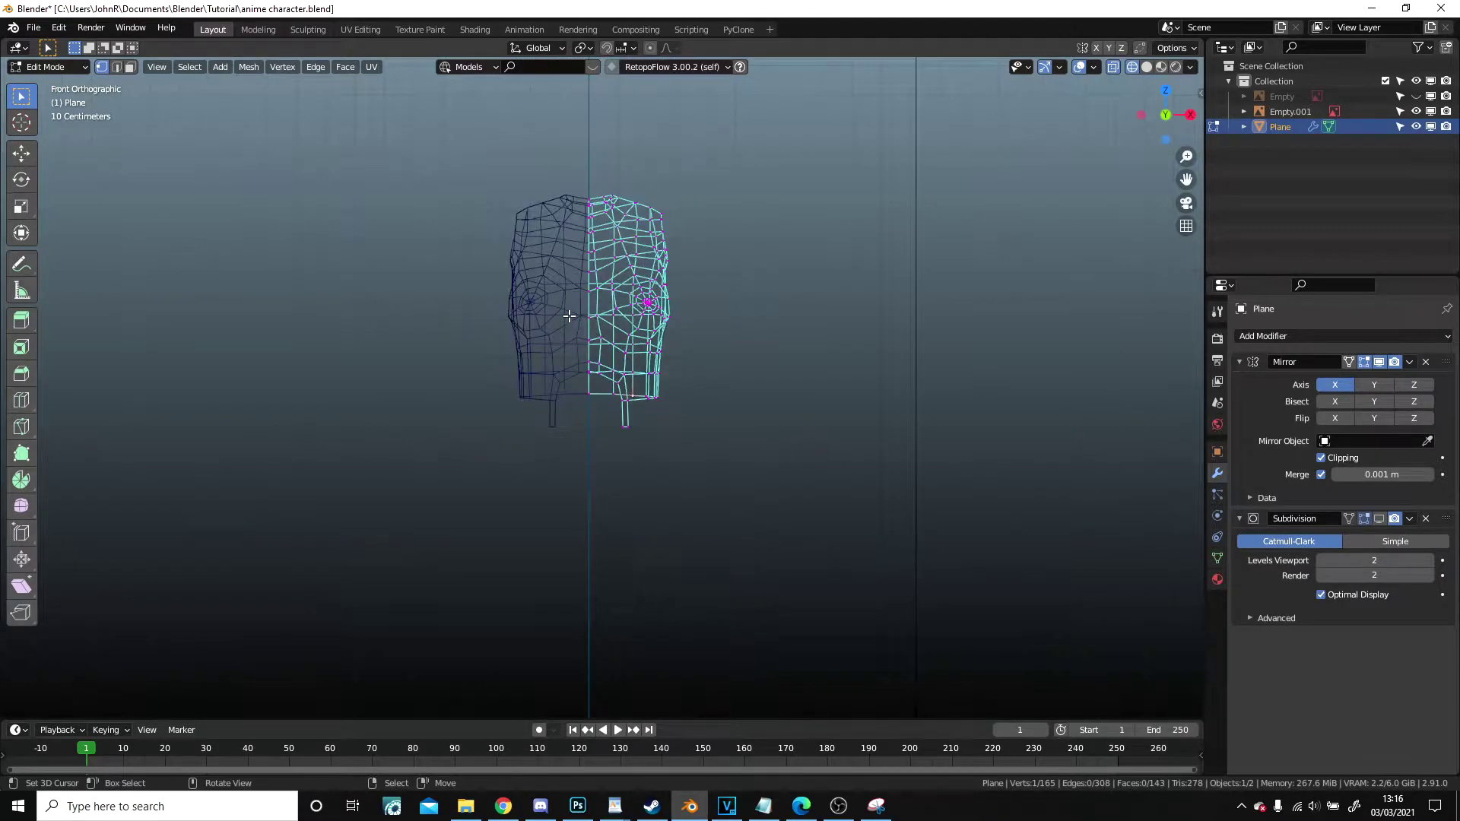
pyautogui.press('Tab')
pyautogui.press('z')
pyautogui.click(580, 445)
pyautogui.scroll(4, 580, 445)
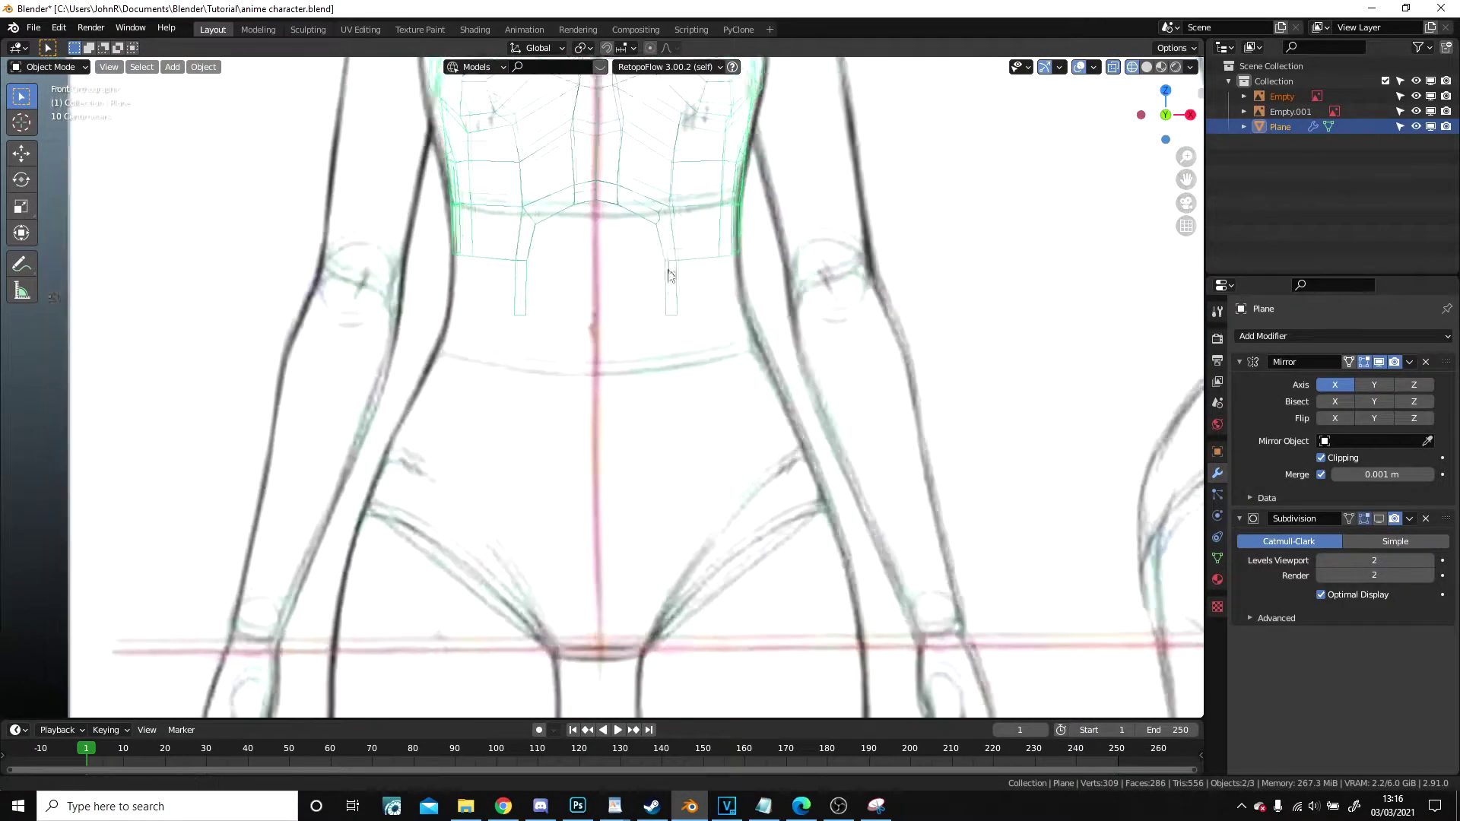
pyautogui.press('Tab')
# - Extrude the narrow front strip's bottom edge down about 0.098 m to the reference waist line
pyautogui.scroll(3, 683, 286)
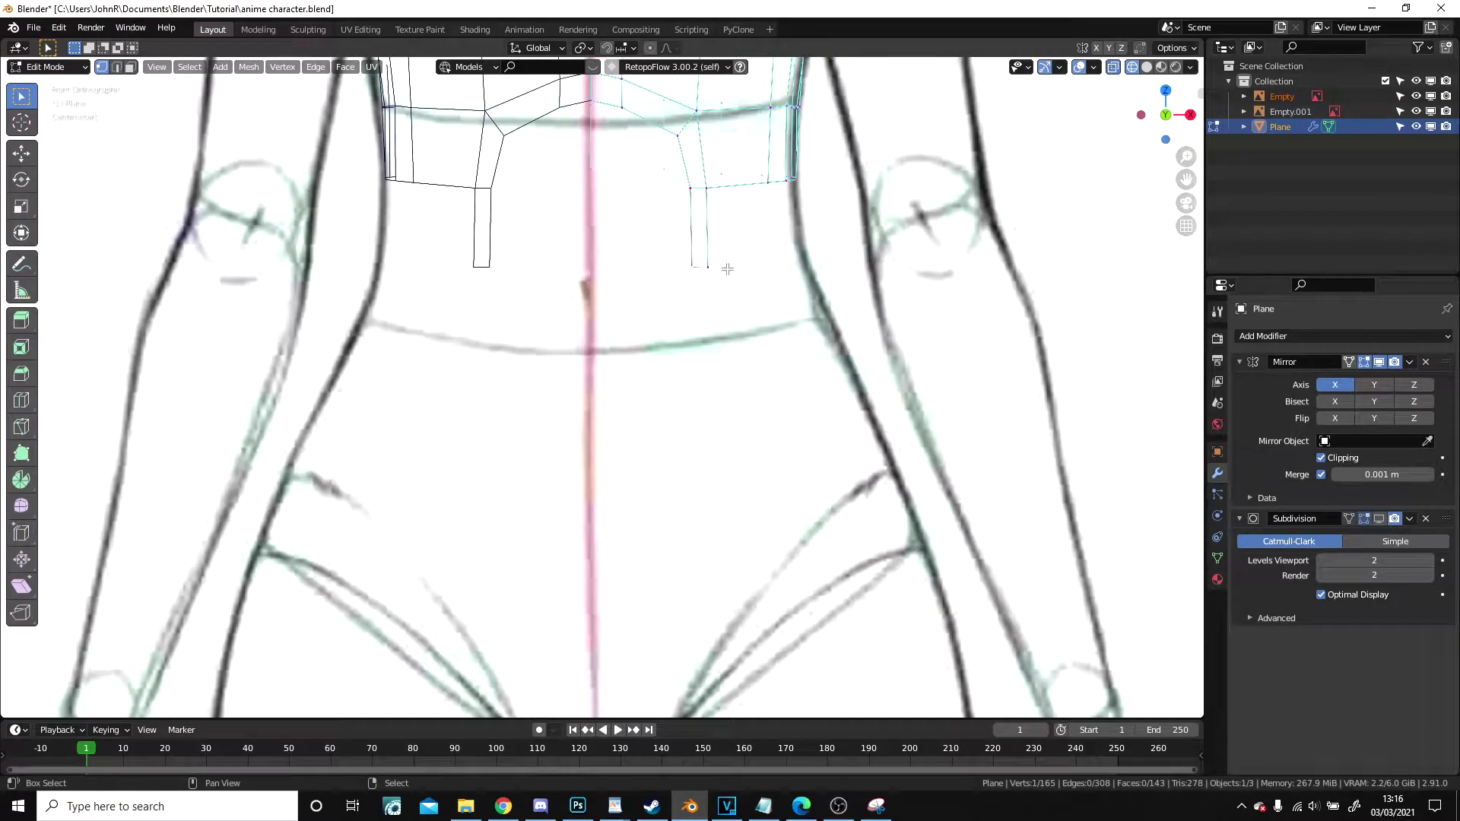
pyautogui.press('e')
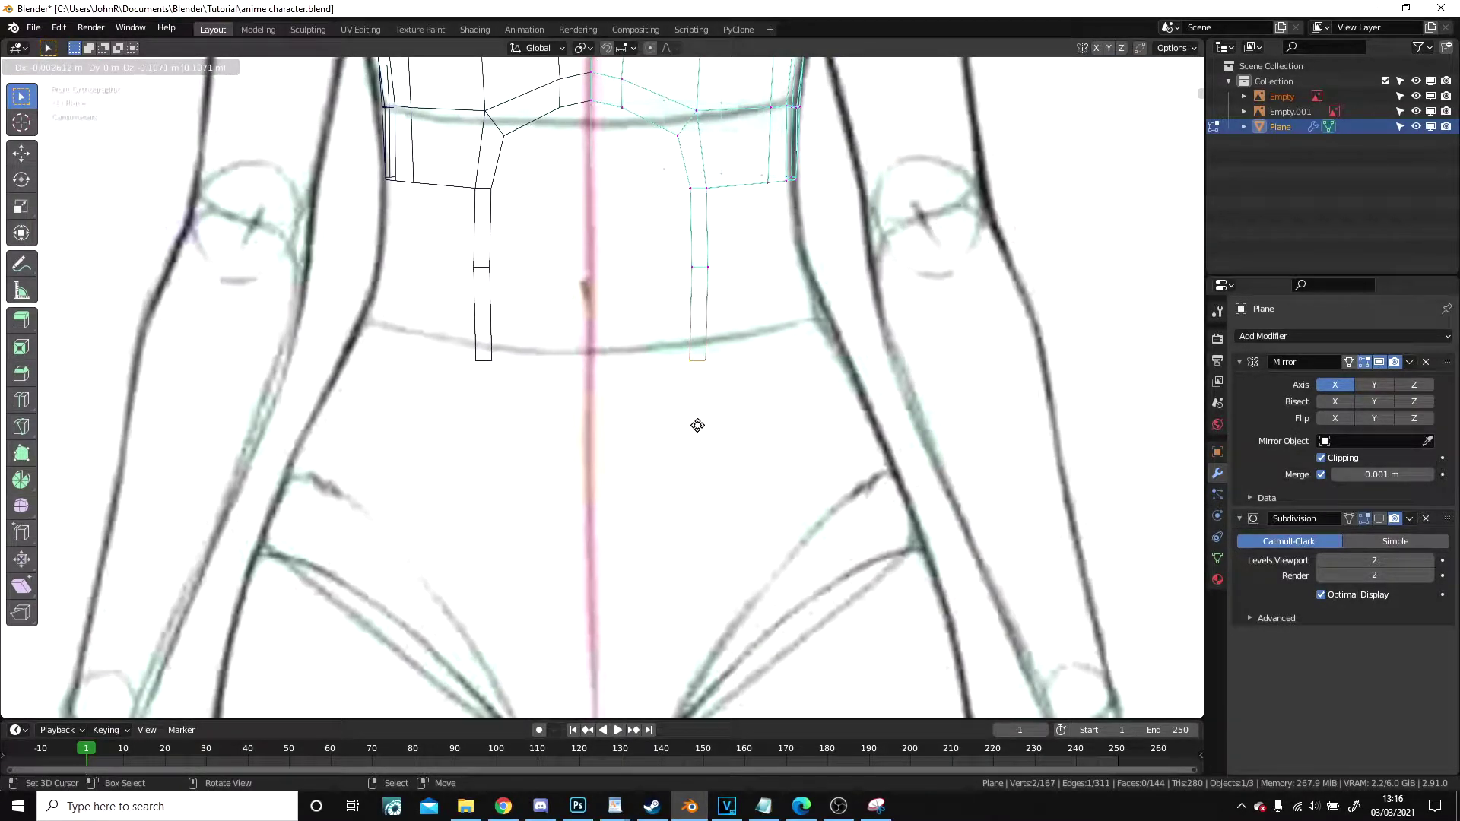
pyautogui.click(694, 413)
# - Extrude the strip's end edge down and inward below the waist line, then rotate it -44.4°
pyautogui.press('e')
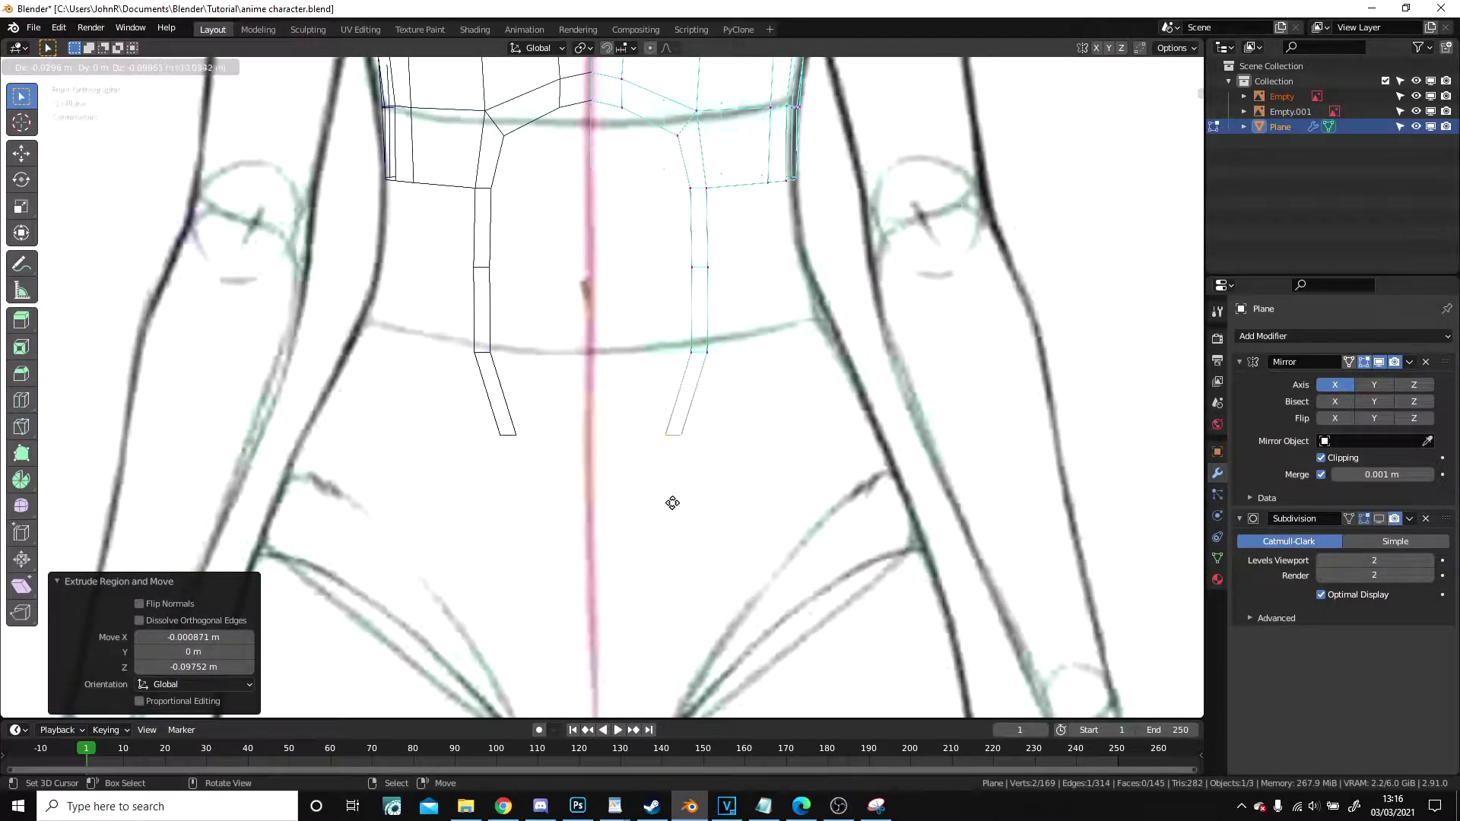
pyautogui.click(672, 499)
pyautogui.scroll(3, 669, 491)
pyautogui.press('r')
pyautogui.click(811, 572)
# - Extrude the strip's end toward the centre about -0.062 m in X, then shift it back about 0.022 m in X
pyautogui.press('e')
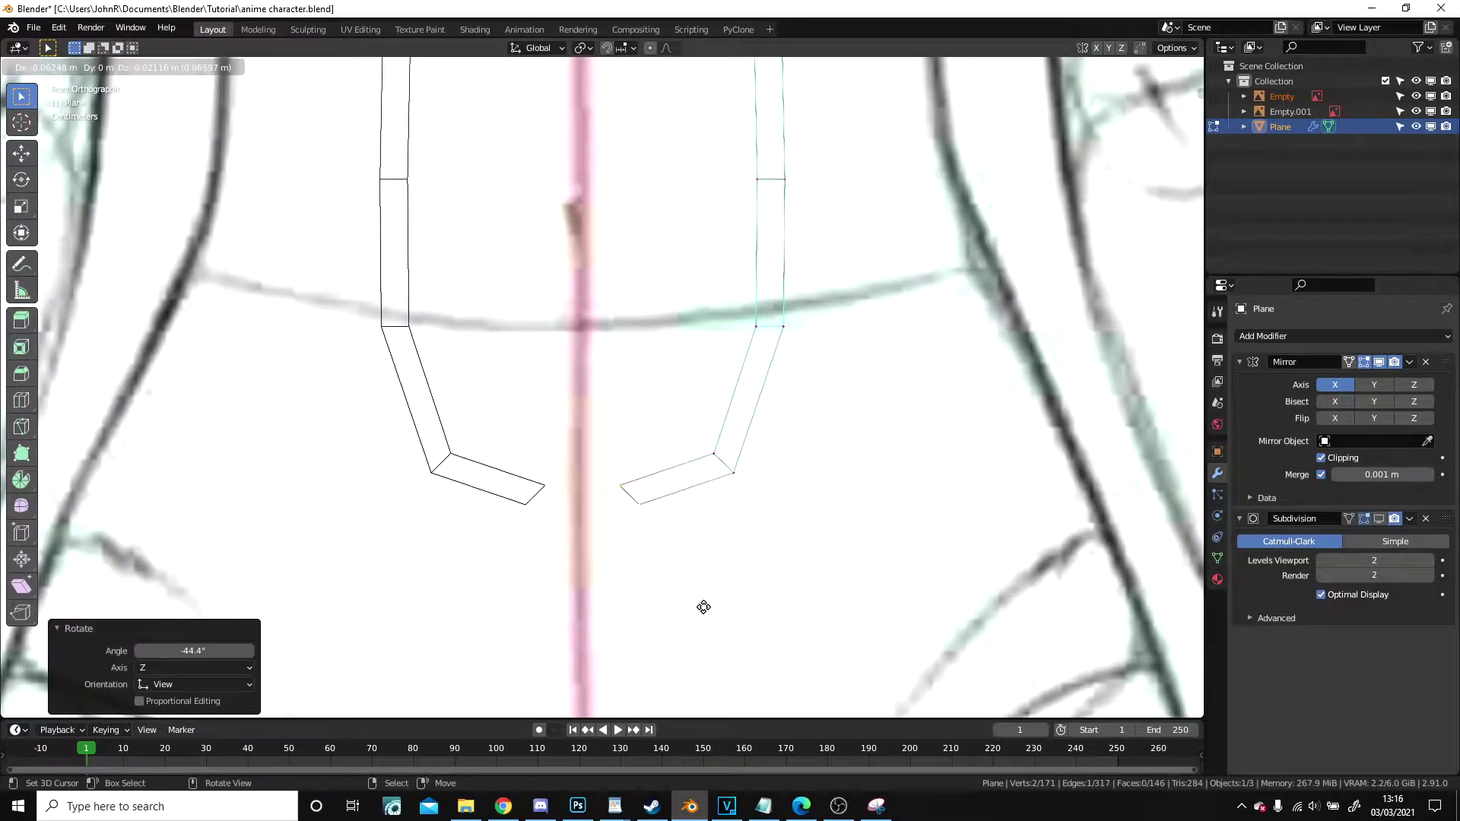
pyautogui.click(704, 607)
pyautogui.scroll(-5, 717, 481)
pyautogui.scroll(3, 717, 481)
pyautogui.press('g')
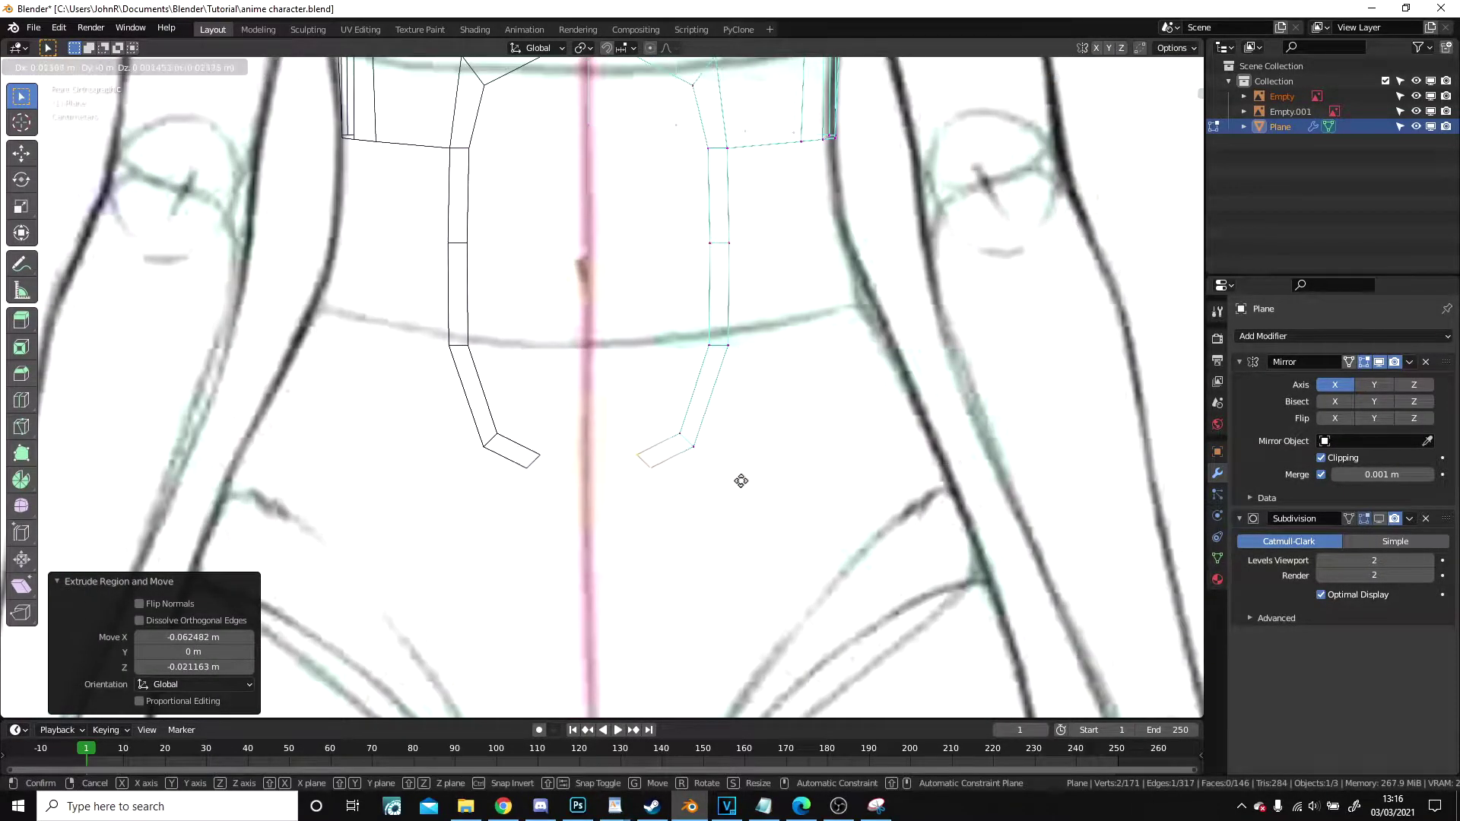
pyautogui.click(741, 476)
# - Extrude the strip's end to the mirror centre line, then nudge the nearby vertices to even out the bottom of the loop
pyautogui.press('e')
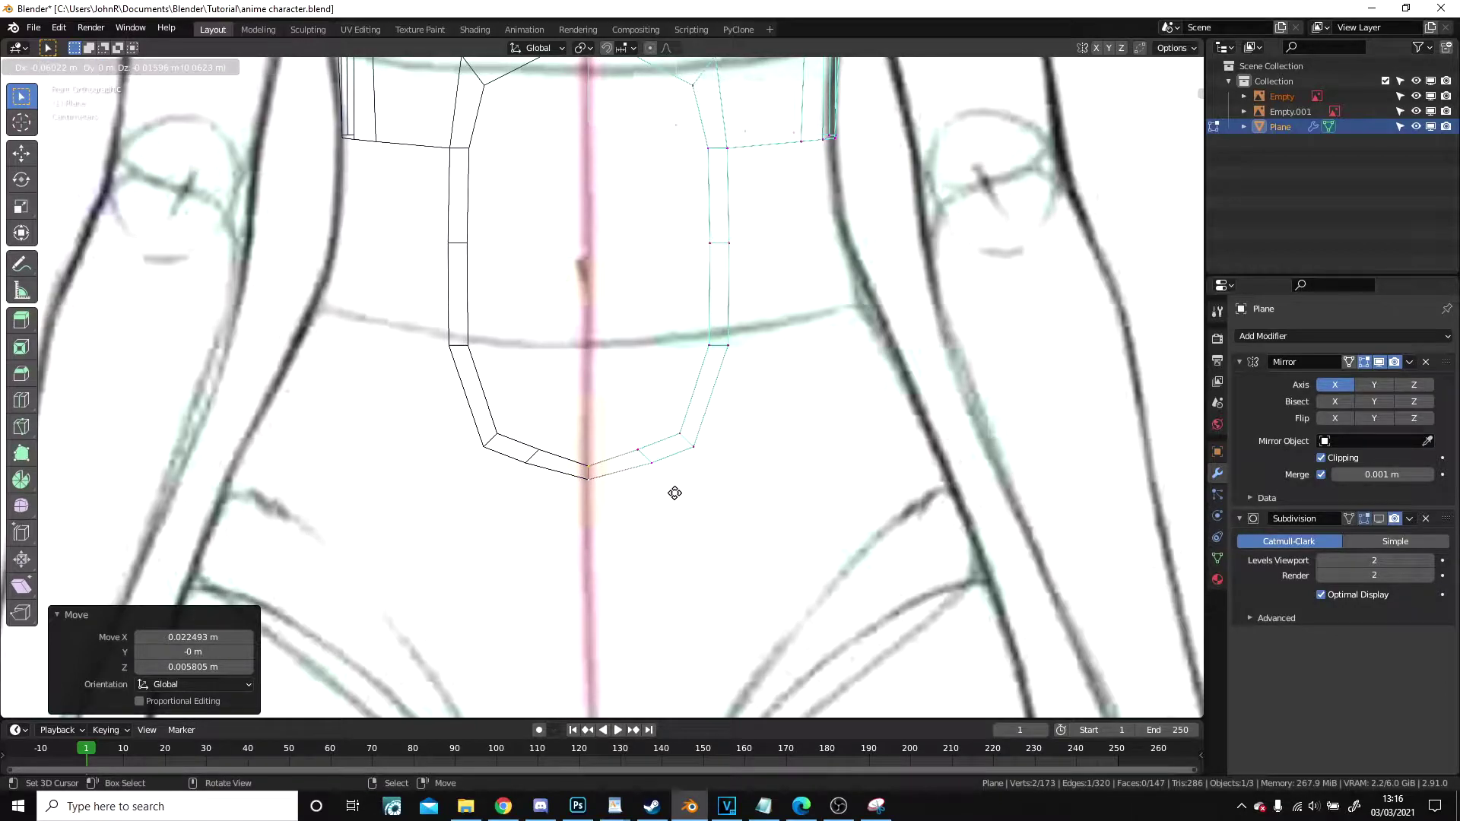
pyautogui.click(675, 493)
pyautogui.scroll(3, 666, 493)
pyautogui.rightClick(584, 499)
pyautogui.press('g')
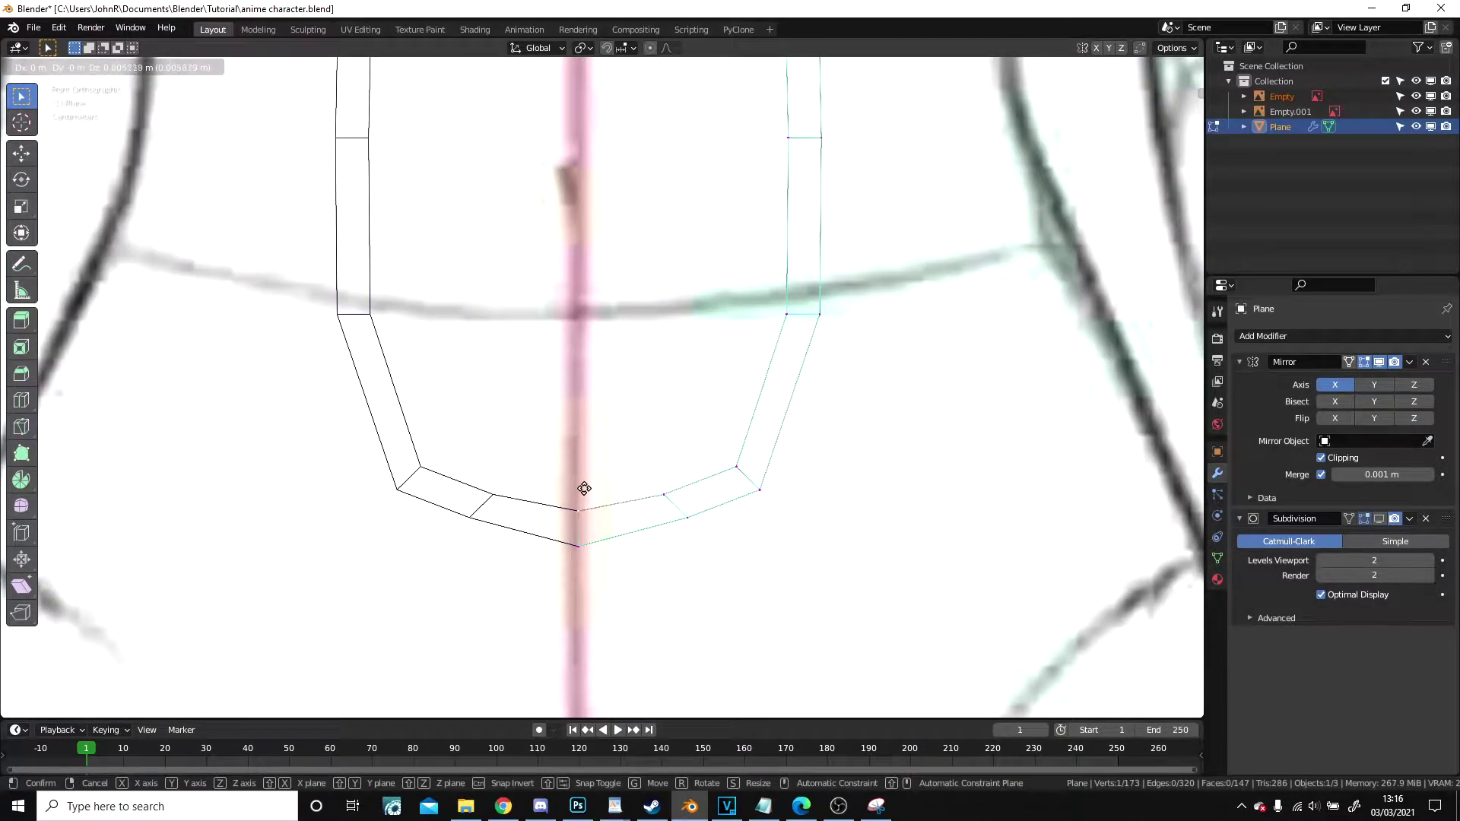
pyautogui.click(584, 489)
pyautogui.press('g')
pyautogui.click(659, 468)
# - Reposition the strip's lower corner edge, adjusting its inner vertex, to round the curve below the waist line
pyautogui.rightClick(739, 469)
pyautogui.keyDown('shift'); pyautogui.rightClick(759, 488); pyautogui.keyUp('shift')
pyautogui.press('g')
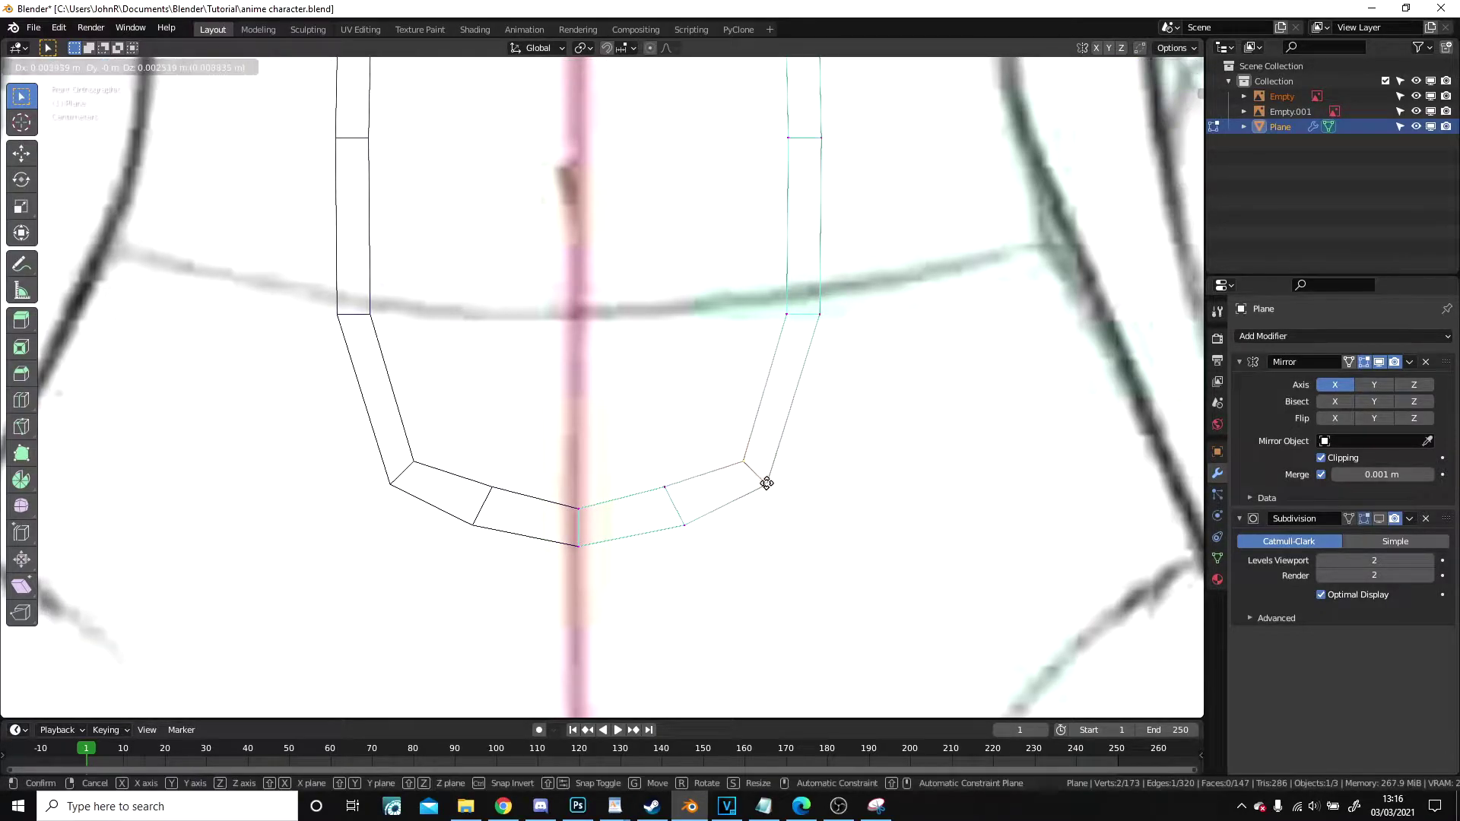
pyautogui.click(776, 457)
pyautogui.click(735, 423)
pyautogui.press('g')
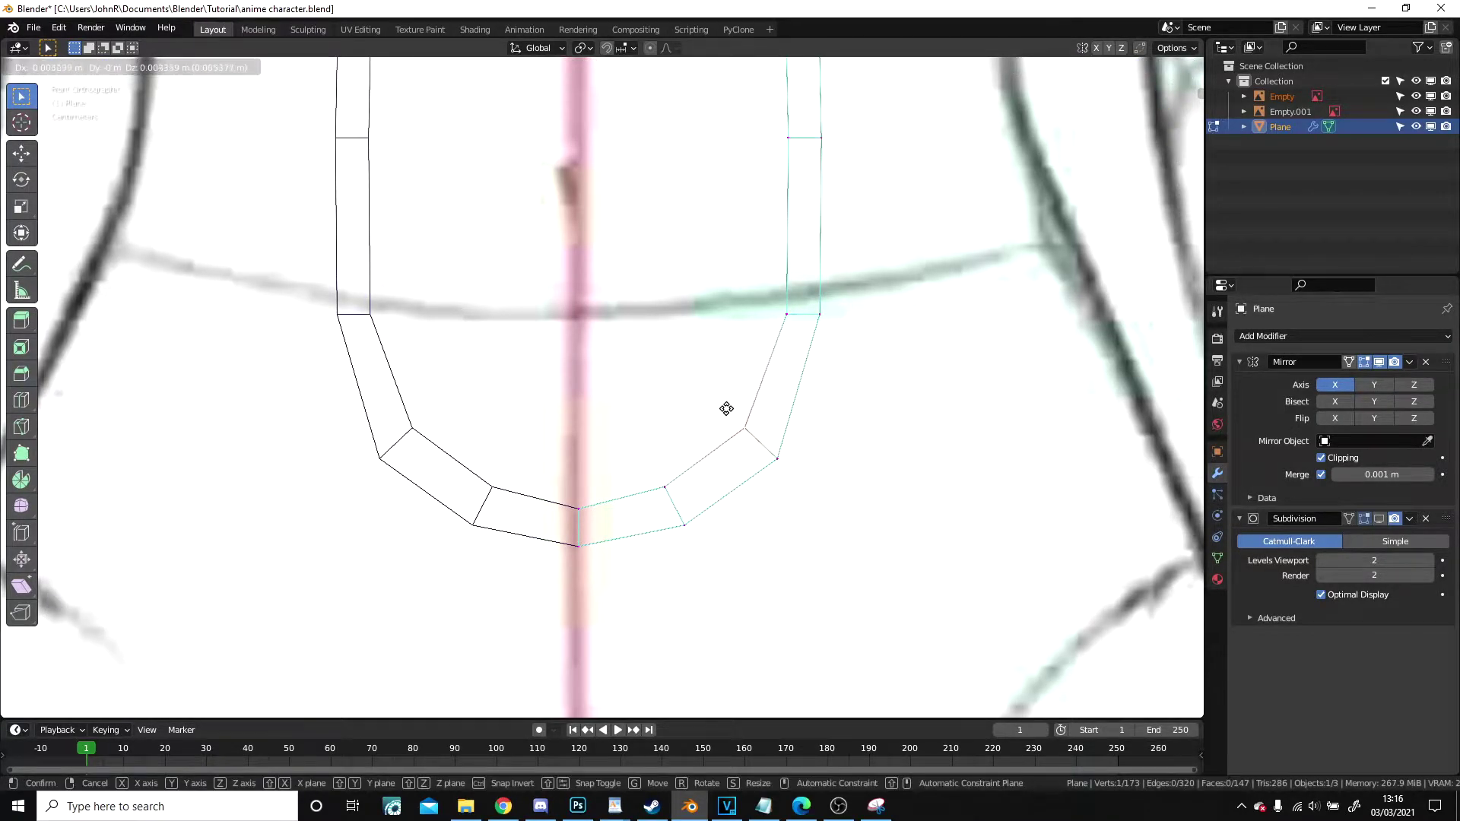
pyautogui.click(726, 410)
pyautogui.scroll(-5, 727, 413)
pyautogui.scroll(3, 727, 418)
pyautogui.keyDown('shift'); pyautogui.click(727, 425); pyautogui.keyUp('shift')
pyautogui.press('g')
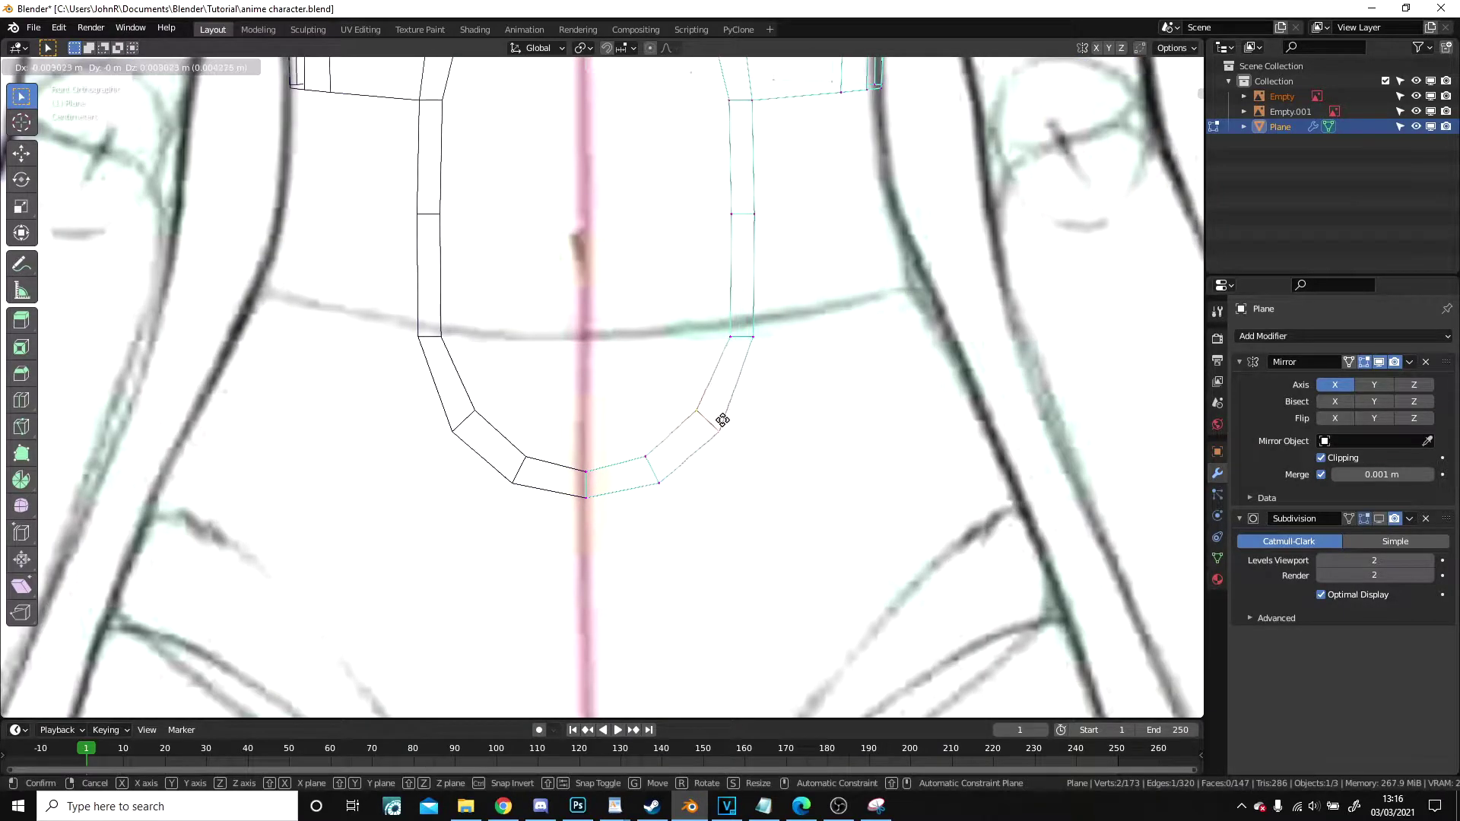
pyautogui.click(715, 413)
# - Move the strip's waist-line vertices inward and the outer vertex one row above slightly outward to smooth the loop's side
pyautogui.click(750, 340)
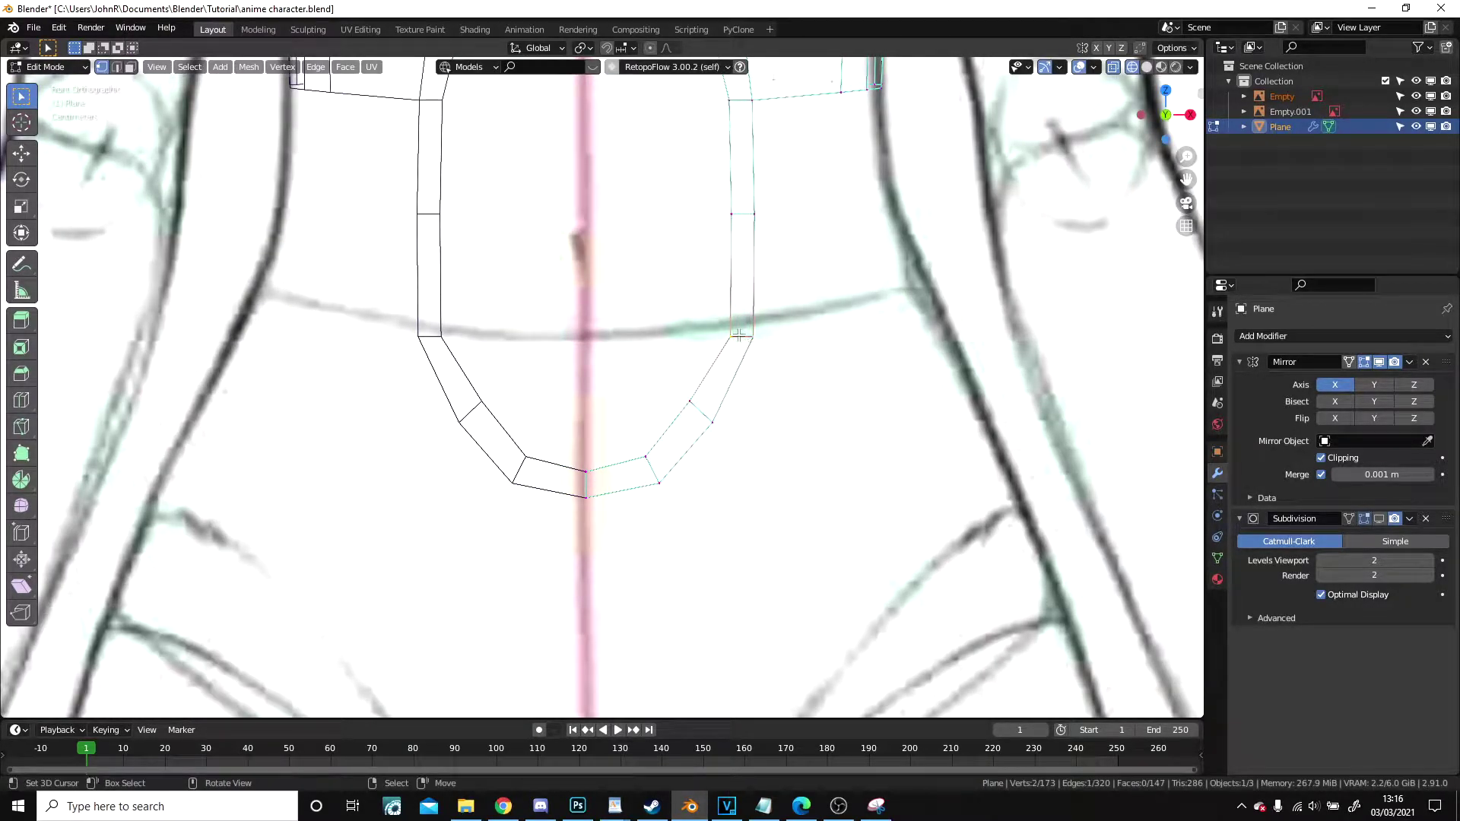
pyautogui.click(738, 335)
pyautogui.press('g')
pyautogui.click(724, 327)
pyautogui.click(756, 344)
pyautogui.press('g')
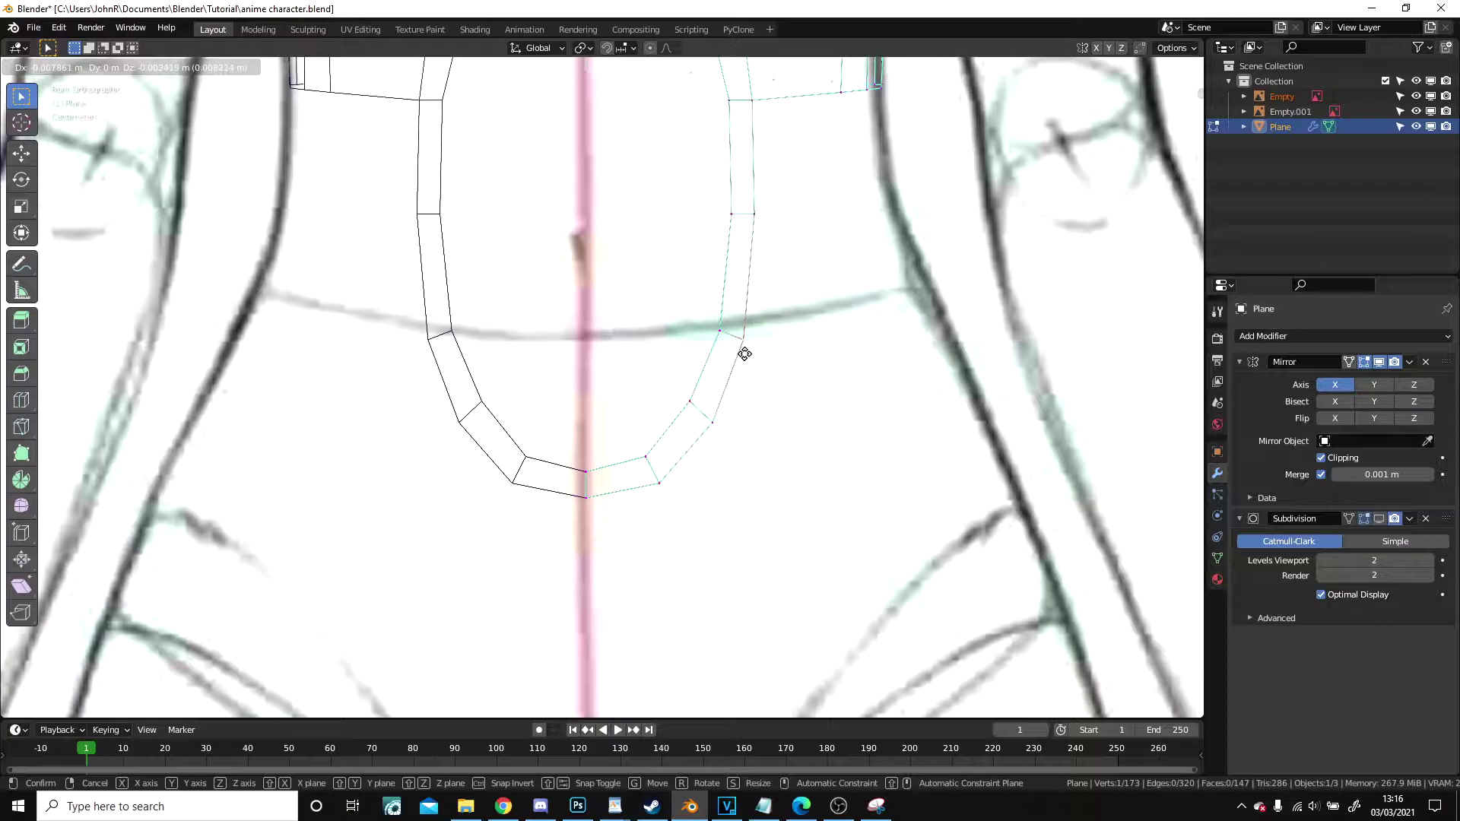
pyautogui.click(744, 356)
pyautogui.keyDown('shift'); pyautogui.moveTo(750, 292); pyautogui.dragTo(714, 391, button='middle'); pyautogui.keyUp('shift')
pyautogui.rightClick(723, 317)
pyautogui.press('g')
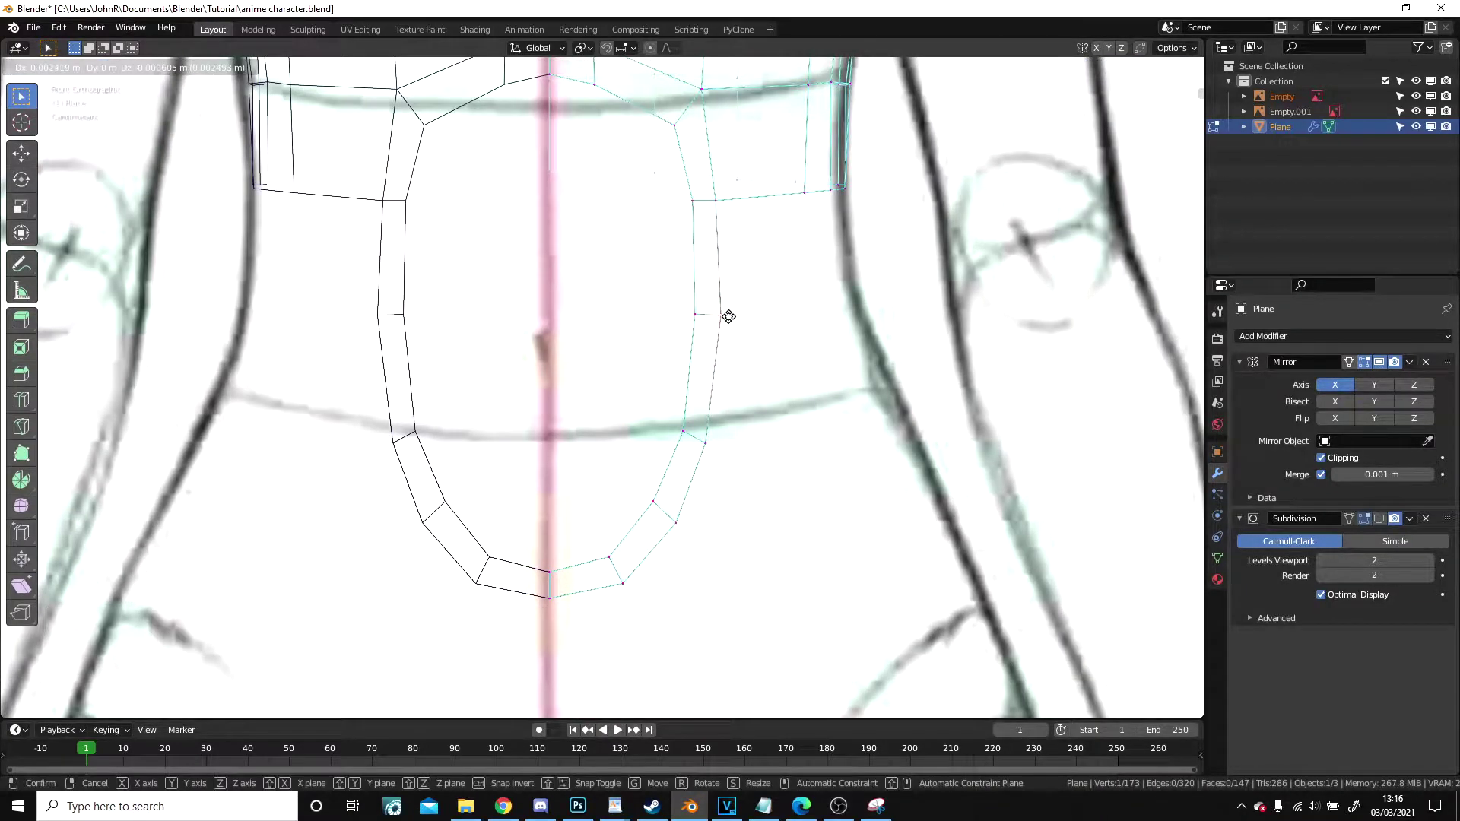
pyautogui.click(727, 318)
# - Extrude the strip's inner edge just above the waist line about -0.083 m in X toward the centre, then nudge it slightly outward
pyautogui.keyDown('shift'); pyautogui.moveTo(726, 318); pyautogui.dragTo(670, 369, button='middle'); pyautogui.keyUp('shift')
pyautogui.rightClick(738, 379)
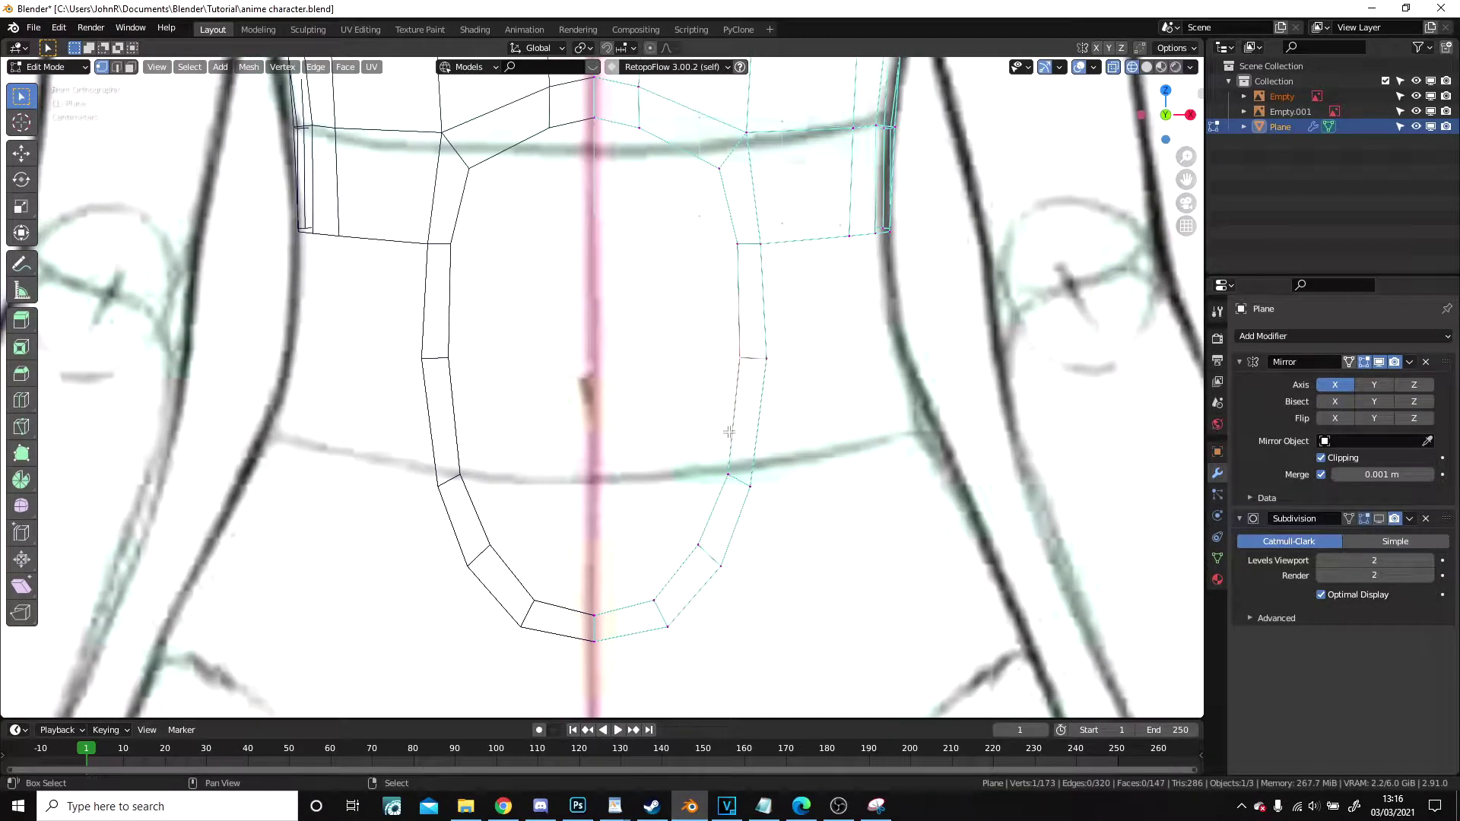
pyautogui.press('e')
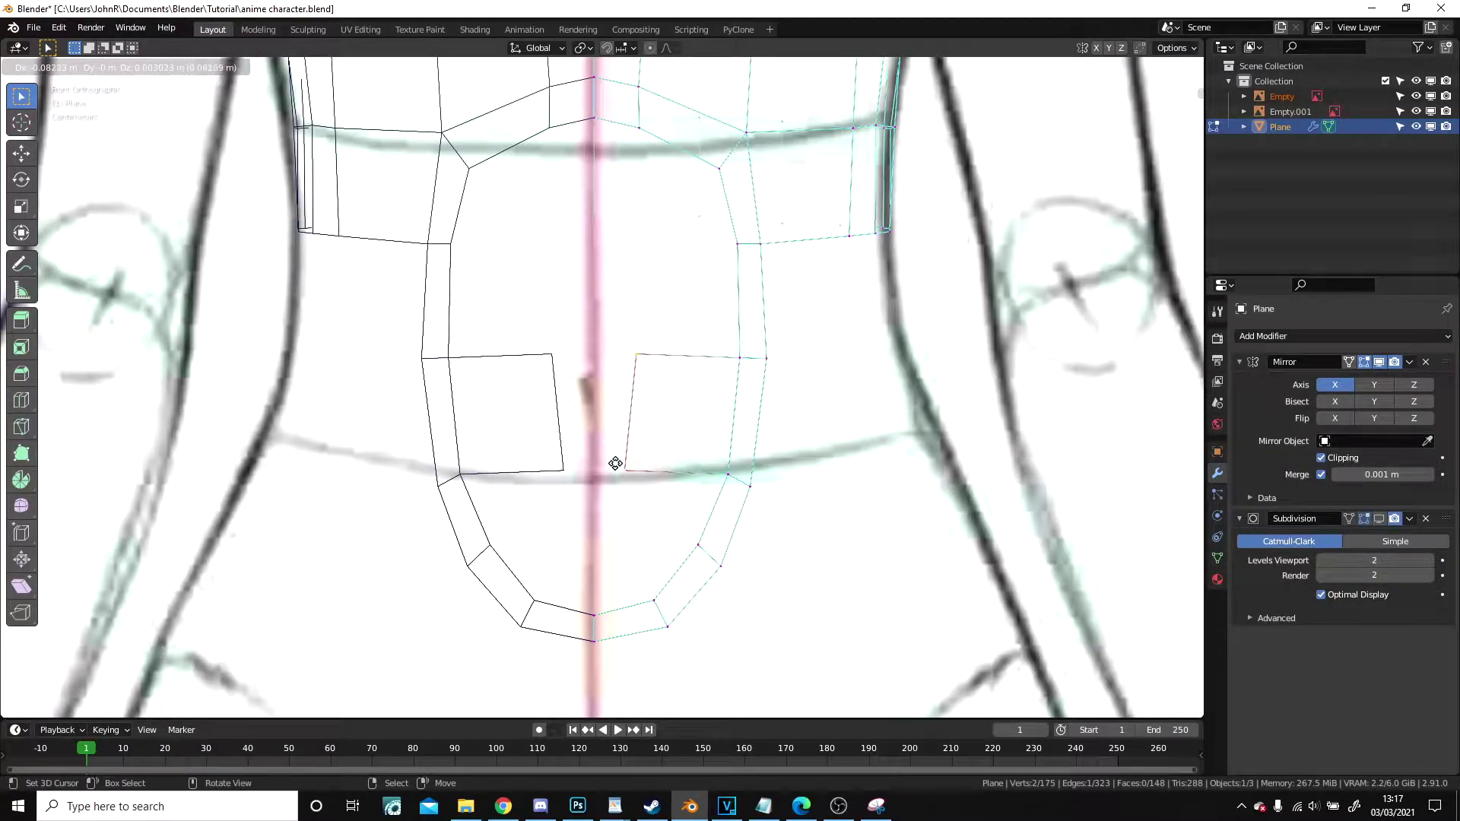
pyautogui.click(614, 465)
pyautogui.scroll(2, 649, 424)
pyautogui.press('g')
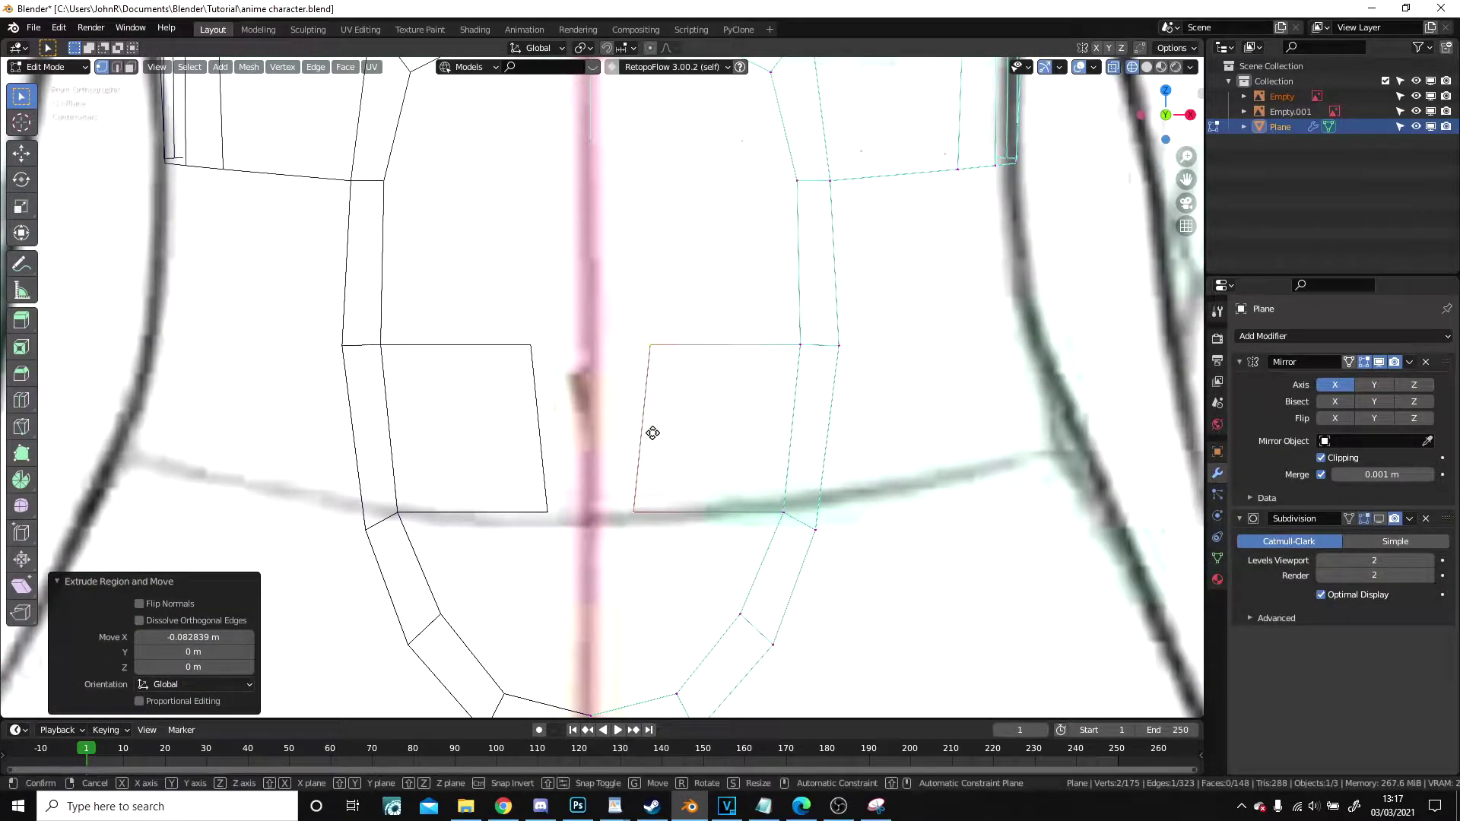
pyautogui.click(652, 431)
pyautogui.scroll(-3, 668, 415)
pyautogui.scroll(3, 719, 415)
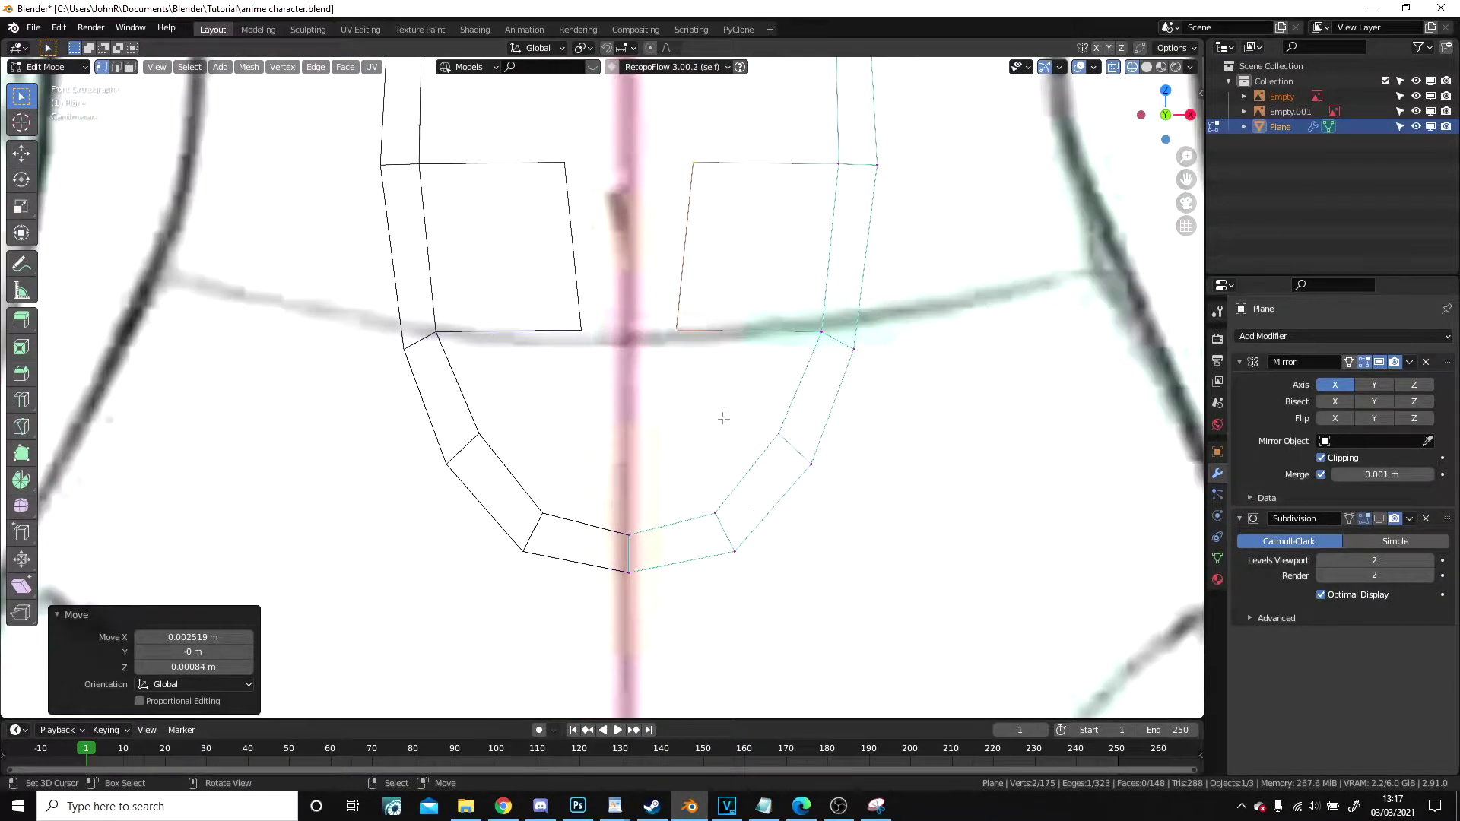
# - Extrude the lower corner's inner vertex toward the centre and fill a face between it and the panel above
pyautogui.click(782, 439)
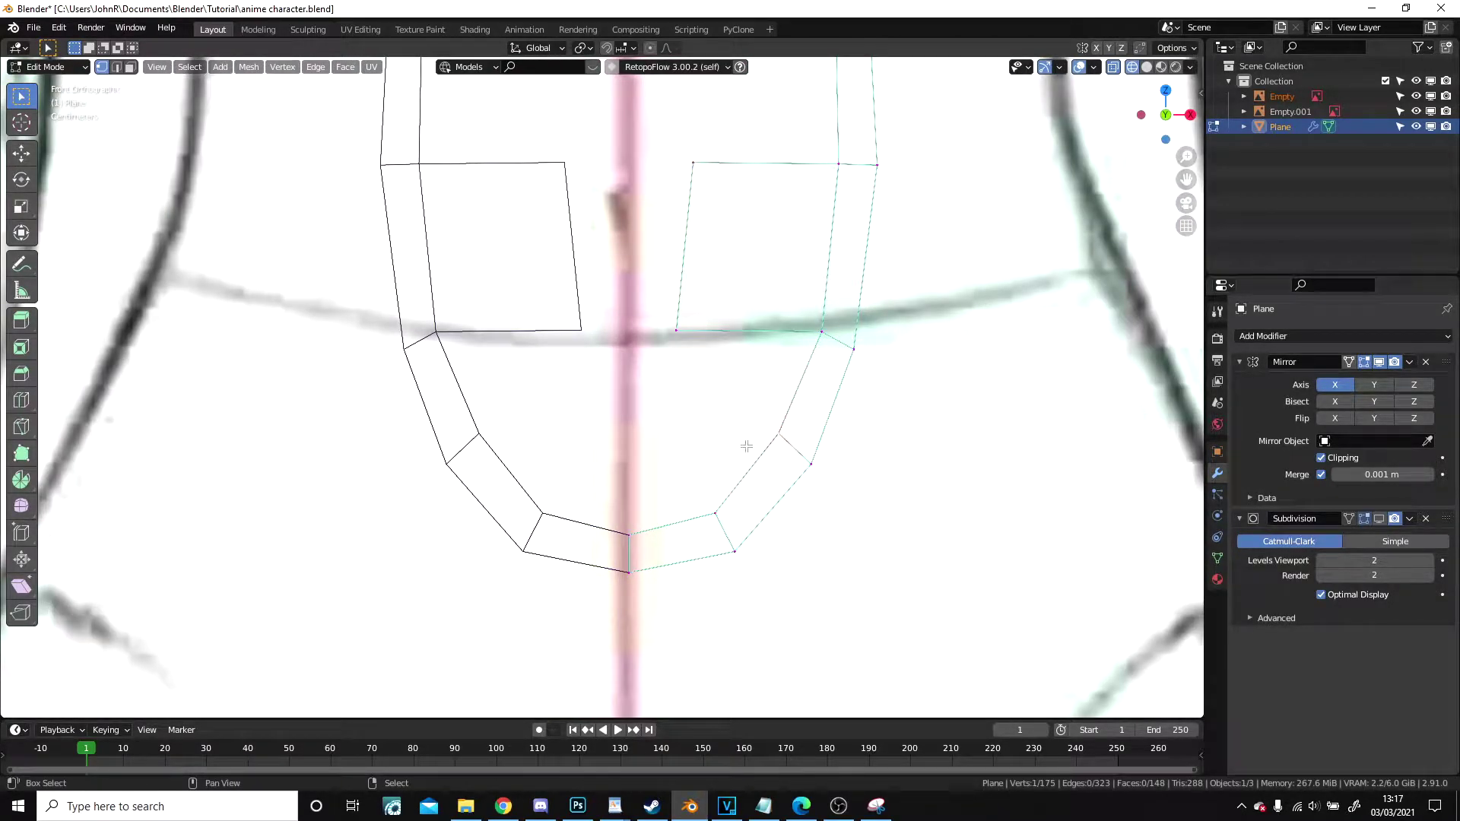
pyautogui.press('e')
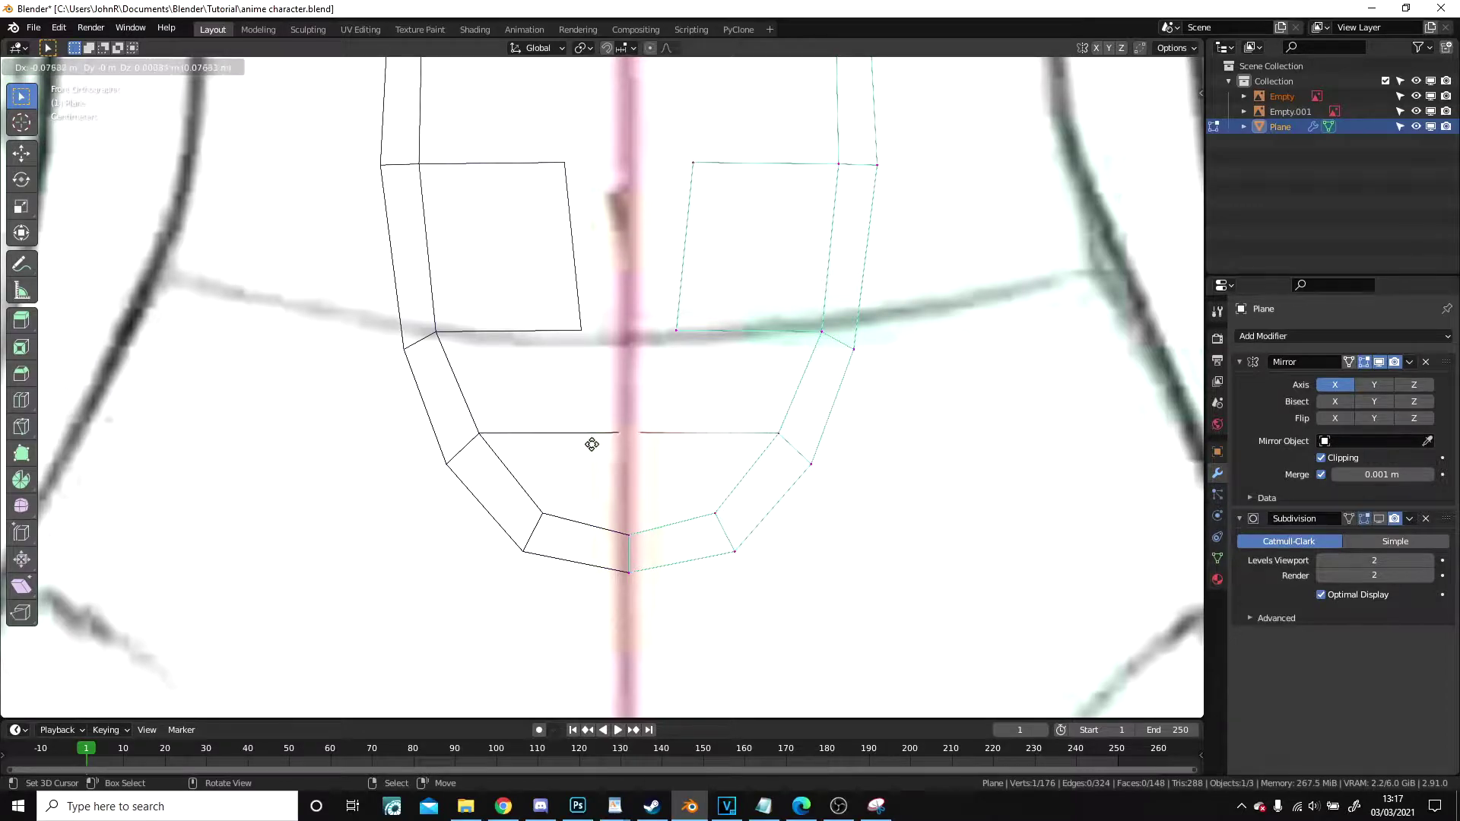
pyautogui.click(649, 441)
pyautogui.keyDown('shift'); pyautogui.click(705, 333); pyautogui.keyUp('shift')
pyautogui.keyDown('shift'); pyautogui.click(783, 421); pyautogui.keyUp('shift')
pyautogui.press('f')
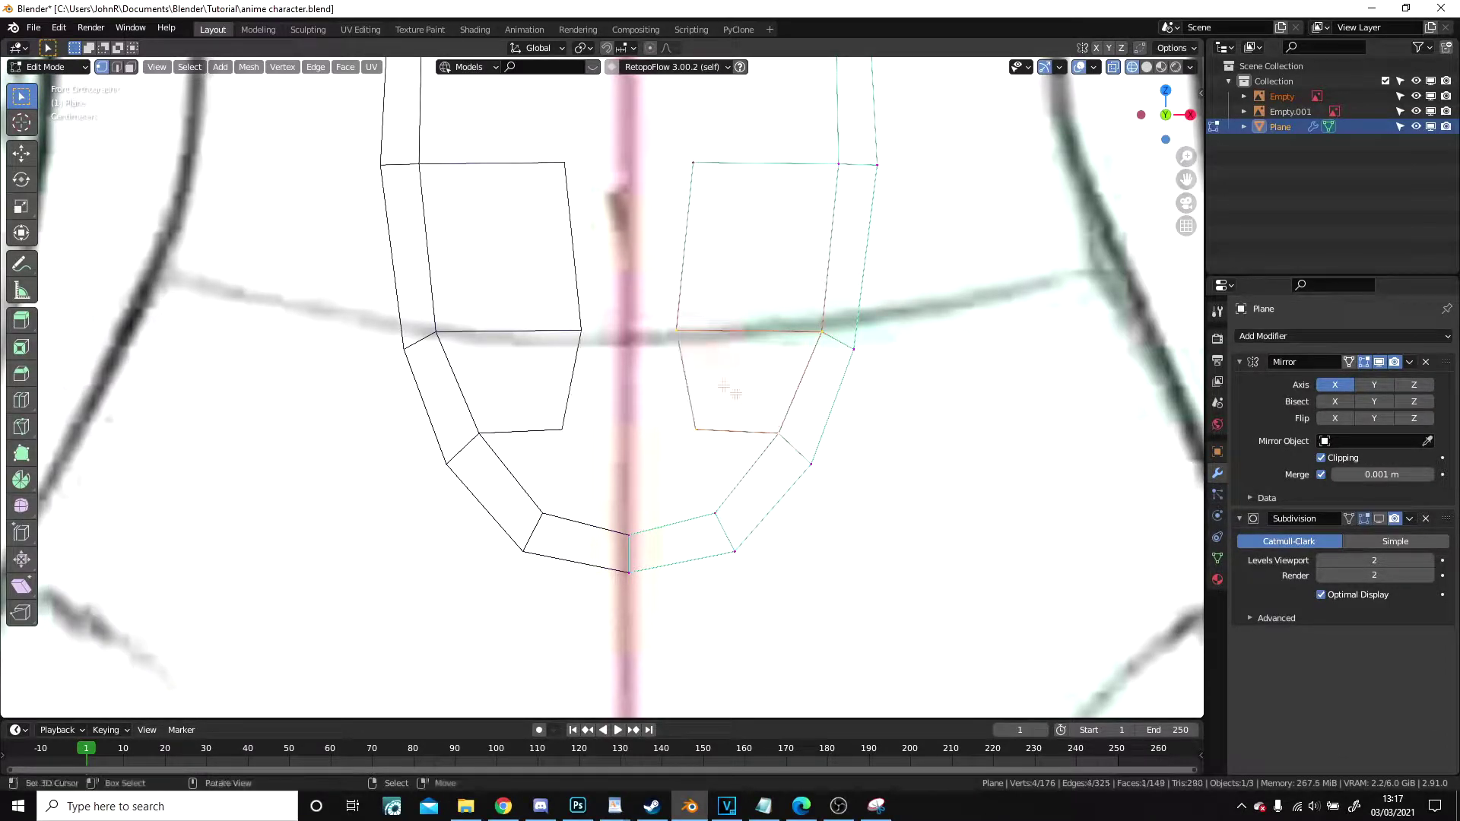
# - Shift the inner column's two upper vertices outward so its edge lines up with the bottom vertex
pyautogui.keyDown('shift'); pyautogui.rightClick(703, 169); pyautogui.keyUp('shift')
pyautogui.press('g')
pyautogui.click(722, 173)
pyautogui.rightClick(705, 429)
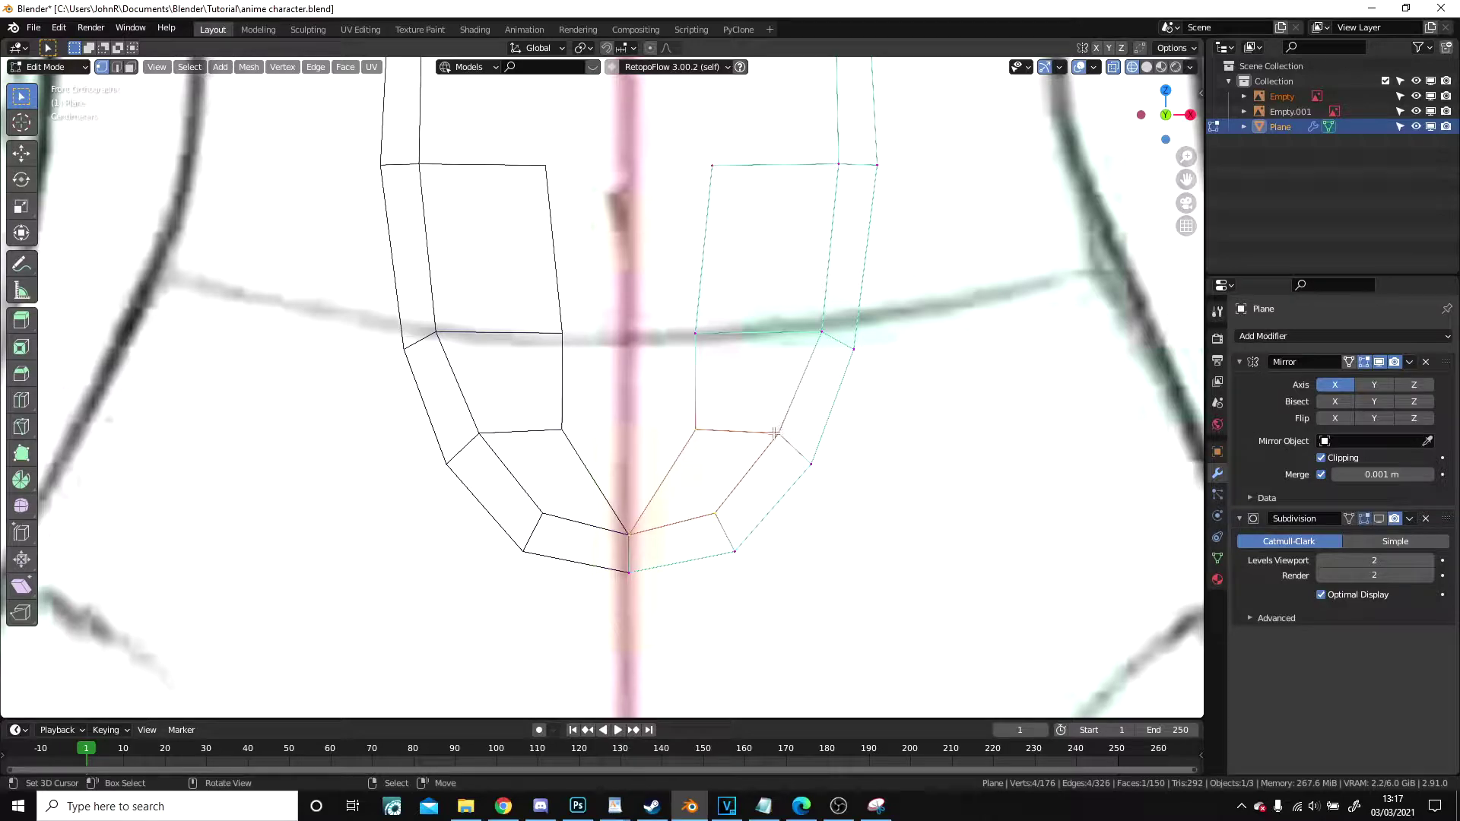
pyautogui.scroll(-5, 695, 428)
pyautogui.hotkey('ctrl', 'z')
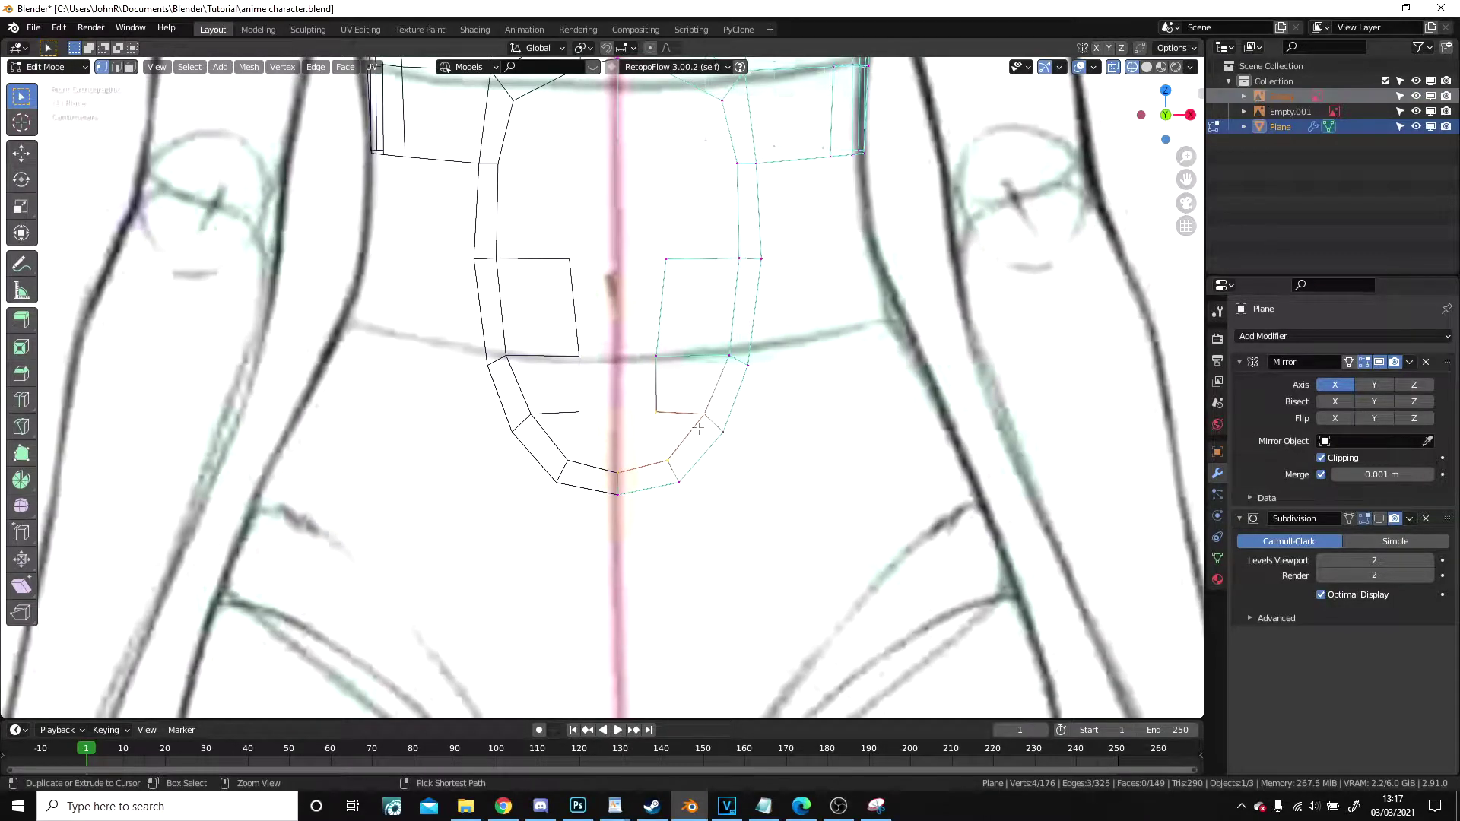
# - Extrude the inner column's top vertex up about 0.08 m and fill the faces joining it to the strip and the mesh above
pyautogui.scroll(3, 704, 432)
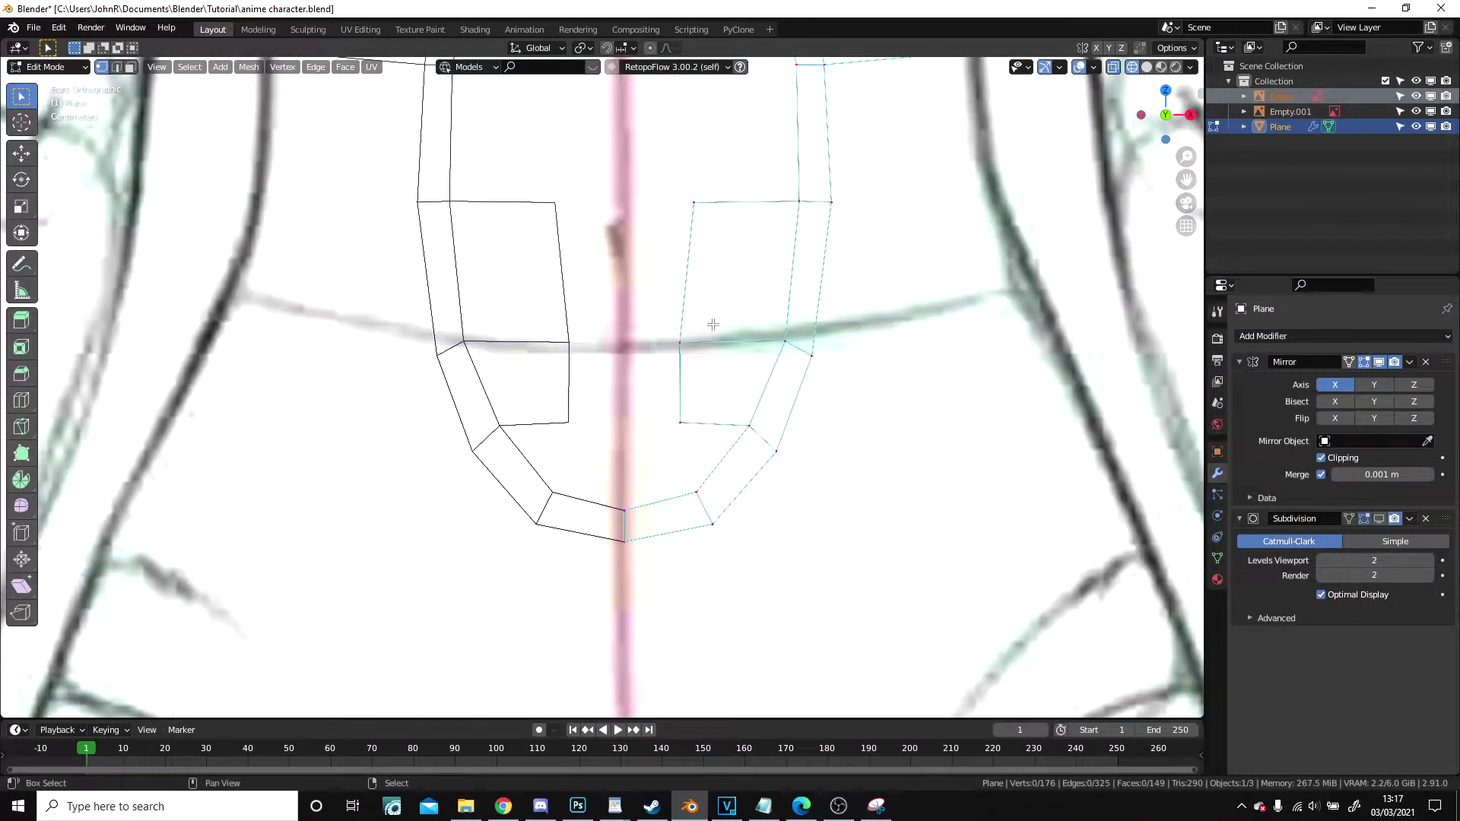
pyautogui.press('e')
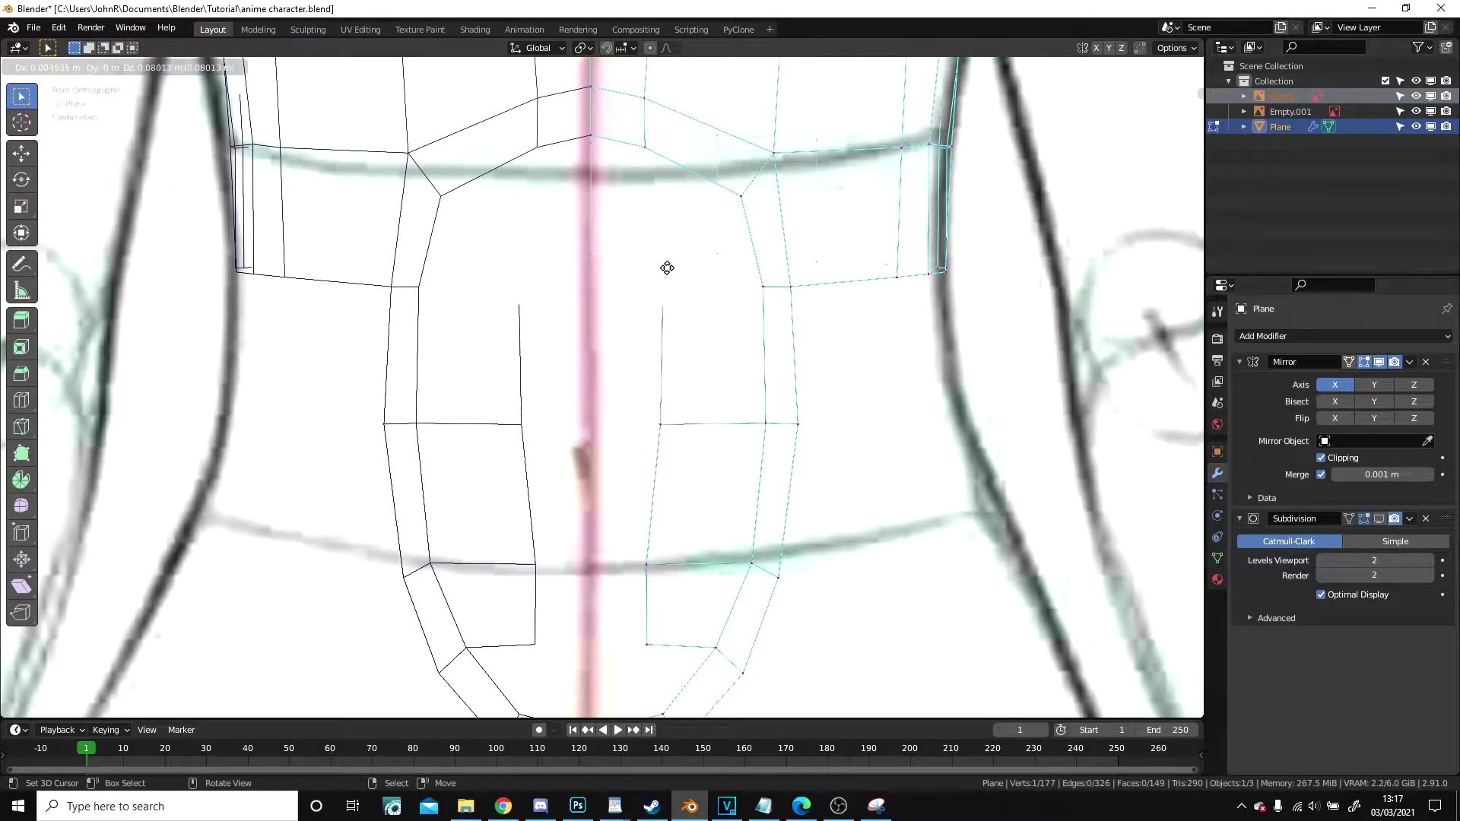
pyautogui.click(667, 268)
pyautogui.keyDown('shift'); pyautogui.click(763, 288); pyautogui.keyUp('shift')
pyautogui.press('f')
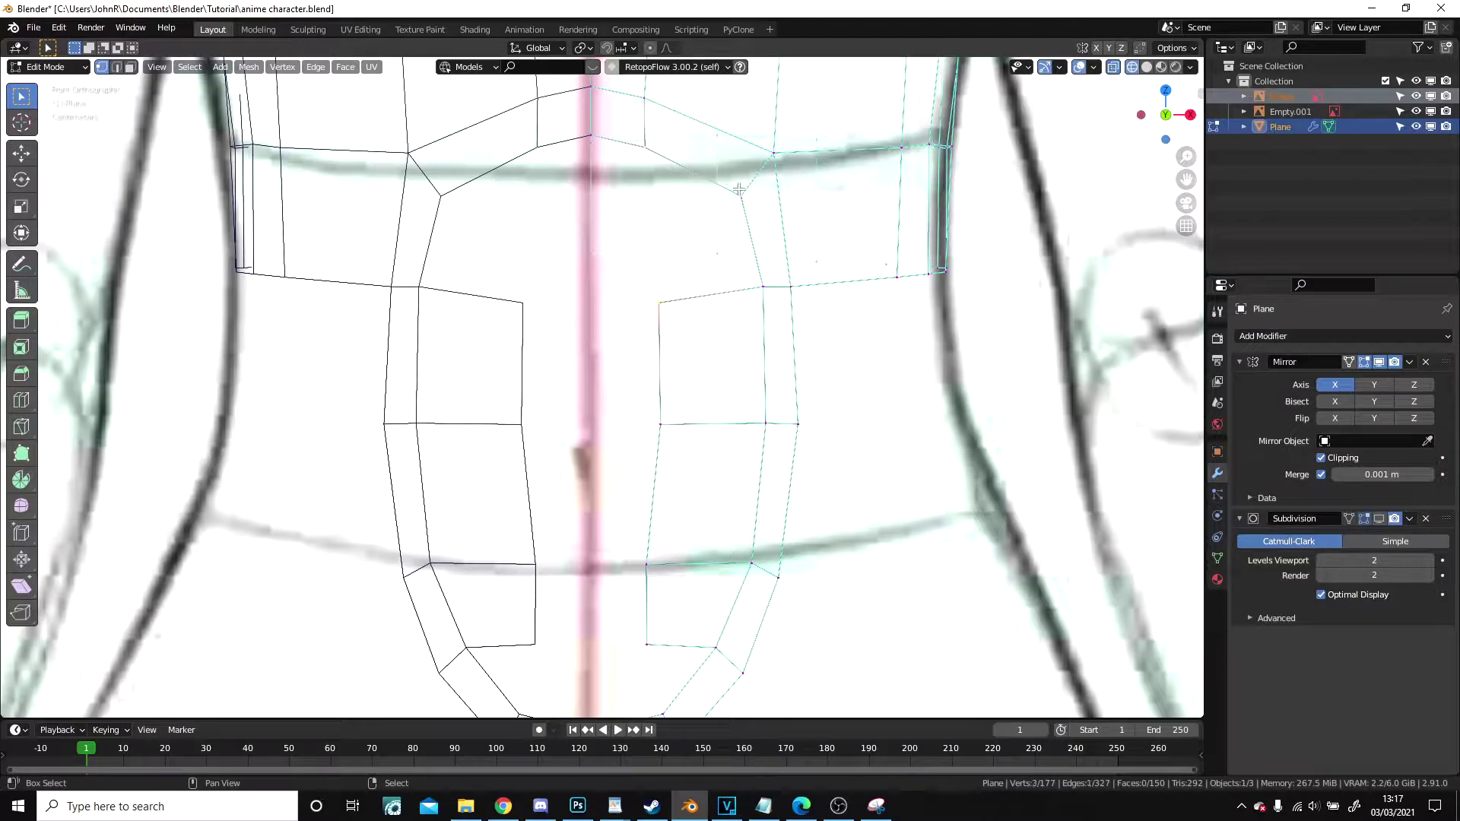
pyautogui.press('f')
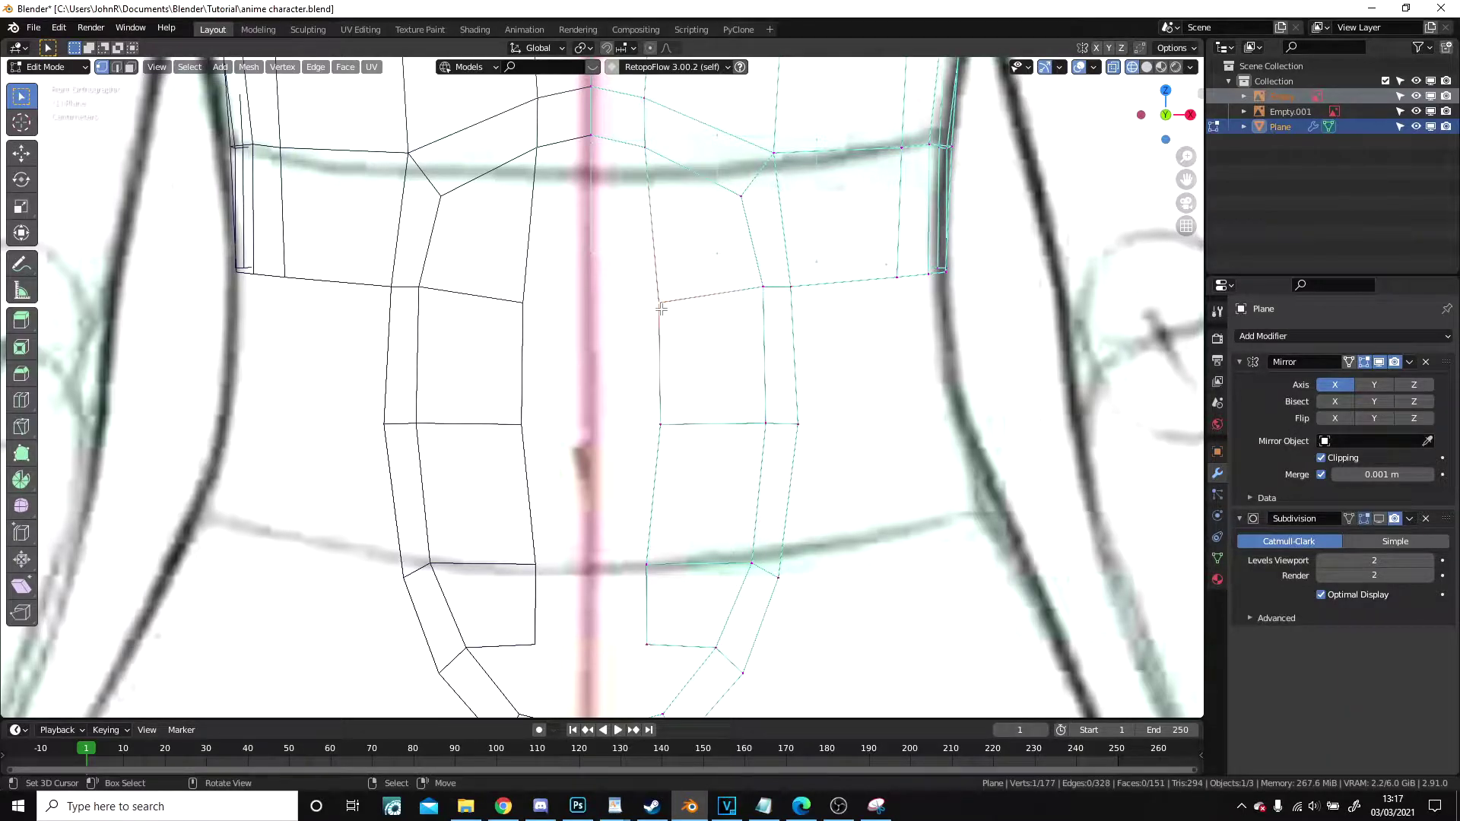
# - Extrude the column's new top vertex to the centre line and fill the face between it and the mesh above
pyautogui.press('e')
pyautogui.click(565, 312)
pyautogui.keyDown('shift'); pyautogui.rightClick(600, 129); pyautogui.keyUp('shift')
pyautogui.keyDown('shift'); pyautogui.rightClick(645, 152); pyautogui.keyUp('shift')
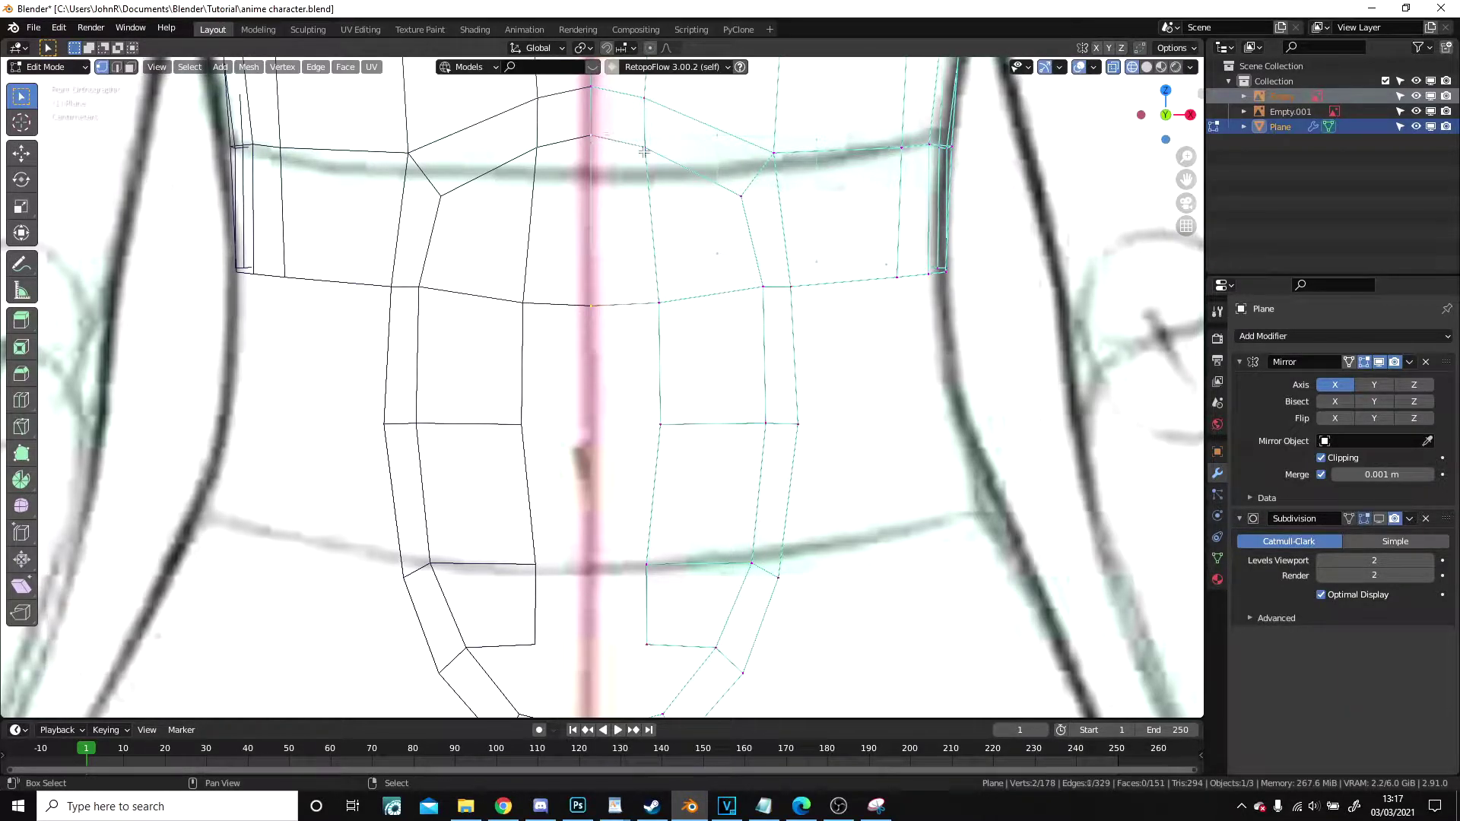
pyautogui.press('f')
# - Extrude the column's next vertex down to the centre line and fill the face above it, checking the surface in solid shading
pyautogui.click(660, 423)
pyautogui.press('e')
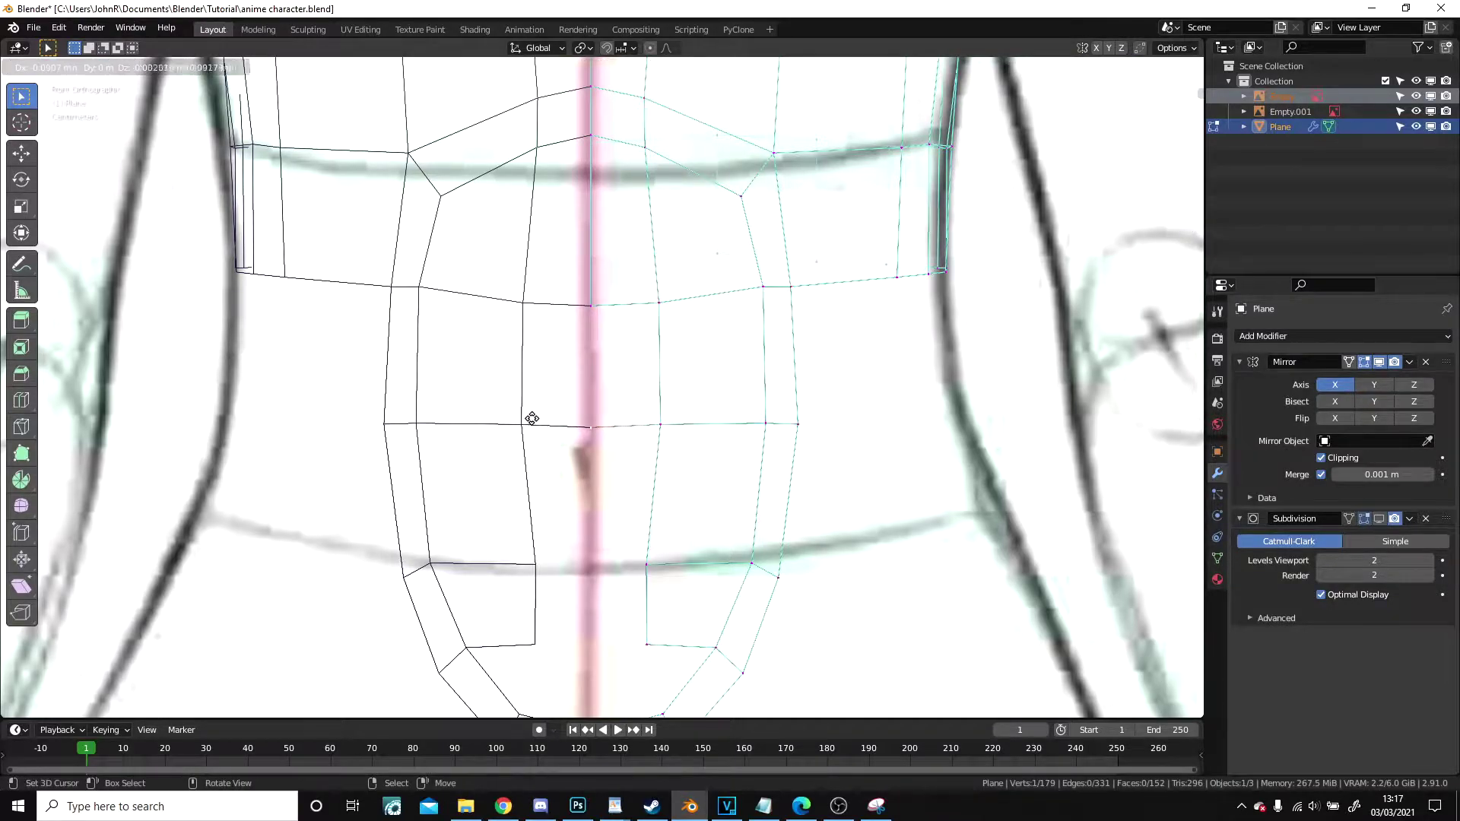
pyautogui.click(532, 418)
pyautogui.keyDown('shift'); pyautogui.click(566, 306); pyautogui.keyUp('shift')
pyautogui.keyDown('shift'); pyautogui.rightClick(668, 421); pyautogui.keyUp('shift')
pyautogui.scroll(-3, 685, 401)
pyautogui.press('z')
pyautogui.click(715, 399)
pyautogui.moveTo(667, 388)
pyautogui.mouseDown(button='middle')
pyautogui.moveTo(765, 392)
pyautogui.moveTo(674, 381)
pyautogui.mouseUp(button='middle')
pyautogui.press('f')
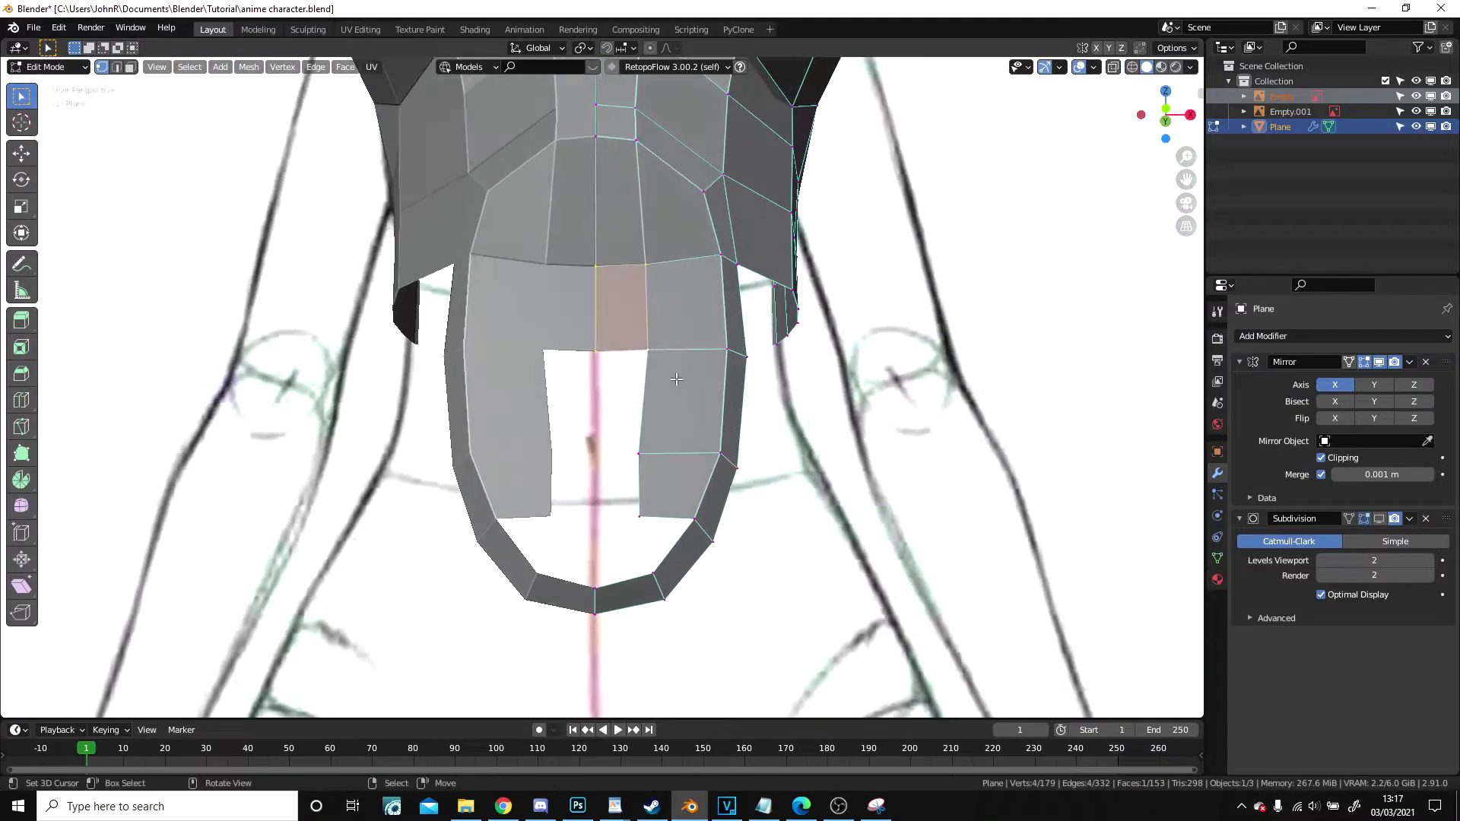
# - In front wireframe view, extrude the waist-line and bottom vertices of the inner column to the centre line and fill the faces between the rows
pyautogui.press('KP_1')
pyautogui.press('z')
pyautogui.click(498, 395)
pyautogui.keyDown('shift'); pyautogui.moveTo(704, 490); pyautogui.dragTo(743, 389, button='middle'); pyautogui.keyUp('shift')
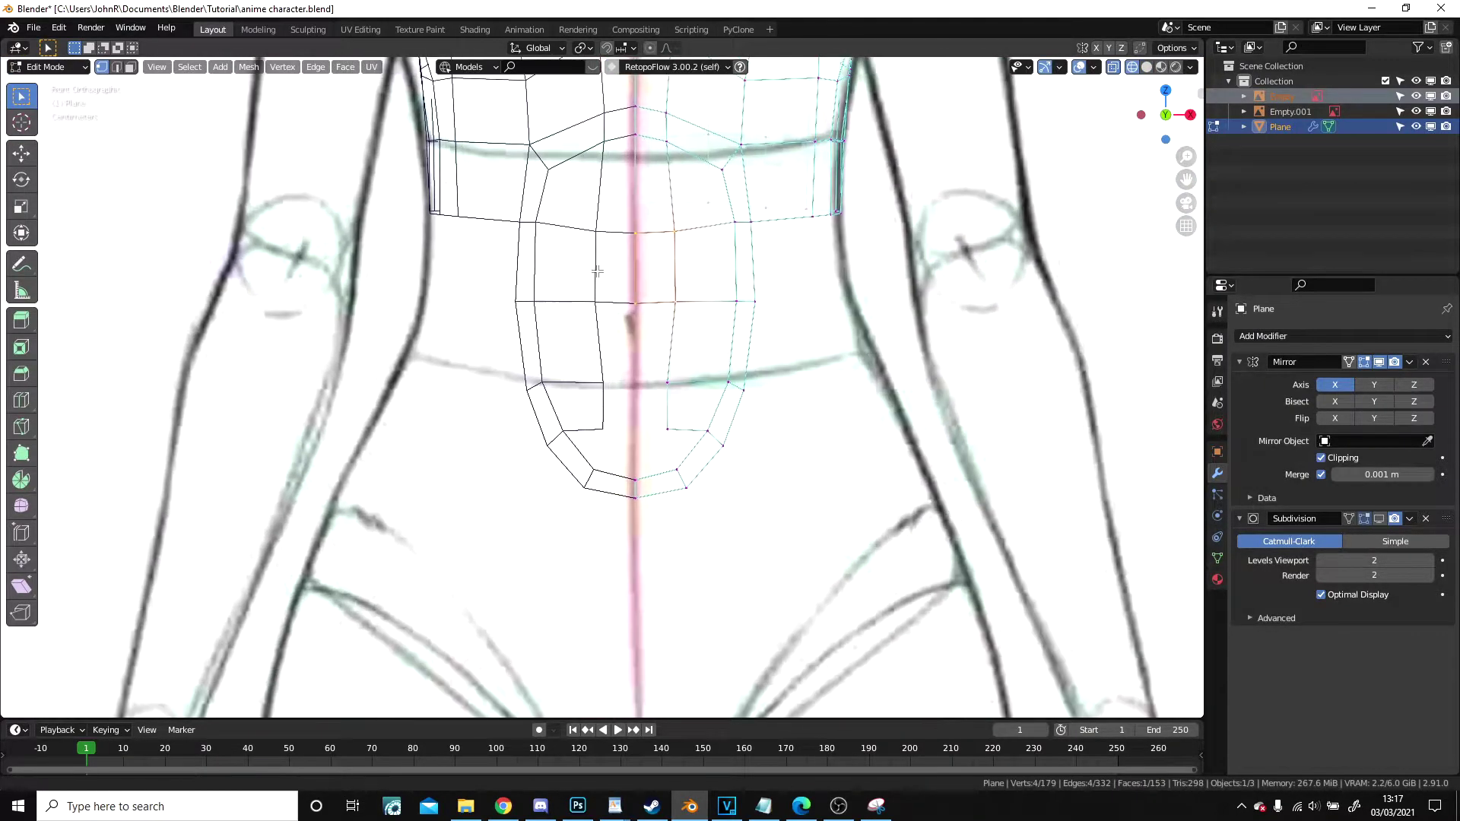
pyautogui.scroll(3, 744, 389)
pyautogui.press('e')
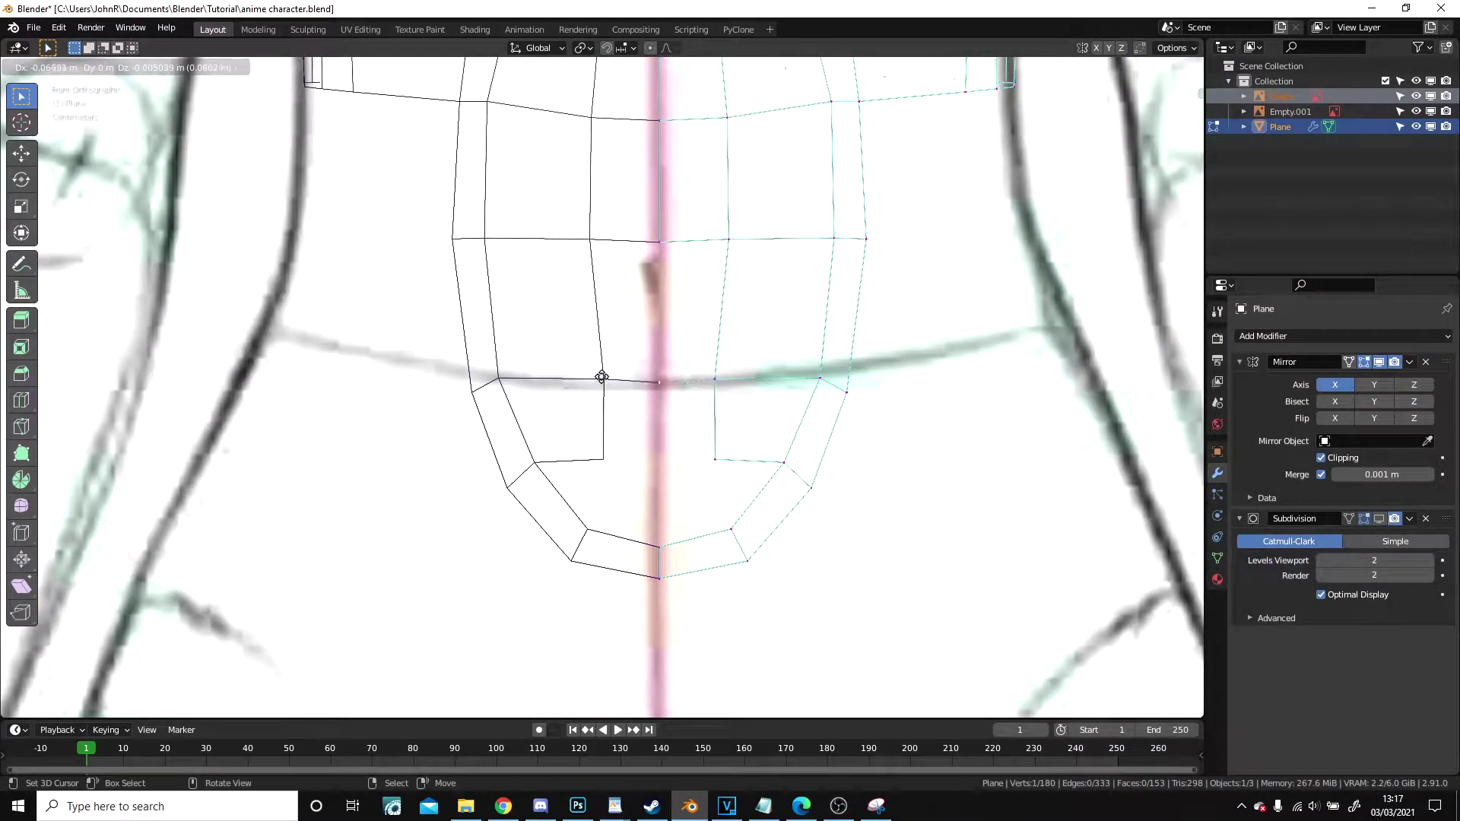
pyautogui.click(602, 378)
pyautogui.rightClick(711, 461)
pyautogui.press('e')
pyautogui.click(589, 466)
pyautogui.keyDown('shift'); pyautogui.rightClick(663, 380); pyautogui.keyUp('shift')
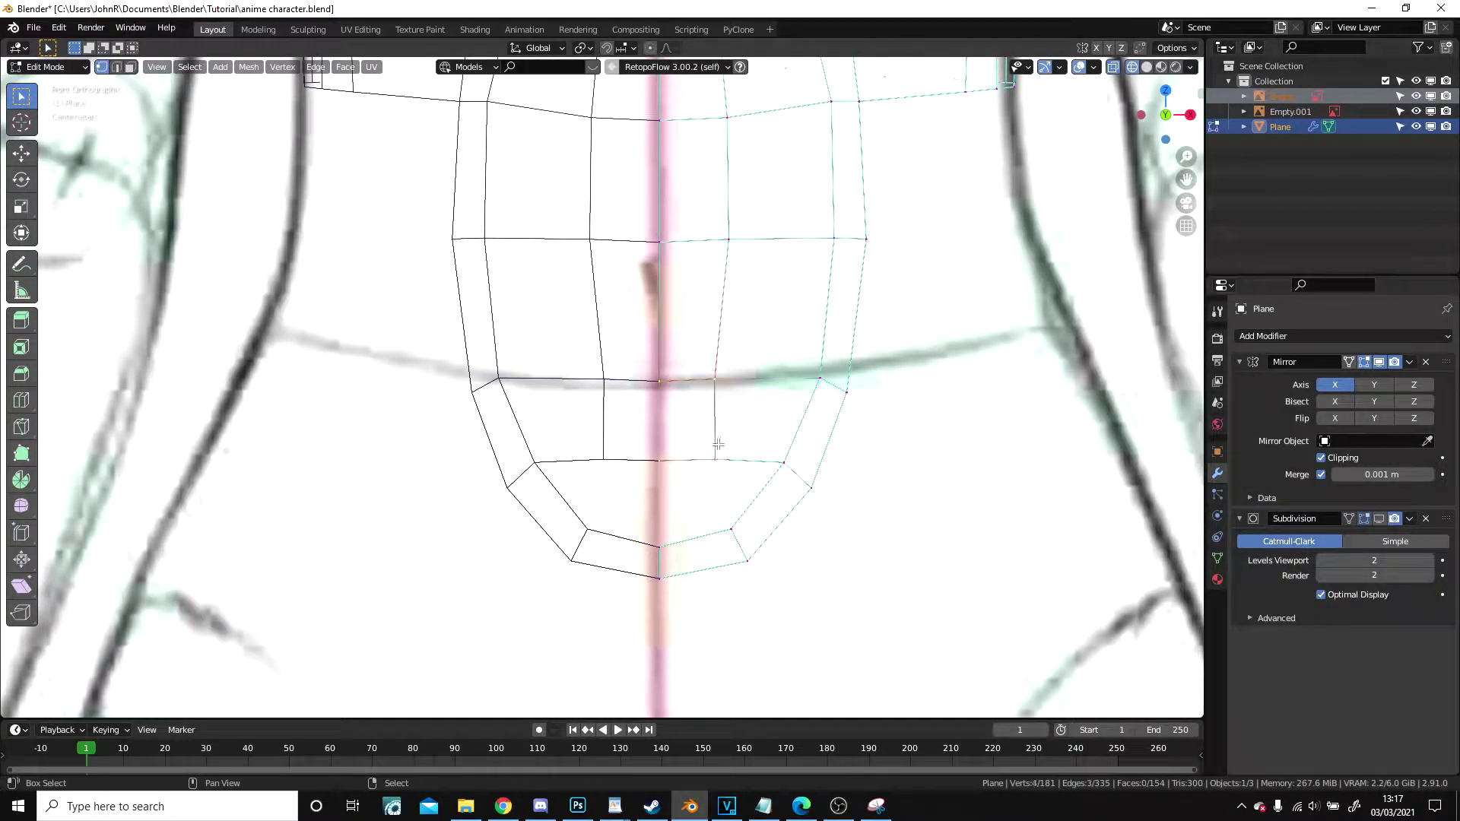
pyautogui.keyDown('shift'); pyautogui.moveTo(730, 434); pyautogui.dragTo(651, 393, button='middle'); pyautogui.keyUp('shift')
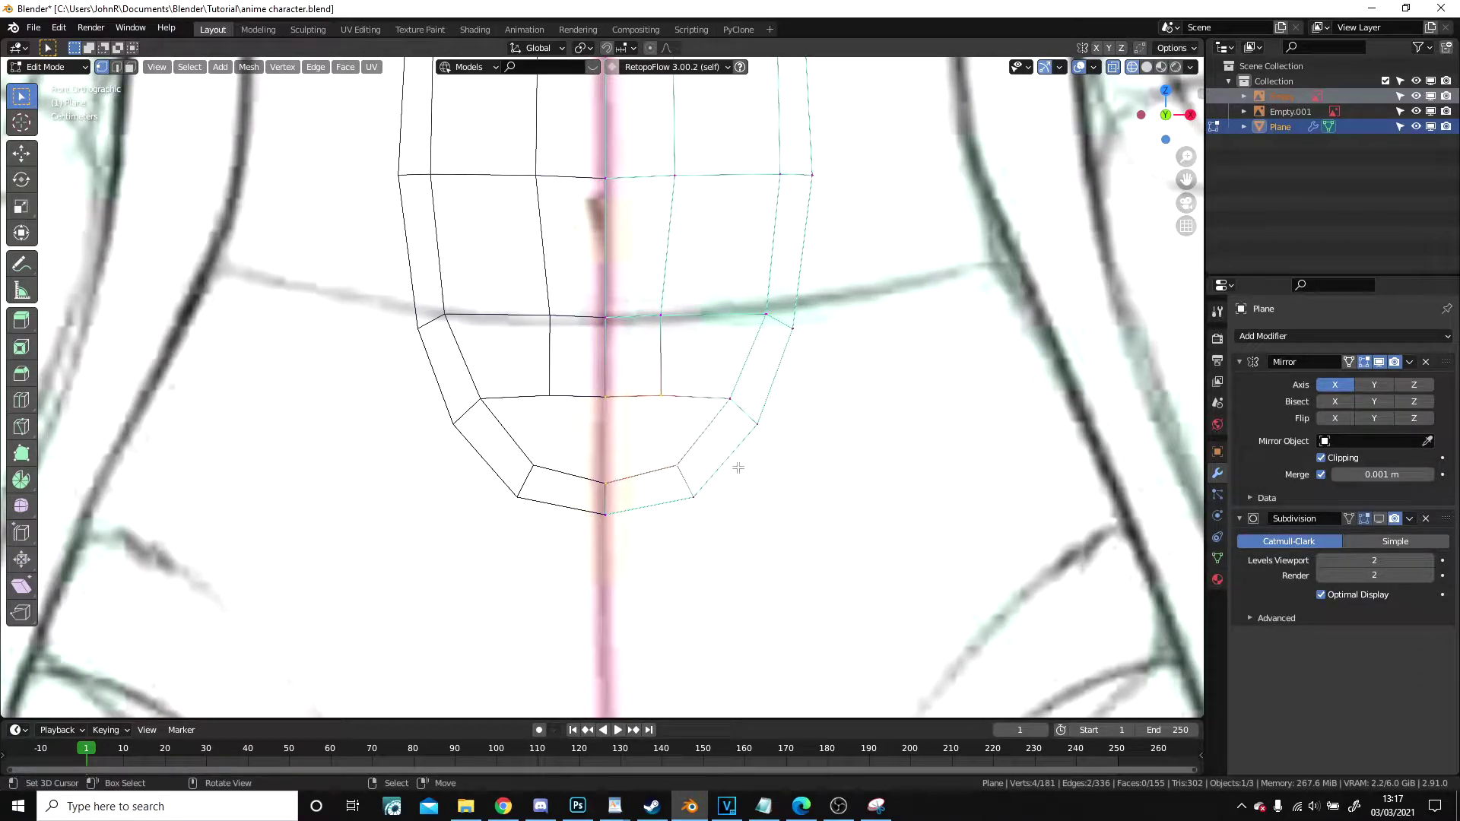
# - Dissolve the edge crossing the lower strip between the corner and the centre line
pyautogui.scroll(1, 738, 468)
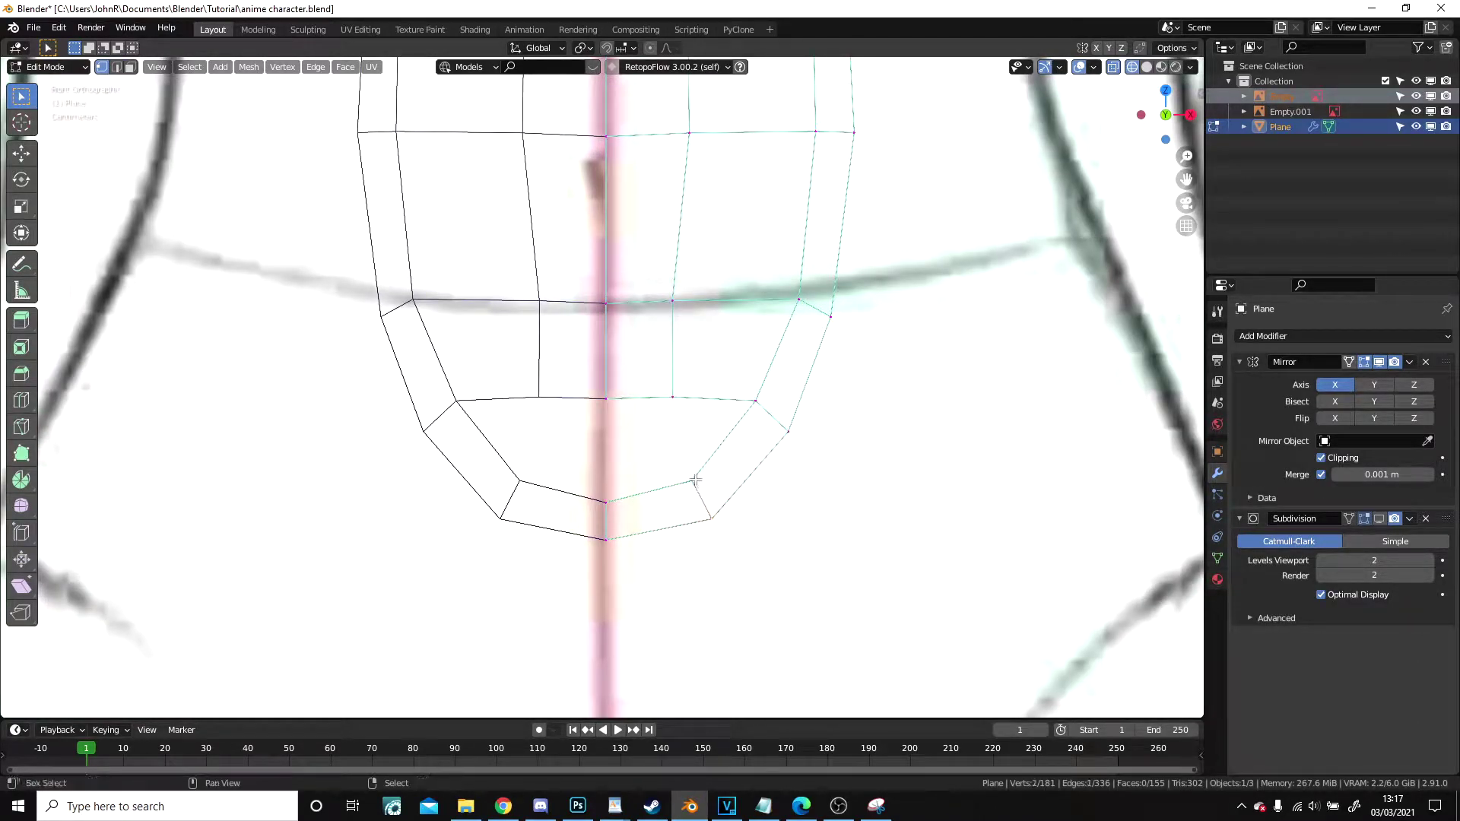
pyautogui.press('x')
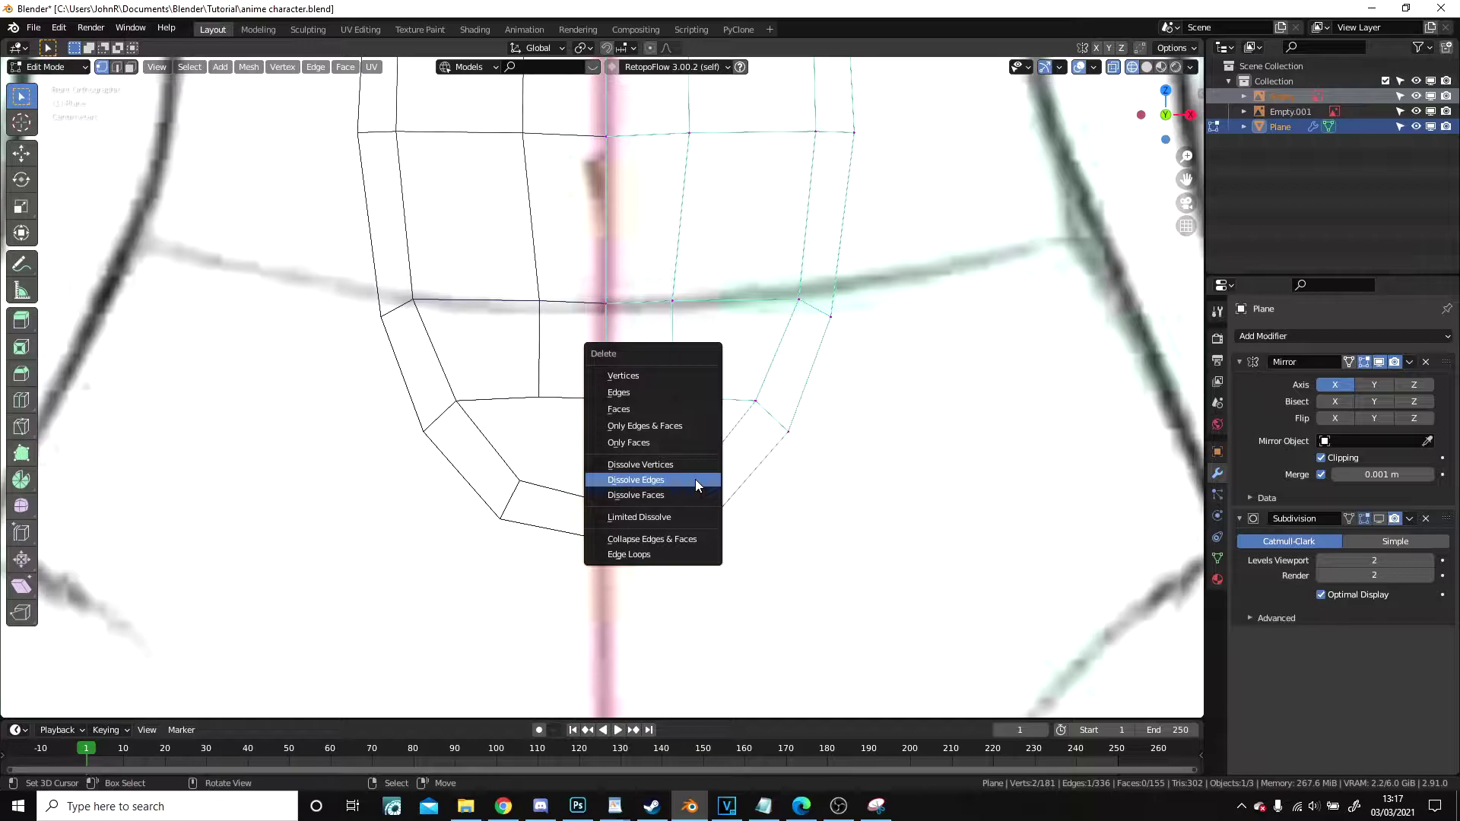
pyautogui.click(695, 479)
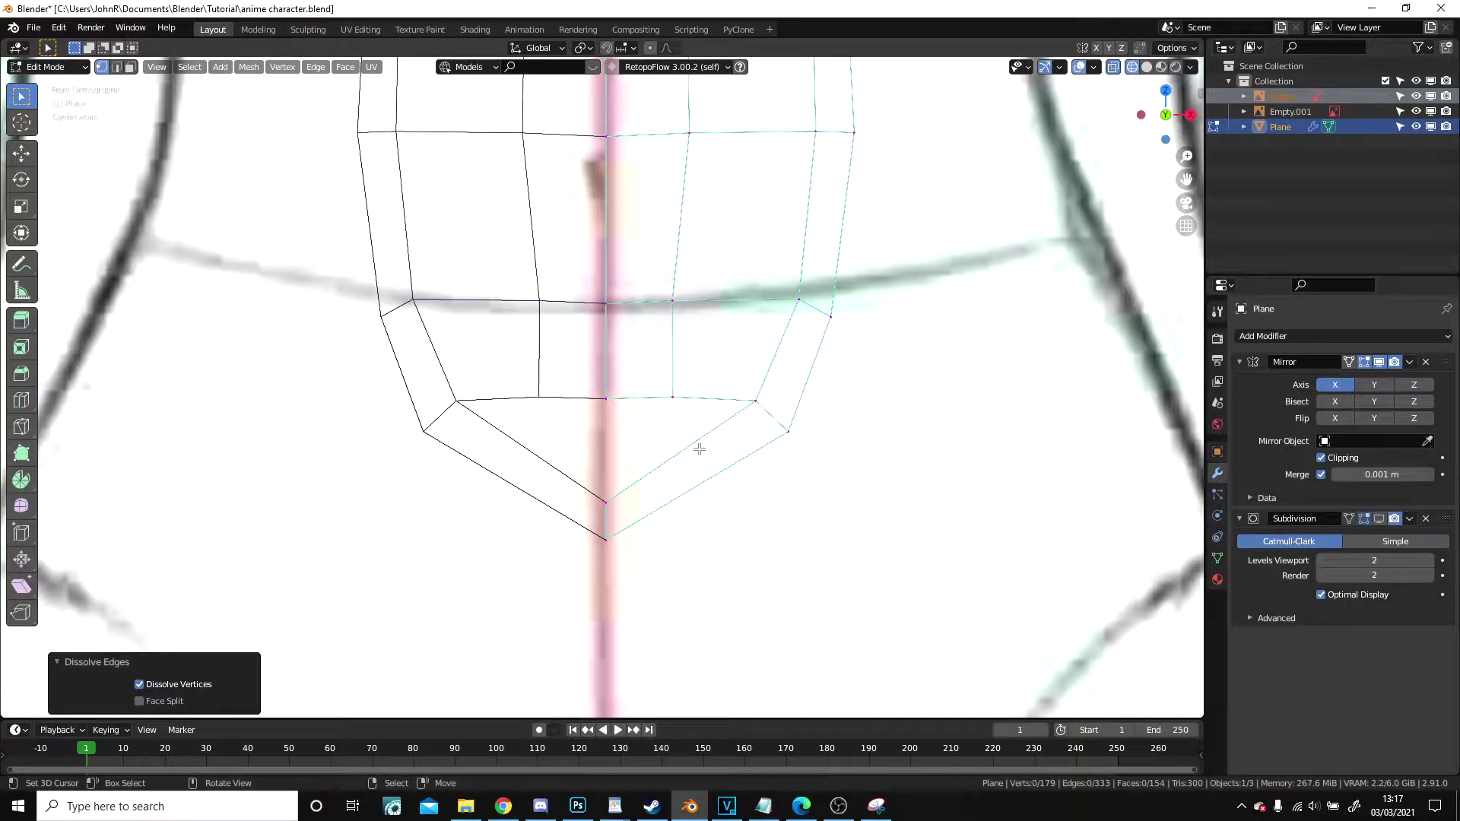
# - Fill the gap between the bottom row and the strip, then move the strip's lower corner edge down and inward
pyautogui.click(597, 393)
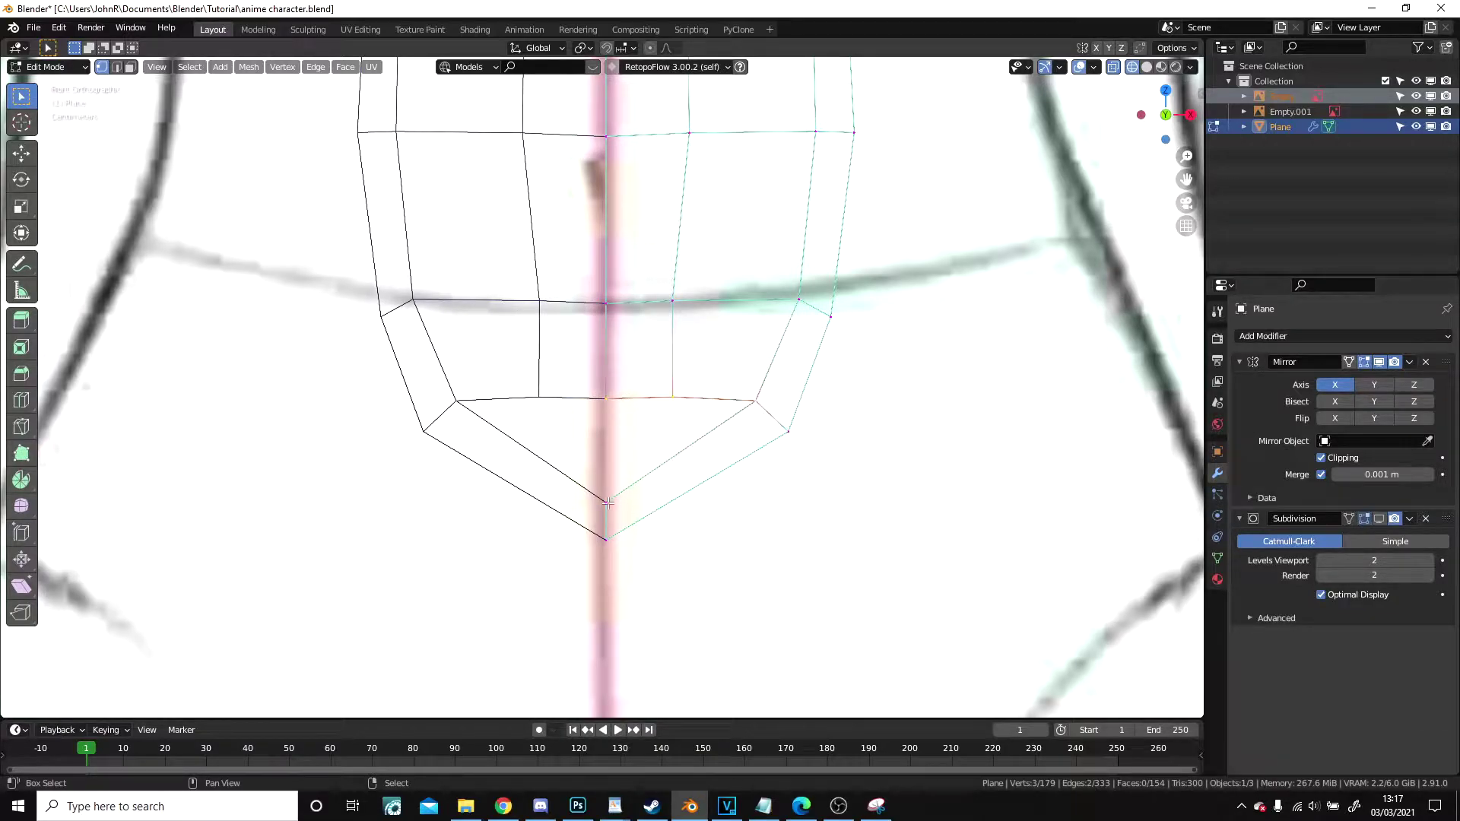
pyautogui.press('g')
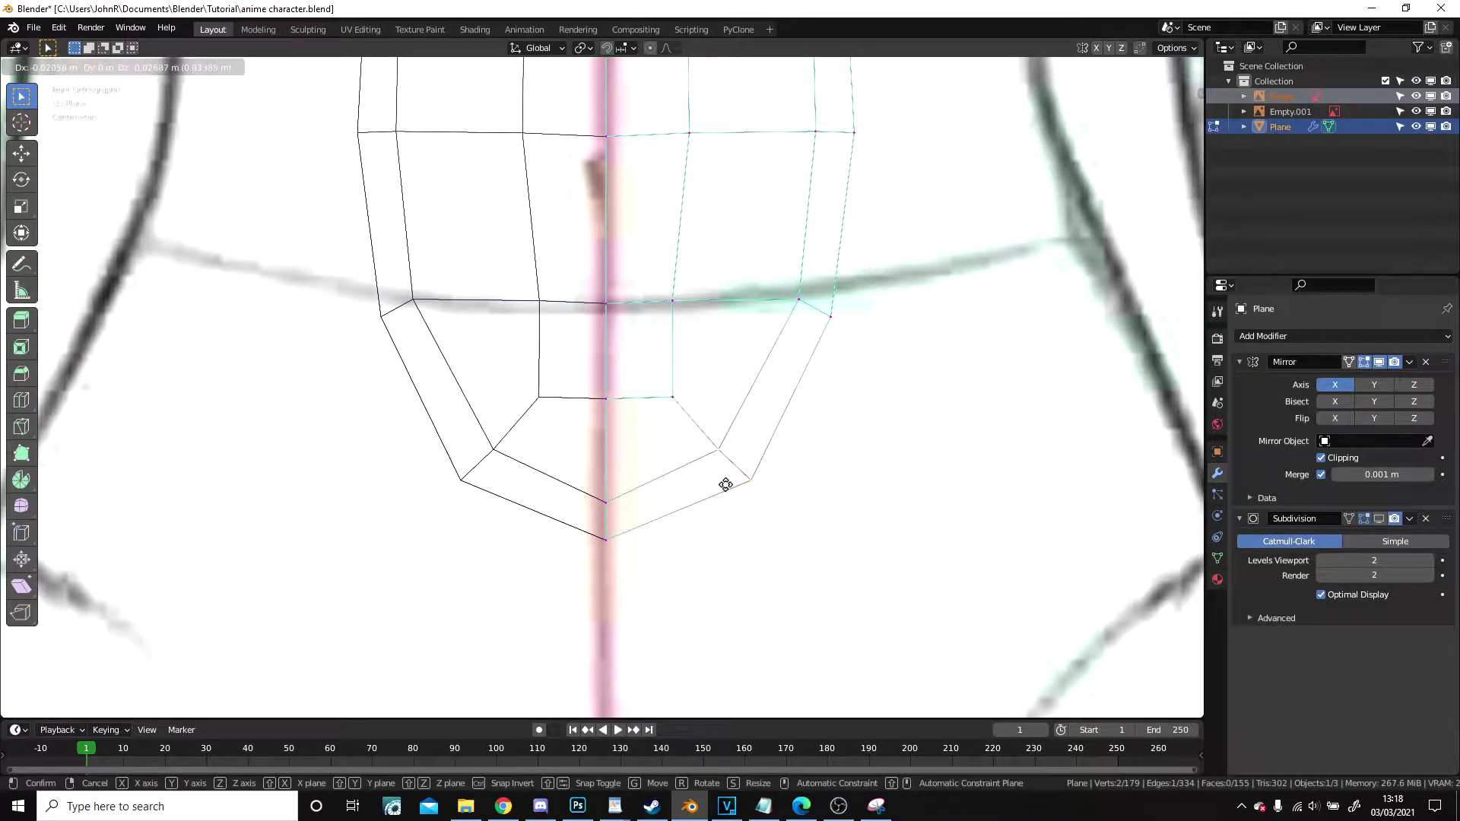
pyautogui.click(731, 486)
# - Move the strip's crossing edge at the waist line outward about 0.008 m in X
pyautogui.click(797, 297)
pyautogui.press('g')
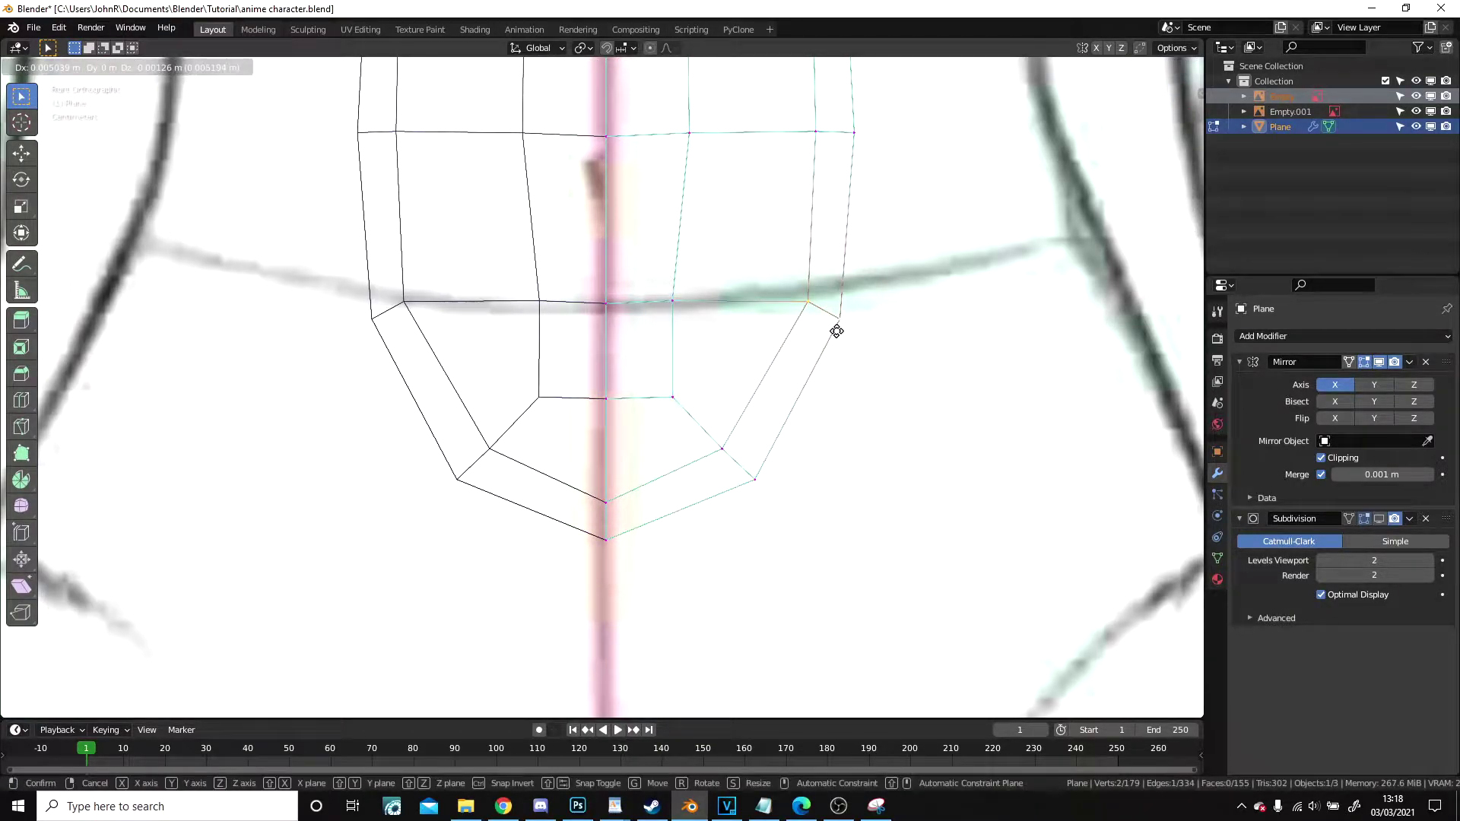
pyautogui.click(841, 330)
pyautogui.scroll(-7, 742, 395)
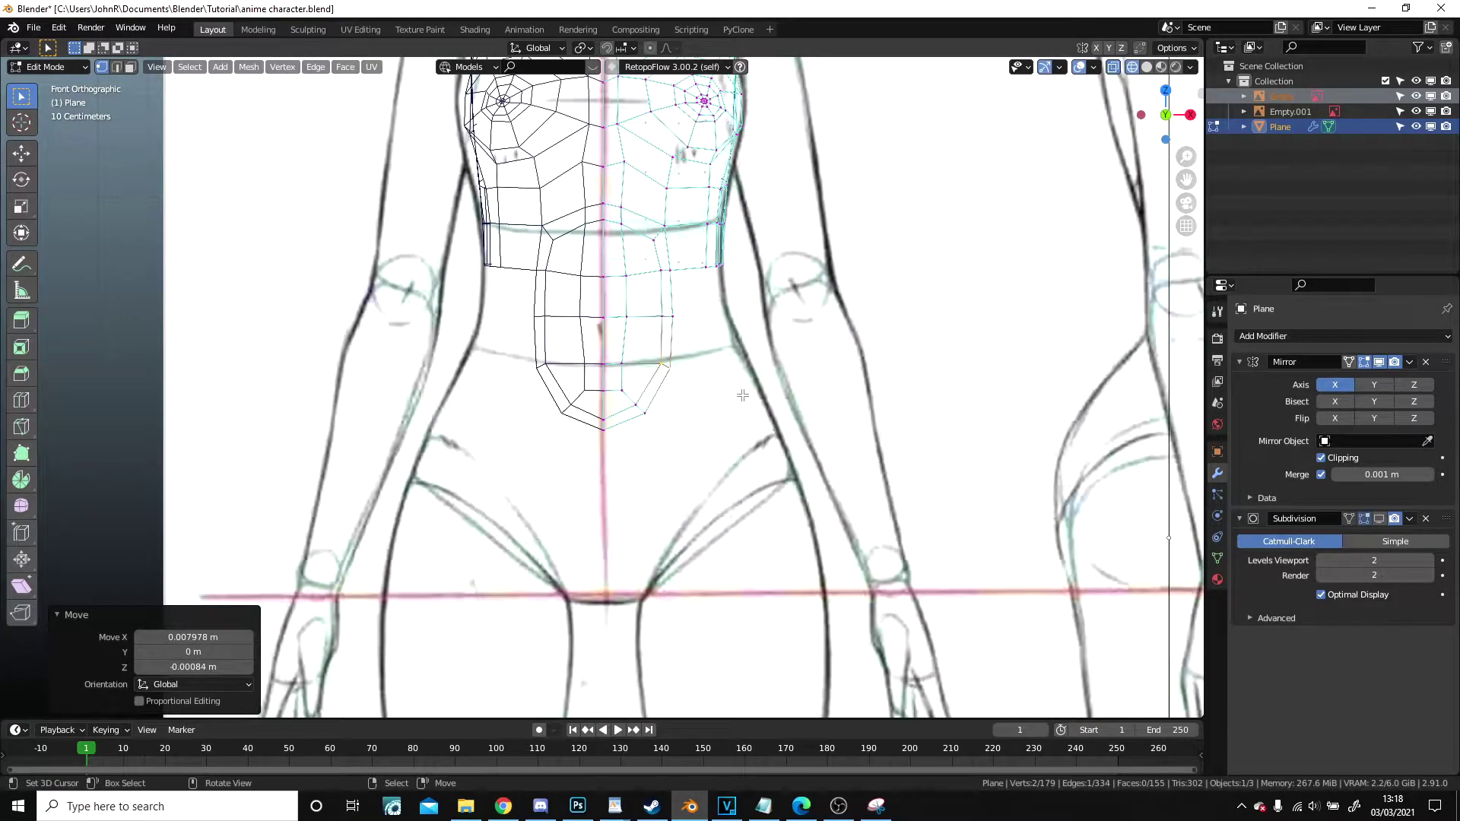
# - Examine the belly strip's shape in solid shading from the front and from an angle
pyautogui.scroll(-4, 743, 397)
pyautogui.press('Tab')
pyautogui.press('z')
pyautogui.click(815, 402)
pyautogui.scroll(4, 815, 404)
pyautogui.moveTo(743, 340)
pyautogui.mouseDown(button='middle')
pyautogui.moveTo(700, 348)
pyautogui.moveTo(763, 422)
pyautogui.mouseUp(button='middle')
pyautogui.scroll(6, 701, 347)
pyautogui.scroll(-3, 701, 349)
pyautogui.press('Tab')
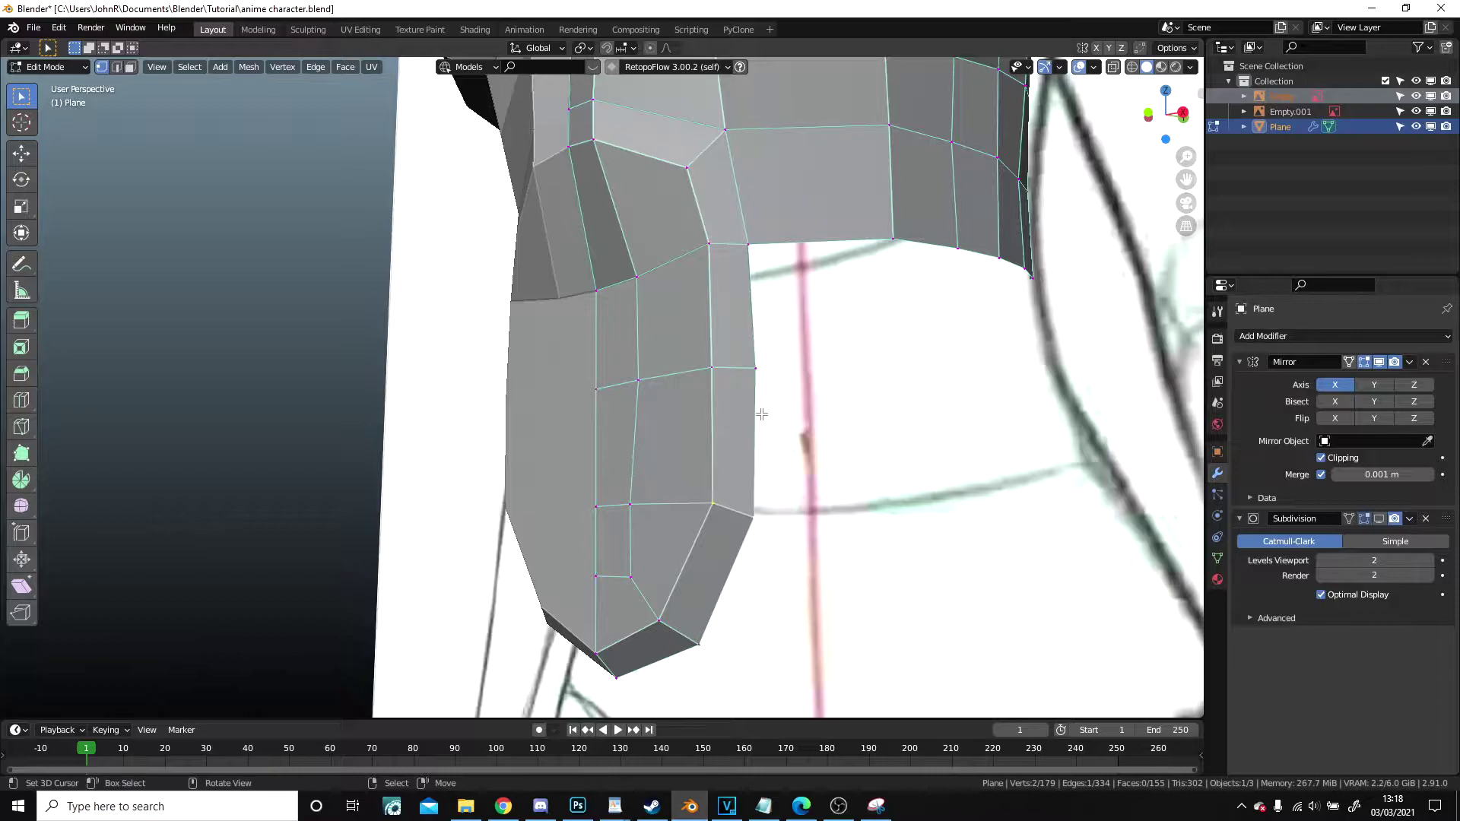
# - In side wireframe view, rotate the strip's lower tip about 24 degrees with smooth proportional editing
pyautogui.press('KP_3')
pyautogui.press('z')
pyautogui.click(349, 385)
pyautogui.scroll(2, 356, 382)
pyautogui.keyDown('shift'); pyautogui.moveTo(467, 329); pyautogui.dragTo(554, 328, button='middle'); pyautogui.keyUp('shift')
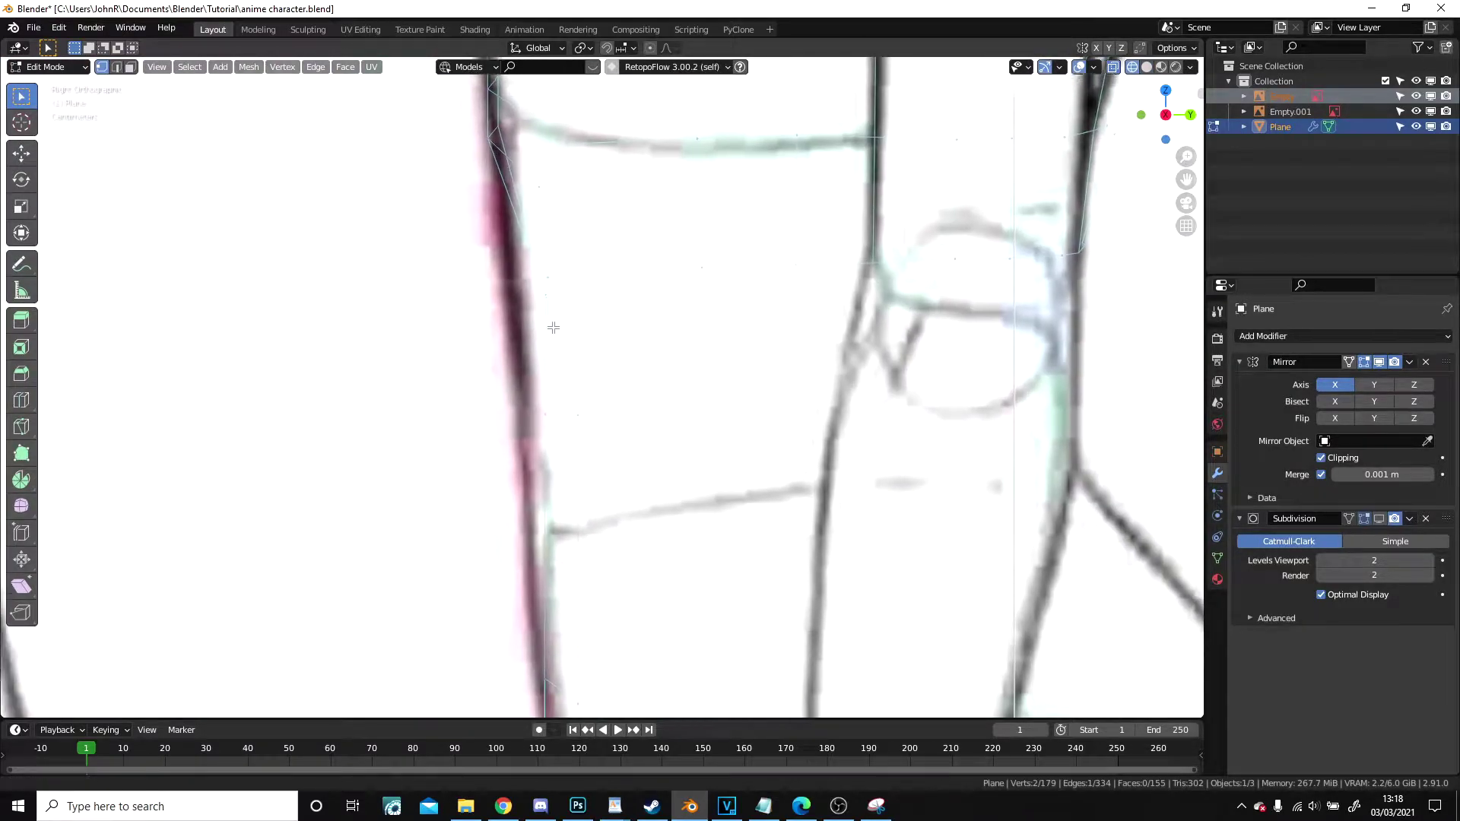
pyautogui.scroll(-3, 565, 409)
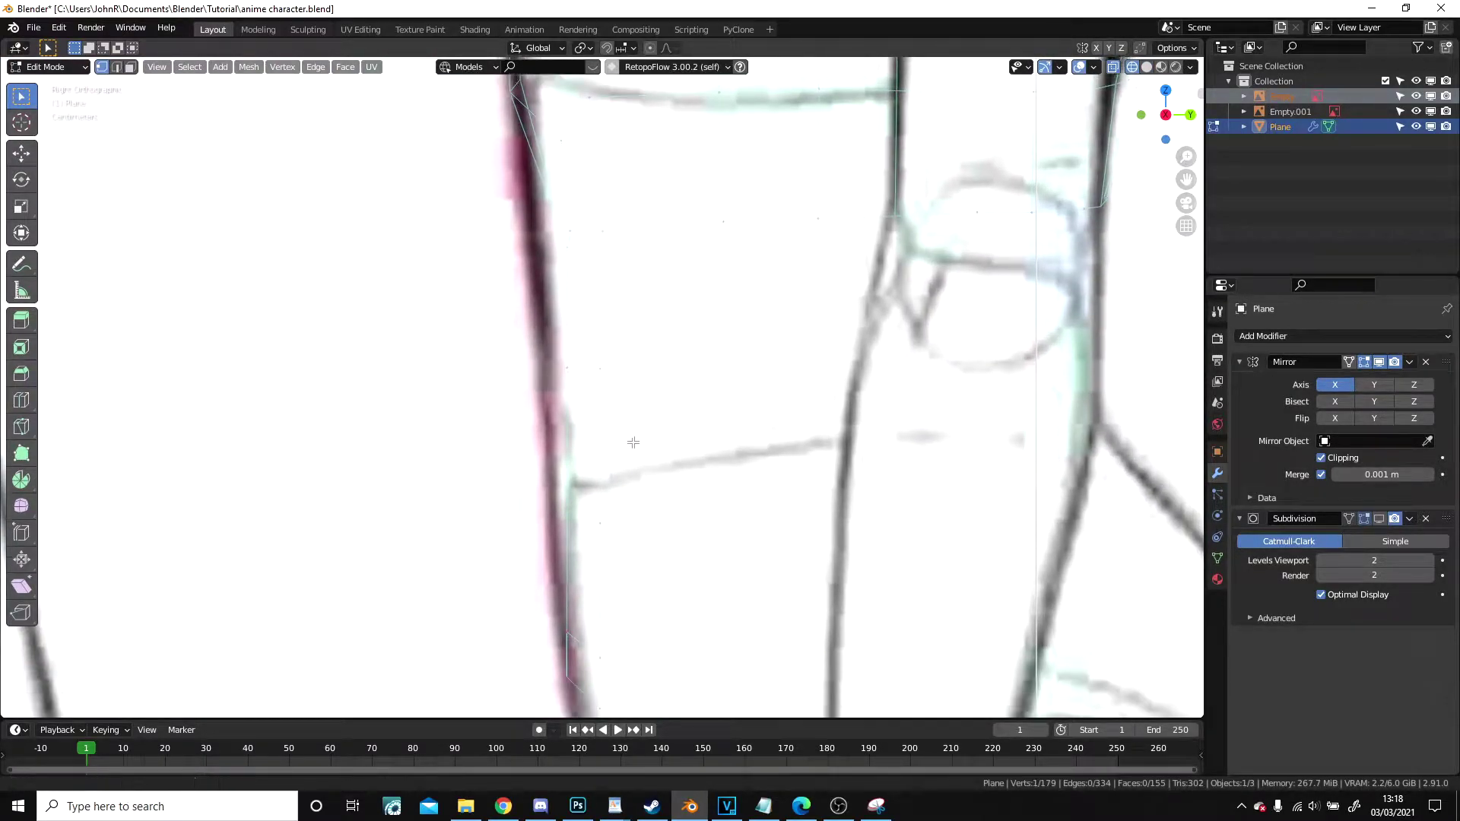
pyautogui.press('c')
pyautogui.press('Escape')
pyautogui.press('r')
pyautogui.scroll(-8, 828, 415)
pyautogui.scroll(-4, 833, 357)
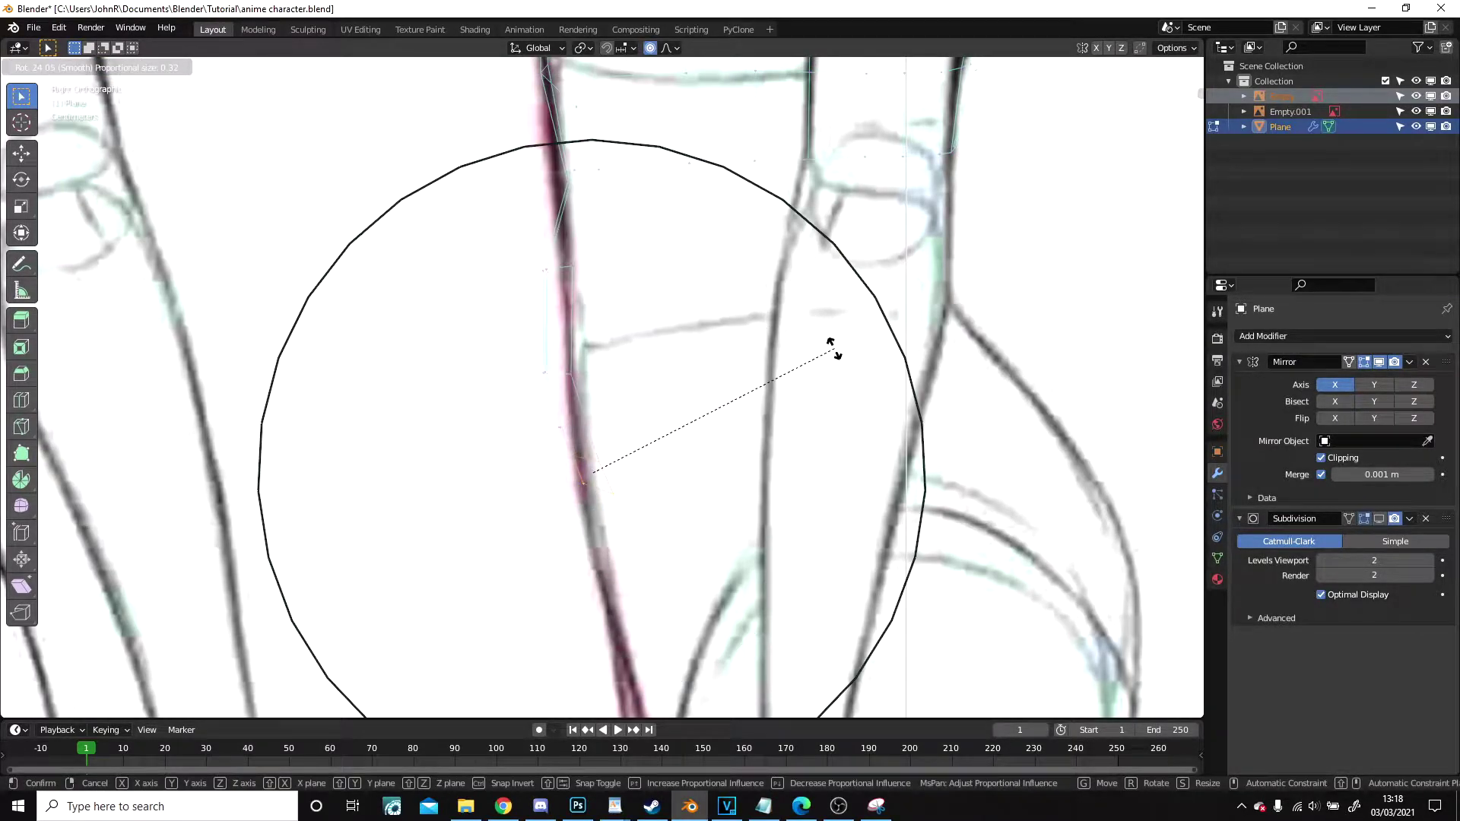
pyautogui.click(835, 350)
# - Move the tip about 0.047 m in Y and -0.076 m in Z, rotate it back slightly, and shift it about -0.028 m in Y
pyautogui.press('g')
pyautogui.click(909, 480)
pyautogui.press('g')
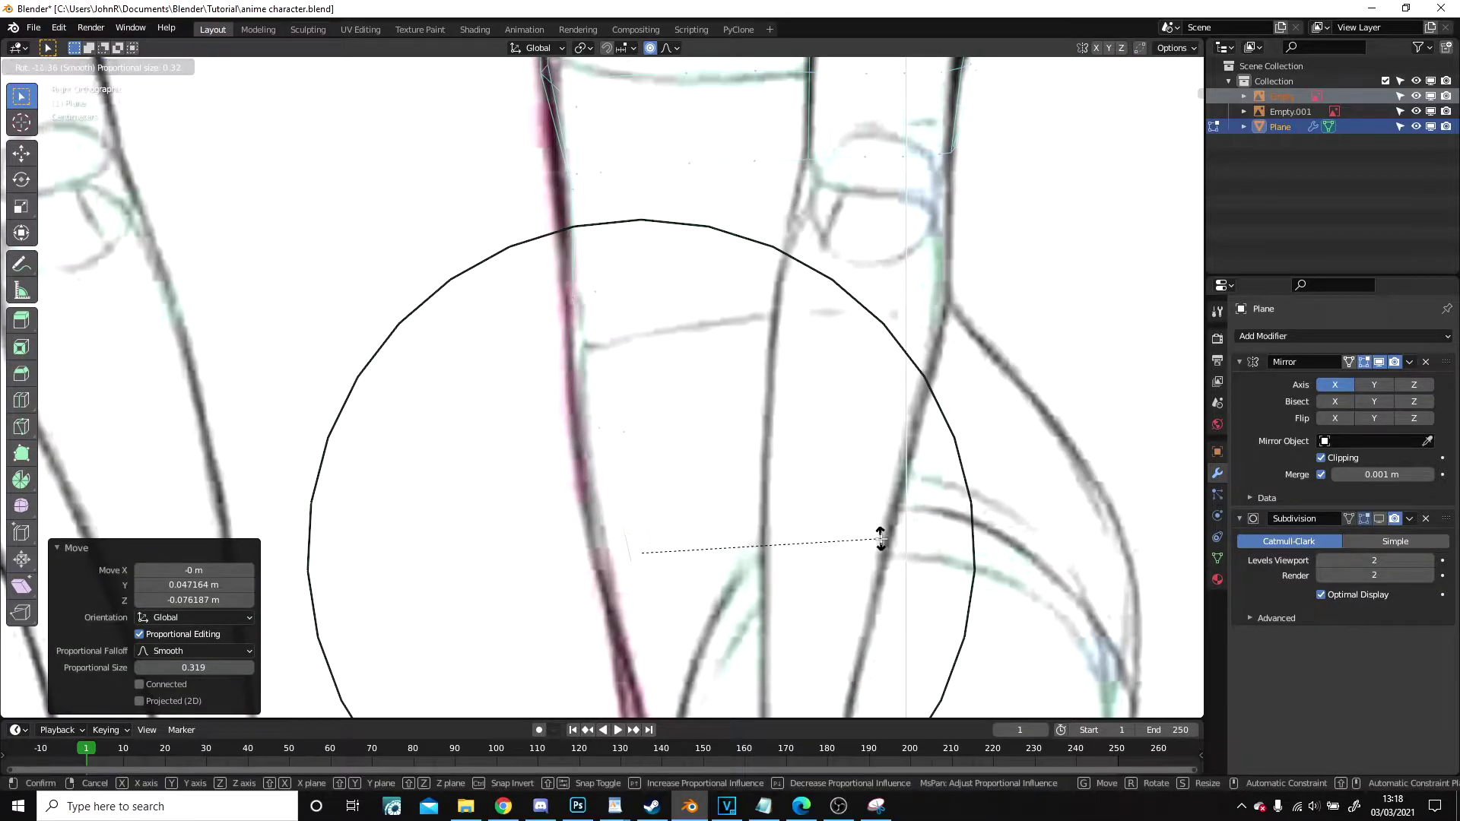
pyautogui.click(847, 531)
# - In solid shading, move the inner column's vertex at the waist line about -0.011 m in Y with proportional editing
pyautogui.press('z')
pyautogui.click(1017, 476)
pyautogui.moveTo(563, 430); pyautogui.dragTo(713, 418, button='middle')
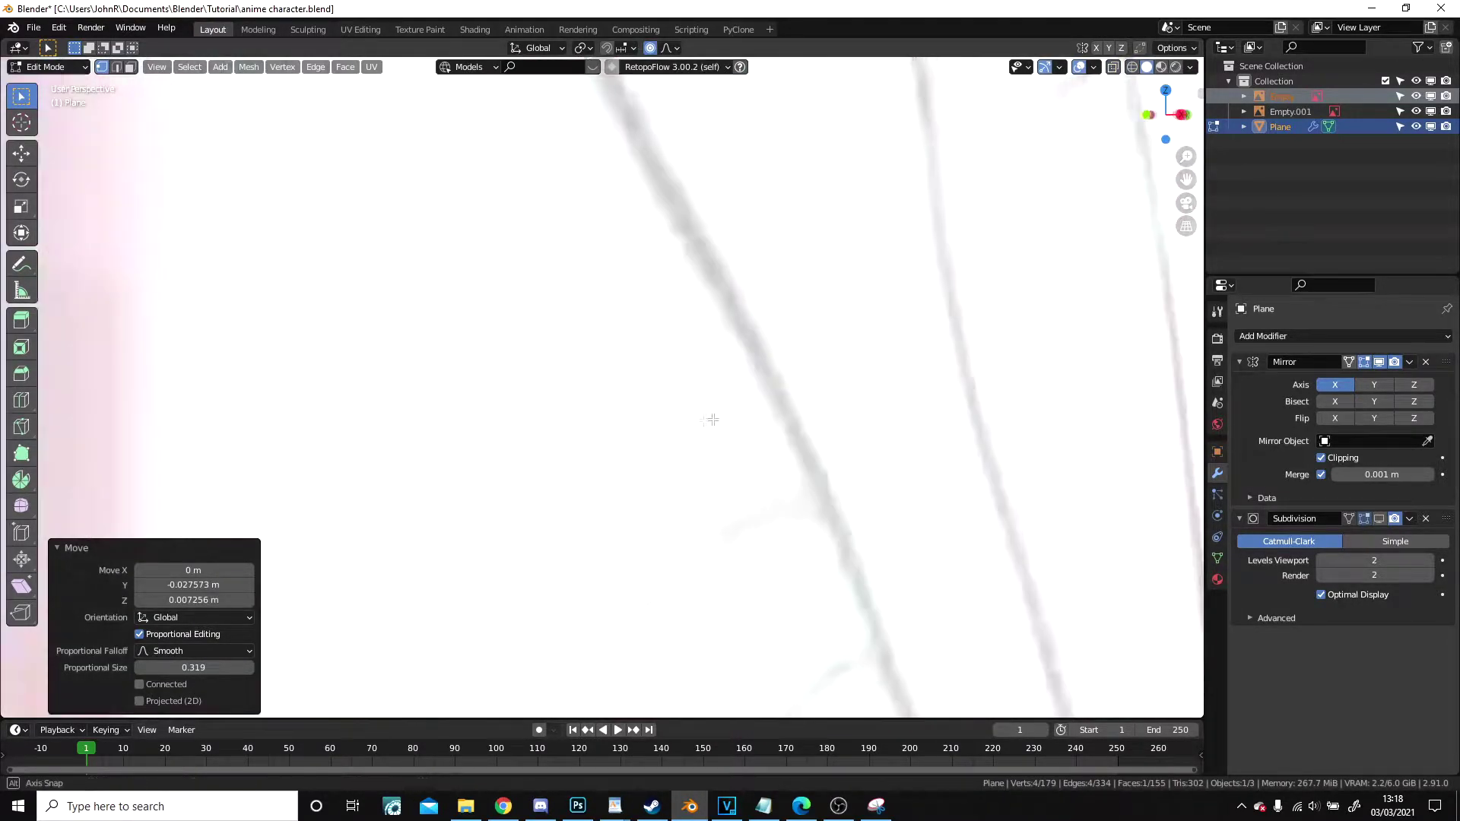
pyautogui.scroll(-7, 803, 416)
pyautogui.press('KP_1')
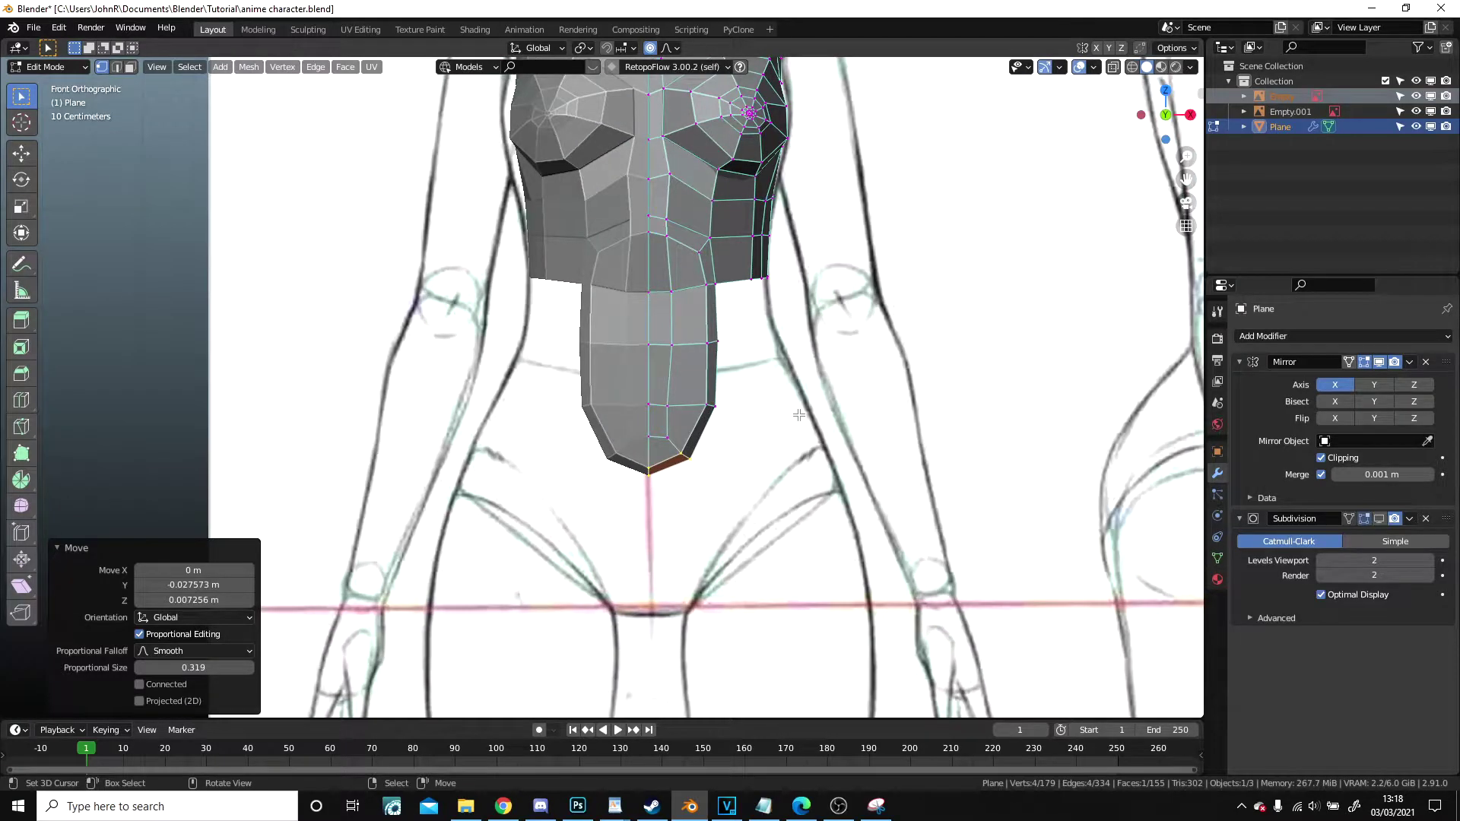
pyautogui.scroll(3, 799, 415)
pyautogui.keyDown('shift'); pyautogui.moveTo(765, 374); pyautogui.dragTo(596, 303, button='middle'); pyautogui.keyUp('shift')
pyautogui.scroll(-3, 703, 401)
pyautogui.scroll(3, 700, 408)
pyautogui.rightClick(572, 301)
pyautogui.scroll(2, 589, 312)
pyautogui.press('g')
pyautogui.scroll(4, 586, 305)
pyautogui.scroll(2, 579, 304)
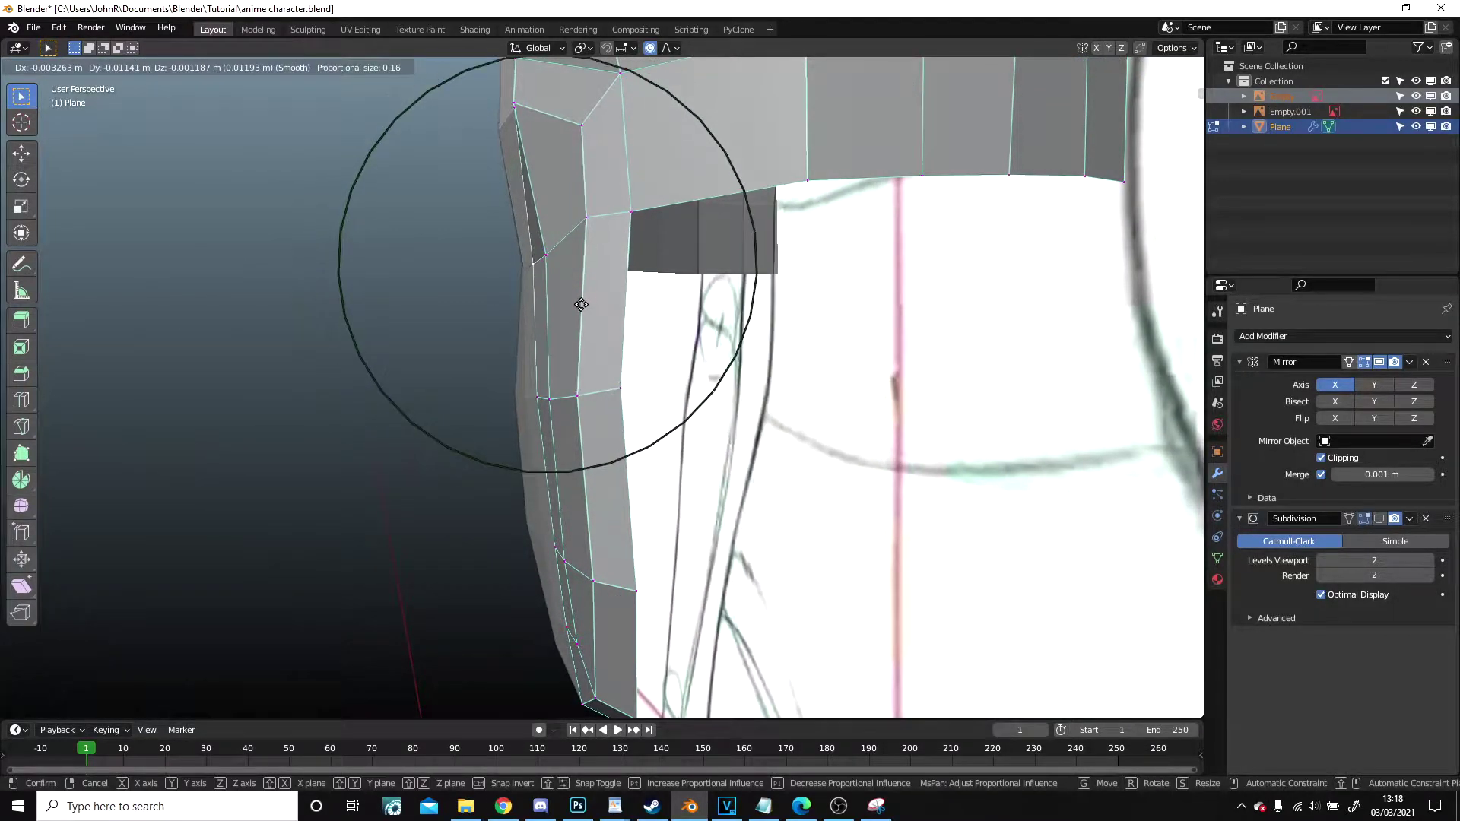
pyautogui.click(581, 304)
# - Nudge the neighbouring front vertices one at a time to smooth the column's surface
pyautogui.scroll(3, 685, 316)
pyautogui.moveTo(685, 316); pyautogui.dragTo(713, 323, button='middle')
pyautogui.scroll(-5, 708, 327)
pyautogui.moveTo(533, 426); pyautogui.dragTo(331, 370, button='middle')
pyautogui.moveTo(584, 358); pyautogui.dragTo(604, 327, button='middle')
pyautogui.press('g')
pyautogui.click(624, 323)
pyautogui.rightClick(620, 317)
pyautogui.press('g')
pyautogui.click(624, 319)
pyautogui.moveTo(625, 319); pyautogui.dragTo(683, 422, button='middle')
pyautogui.press('Tab')
pyautogui.press('Tab')
pyautogui.press('g')
pyautogui.click(580, 241)
# - Turn off proportional editing and slide the inner column's edge at the neckline and the vertex below it outward
pyautogui.scroll(-4, 720, 359)
pyautogui.keyDown('shift'); pyautogui.moveTo(671, 320); pyautogui.dragTo(653, 495, button='middle'); pyautogui.keyUp('shift')
pyautogui.scroll(5, 653, 456)
pyautogui.scroll(-1, 652, 274)
pyautogui.keyDown('shift'); pyautogui.moveTo(652, 270); pyautogui.dragTo(652, 327, button='middle'); pyautogui.keyUp('shift')
pyautogui.press('o')
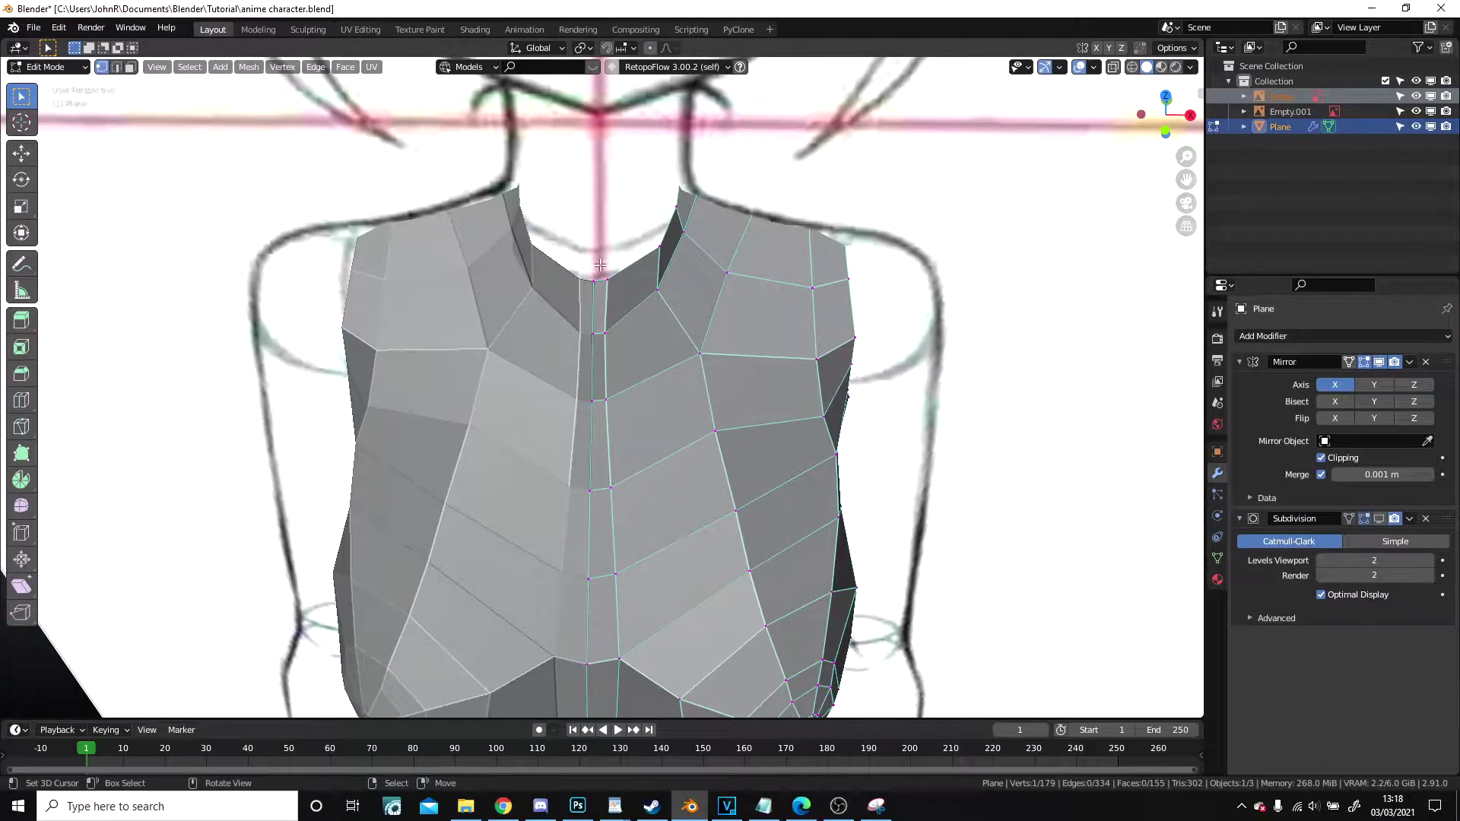
pyautogui.keyDown('shift'); pyautogui.rightClick(620, 315); pyautogui.keyUp('shift')
pyautogui.press('g')
pyautogui.press('g')
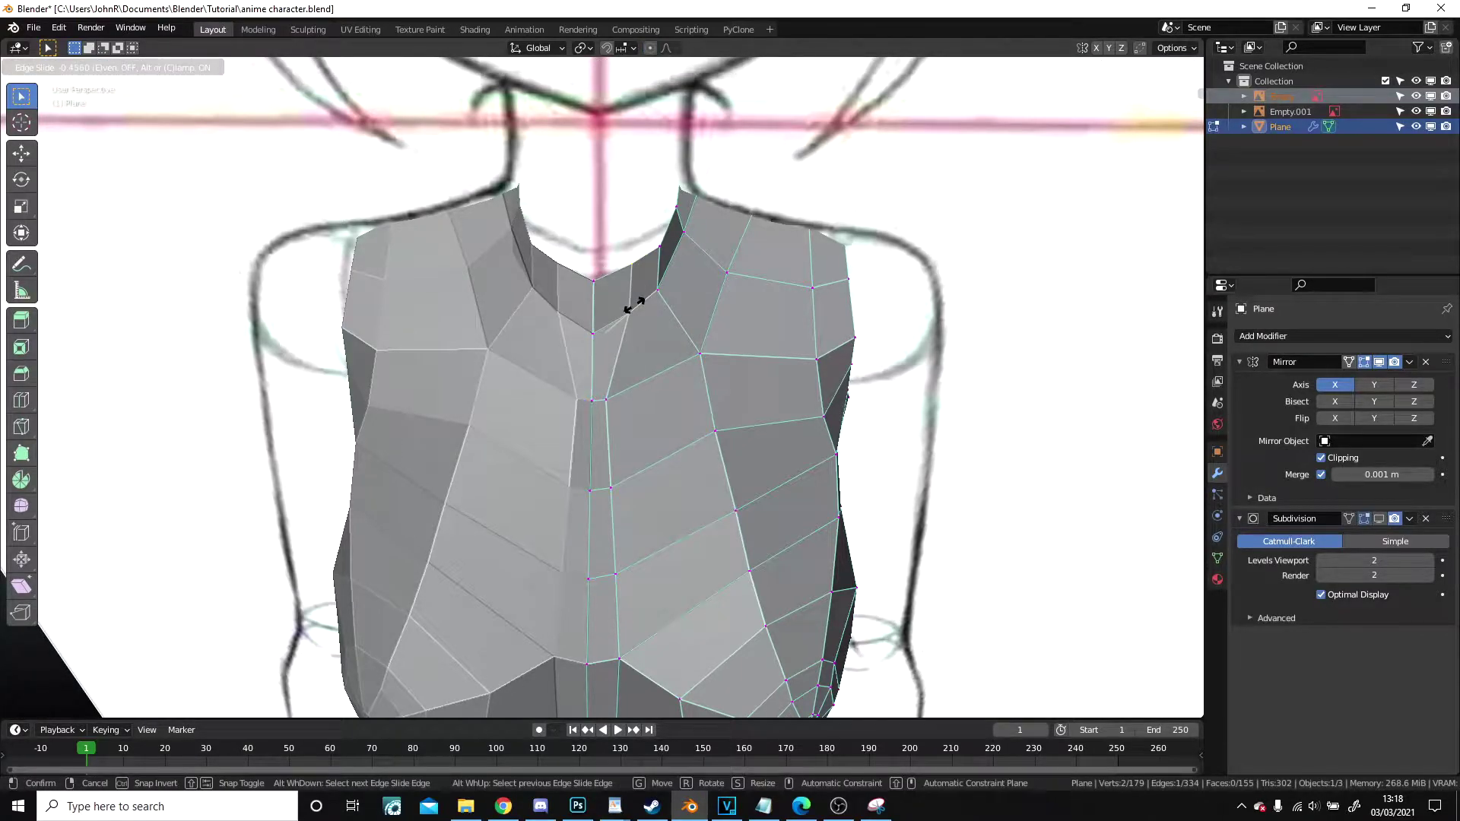
pyautogui.click(631, 305)
pyautogui.click(605, 403)
pyautogui.press('g')
pyautogui.press('g')
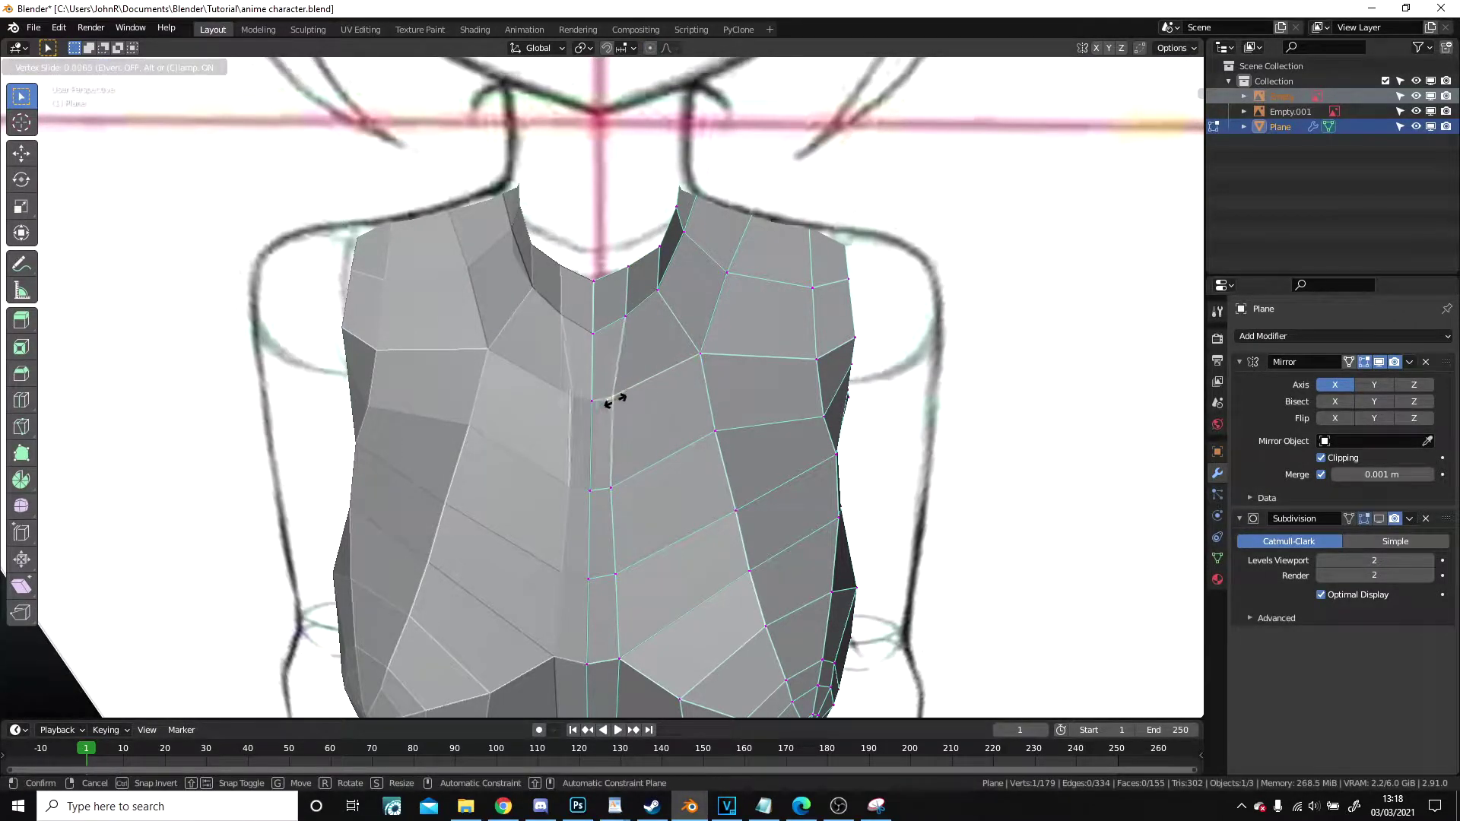
pyautogui.click(640, 391)
# - Slide the next two vertices down the chest's inner column outward, away from the centre line
pyautogui.rightClick(623, 482)
pyautogui.press('g')
pyautogui.press('g')
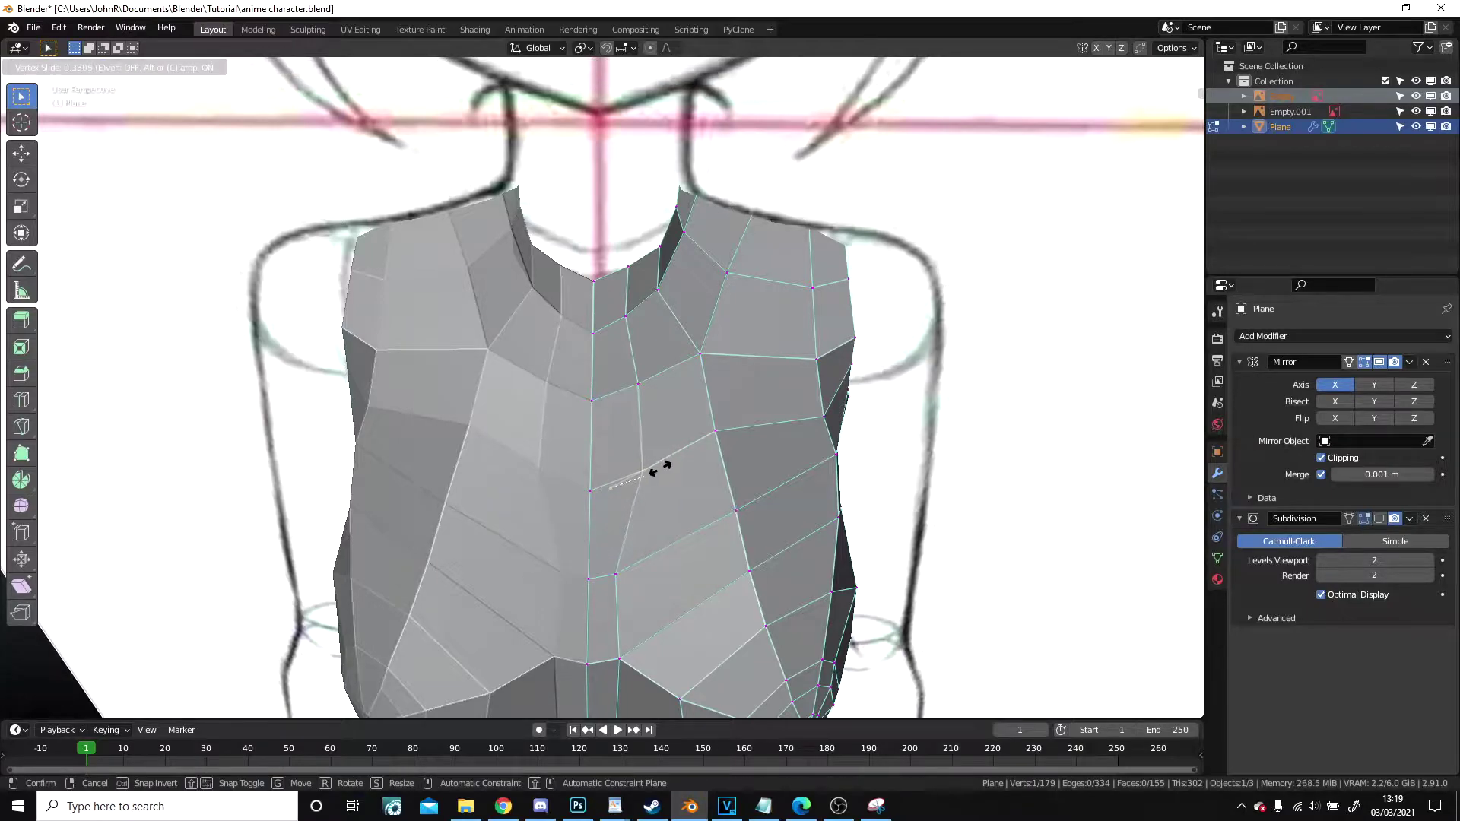
pyautogui.click(671, 461)
pyautogui.keyDown('shift'); pyautogui.moveTo(635, 584); pyautogui.dragTo(651, 288, button='middle'); pyautogui.keyUp('shift')
pyautogui.rightClick(649, 424)
pyautogui.press('g')
pyautogui.press('g')
pyautogui.click(719, 410)
# - Slide the inner column's vertical edge below the bust slightly outward, by a factor of about -0.1
pyautogui.scroll(-6, 673, 494)
pyautogui.press('Tab')
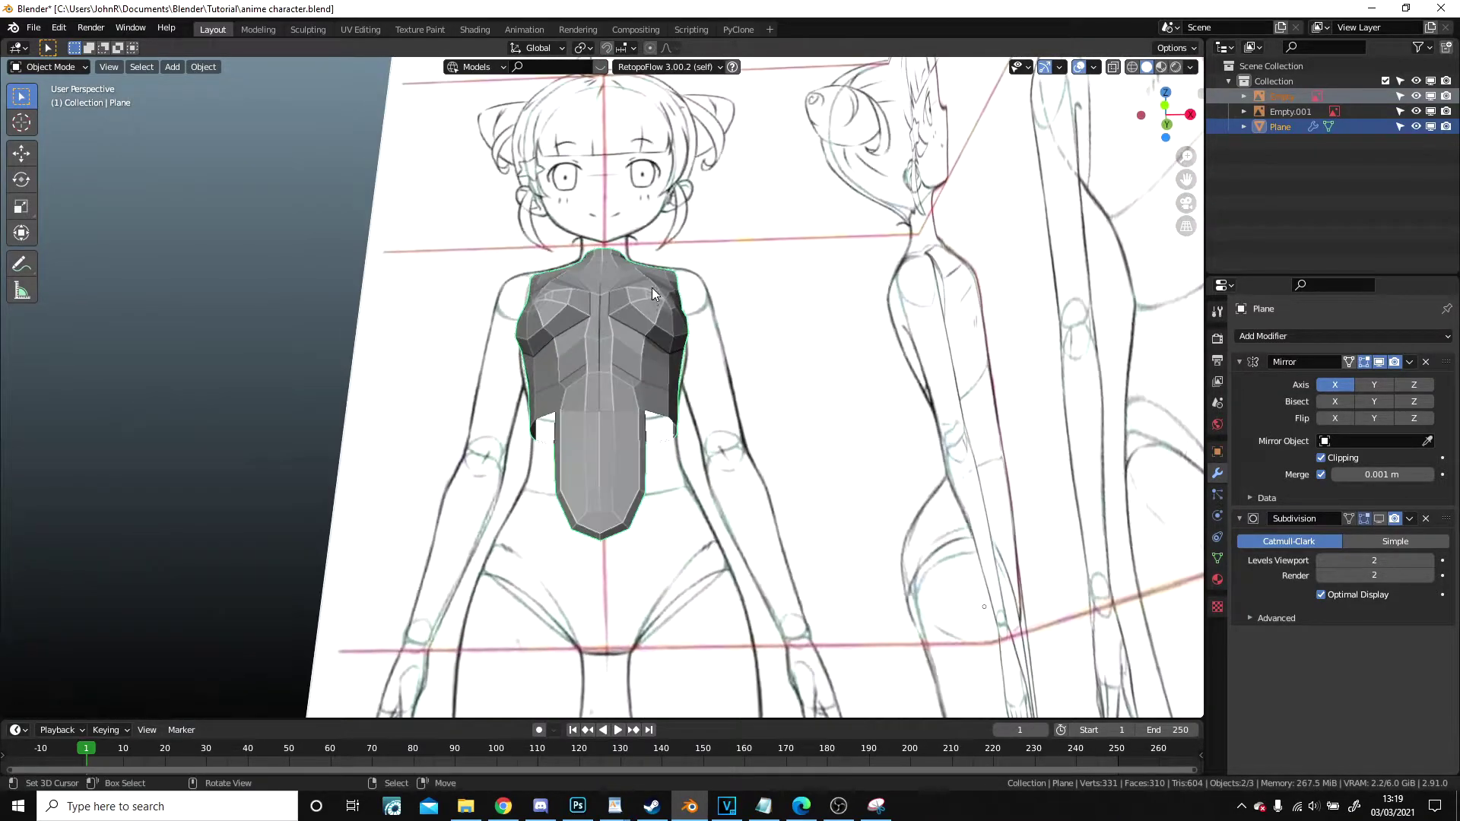
pyautogui.scroll(6, 650, 297)
pyautogui.press('Tab')
pyautogui.press('g')
pyautogui.press('g')
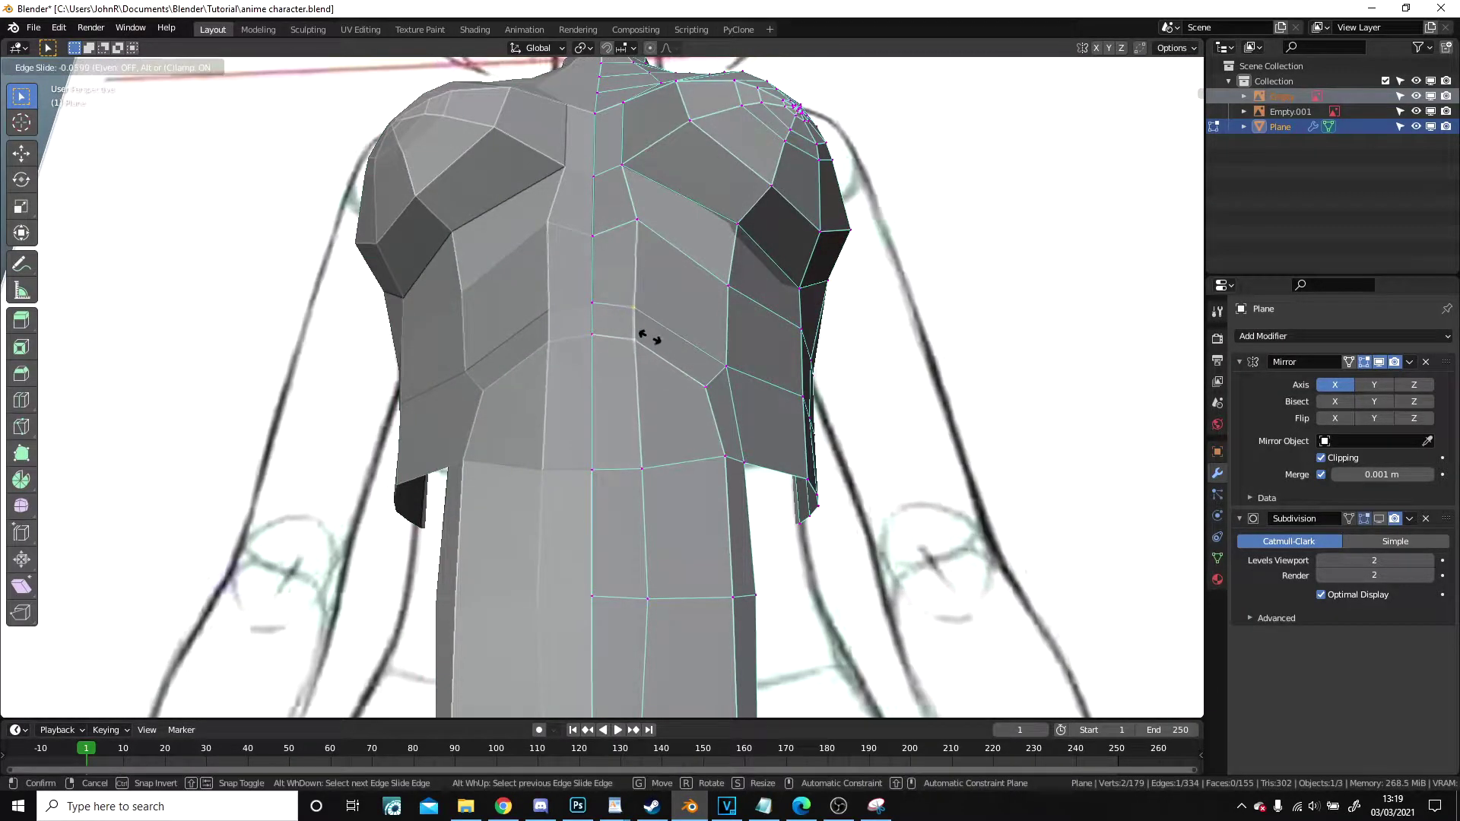
pyautogui.click(653, 337)
# - Try to add a vertical loop cut down the inner column beside the centre line
pyautogui.hotkey('ctrl', 'r')
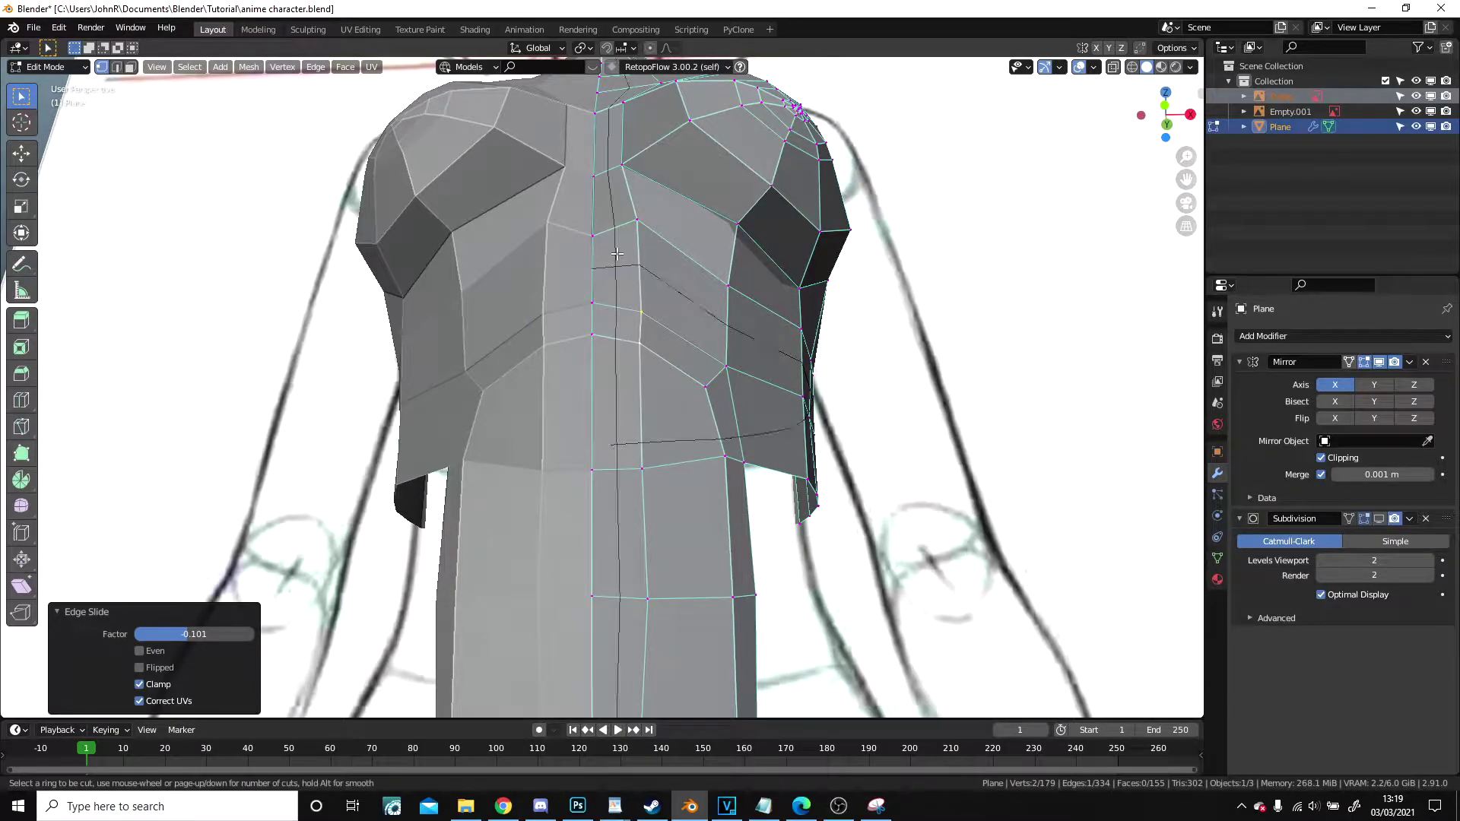
pyautogui.click(617, 261)
pyautogui.rightClick(617, 260)
pyautogui.scroll(-6, 672, 382)
pyautogui.scroll(4, 673, 381)
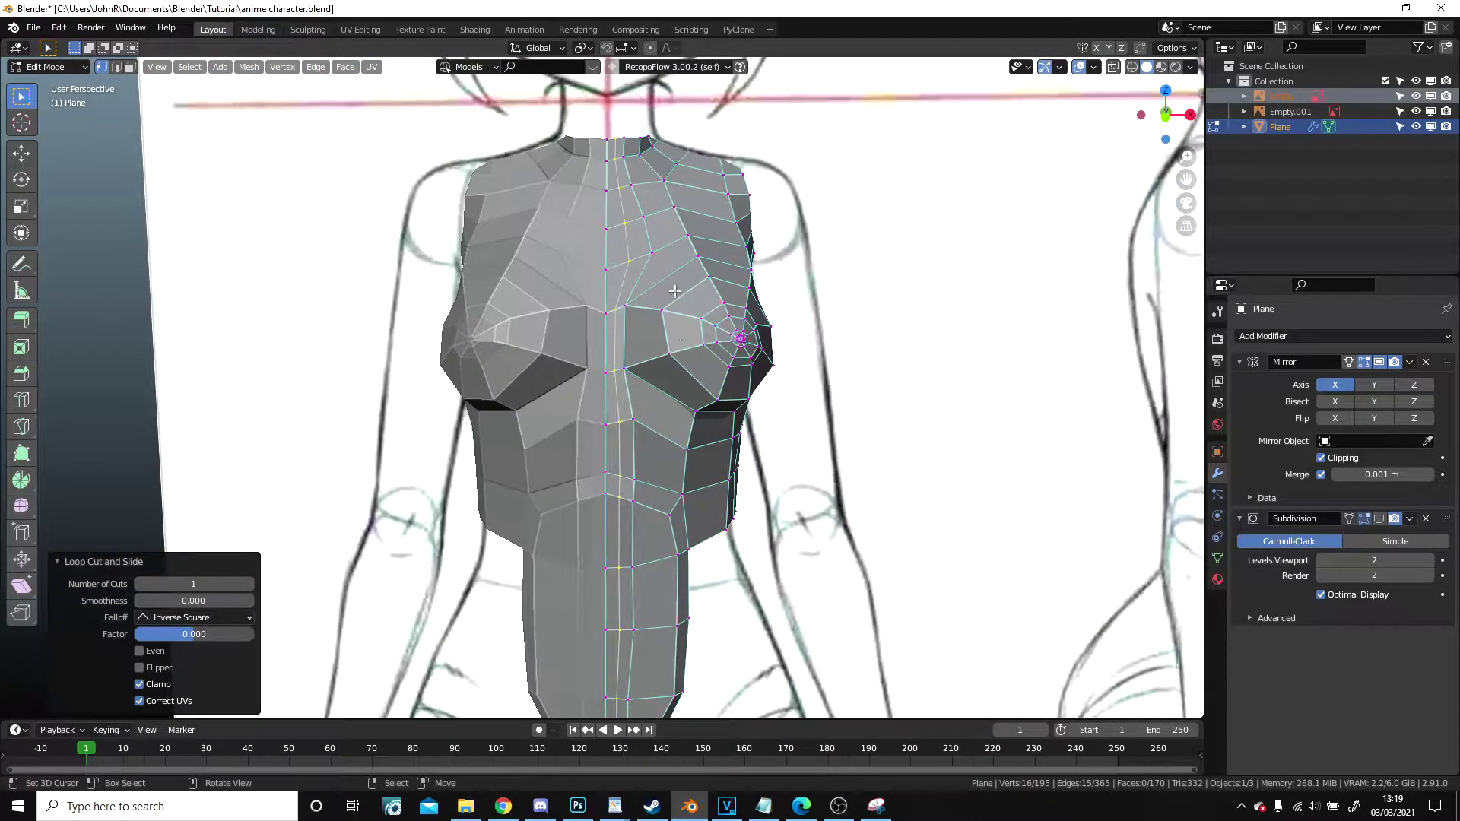
pyautogui.hotkey('ctrl', 'z')
# - In front wireframe view, add one centred horizontal loop cut across the belly strip's row just below the waist line
pyautogui.keyDown('shift'); pyautogui.moveTo(680, 346); pyautogui.dragTo(662, 217, button='middle'); pyautogui.keyUp('shift')
pyautogui.scroll(3, 662, 278)
pyautogui.moveTo(662, 278); pyautogui.dragTo(665, 250, button='middle')
pyautogui.press('KP_1')
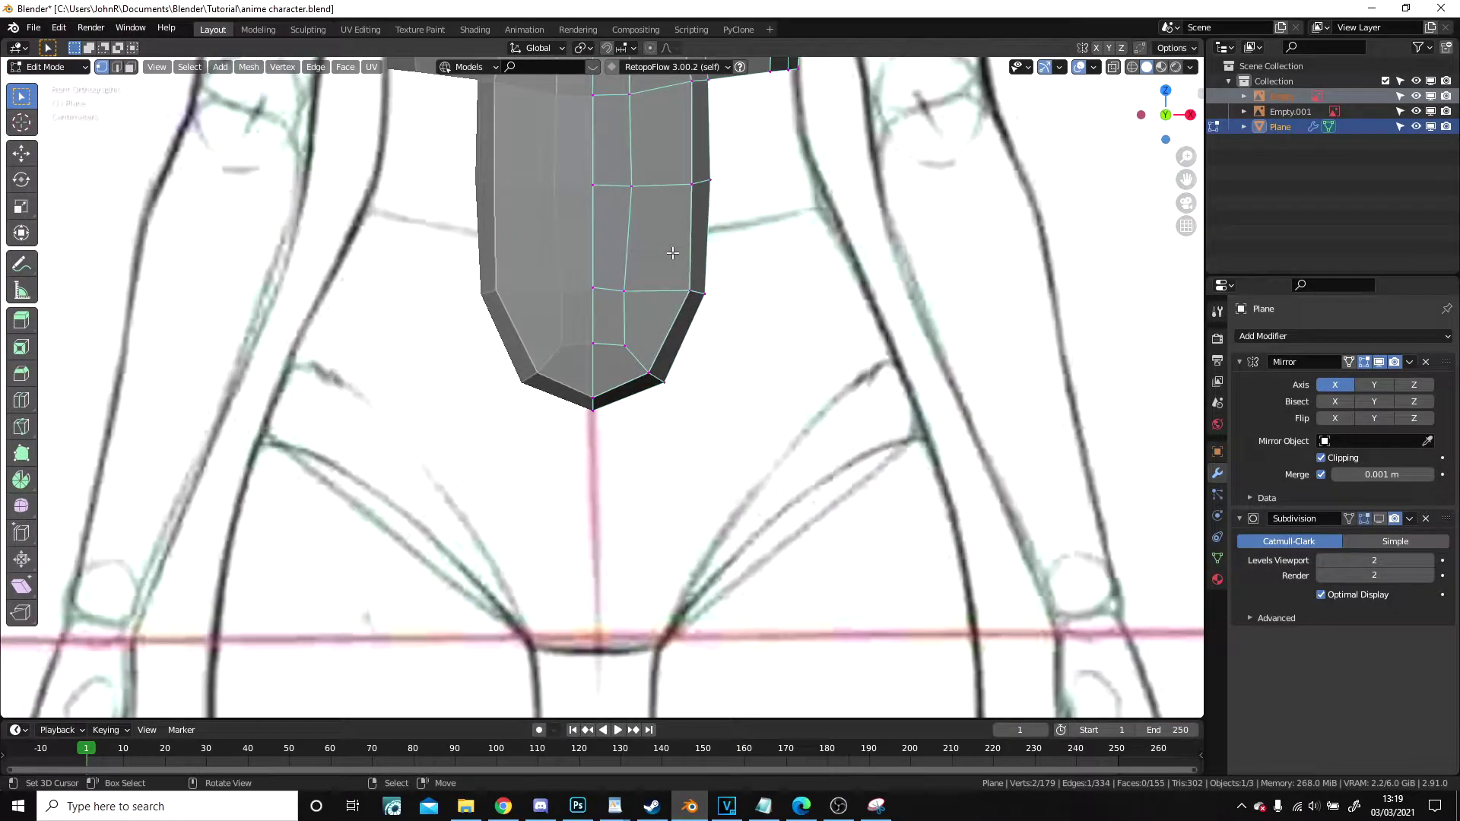
pyautogui.press('z')
pyautogui.click(508, 262)
pyautogui.keyDown('shift'); pyautogui.moveTo(551, 277); pyautogui.dragTo(539, 489, button='middle'); pyautogui.keyUp('shift')
pyautogui.scroll(3, 587, 395)
pyautogui.keyDown('shift'); pyautogui.moveTo(587, 395); pyautogui.dragTo(626, 320, button='middle'); pyautogui.keyUp('shift')
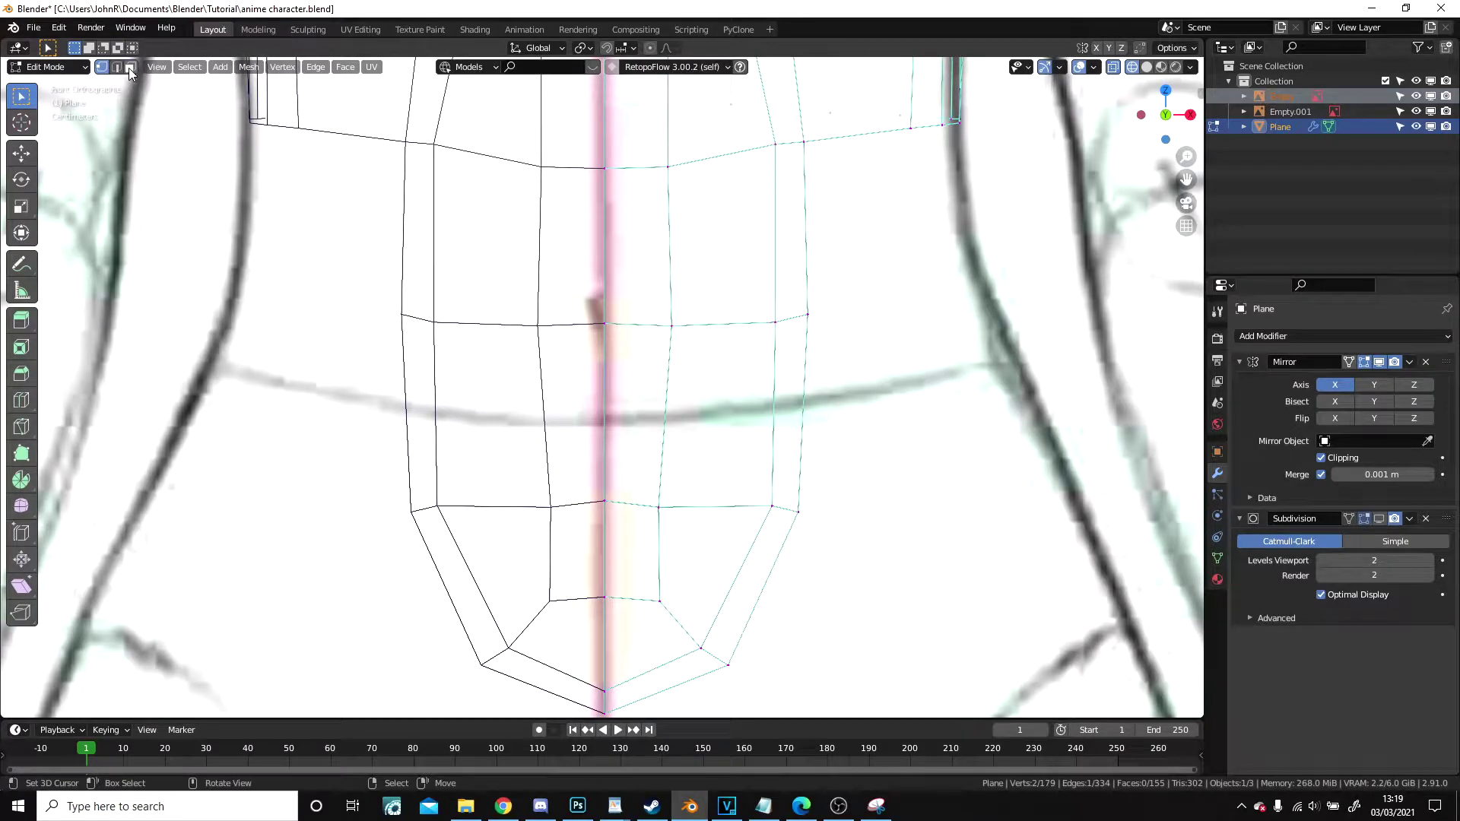
pyautogui.scroll(-1, 624, 279)
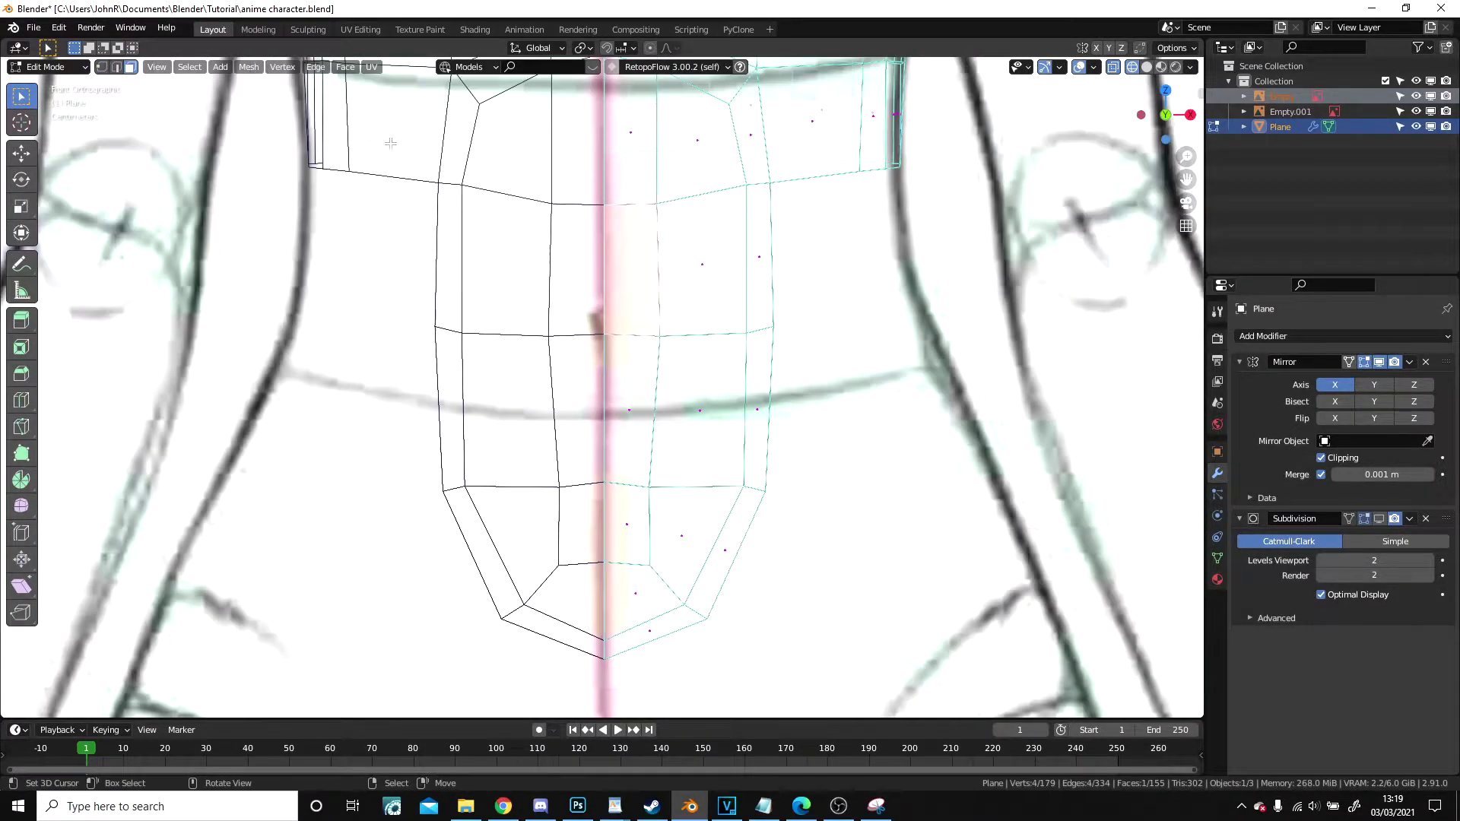
pyautogui.hotkey('ctrl', 'r')
pyautogui.click(760, 268)
pyautogui.rightClick(760, 268)
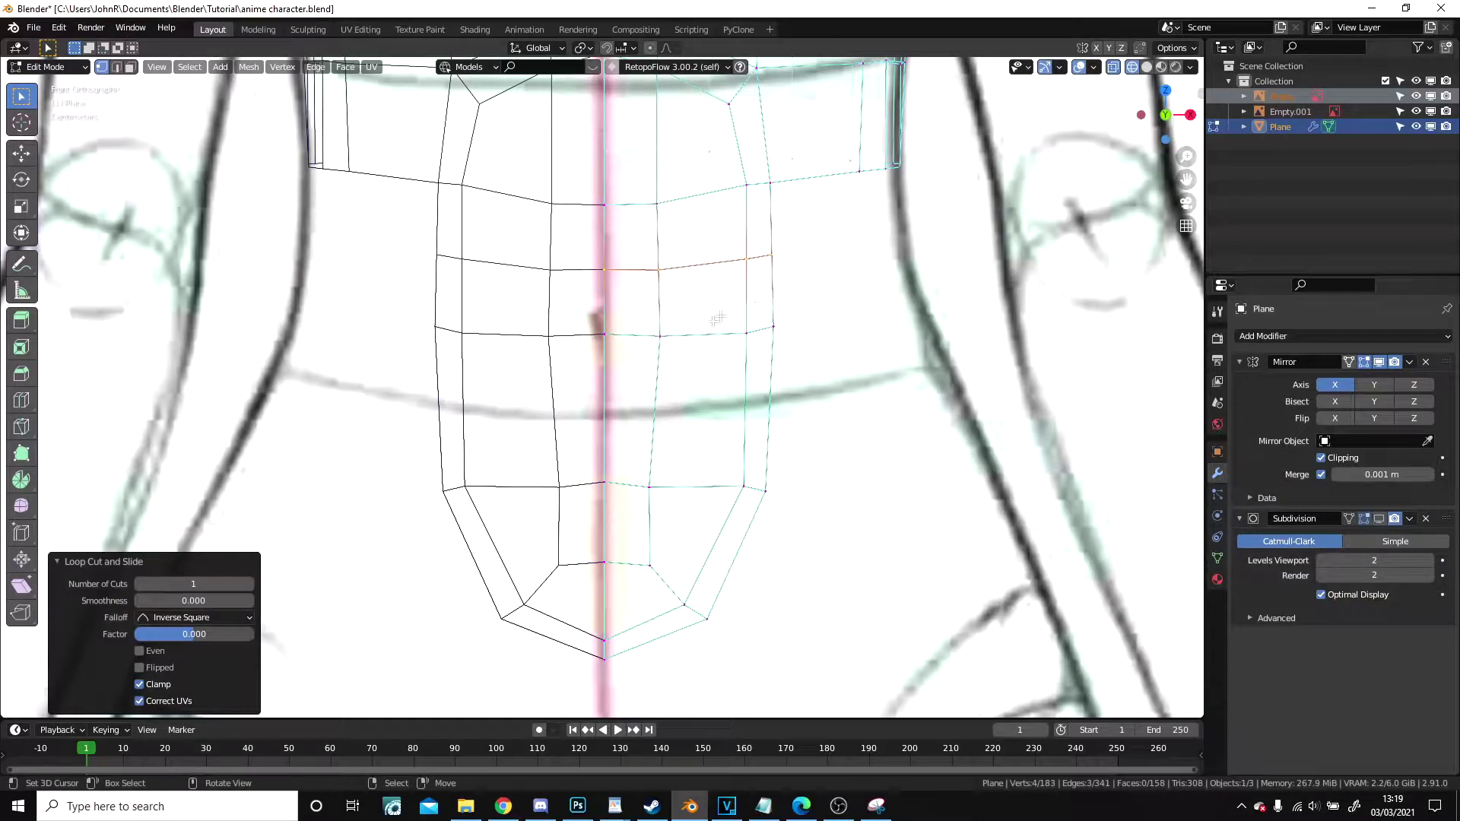
# - Slide the strip's row beneath the new loop down to just above the hip guide line
pyautogui.keyDown('alt'); pyautogui.click(699, 333); pyautogui.keyUp('alt')
pyautogui.press('g')
pyautogui.press('g')
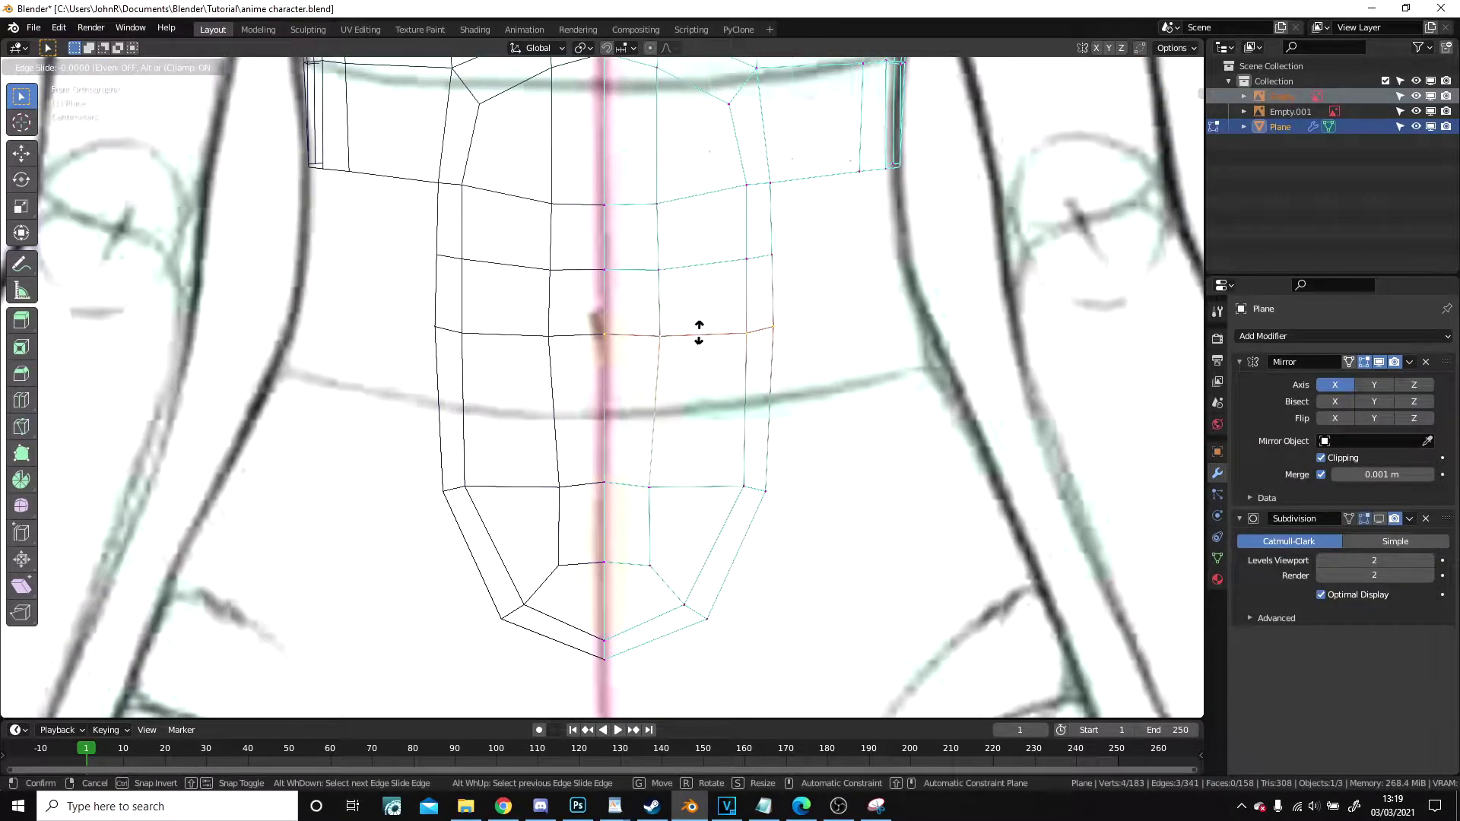
pyautogui.click(701, 375)
# - Try to slide the new loop's outer vertex down along the strip's side edge
pyautogui.rightClick(707, 269)
pyautogui.hotkey('shift', 'v')
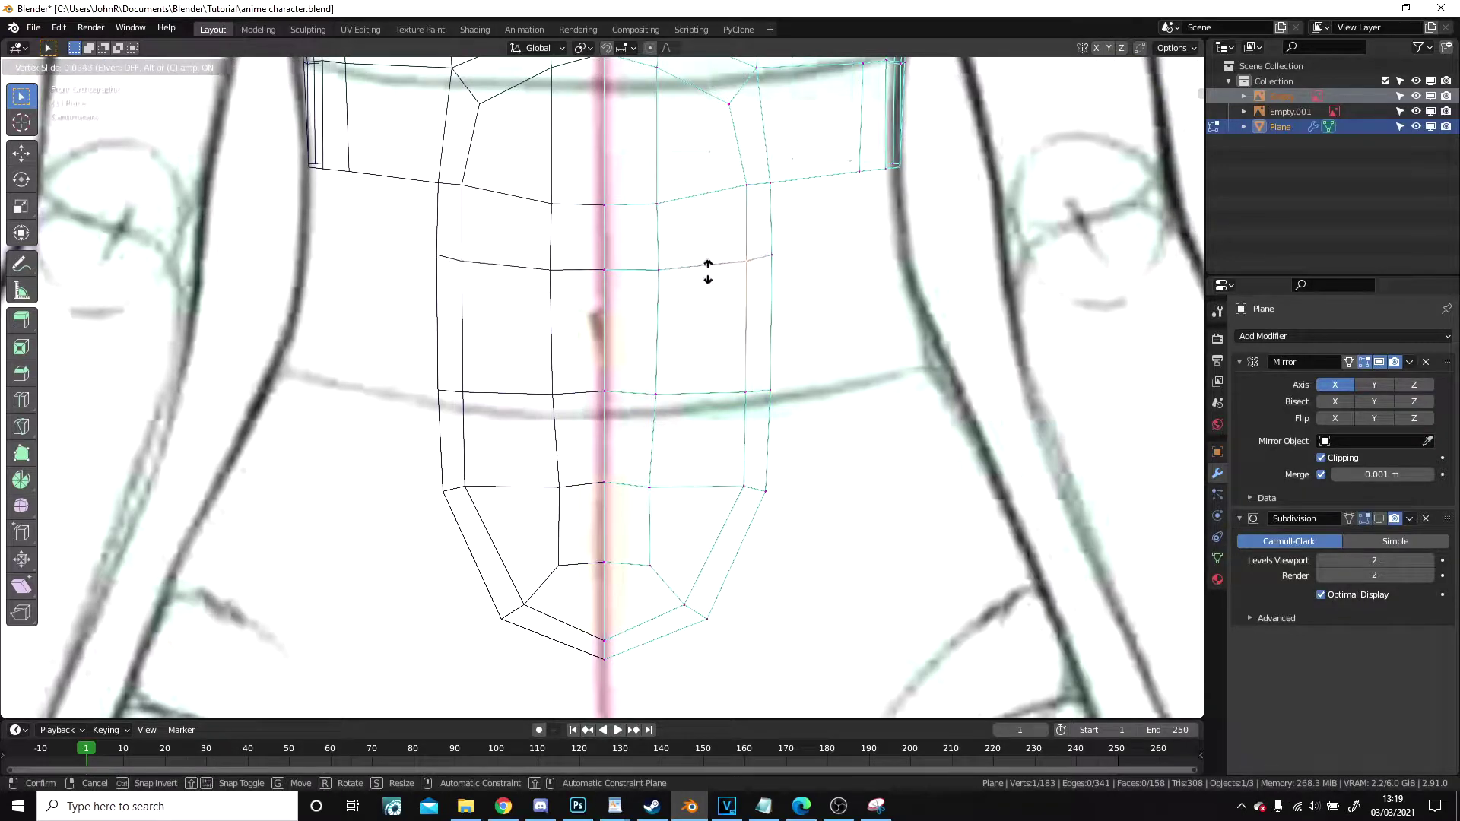
pyautogui.click(710, 291)
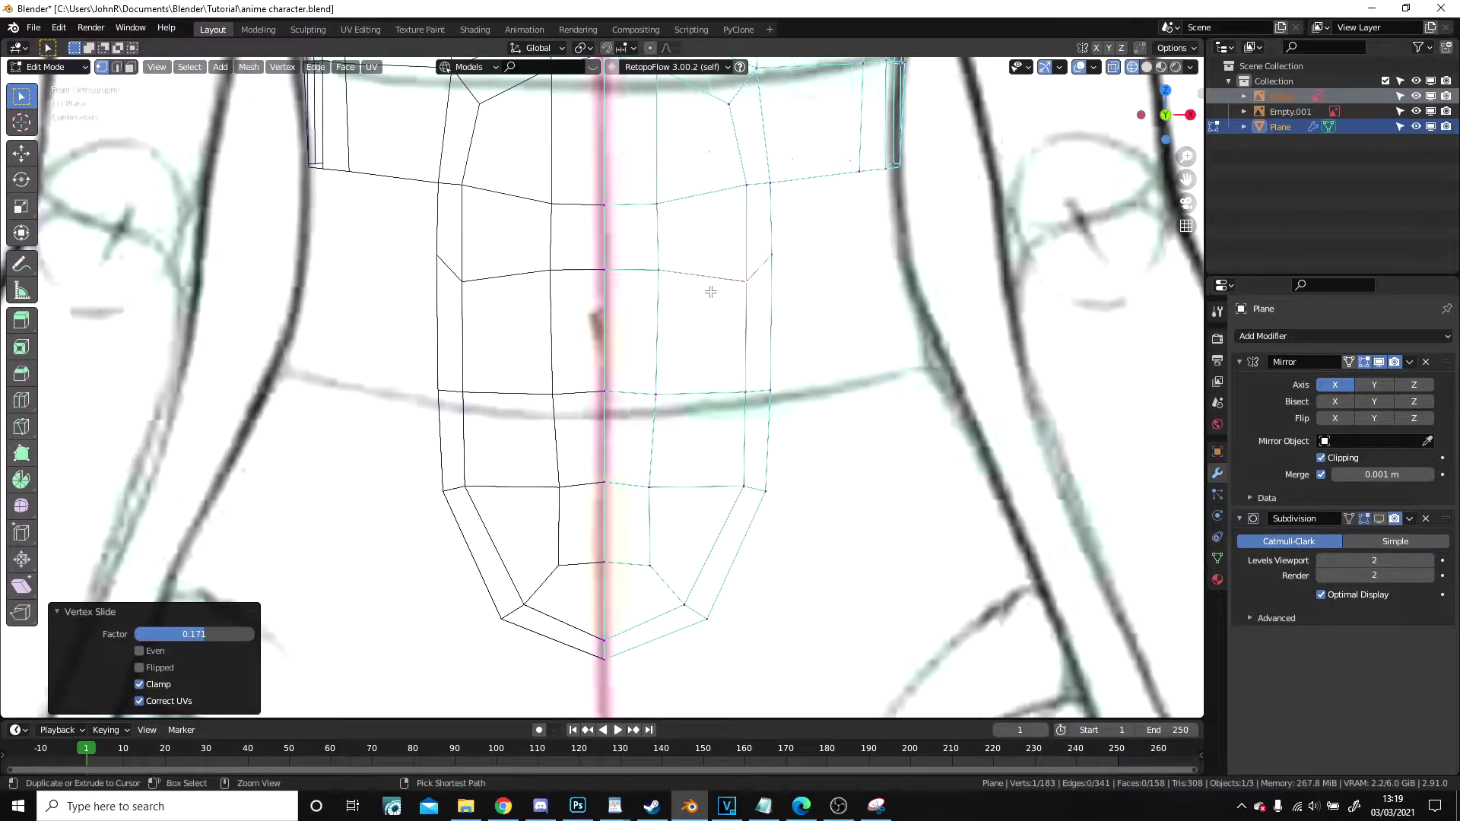
pyautogui.hotkey('ctrl', 'z')
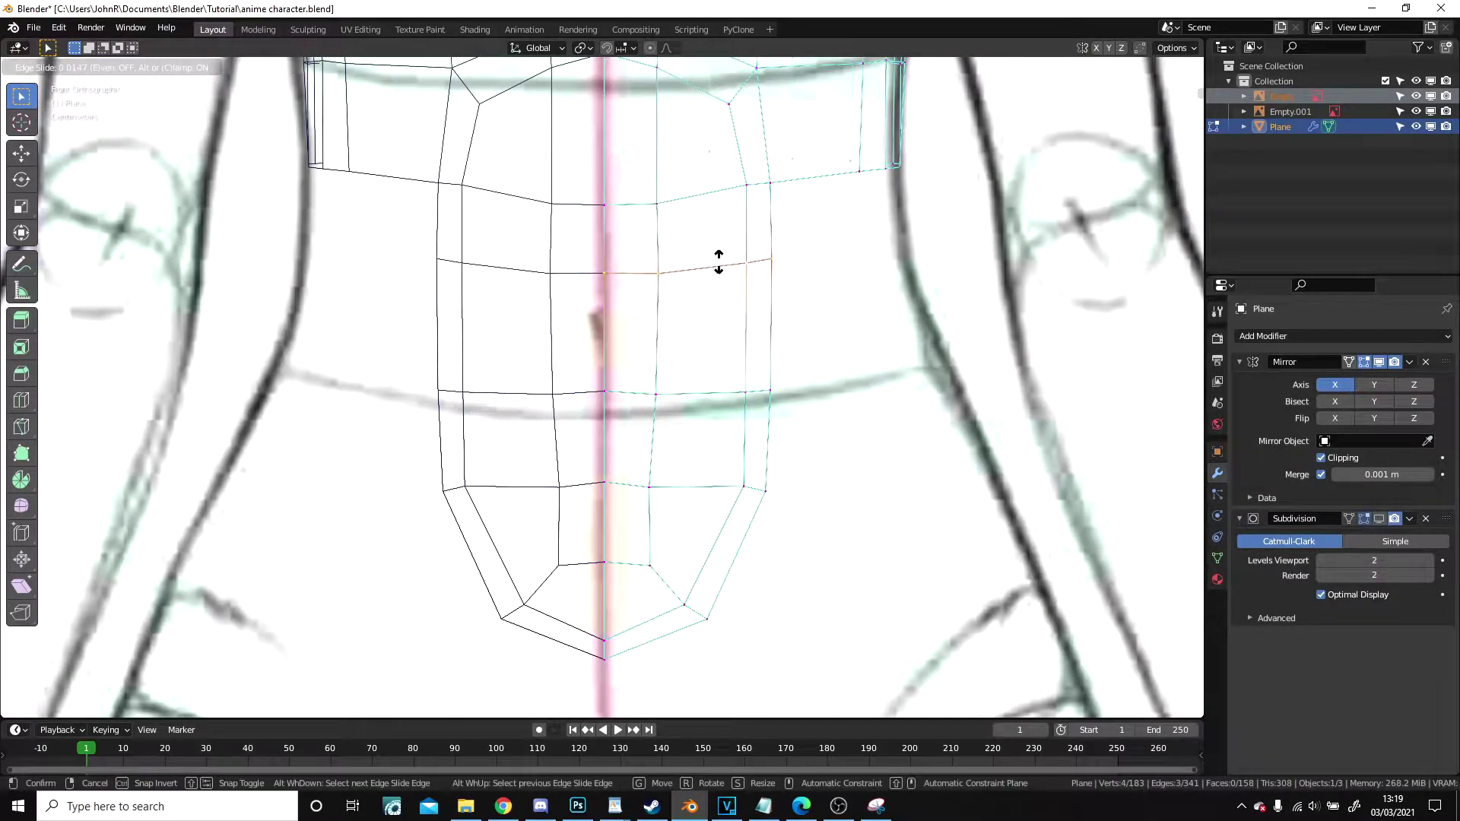
# - Slide the new loop slightly down and the two rows beneath it slightly up to even out the spacing
pyautogui.click(718, 263)
pyautogui.keyDown('alt'); pyautogui.click(722, 370); pyautogui.keyUp('alt')
pyautogui.press('g')
pyautogui.press('g')
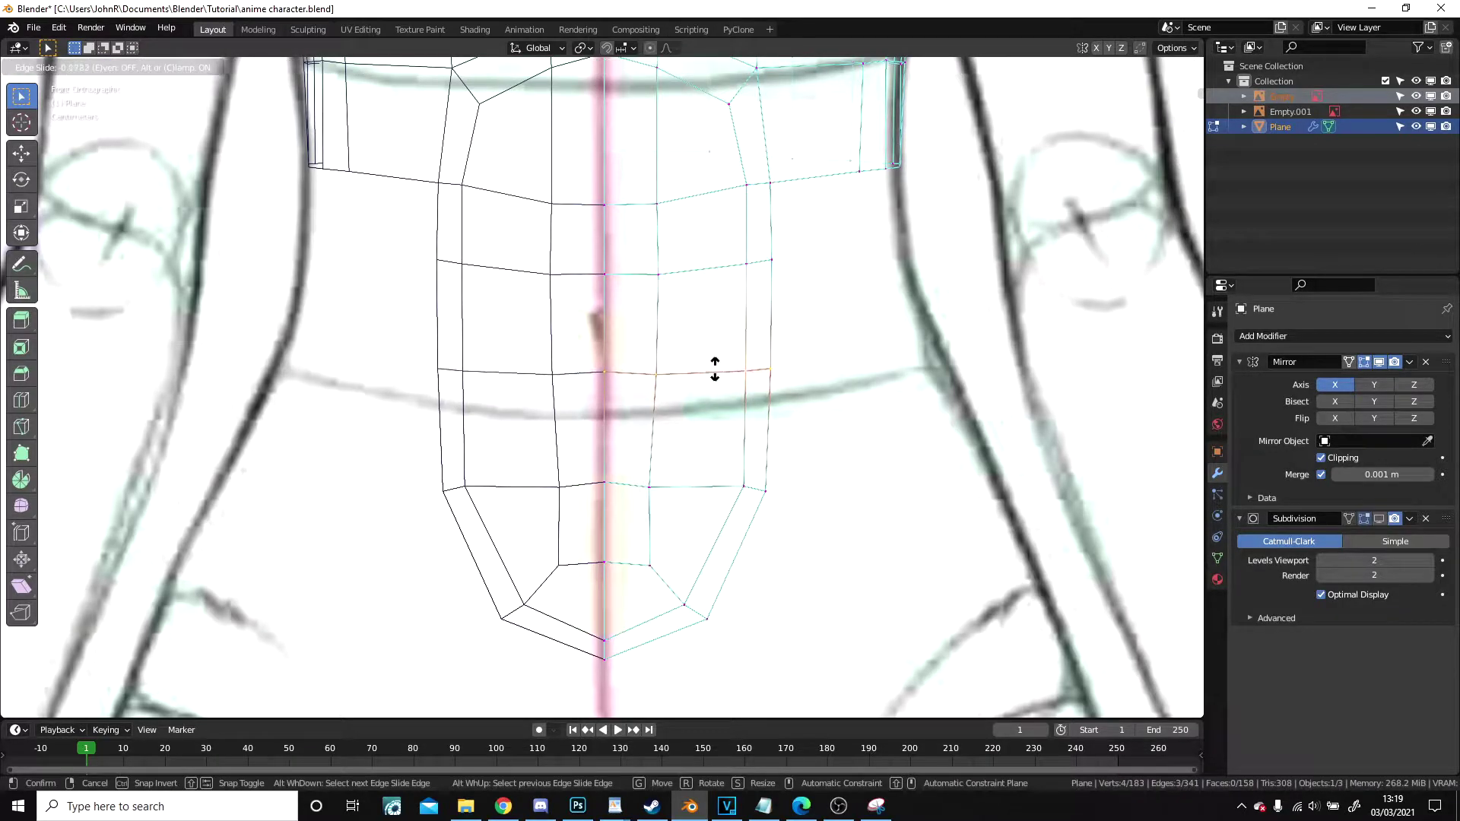
pyautogui.click(715, 370)
pyautogui.keyDown('alt'); pyautogui.click(709, 468); pyautogui.keyUp('alt')
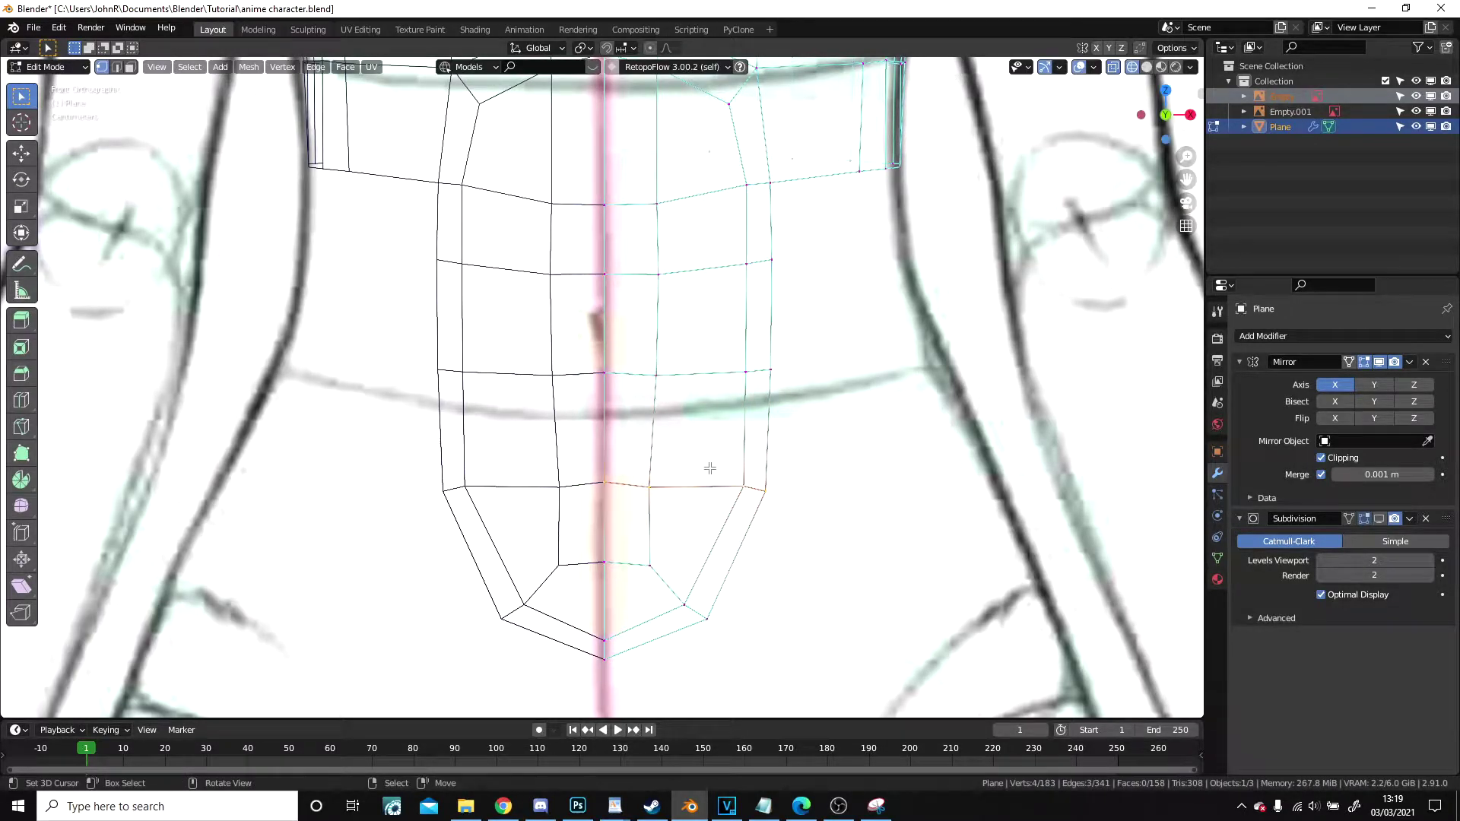
pyautogui.press('g')
pyautogui.press('g')
pyautogui.click(712, 461)
pyautogui.scroll(-2, 713, 457)
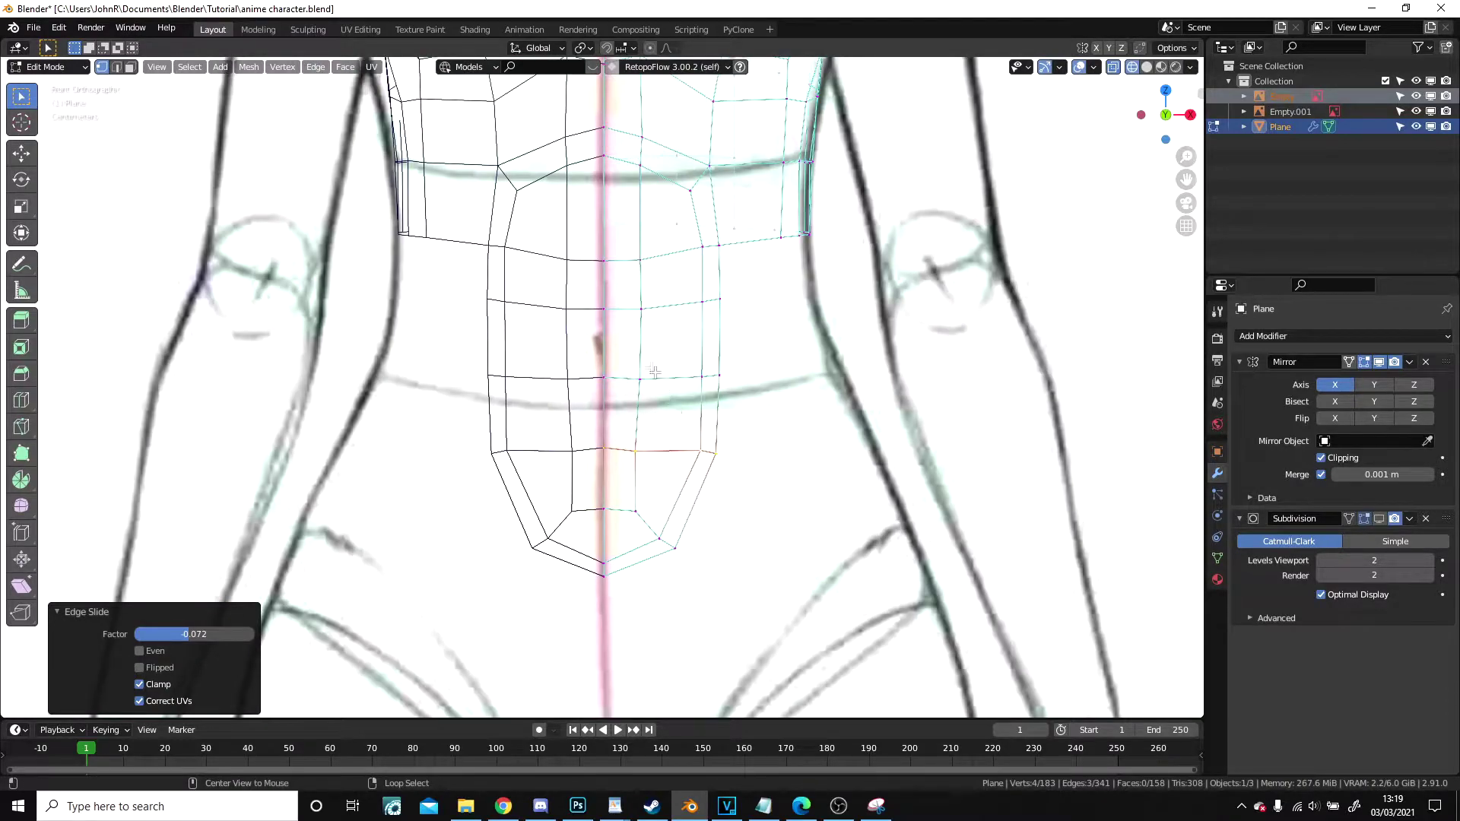
pyautogui.hotkey('alt', 'a')
pyautogui.scroll(3, 616, 346)
pyautogui.click(131, 70)
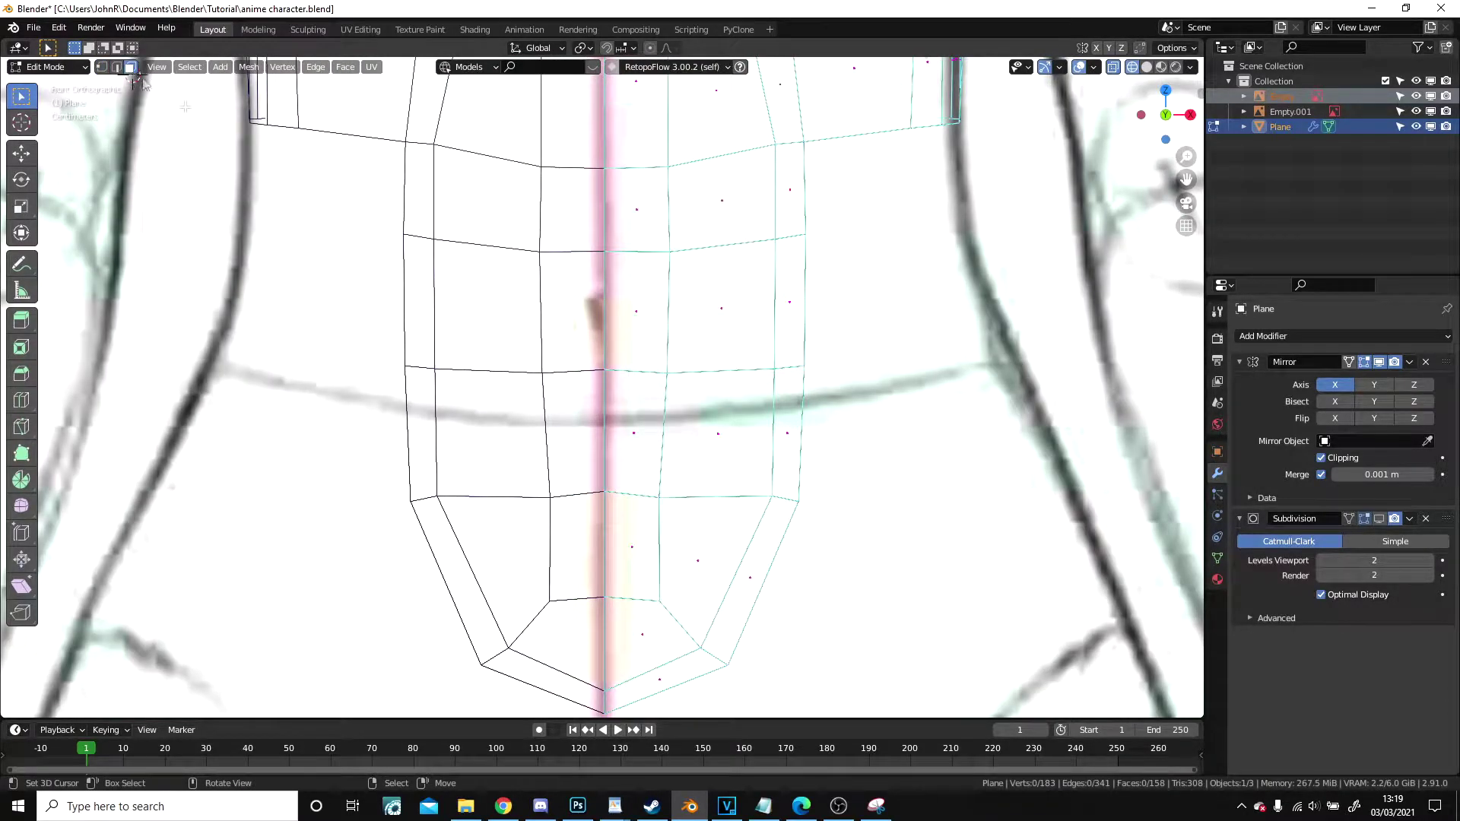
pyautogui.press('i')
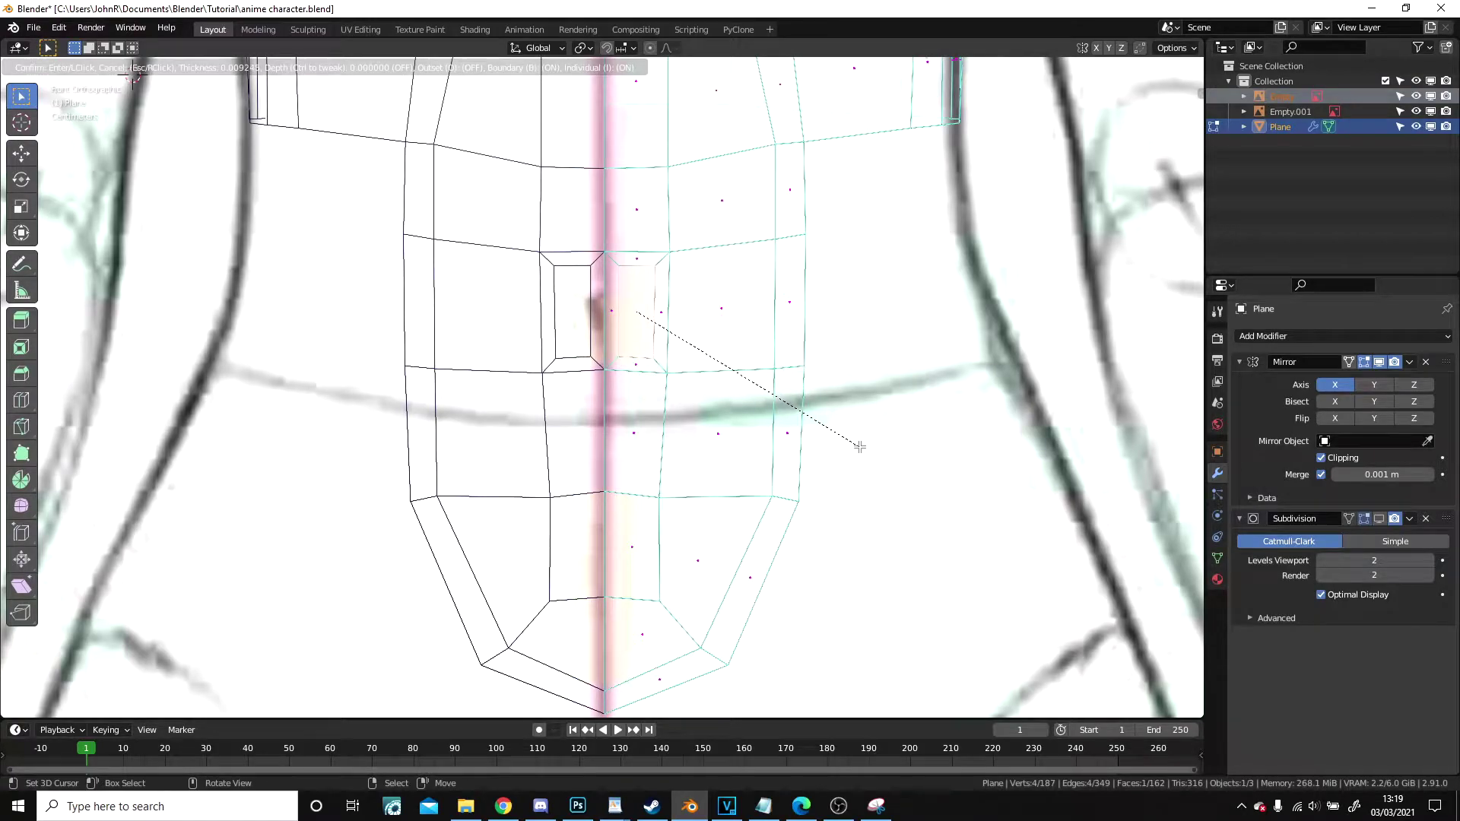
pyautogui.rightClick(859, 447)
pyautogui.hotkey('ctrl', 'i')
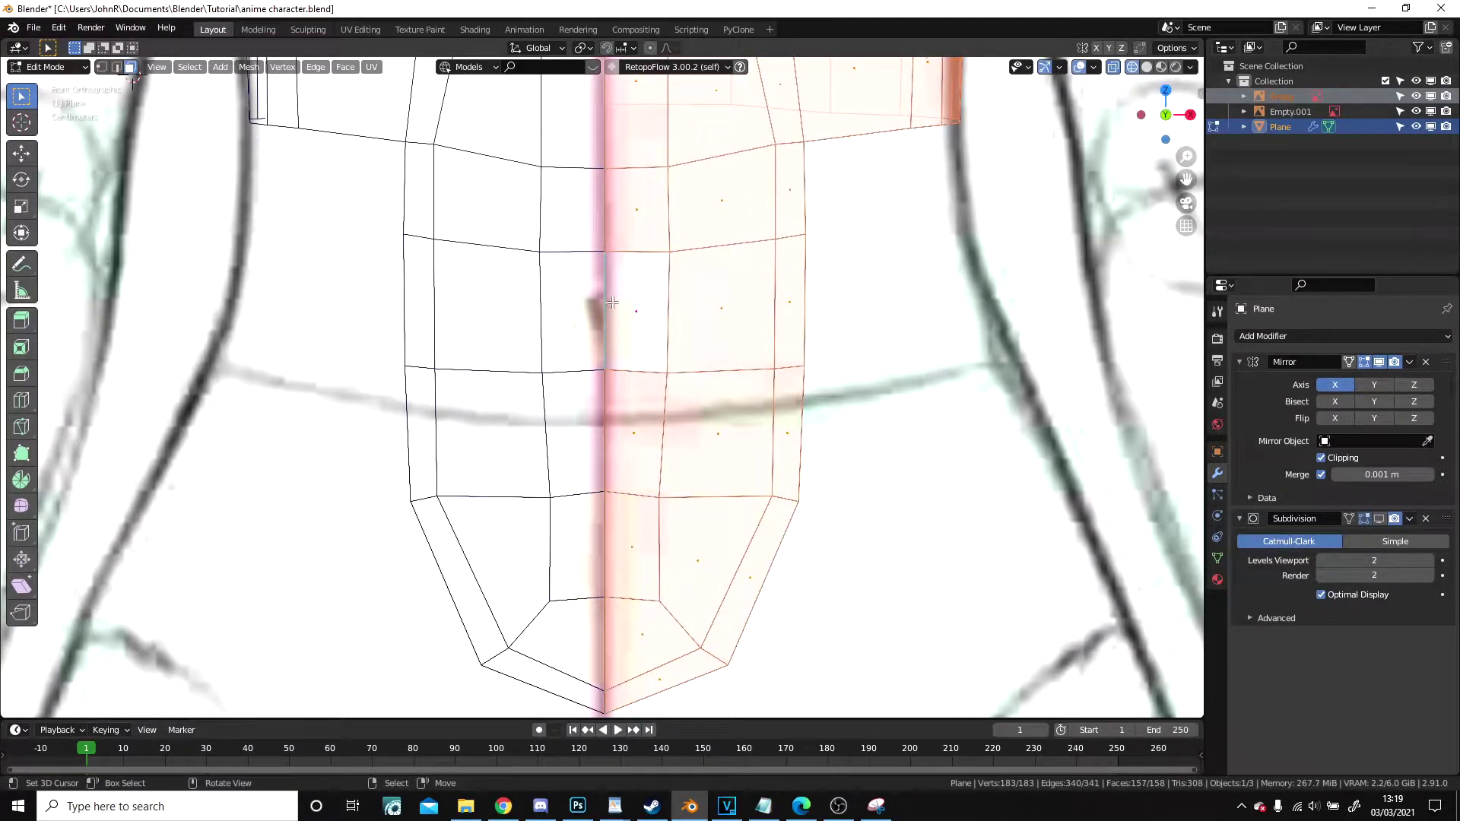
# - Select the face at the navel beside the centre line and enlarge it slightly
pyautogui.moveTo(613, 303); pyautogui.dragTo(617, 303)
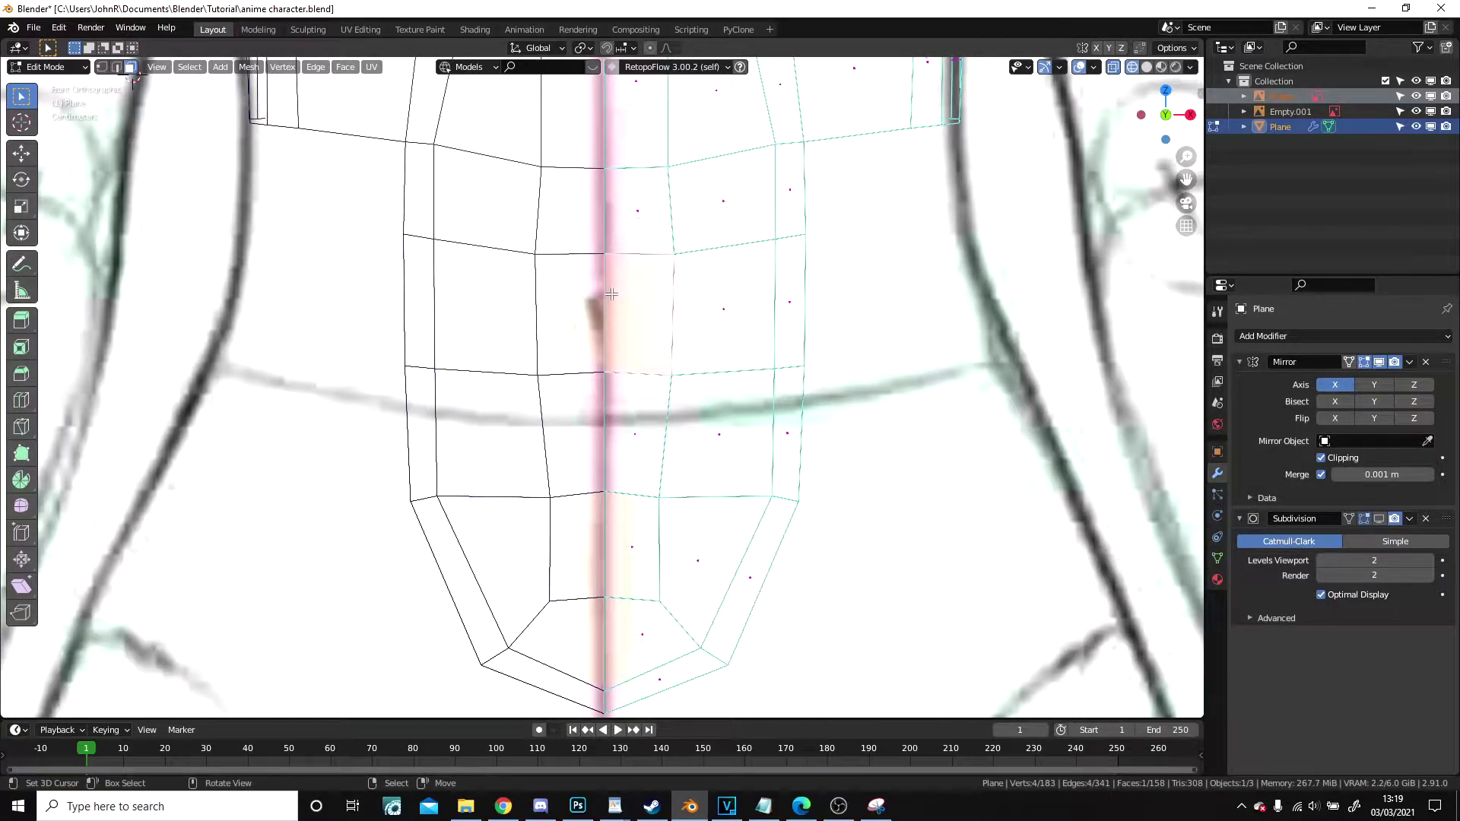
pyautogui.scroll(2, 613, 295)
pyautogui.scroll(-3, 639, 265)
pyautogui.scroll(3, 617, 302)
pyautogui.scroll(-6, 560, 264)
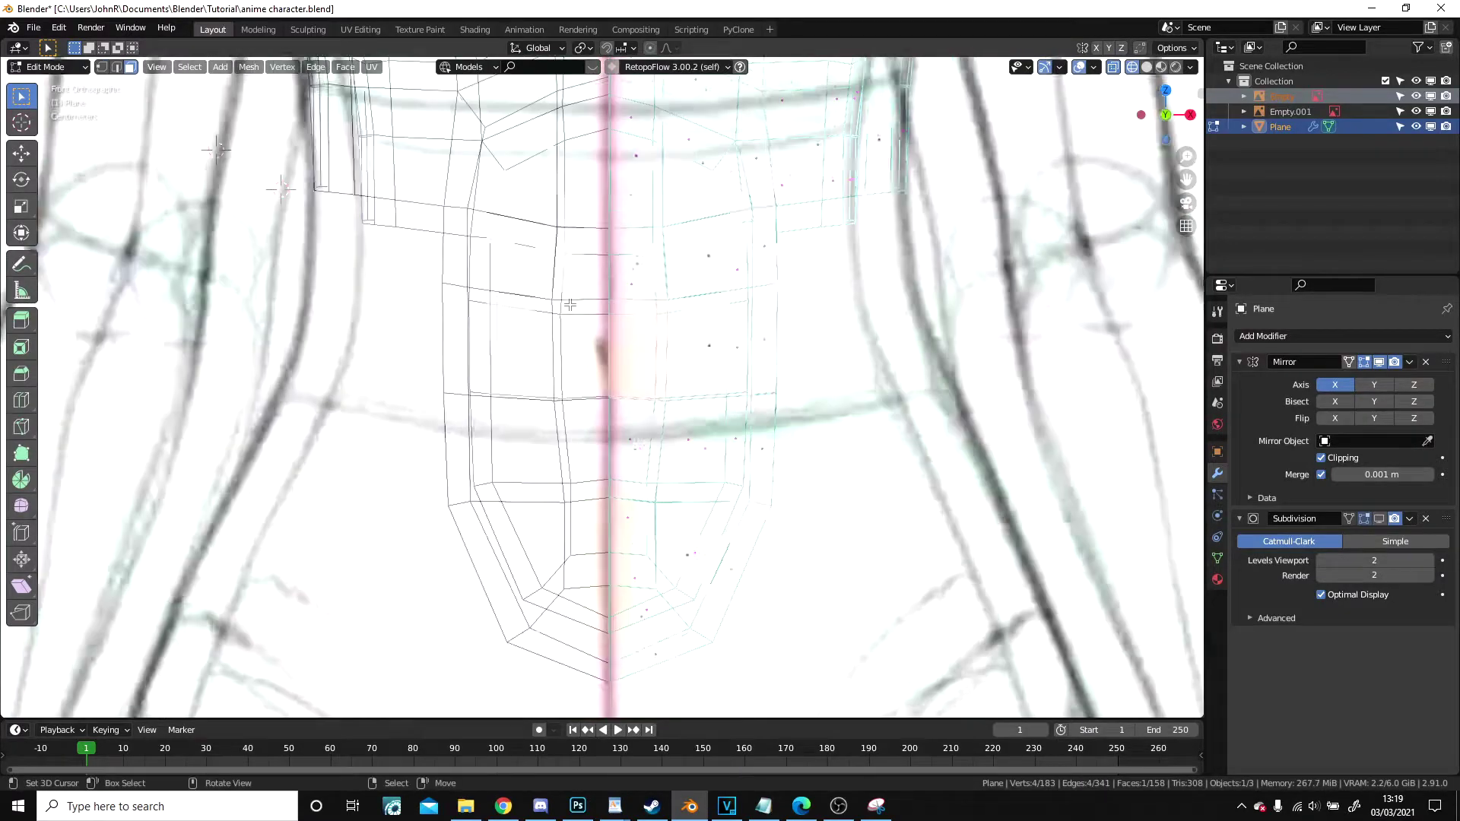
# - Try to extrude a vertex sideways from the belly strip's outer edge
pyautogui.press('Tab')
pyautogui.press('z')
pyautogui.moveTo(700, 422)
pyautogui.keyDown('shift'); pyautogui.mouseDown(button='middle')
pyautogui.moveTo(701, 408)
pyautogui.moveTo(556, 353)
pyautogui.moveTo(561, 409)
pyautogui.moveTo(685, 274)
pyautogui.moveTo(687, 209)
pyautogui.moveTo(783, 332)
pyautogui.moveTo(731, 359)
pyautogui.moveTo(691, 351)
pyautogui.mouseUp(button='middle'); pyautogui.keyUp('shift')
pyautogui.scroll(4, 768, 408)
pyautogui.press('Tab')
pyautogui.click(99, 68)
pyautogui.rightClick(639, 337)
pyautogui.press('e')
pyautogui.click(772, 368)
pyautogui.hotkey('ctrl', 'z')
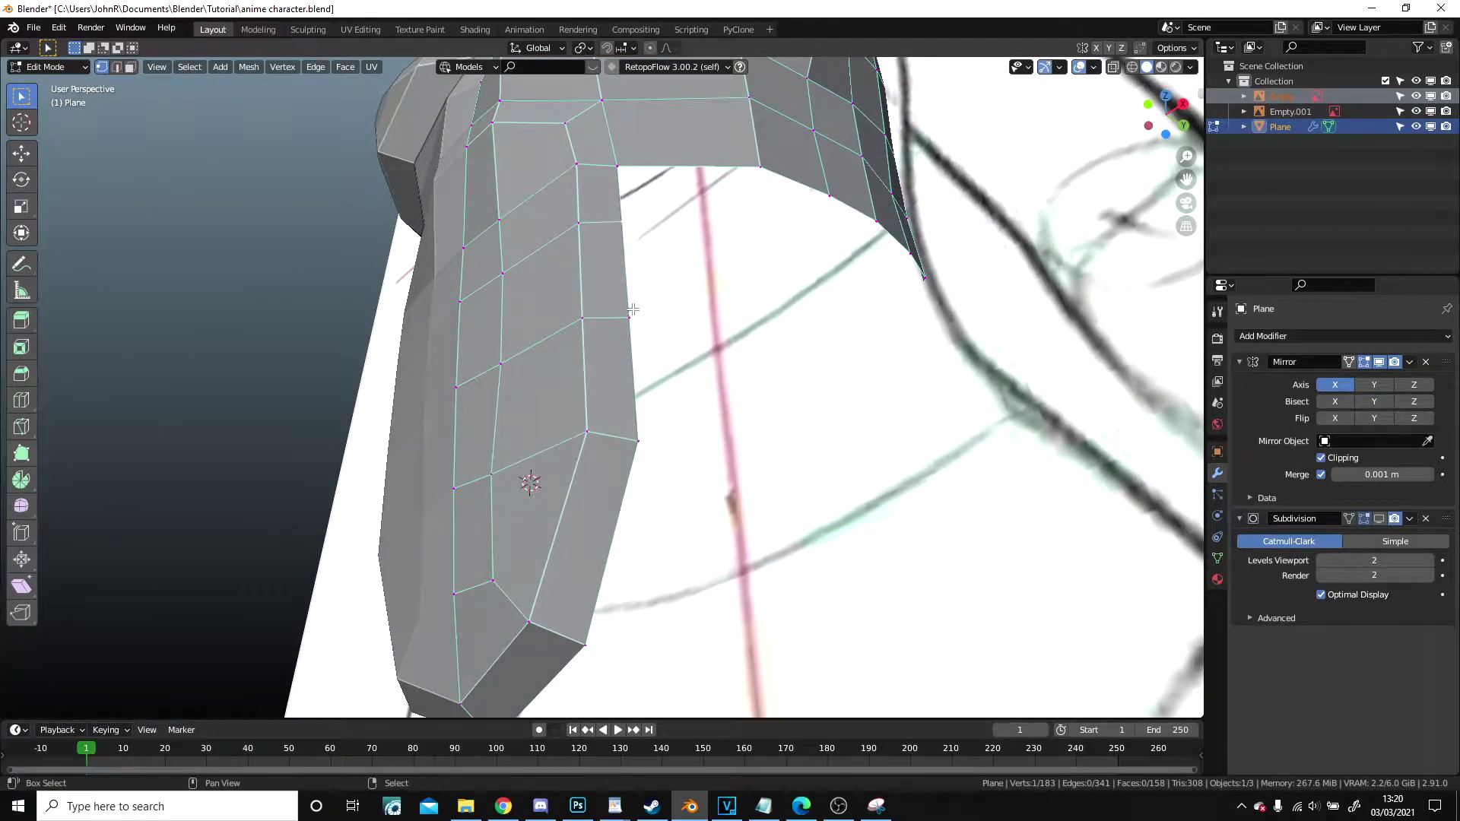
# - Extrude the strip's upper outer edge sideways below the waist and fill the gap up to the waist line
pyautogui.scroll(-2, 654, 445)
pyautogui.moveTo(655, 445); pyautogui.dragTo(625, 219, button='middle')
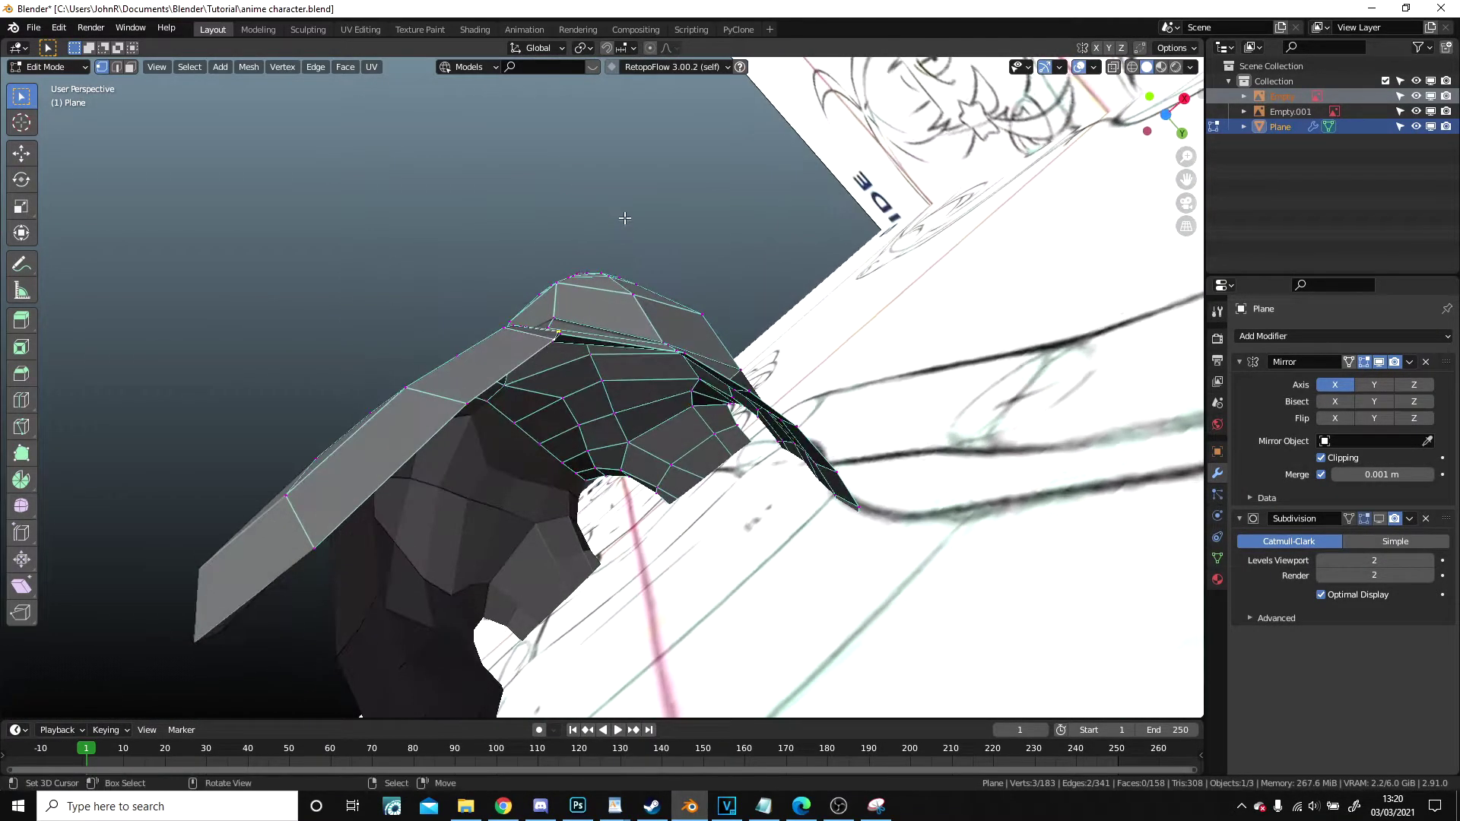
pyautogui.click(775, 287)
pyautogui.moveTo(775, 286); pyautogui.dragTo(750, 440, button='middle')
pyautogui.rightClick(539, 217)
pyautogui.keyDown('shift'); pyautogui.rightClick(541, 130); pyautogui.keyUp('shift')
pyautogui.scroll(-1, 541, 129)
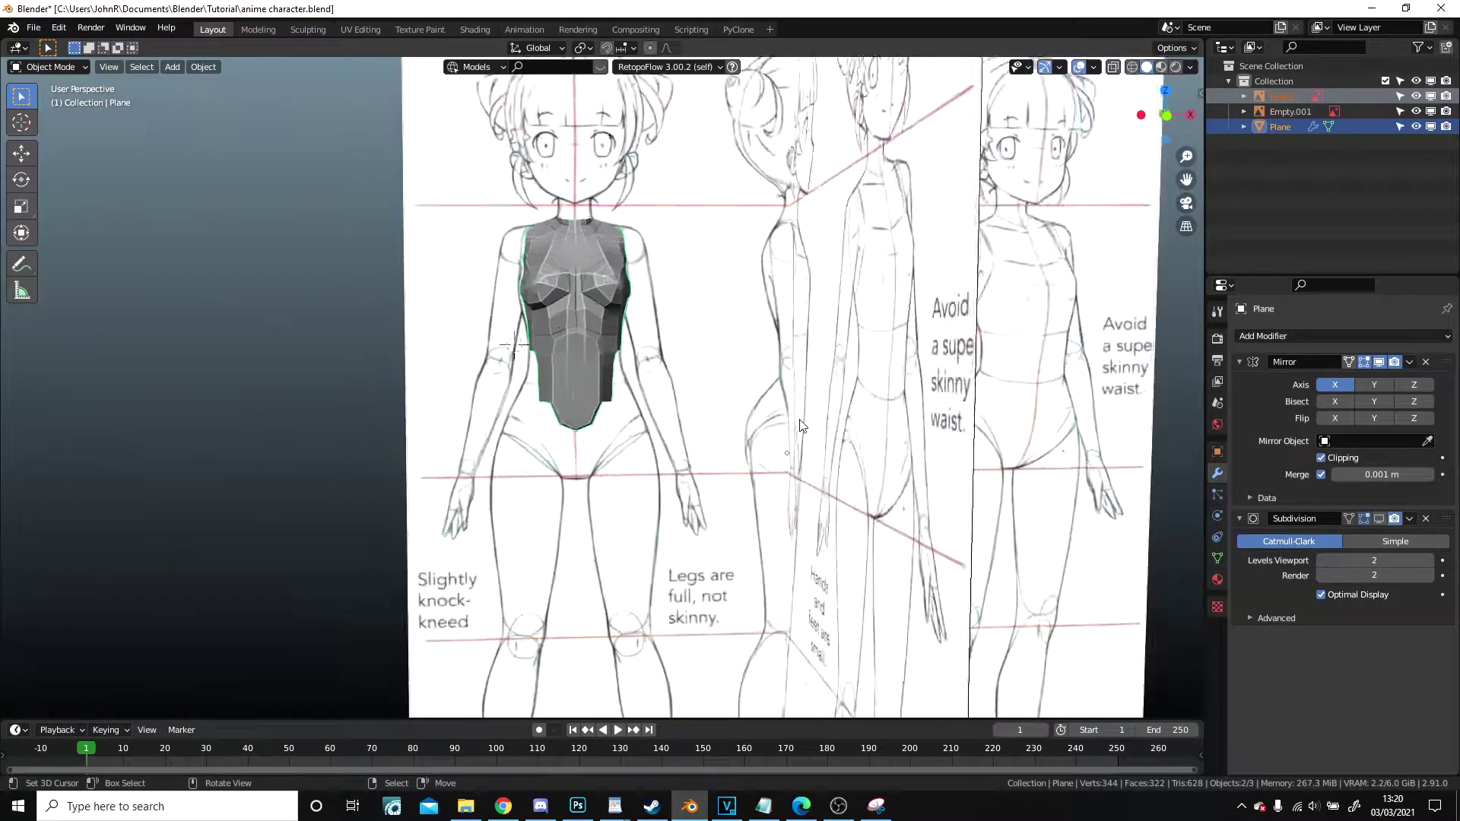
# - Move the protruding vertices at the upper front of the belly strip inward to smooth the abdomen's profile
pyautogui.moveTo(800, 426); pyautogui.dragTo(800, 325, button='middle')
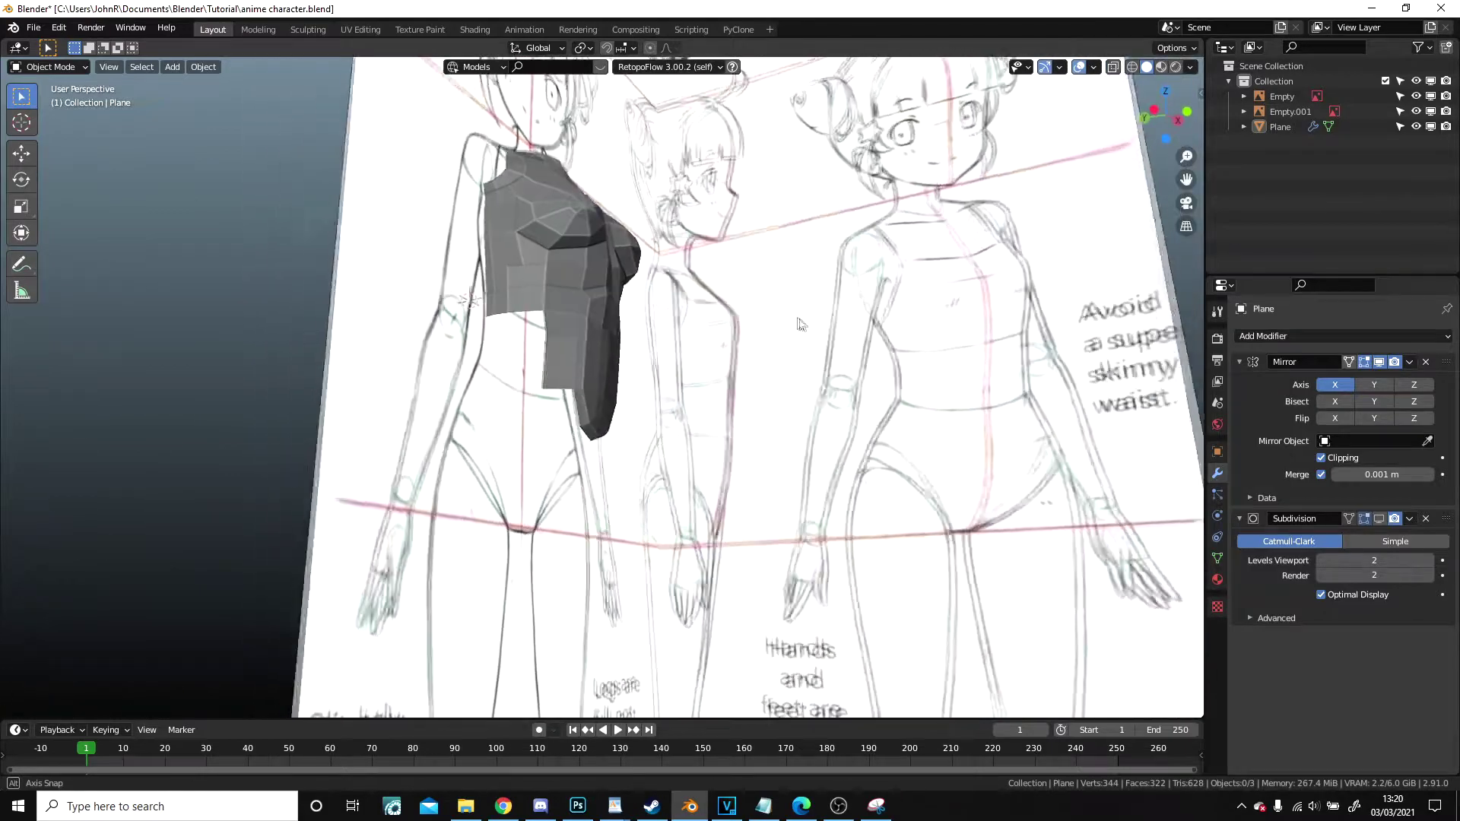
pyautogui.press('Tab')
pyautogui.scroll(8, 592, 363)
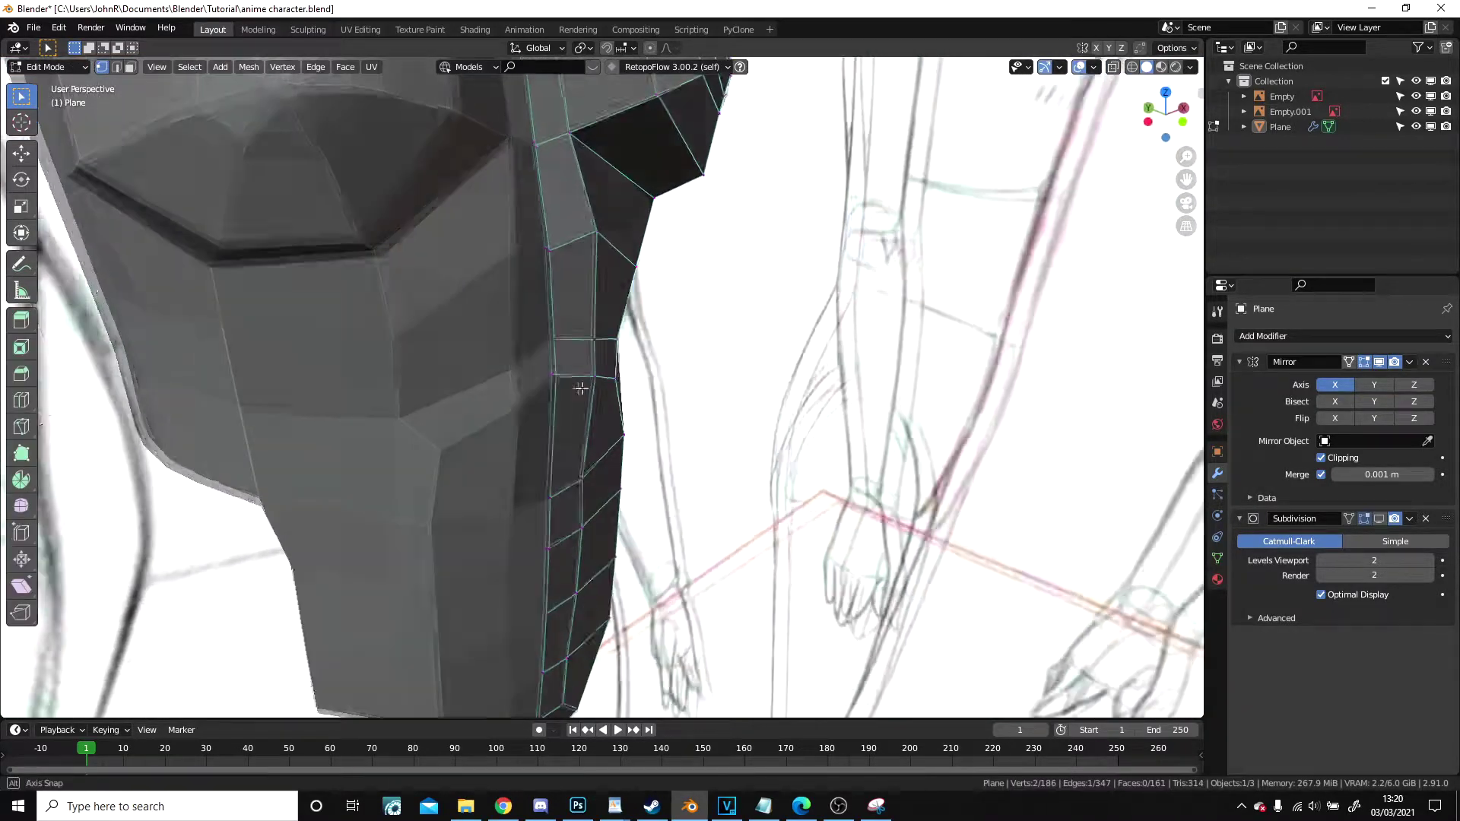
pyautogui.moveTo(580, 388); pyautogui.dragTo(459, 351, button='middle')
pyautogui.press('g')
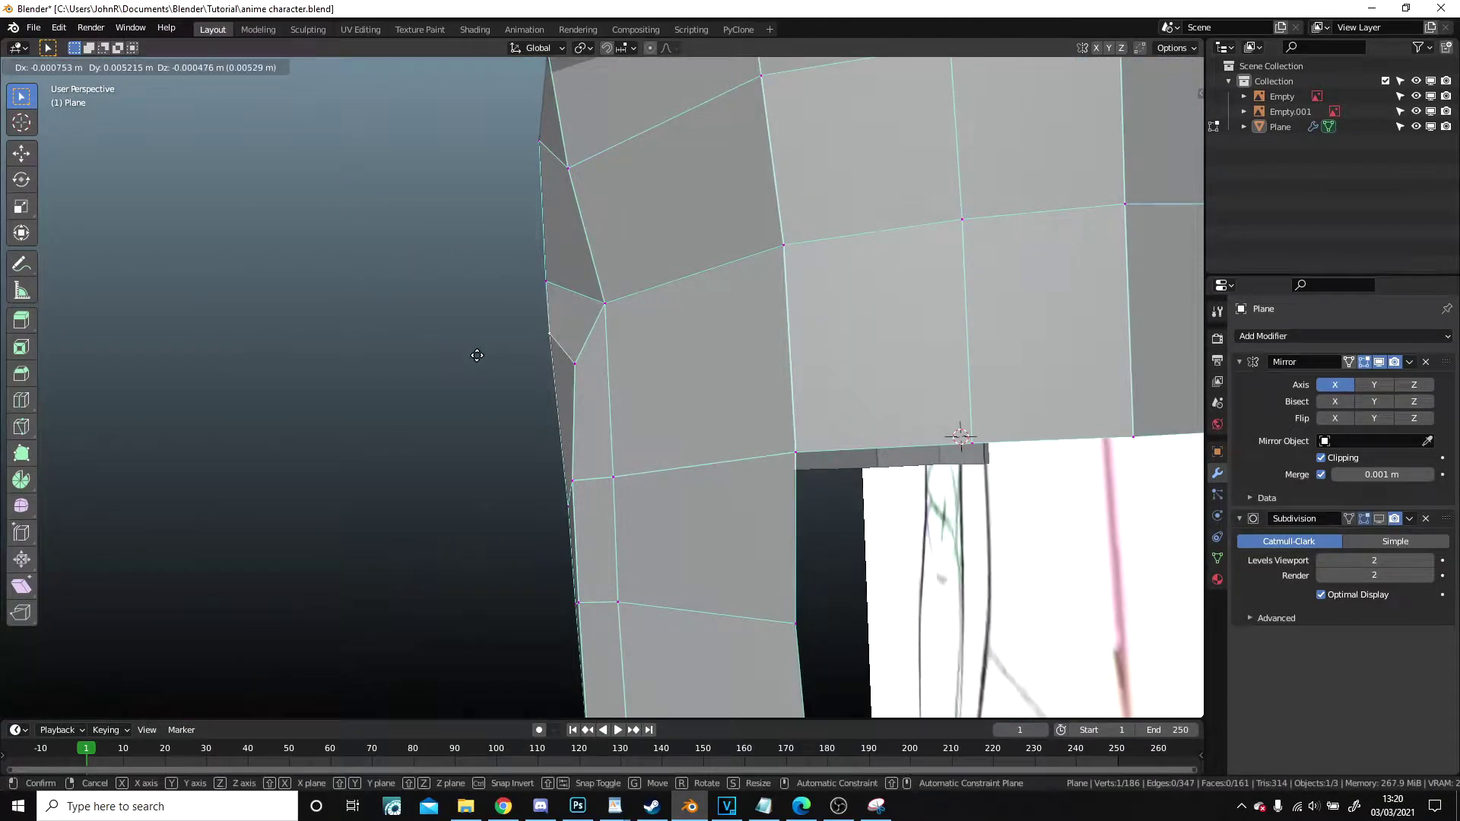
pyautogui.click(492, 355)
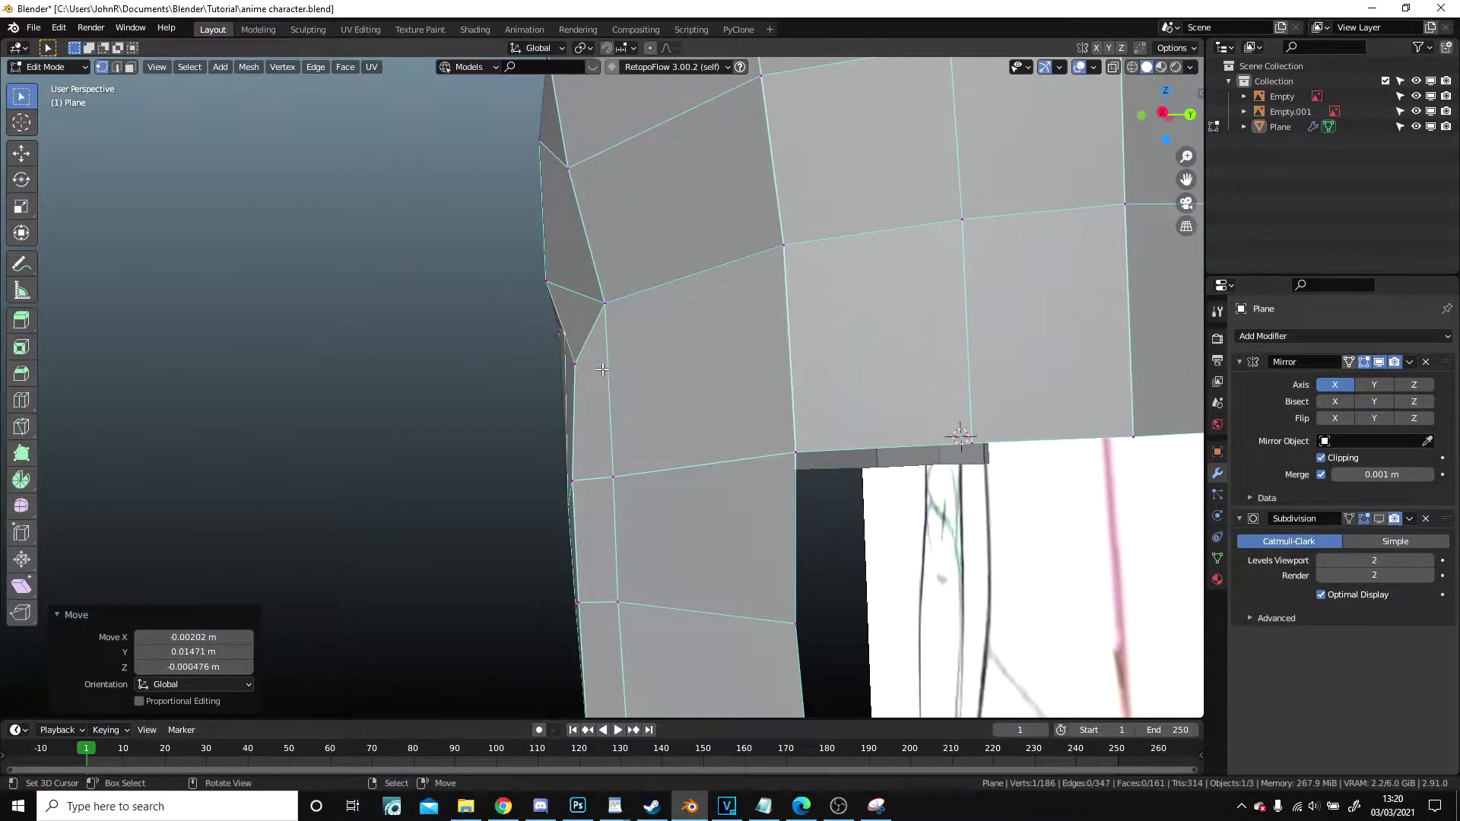
pyautogui.click(614, 356)
pyautogui.moveTo(615, 356); pyautogui.dragTo(865, 365, button='middle')
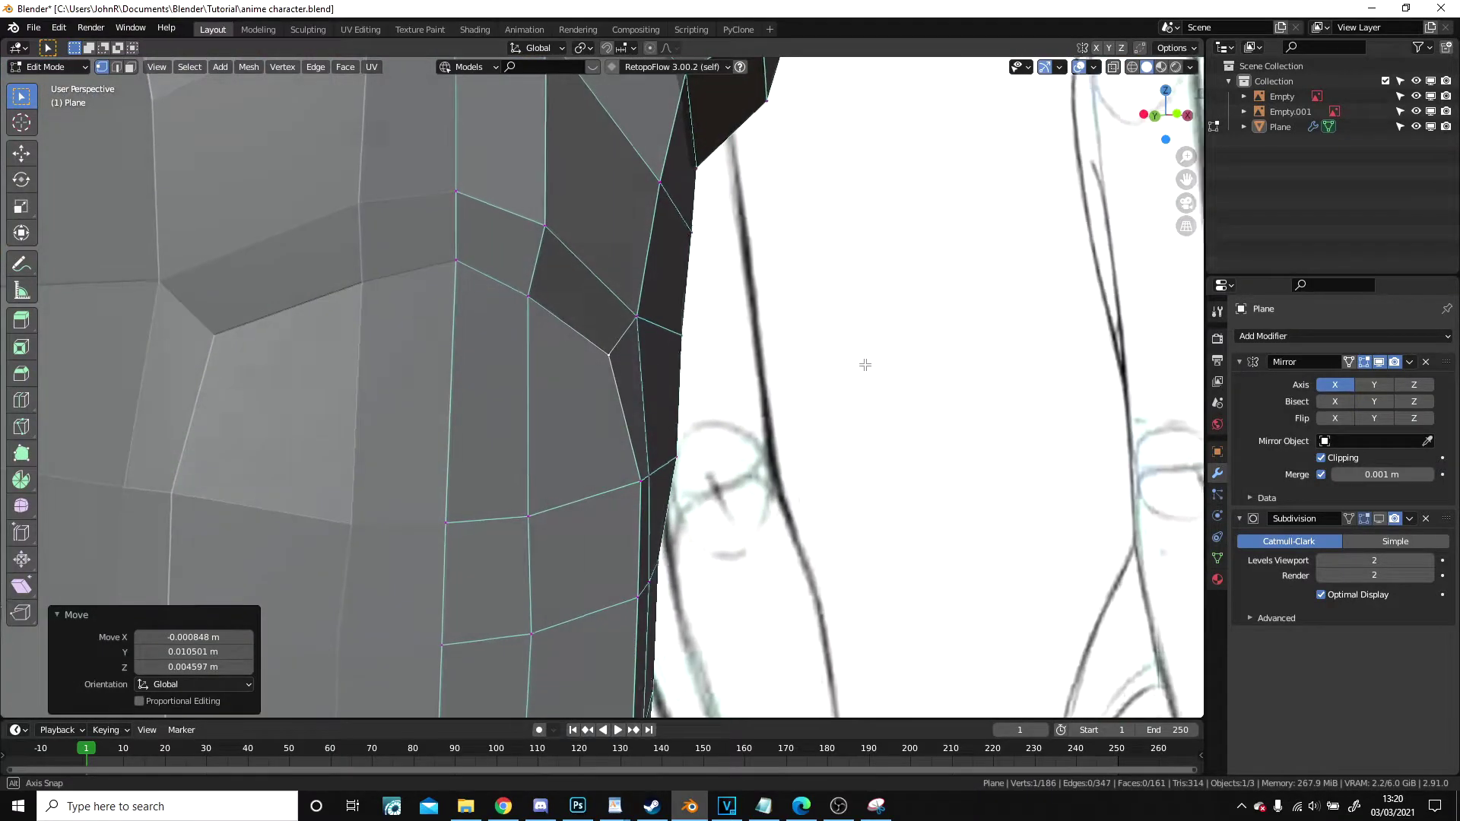
pyautogui.rightClick(666, 335)
pyautogui.moveTo(665, 334); pyautogui.dragTo(672, 335, button='right')
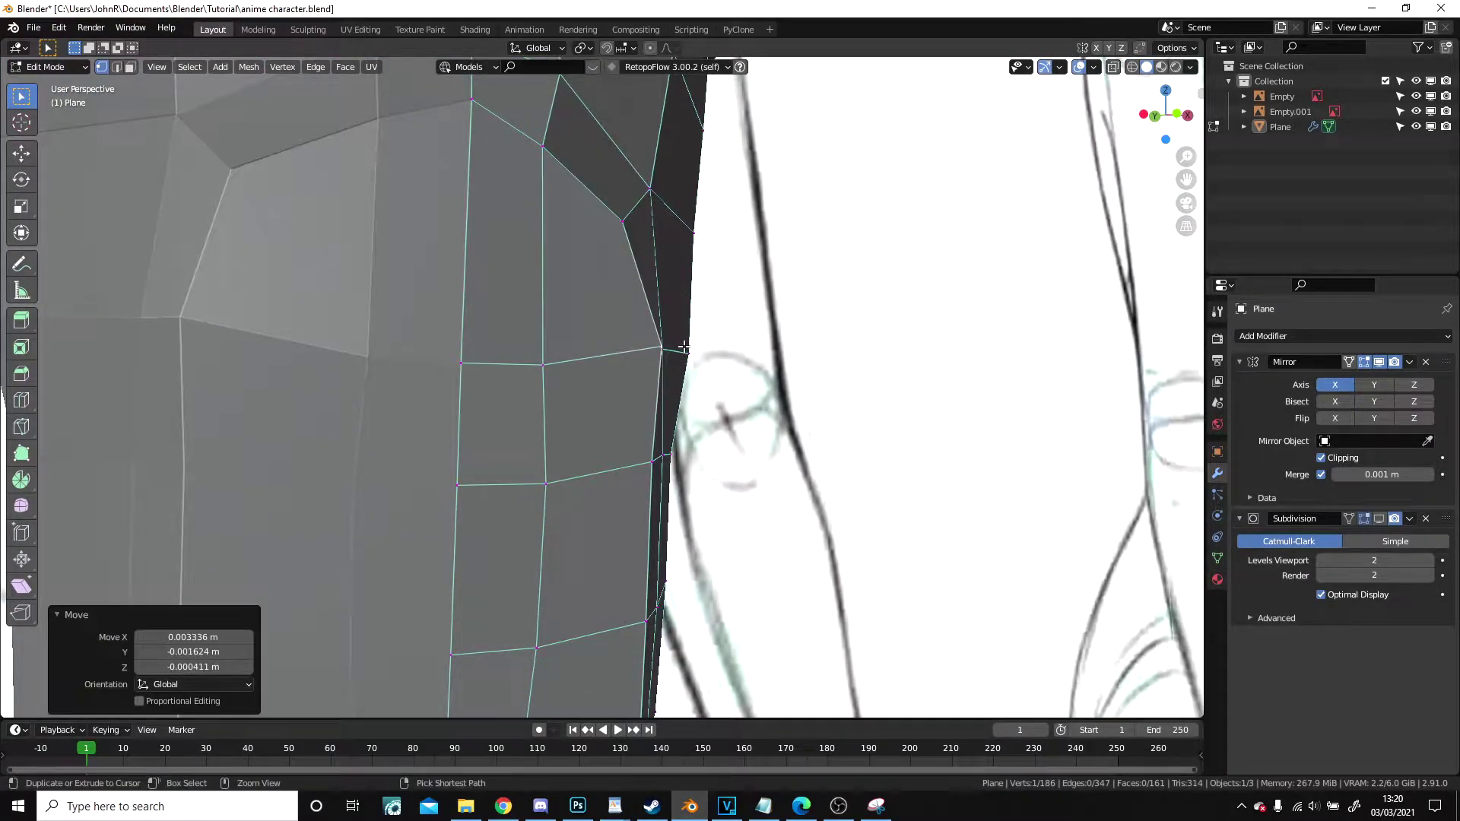
# - Nudge the neighbouring vertices along the front of the belly into a smoother curve and preview the mesh in Object Mode
pyautogui.click(684, 346)
pyautogui.moveTo(685, 352); pyautogui.dragTo(771, 363, button='middle')
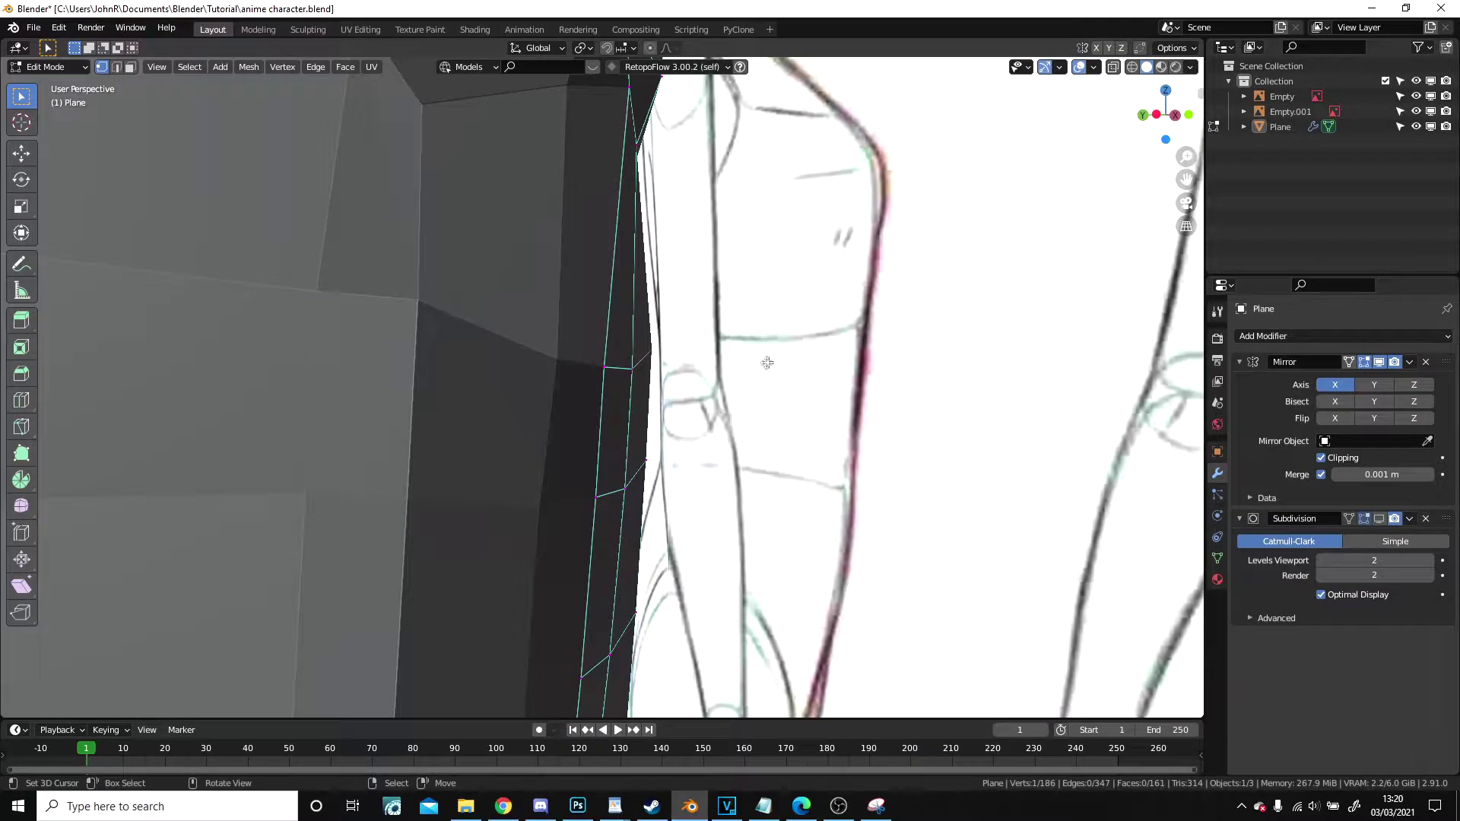
pyautogui.press('g')
pyautogui.click(746, 365)
pyautogui.moveTo(746, 365)
pyautogui.mouseDown(button='middle')
pyautogui.moveTo(376, 344)
pyautogui.moveTo(556, 336)
pyautogui.moveTo(589, 345)
pyautogui.moveTo(581, 398)
pyautogui.moveTo(720, 427)
pyautogui.moveTo(850, 430)
pyautogui.moveTo(666, 415)
pyautogui.moveTo(791, 392)
pyautogui.mouseUp(button='middle')
pyautogui.press('g')
pyautogui.click(581, 352)
pyautogui.press('g')
pyautogui.click(589, 345)
pyautogui.press('g')
pyautogui.click(609, 392)
pyautogui.scroll(-2, 608, 392)
pyautogui.press('Tab')
pyautogui.scroll(-5, 783, 418)
pyautogui.scroll(4, 791, 389)
pyautogui.press('Tab')
# - Select the belly strip's outer edge below the waist, then rotate and move it to follow the side of the body
pyautogui.moveTo(742, 327); pyautogui.dragTo(584, 304, button='middle')
pyautogui.keyDown('shift'); pyautogui.click(679, 458); pyautogui.keyUp('shift')
pyautogui.keyDown('shift'); pyautogui.moveTo(680, 458); pyautogui.dragTo(626, 447, button='middle'); pyautogui.keyUp('shift')
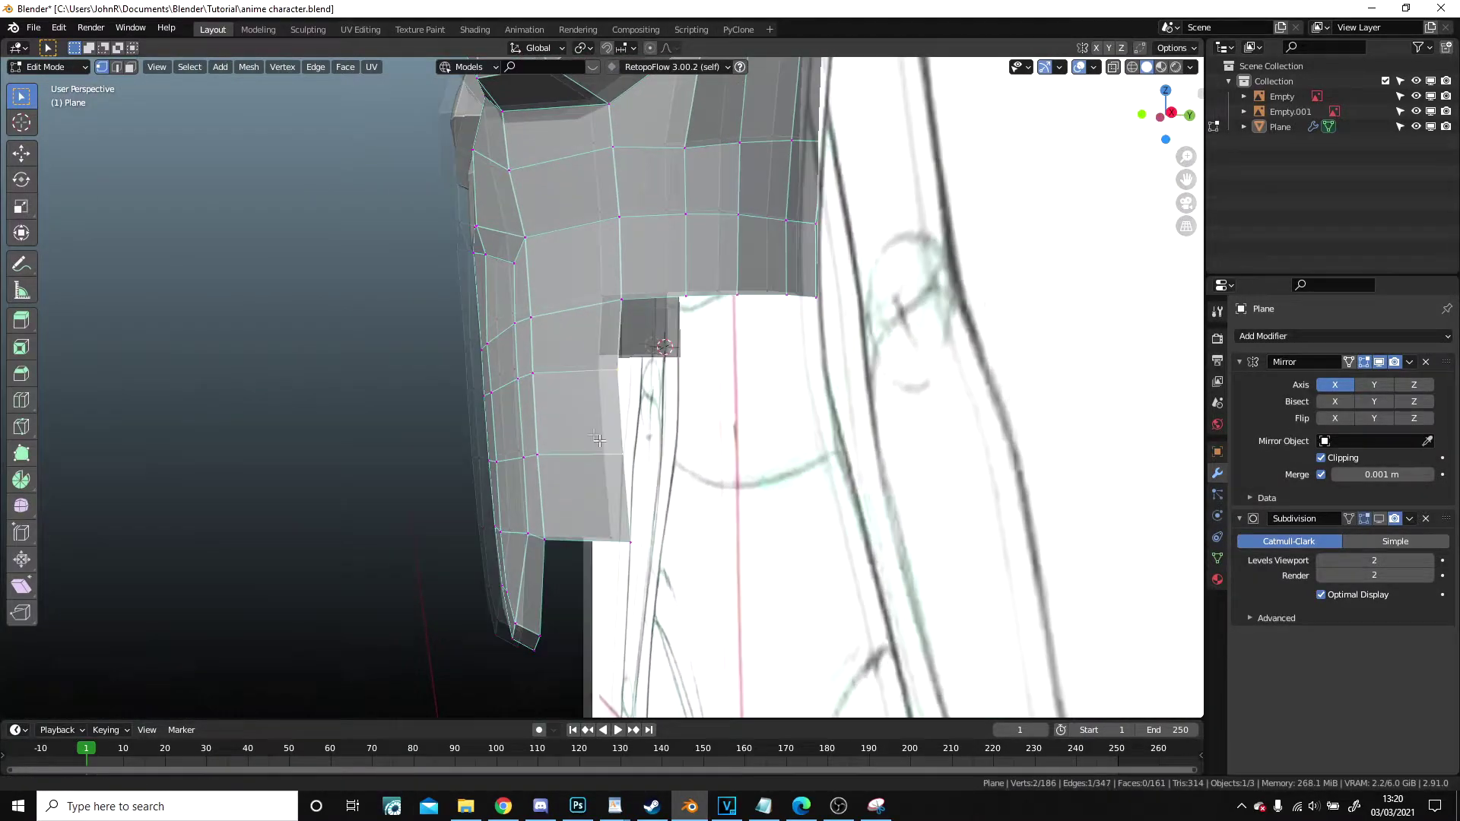
pyautogui.moveTo(646, 388); pyautogui.dragTo(691, 362, button='middle')
pyautogui.press('r')
pyautogui.click(737, 379)
pyautogui.press('g')
pyautogui.click(741, 380)
# - Switch to wireframe display and reposition the two selected vertices while viewing the torso from its end
pyautogui.moveTo(740, 378); pyautogui.dragTo(609, 365, button='middle')
pyautogui.click(512, 539)
pyautogui.click(512, 384)
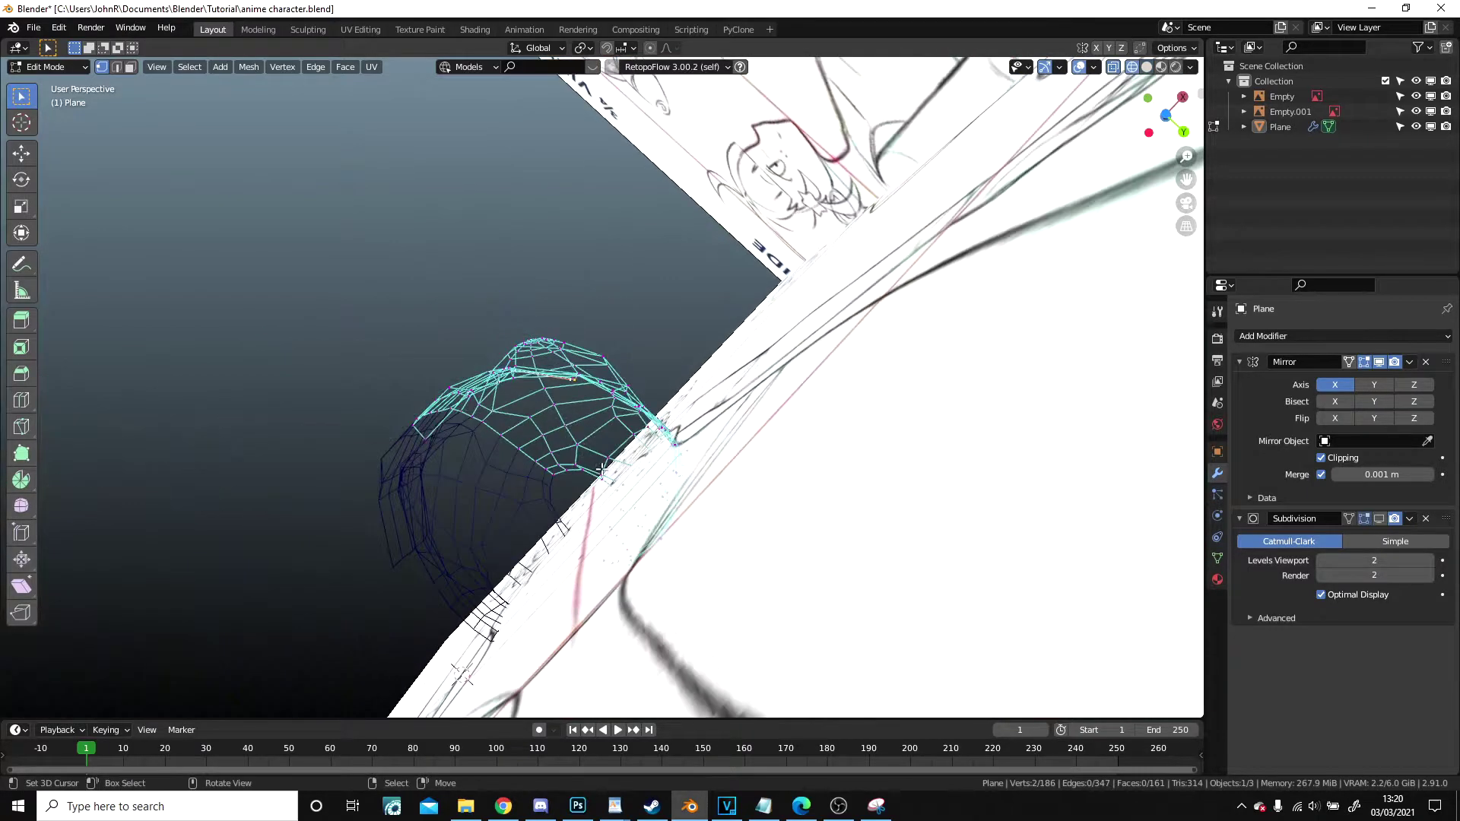
pyautogui.moveTo(512, 384); pyautogui.dragTo(576, 421, button='middle')
pyautogui.press('g')
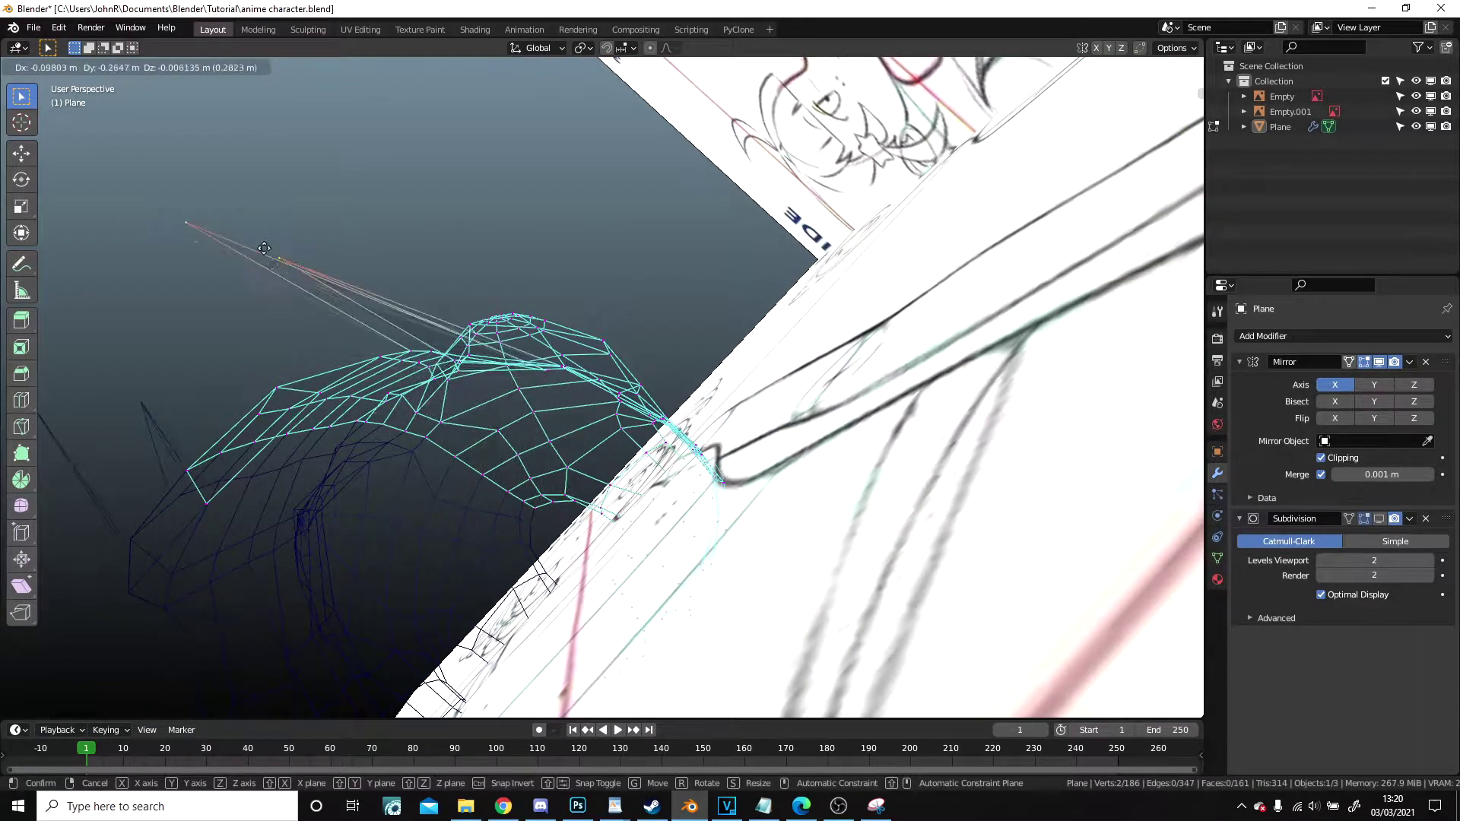
pyautogui.click(479, 268)
# - Extrude the strip's two-segment outer edge sideways twice around the hip and adjust the new edge's position
pyautogui.moveTo(479, 267); pyautogui.dragTo(661, 306, button='middle')
pyautogui.press('g')
pyautogui.click(723, 350)
pyautogui.press('e')
pyautogui.click(729, 343)
pyautogui.moveTo(729, 344); pyautogui.dragTo(676, 441, button='middle')
pyautogui.press('g')
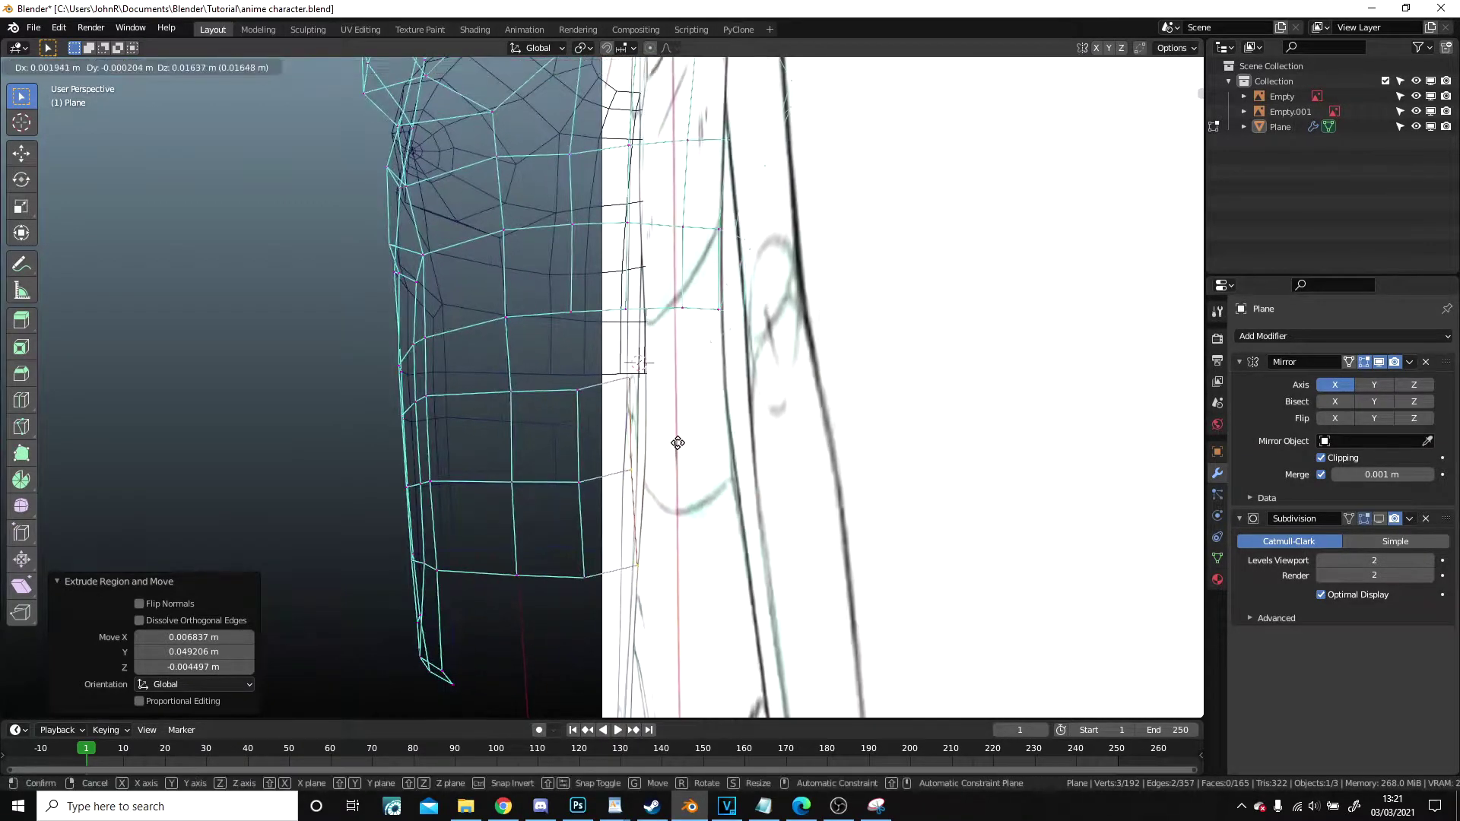
pyautogui.click(679, 450)
# - In front view, rotate the outermost edge column and move it about 0.047 m outward onto the reference hip outline
pyautogui.press('KP_1')
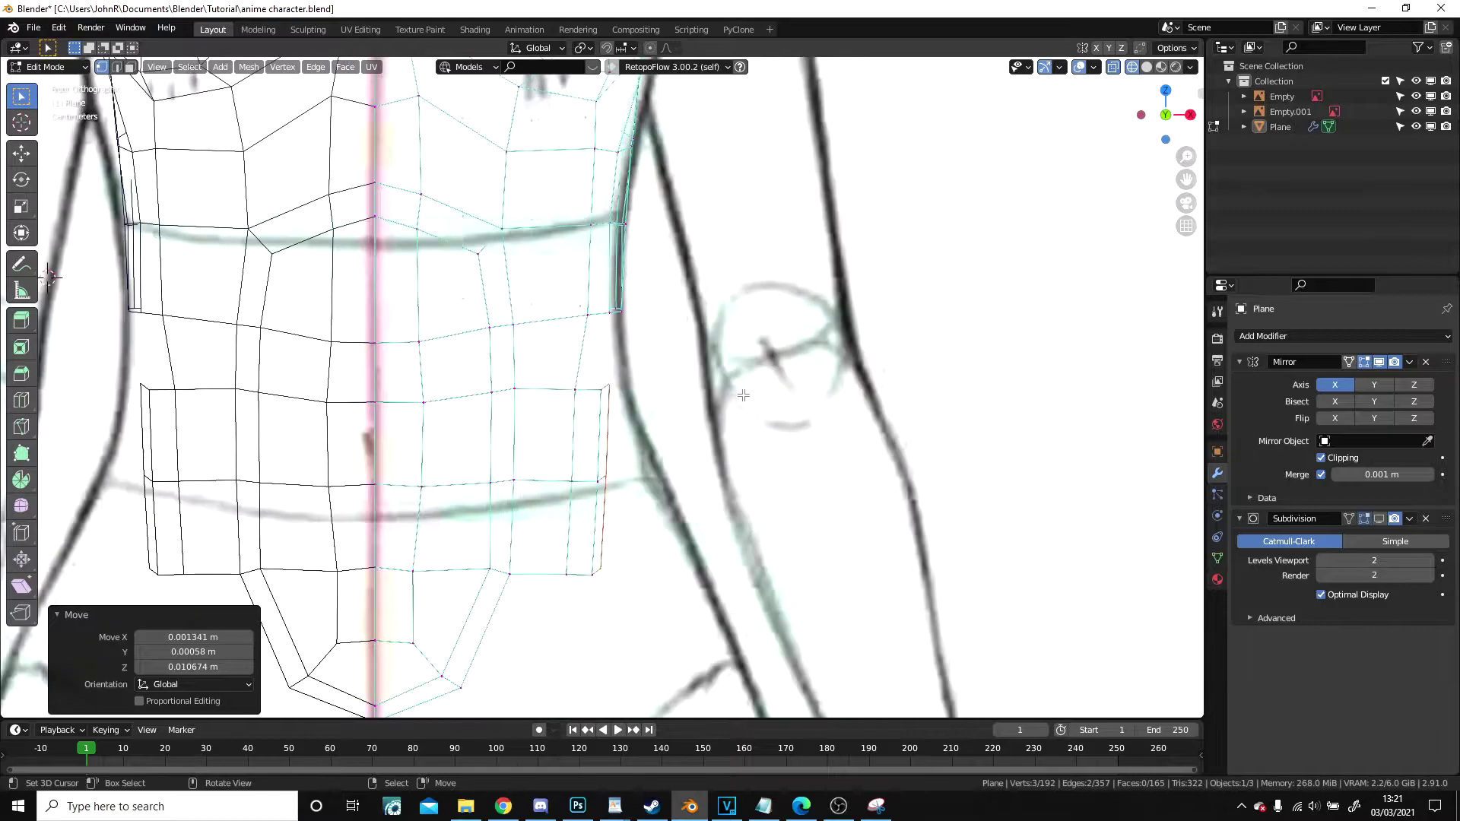
pyautogui.scroll(4, 743, 397)
pyautogui.press('r')
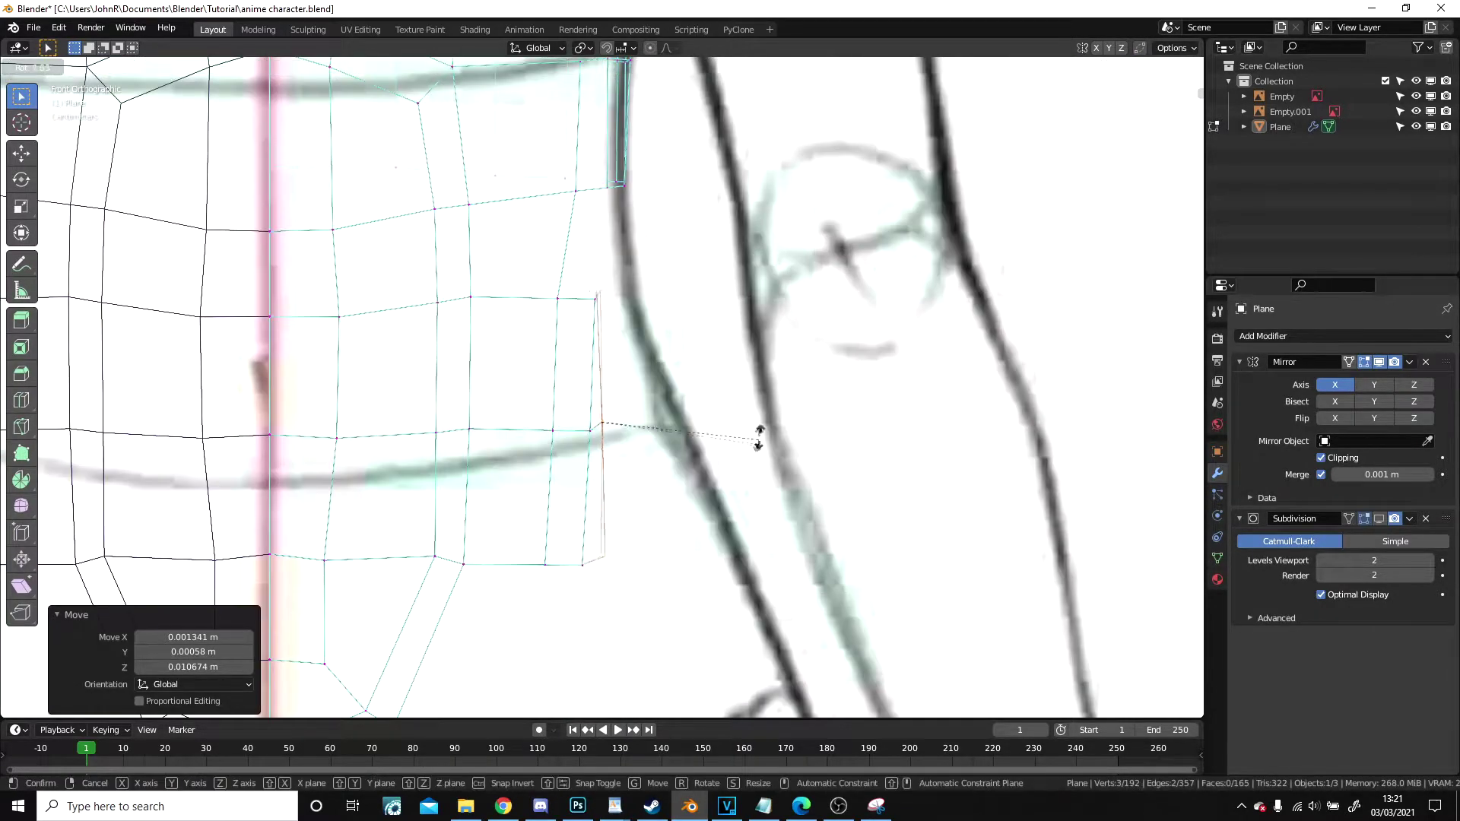
pyautogui.click(760, 393)
pyautogui.press('g')
pyautogui.click(836, 380)
pyautogui.press('r')
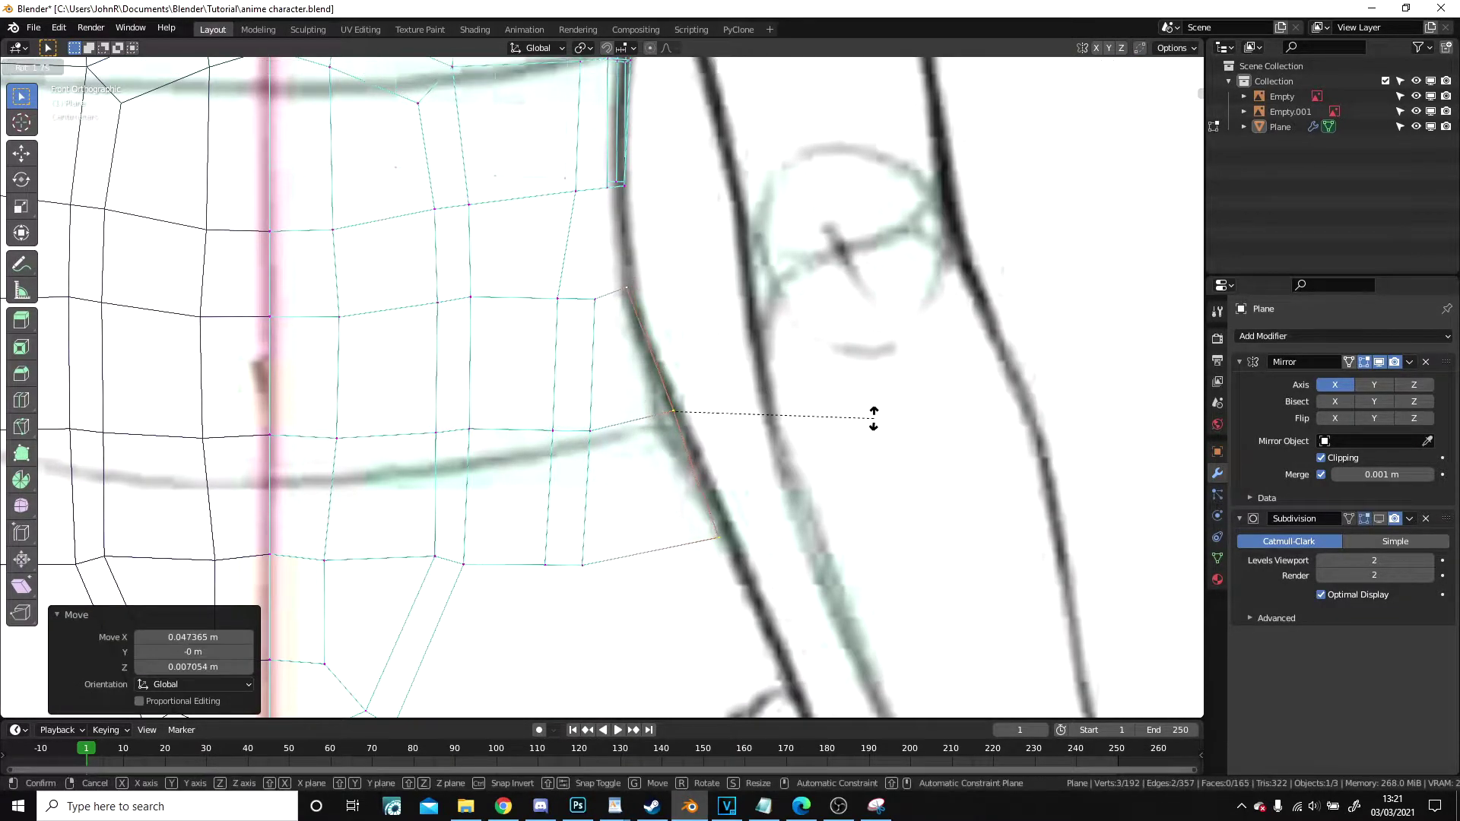
pyautogui.click(879, 410)
# - Tilt the next edge column inward to match the hip slope and move it about 0.021 m outward
pyautogui.keyDown('alt'); pyautogui.rightClick(593, 486); pyautogui.keyUp('alt')
pyautogui.press('r')
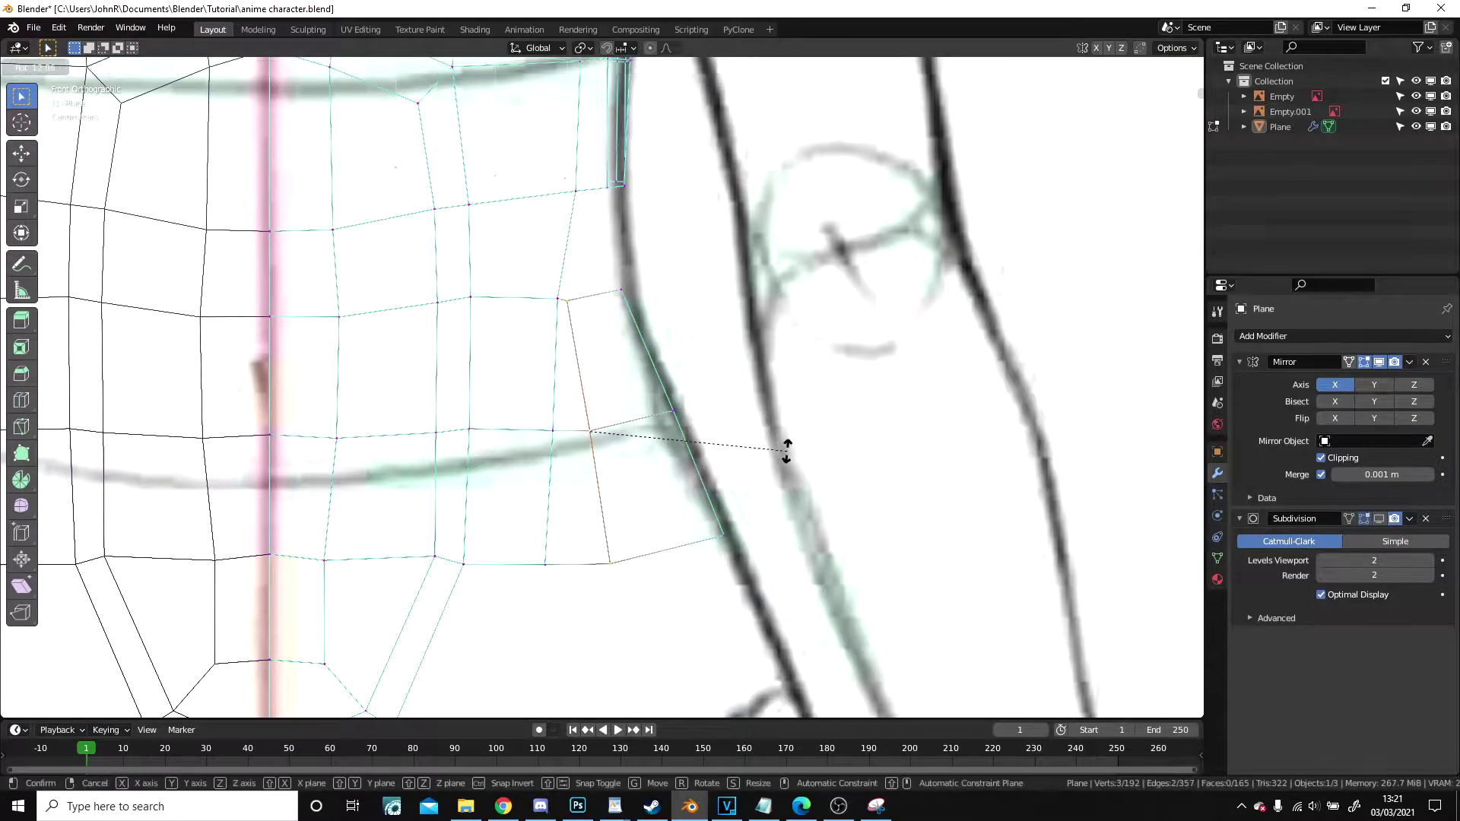
pyautogui.click(788, 452)
pyautogui.press('g')
pyautogui.click(819, 454)
# - Check the third edge column against the side reference and shift its lower vertices outward in front view
pyautogui.press('KP_3')
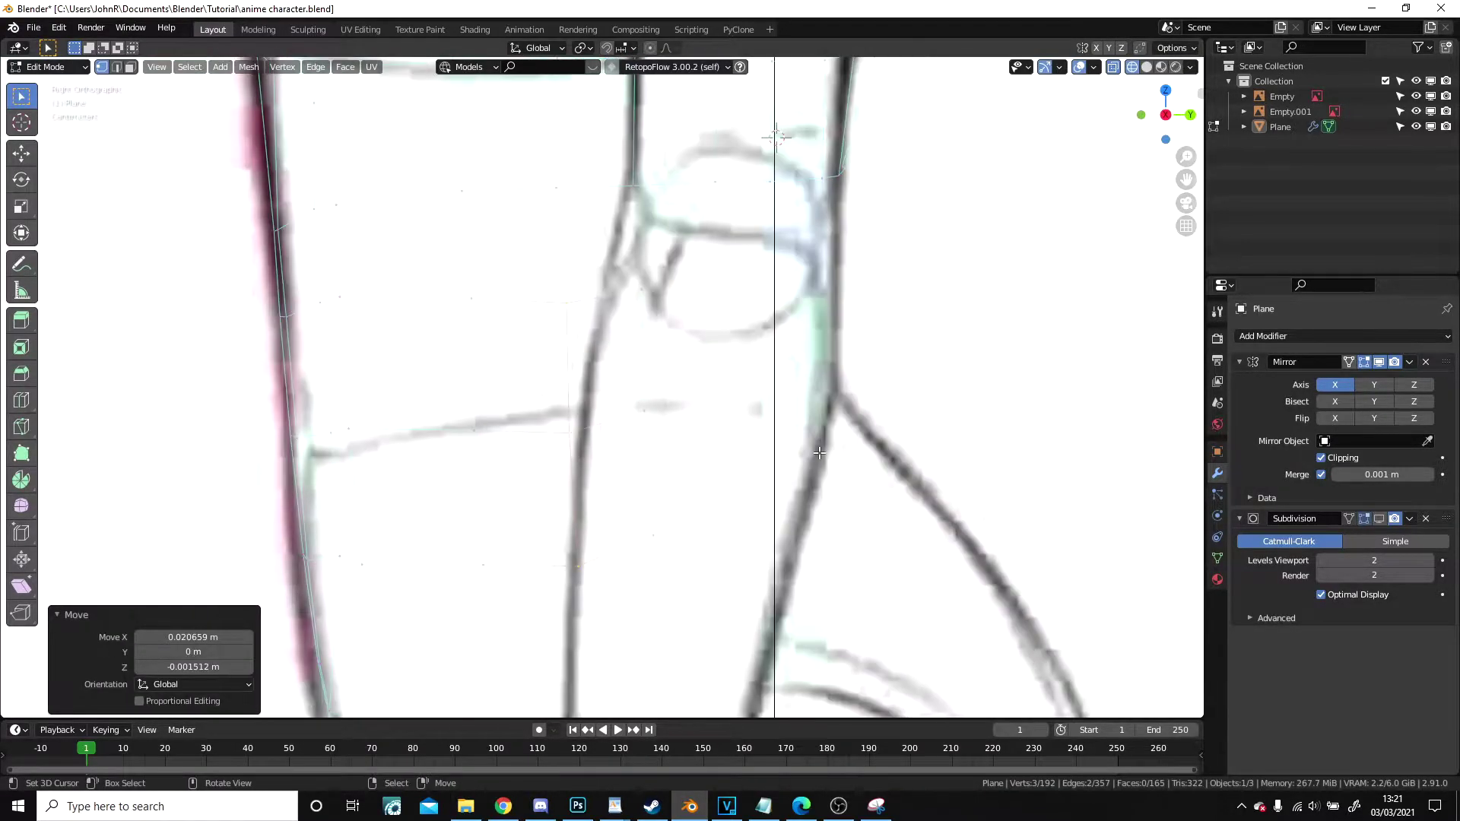
pyautogui.keyDown('shift'); pyautogui.moveTo(694, 452); pyautogui.dragTo(748, 356, button='middle'); pyautogui.keyUp('shift')
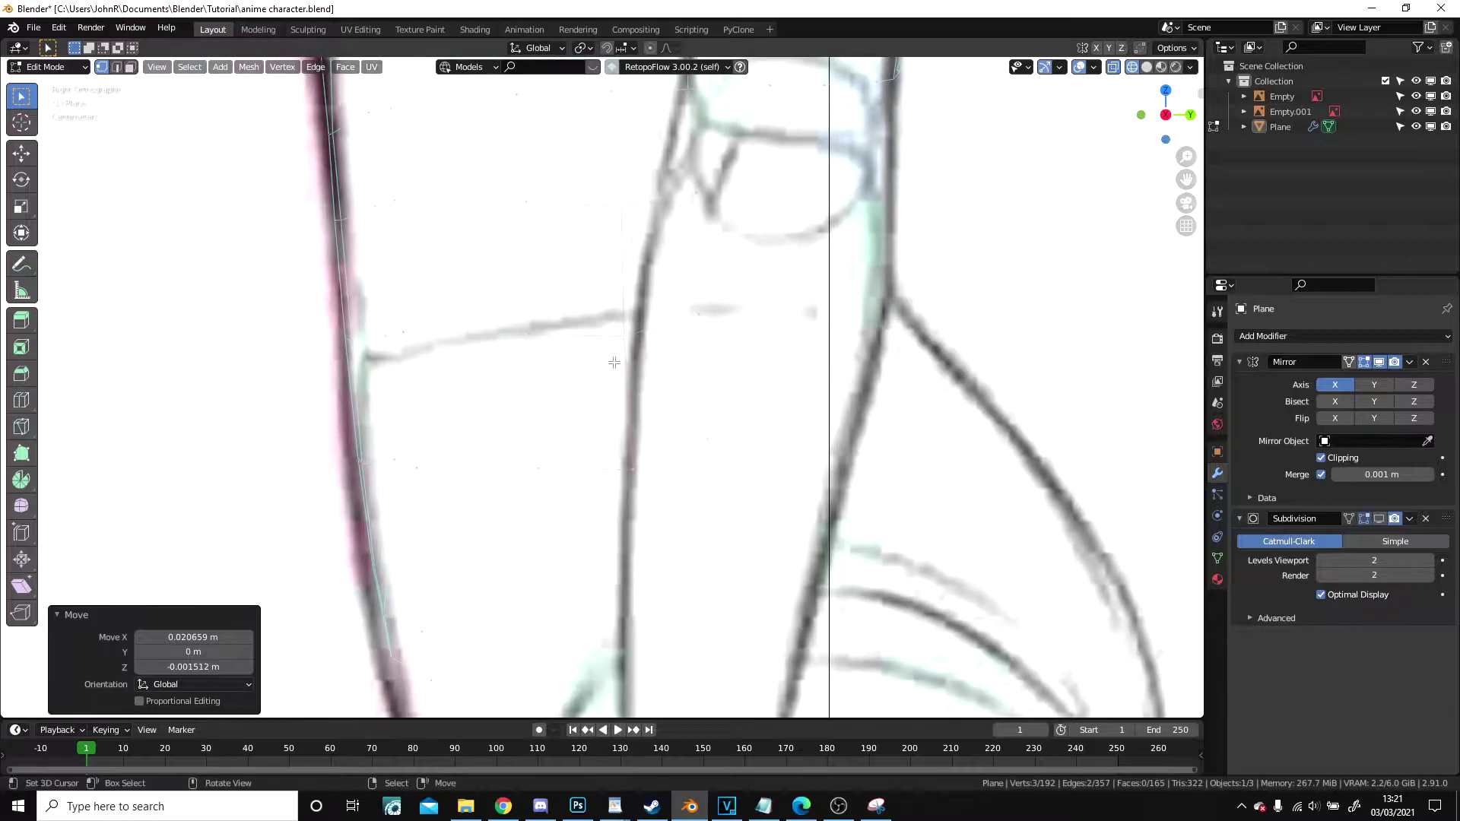
pyautogui.moveTo(530, 396); pyautogui.dragTo(742, 378, button='middle')
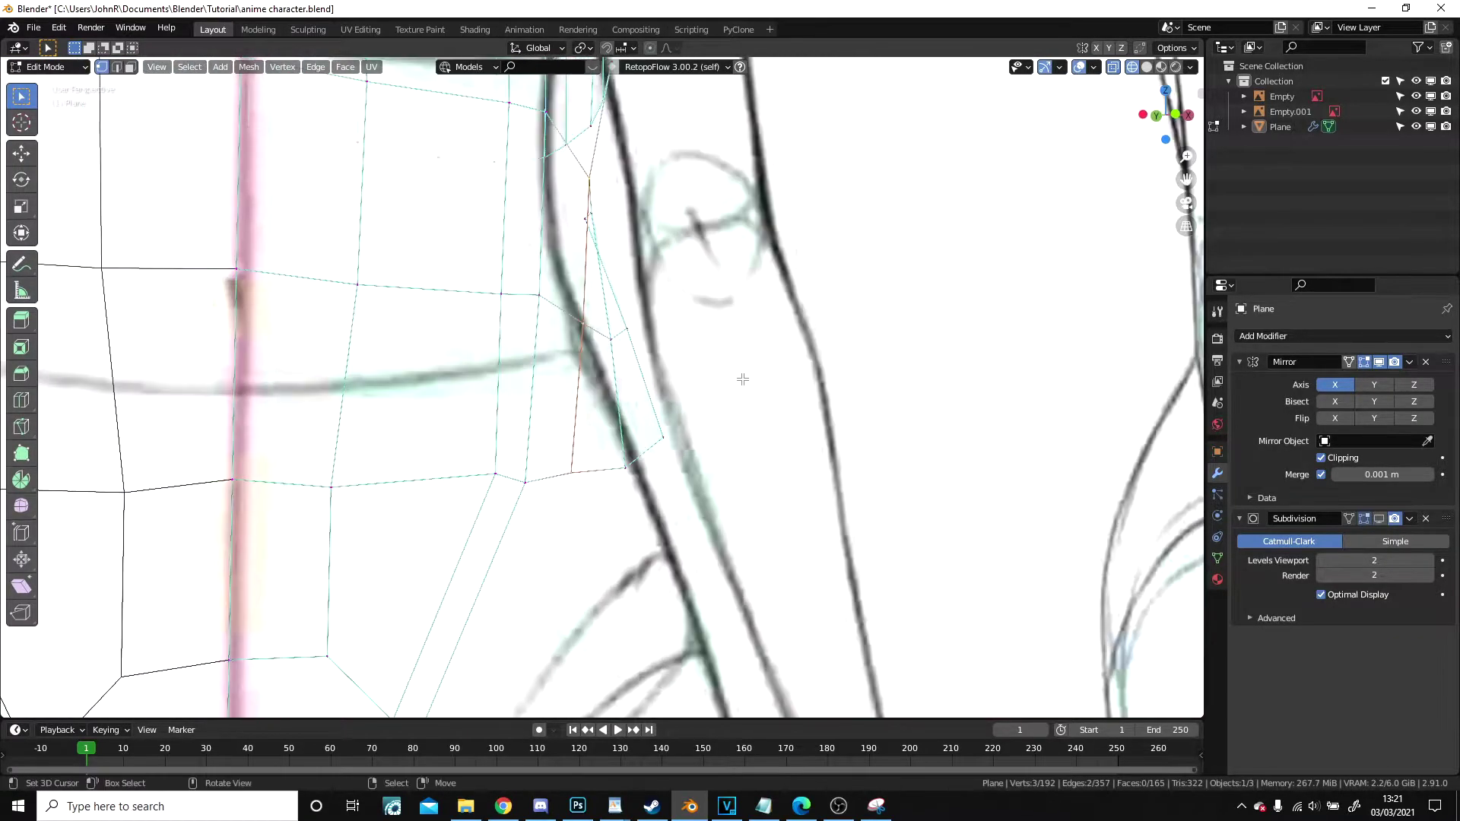
pyautogui.press('KP_3')
pyautogui.press('KP_1')
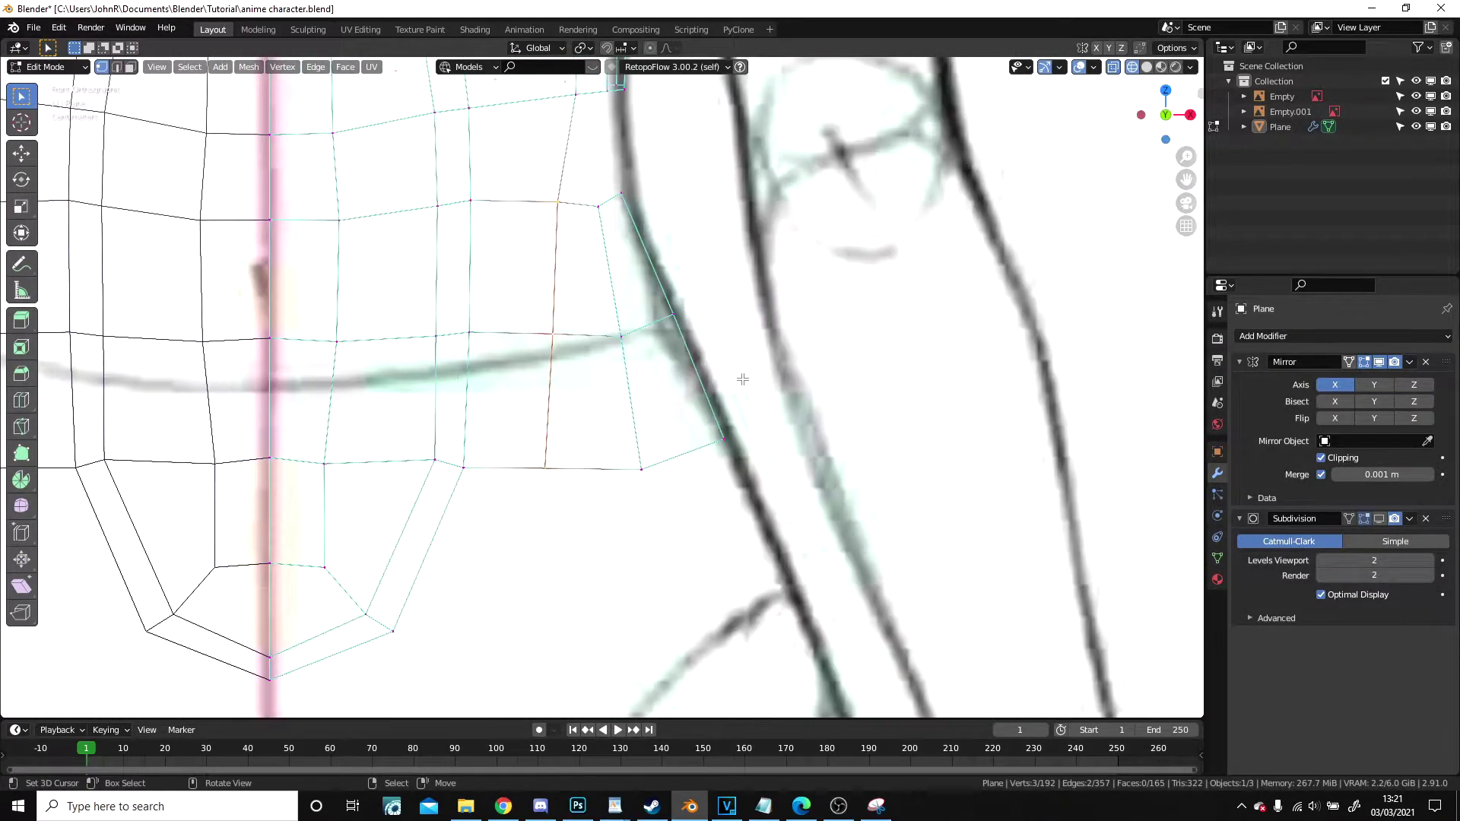
pyautogui.press('g')
pyautogui.click(551, 500)
# - Move that column's top vertex and the waist-row vertex above it inward to even out the vertical edge flow
pyautogui.click(570, 205)
pyautogui.press('g')
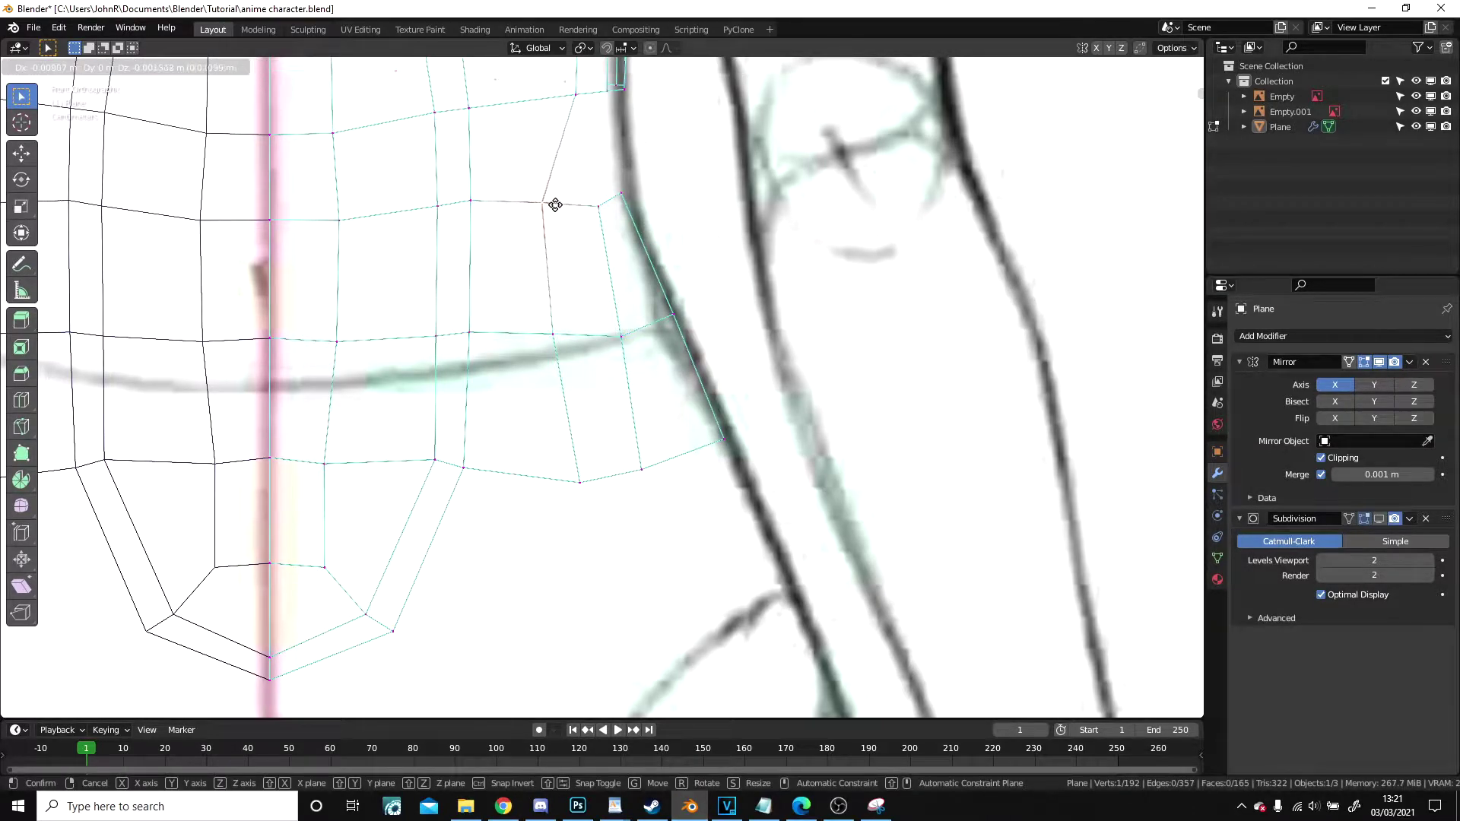
pyautogui.click(553, 203)
pyautogui.keyDown('shift'); pyautogui.moveTo(567, 137); pyautogui.dragTo(600, 450, button='middle'); pyautogui.keyUp('shift')
pyautogui.click(598, 432)
pyautogui.press('g')
pyautogui.click(595, 428)
pyautogui.press('g')
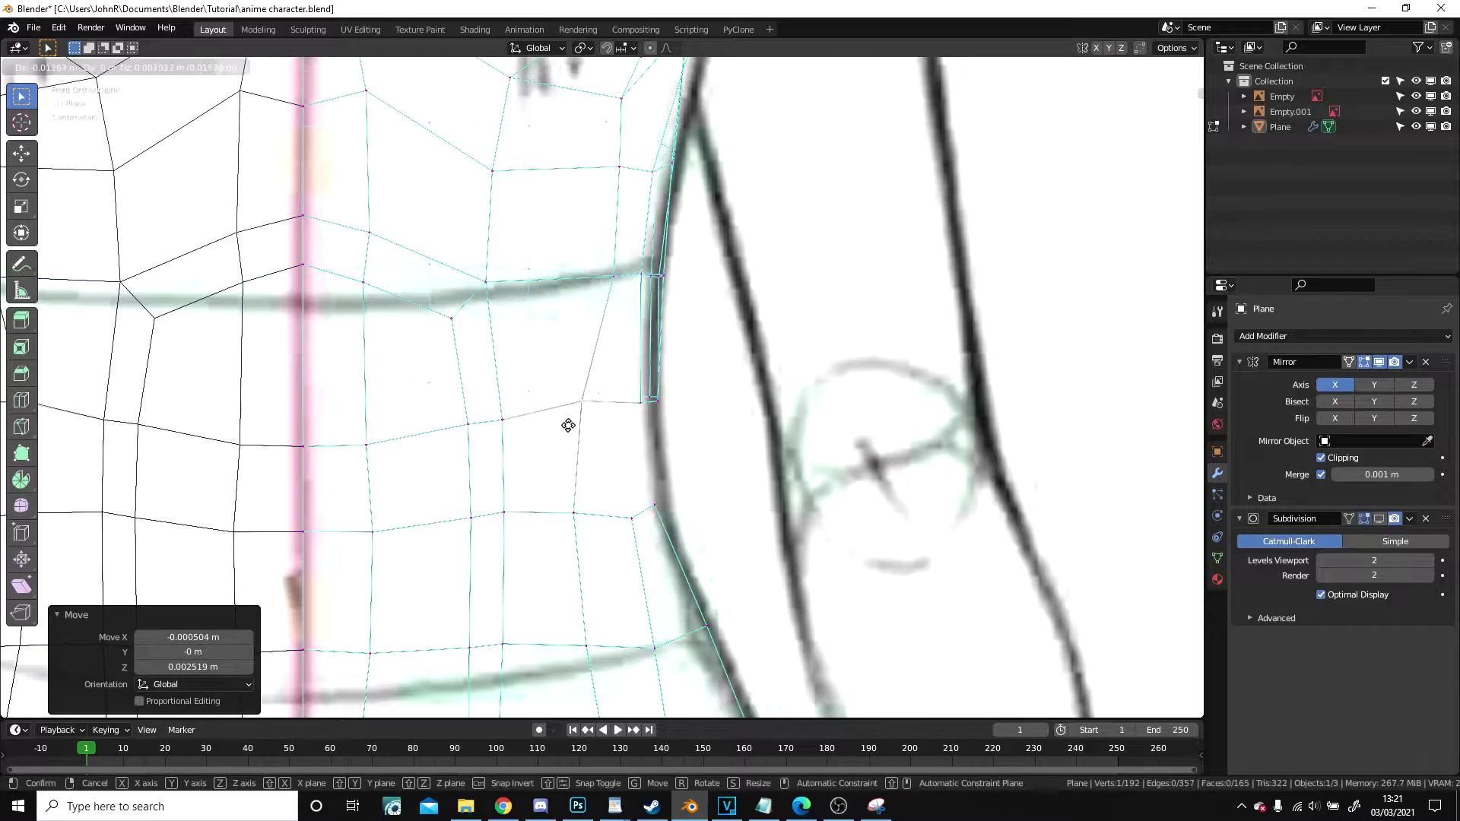
pyautogui.click(565, 424)
# - Align the lower vertices at the torso's outer waist edge with the reference waist outline
pyautogui.scroll(-1, 579, 415)
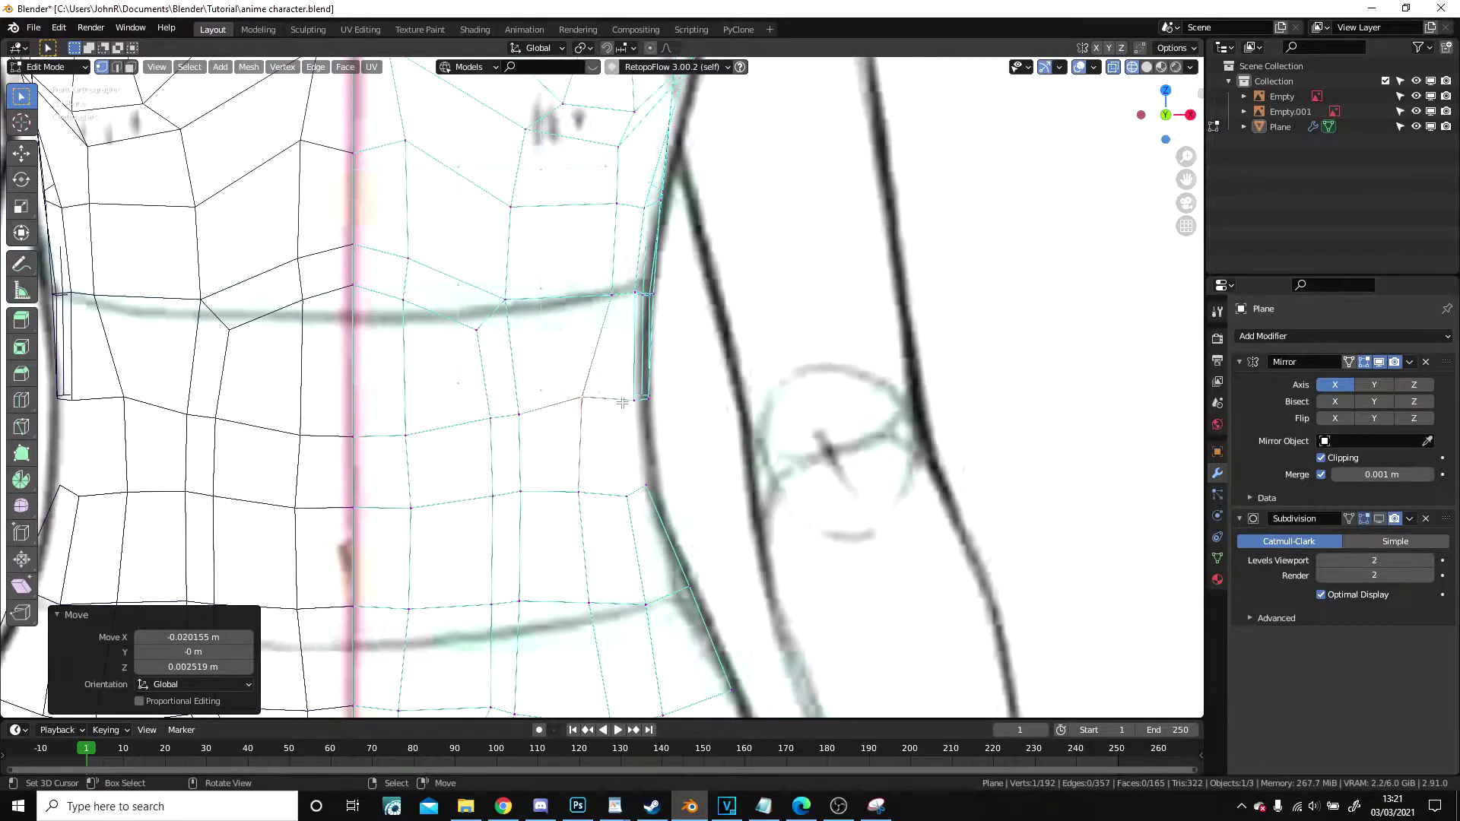
pyautogui.press('g')
pyautogui.click(639, 404)
pyautogui.press('g')
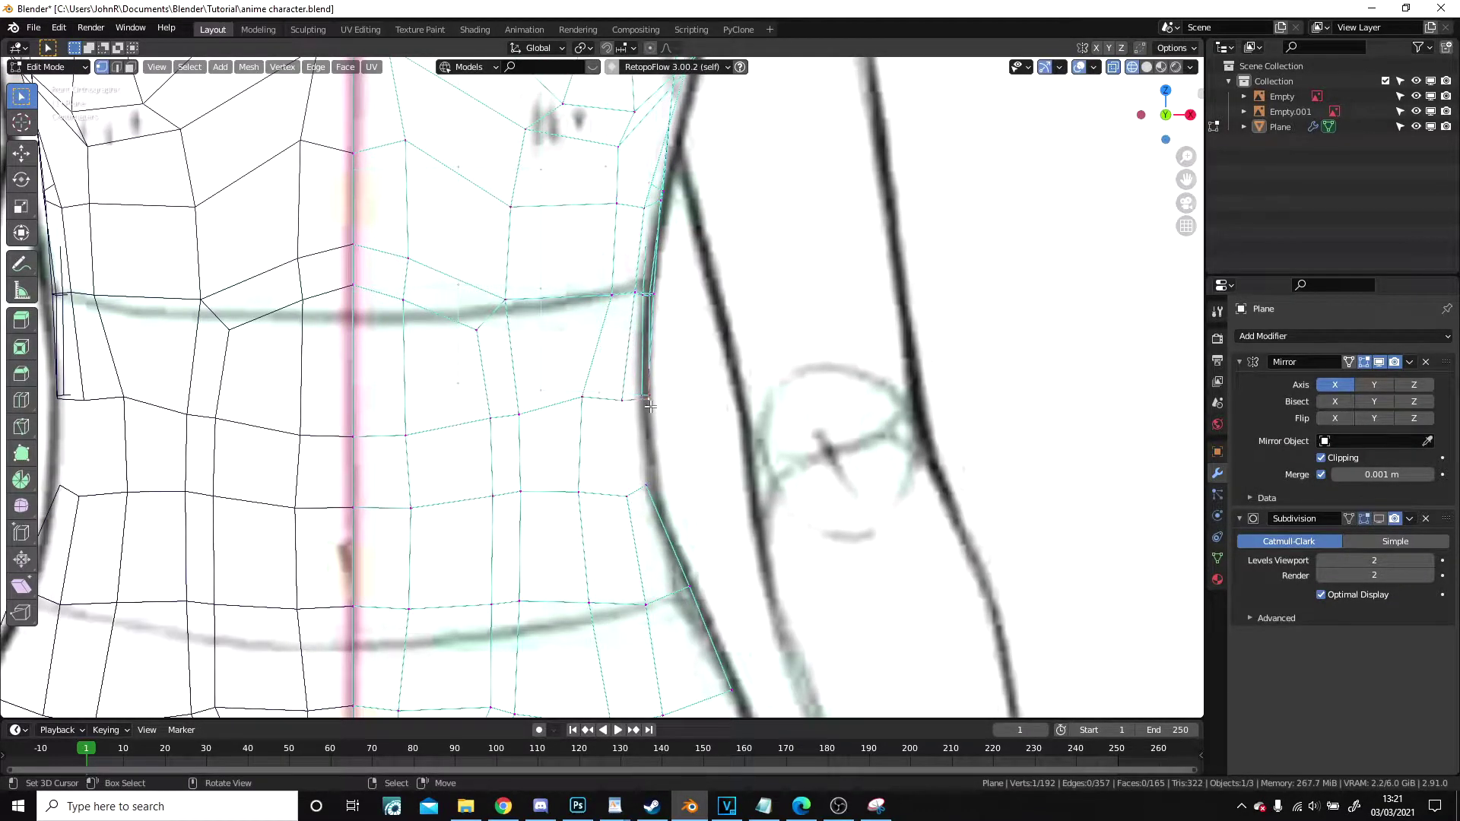
pyautogui.click(644, 407)
# - Leave mesh editing, switch to solid shading and examine the hip extension and the open gap at the waist
pyautogui.moveTo(577, 435)
pyautogui.keyDown('shift'); pyautogui.mouseDown(button='middle')
pyautogui.moveTo(575, 245)
pyautogui.moveTo(553, 163)
pyautogui.mouseUp(button='middle'); pyautogui.keyUp('shift')
pyautogui.scroll(-4, 588, 463)
pyautogui.press('Tab')
pyautogui.press('z')
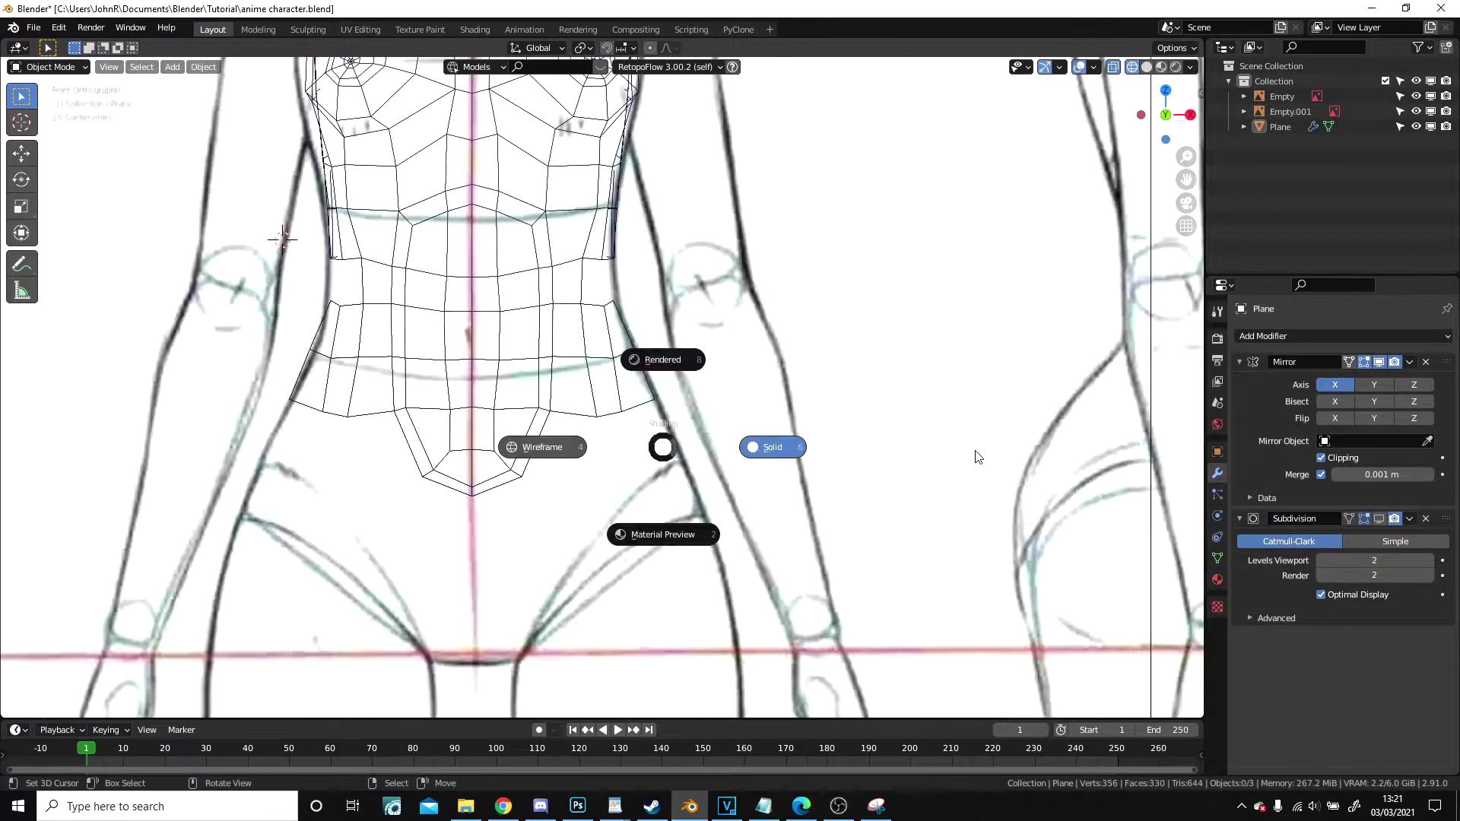
pyautogui.click(976, 457)
pyautogui.moveTo(976, 457); pyautogui.dragTo(723, 467, button='middle')
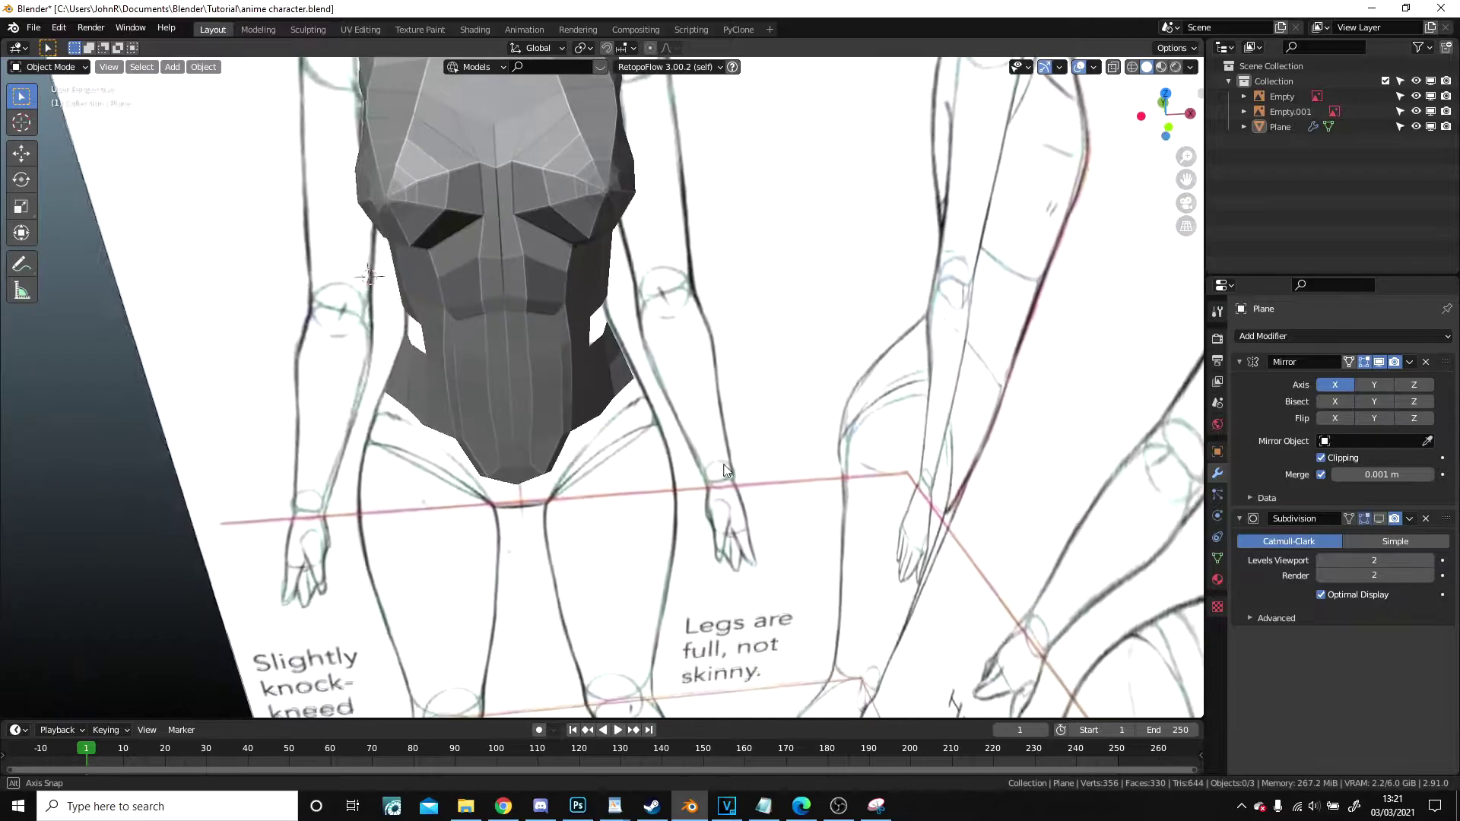
pyautogui.scroll(3, 560, 317)
pyautogui.moveTo(560, 317); pyautogui.dragTo(415, 285, button='middle')
pyautogui.scroll(4, 538, 294)
pyautogui.scroll(-2, 538, 293)
pyautogui.keyDown('shift'); pyautogui.moveTo(538, 380); pyautogui.dragTo(616, 462, button='middle'); pyautogui.keyUp('shift')
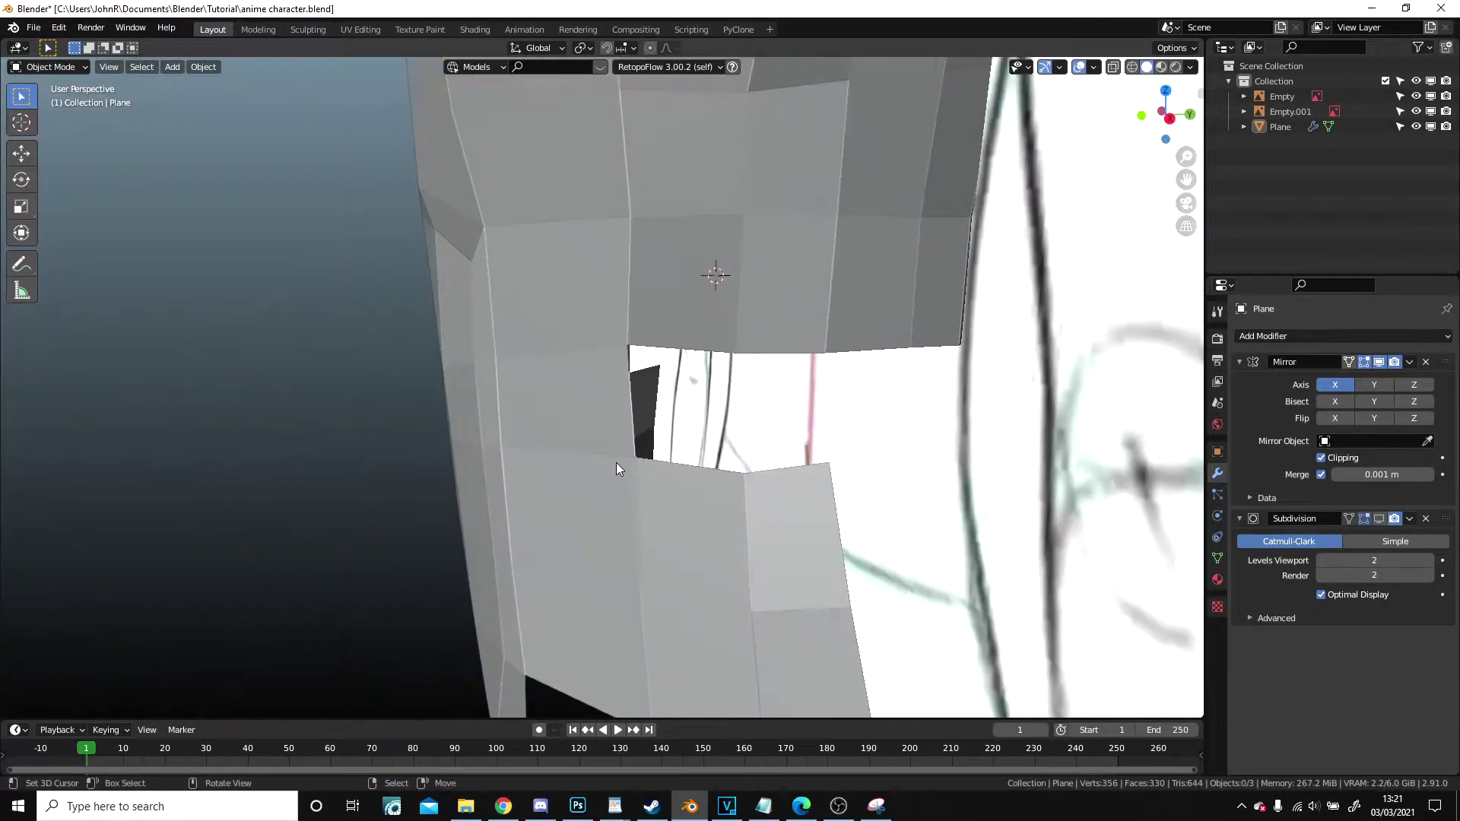
# - From below, pull the hip panel's vertices beside the waist gap into a smooth curve around the body
pyautogui.press('Tab')
pyautogui.moveTo(630, 335); pyautogui.dragTo(537, 203, button='middle')
pyautogui.press('g')
pyautogui.click(517, 210)
pyautogui.click(616, 476)
pyautogui.press('g')
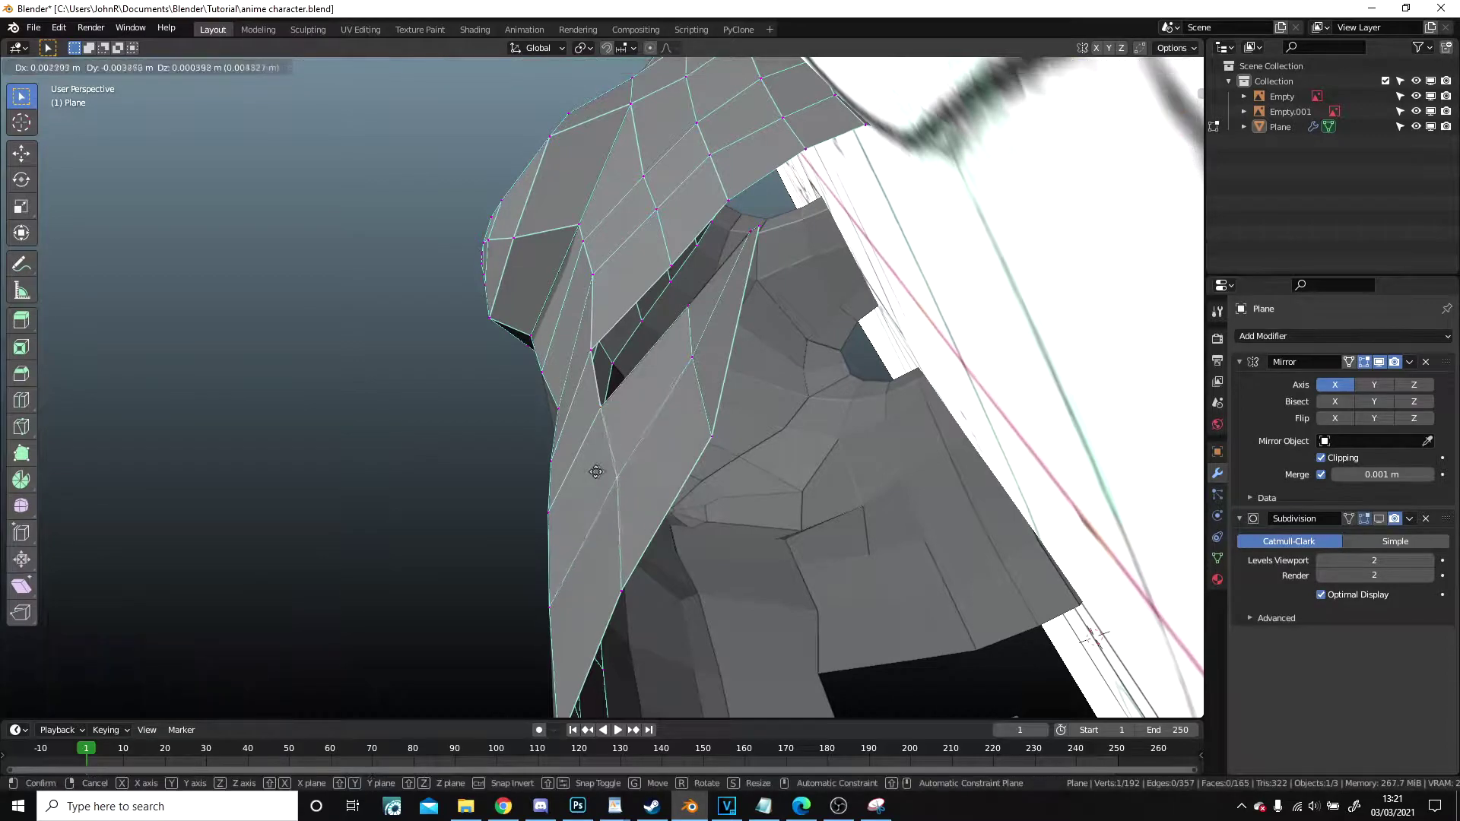
pyautogui.click(586, 468)
pyautogui.press('g')
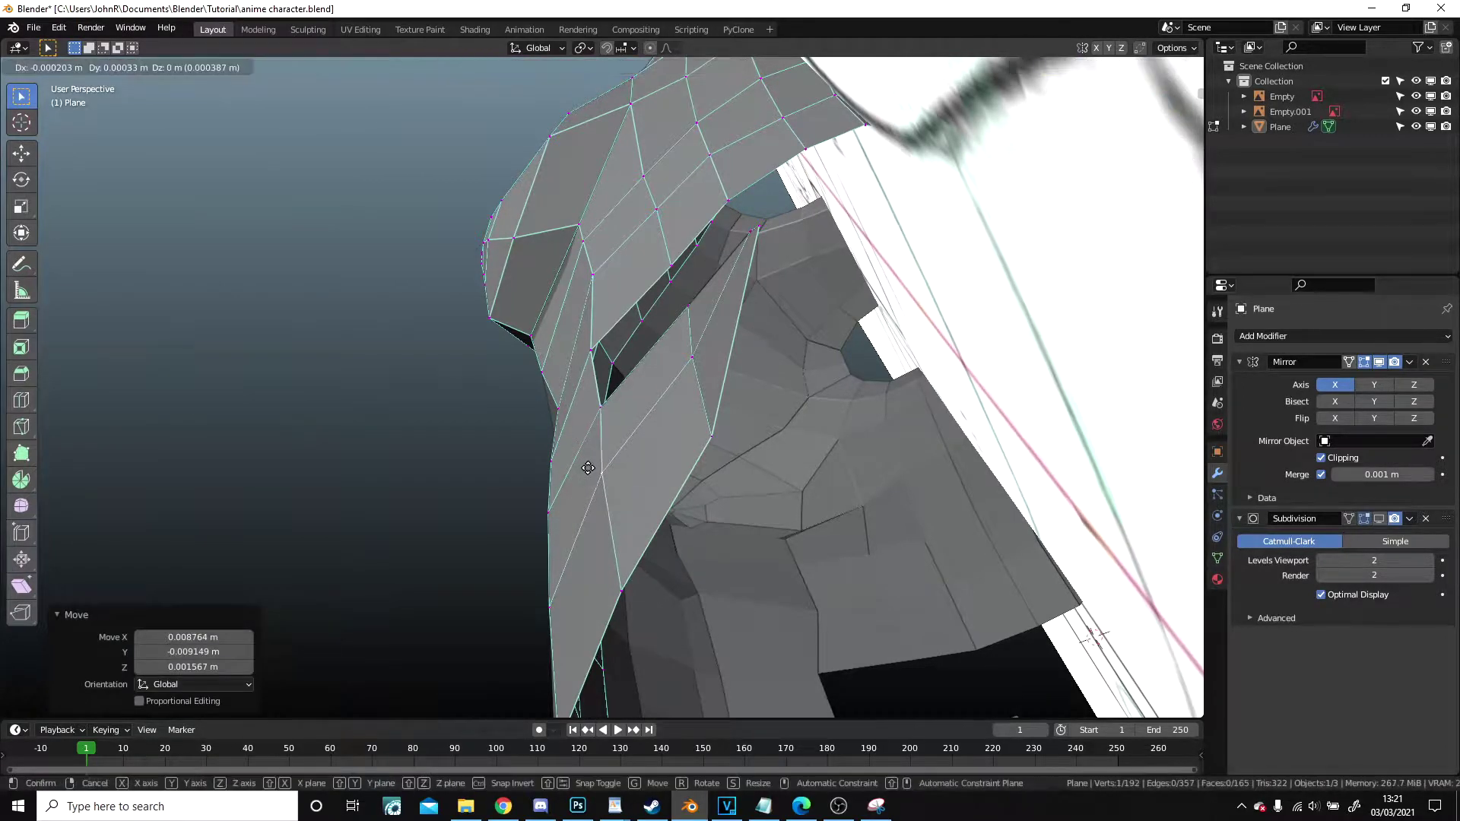
pyautogui.click(588, 467)
pyautogui.click(597, 422)
pyautogui.press('g')
pyautogui.click(588, 423)
# - In front view, raise the hip panel's inner bottom vertex and its outer bottom corner to curve the lower border upward
pyautogui.moveTo(588, 423); pyautogui.dragTo(658, 437, button='middle')
pyautogui.scroll(-6, 664, 490)
pyautogui.scroll(3, 598, 419)
pyautogui.scroll(-4, 654, 449)
pyautogui.scroll(4, 636, 487)
pyautogui.press('KP_1')
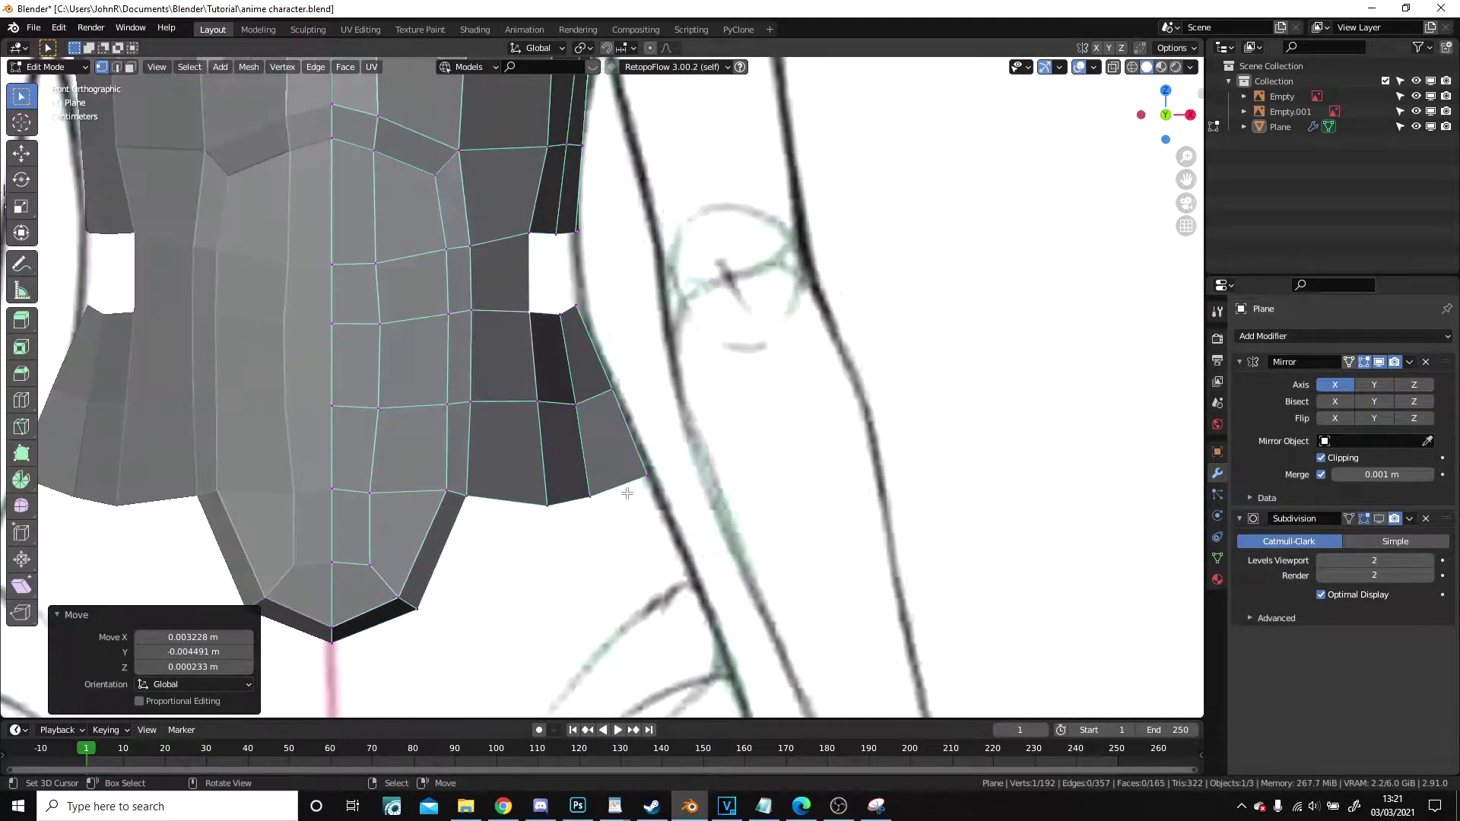
pyautogui.press('g')
pyautogui.click(545, 429)
pyautogui.moveTo(629, 508); pyautogui.dragTo(626, 502, button='right')
pyautogui.press('g')
pyautogui.rightClick(582, 512)
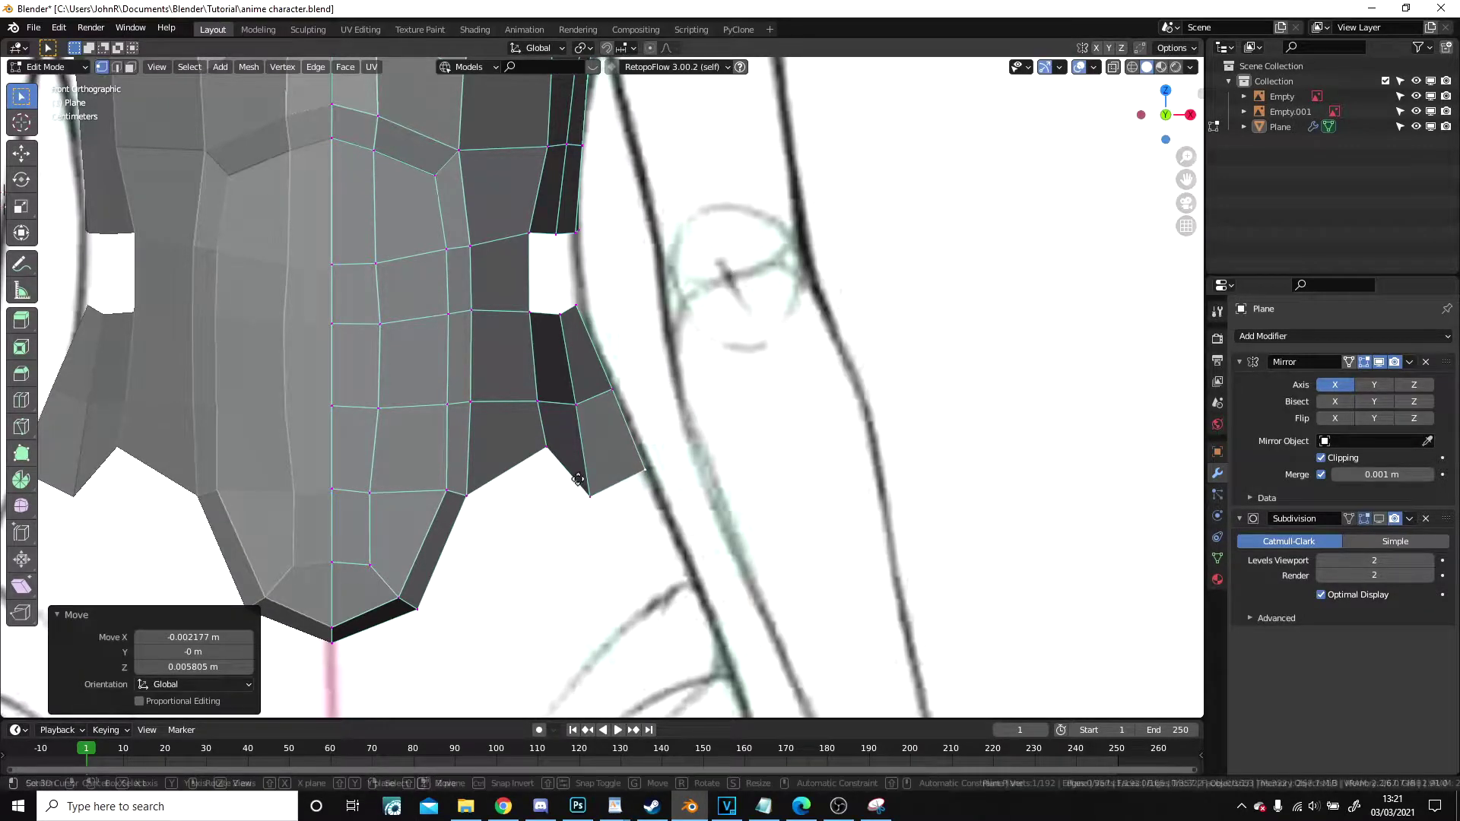
pyautogui.press('g')
pyautogui.click(558, 412)
# - Raise the three side vertices of the hip panel's middle row so the row curves up toward the outline
pyautogui.rightClick(575, 411)
pyautogui.press('g')
pyautogui.click(564, 327)
pyautogui.rightClick(539, 386)
pyautogui.press('g')
pyautogui.click(537, 344)
pyautogui.rightClick(617, 370)
pyautogui.press('g')
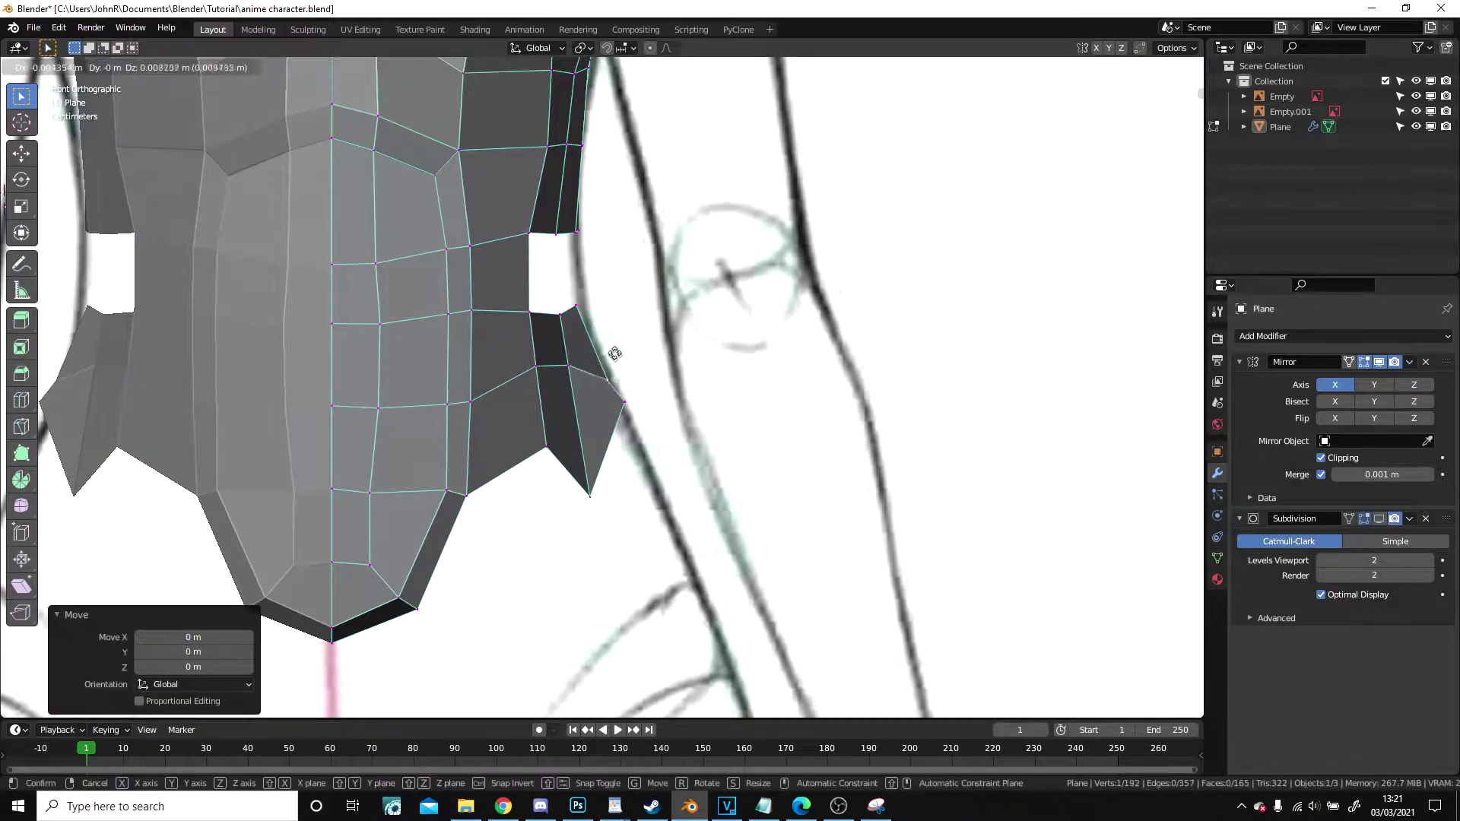
pyautogui.click(604, 325)
# - Raise the two outer vertices of the hip panel's top row toward the waist, narrowing the side gap
pyautogui.rightClick(571, 309)
pyautogui.press('g')
pyautogui.click(575, 278)
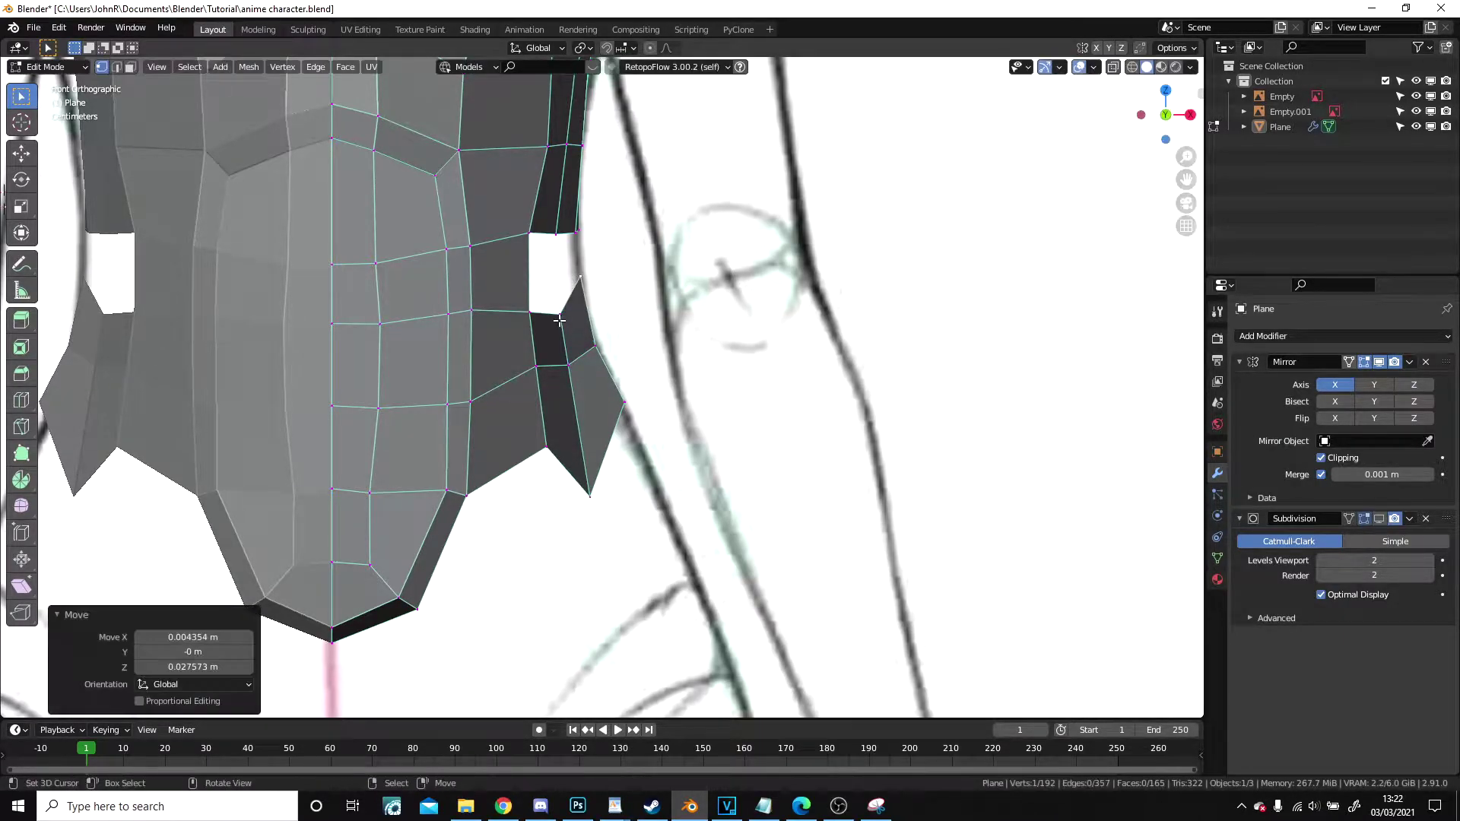
pyautogui.rightClick(559, 317)
pyautogui.press('g')
pyautogui.click(562, 291)
pyautogui.press('g')
pyautogui.click(579, 293)
# - Pull in the outer bottom corner of the hip panel, raise the hanging bottom vertex and adjust the vertex above it
pyautogui.rightClick(625, 402)
pyautogui.press('g')
pyautogui.click(616, 382)
pyautogui.rightClick(583, 498)
pyautogui.press('g')
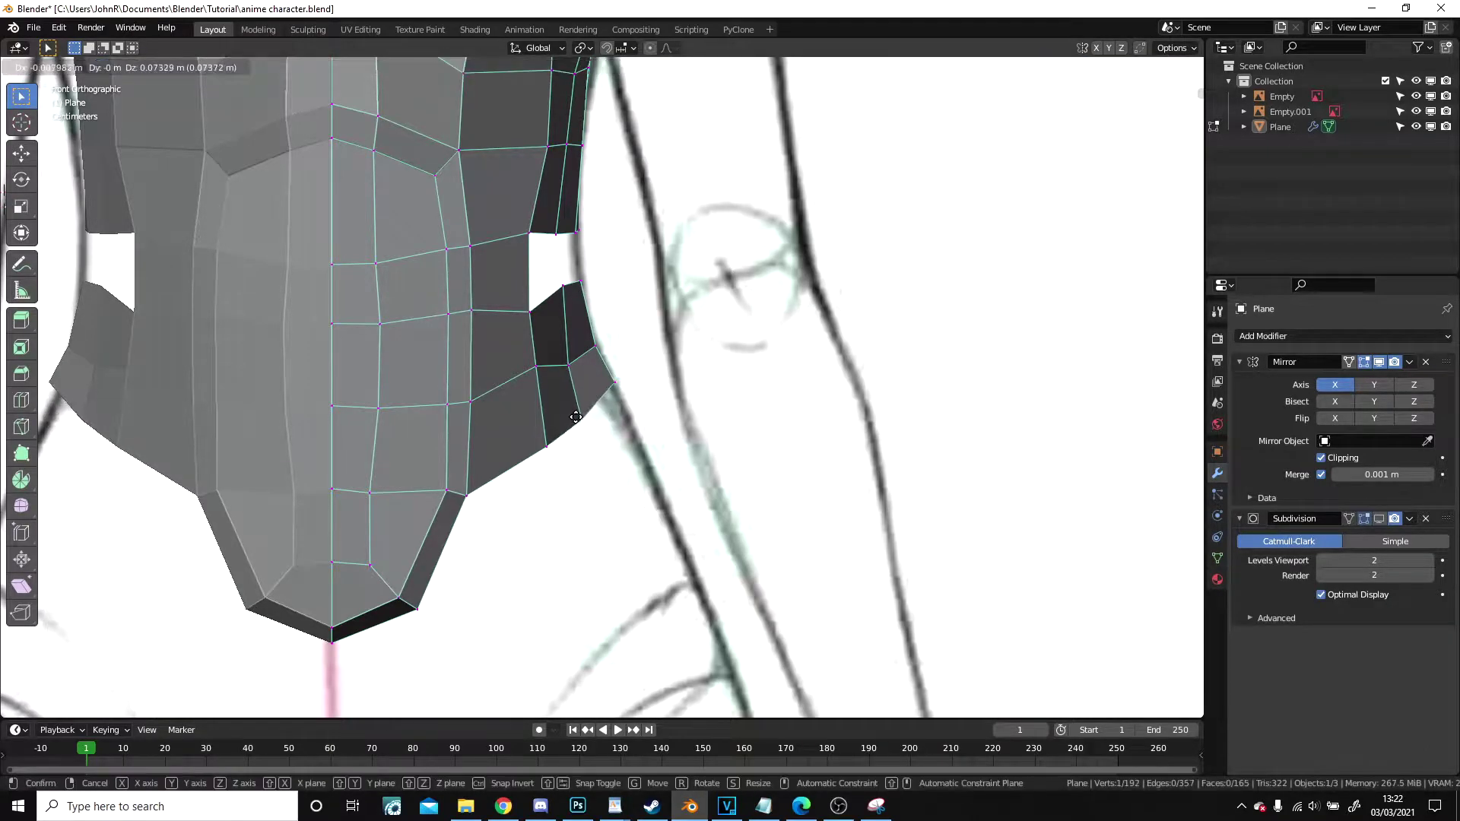
pyautogui.click(574, 404)
pyautogui.press('g')
pyautogui.click(565, 346)
# - Fine-tune the hip panel's top outer vertices against the waist outline and check the curvature from below
pyautogui.click(571, 283)
pyautogui.click(568, 264)
pyautogui.rightClick(583, 283)
pyautogui.press('g')
pyautogui.click(586, 288)
pyautogui.moveTo(600, 322)
pyautogui.mouseDown(button='middle')
pyautogui.moveTo(526, 316)
pyautogui.moveTo(505, 163)
pyautogui.moveTo(590, 338)
pyautogui.mouseUp(button='middle')
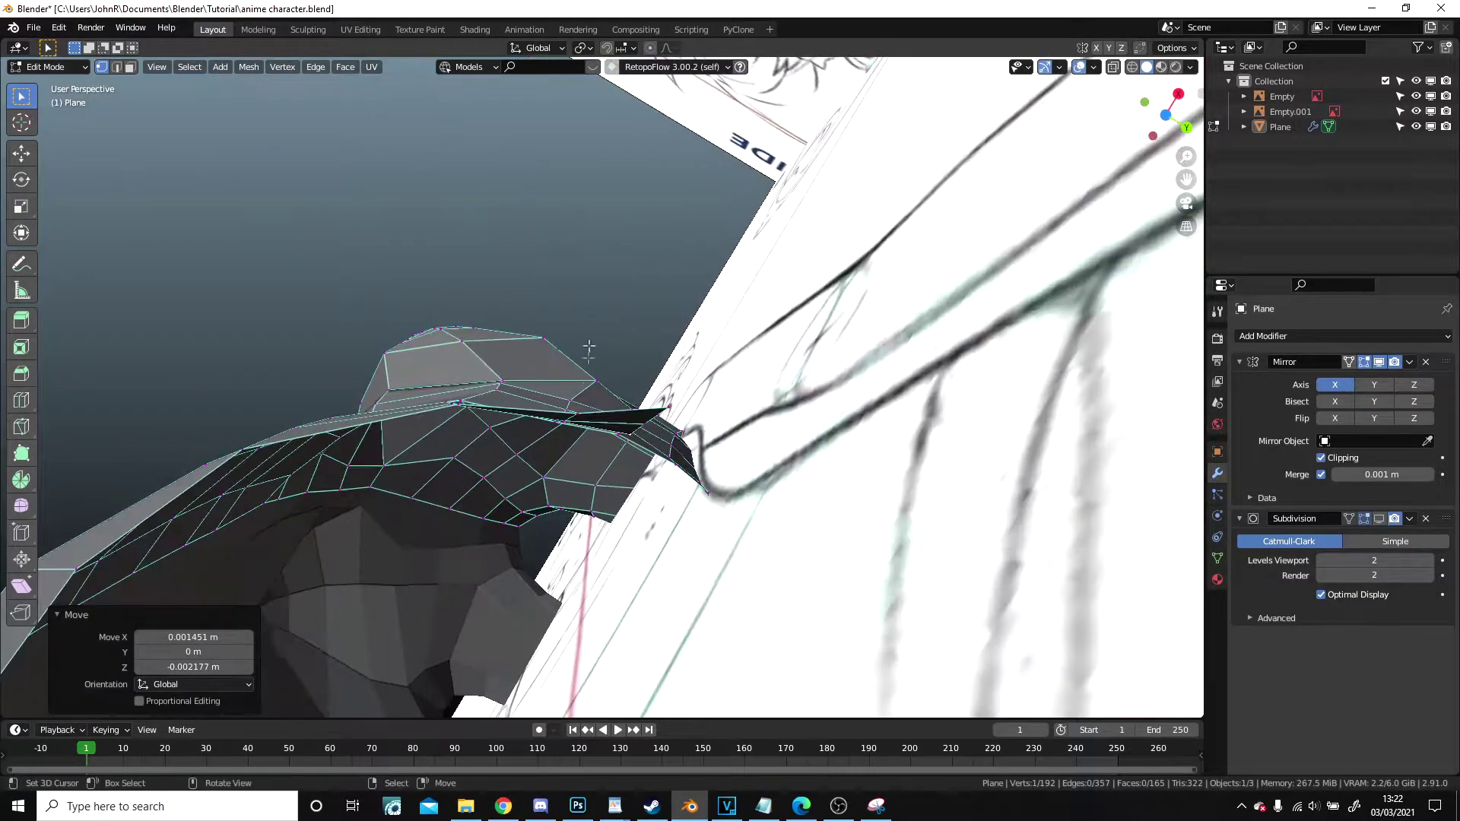
pyautogui.moveTo(575, 410); pyautogui.dragTo(599, 393, button='middle')
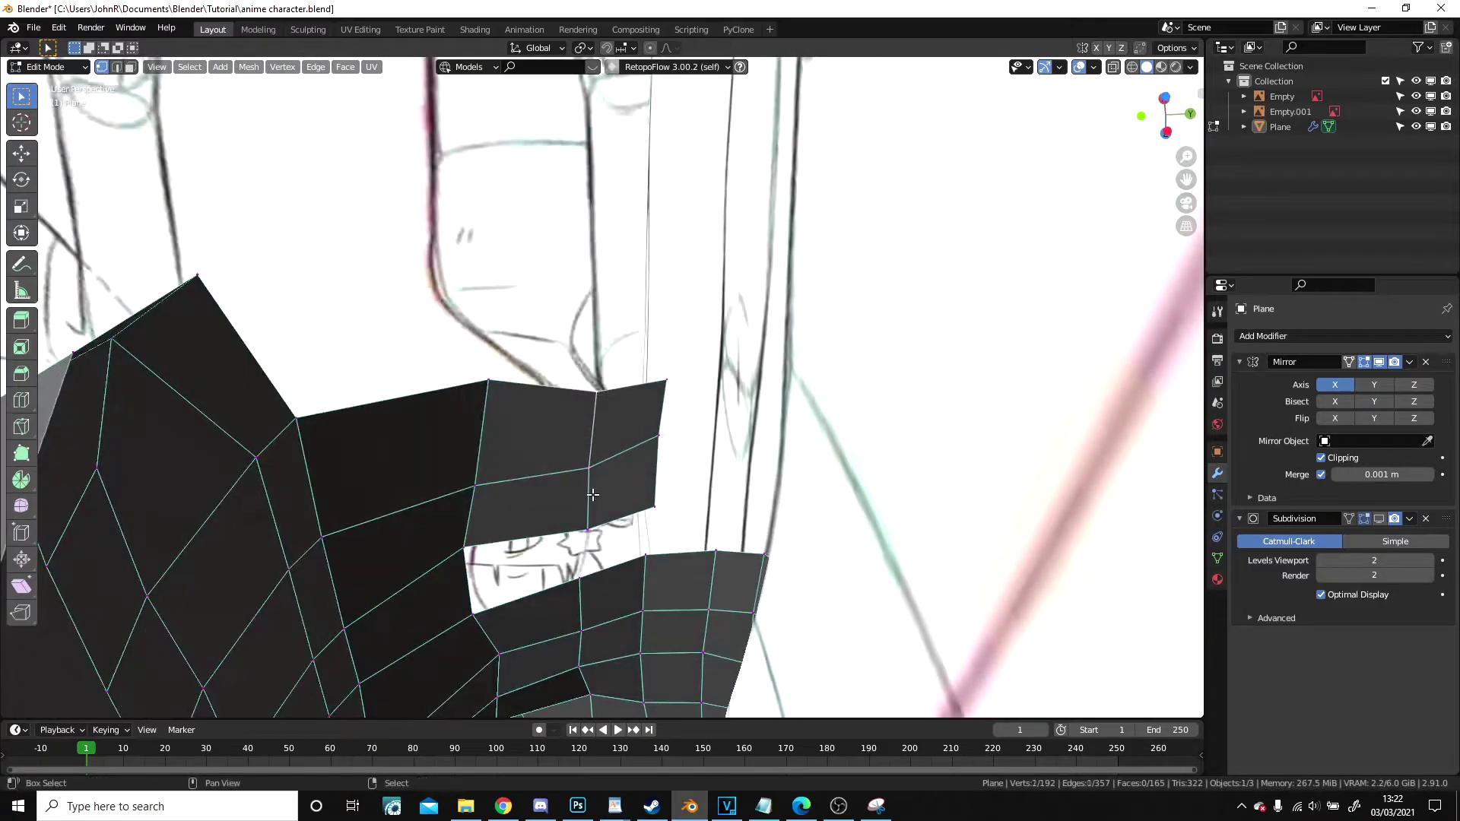
# - Move the hip panel's three outer edge vertices outward about 0.012 m to follow the body's curvature
pyautogui.keyDown('shift'); pyautogui.click(597, 447); pyautogui.keyUp('shift')
pyautogui.moveTo(626, 317); pyautogui.dragTo(633, 423, button='middle')
pyautogui.press('g')
pyautogui.click(617, 408)
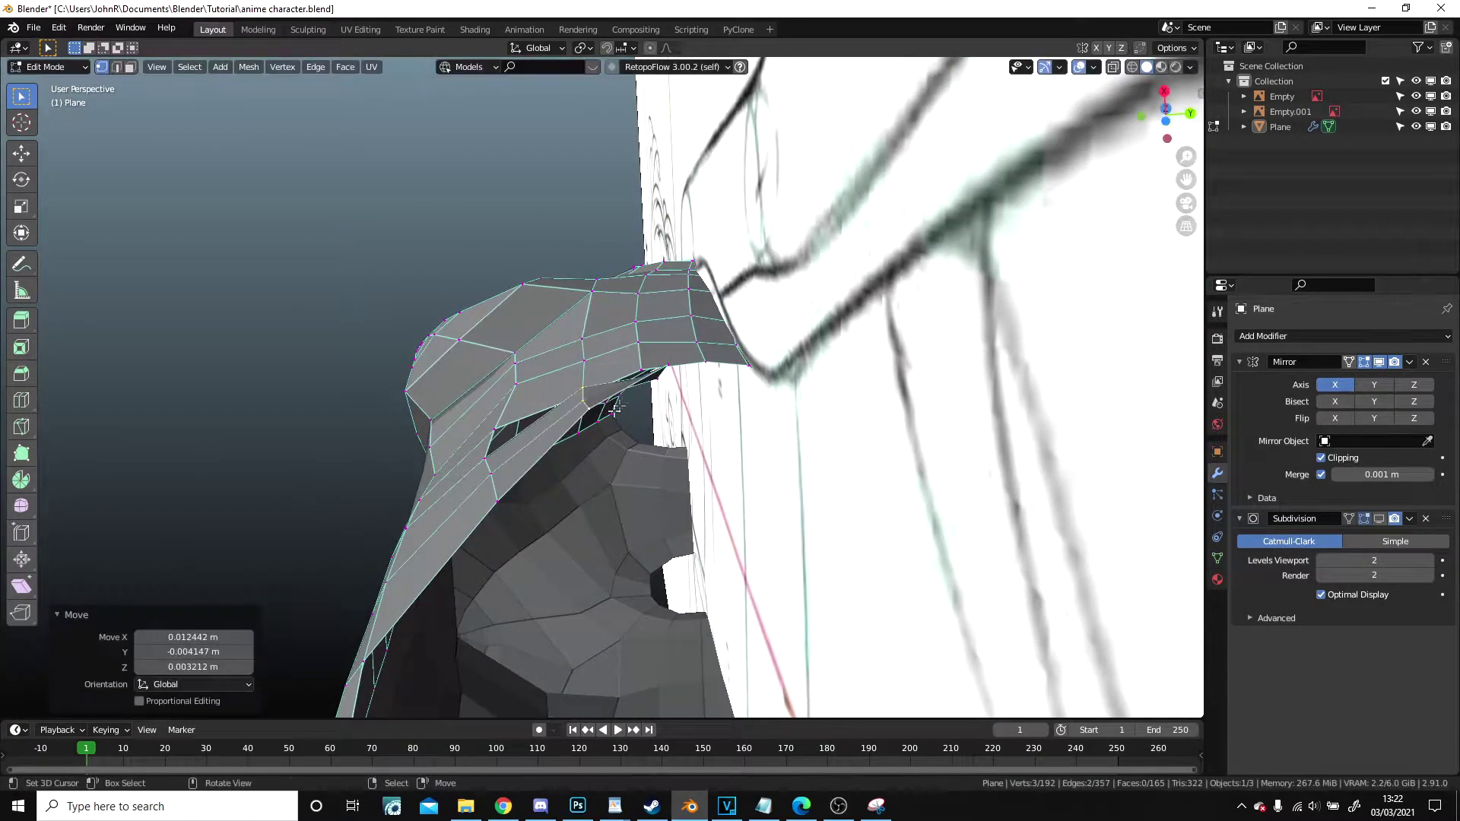
# - In the front view, pull the hip panel's outer bottom and top vertices inward to fit the reference's hip outline
pyautogui.moveTo(677, 376); pyautogui.dragTo(865, 473, button='middle')
pyautogui.press('KP_1')
pyautogui.click(636, 449)
pyautogui.scroll(3, 743, 365)
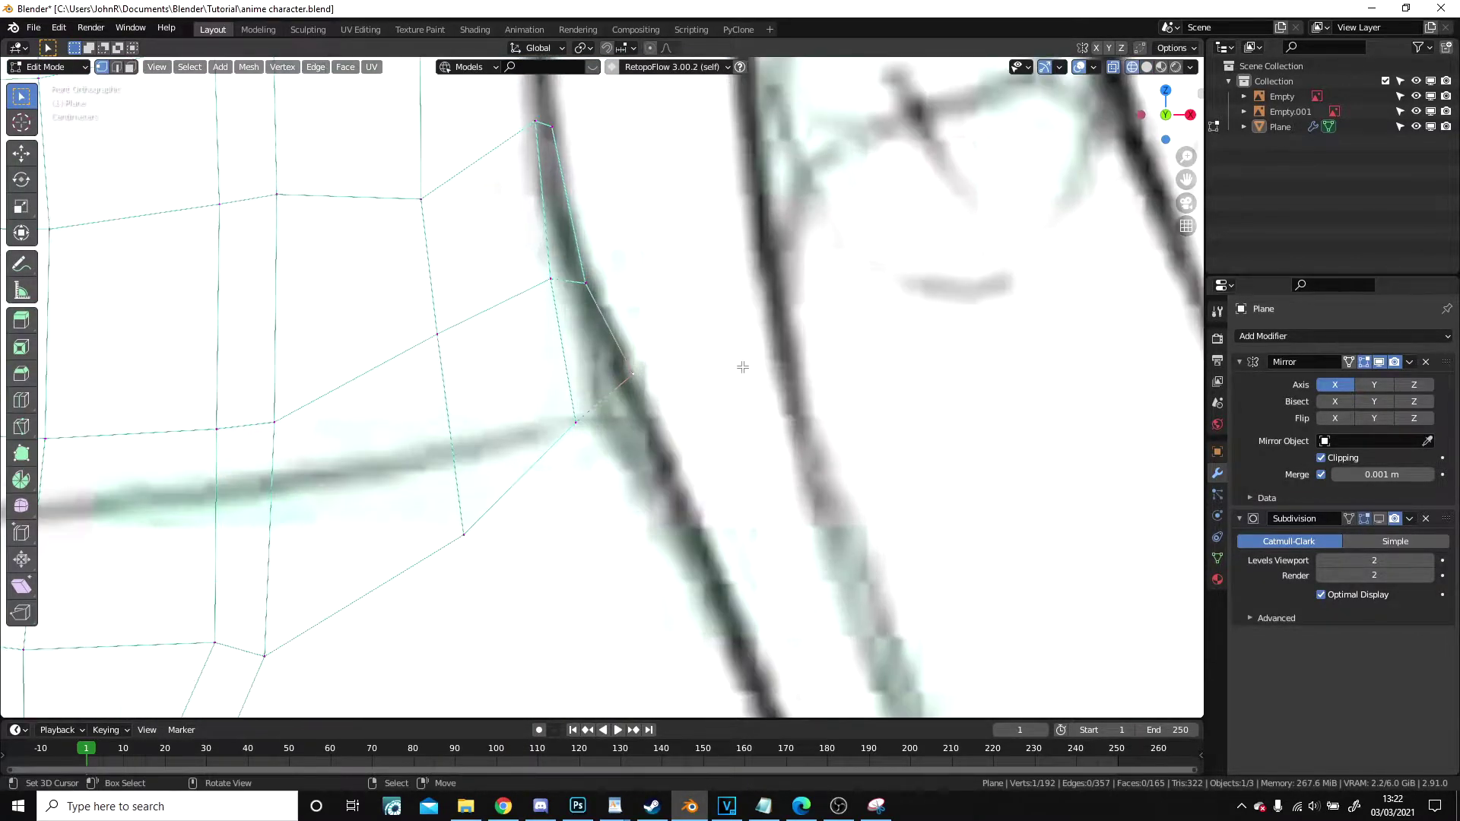
pyautogui.press('g')
pyautogui.click(702, 392)
pyautogui.rightClick(595, 413)
pyautogui.press('g')
pyautogui.click(584, 395)
pyautogui.click(535, 122)
pyautogui.press('g')
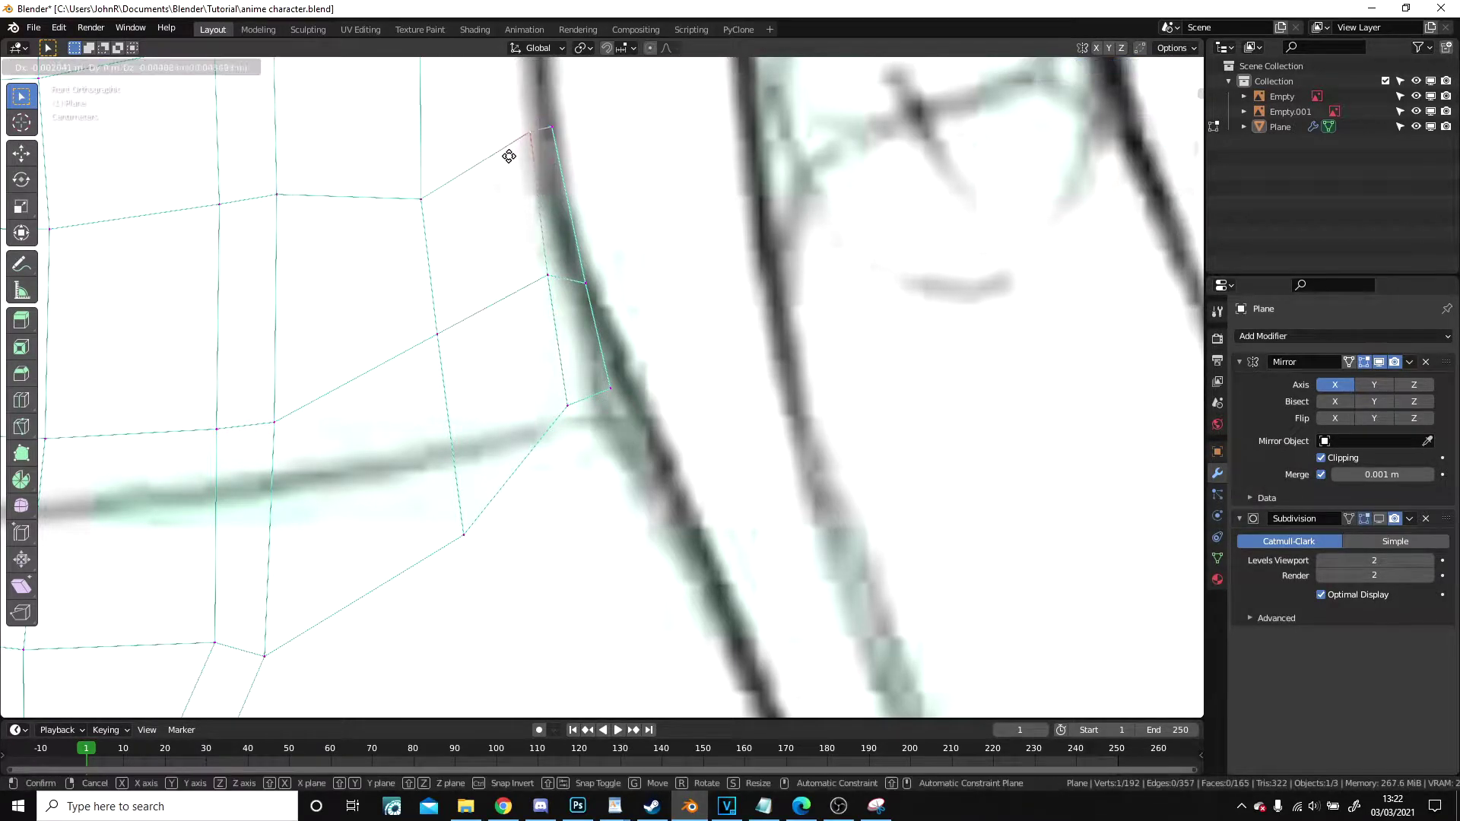
pyautogui.click(504, 148)
# - Return to solid shading and fill the side gap between the waist edge and the hip panel with two faces
pyautogui.scroll(-3, 629, 238)
pyautogui.press('z')
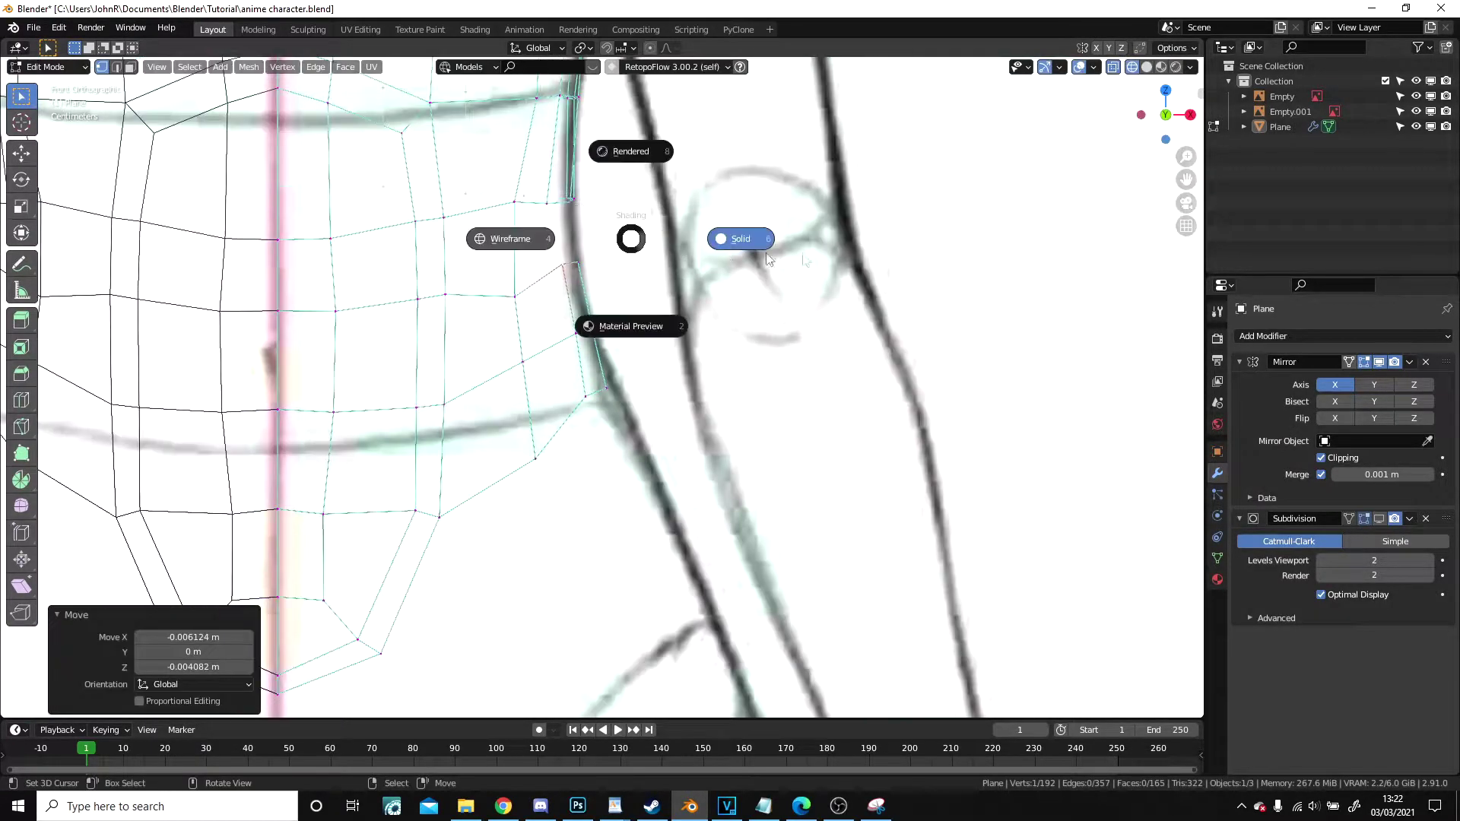
pyautogui.click(743, 239)
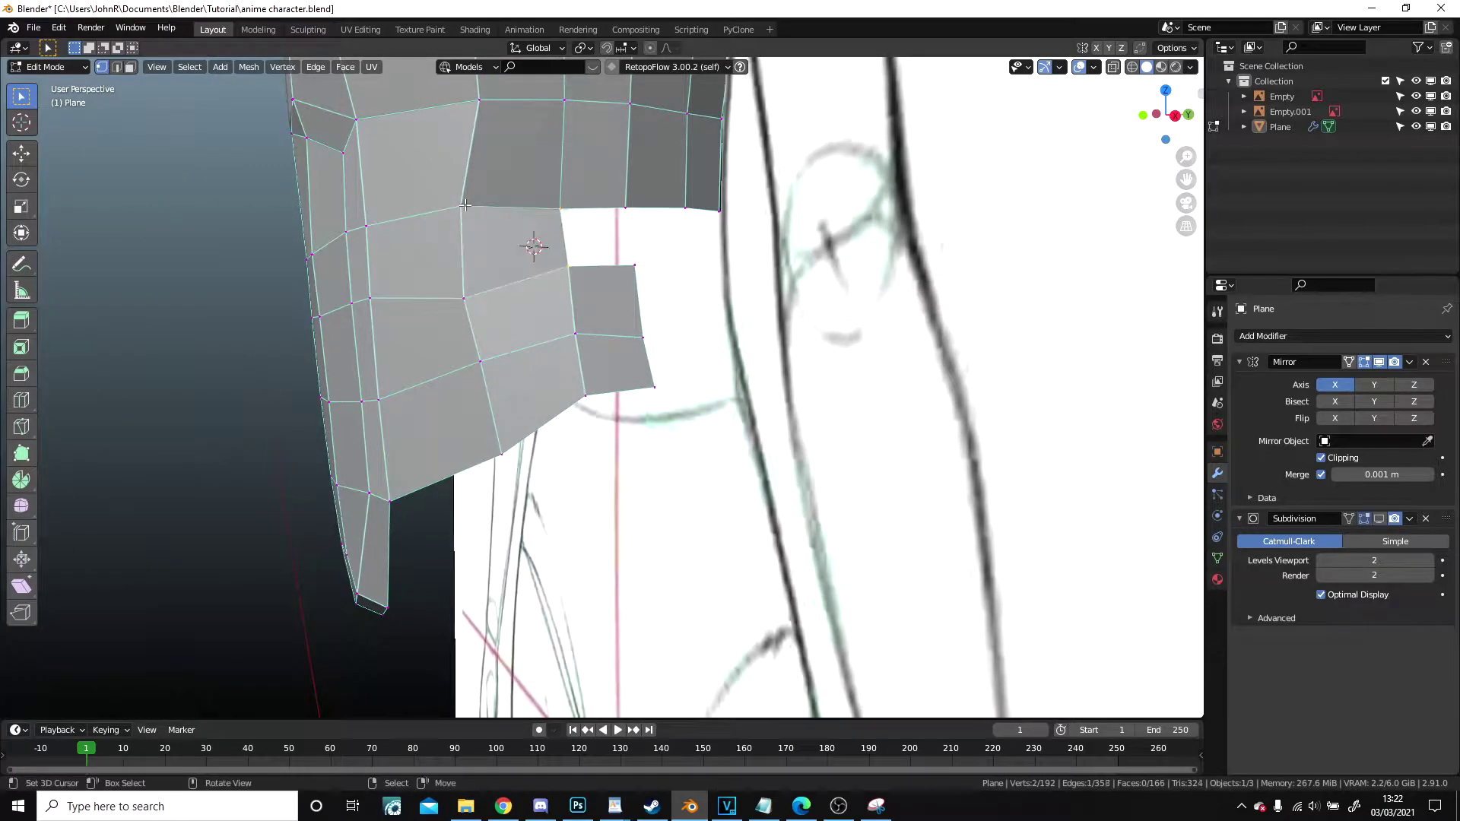
pyautogui.moveTo(597, 372); pyautogui.dragTo(583, 229, button='middle')
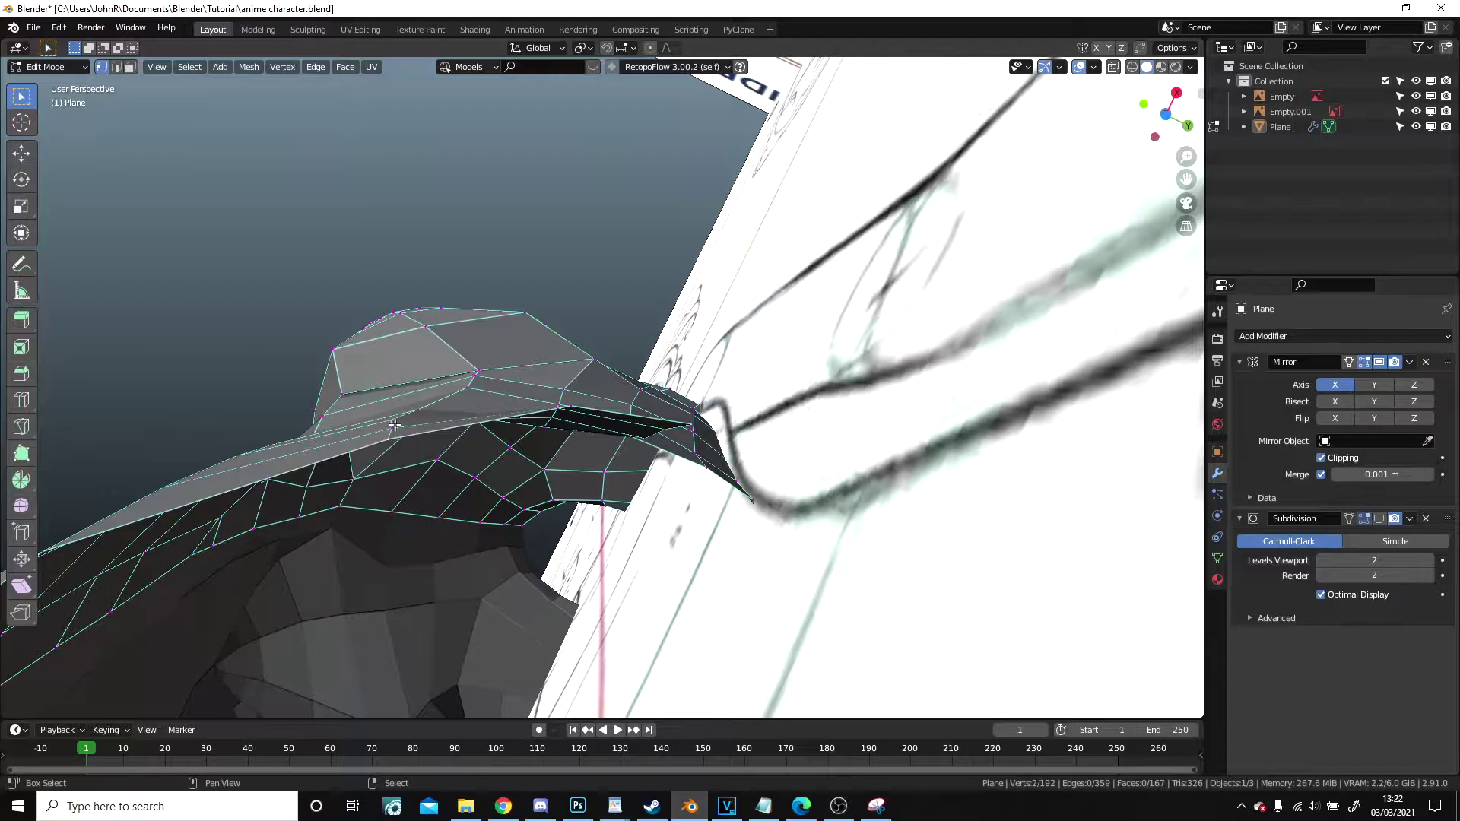
# - Leave mesh editing, check the torso against the references and hide the front reference image Empty
pyautogui.press('Tab')
pyautogui.moveTo(395, 424); pyautogui.dragTo(660, 523, button='middle')
pyautogui.scroll(-6, 589, 612)
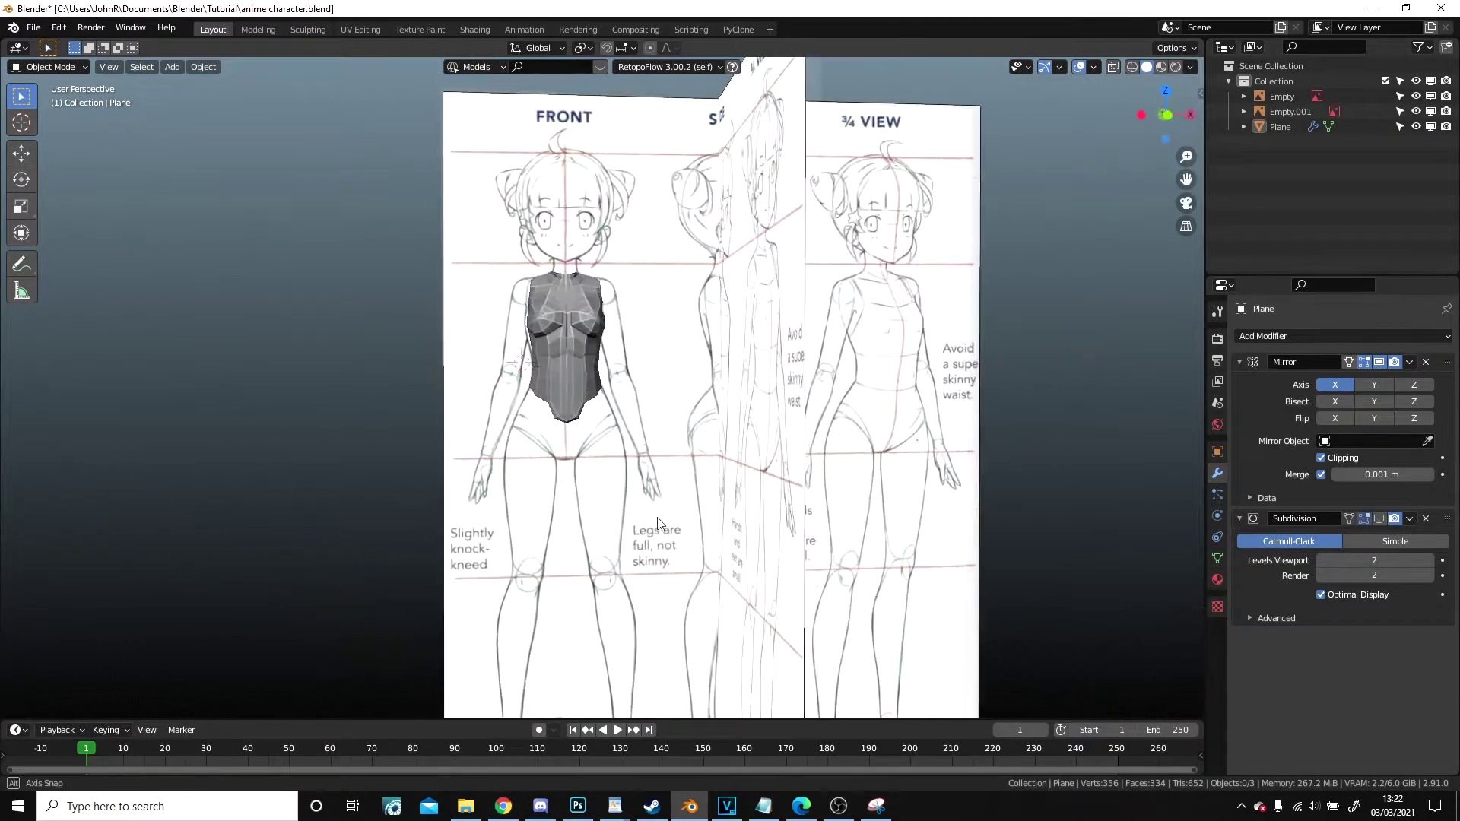
pyautogui.scroll(6, 672, 478)
pyautogui.moveTo(671, 472); pyautogui.dragTo(553, 392, button='middle')
pyautogui.scroll(4, 673, 354)
pyautogui.click(783, 416)
pyautogui.press('h')
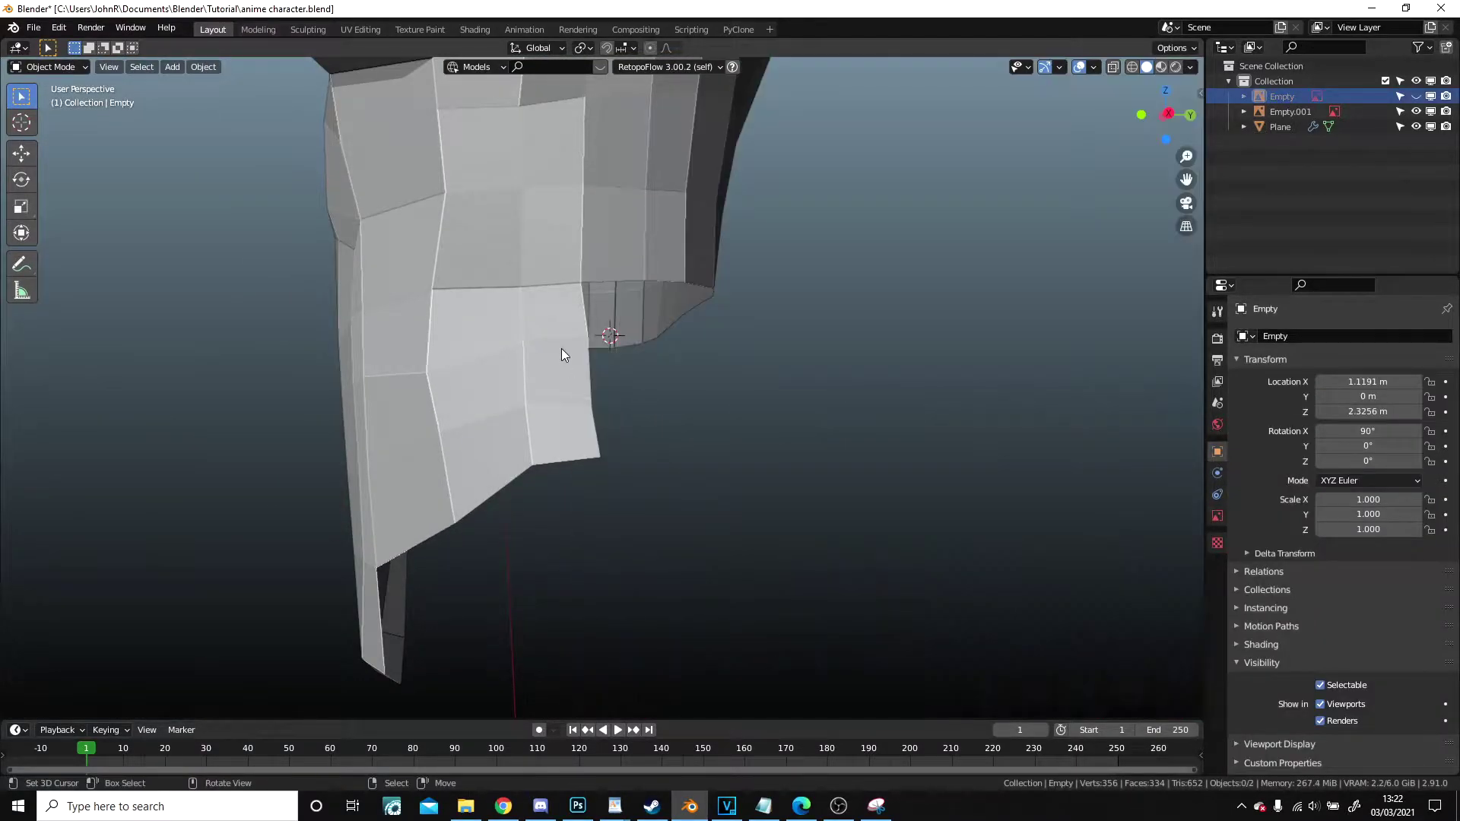
# - Resume editing the torso mesh and nudge the hip panel's bottom outer vertices
pyautogui.click(561, 348)
pyautogui.press('Tab')
pyautogui.scroll(2, 519, 393)
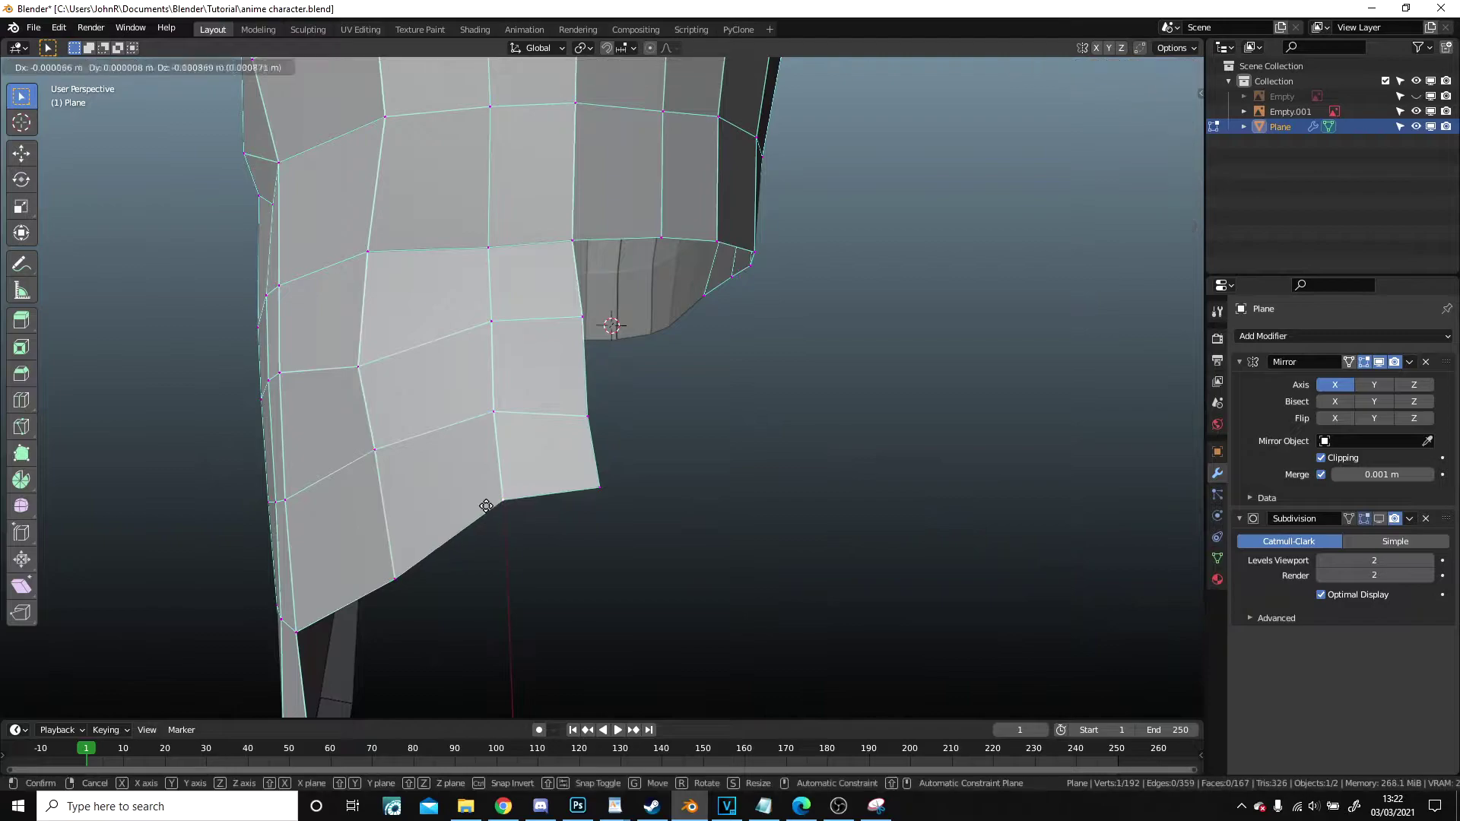
pyautogui.moveTo(601, 486); pyautogui.dragTo(609, 479)
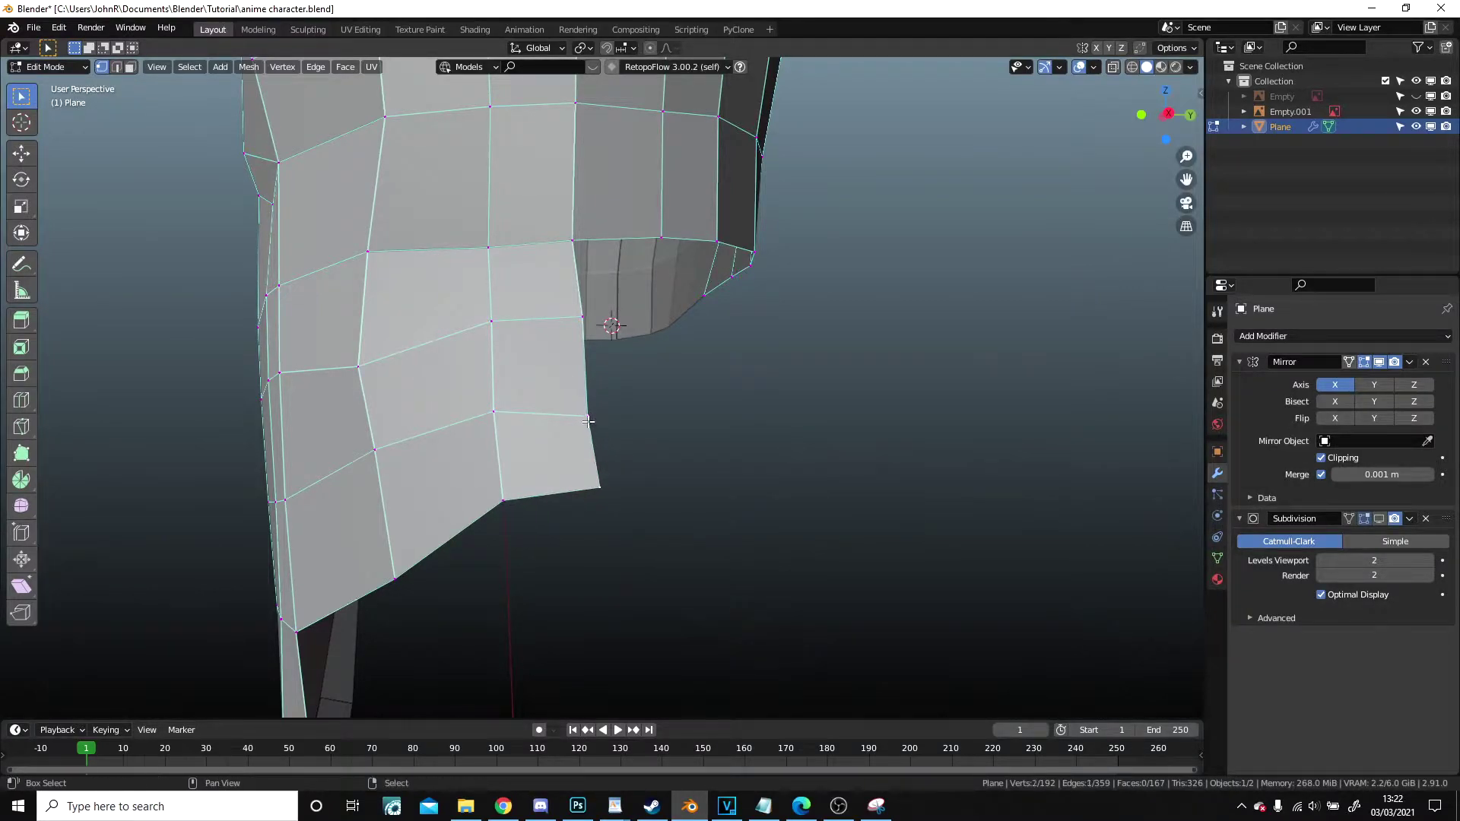
# - Extrude the hip panel's outer edge about 0.053 m toward the back
pyautogui.moveTo(580, 310); pyautogui.dragTo(669, 327, button='middle')
pyautogui.press('e')
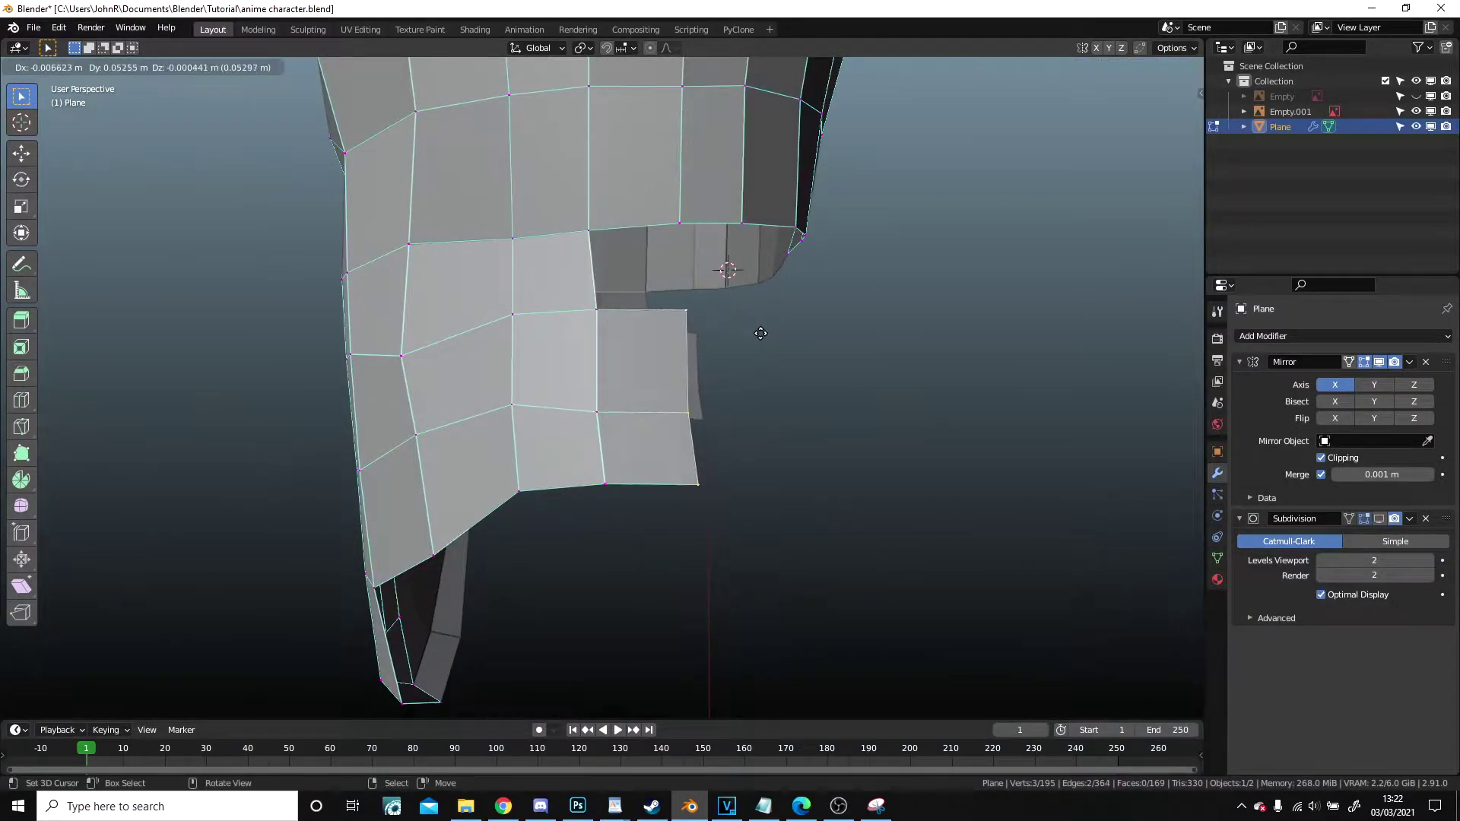
pyautogui.click(760, 333)
# - Slide the middle-row edge of the new side panel to even out its row heights
pyautogui.moveTo(590, 305); pyautogui.dragTo(588, 305)
pyautogui.moveTo(587, 304); pyautogui.dragTo(648, 408, button='middle')
pyautogui.press('g')
pyautogui.press('g')
pyautogui.rightClick(617, 398)
pyautogui.keyDown('shift'); pyautogui.rightClick(690, 407); pyautogui.keyUp('shift')
pyautogui.press('g')
pyautogui.press('g')
pyautogui.click(689, 386)
# - Extrude the hip panel's rear edge twice more around the side and fill the gap below the waist with faces
pyautogui.keyDown('shift'); pyautogui.moveTo(688, 386); pyautogui.dragTo(545, 379, button='middle'); pyautogui.keyUp('shift')
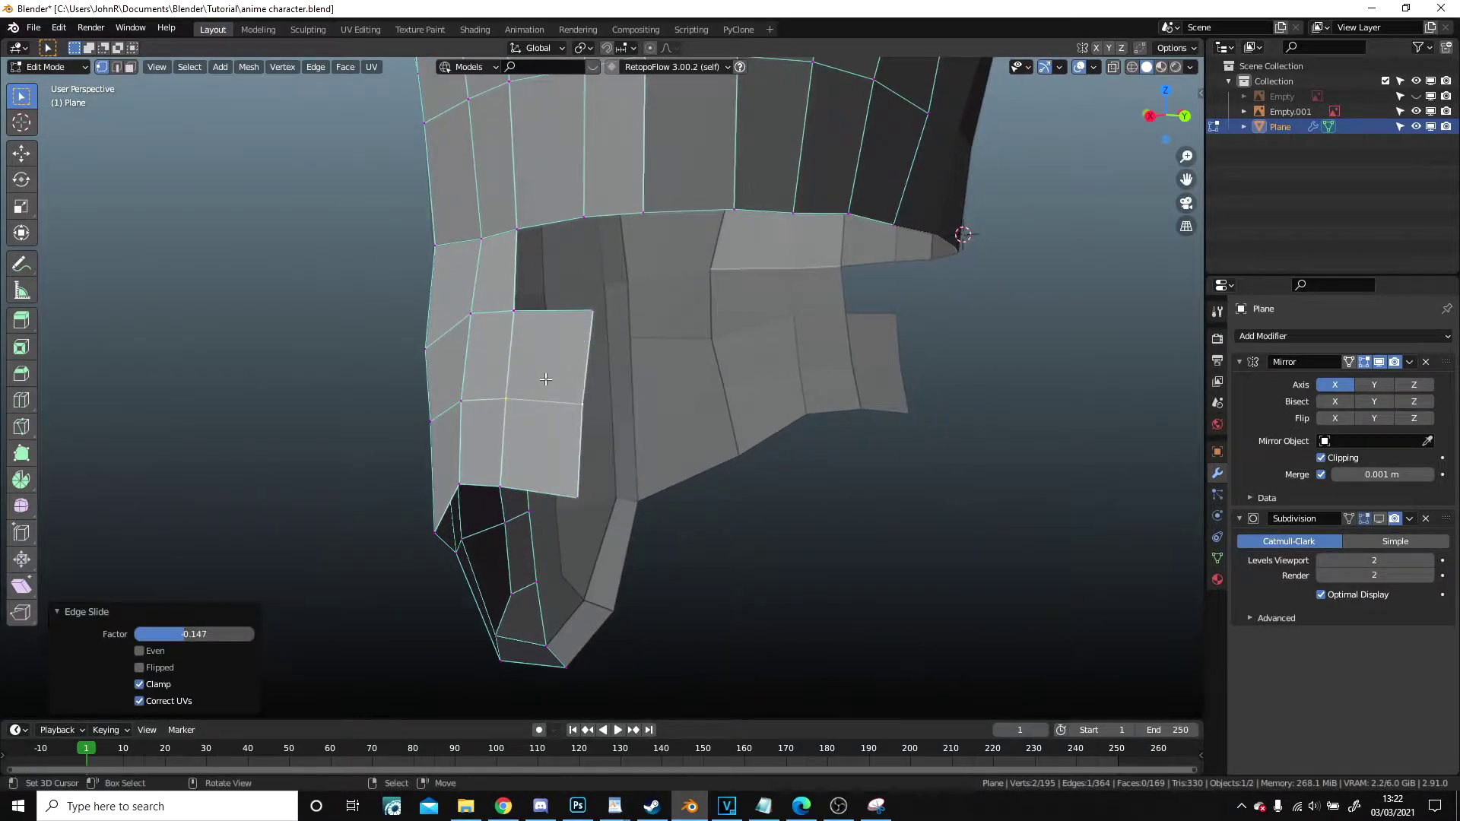
pyautogui.keyDown('shift'); pyautogui.click(592, 311); pyautogui.keyUp('shift')
pyautogui.moveTo(592, 311); pyautogui.dragTo(596, 333, button='middle')
pyautogui.scroll(1, 617, 222)
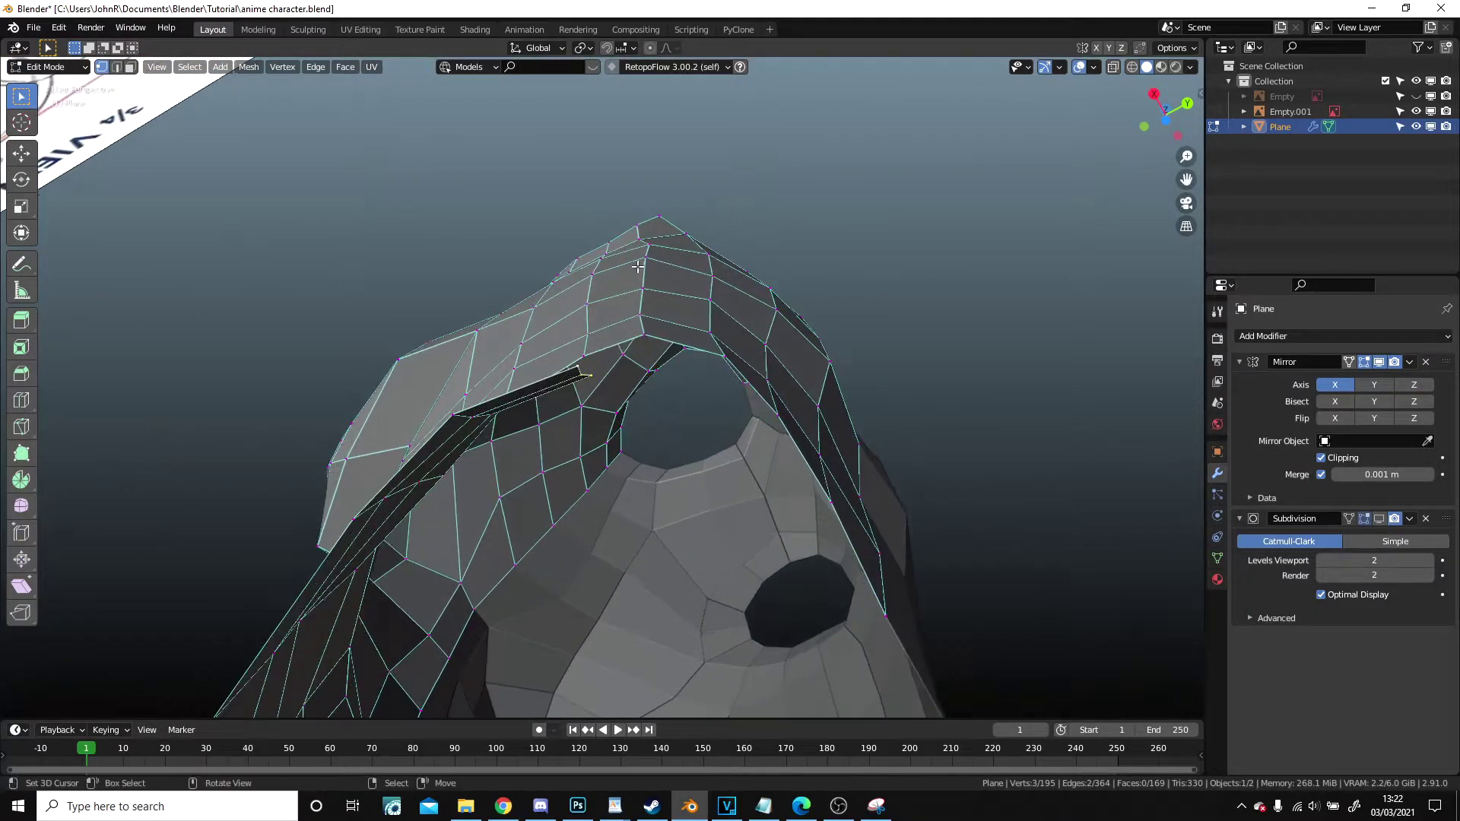
pyautogui.press('e')
pyautogui.click(702, 249)
pyautogui.moveTo(703, 249); pyautogui.dragTo(623, 293, button='middle')
pyautogui.press('e')
pyautogui.click(726, 267)
pyautogui.moveTo(723, 267); pyautogui.dragTo(445, 322, button='middle')
pyautogui.press('f')
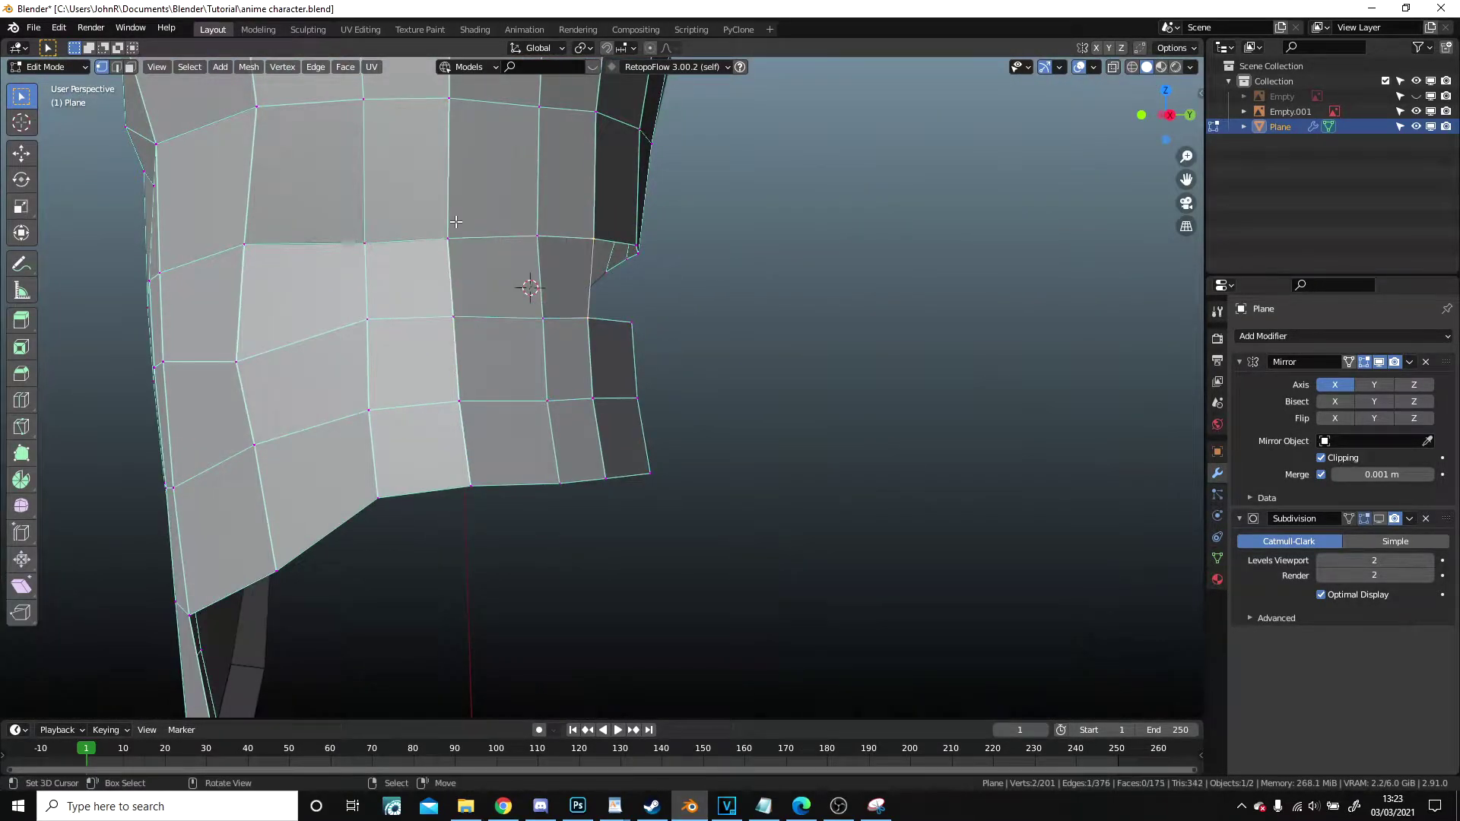
# - Slide the front side vertex just below the waist upward by a factor of about 0.2
pyautogui.click(236, 365)
pyautogui.scroll(2, 236, 364)
pyautogui.hotkey('shift', 'v')
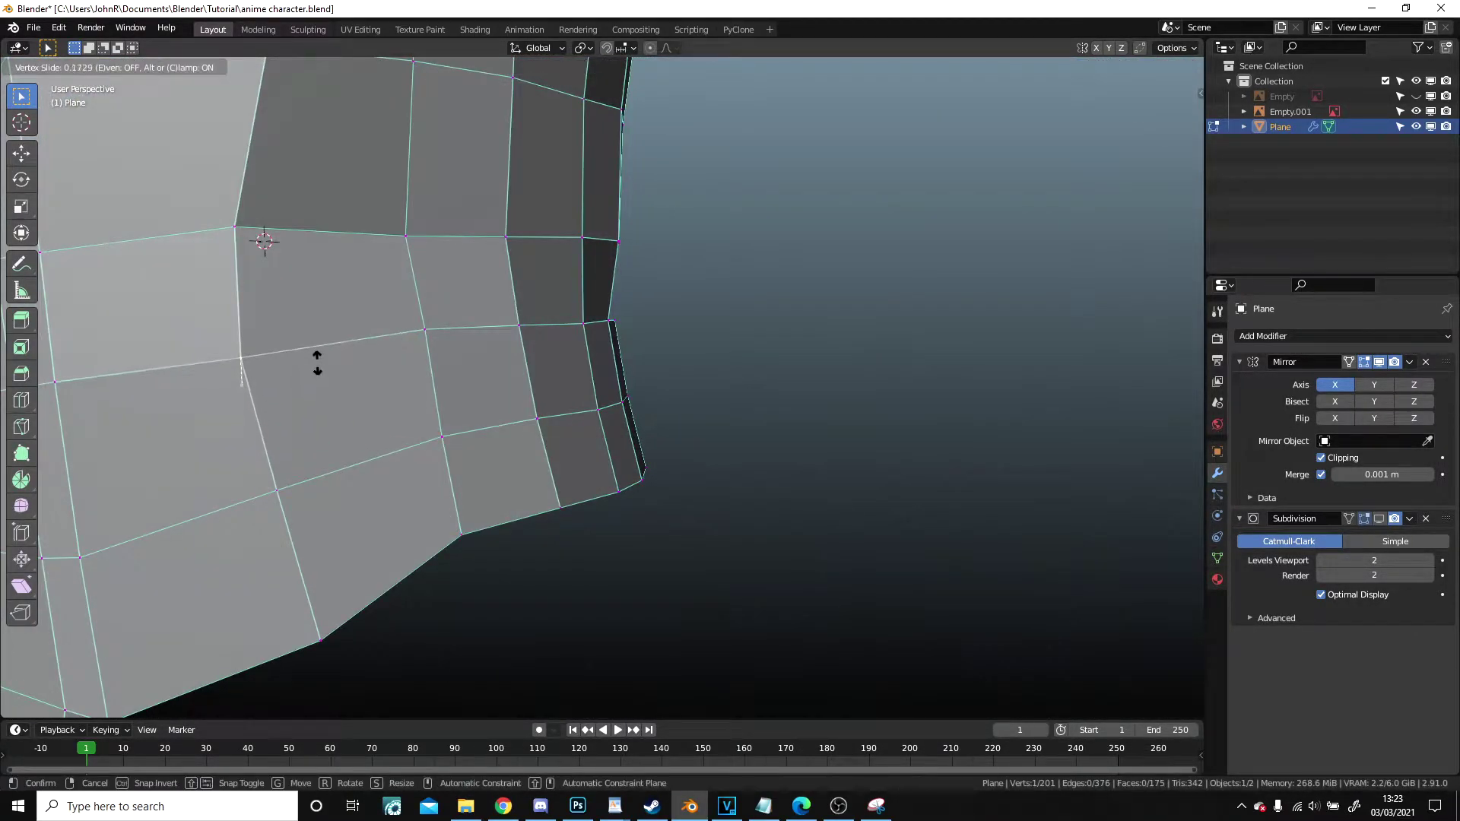
pyautogui.click(317, 359)
pyautogui.scroll(-3, 327, 361)
pyautogui.moveTo(475, 411); pyautogui.dragTo(407, 394, button='middle')
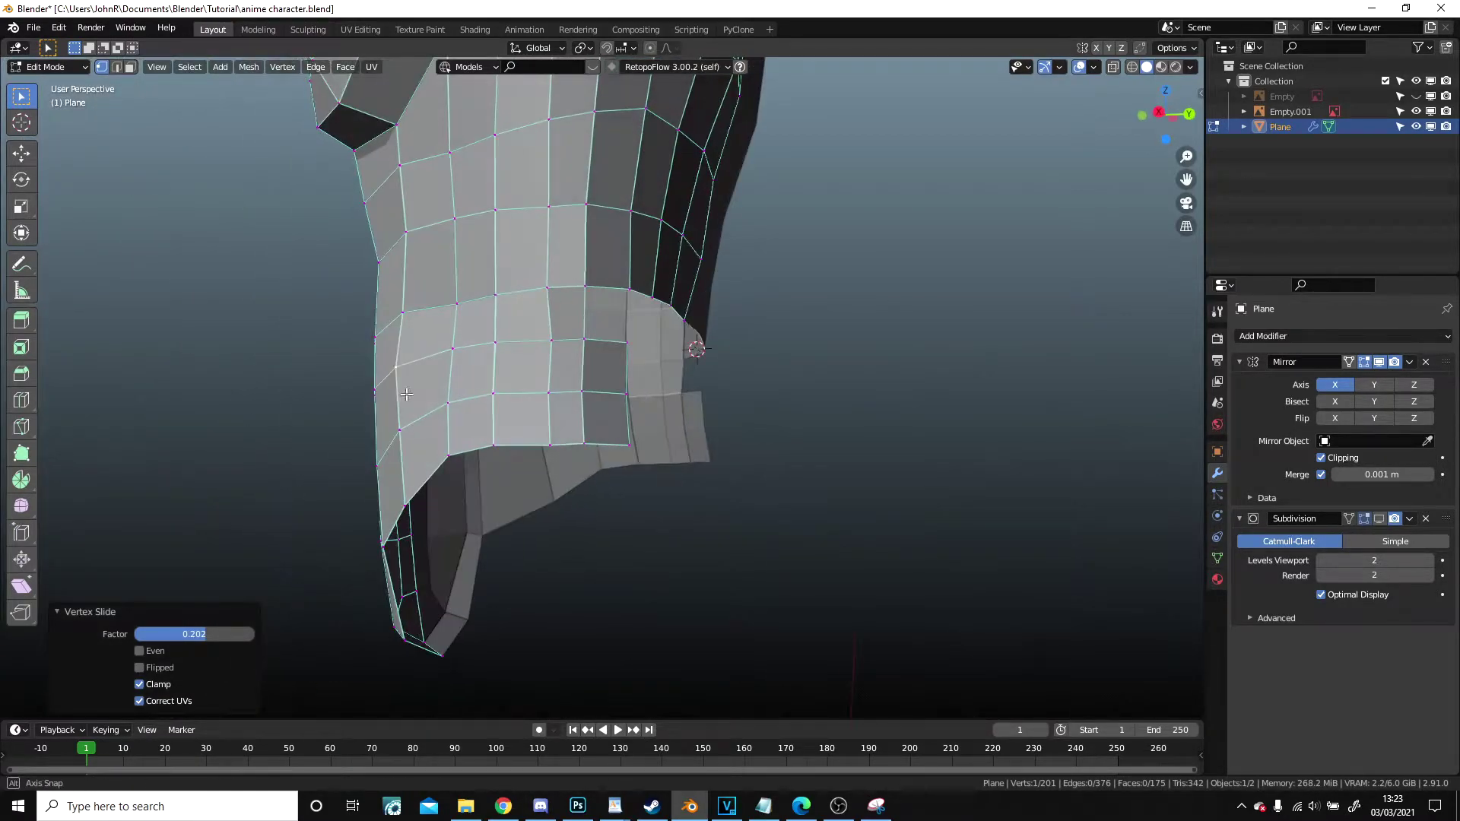
# - Compare the hip mesh with the side-view reference and inspect the open edge at the back
pyautogui.press('KP_3')
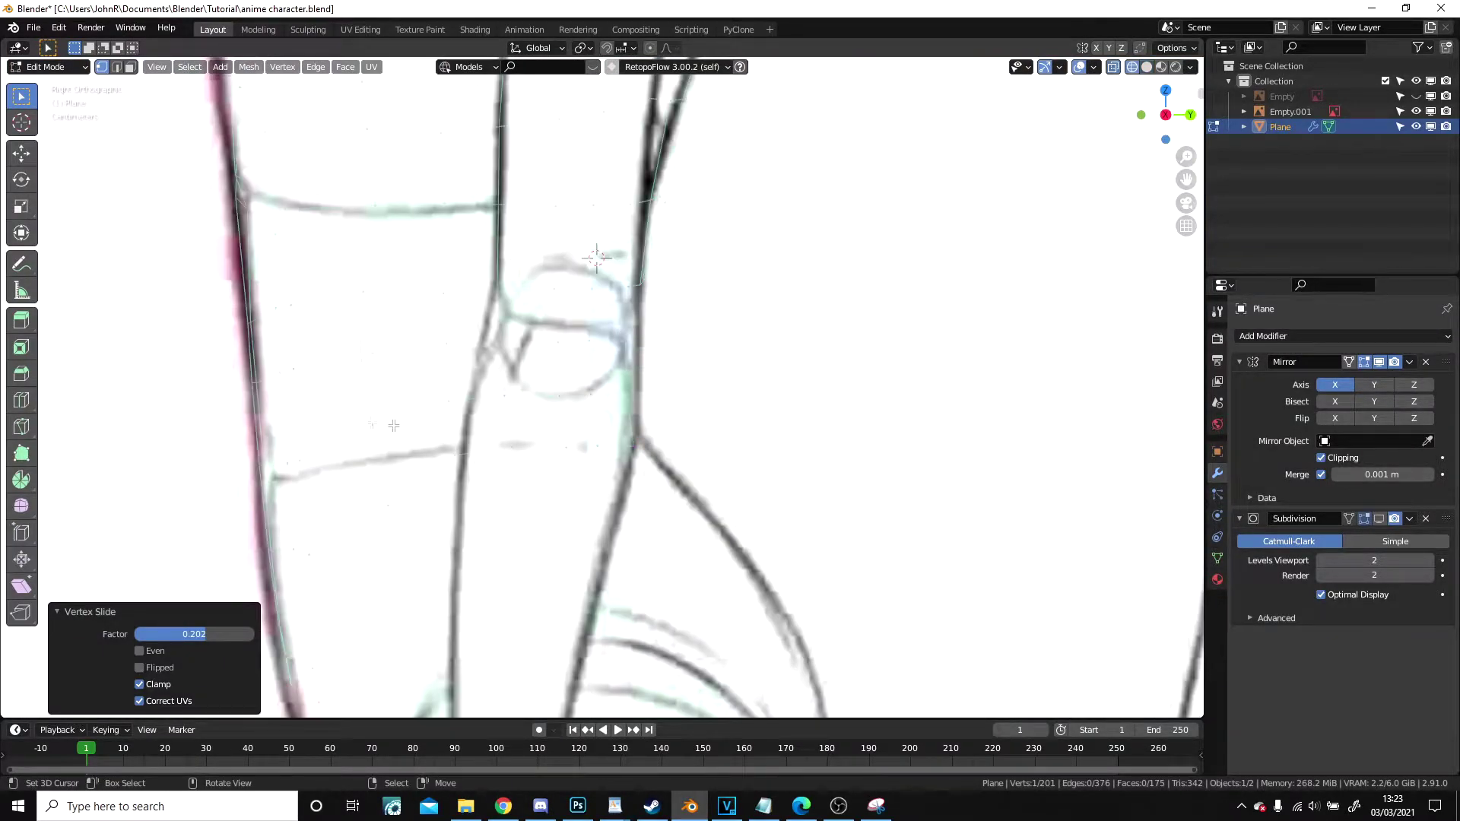
pyautogui.scroll(-2, 661, 408)
pyautogui.keyDown('shift'); pyautogui.moveTo(665, 366); pyautogui.dragTo(626, 276, button='middle'); pyautogui.keyUp('shift')
pyautogui.scroll(4, 702, 312)
pyautogui.press('z')
pyautogui.click(952, 306)
pyautogui.moveTo(647, 361); pyautogui.dragTo(595, 393, button='middle')
pyautogui.scroll(1, 595, 391)
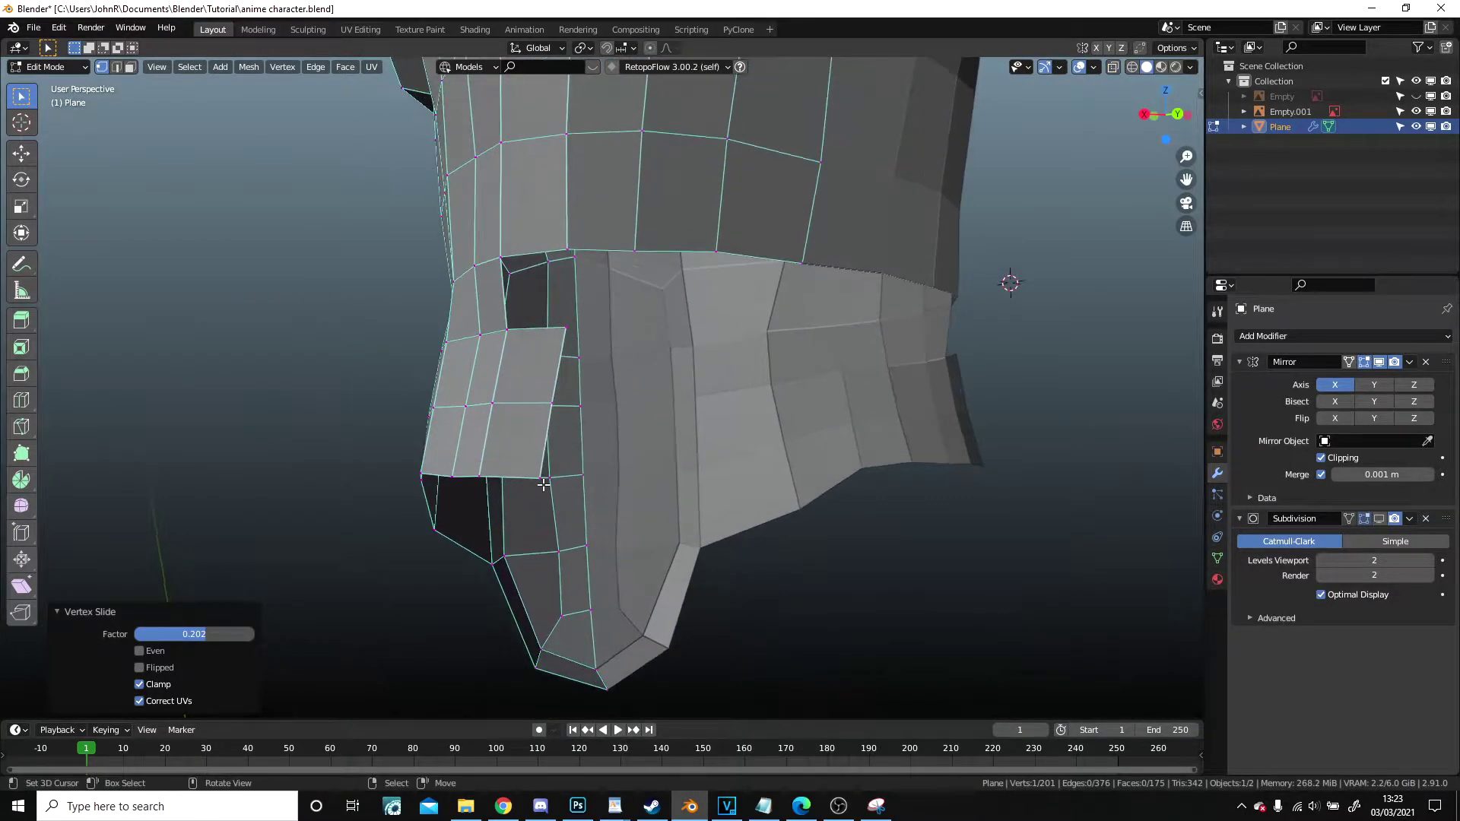
# - Extrude the hip panel's open rear edge three times around the back to the mirror centre line
pyautogui.moveTo(559, 338); pyautogui.dragTo(675, 231, button='middle')
pyautogui.press('e')
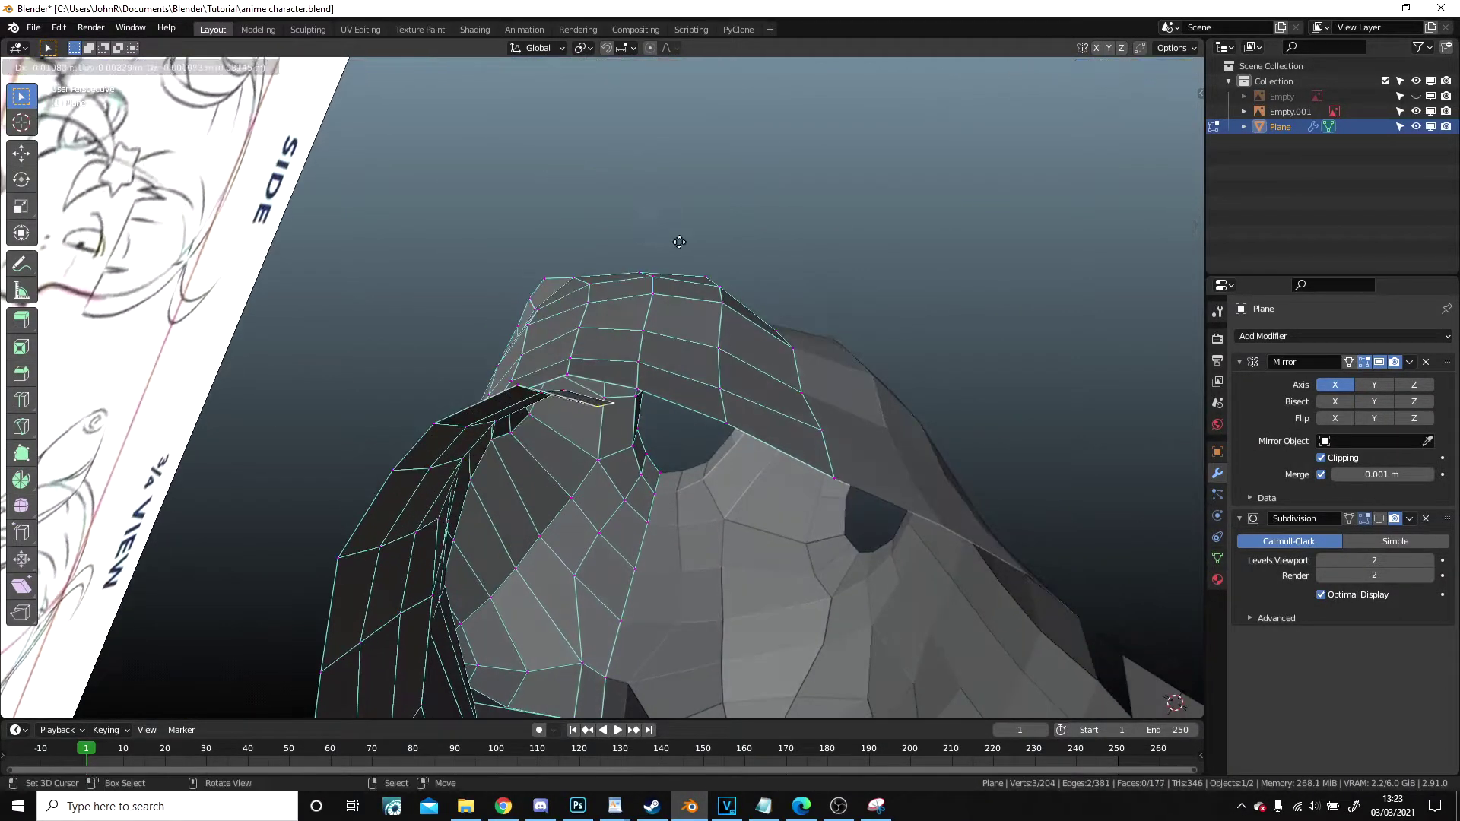
pyautogui.click(697, 241)
pyautogui.press('e')
pyautogui.click(838, 309)
pyautogui.press('e')
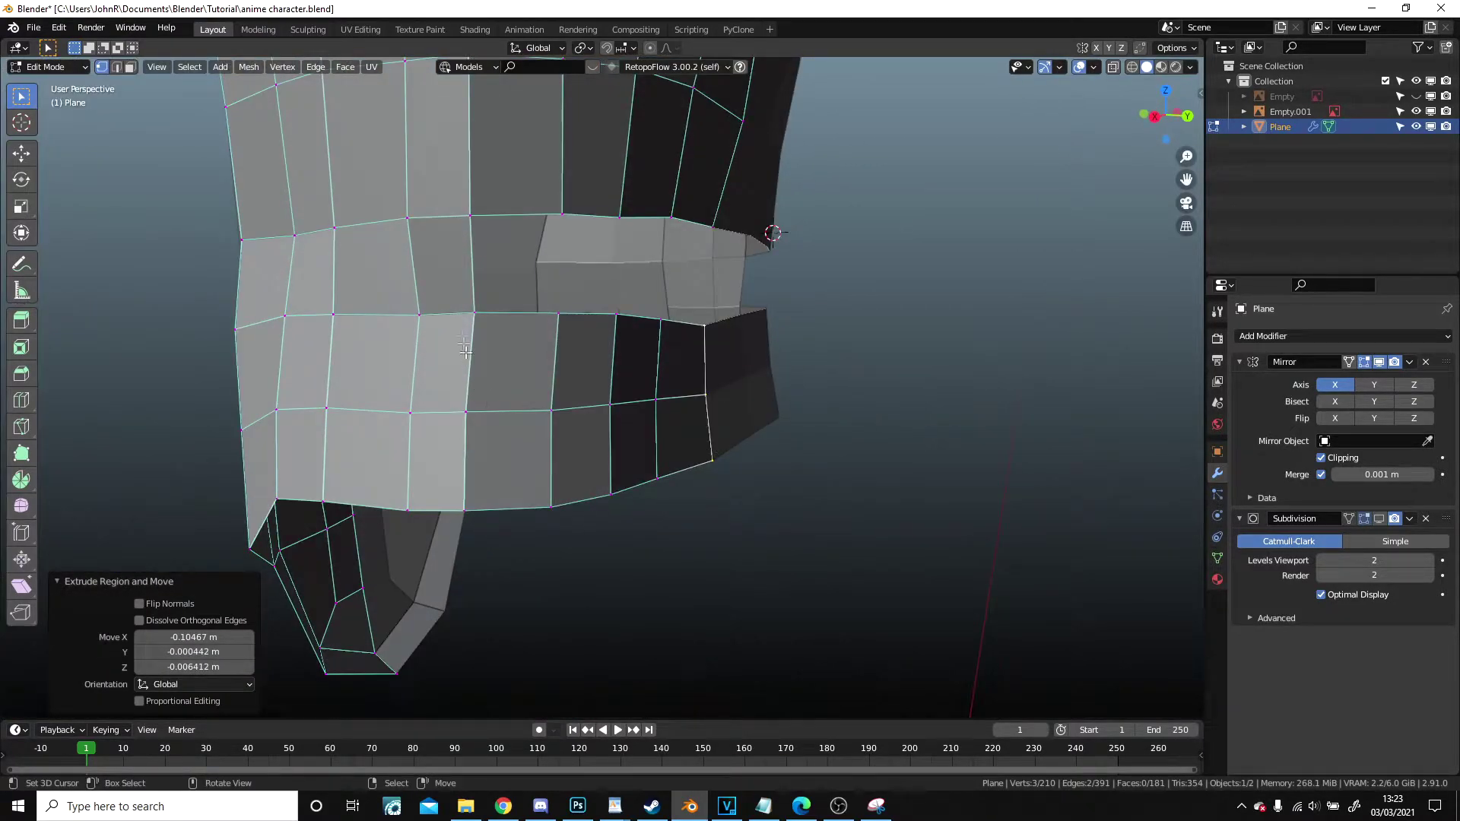
# - Fill the remaining gap between the waist and the back hip panels with four faces
pyautogui.click(466, 349)
pyautogui.moveTo(467, 219); pyautogui.dragTo(446, 221, button='middle')
pyautogui.press('f')
pyautogui.press('f')
pyautogui.press('f')
pyautogui.press('f')
pyautogui.moveTo(810, 286); pyautogui.dragTo(749, 296, button='middle')
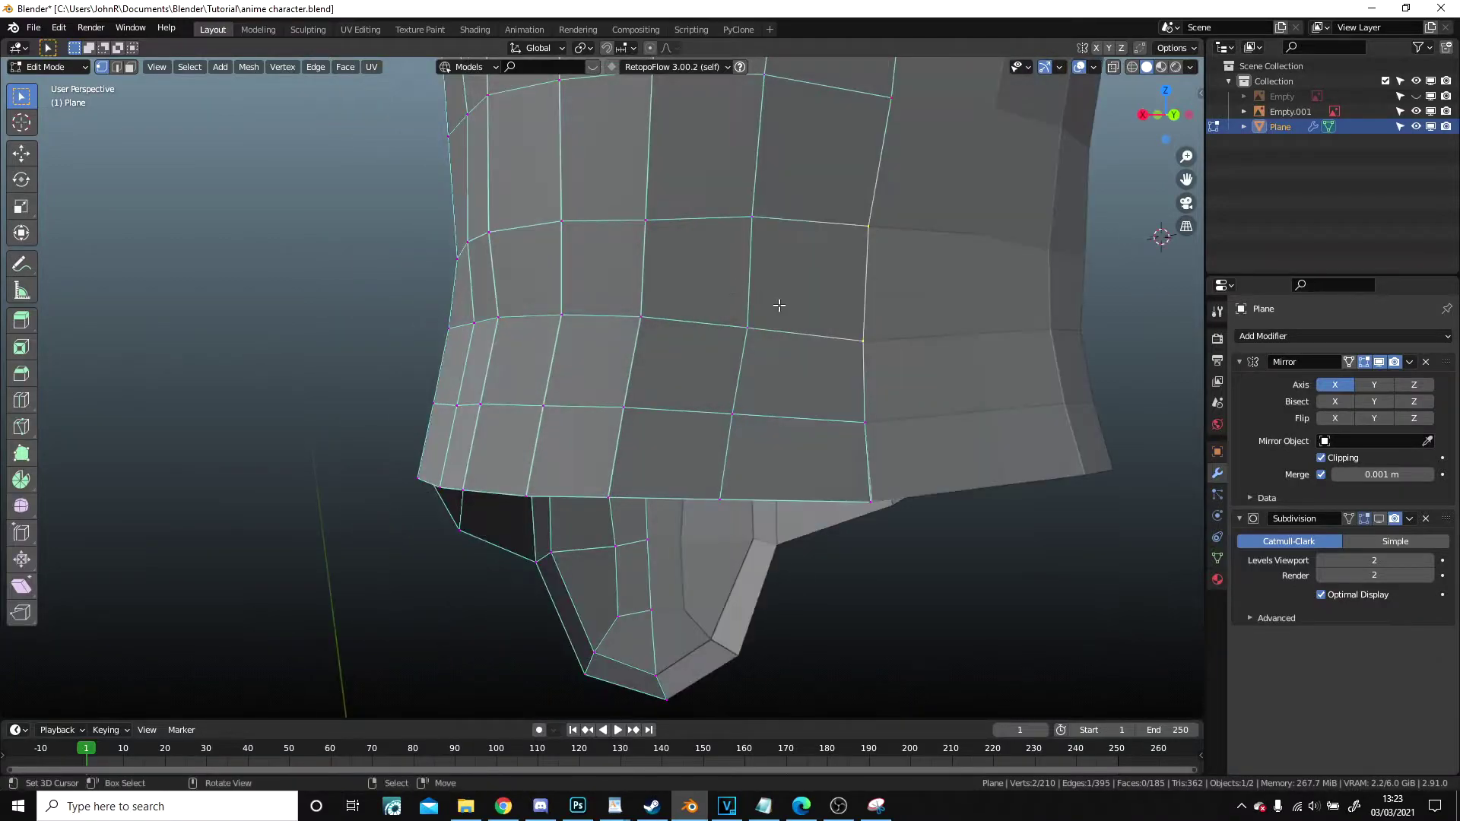
# - In the wireframe side view, move the hip's bottom rear vertex to the back outline with proportional editing, then restore solid shading
pyautogui.press('KP_3')
pyautogui.press('z')
pyautogui.click(661, 306)
pyautogui.scroll(-2, 639, 426)
pyautogui.scroll(3, 614, 586)
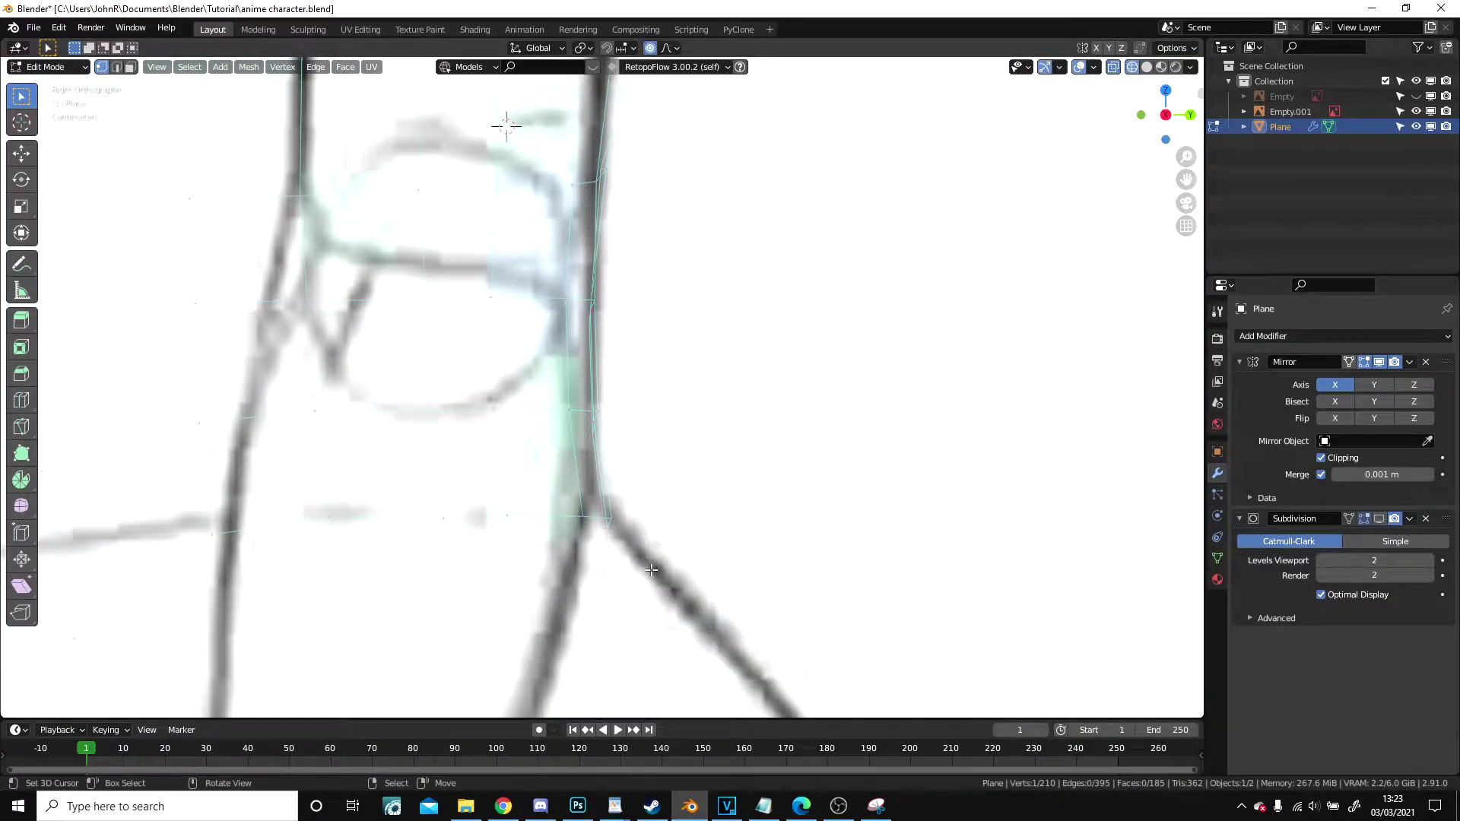
pyautogui.press('g')
pyautogui.click(603, 509)
pyautogui.moveTo(602, 510); pyautogui.dragTo(661, 511, button='middle')
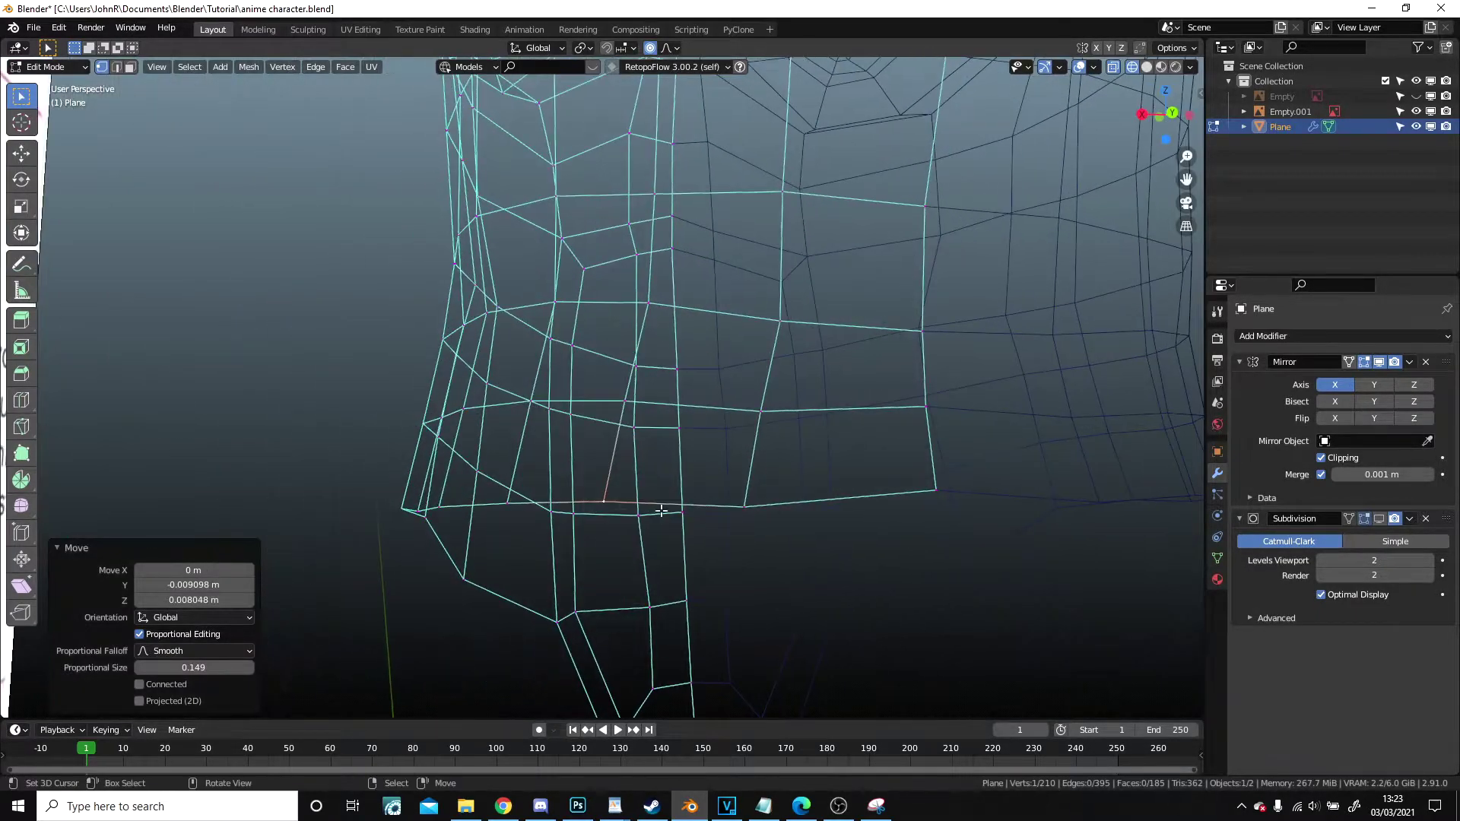
pyautogui.click(934, 525)
# - Slide the back hip's bottom-edge vertex next to the centre line and the one above it sideways to align their column
pyautogui.moveTo(717, 408)
pyautogui.mouseDown(button='middle')
pyautogui.moveTo(639, 329)
pyautogui.moveTo(620, 385)
pyautogui.mouseUp(button='middle')
pyautogui.press('g')
pyautogui.press('g')
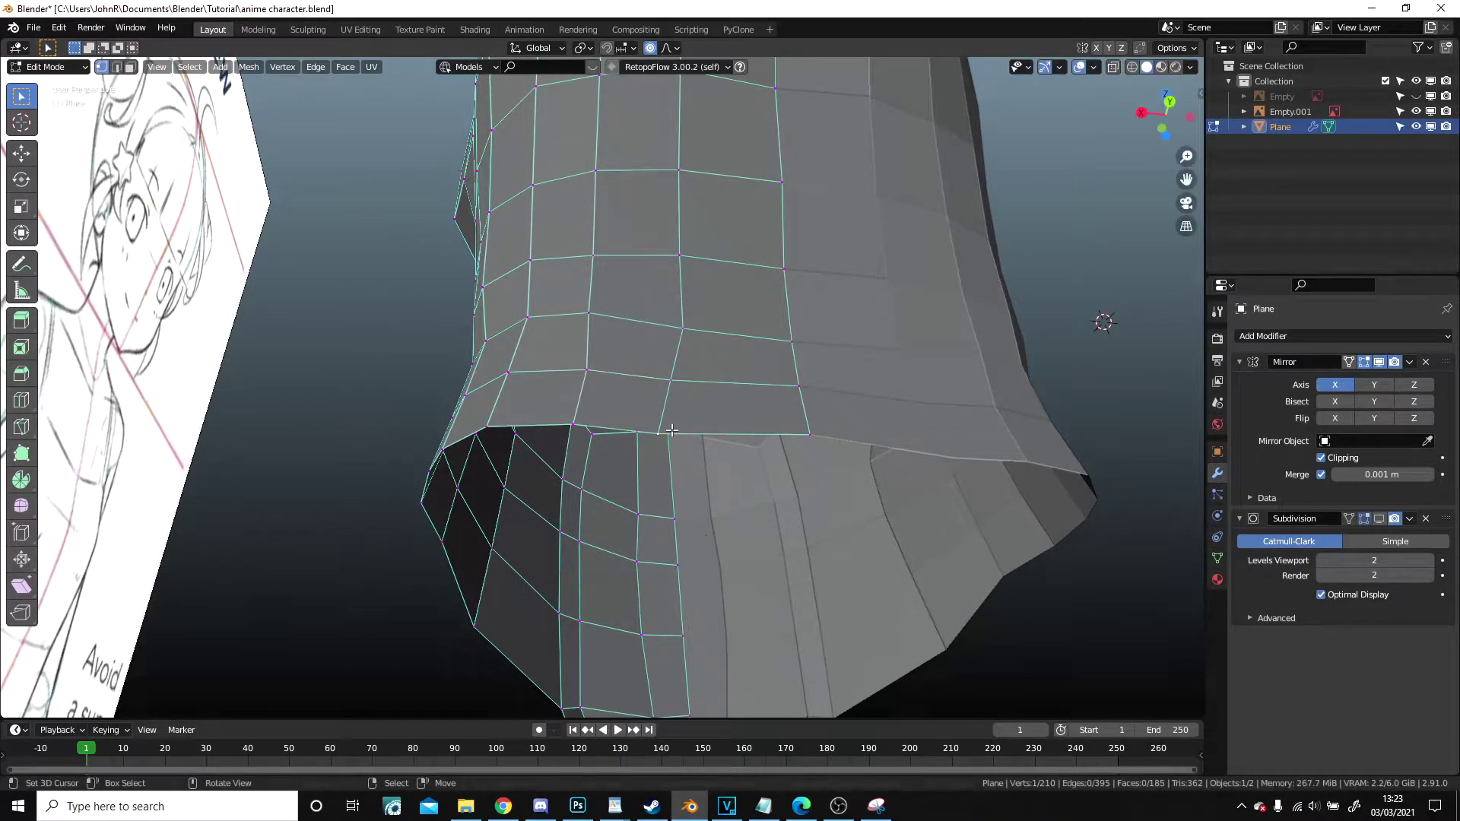
pyautogui.click(688, 431)
pyautogui.press('g')
pyautogui.press('g')
pyautogui.click(694, 372)
pyautogui.scroll(-5, 692, 369)
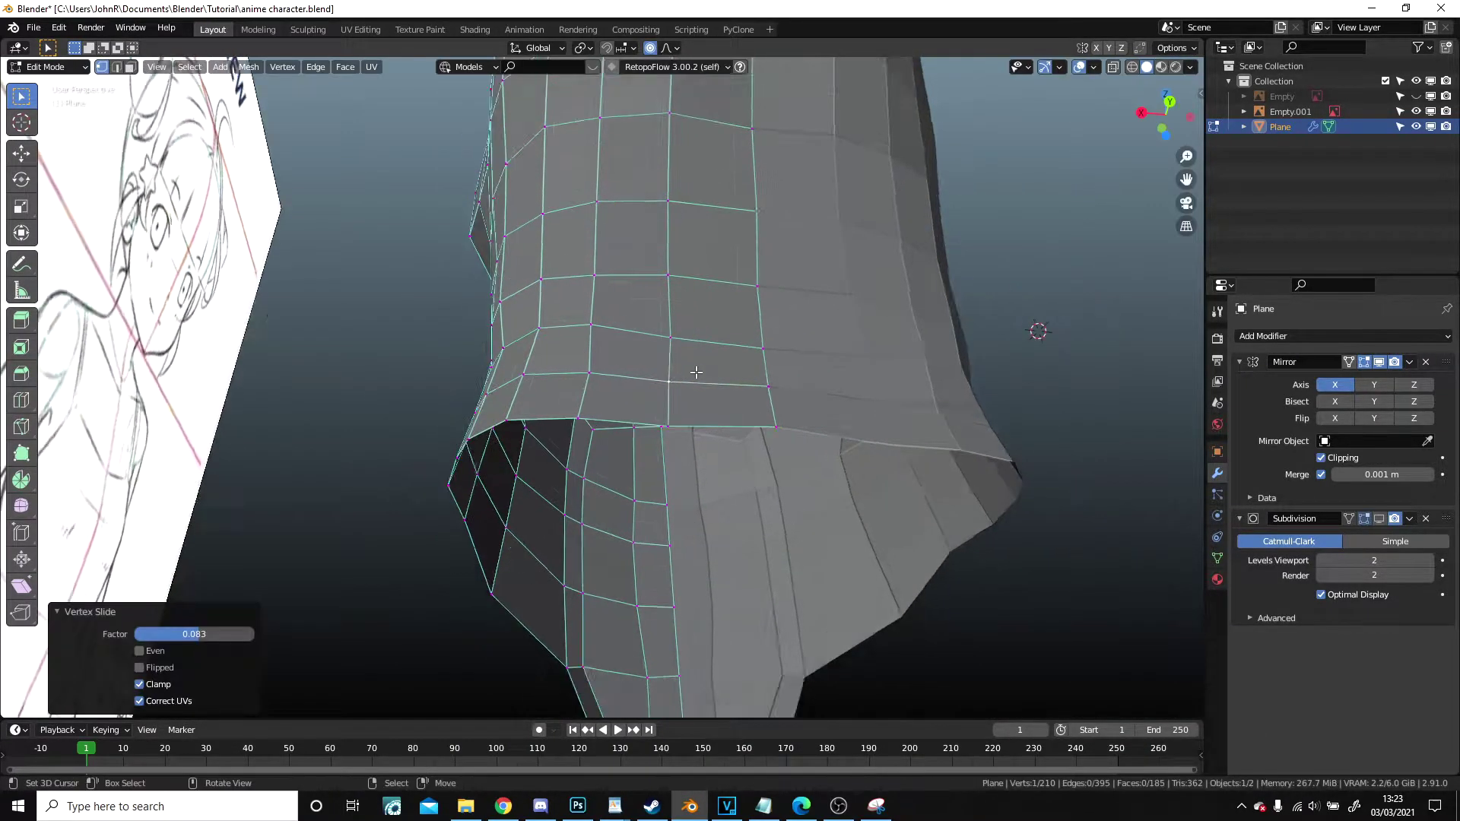
# - Slide three more vertices along the lower back and side of the hip to even out the panel spacing
pyautogui.scroll(4, 688, 303)
pyautogui.click(583, 427)
pyautogui.press('g')
pyautogui.press('g')
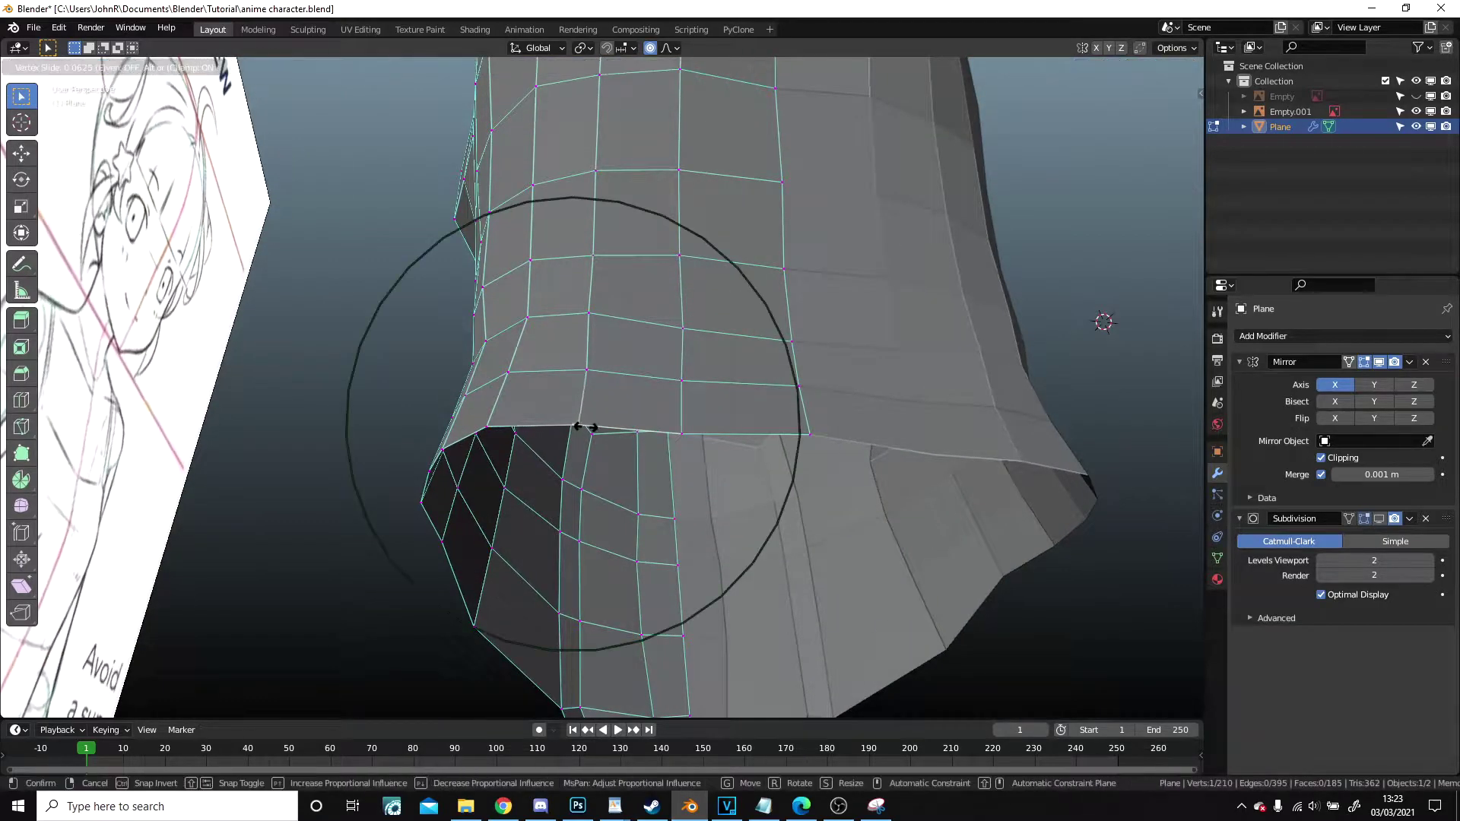
pyautogui.click(586, 427)
pyautogui.moveTo(770, 415); pyautogui.dragTo(535, 432, button='middle')
pyautogui.click(535, 432)
pyautogui.press('g')
pyautogui.press('g')
pyautogui.click(530, 450)
pyautogui.click(508, 521)
pyautogui.press('g')
pyautogui.press('g')
pyautogui.click(534, 529)
# - Slide the side hip column's edge and the neighbouring column's vertex sideways to straighten the vertical edge lines
pyautogui.moveTo(534, 526); pyautogui.dragTo(601, 564, button='middle')
pyautogui.rightClick(472, 303)
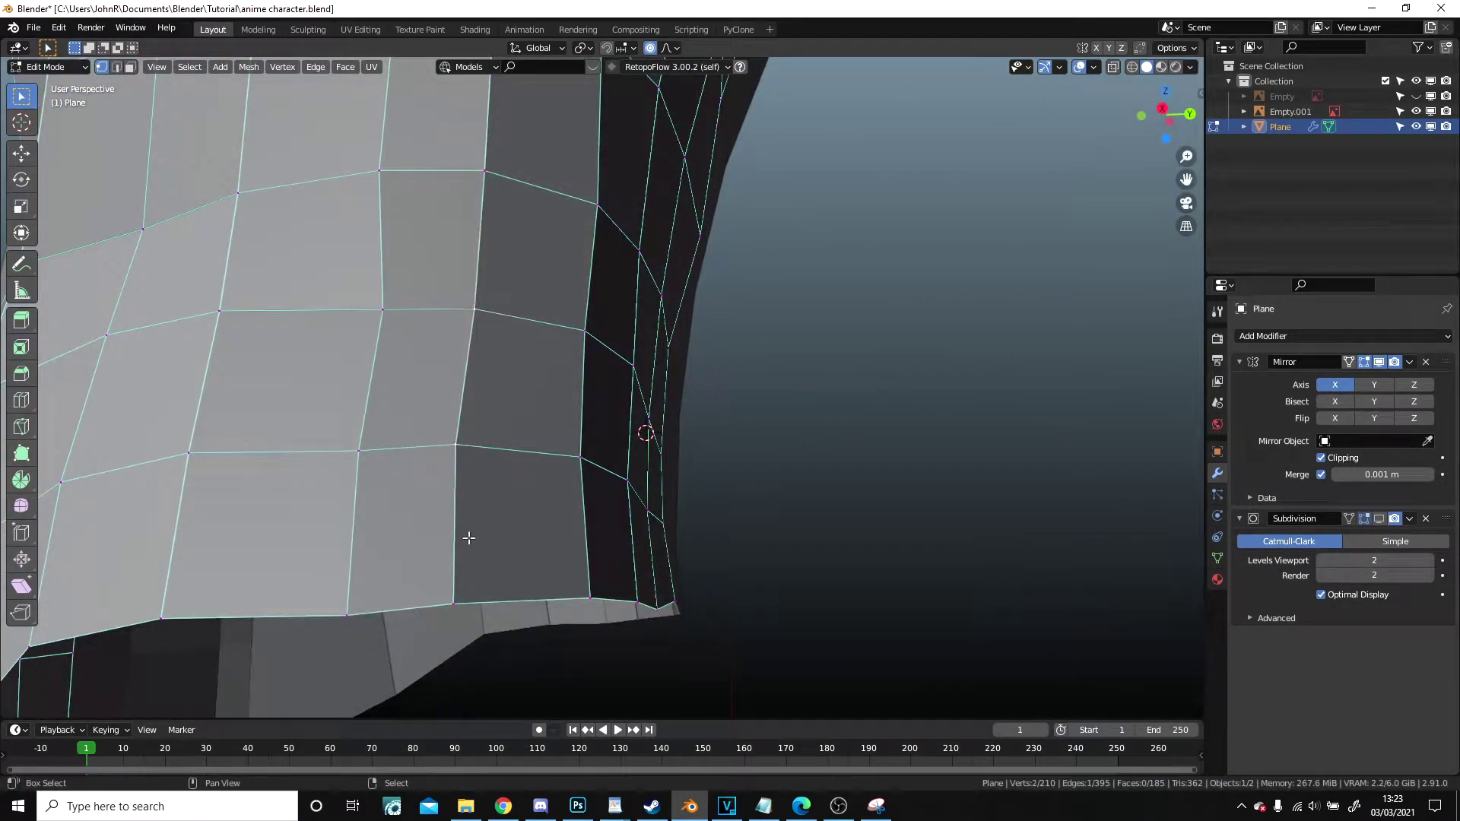
pyautogui.press('g')
pyautogui.press('g')
pyautogui.click(494, 586)
pyautogui.moveTo(352, 310); pyautogui.dragTo(350, 306, button='right')
pyautogui.press('g')
pyautogui.press('g')
pyautogui.click(336, 310)
# - Turn off proportional editing and slide two stacked vertices of the side column sideways to straighten it below the waist
pyautogui.moveTo(532, 372); pyautogui.dragTo(525, 370, button='middle')
pyautogui.press('o')
pyautogui.moveTo(507, 338); pyautogui.dragTo(500, 329, button='right')
pyautogui.moveTo(500, 329); pyautogui.dragTo(485, 336, button='middle')
pyautogui.press('g')
pyautogui.press('g')
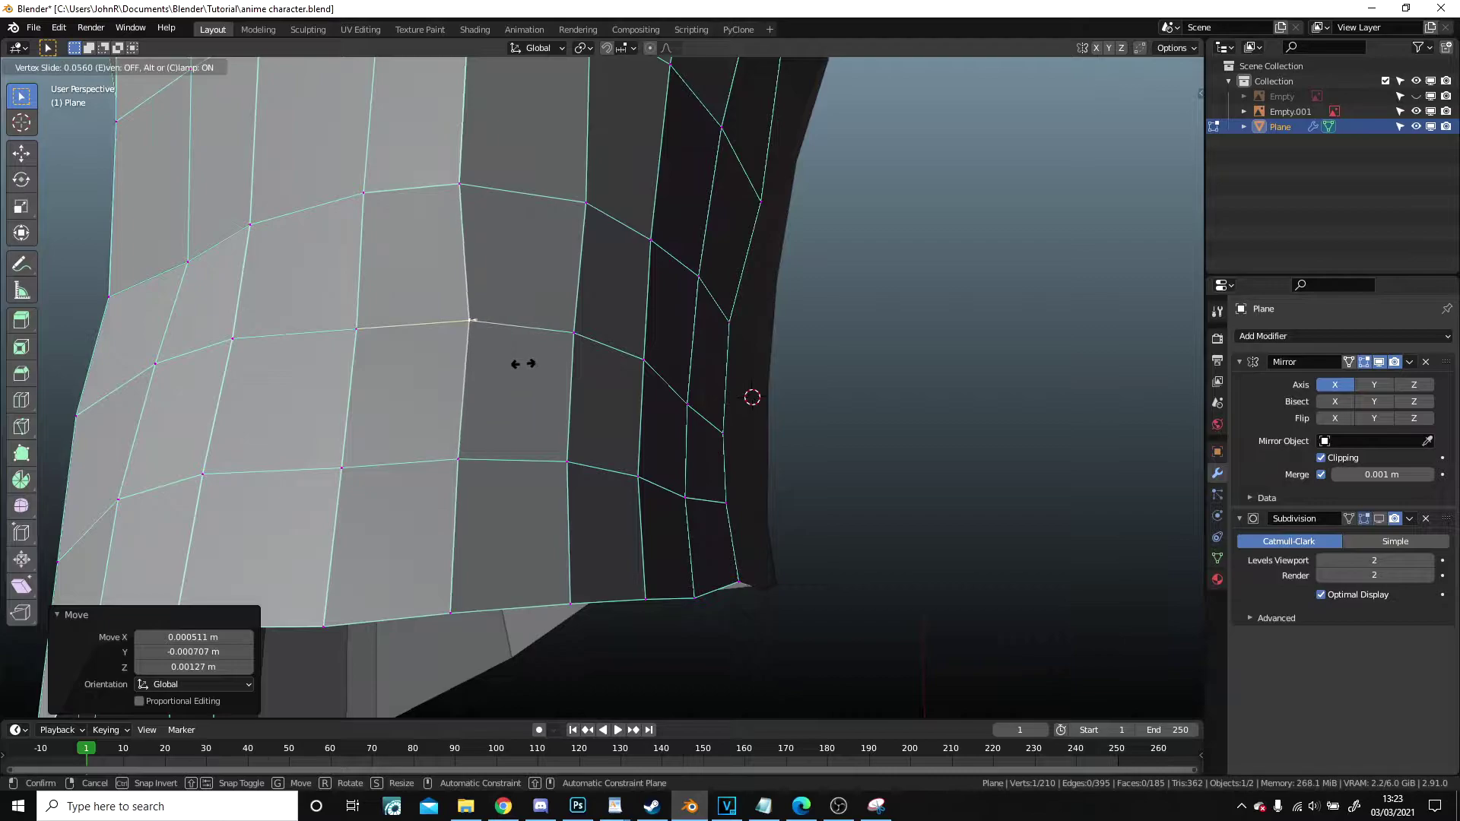
pyautogui.click(519, 359)
pyautogui.rightClick(488, 185)
pyautogui.press('g')
pyautogui.press('g')
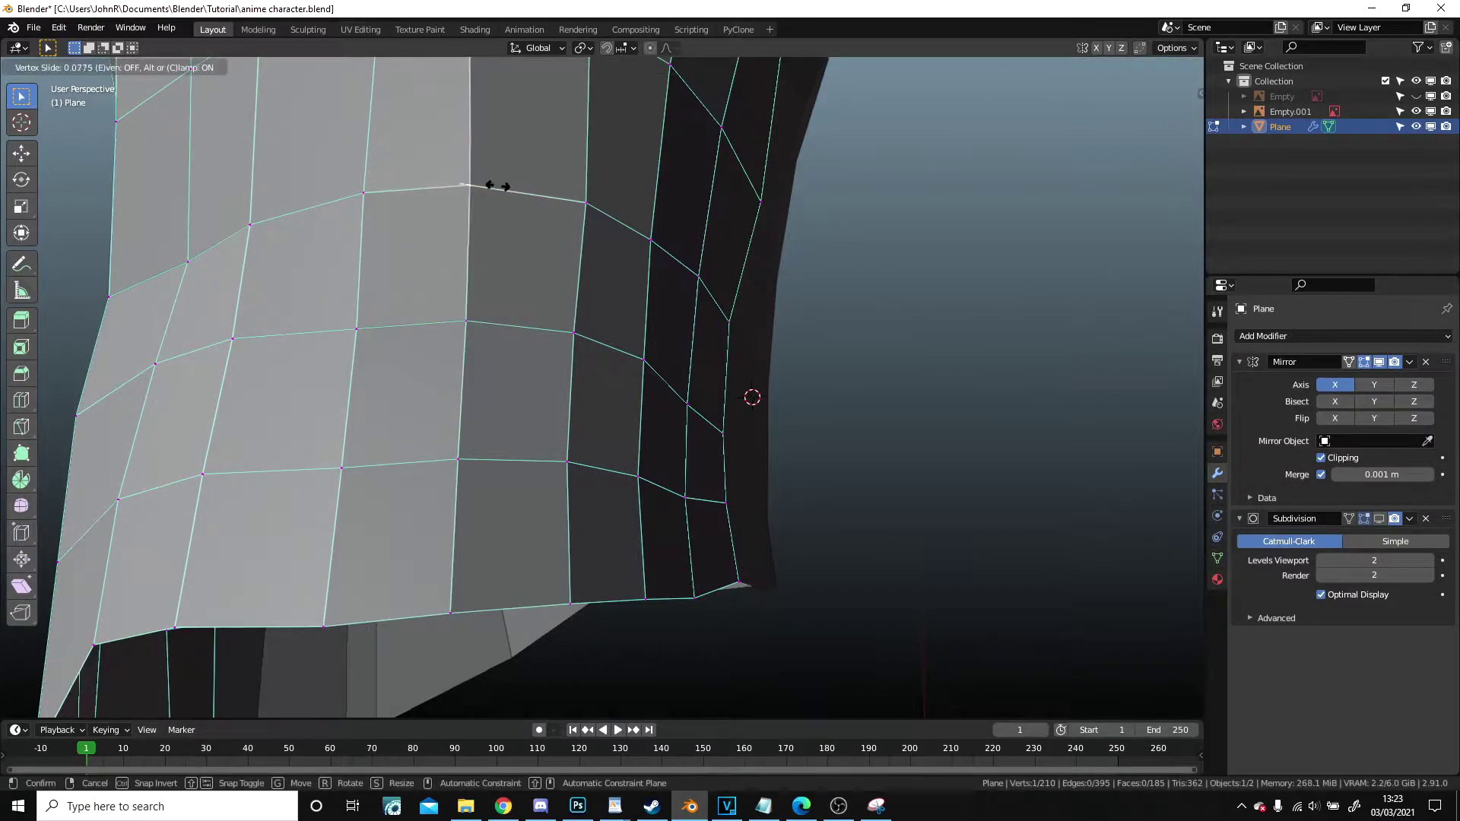
pyautogui.click(501, 185)
# - Slide the next two vertices higher up the torso's side column to continue the straight vertical line
pyautogui.scroll(-1, 503, 185)
pyautogui.scroll(-2, 504, 183)
pyautogui.press('g')
pyautogui.press('g')
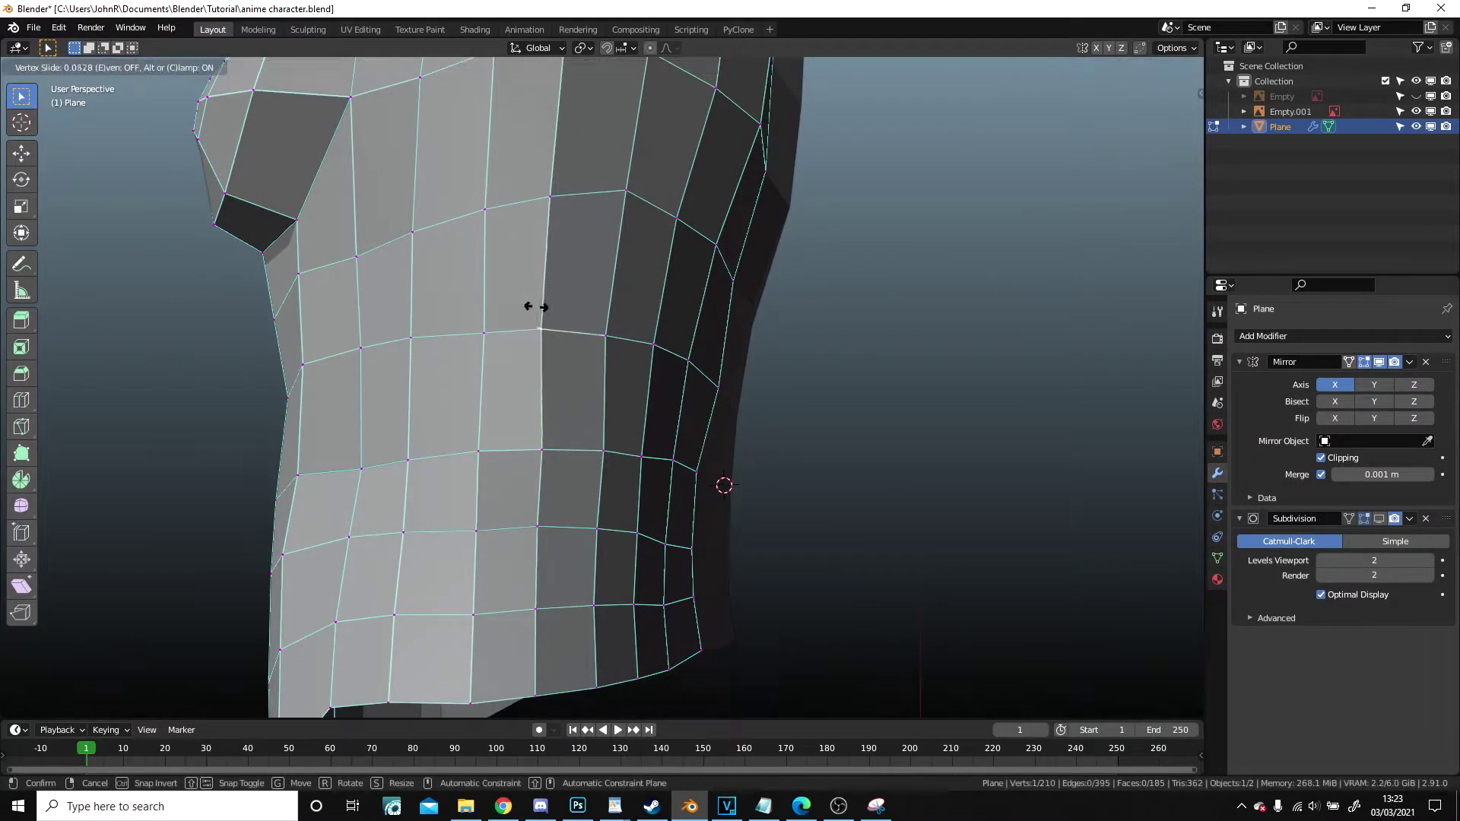
pyautogui.click(539, 306)
pyautogui.rightClick(549, 196)
pyautogui.press('g')
pyautogui.press('g')
pyautogui.click(551, 196)
# - Slide the horizontal edge at the side of the waist row upward
pyautogui.moveTo(551, 327); pyautogui.dragTo(454, 342, button='middle')
pyautogui.scroll(1, 454, 343)
pyautogui.rightClick(374, 328)
pyautogui.keyDown('shift'); pyautogui.rightClick(471, 329); pyautogui.keyUp('shift')
pyautogui.press('g')
pyautogui.press('g')
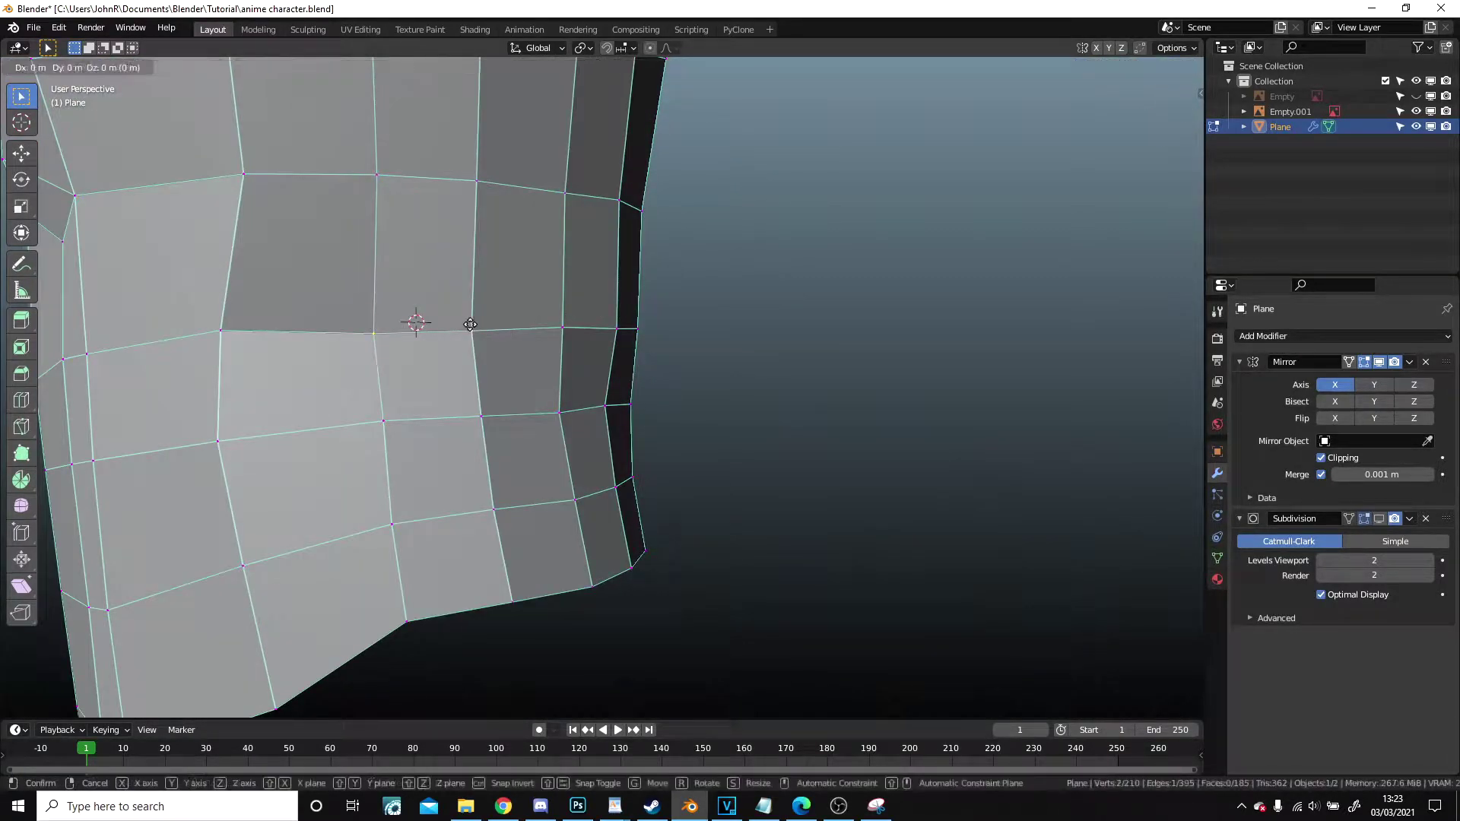
pyautogui.click(477, 299)
# - Slide the neighbouring edge of the waist row upward by a factor of about 0.15 to smooth the row
pyautogui.rightClick(563, 327)
pyautogui.moveTo(563, 326); pyautogui.dragTo(589, 312, button='middle')
pyautogui.keyDown('shift'); pyautogui.rightClick(560, 312); pyautogui.keyUp('shift')
pyautogui.press('g')
pyautogui.press('g')
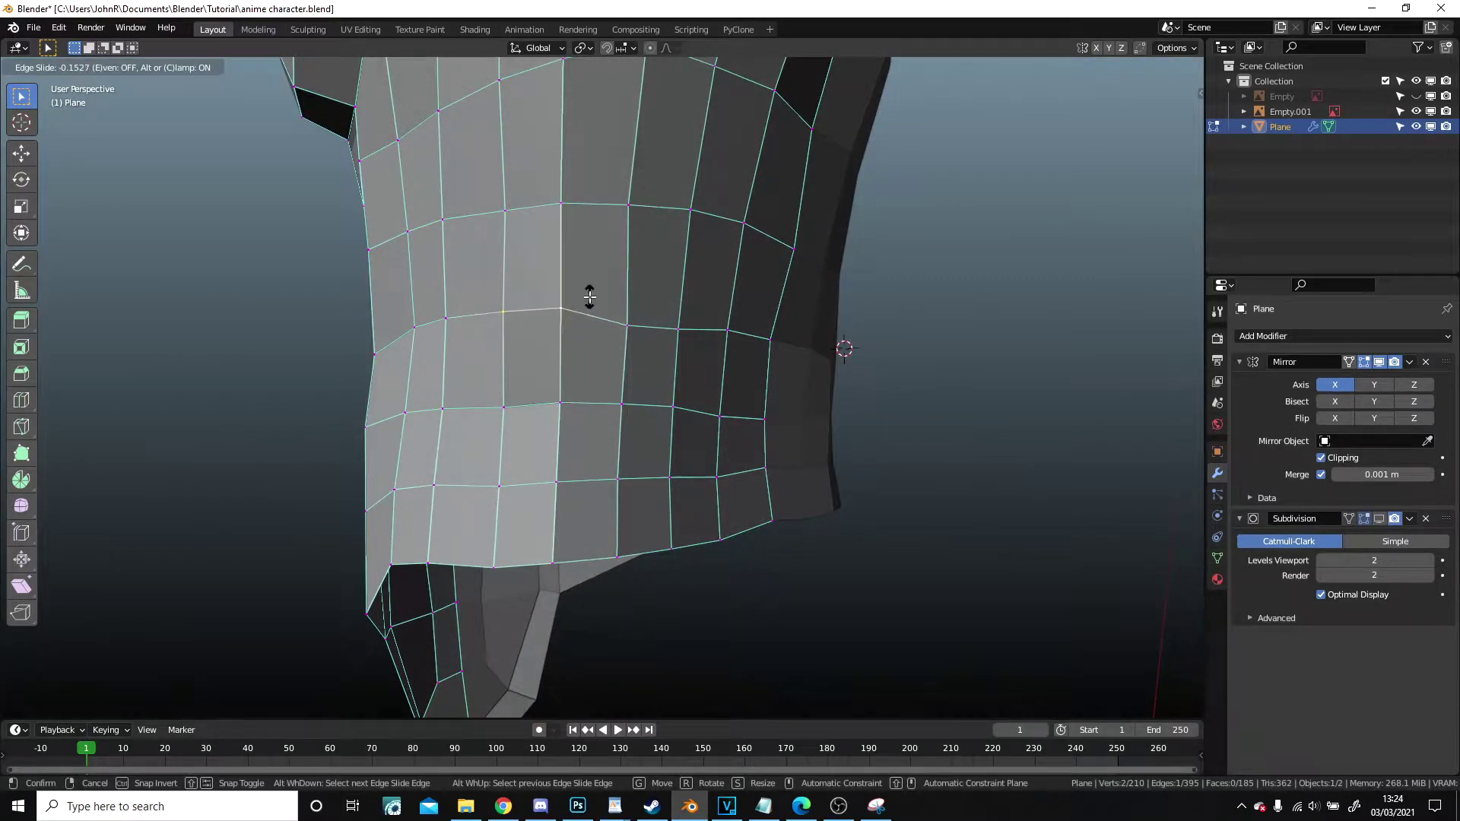
pyautogui.click(590, 297)
# - Slide the three connected edges running toward the back centre line in the waist row slightly upward to even the row
pyautogui.rightClick(629, 323)
pyautogui.press('g')
pyautogui.press('g')
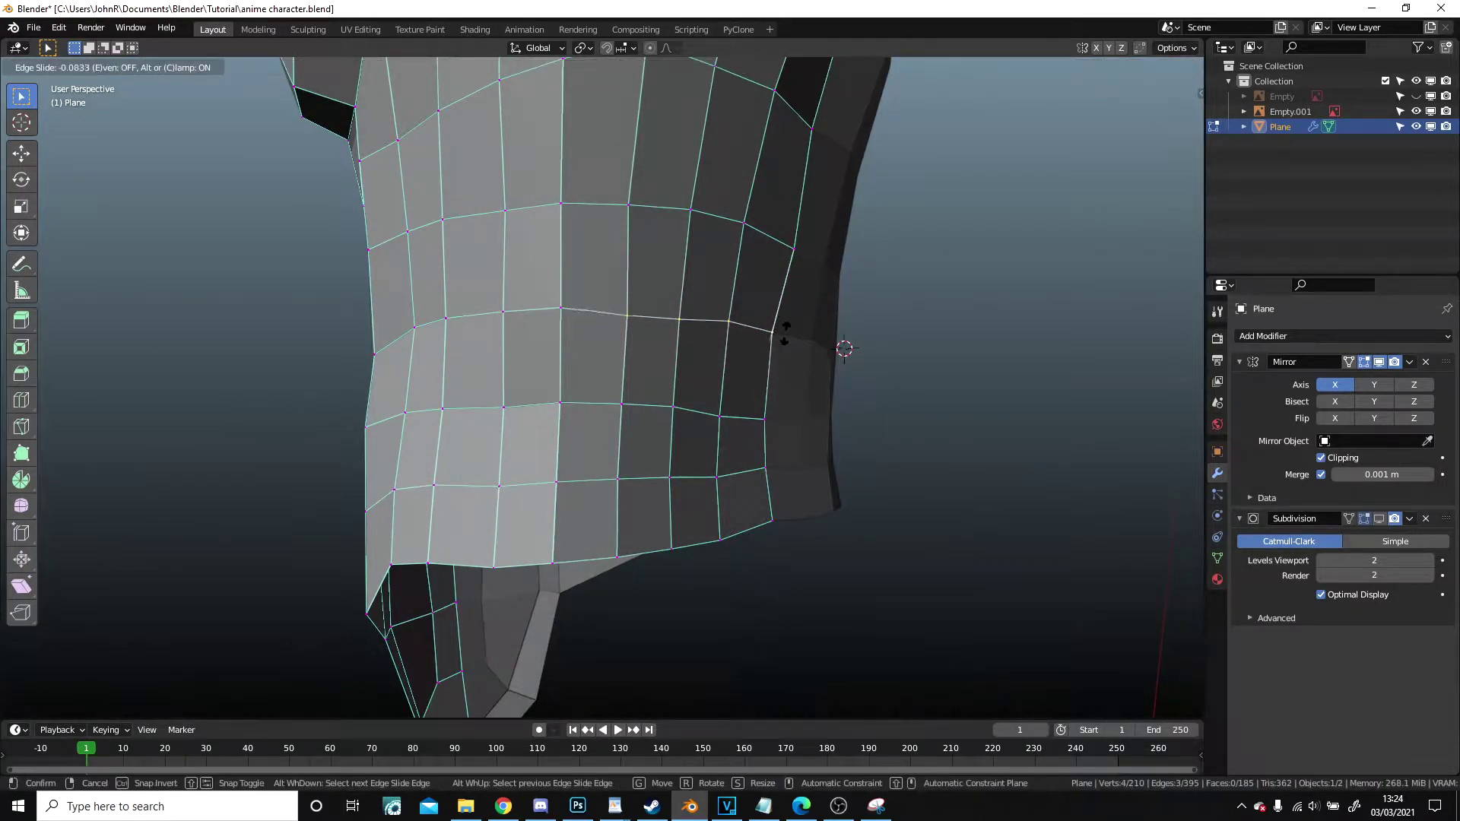
pyautogui.click(787, 327)
# - Slide the single vertex at the outer part of the back in the waist row vertically to level it, and clear the selection
pyautogui.moveTo(762, 339); pyautogui.dragTo(671, 335, button='middle')
pyautogui.rightClick(676, 309)
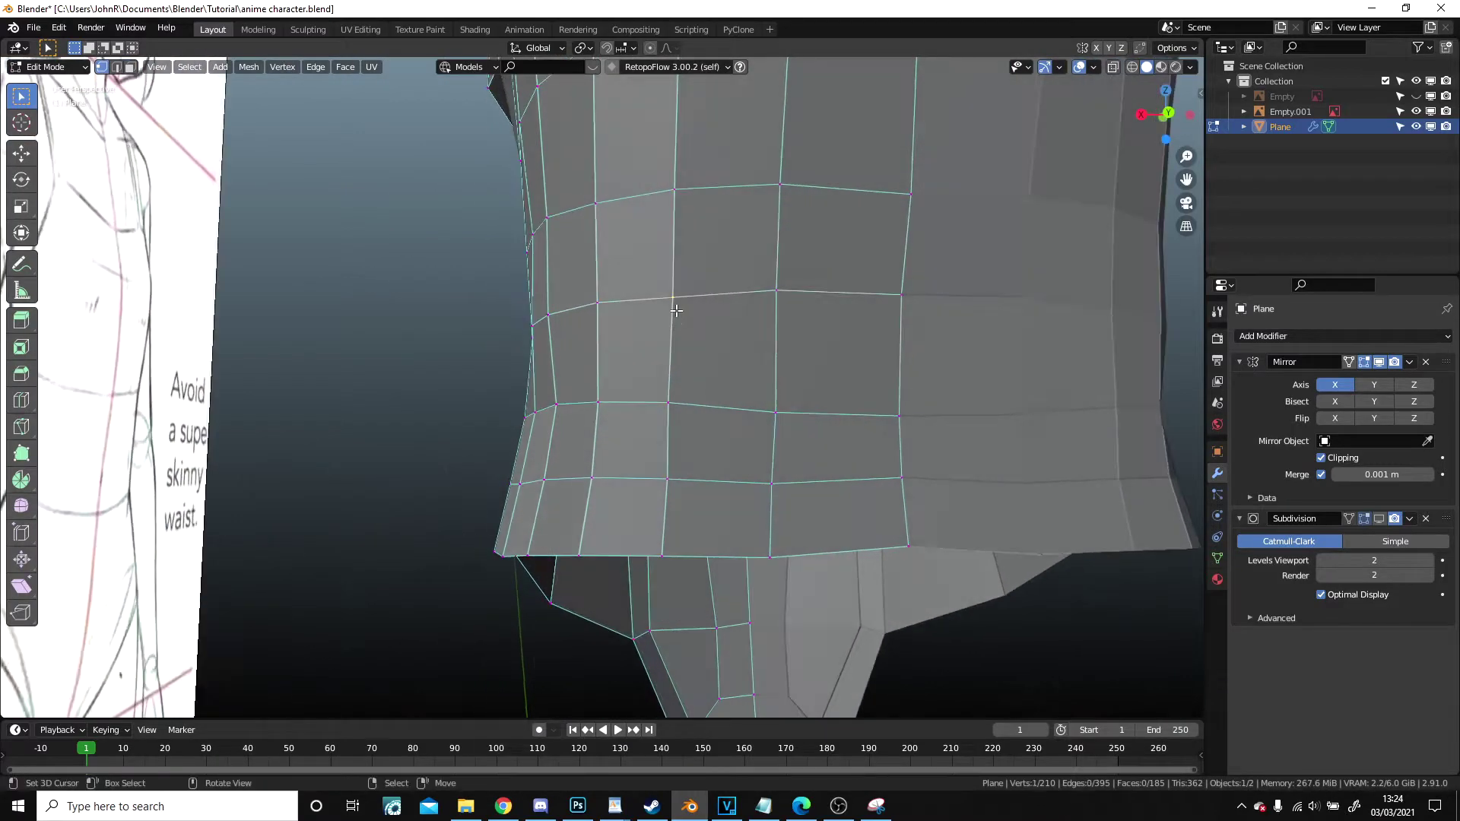
pyautogui.press('g')
pyautogui.press('g')
pyautogui.click(676, 307)
pyautogui.hotkey('alt', 'a')
pyautogui.scroll(-2, 729, 306)
pyautogui.scroll(2, 776, 420)
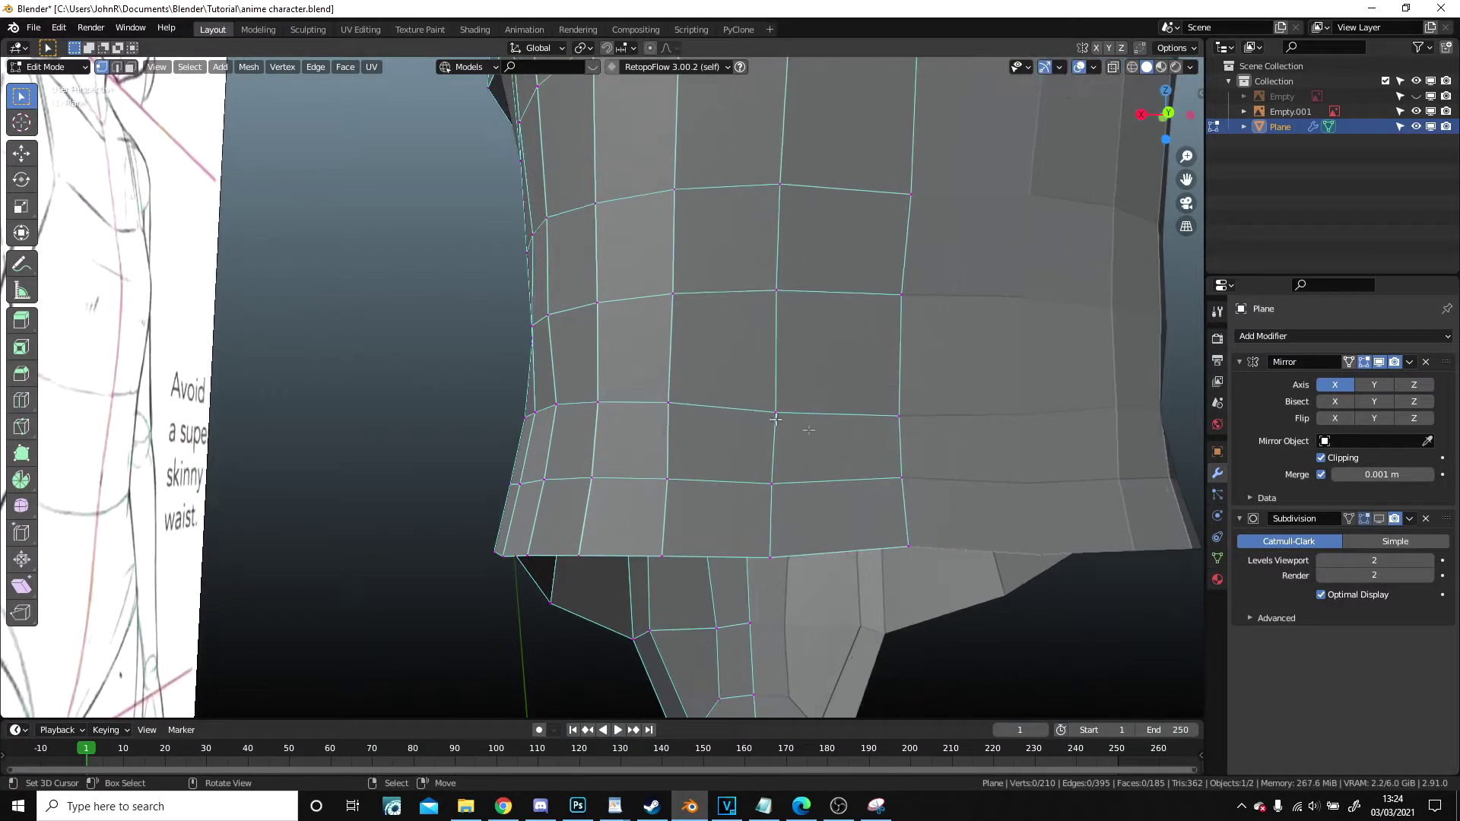
# - Slide the three vertices nearest the back centre line upward in the edge row just below the waist row
pyautogui.keyDown('shift'); pyautogui.click(919, 418); pyautogui.keyUp('shift')
pyautogui.press('g')
pyautogui.press('g')
pyautogui.click(925, 396)
pyautogui.click(653, 408)
pyautogui.press('g')
pyautogui.press('g')
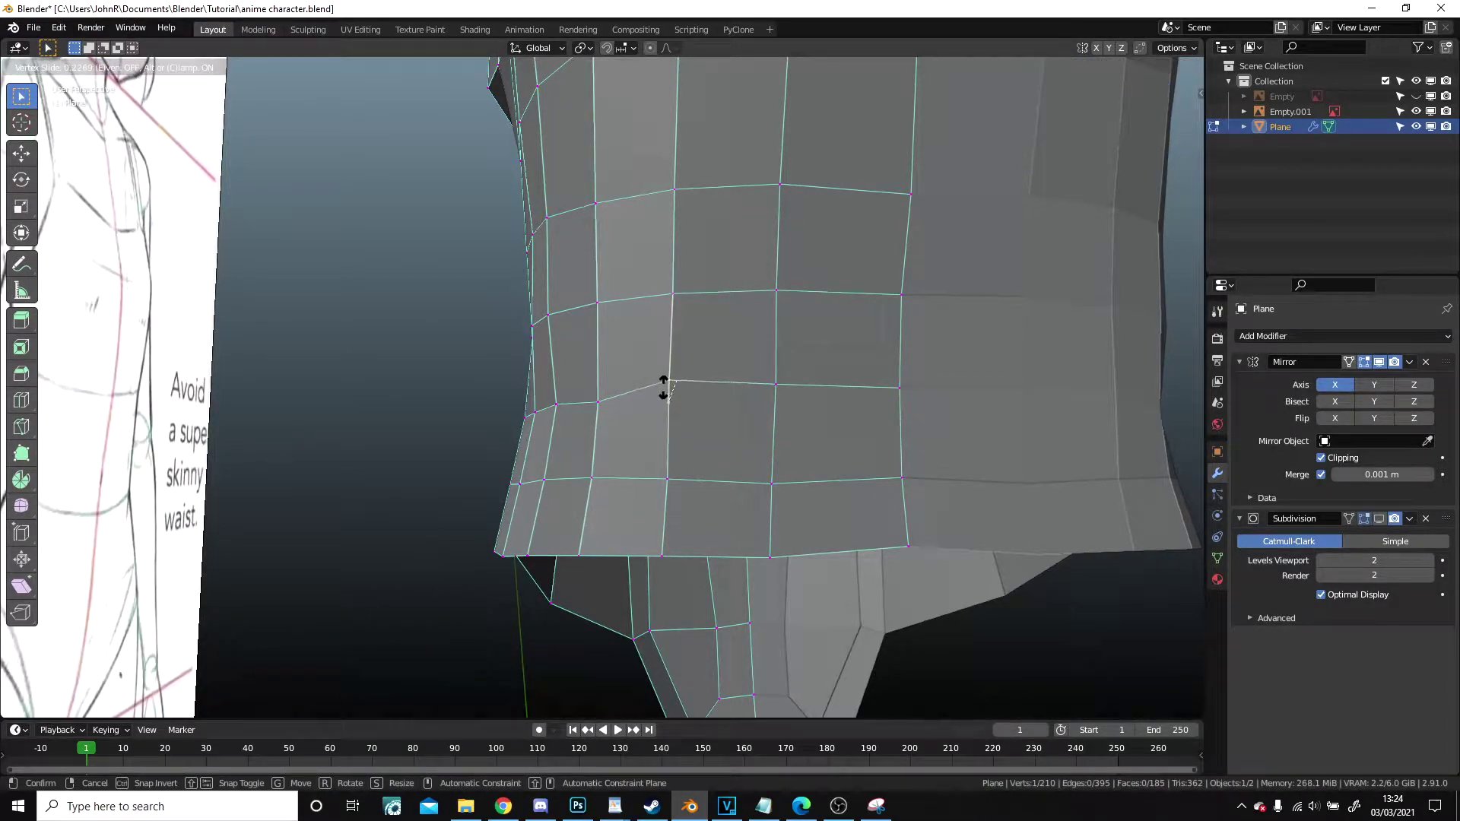
pyautogui.click(663, 388)
# - Slide the next two vertices of that lower row, continuing around the torso's side, upward to follow the raised back vertices
pyautogui.moveTo(663, 389); pyautogui.dragTo(635, 413, button='middle')
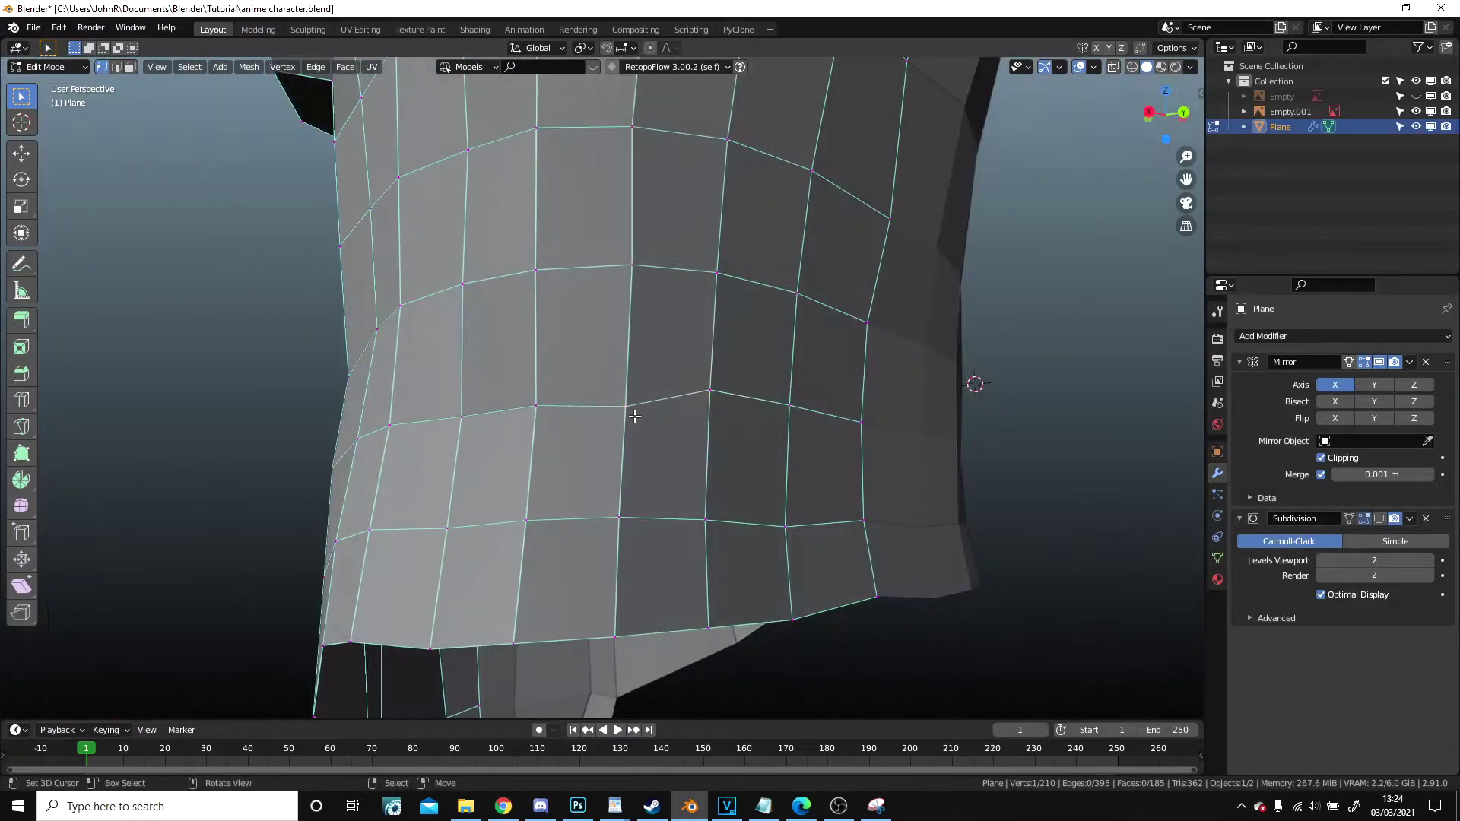
pyautogui.press('g')
pyautogui.press('g')
pyautogui.click(643, 399)
pyautogui.rightClick(537, 404)
pyautogui.press('g')
pyautogui.press('g')
pyautogui.click(532, 395)
# - Slide the following vertex toward the front of the same row upward to smooth the step in the edge line
pyautogui.moveTo(532, 396); pyautogui.dragTo(590, 423, button='middle')
pyautogui.rightClick(480, 404)
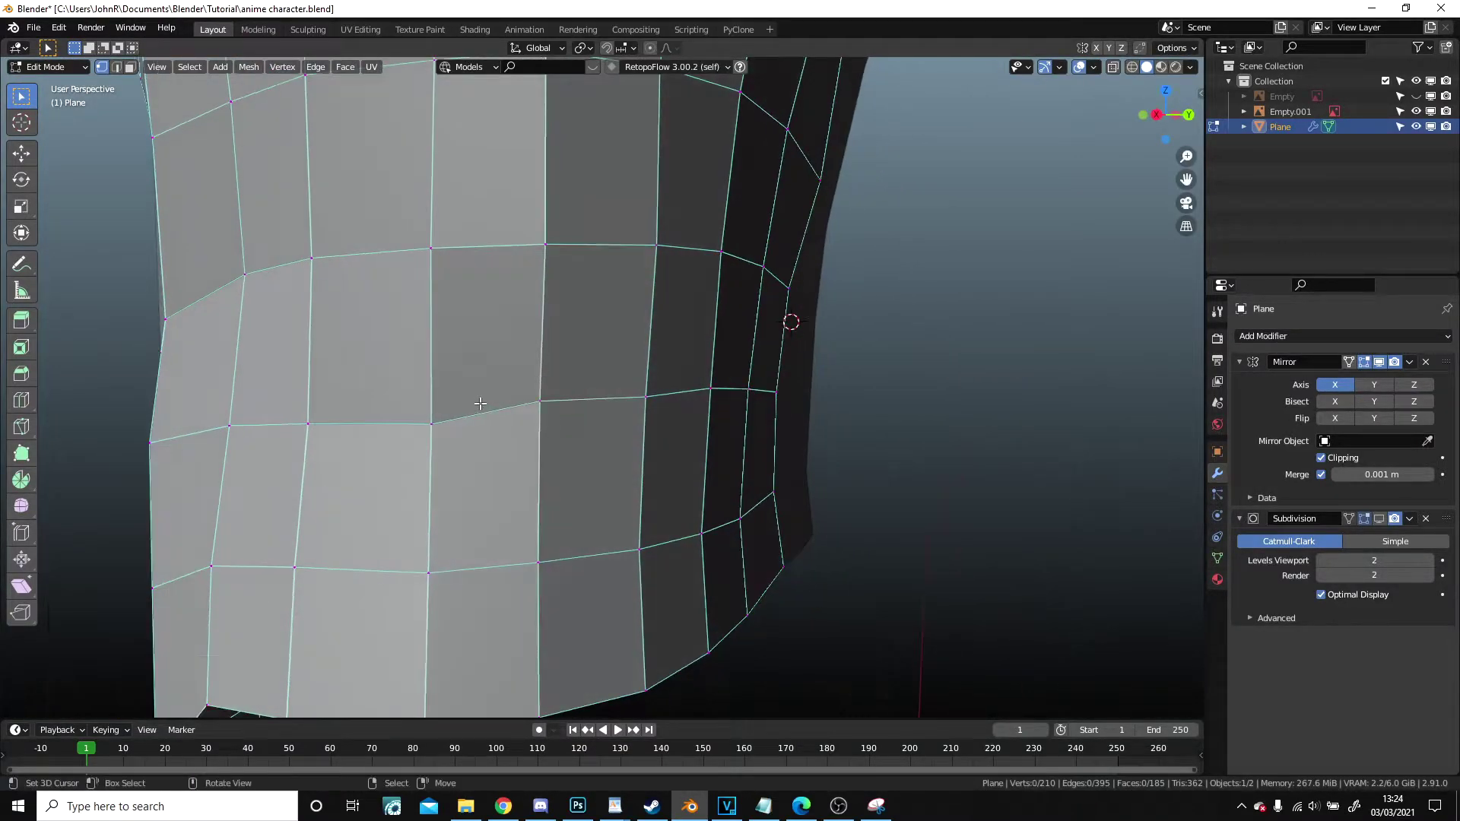
pyautogui.click(441, 419)
pyautogui.press('g')
pyautogui.press('g')
pyautogui.click(442, 408)
# - Inspect the torso mesh in the front and right orthographic views, toggling between wireframe and solid shading to compare it with the reference
pyautogui.moveTo(442, 409); pyautogui.dragTo(619, 383, button='middle')
pyautogui.scroll(-5, 500, 523)
pyautogui.press('KP_1')
pyautogui.press('z')
pyautogui.press('z')
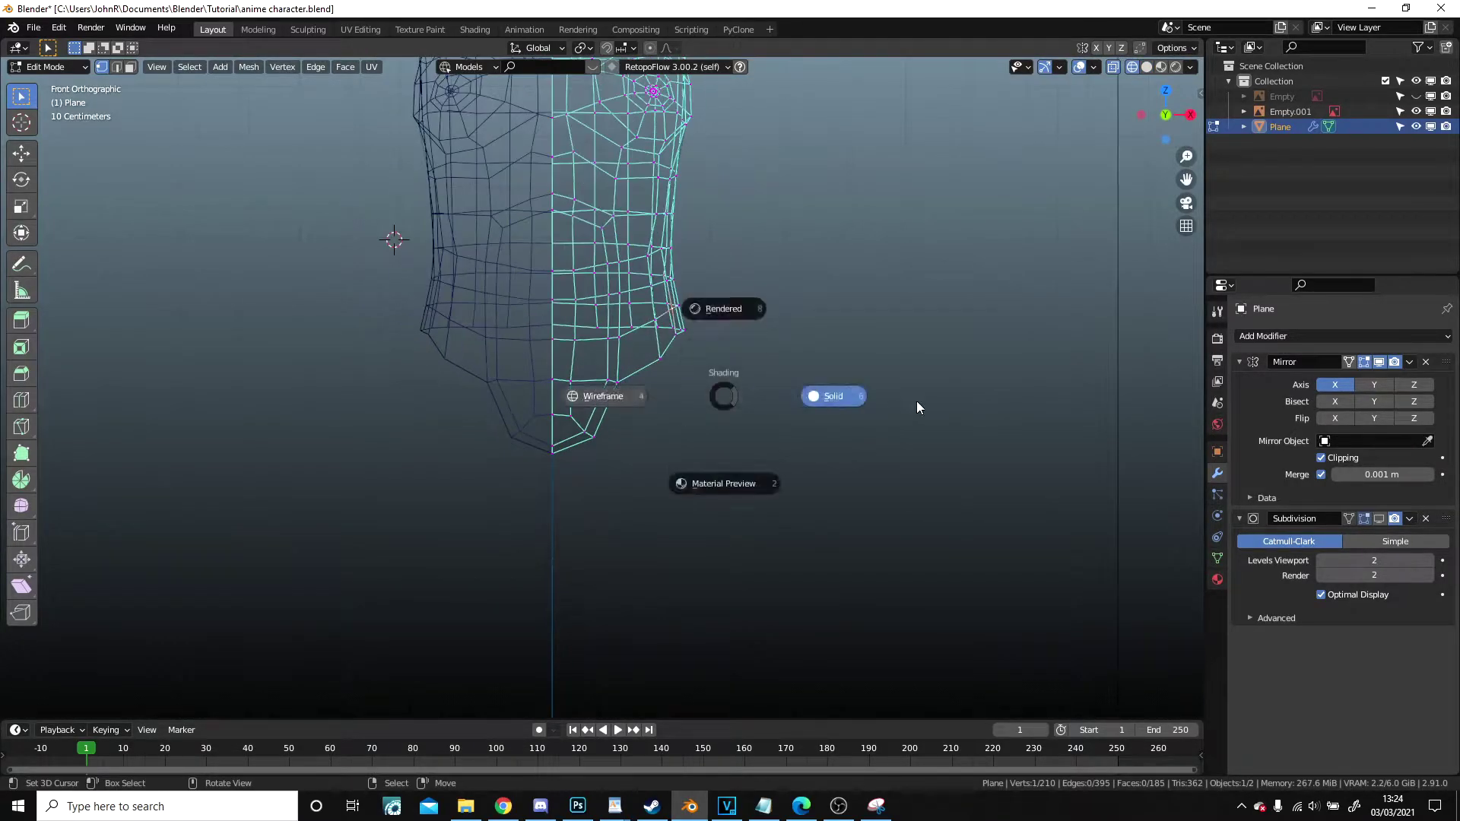
pyautogui.moveTo(875, 404); pyautogui.dragTo(717, 406, button='middle')
pyautogui.press('KP_3')
pyautogui.press('z')
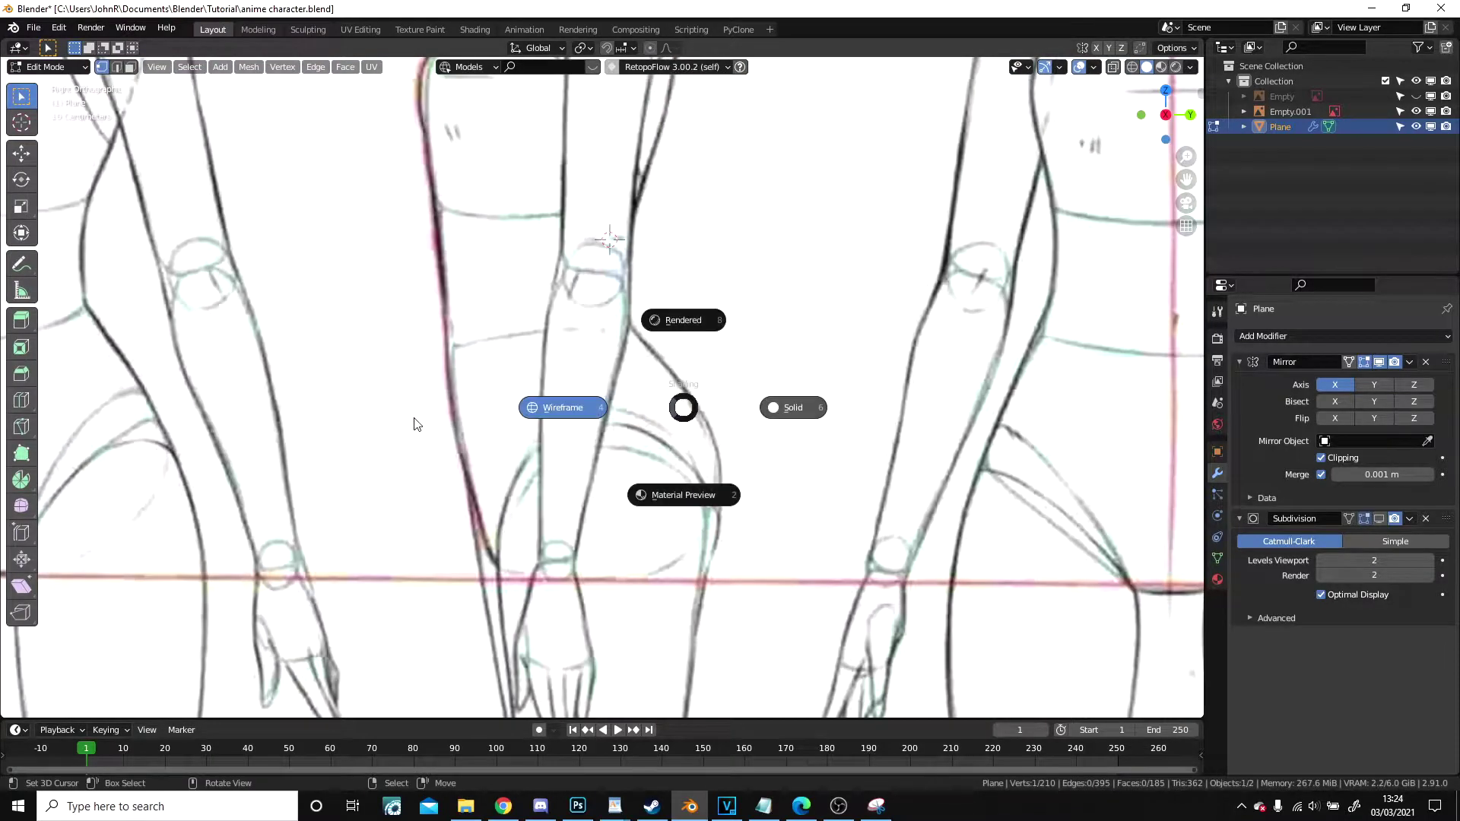
# - In the front view, extrude the lower outer corner vertex of the abdomen outward toward the hip and fill a face up to the waist edge
pyautogui.click(418, 417)
pyautogui.scroll(4, 422, 421)
pyautogui.keyDown('shift'); pyautogui.moveTo(464, 363); pyautogui.dragTo(764, 323, button='middle'); pyautogui.keyUp('shift')
pyautogui.scroll(-5, 594, 317)
pyautogui.scroll(3, 597, 321)
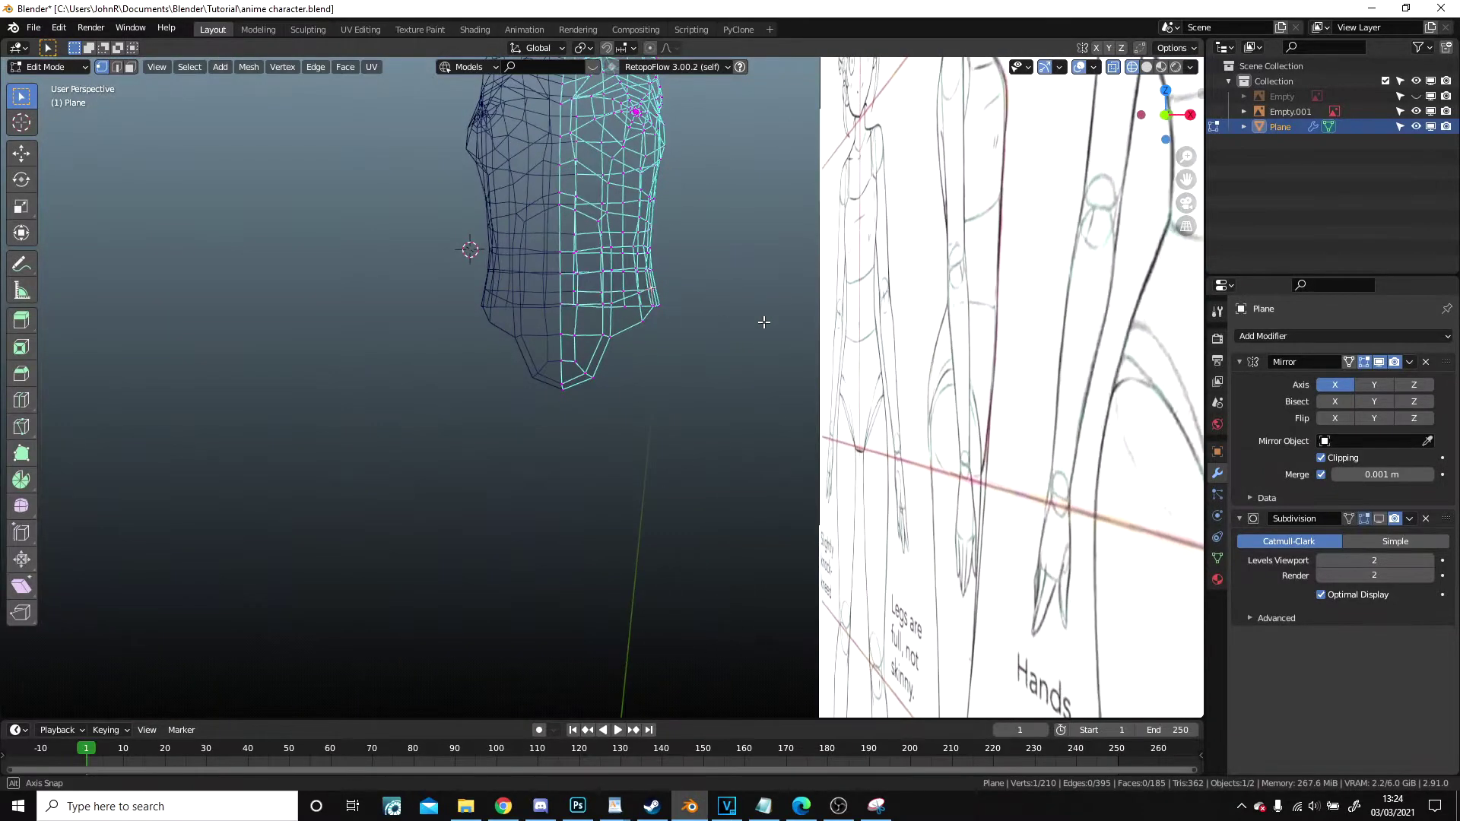
pyautogui.press('KP_1')
pyautogui.press('z')
pyautogui.click(638, 405)
pyautogui.scroll(4, 597, 395)
pyautogui.press('z')
pyautogui.click(979, 384)
pyautogui.scroll(3, 619, 332)
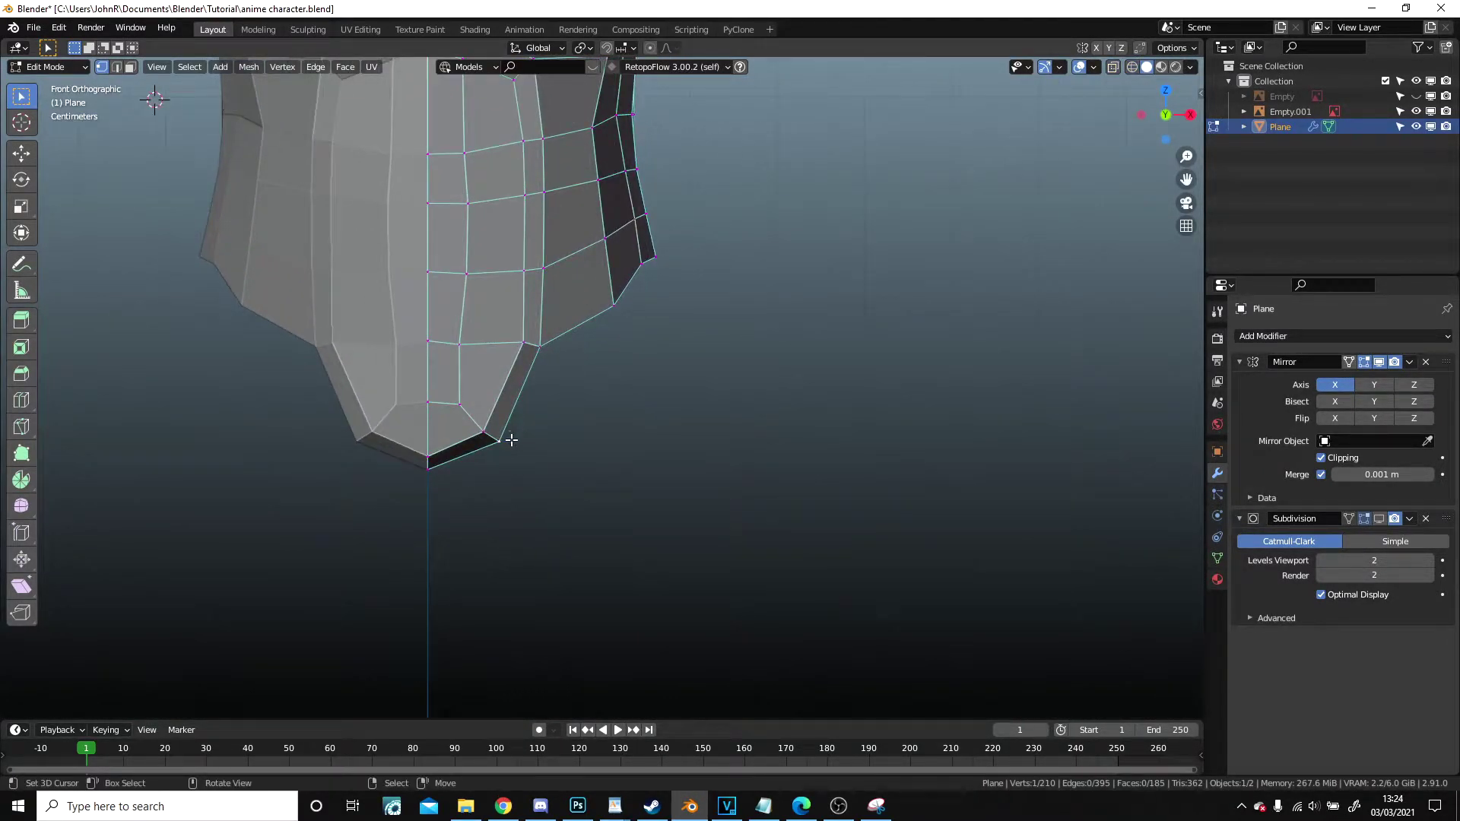
pyautogui.press('e')
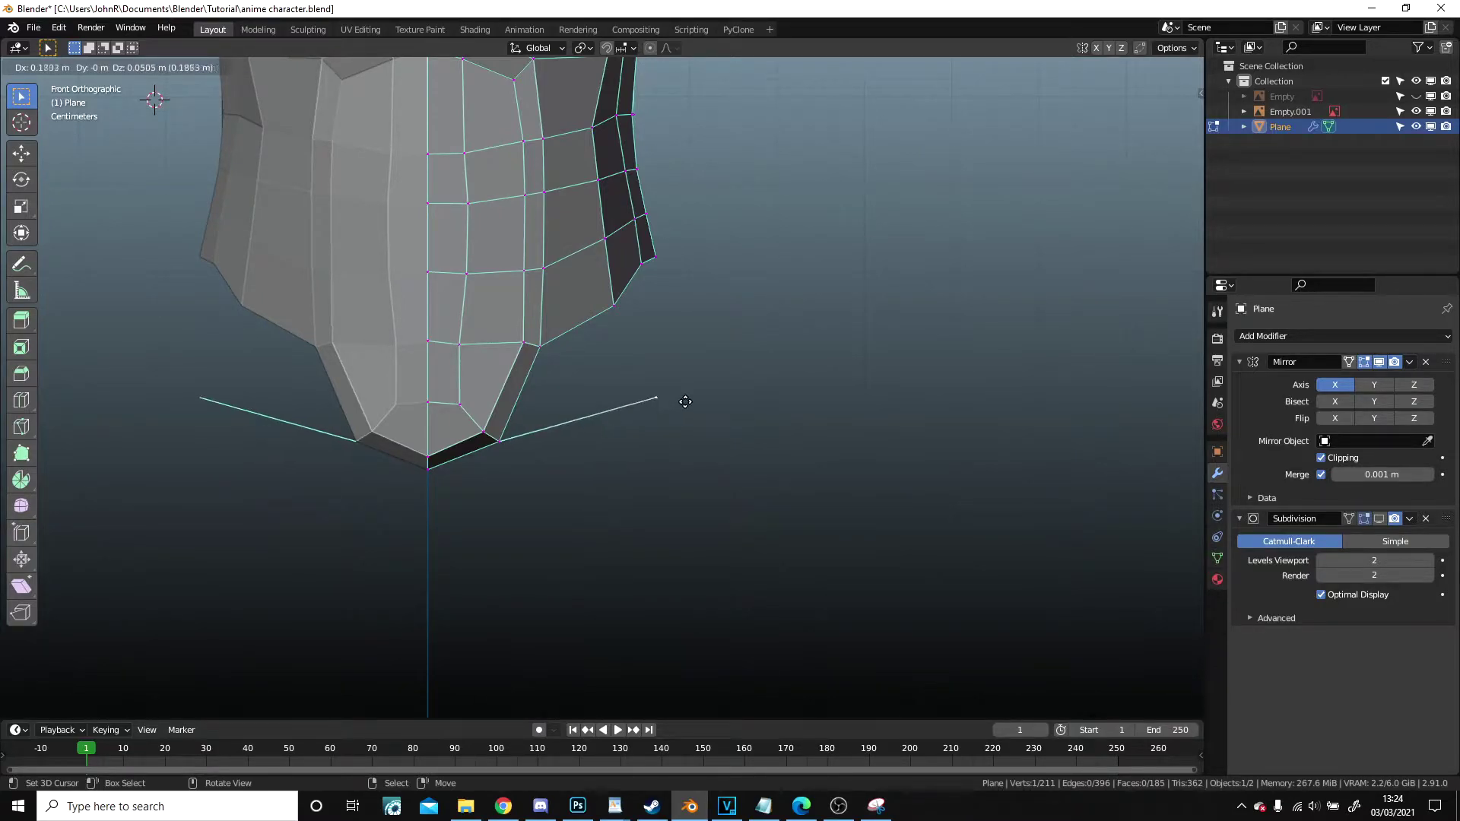
pyautogui.click(686, 402)
pyautogui.keyDown('shift'); pyautogui.click(558, 357); pyautogui.keyUp('shift')
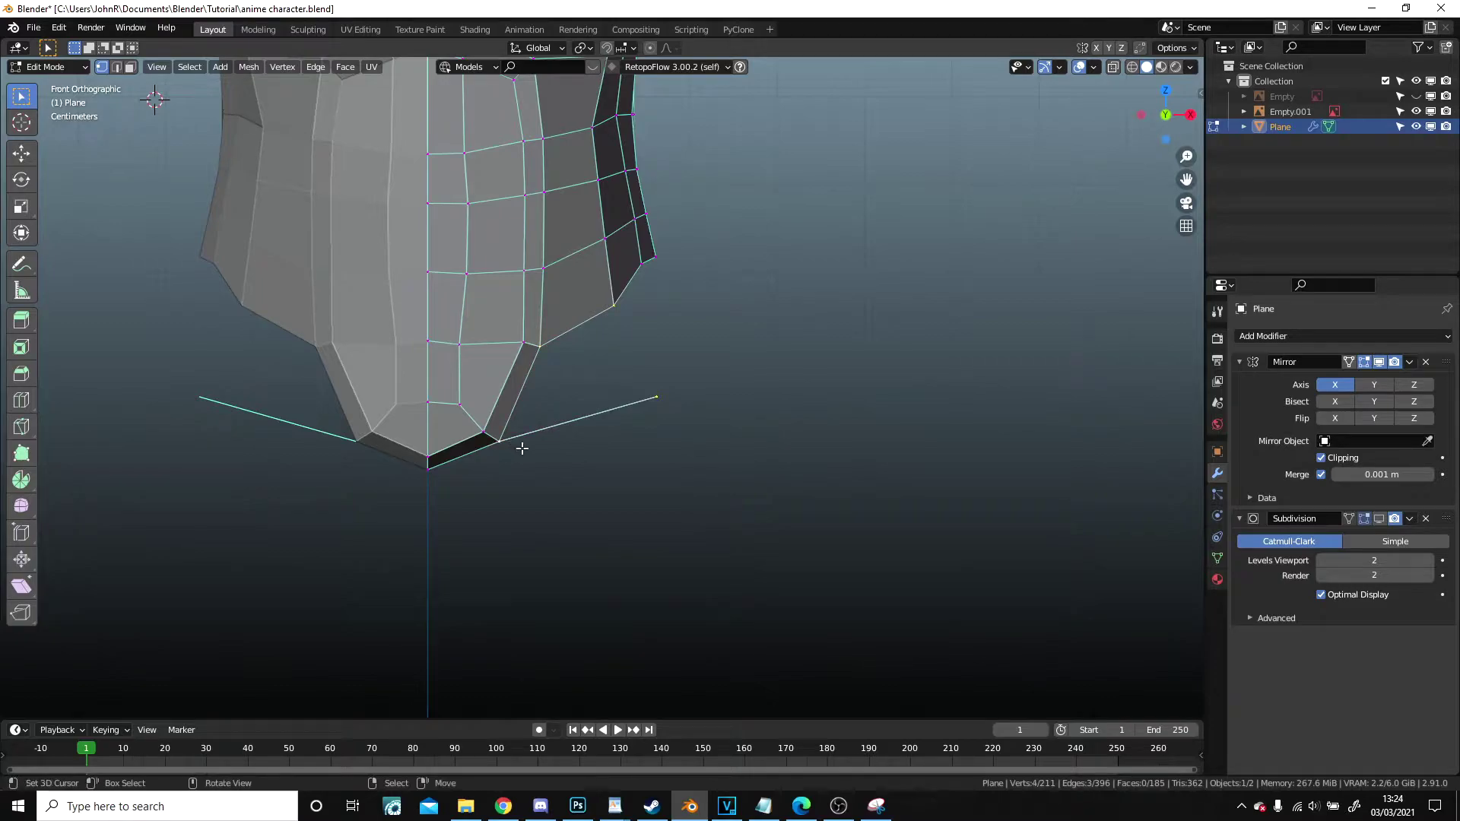
pyautogui.press('f')
# - Unhide the reference images in Object Mode, then resume editing the torso mesh in Edit Mode
pyautogui.press('z')
pyautogui.click(906, 462)
pyautogui.scroll(-6, 681, 459)
pyautogui.press('Tab')
pyautogui.scroll(5, 679, 457)
pyautogui.press('z')
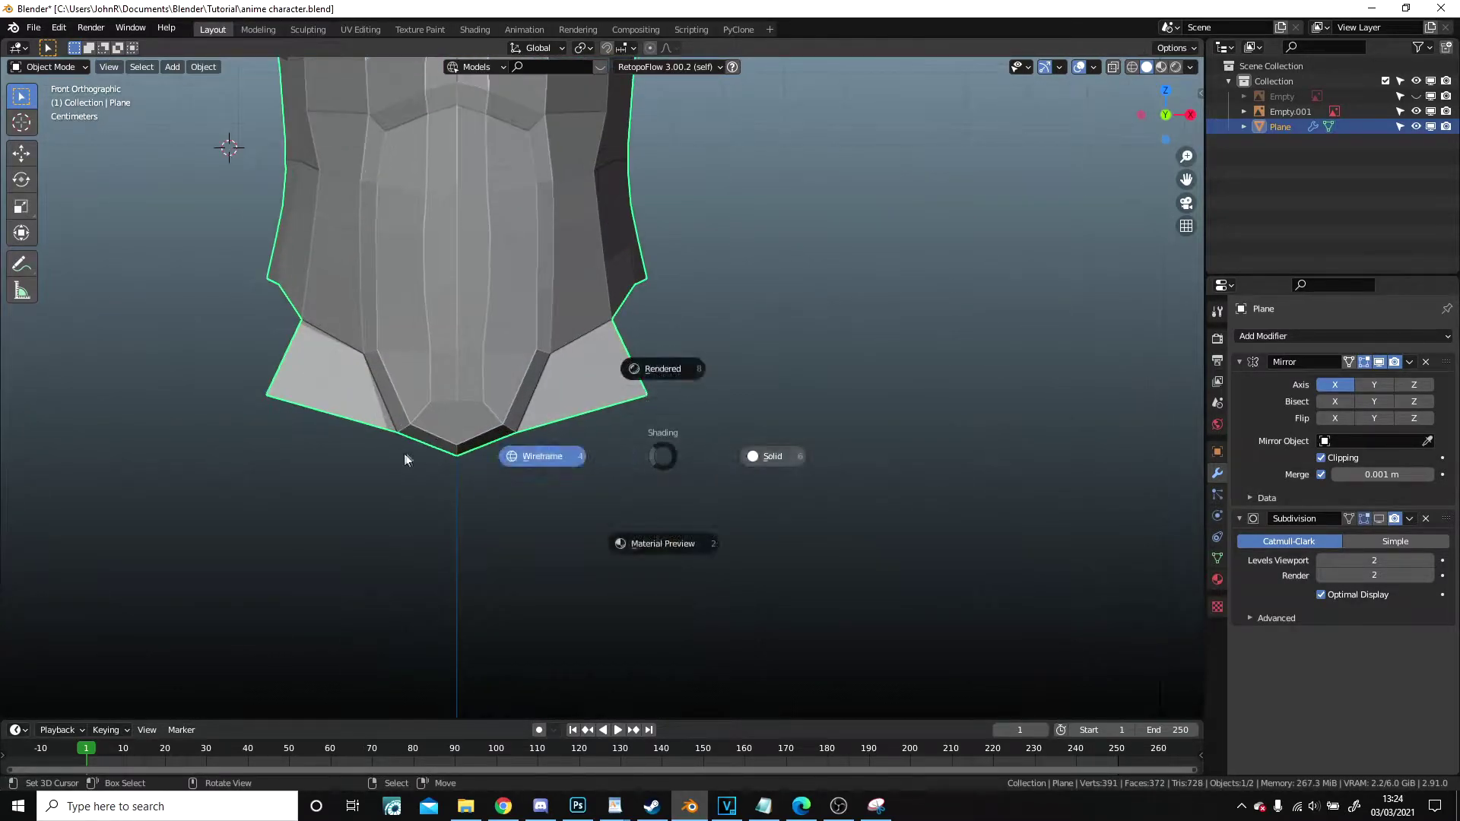
pyautogui.click(405, 455)
pyautogui.press('z')
pyautogui.click(905, 477)
pyautogui.scroll(-4, 877, 473)
pyautogui.hotkey('alt', 'h')
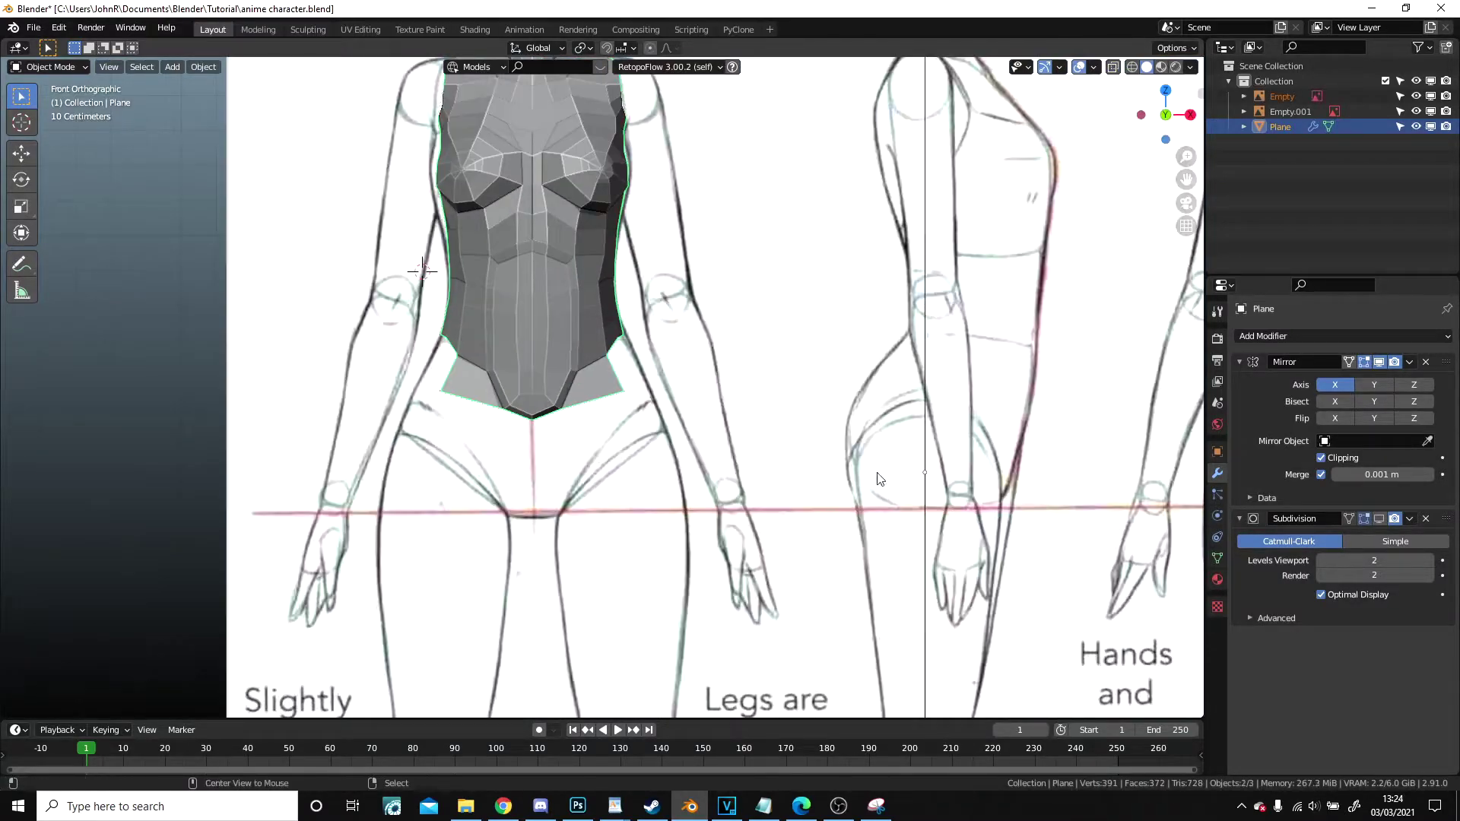
pyautogui.press('Tab')
# - Rip the new face's lower inner vertex away from the abdomen corner and move it up and outward toward the hip
pyautogui.press('KP_Decimal')
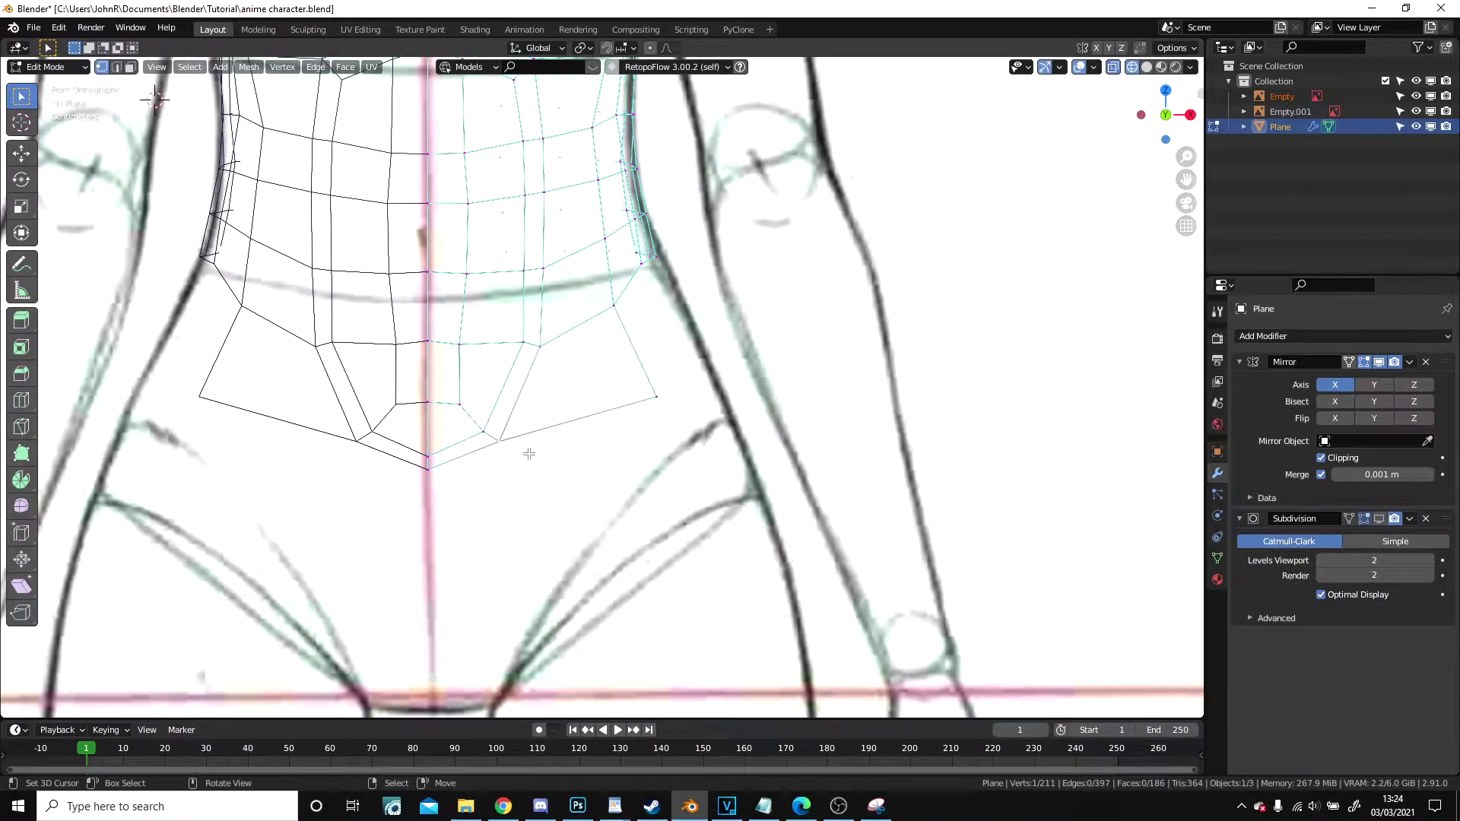
pyautogui.press('e')
pyautogui.rightClick(575, 435)
pyautogui.press('v')
pyautogui.click(671, 388)
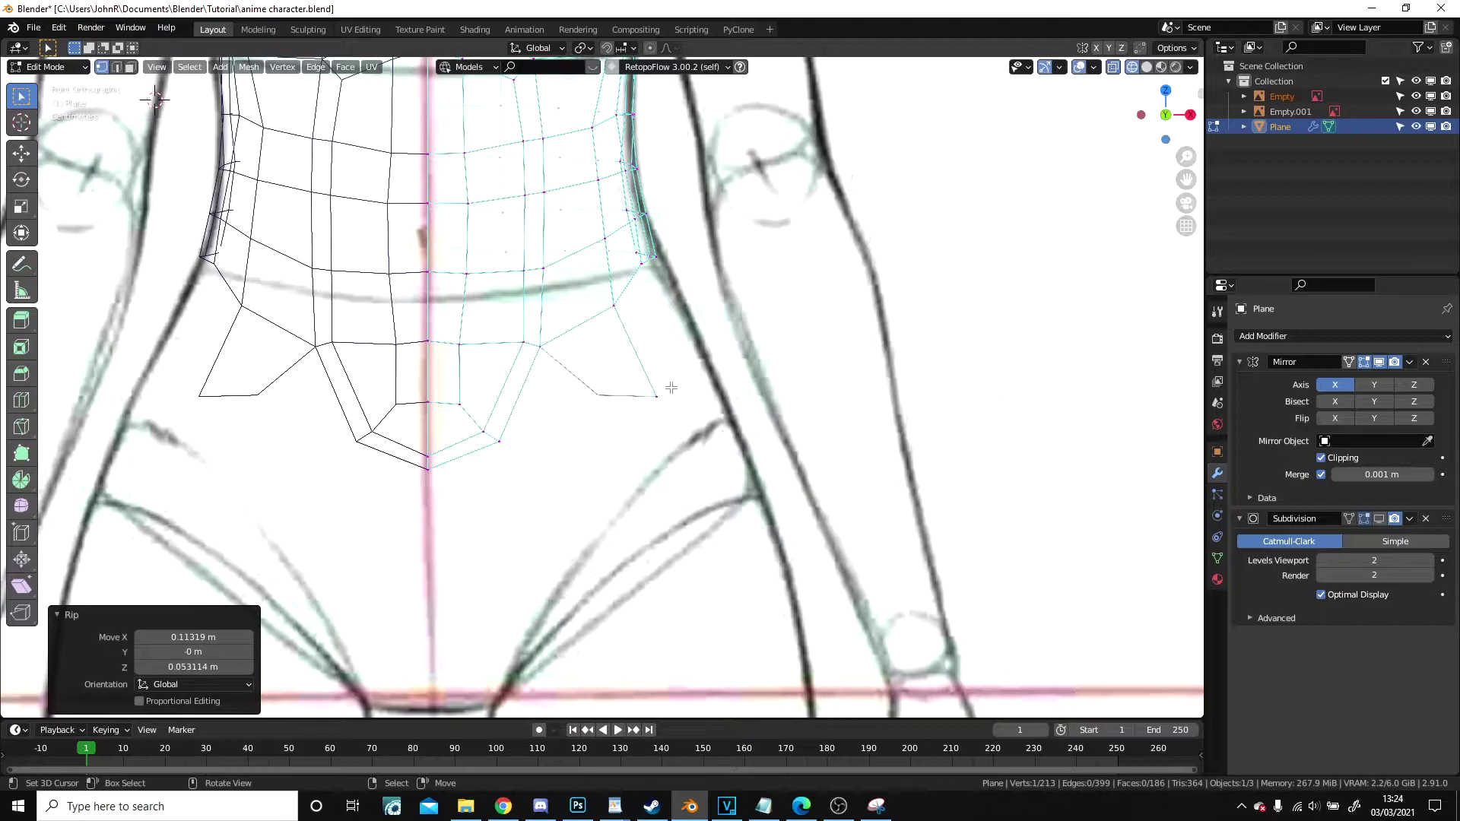
# - Select the whole mesh and merge its duplicate vertices by distance
pyautogui.press('a')
pyautogui.press('w')
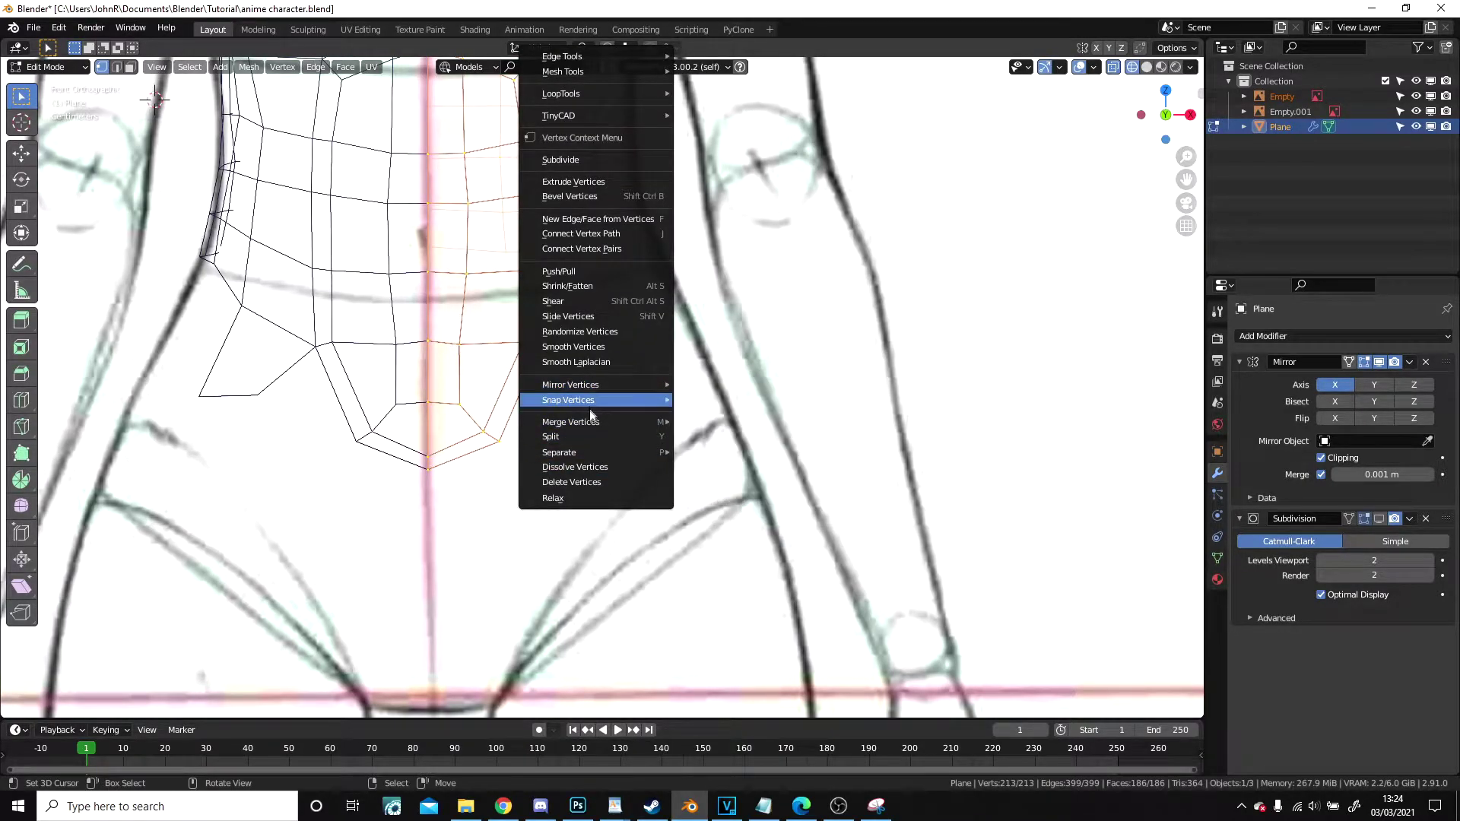
pyautogui.moveTo(594, 431)
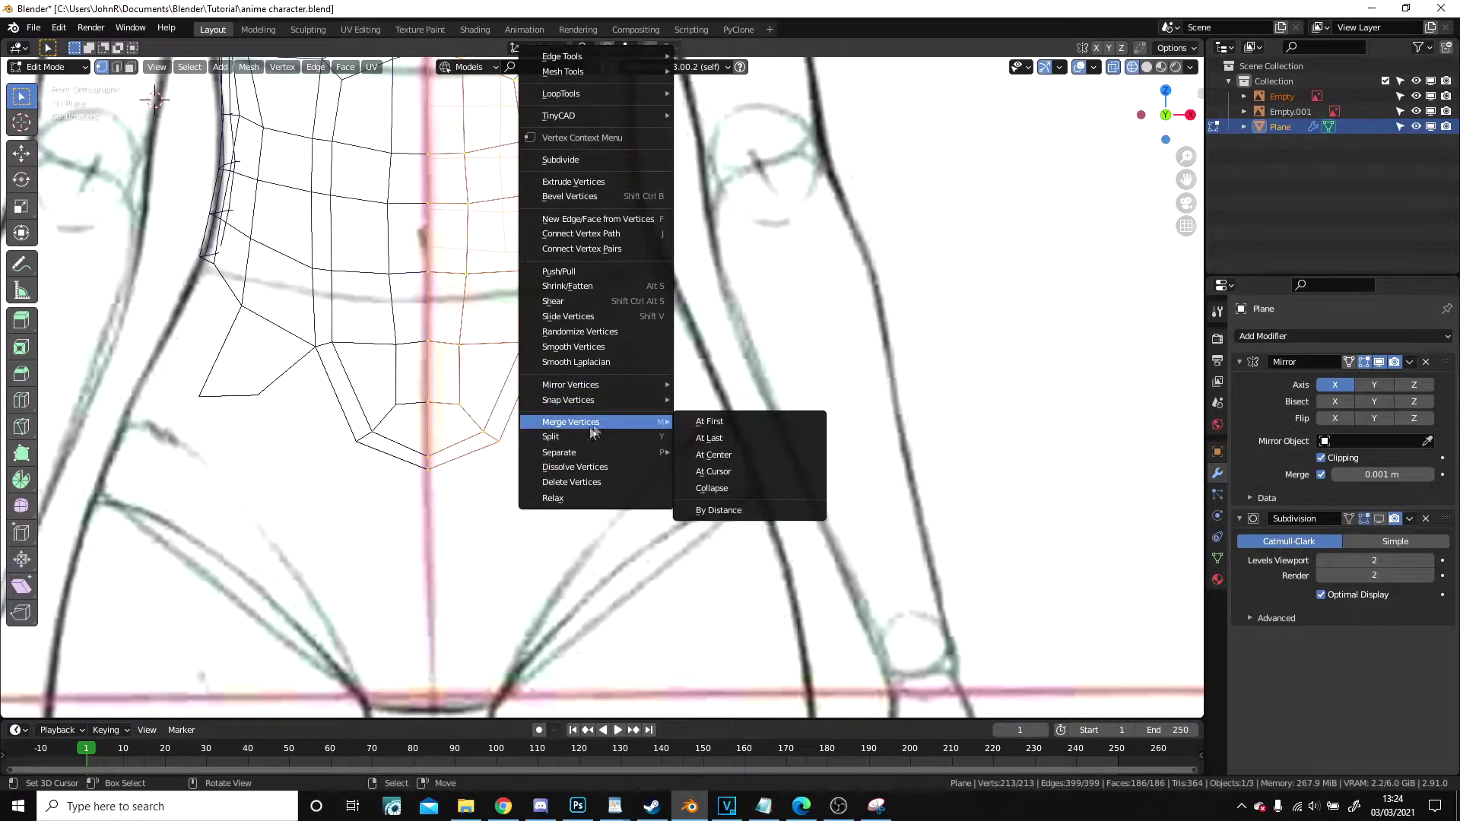
pyautogui.click(721, 511)
# - Reshape the first hip face by raising its outer vertex and moving its lower vertex down and outward
pyautogui.scroll(1, 583, 453)
pyautogui.click(676, 396)
pyautogui.press('g')
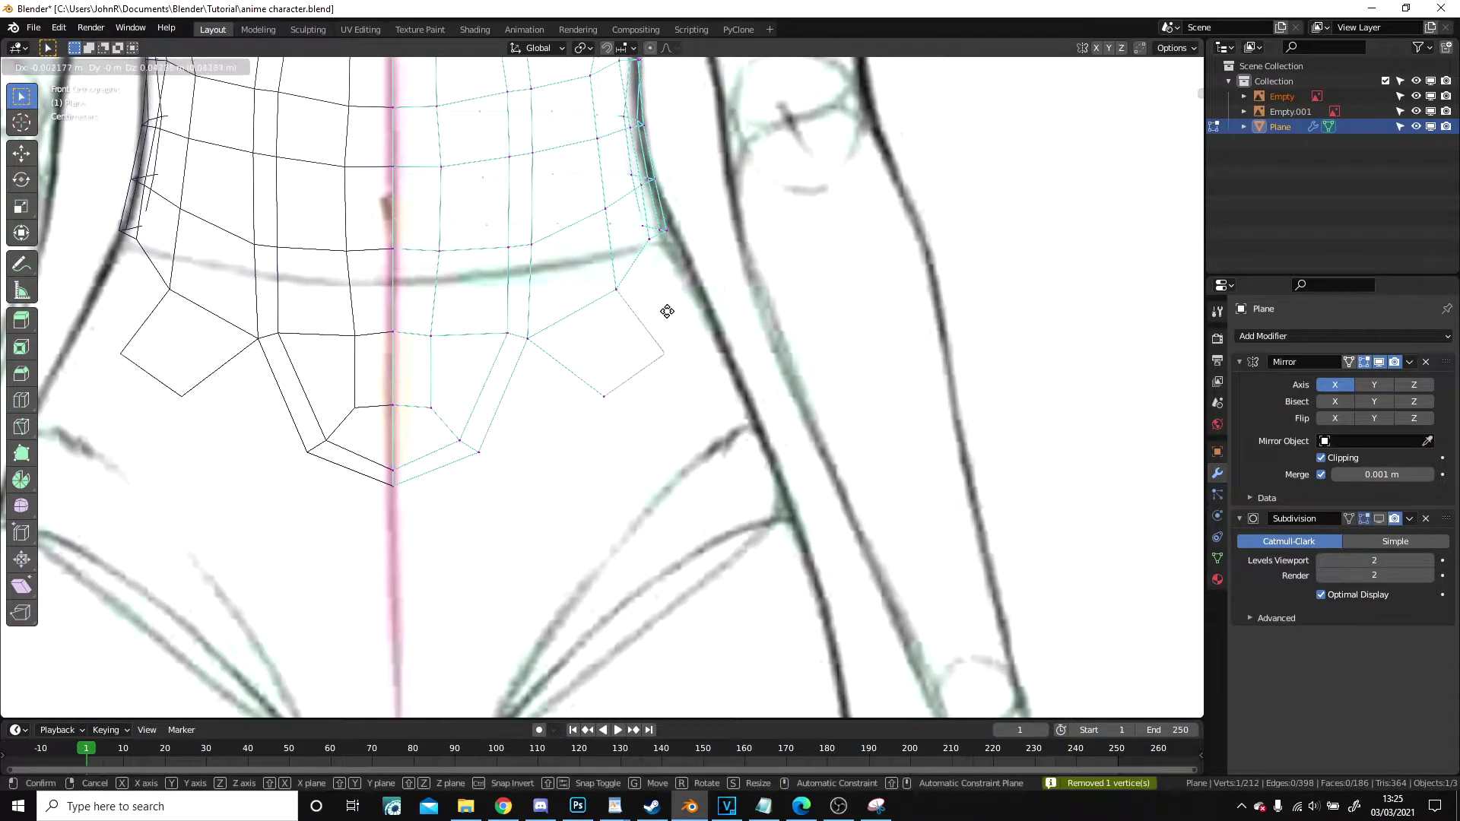
pyautogui.click(680, 325)
pyautogui.rightClick(613, 391)
pyautogui.press('g')
pyautogui.click(620, 446)
# - Extrude the hip face's lower vertex down toward the groin and fill a face against the abdomen's bottom corner
pyautogui.press('e')
pyautogui.click(562, 530)
pyautogui.keyDown('shift'); pyautogui.rightClick(484, 448); pyautogui.keyUp('shift')
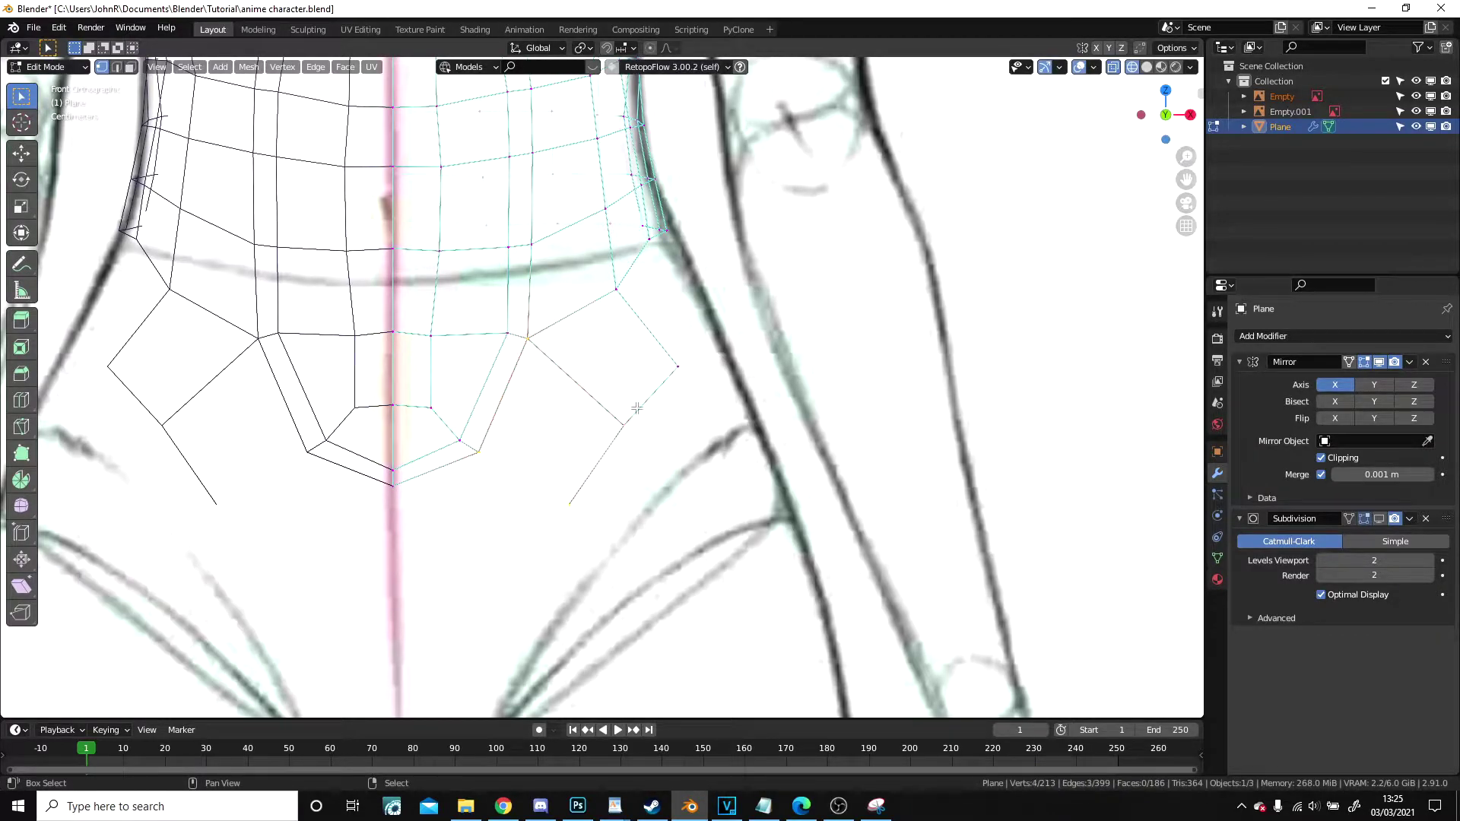
# - Extrude the lowest vertex to the centre line, fill the face below the abdomen, and shift that face's outer corner down and inward
pyautogui.click(562, 513)
pyautogui.press('e')
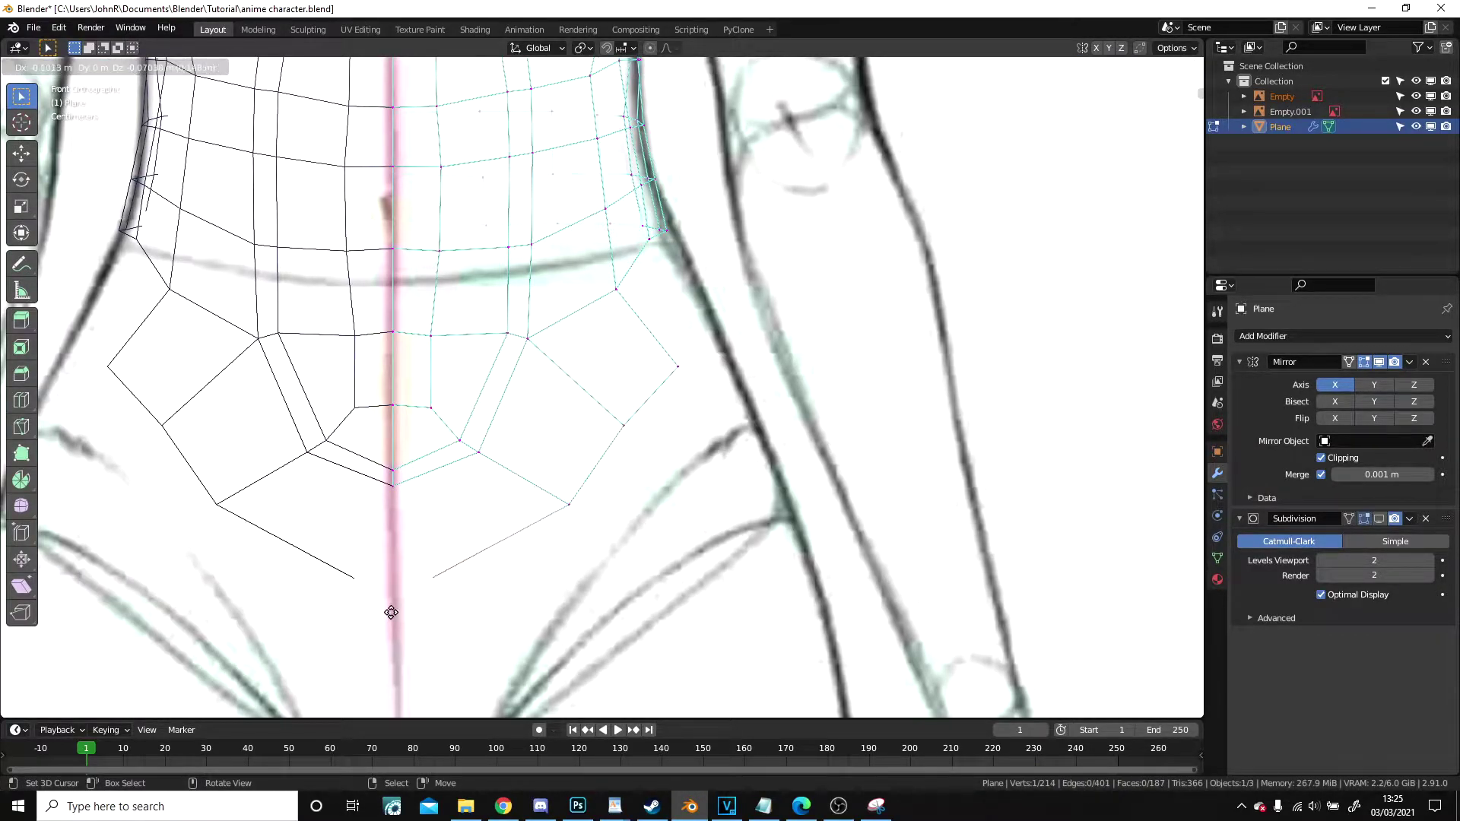
pyautogui.click(344, 615)
pyautogui.keyDown('shift'); pyautogui.click(445, 499); pyautogui.keyUp('shift')
pyautogui.click(569, 514)
pyautogui.press('g')
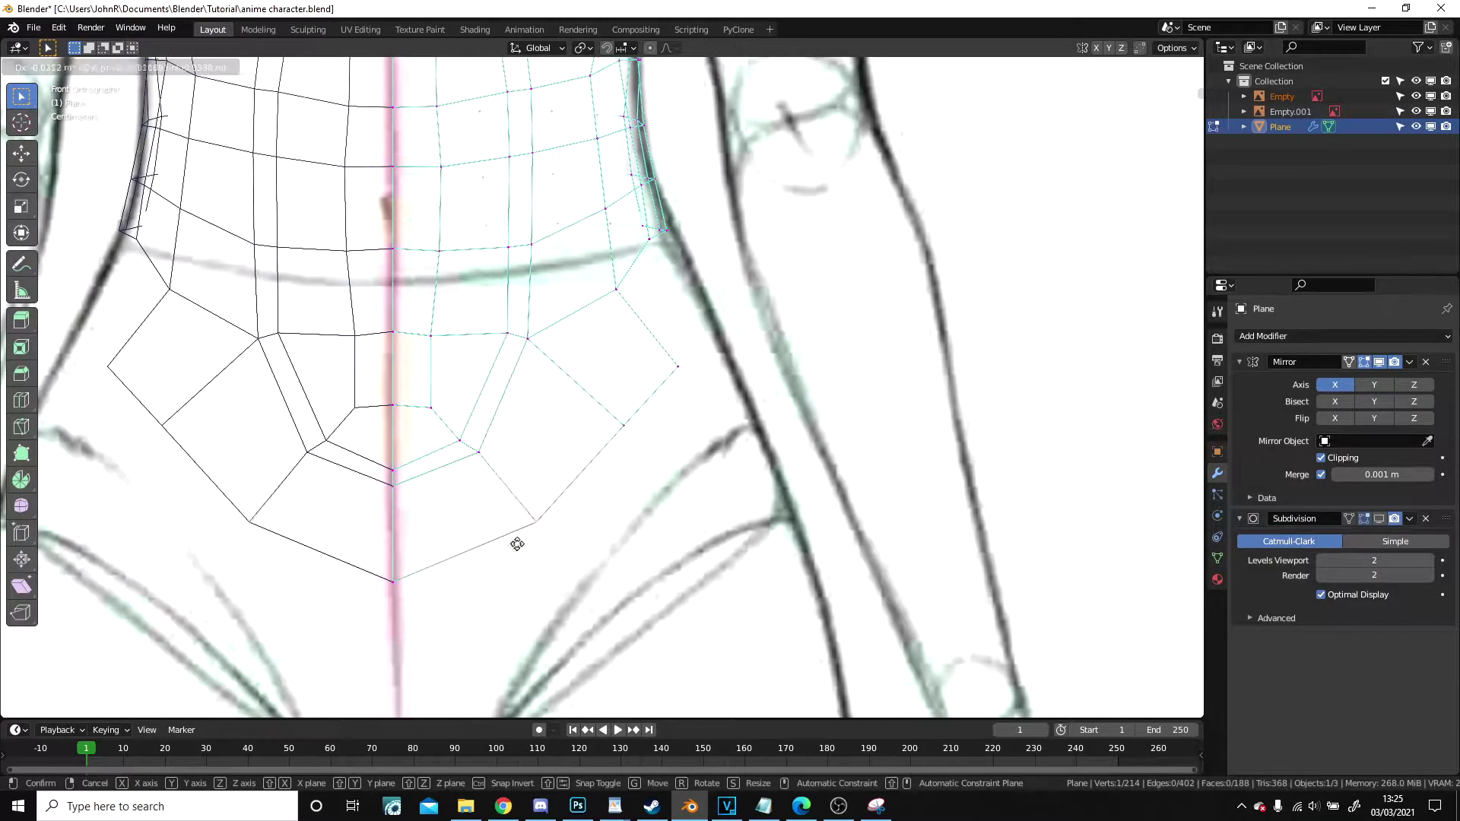
pyautogui.click(521, 554)
# - In the front view, extrude the hip's outermost vertex up and outward and fill a face to the edge below the waist
pyautogui.scroll(-5, 532, 533)
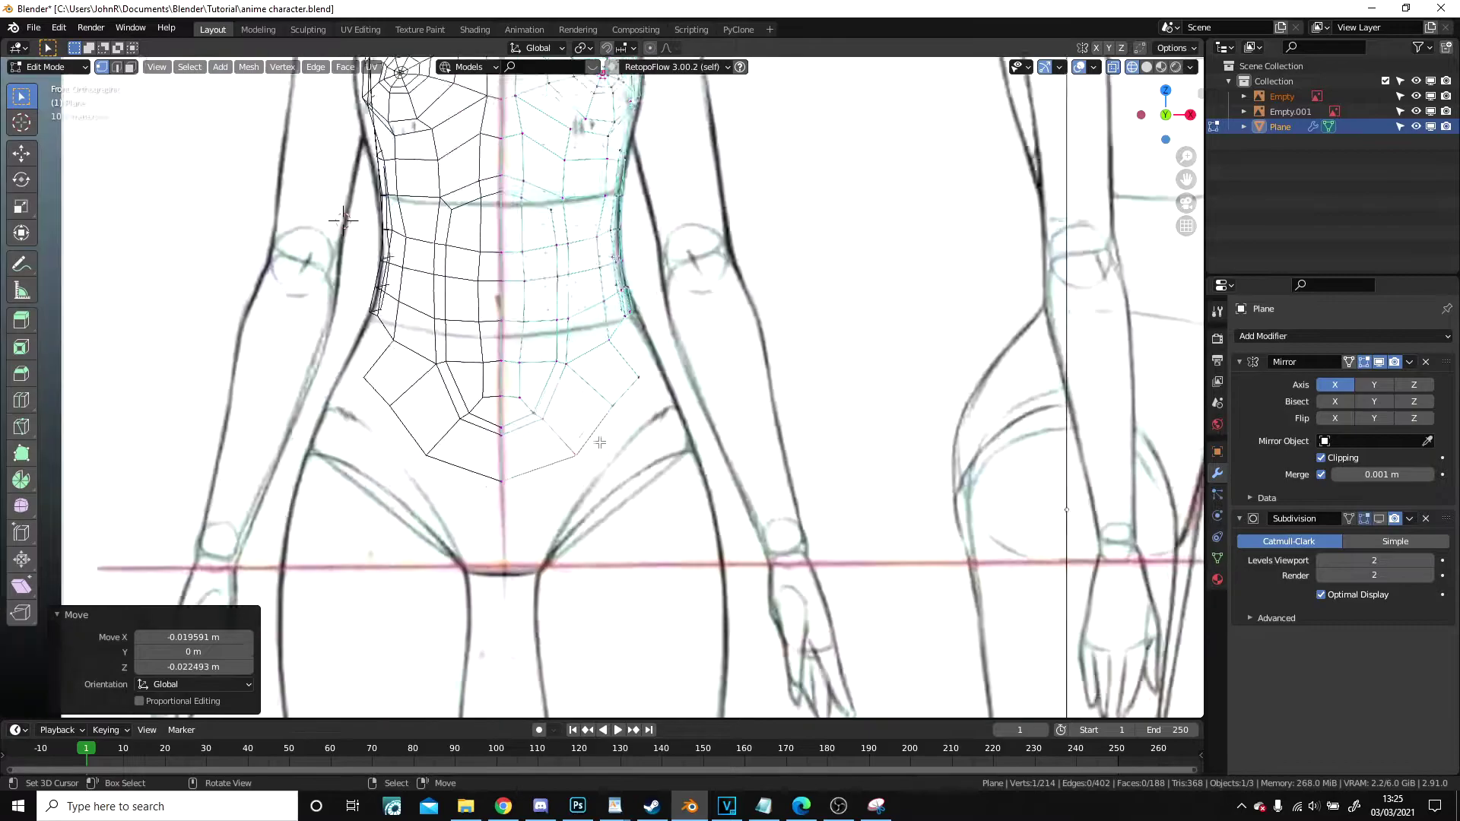
pyautogui.press('Tab')
pyautogui.moveTo(600, 449); pyautogui.dragTo(560, 448, button='middle')
pyautogui.press('KP_1')
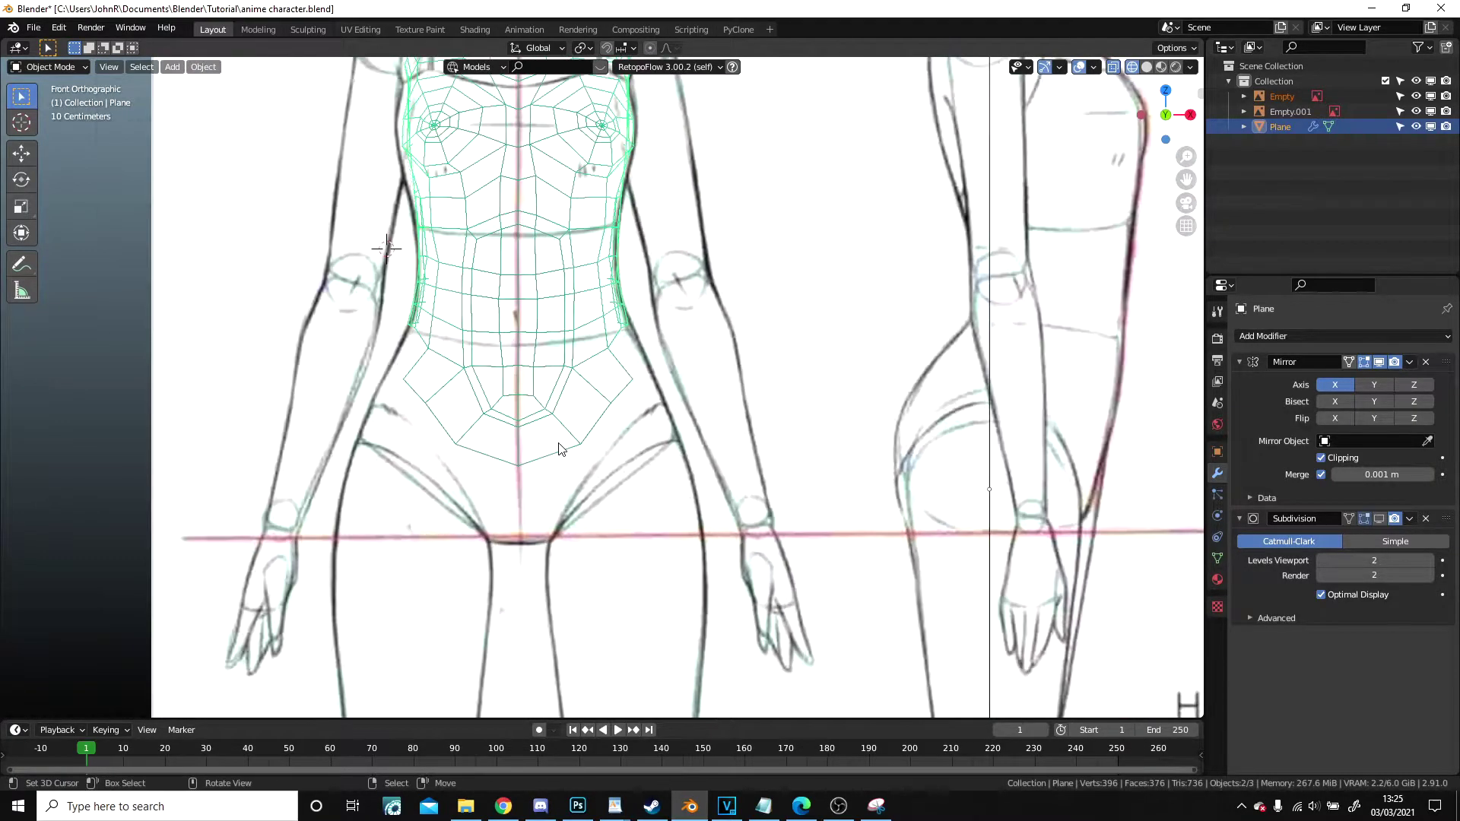
pyautogui.press('Tab')
pyautogui.scroll(10, 571, 450)
pyautogui.press('e')
pyautogui.click(585, 415)
pyautogui.keyDown('shift'); pyautogui.rightClick(503, 259); pyautogui.keyUp('shift')
pyautogui.keyDown('shift'); pyautogui.rightClick(442, 350); pyautogui.keyUp('shift')
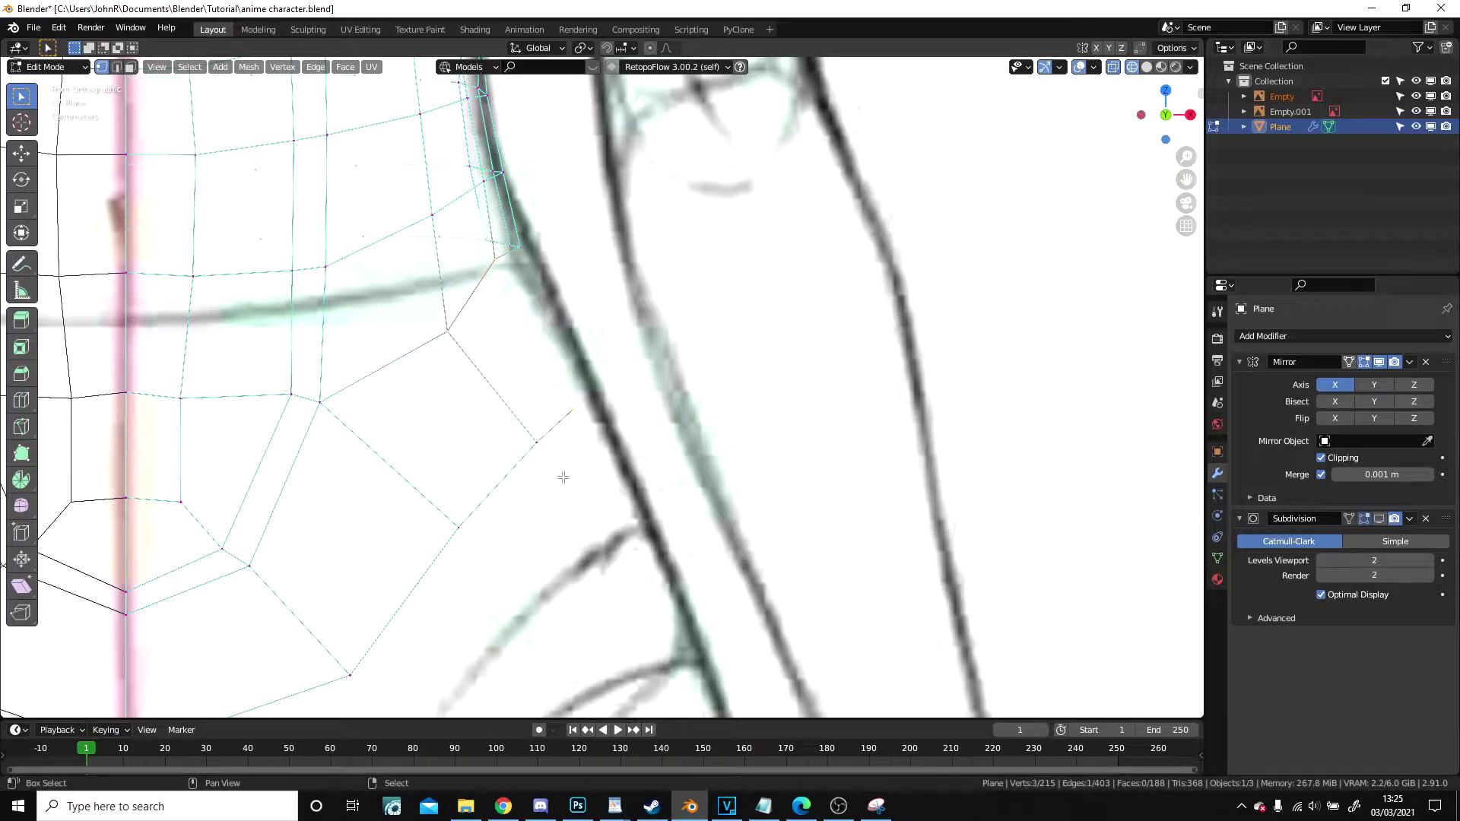
pyautogui.press('f')
# - In the side view, move the lower belly vertices onto the front contour of the side reference
pyautogui.scroll(-8, 542, 444)
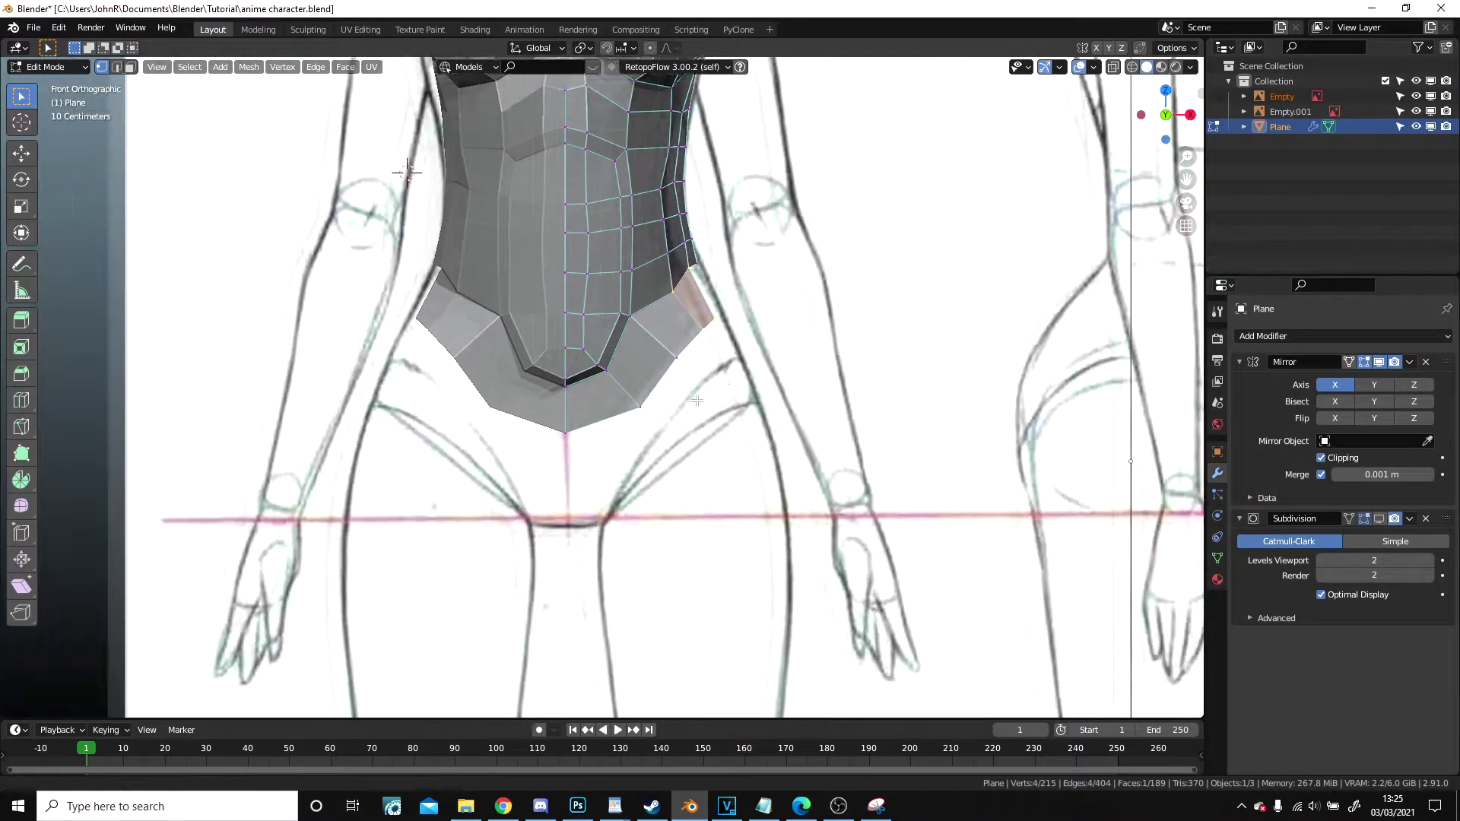
pyautogui.moveTo(603, 378); pyautogui.dragTo(601, 253, button='middle')
pyautogui.press('KP_3')
pyautogui.press('z')
pyautogui.click(157, 297)
pyautogui.scroll(5, 337, 439)
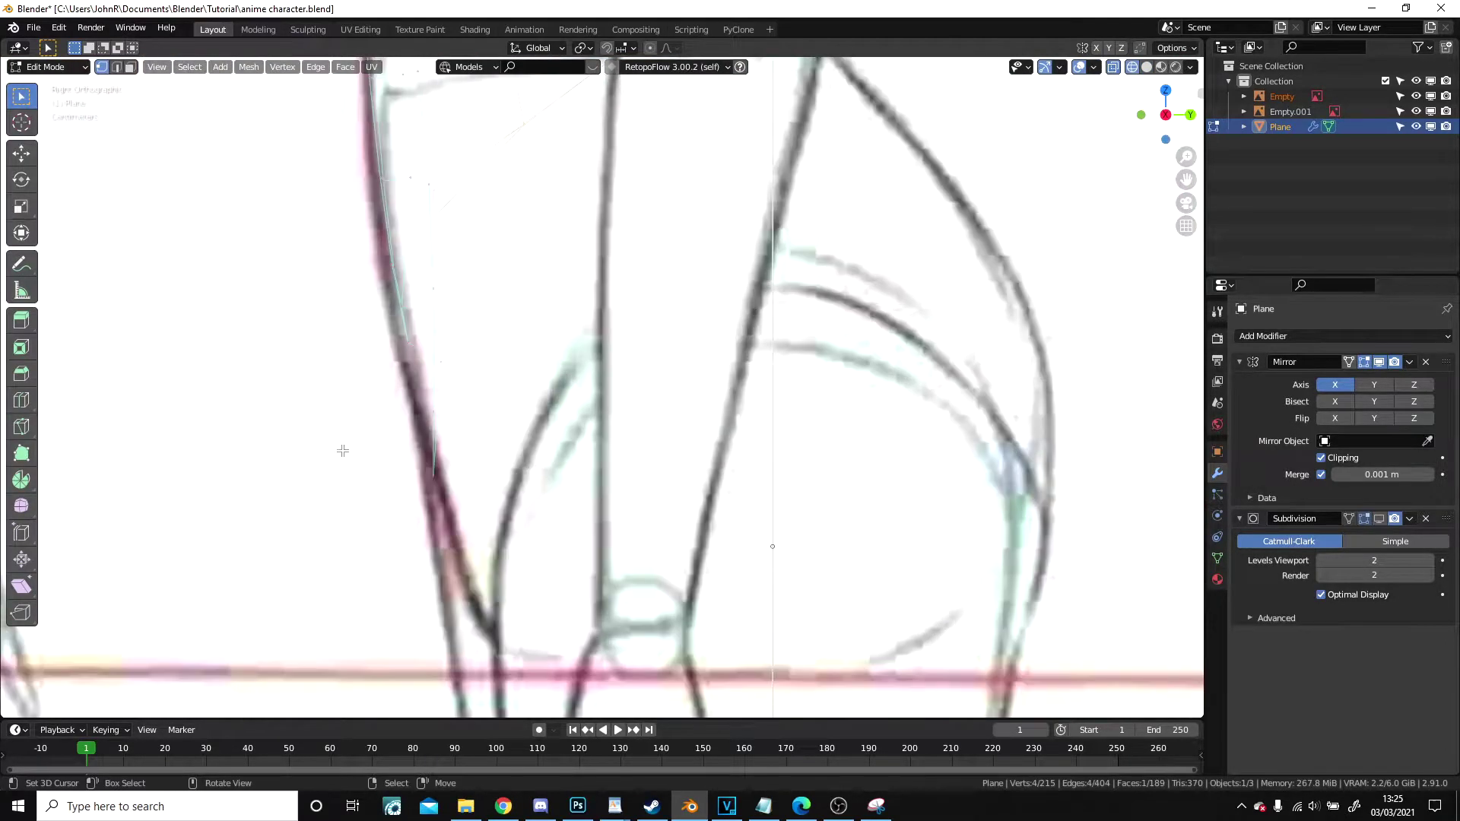
pyautogui.moveTo(445, 360); pyautogui.dragTo(422, 368, button='right')
pyautogui.moveTo(437, 484); pyautogui.dragTo(444, 483, button='right')
pyautogui.press('g')
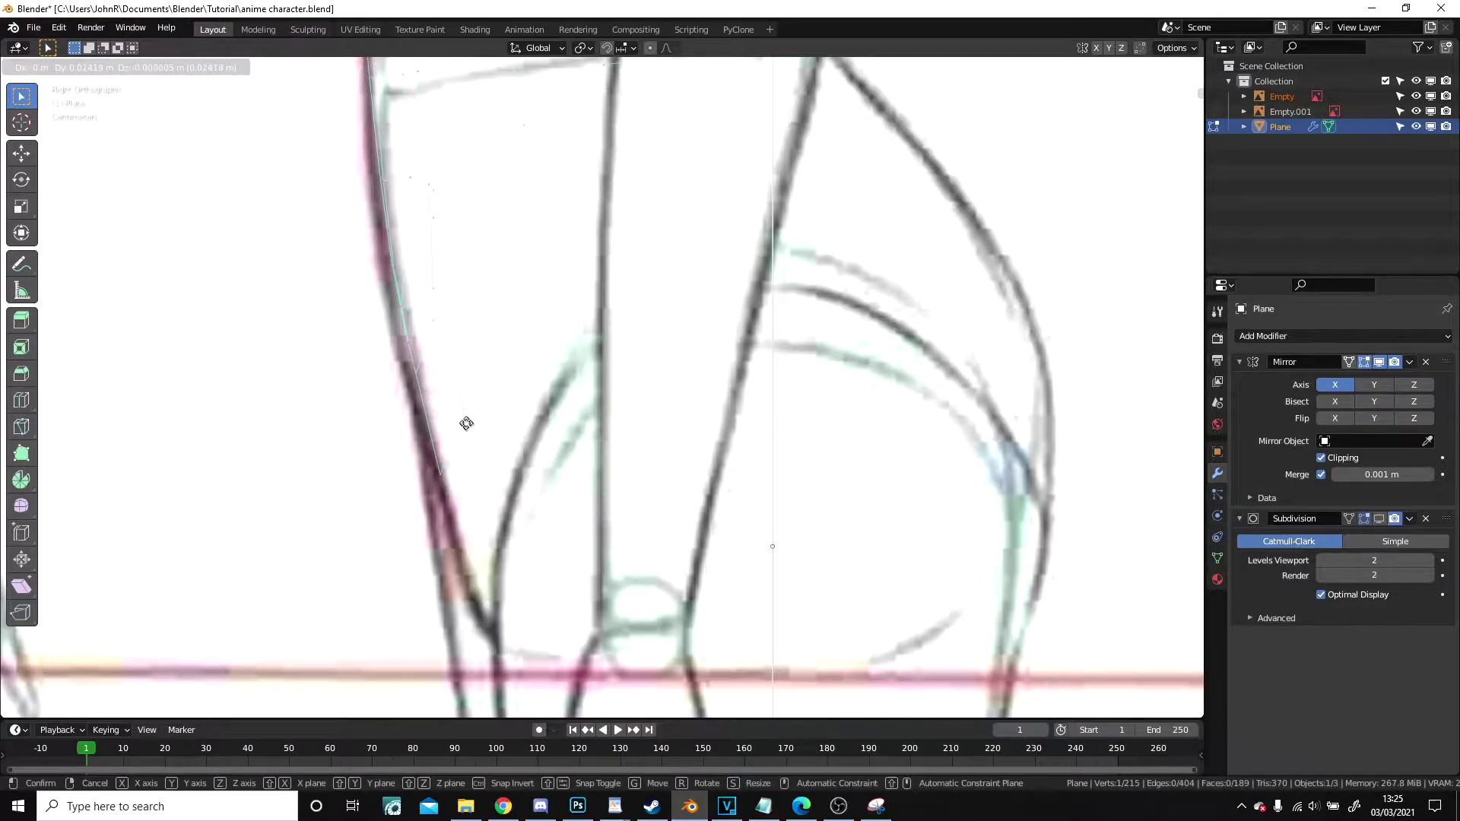
pyautogui.click(461, 422)
# - In the side view, move the new hip vertices backward one by one so the faces curve around the body
pyautogui.moveTo(460, 422)
pyautogui.mouseDown(button='middle')
pyautogui.moveTo(625, 432)
pyautogui.moveTo(685, 358)
pyautogui.moveTo(873, 373)
pyautogui.moveTo(888, 390)
pyautogui.mouseUp(button='middle')
pyautogui.press('z')
pyautogui.click(750, 411)
pyautogui.scroll(-4, 730, 410)
pyautogui.press('KP_3')
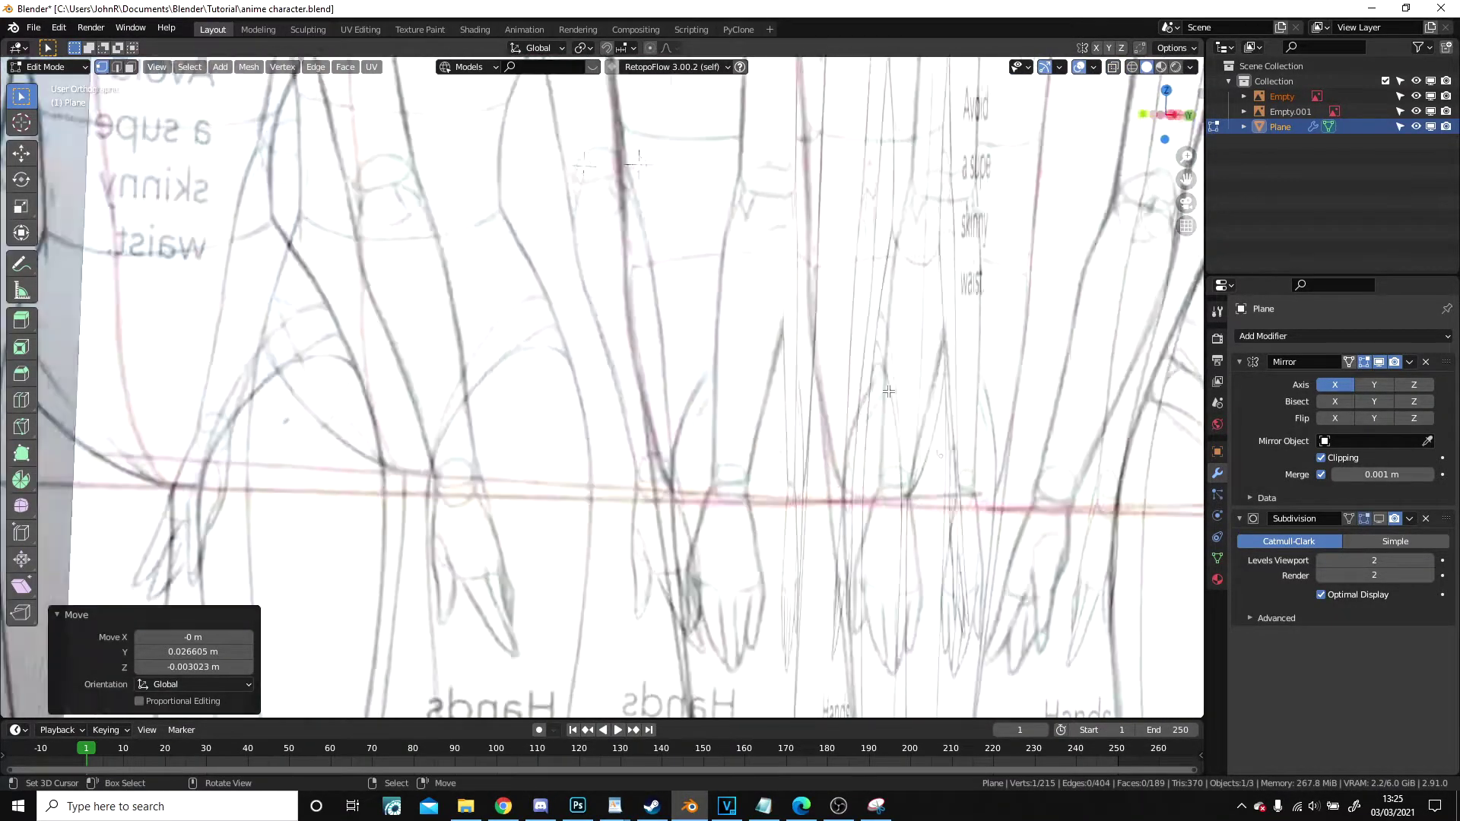
pyautogui.press('z')
pyautogui.click(795, 392)
pyautogui.scroll(4, 542, 397)
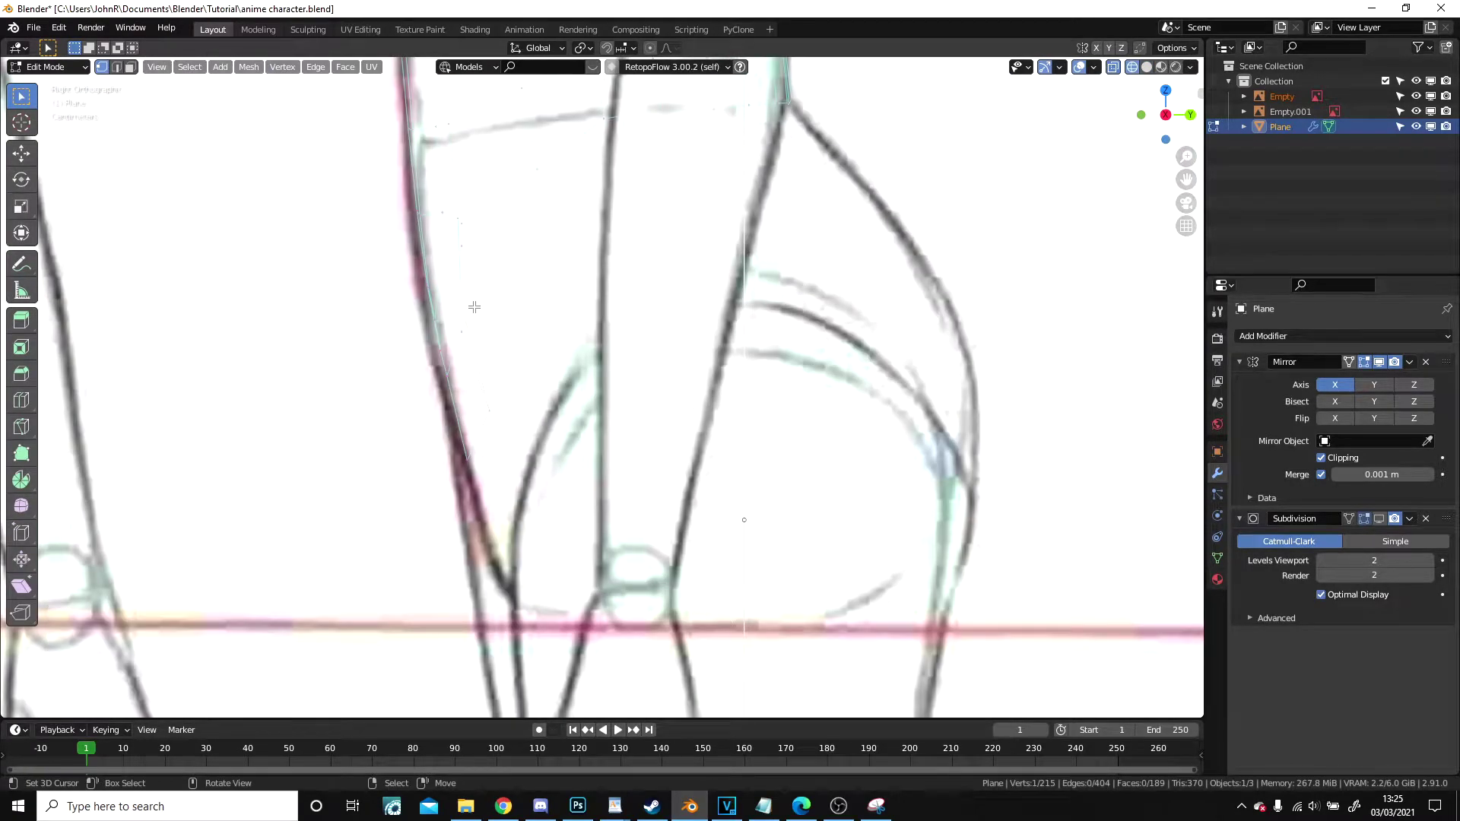
pyautogui.press('g')
pyautogui.click(545, 357)
pyautogui.press('g')
pyautogui.click(617, 239)
pyautogui.press('g')
pyautogui.click(590, 294)
pyautogui.press('g')
pyautogui.click(643, 257)
pyautogui.press('g')
pyautogui.click(577, 308)
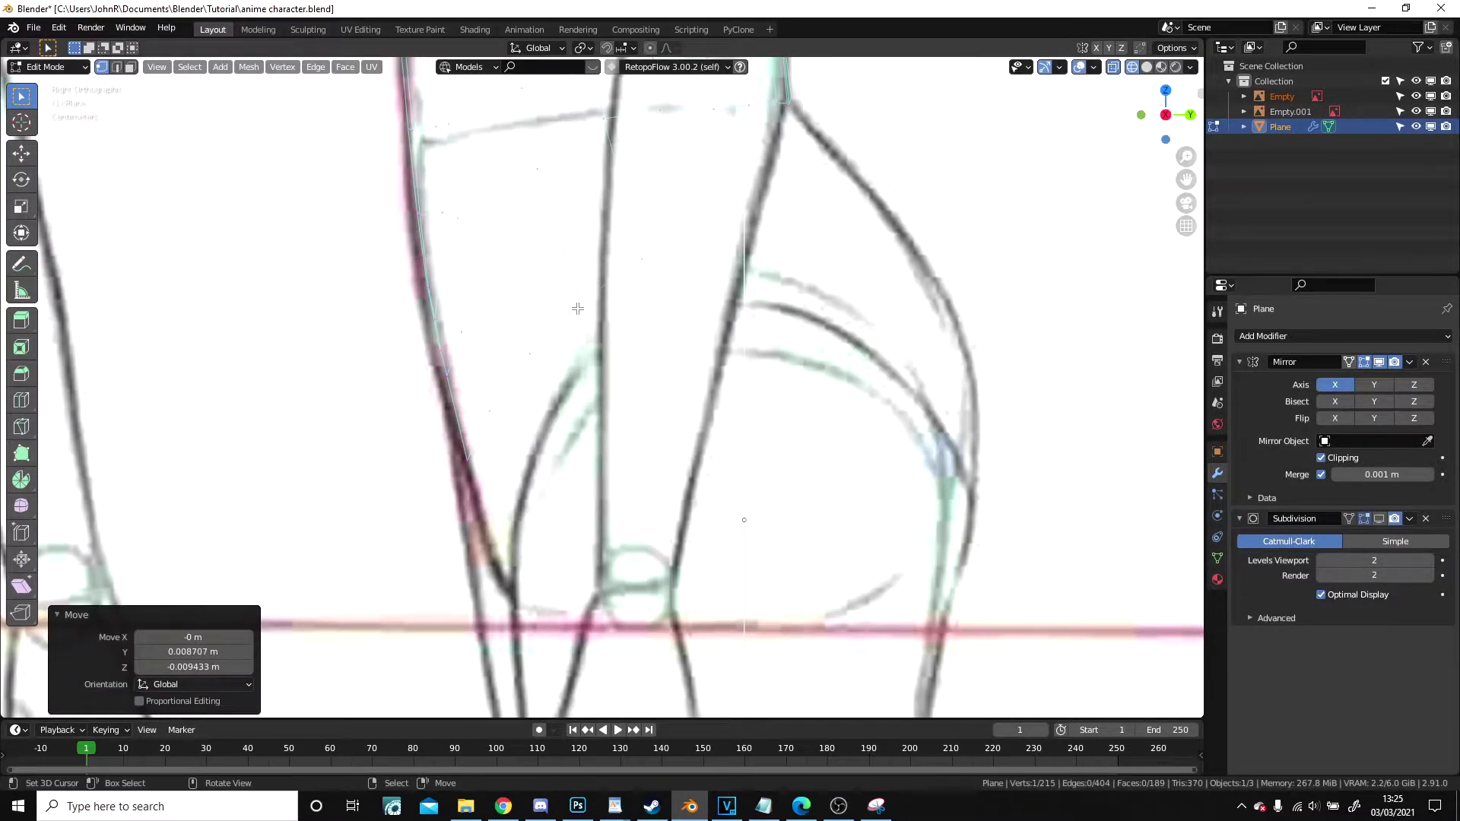
# - Examine the extended torso in solid shading against the front reference from a slightly rotated view
pyautogui.press('KP_1')
pyautogui.keyDown('shift'); pyautogui.moveTo(785, 259); pyautogui.dragTo(608, 401, button='middle'); pyautogui.keyUp('shift')
pyautogui.scroll(-2, 685, 399)
pyautogui.press('z')
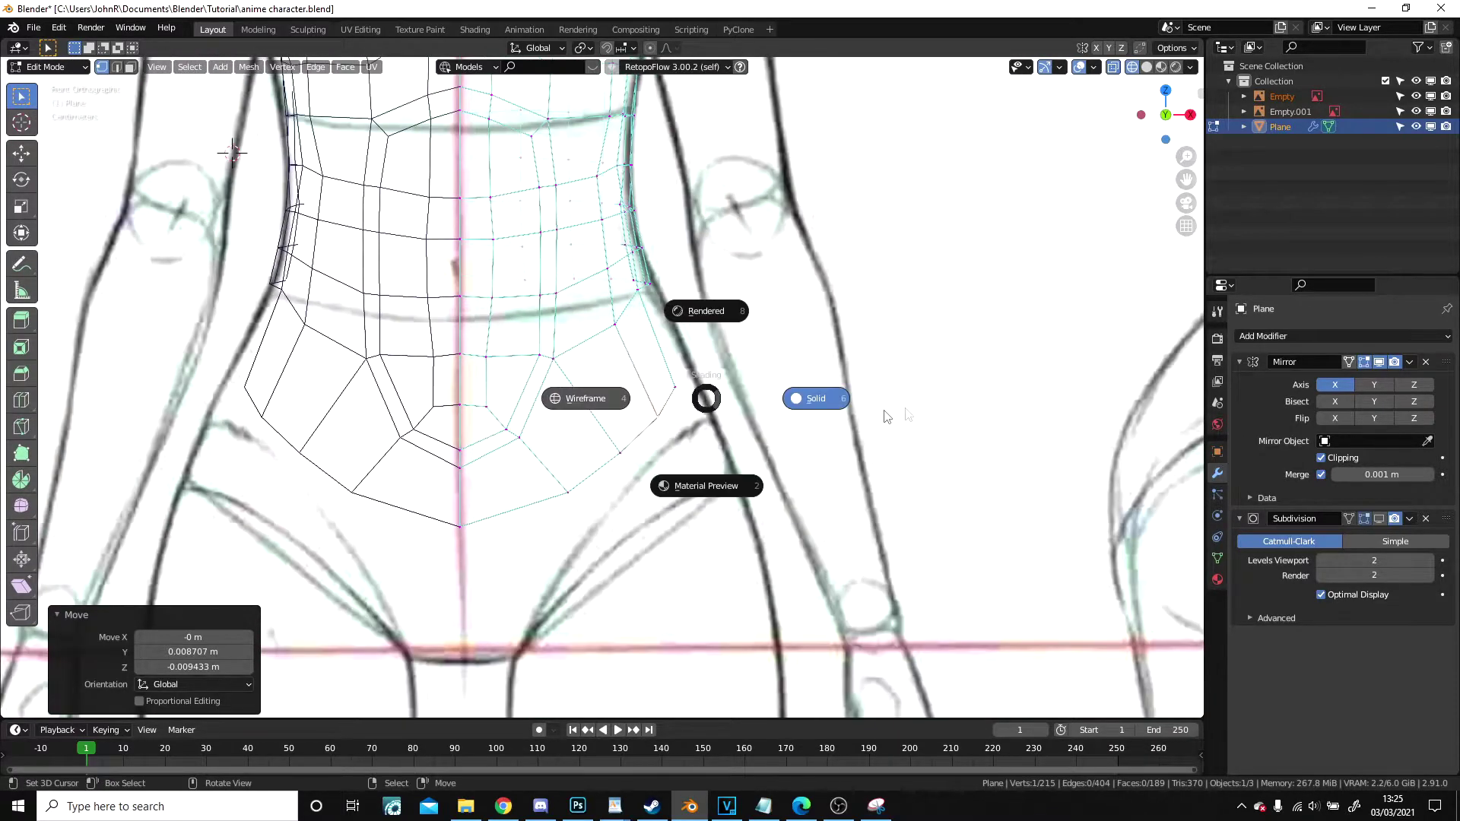
pyautogui.click(884, 412)
pyautogui.press('Tab')
pyautogui.moveTo(785, 399)
pyautogui.mouseDown(button='middle')
pyautogui.moveTo(714, 371)
pyautogui.moveTo(665, 391)
pyautogui.moveTo(764, 441)
pyautogui.moveTo(860, 450)
pyautogui.moveTo(750, 439)
pyautogui.mouseUp(button='middle')
pyautogui.scroll(-5, 714, 372)
pyautogui.scroll(5, 750, 437)
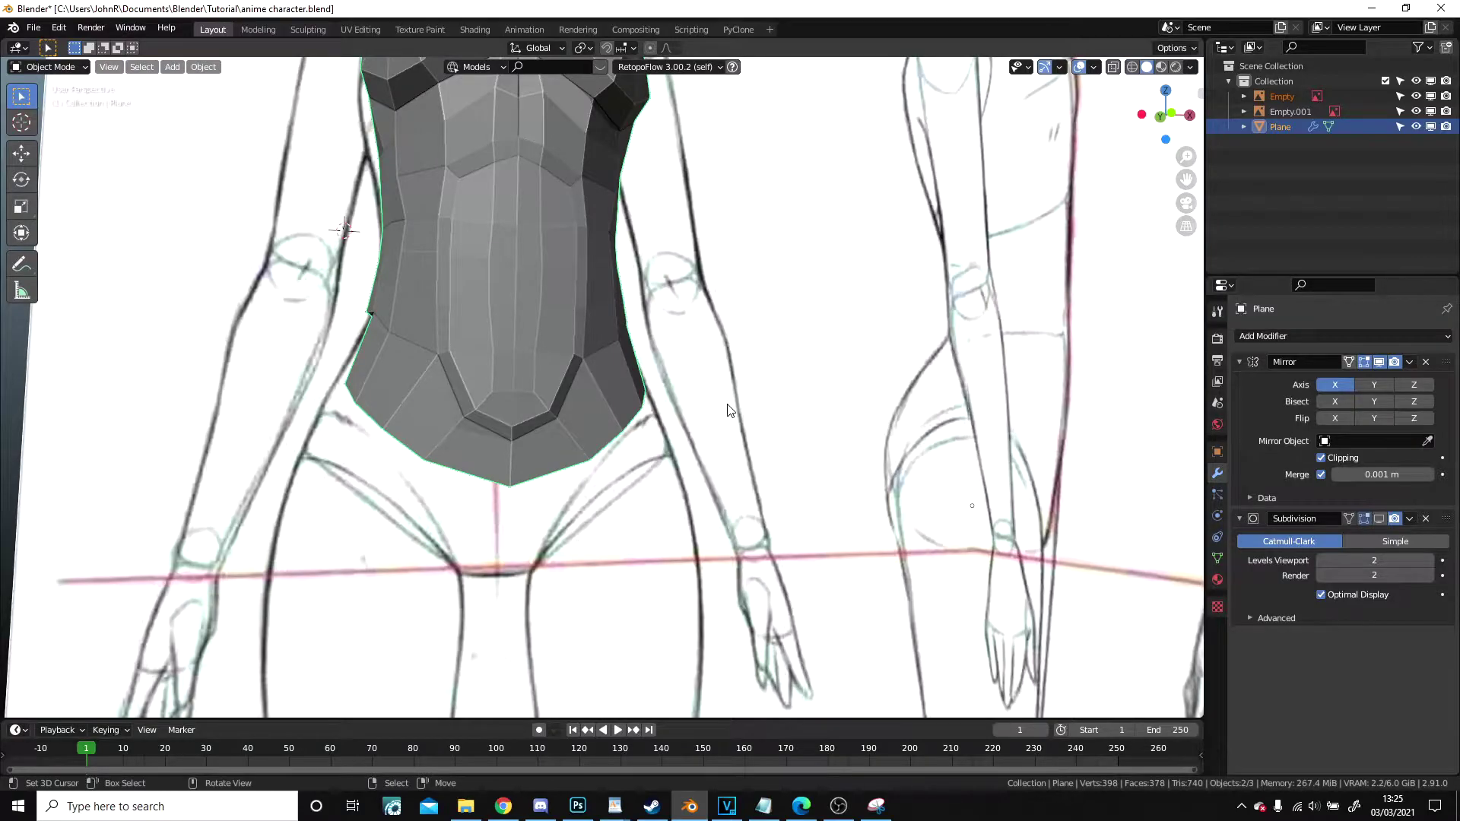
# - Extrude the outer hip vertex to the reference outline and fill a narrow side face up to the waist edge
pyautogui.press('Tab')
pyautogui.press('KP_1')
pyautogui.scroll(4, 814, 353)
pyautogui.scroll(4, 512, 452)
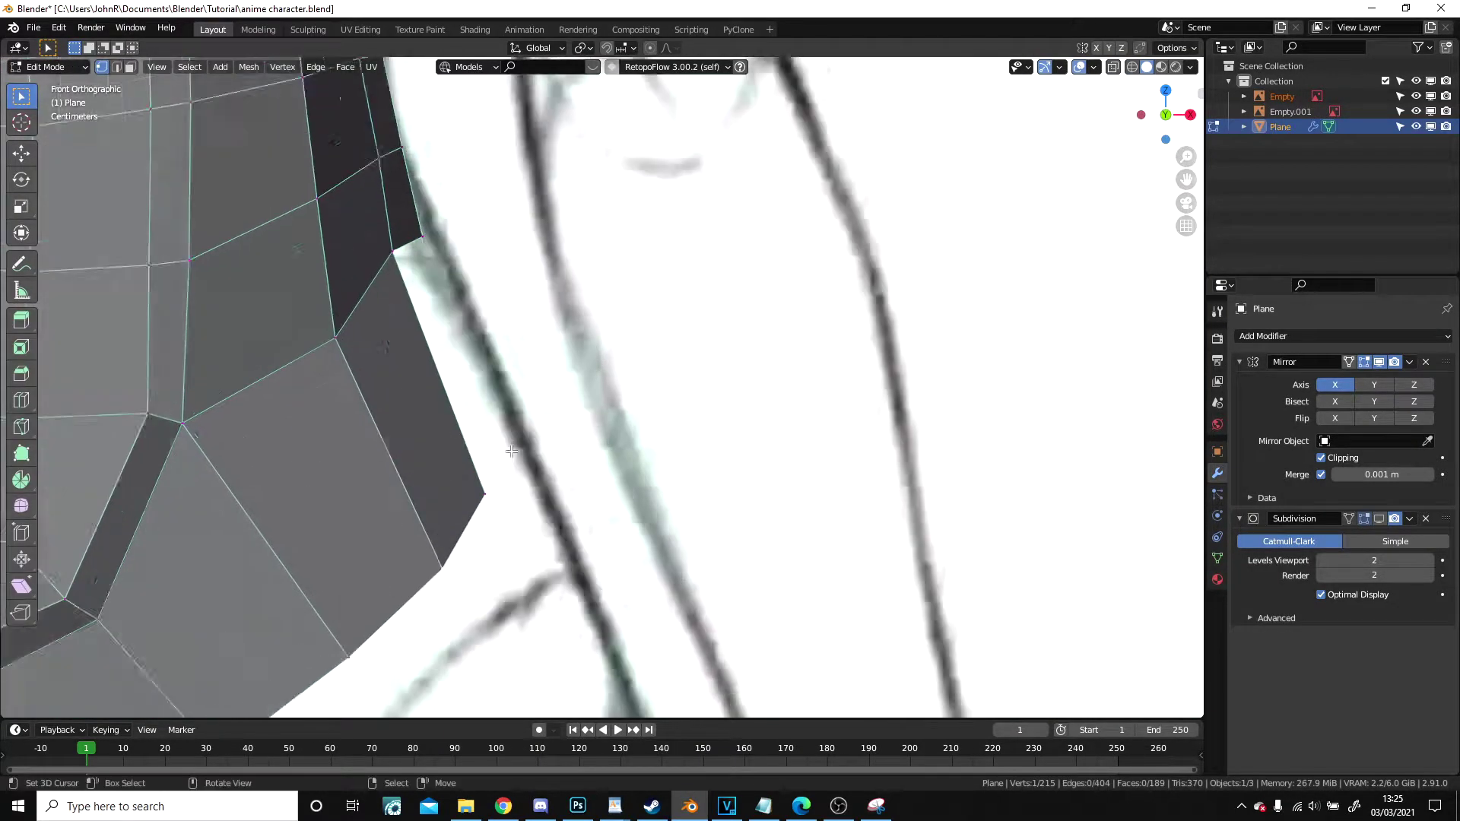
pyautogui.scroll(1, 512, 452)
pyautogui.press('e')
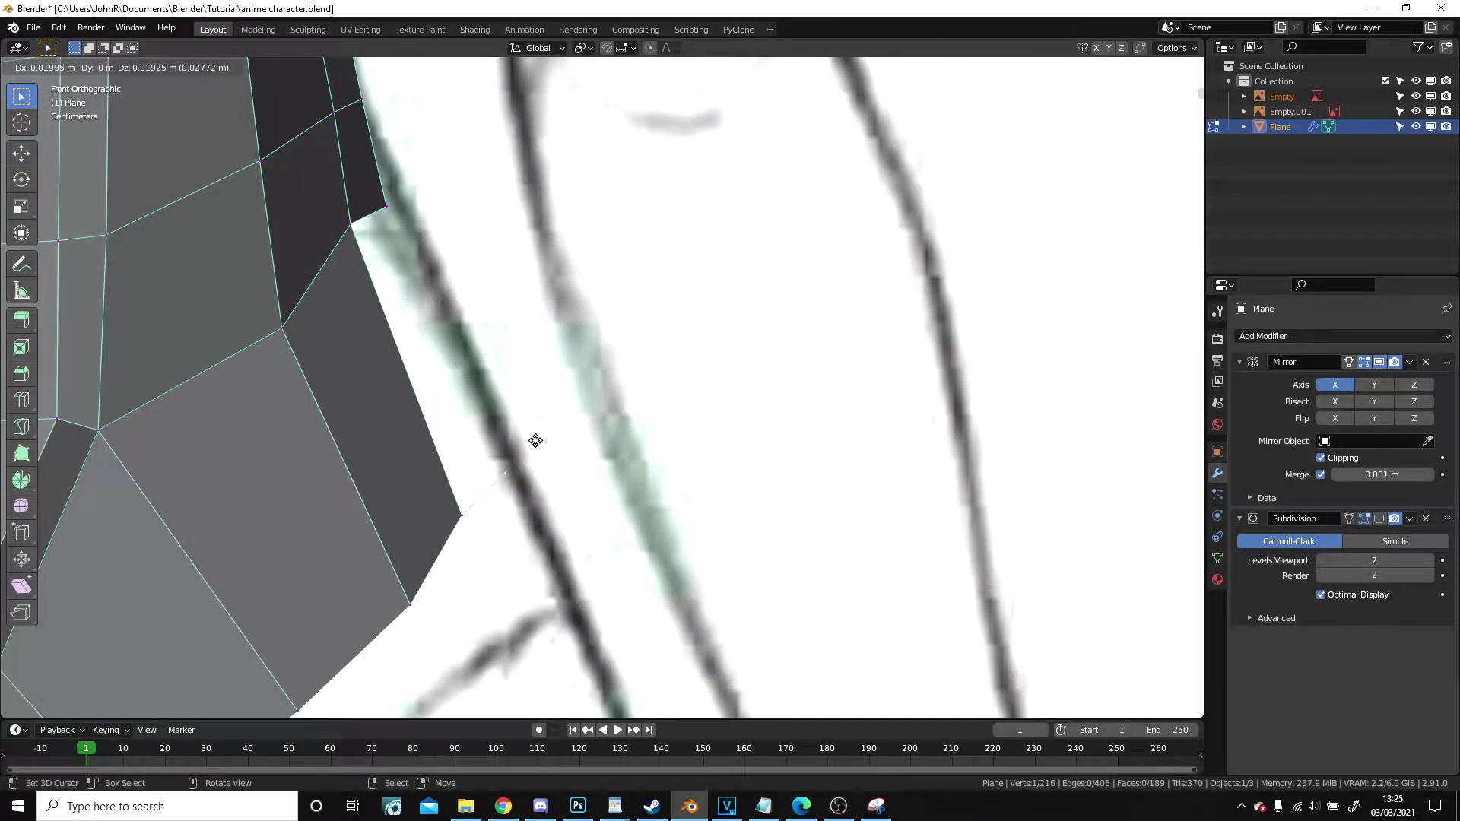
pyautogui.click(536, 440)
pyautogui.keyDown('shift'); pyautogui.click(363, 228); pyautogui.keyUp('shift')
pyautogui.press('f')
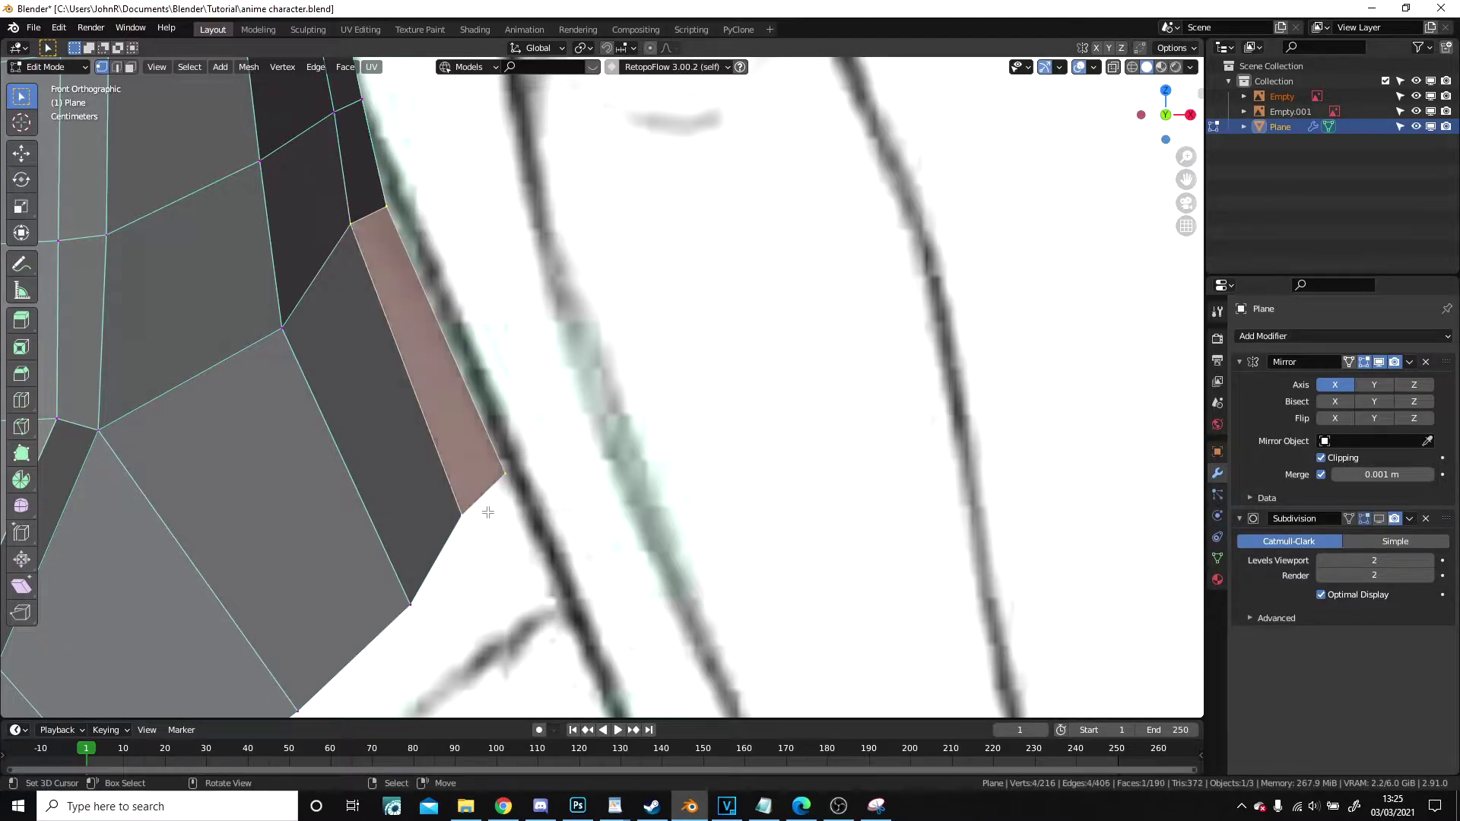
# - In the side view, move the narrow side face's lower vertex backward and raise the neighbouring outer hip vertices
pyautogui.press('KP_3')
pyautogui.scroll(-2, 489, 511)
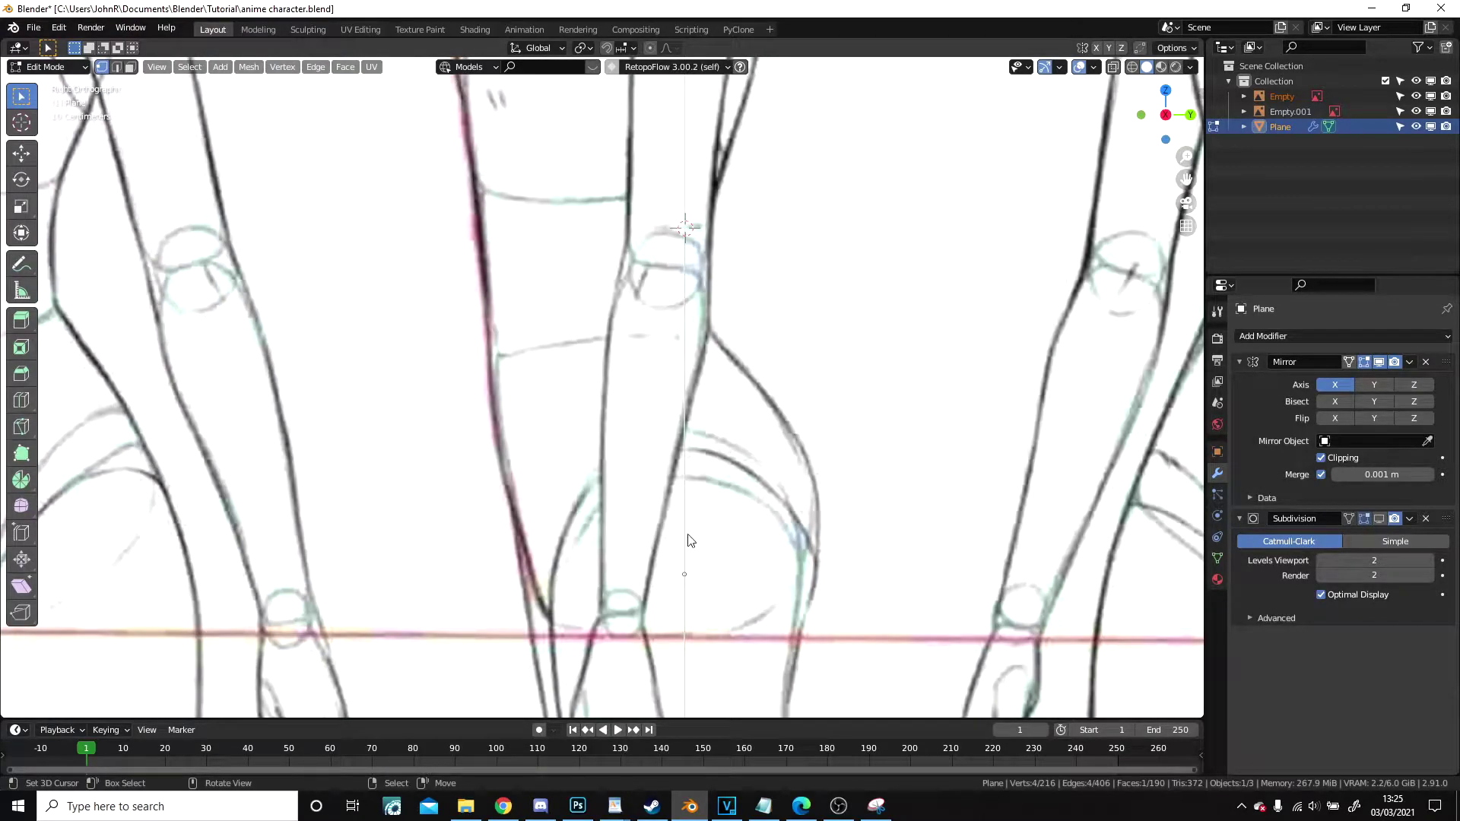
pyautogui.scroll(3, 713, 538)
pyautogui.moveTo(667, 407); pyautogui.dragTo(690, 435, button='right')
pyautogui.click(747, 444)
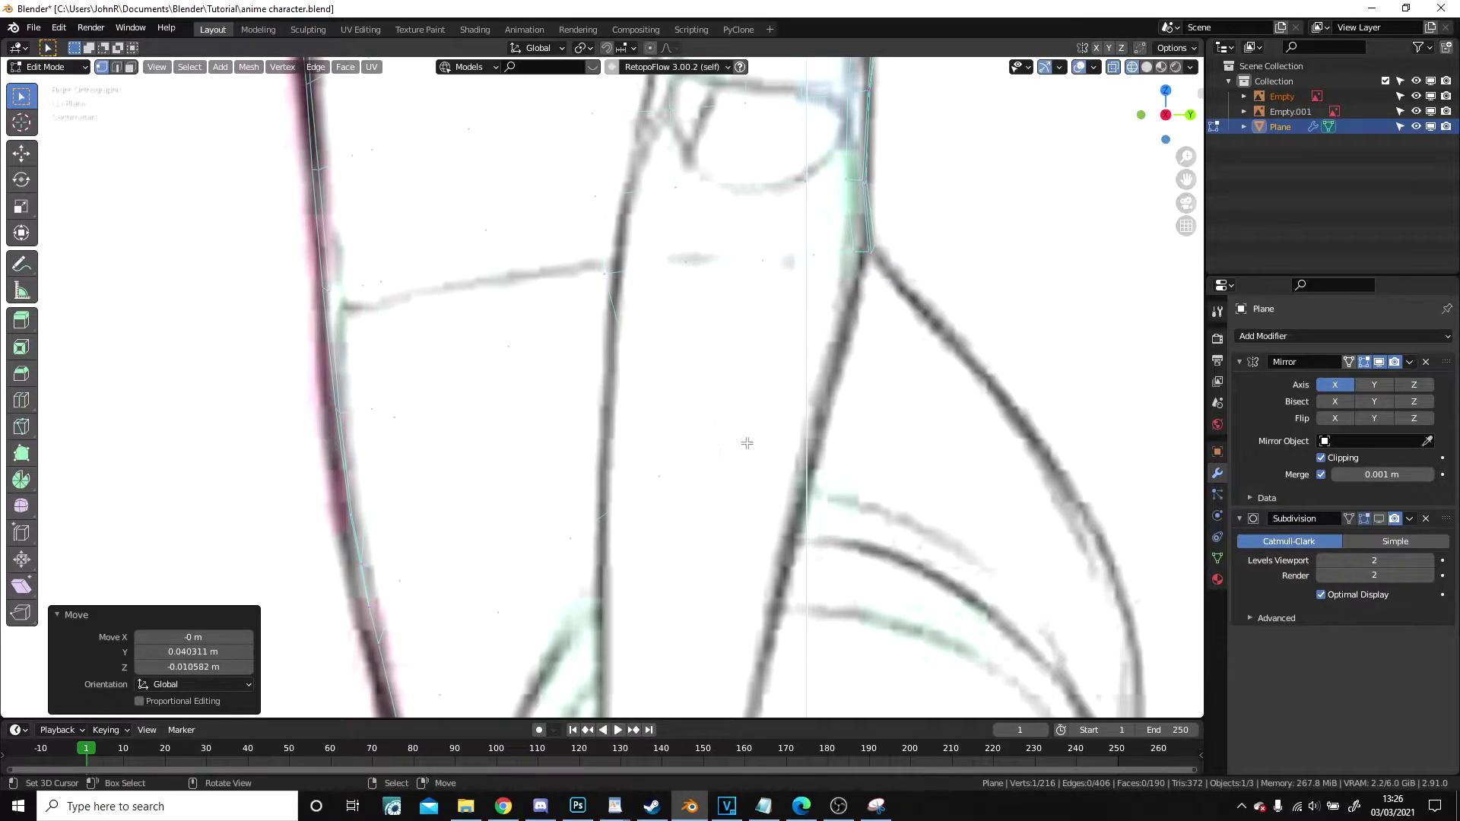
pyautogui.press('g')
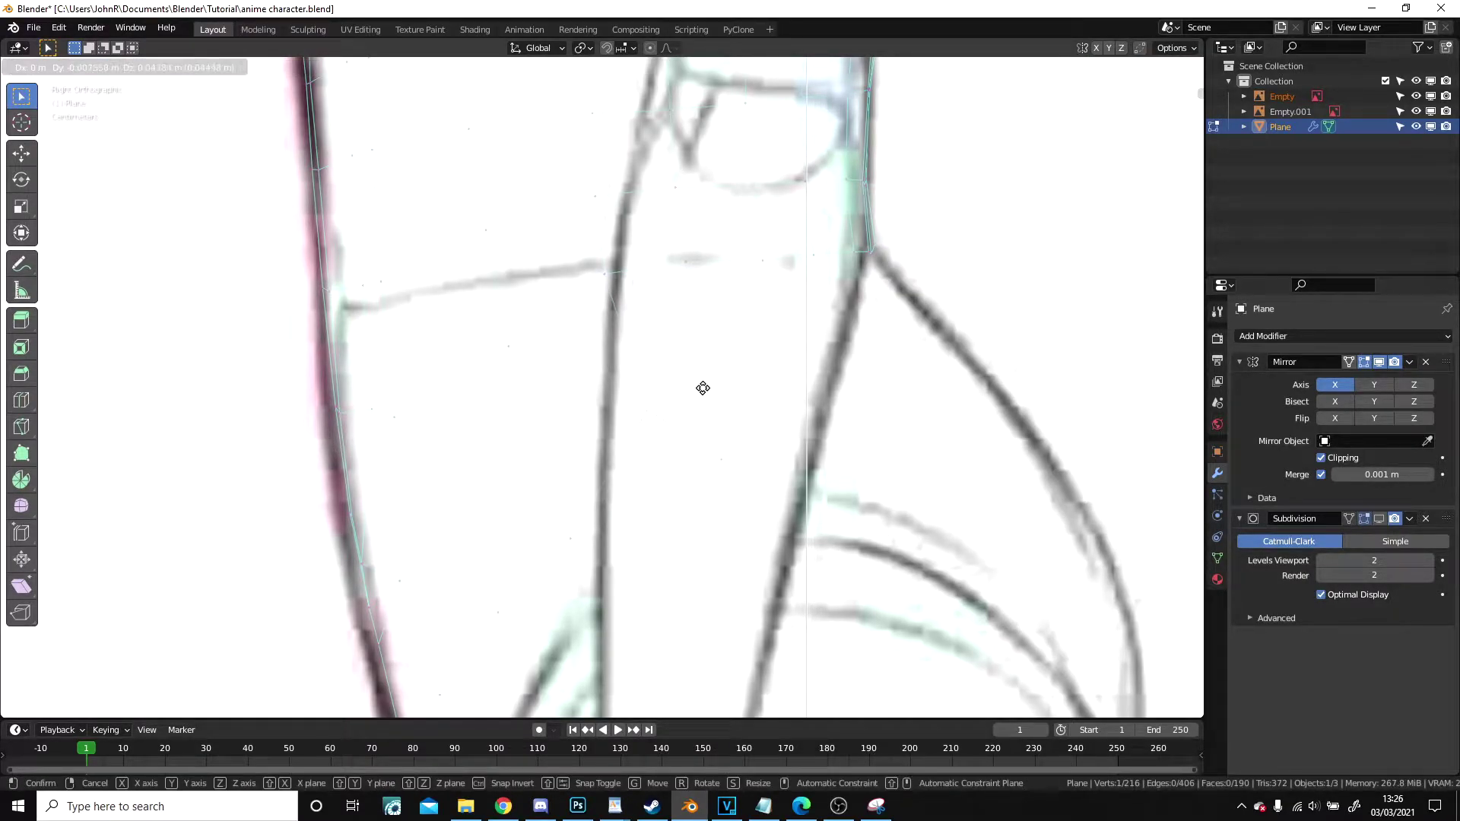
pyautogui.click(704, 386)
pyautogui.rightClick(718, 435)
pyautogui.press('g')
pyautogui.click(710, 358)
# - Fine-tune the remaining hip vertices in the side view by moving them forward and upward
pyautogui.moveTo(664, 418); pyautogui.dragTo(662, 413, button='right')
pyautogui.press('g')
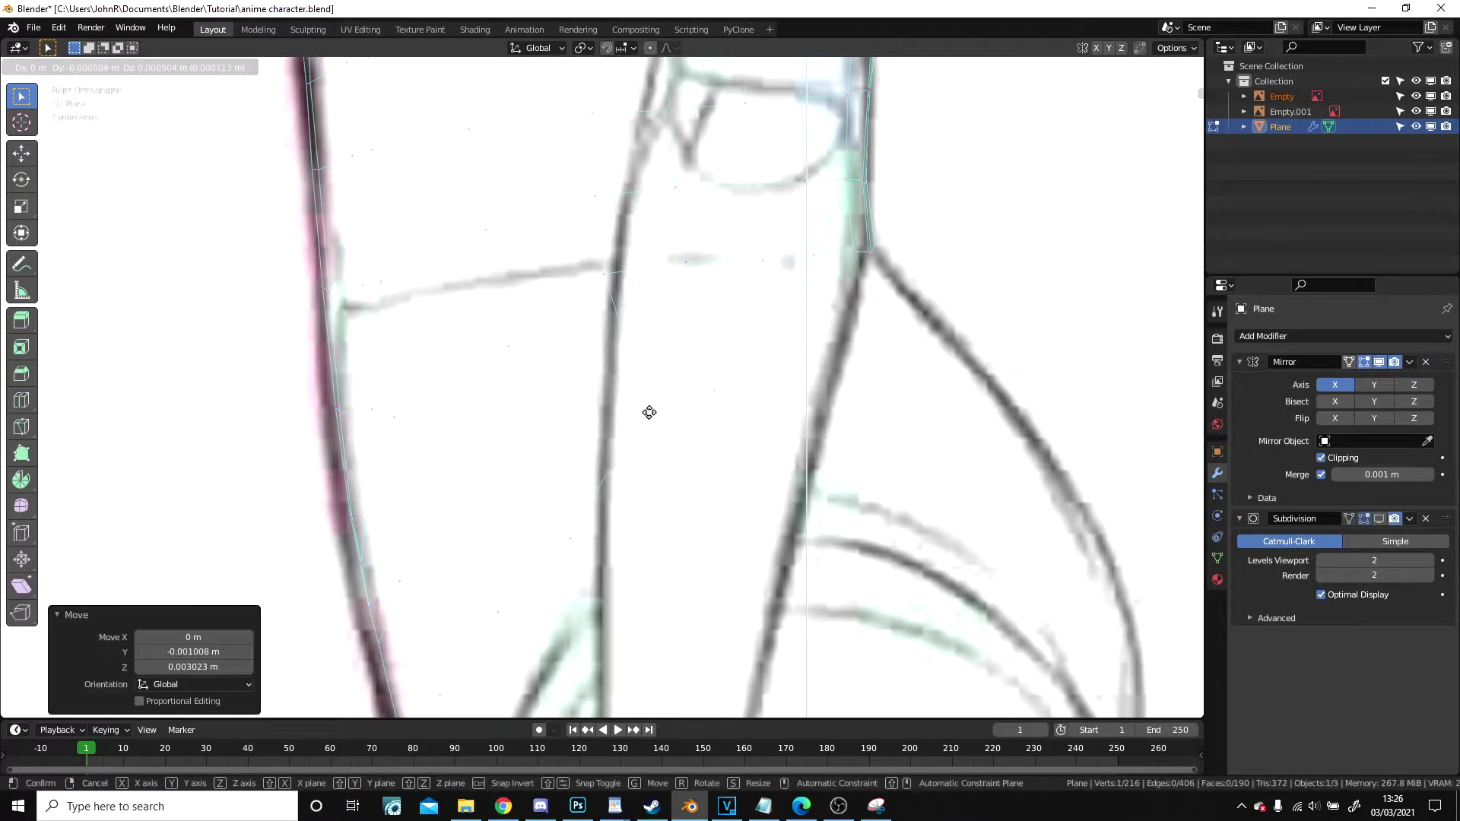
pyautogui.click(634, 415)
pyautogui.moveTo(566, 527); pyautogui.dragTo(566, 522, button='right')
pyautogui.press('g')
pyautogui.click(548, 462)
pyautogui.keyDown('shift'); pyautogui.moveTo(487, 604); pyautogui.dragTo(639, 502, button='middle'); pyautogui.keyUp('shift')
pyautogui.rightClick(639, 502)
pyautogui.press('g')
pyautogui.click(600, 431)
# - From a rotated view, reposition the lower hip vertices and raise the mesh's bottom edge
pyautogui.moveTo(601, 431); pyautogui.dragTo(788, 439, button='middle')
pyautogui.scroll(-3, 719, 446)
pyautogui.press('g')
pyautogui.click(473, 419)
pyautogui.moveTo(586, 450); pyautogui.dragTo(571, 438, button='right')
pyautogui.moveTo(442, 504); pyautogui.dragTo(440, 485, button='right')
pyautogui.click(439, 484)
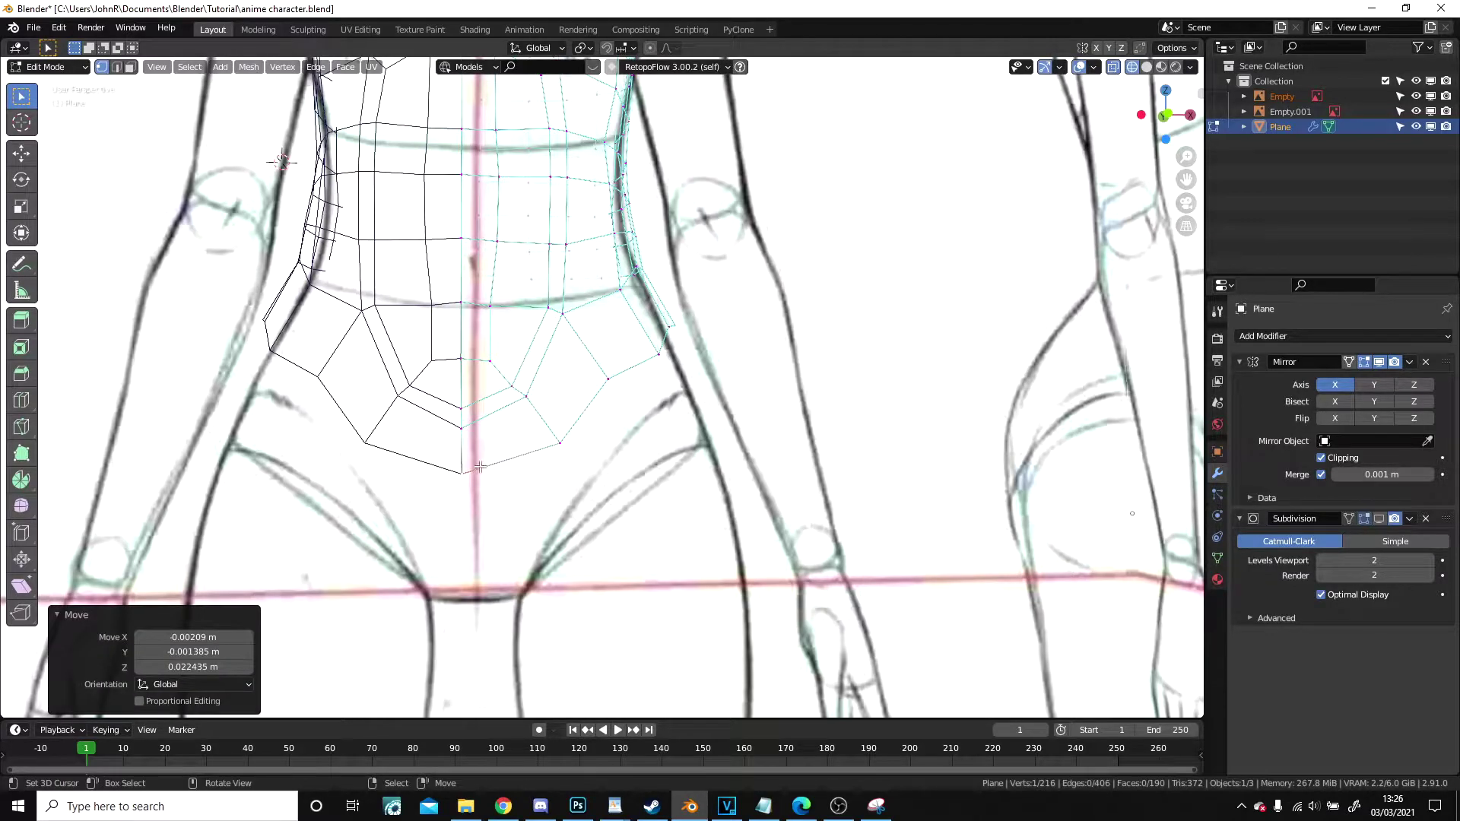
# - Slide the bottom centre vertex and the adjacent lower belly vertex along their edges
pyautogui.press('g')
pyautogui.press('g')
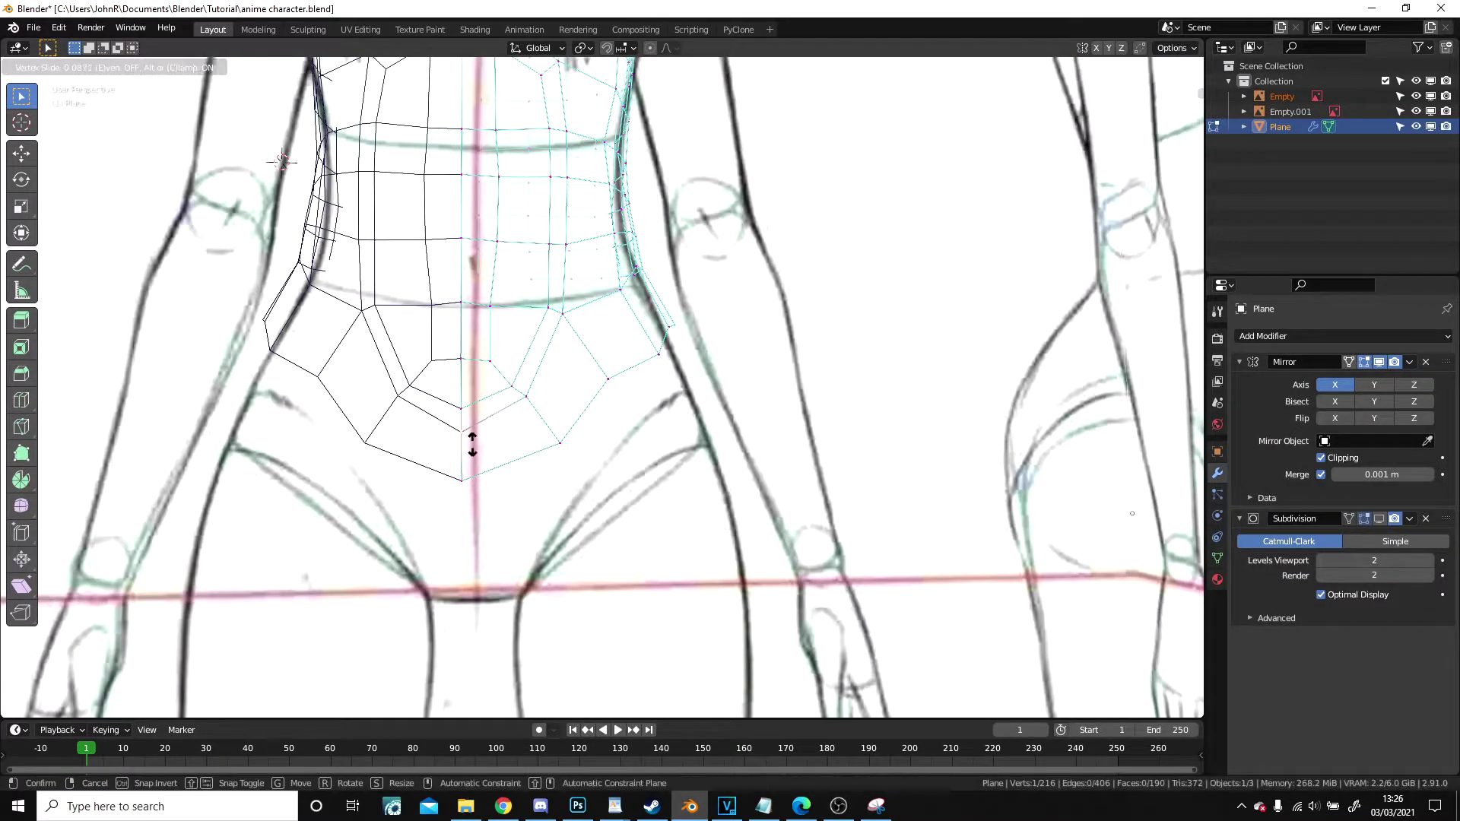
pyautogui.click(473, 450)
pyautogui.rightClick(544, 402)
pyautogui.press('g')
pyautogui.press('g')
pyautogui.click(548, 410)
# - Slide the vertices between the abdomen and the hip along their edges to even out the face spacing
pyautogui.rightClick(585, 318)
pyautogui.press('g')
pyautogui.press('g')
pyautogui.click(585, 323)
pyautogui.press('g')
pyautogui.press('g')
pyautogui.scroll(6, 533, 366)
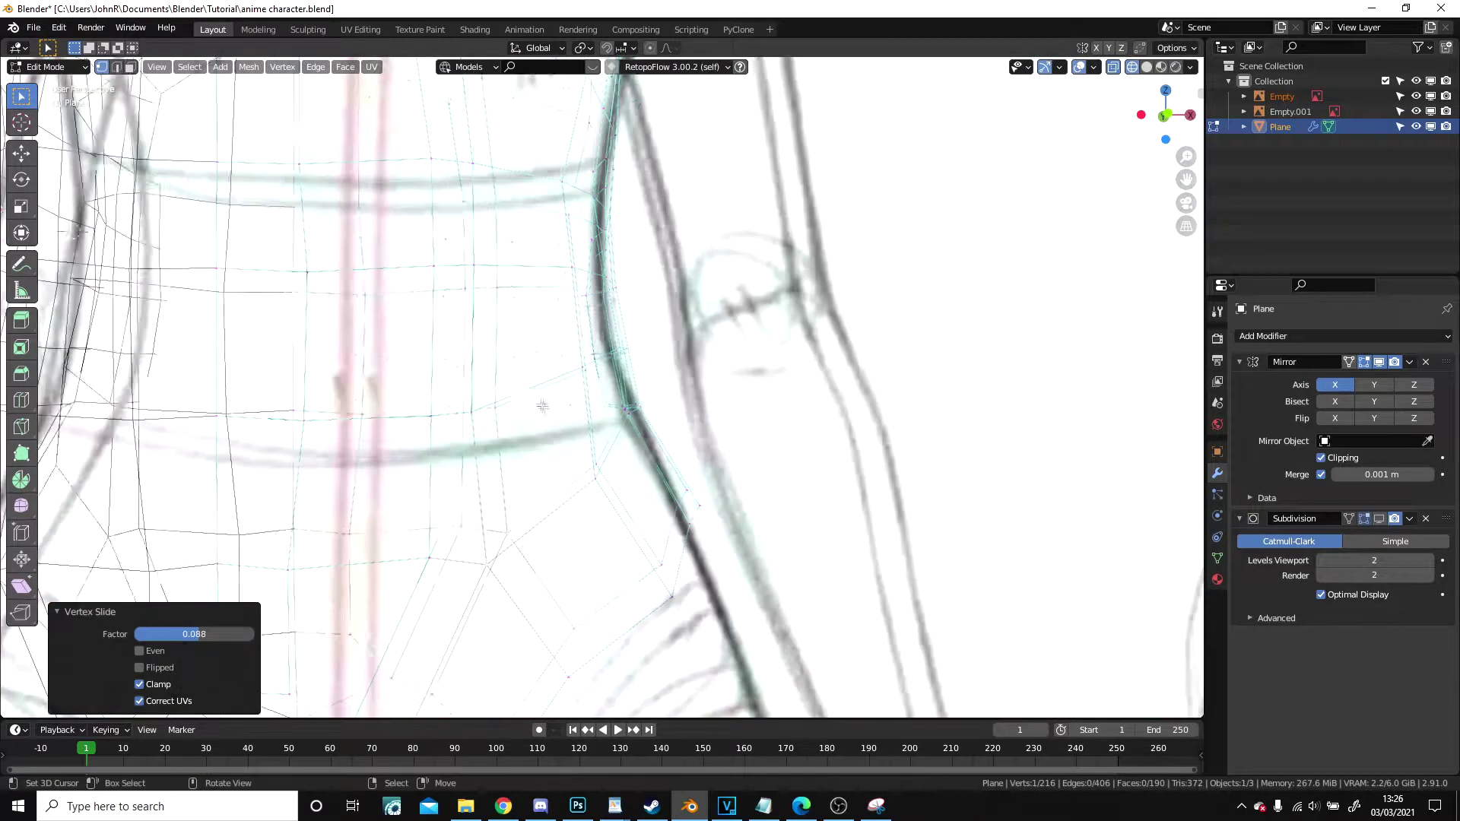
# - Slide the side abdomen vertices outward along their edges to even out the face spacing below the ribs
pyautogui.click(494, 404)
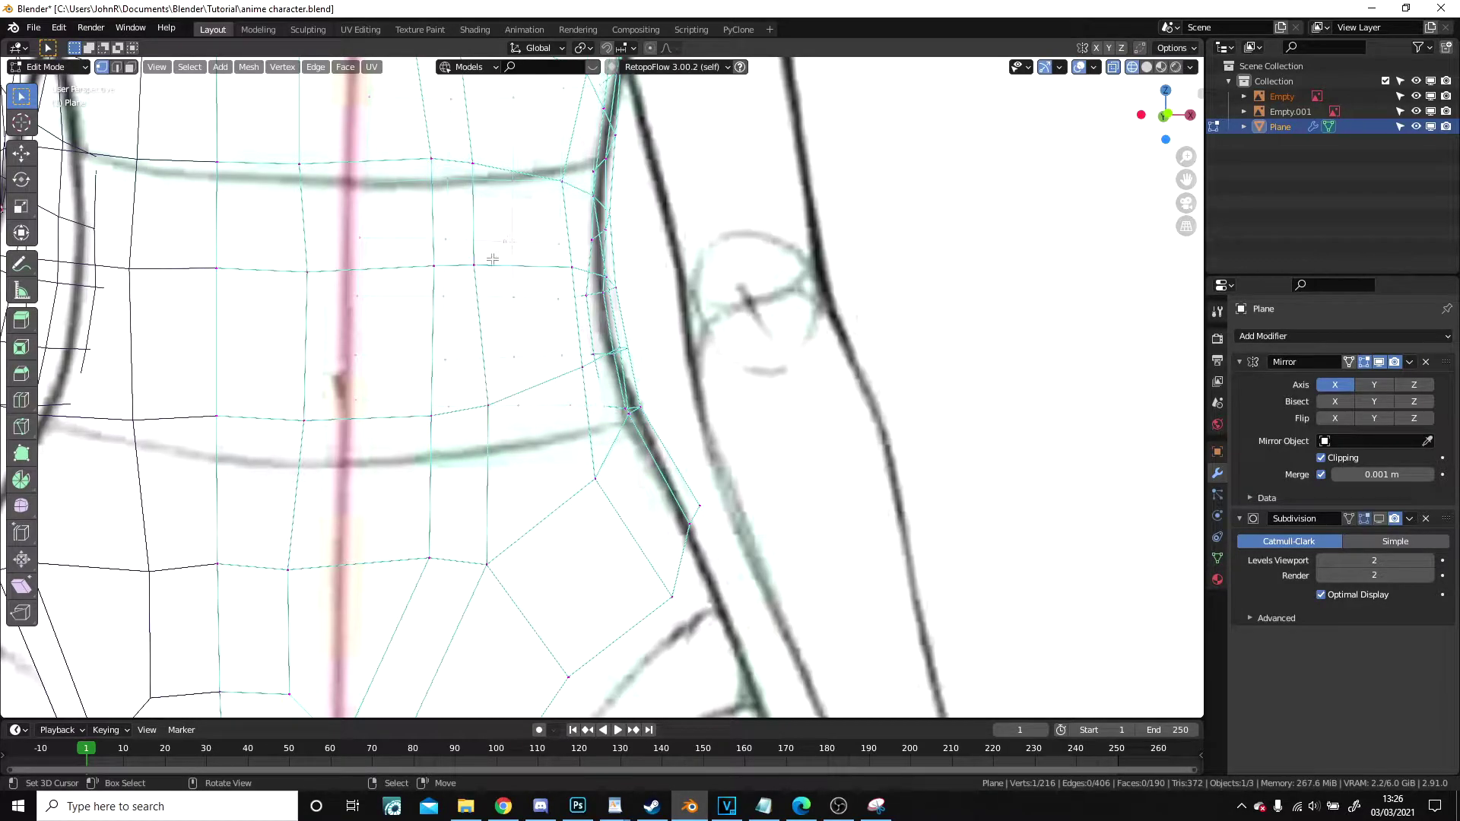
pyautogui.click(491, 263)
pyautogui.press('g')
pyautogui.press('g')
pyautogui.click(506, 260)
pyautogui.keyDown('shift'); pyautogui.moveTo(506, 260); pyautogui.dragTo(501, 373, button='middle'); pyautogui.keyUp('shift')
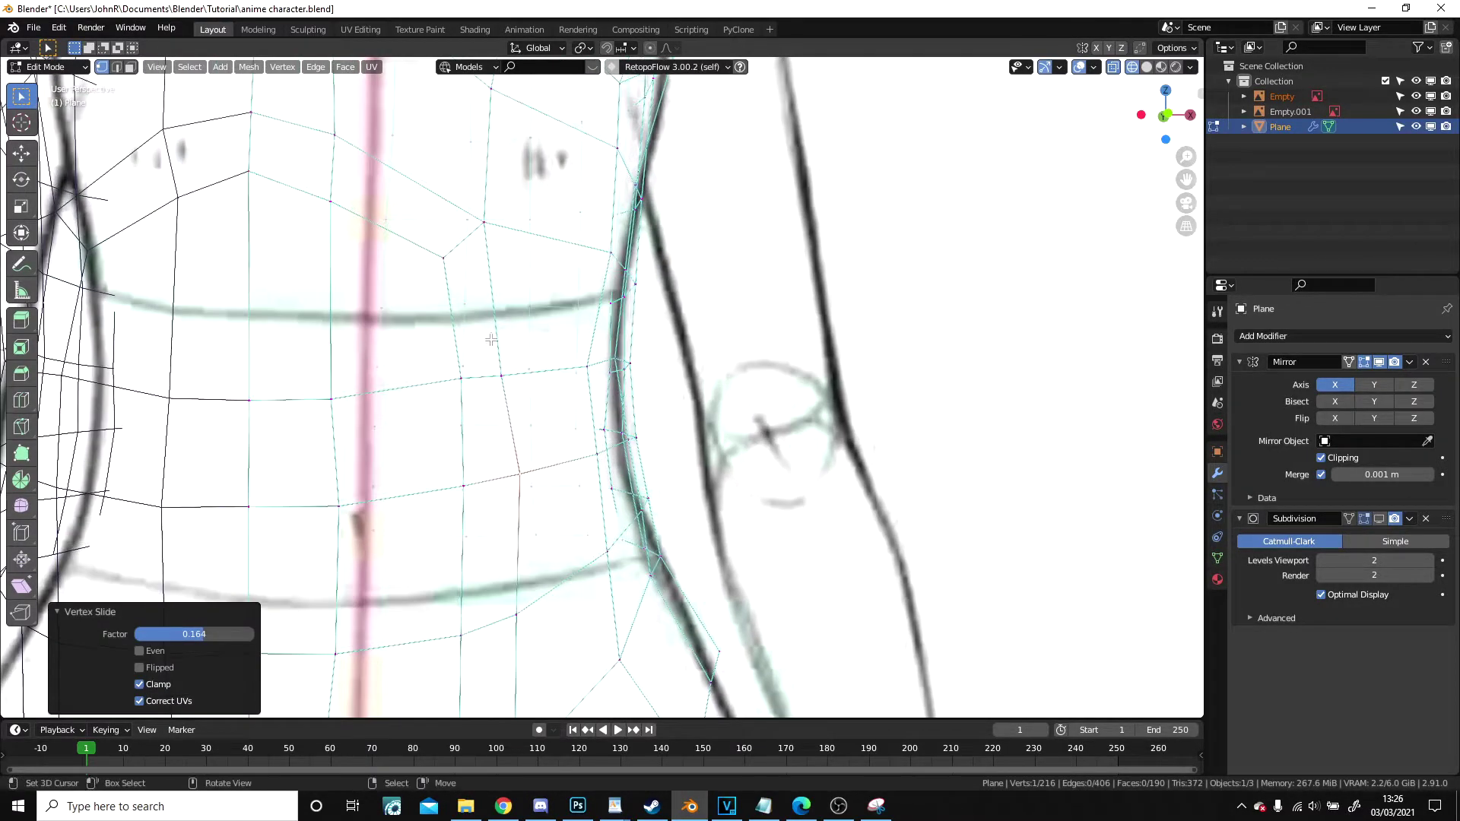
pyautogui.press('g')
pyautogui.press('g')
pyautogui.click(518, 375)
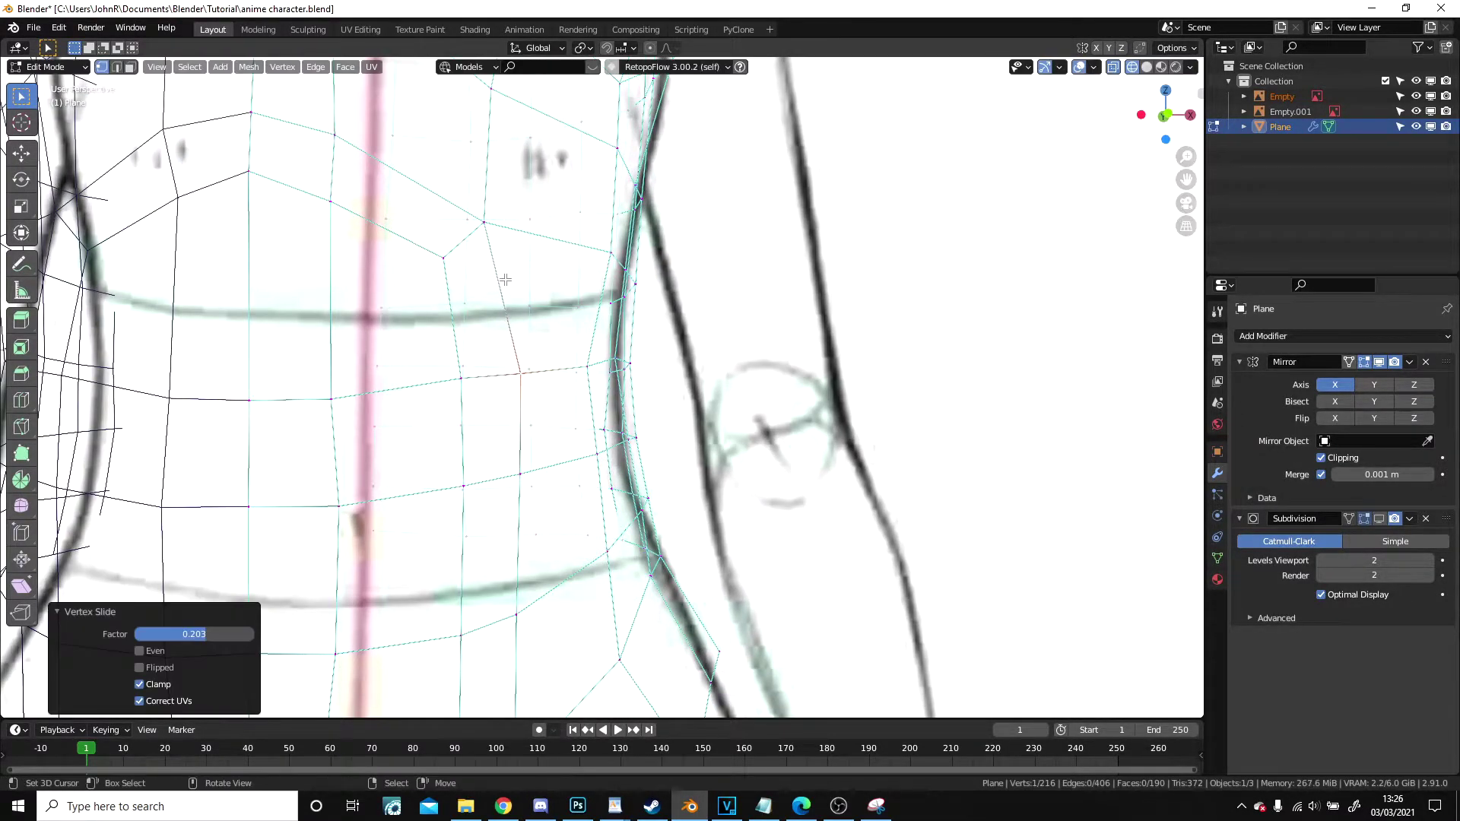
# - Switch to solid shading and inspect the torso from several angles with the subdivision preview briefly enabled
pyautogui.scroll(-7, 524, 371)
pyautogui.press('Tab')
pyautogui.press('z')
pyautogui.click(738, 381)
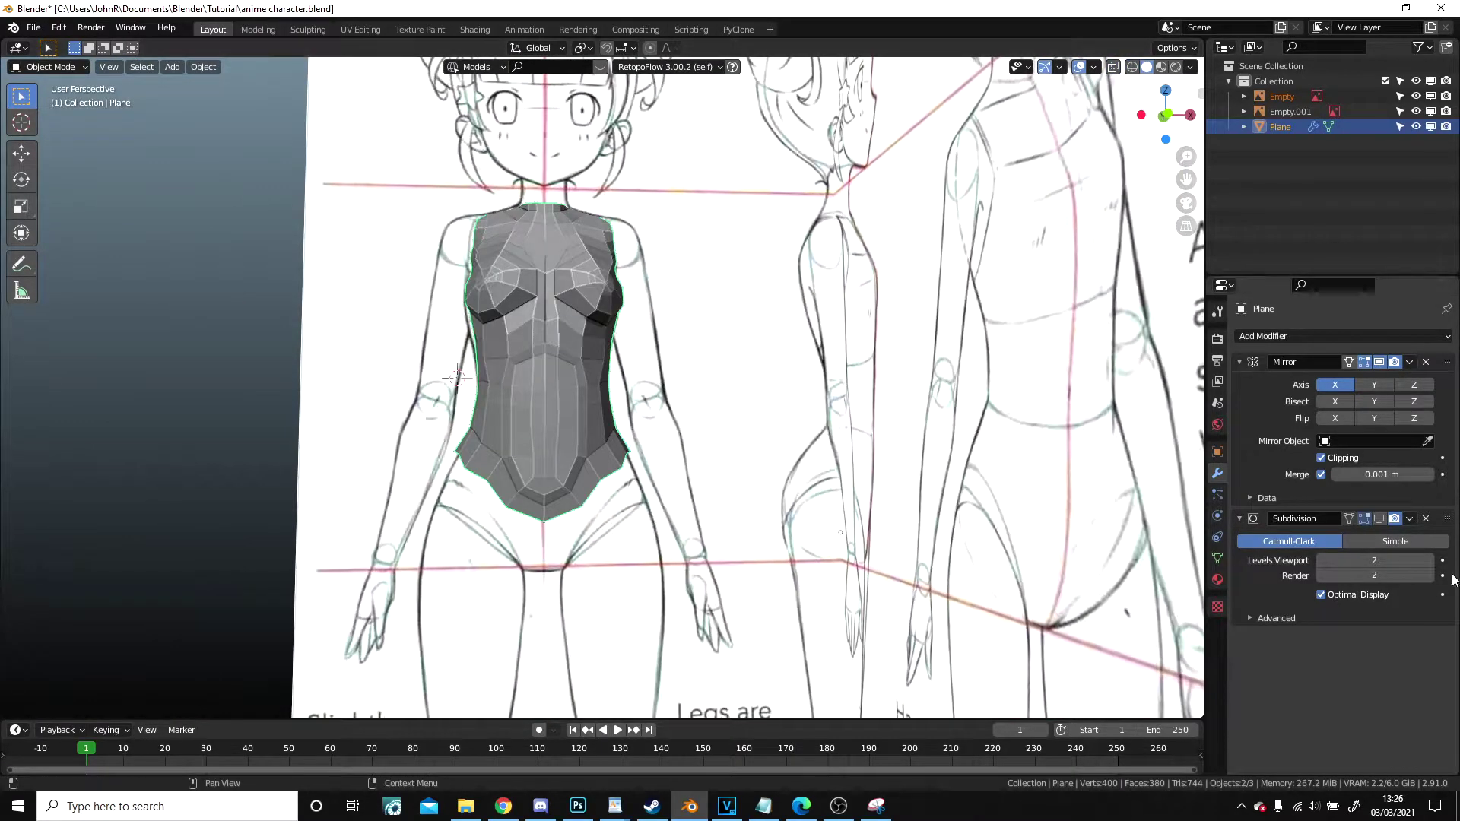
pyautogui.click(1382, 520)
pyautogui.scroll(-2, 609, 411)
pyautogui.moveTo(591, 412); pyautogui.dragTo(541, 264, button='middle')
pyautogui.scroll(3, 583, 383)
pyautogui.click(1379, 518)
pyautogui.scroll(3, 652, 386)
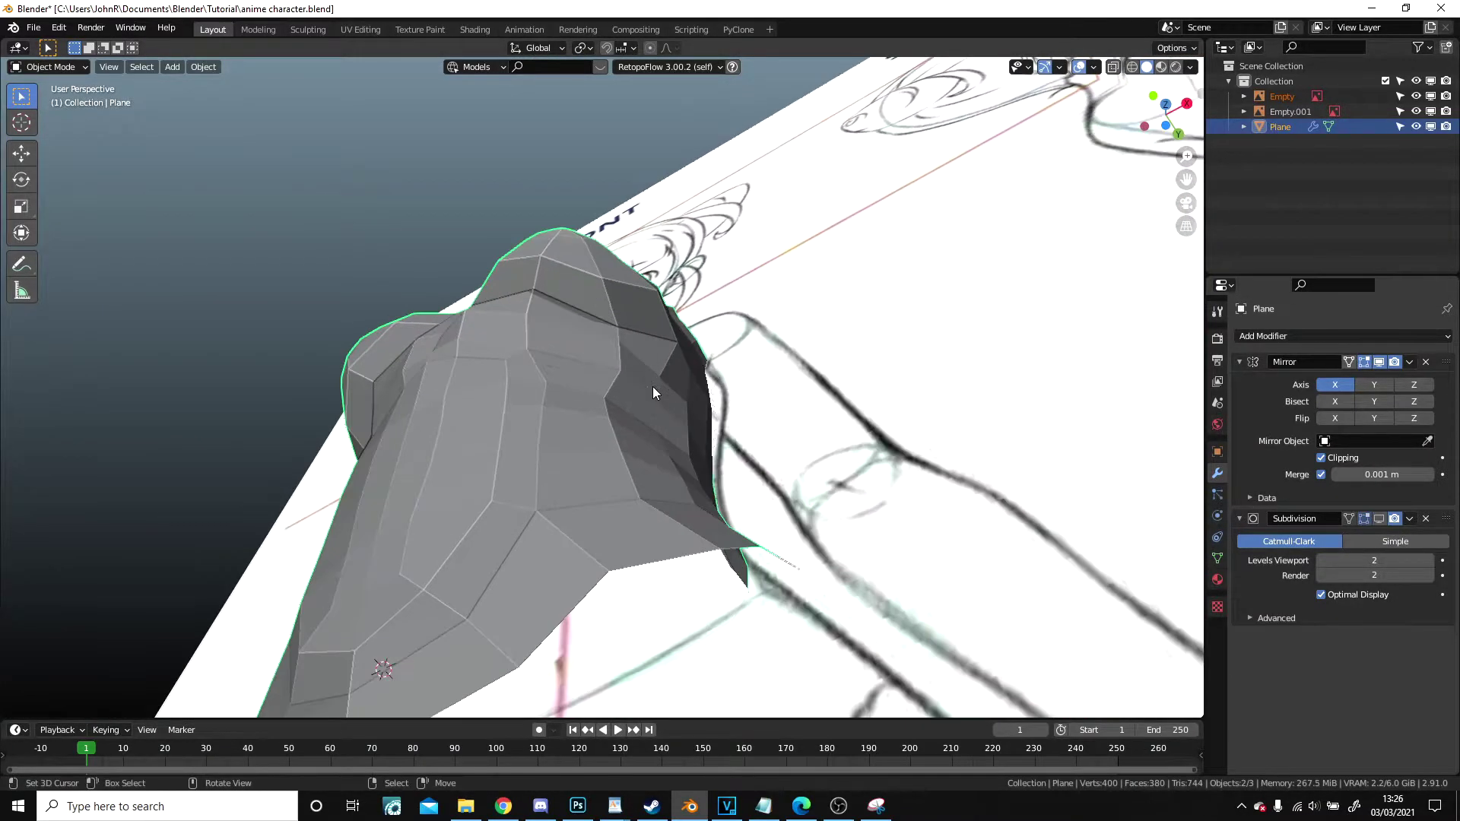
# - Reposition the uneven vertices on the side of the abdomen from rotated views to smooth the torso surface
pyautogui.press('Tab')
pyautogui.keyDown('shift'); pyautogui.click(608, 401); pyautogui.keyUp('shift')
pyautogui.moveTo(610, 400); pyautogui.dragTo(654, 460, button='middle')
pyautogui.press('g')
pyautogui.click(673, 332)
pyautogui.click(652, 533)
pyautogui.moveTo(652, 532)
pyautogui.mouseDown(button='middle')
pyautogui.moveTo(631, 455)
pyautogui.moveTo(656, 603)
pyautogui.moveTo(659, 531)
pyautogui.moveTo(812, 560)
pyautogui.moveTo(772, 608)
pyautogui.moveTo(837, 601)
pyautogui.mouseUp(button='middle')
pyautogui.press('g')
pyautogui.click(635, 428)
# - Check the smoothed torso shape in Object Mode by briefly enabling the subdivision preview
pyautogui.press('Tab')
pyautogui.scroll(-4, 669, 538)
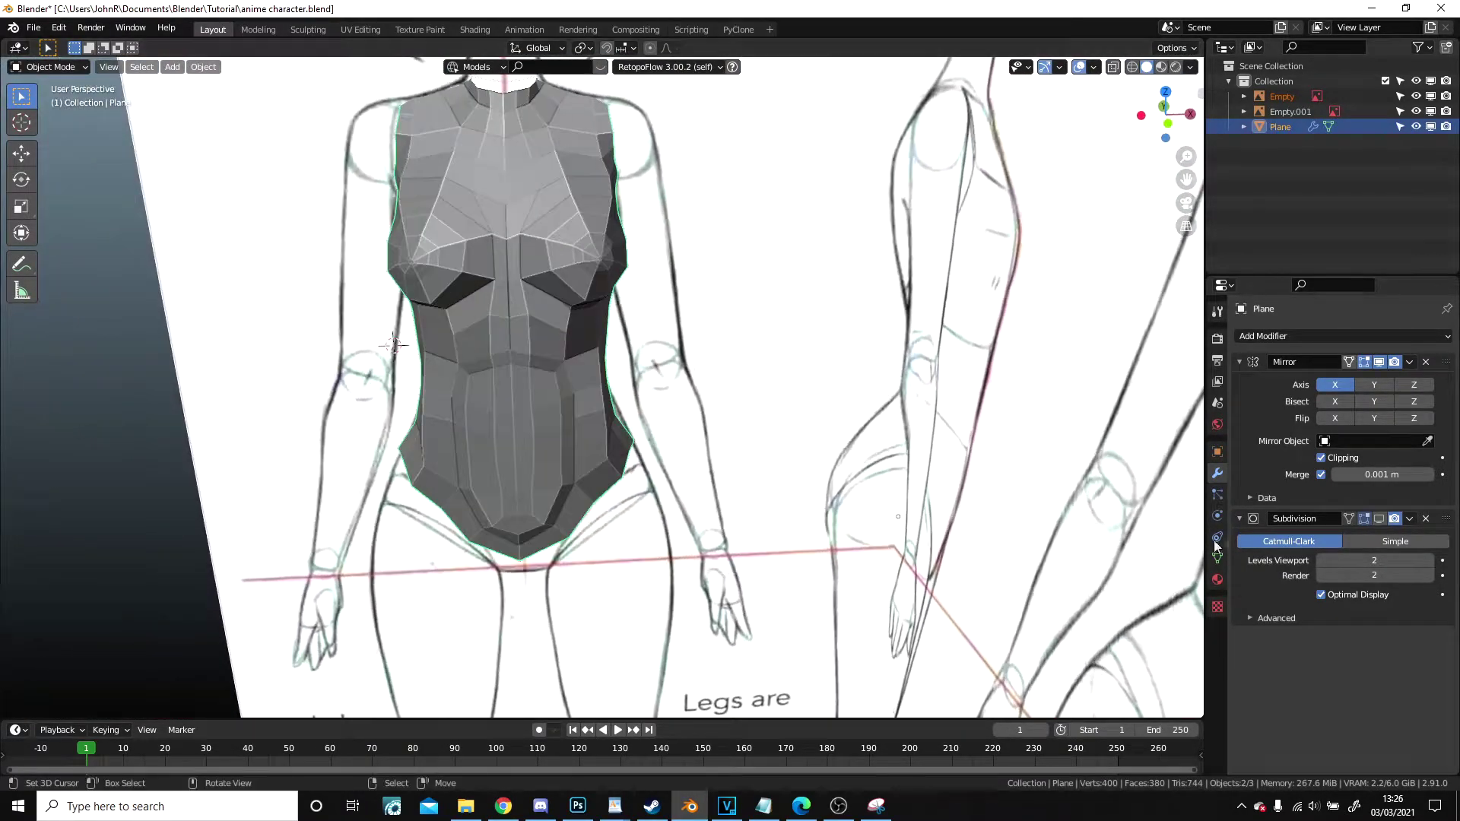
pyautogui.click(1381, 519)
pyautogui.moveTo(1048, 500); pyautogui.dragTo(1126, 483, button='middle')
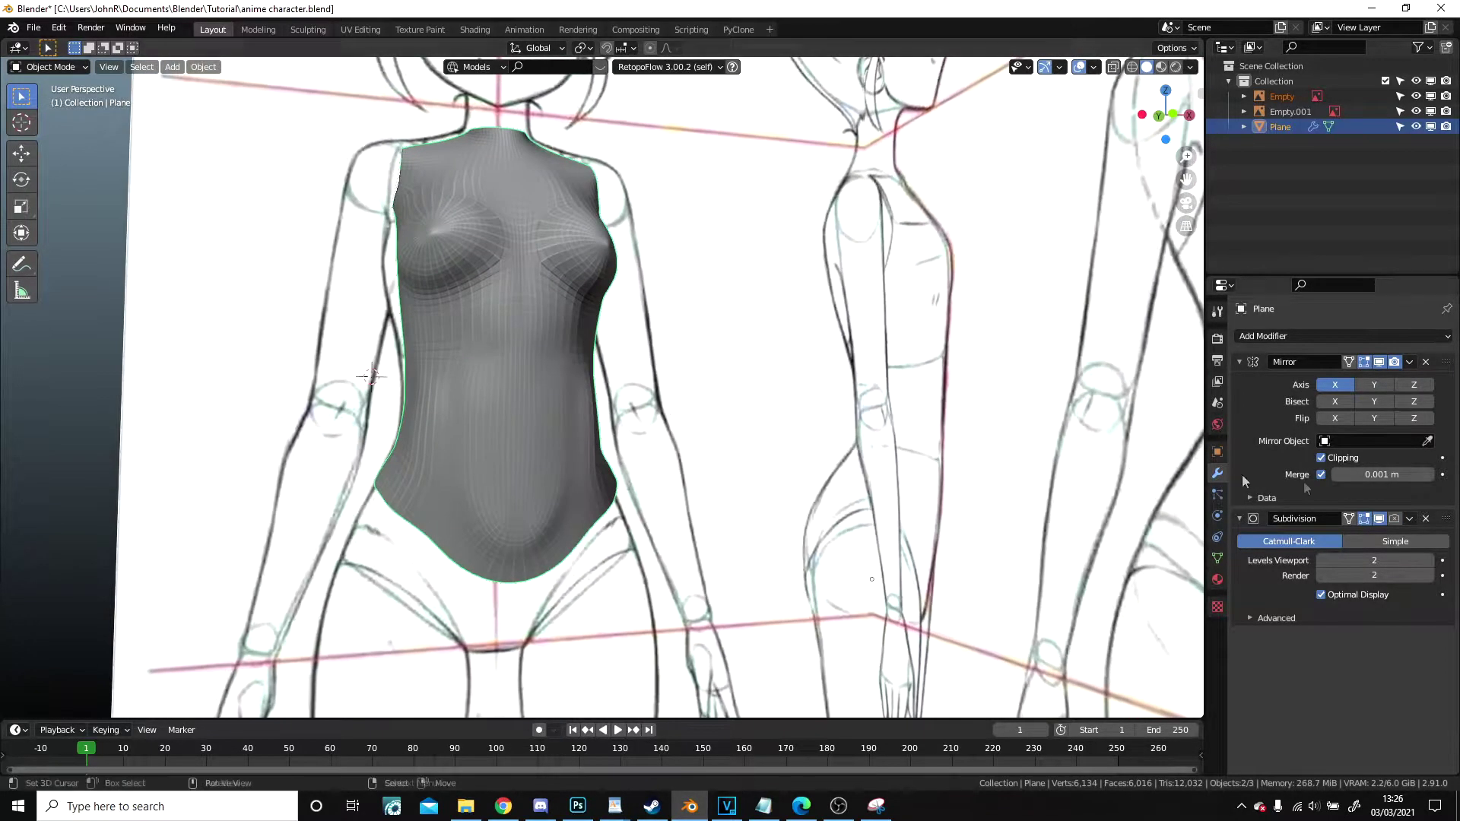
pyautogui.click(1380, 519)
# - Move the vertices beneath the bust, checking from the side, to smooth the transition into the ribcage
pyautogui.scroll(8, 607, 411)
pyautogui.press('Tab')
pyautogui.moveTo(607, 411); pyautogui.dragTo(428, 411, button='middle')
pyautogui.press('g')
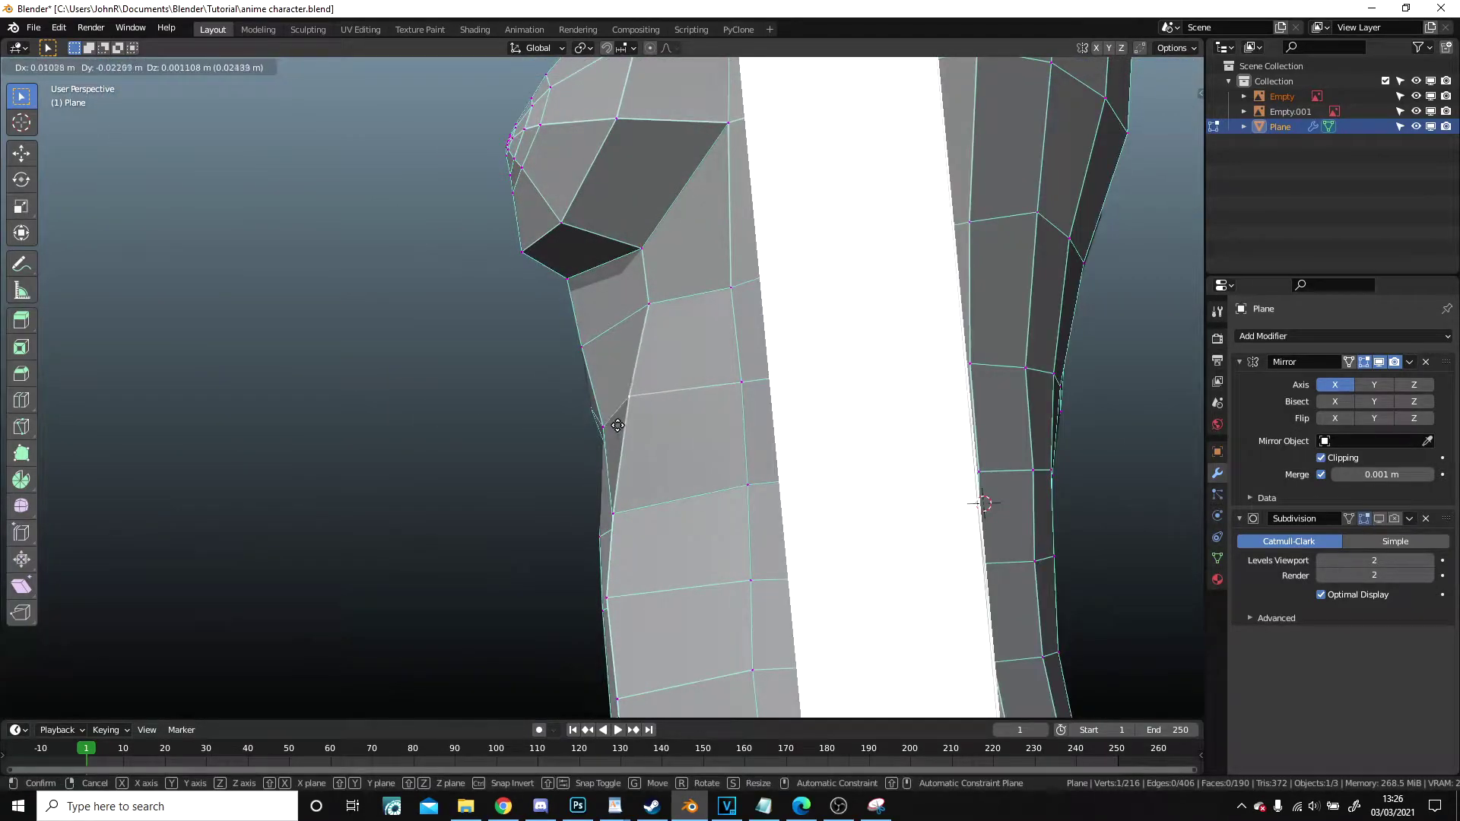
pyautogui.click(617, 426)
pyautogui.moveTo(618, 426); pyautogui.dragTo(411, 319, button='middle')
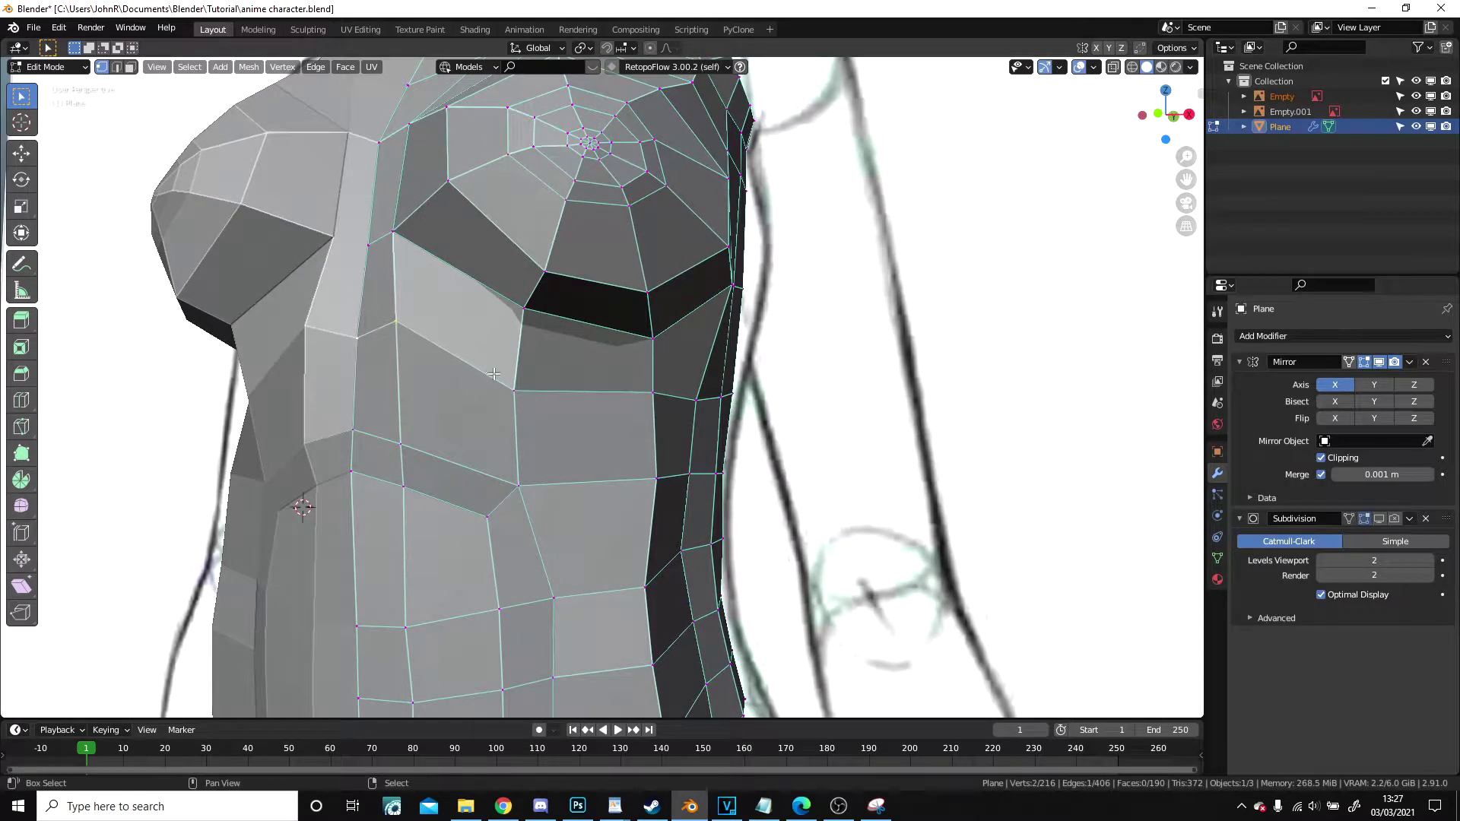
pyautogui.moveTo(504, 397); pyautogui.dragTo(466, 262, button='middle')
pyautogui.press('g')
pyautogui.click(505, 238)
# - Adjust the outer ribcage vertices below the bust to refine the torso's side contour
pyautogui.rightClick(660, 417)
pyautogui.moveTo(659, 417)
pyautogui.mouseDown(button='middle')
pyautogui.moveTo(505, 548)
pyautogui.moveTo(647, 412)
pyautogui.mouseUp(button='middle')
pyautogui.press('g')
pyautogui.click(604, 422)
pyautogui.moveTo(751, 386); pyautogui.dragTo(1016, 382, button='middle')
pyautogui.press('g')
pyautogui.click(1018, 384)
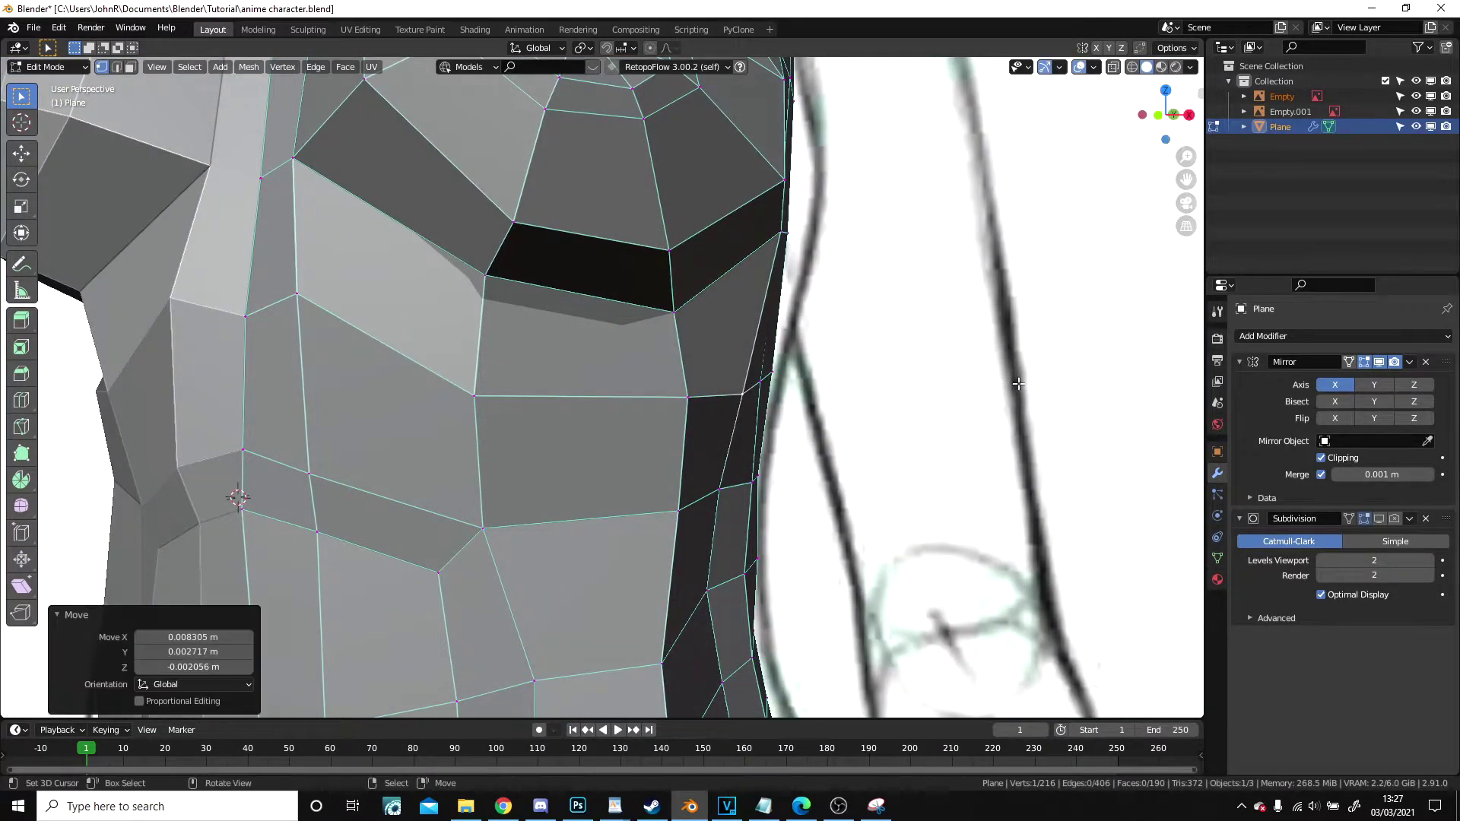
# - Review the reshaped ribcage in Object Mode with the subdivision preview temporarily enabled
pyautogui.scroll(-2, 829, 396)
pyautogui.press('Tab')
pyautogui.scroll(-2, 804, 411)
pyautogui.moveTo(628, 431); pyautogui.dragTo(731, 454, button='middle')
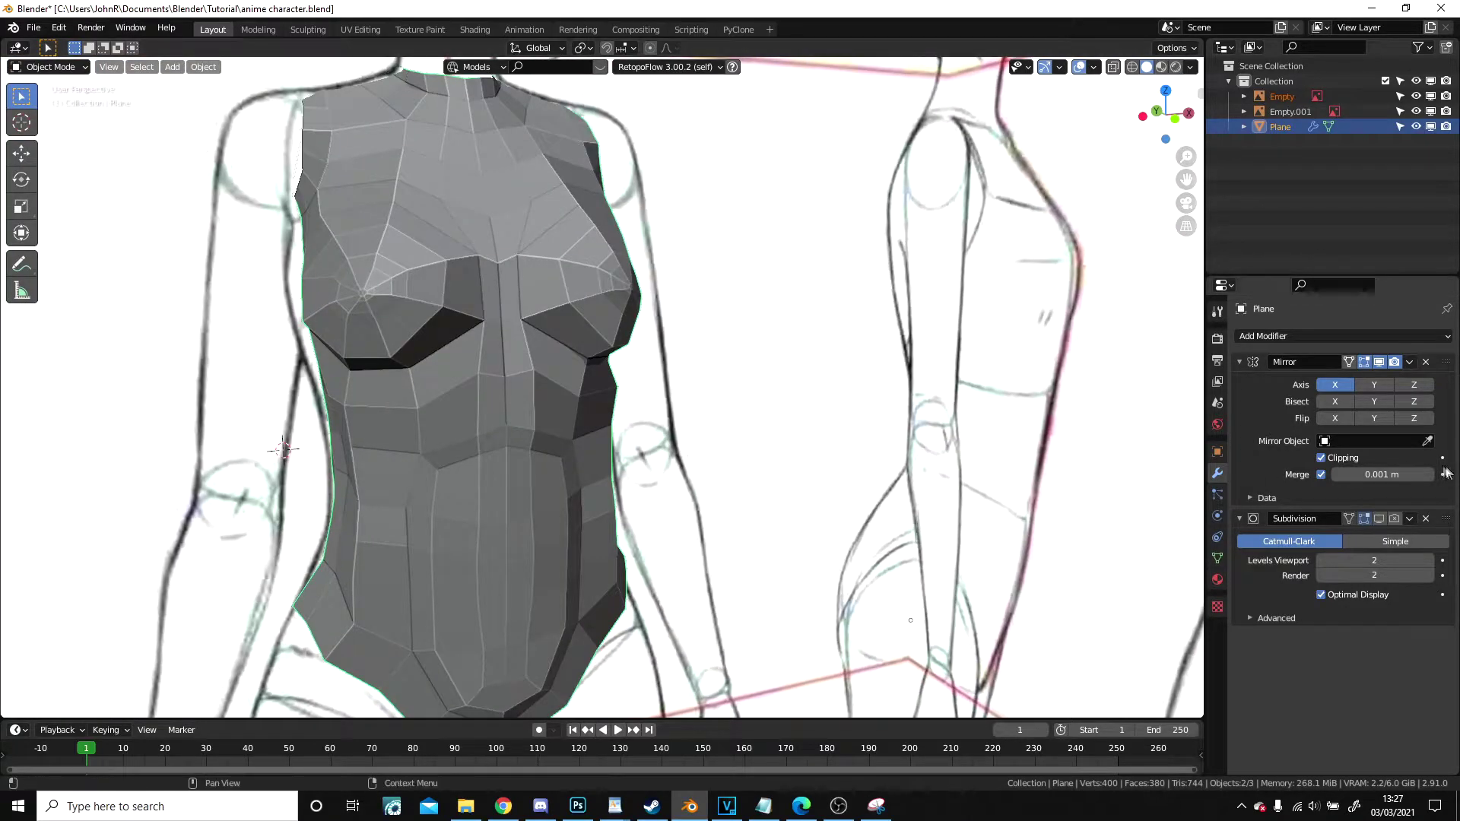
pyautogui.click(1379, 518)
pyautogui.scroll(-3, 562, 417)
pyautogui.scroll(4, 562, 417)
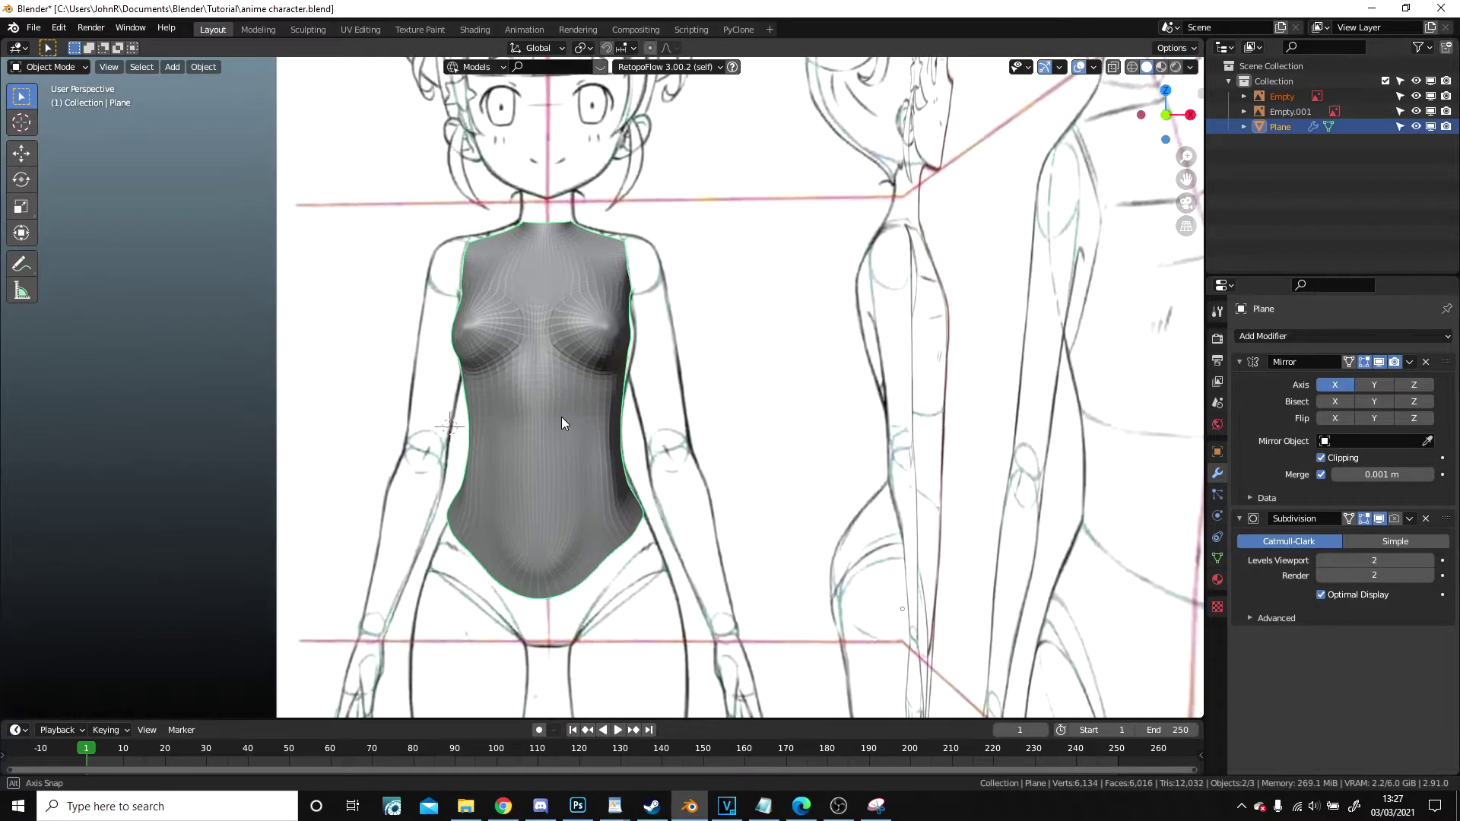
pyautogui.click(1383, 518)
# - Circle-select the vertices of the abdomen's central face column and move them to adjust the belly profile
pyautogui.press('Tab')
pyautogui.scroll(3, 449, 394)
pyautogui.moveTo(490, 394); pyautogui.dragTo(530, 332, button='middle')
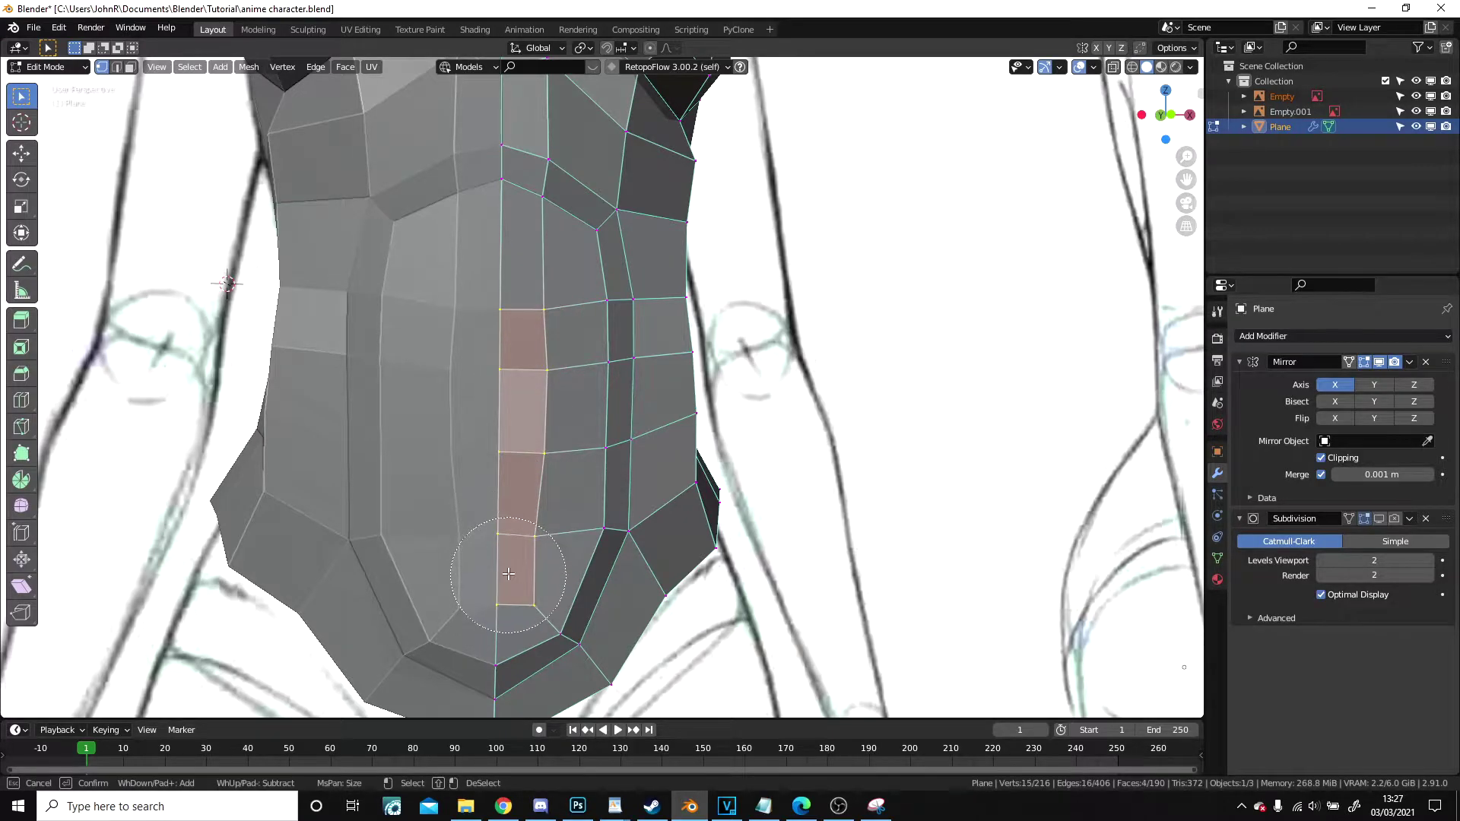
pyautogui.click(530, 526)
pyautogui.moveTo(505, 488); pyautogui.dragTo(617, 486, button='middle')
pyautogui.press('c')
pyautogui.moveTo(448, 460); pyautogui.dragTo(344, 378, button='middle')
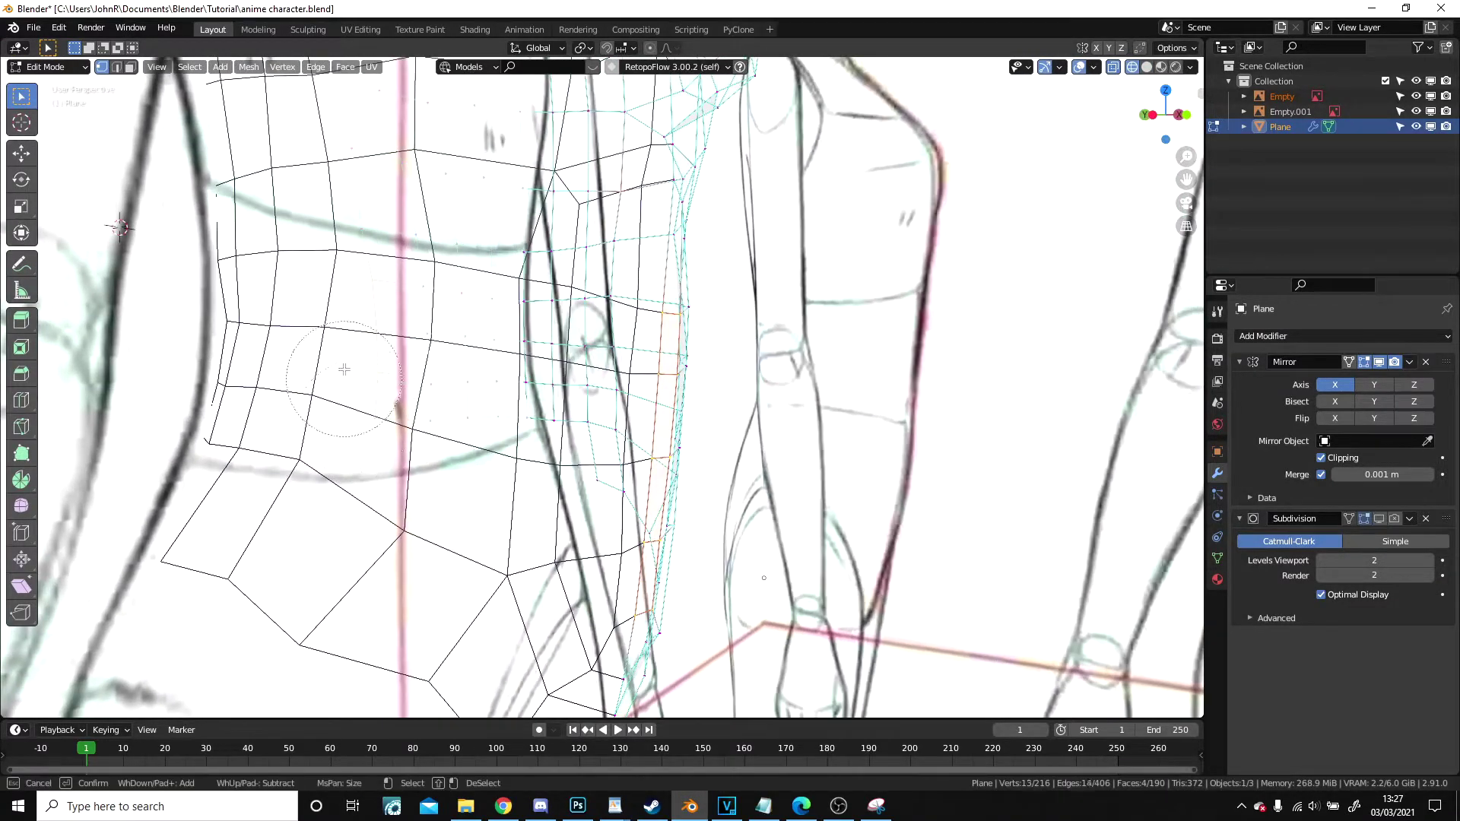
pyautogui.moveTo(870, 335); pyautogui.dragTo(898, 334, button='middle')
pyautogui.press('z')
pyautogui.click(1000, 344)
pyautogui.press('g')
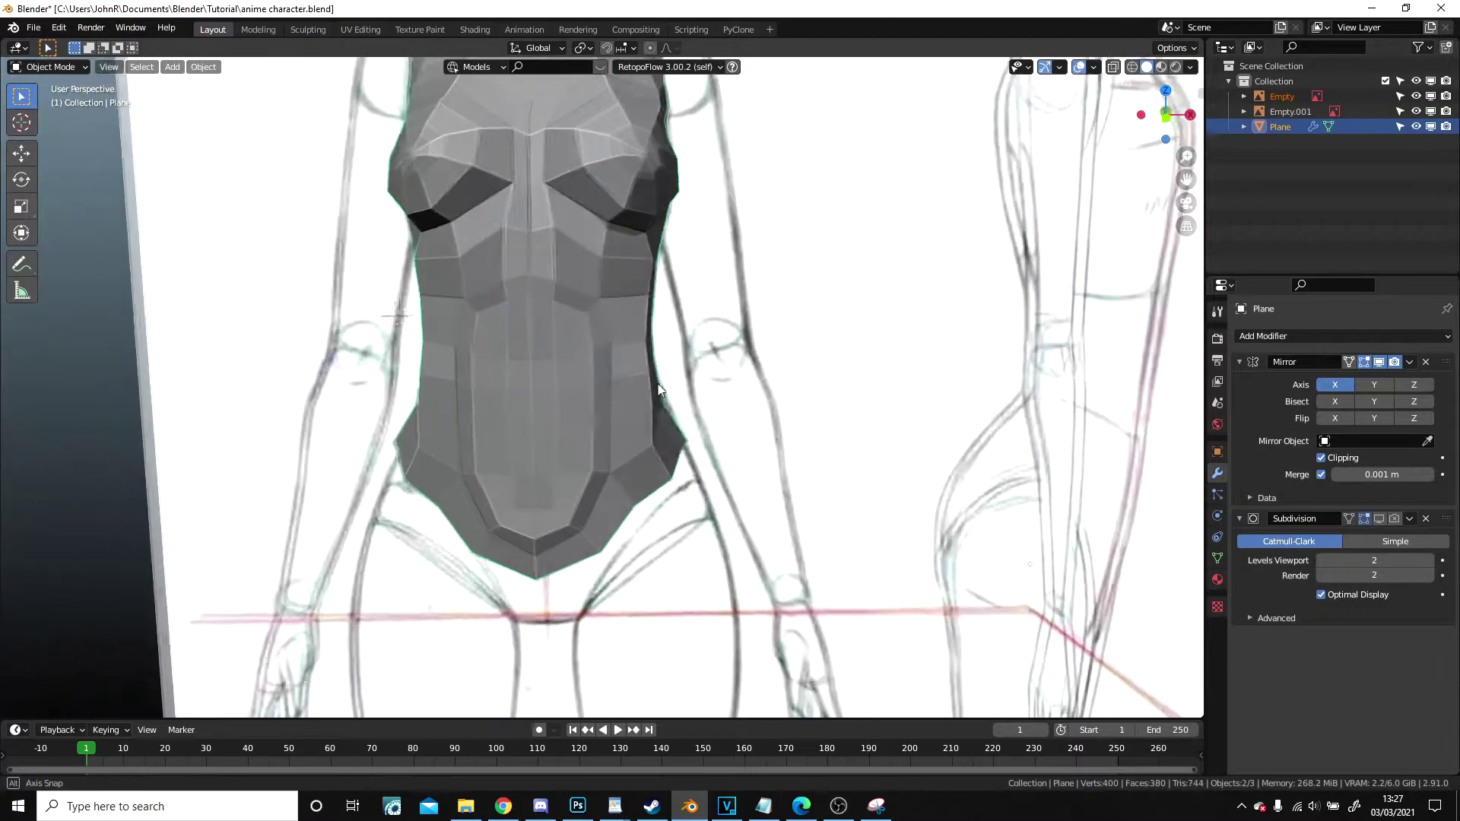
# - Reposition individual vertices of the front abdomen, working from front and rotated views, to even out the surface
pyautogui.moveTo(659, 390); pyautogui.dragTo(528, 382, button='middle')
pyautogui.press('Tab')
pyautogui.moveTo(508, 333); pyautogui.dragTo(515, 324)
pyautogui.moveTo(534, 443); pyautogui.dragTo(524, 443, button='right')
pyautogui.keyDown('shift'); pyautogui.moveTo(549, 460); pyautogui.dragTo(567, 350, button='middle'); pyautogui.keyUp('shift')
pyautogui.moveTo(586, 380); pyautogui.dragTo(804, 470, button='middle')
pyautogui.moveTo(749, 480); pyautogui.dragTo(763, 461, button='right')
pyautogui.moveTo(819, 414); pyautogui.dragTo(878, 376, button='right')
# - Clear the selection and nudge the lower belly vertices individually to smooth the rounded abdomen outline
pyautogui.moveTo(875, 380); pyautogui.dragTo(724, 425, button='middle')
pyautogui.hotkey('alt', 'a')
pyautogui.moveTo(672, 515); pyautogui.dragTo(661, 504)
pyautogui.moveTo(636, 469); pyautogui.dragTo(823, 369, button='middle')
pyautogui.moveTo(735, 388); pyautogui.dragTo(722, 399, button='right')
pyautogui.moveTo(719, 400); pyautogui.dragTo(820, 397, button='middle')
pyautogui.moveTo(619, 458); pyautogui.dragTo(616, 451)
pyautogui.scroll(-4, 649, 447)
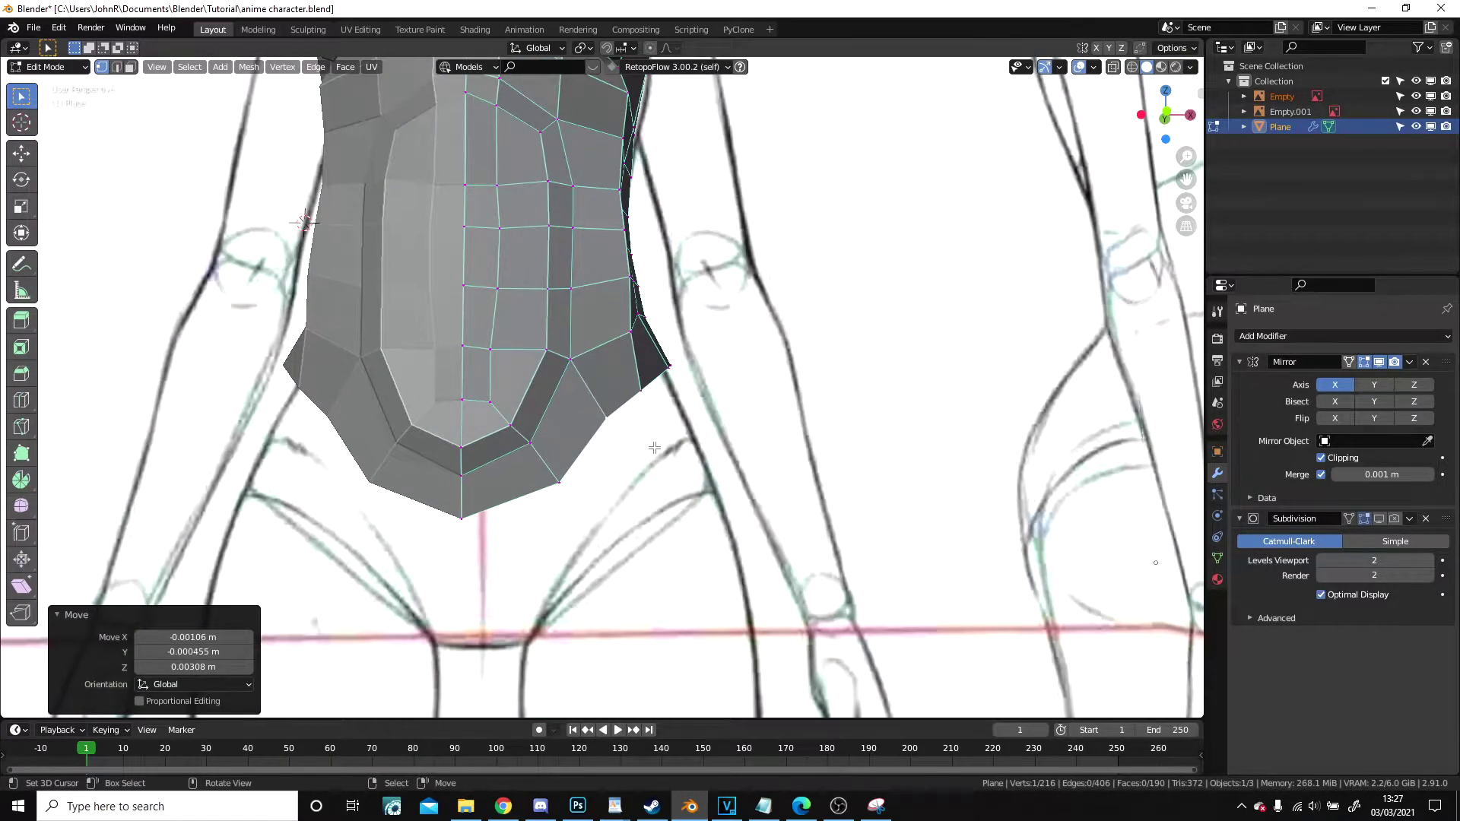
# - In front view, extrude the bottom centre vertex down the centre line to the crotch line of the reference drawing
pyautogui.press('KP_1')
pyautogui.keyDown('shift'); pyautogui.moveTo(654, 449); pyautogui.dragTo(726, 253, button='middle'); pyautogui.keyUp('shift')
pyautogui.scroll(3, 712, 270)
pyautogui.rightClick(507, 273)
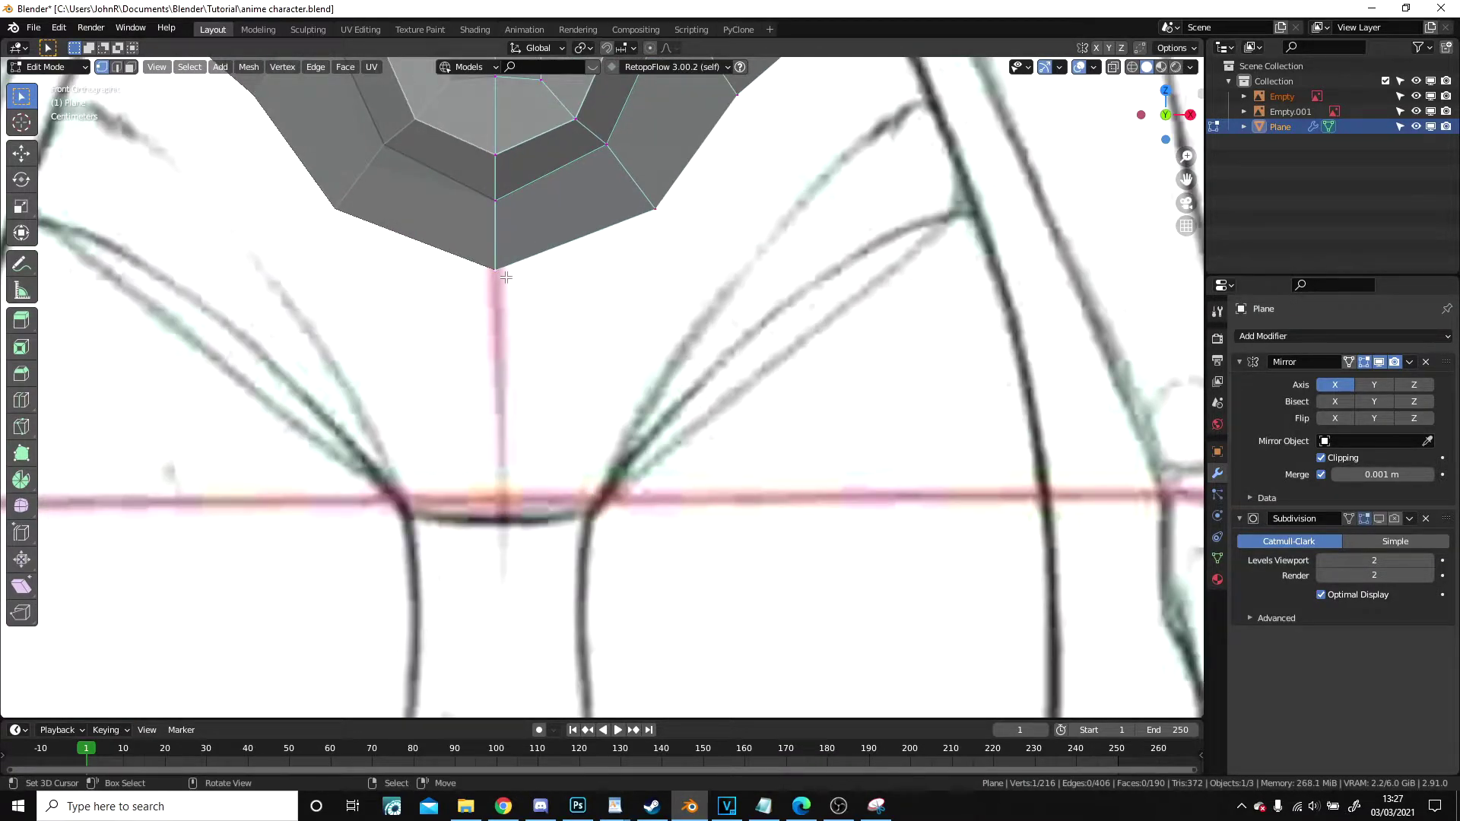
pyautogui.press('e')
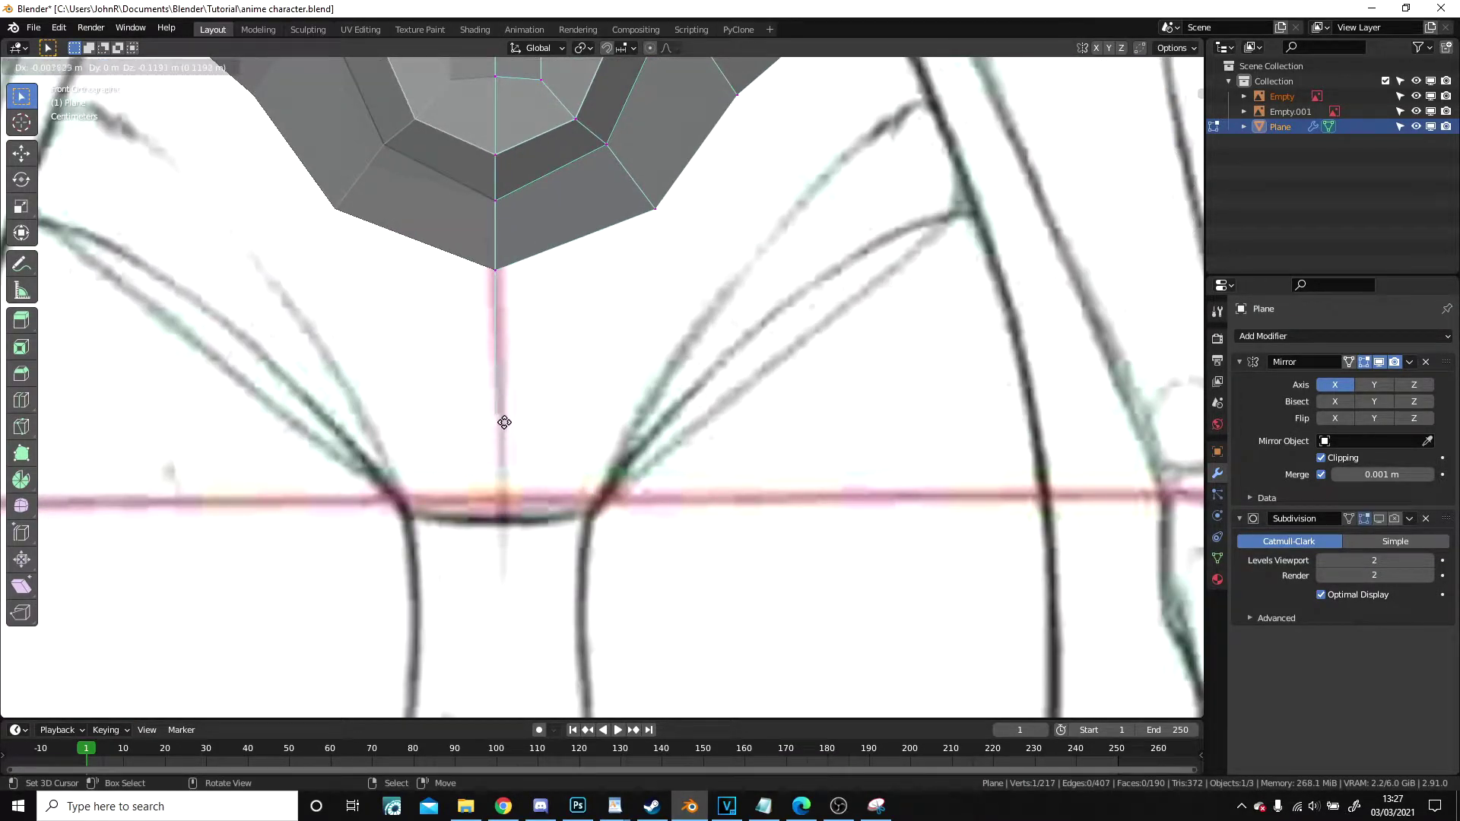
pyautogui.click(517, 398)
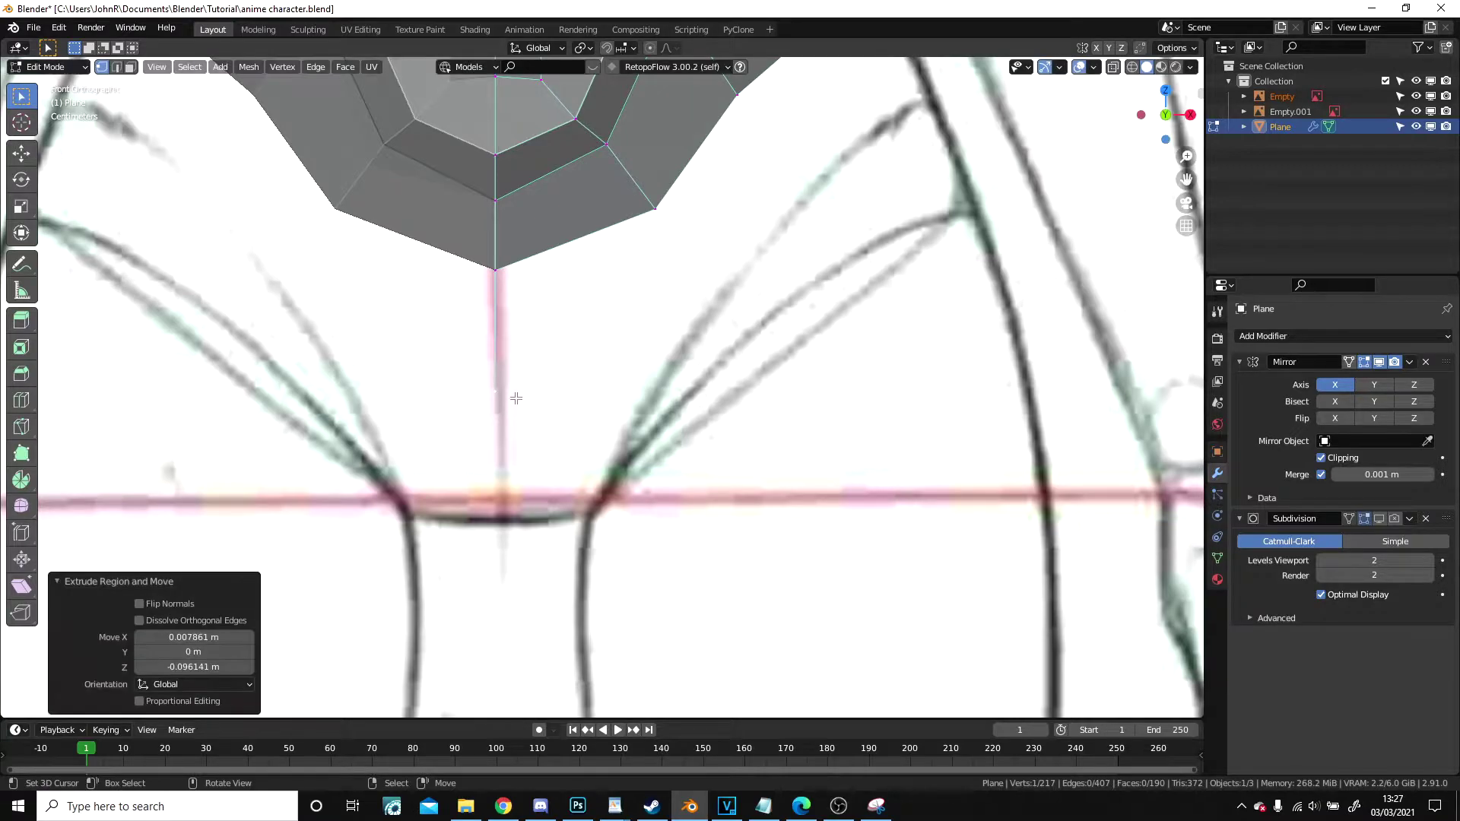
pyautogui.press('g')
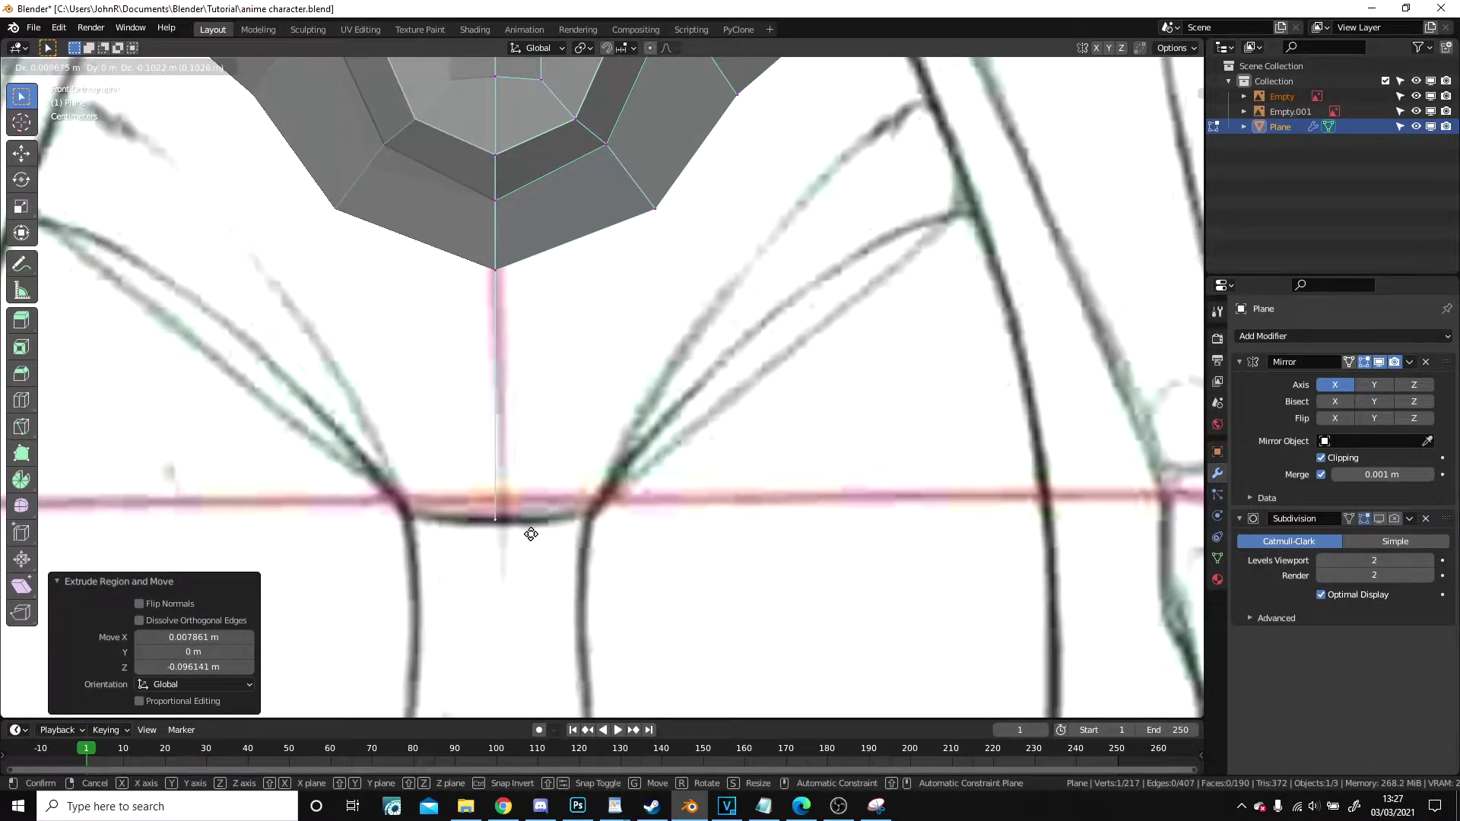
pyautogui.click(533, 534)
# - In side view, move the crotch vertex about 0.061 m along Y and 0.042 m up
pyautogui.press('KP_3')
pyautogui.click(383, 504)
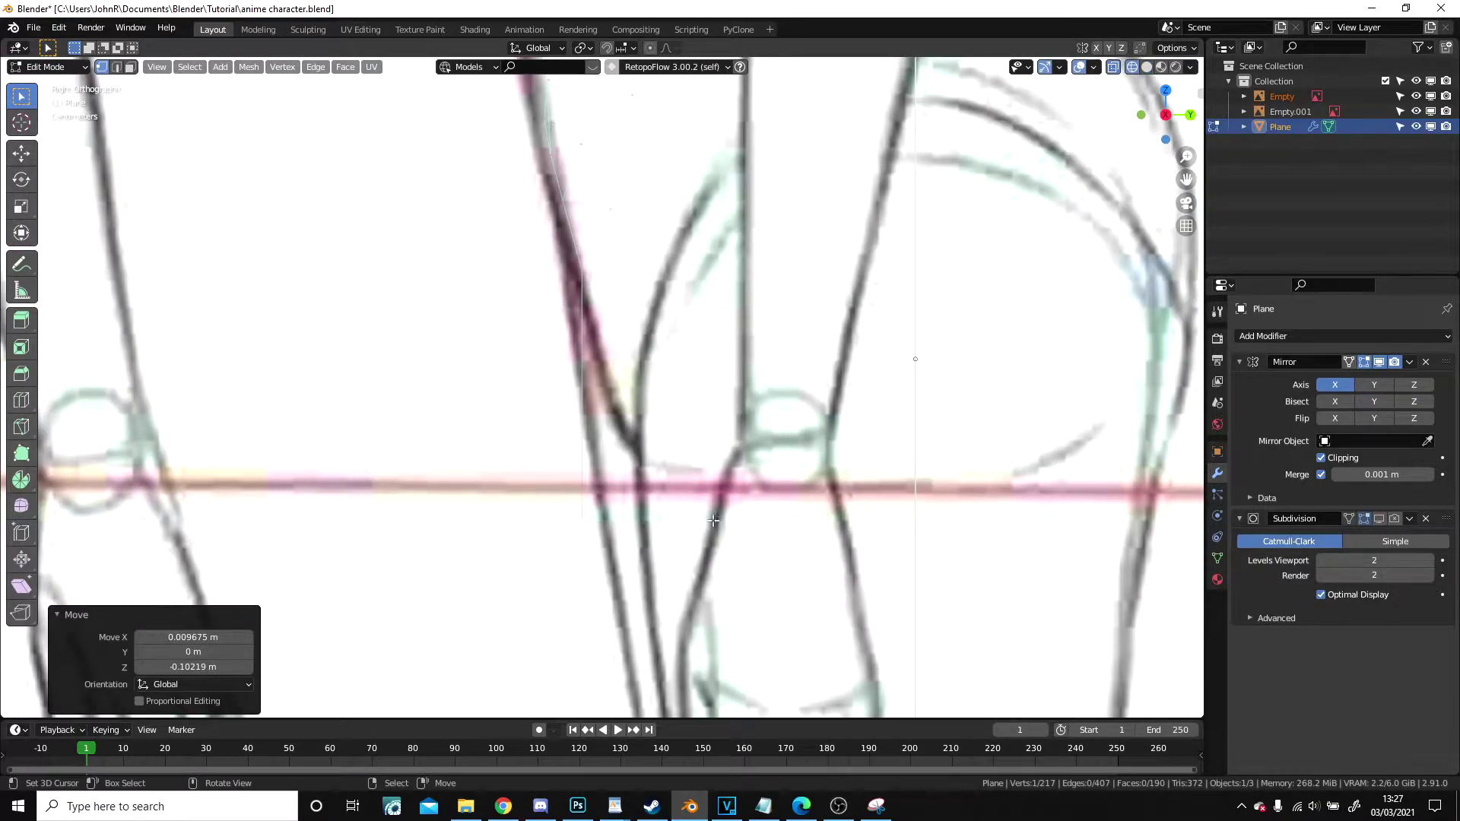
pyautogui.keyDown('shift'); pyautogui.moveTo(697, 519); pyautogui.dragTo(540, 487, button='middle'); pyautogui.keyUp('shift')
pyautogui.press('g')
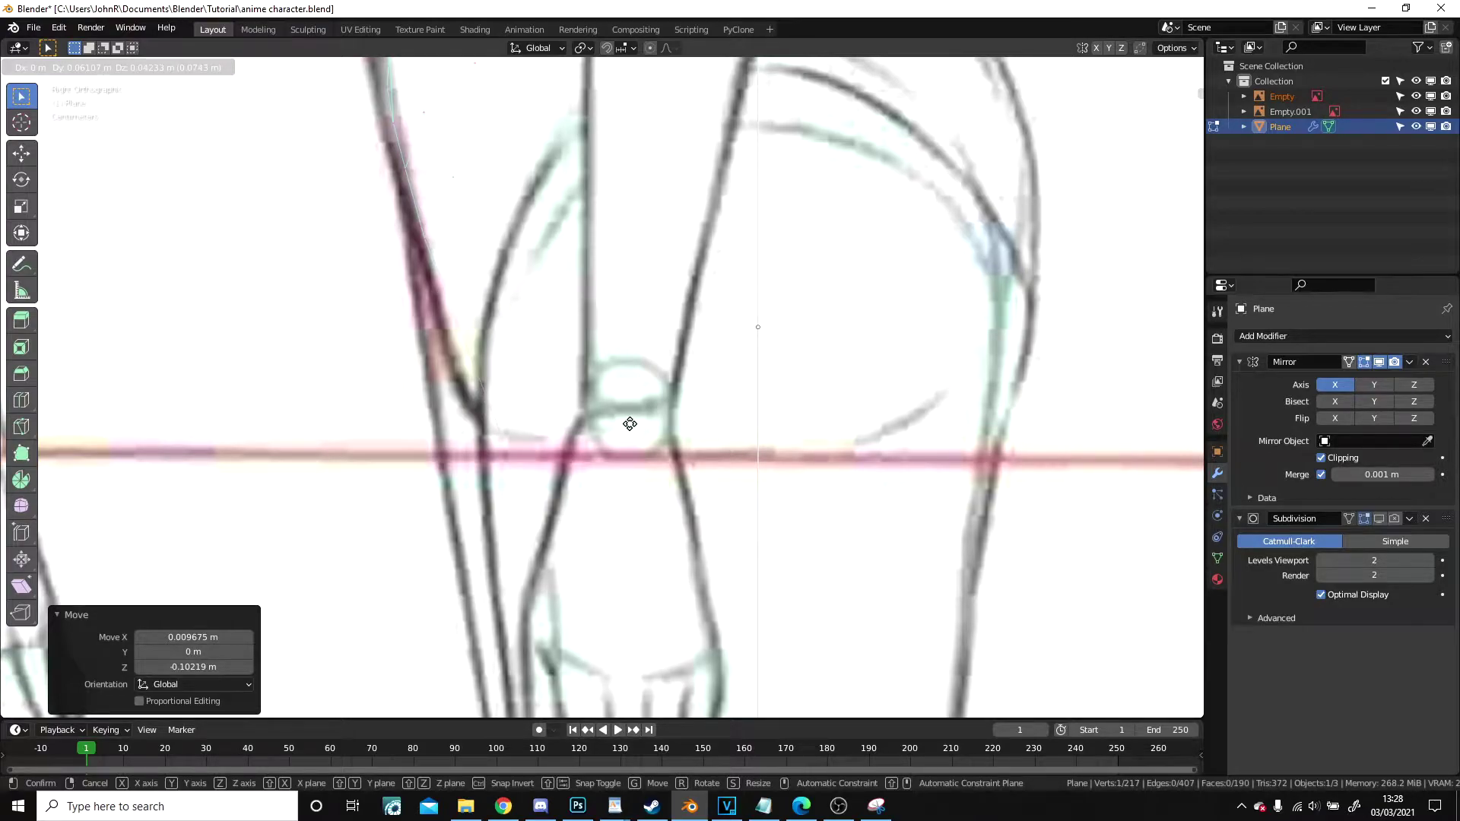
pyautogui.click(630, 424)
pyautogui.press('z')
pyautogui.click(707, 435)
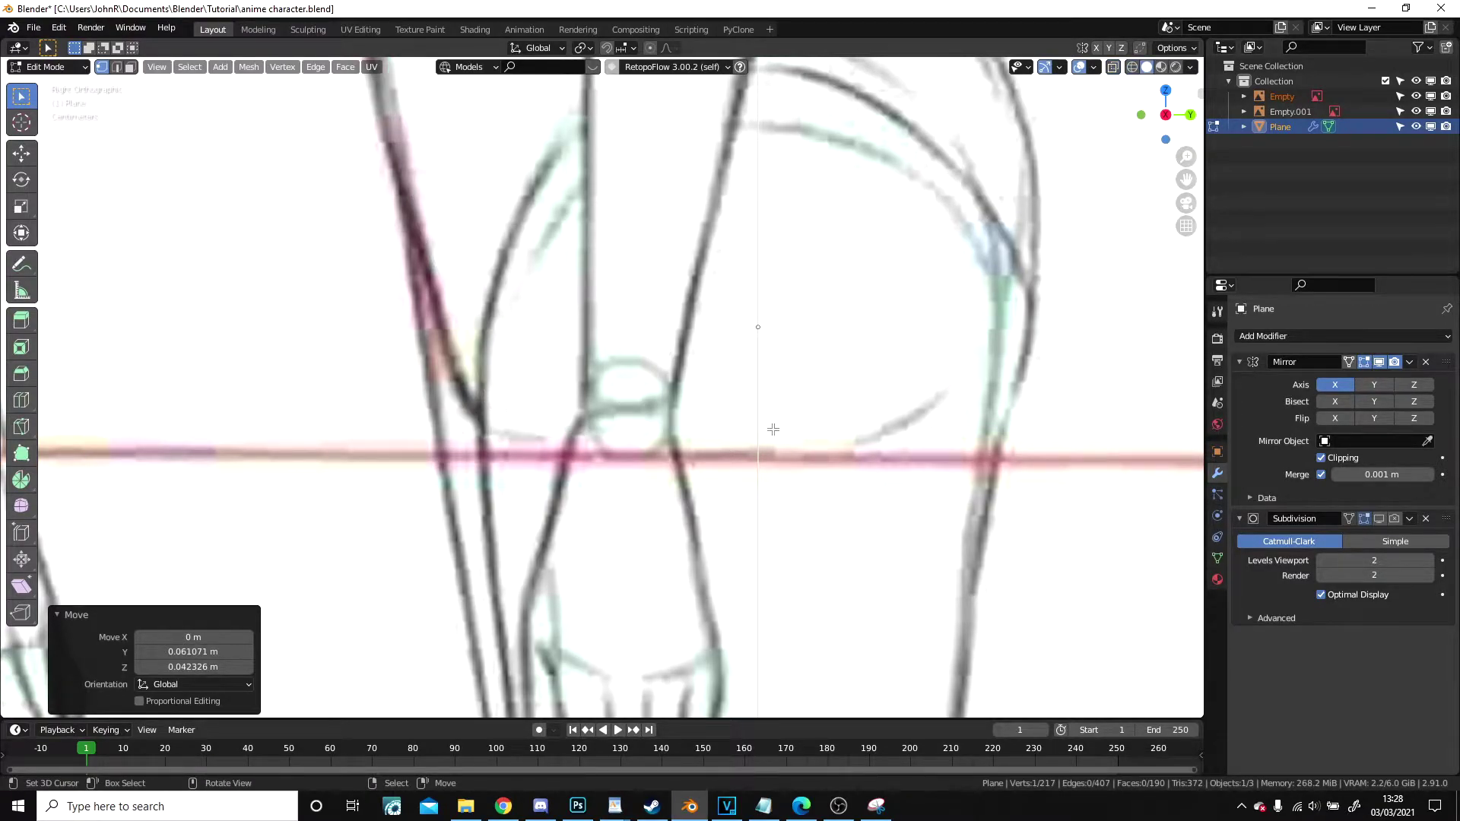
# - In front view, extrude a vertex sideways from the crotch vertex, temporarily disabling Mirror clipping to pull it off the centre line
pyautogui.press('KP_1')
pyautogui.press('e')
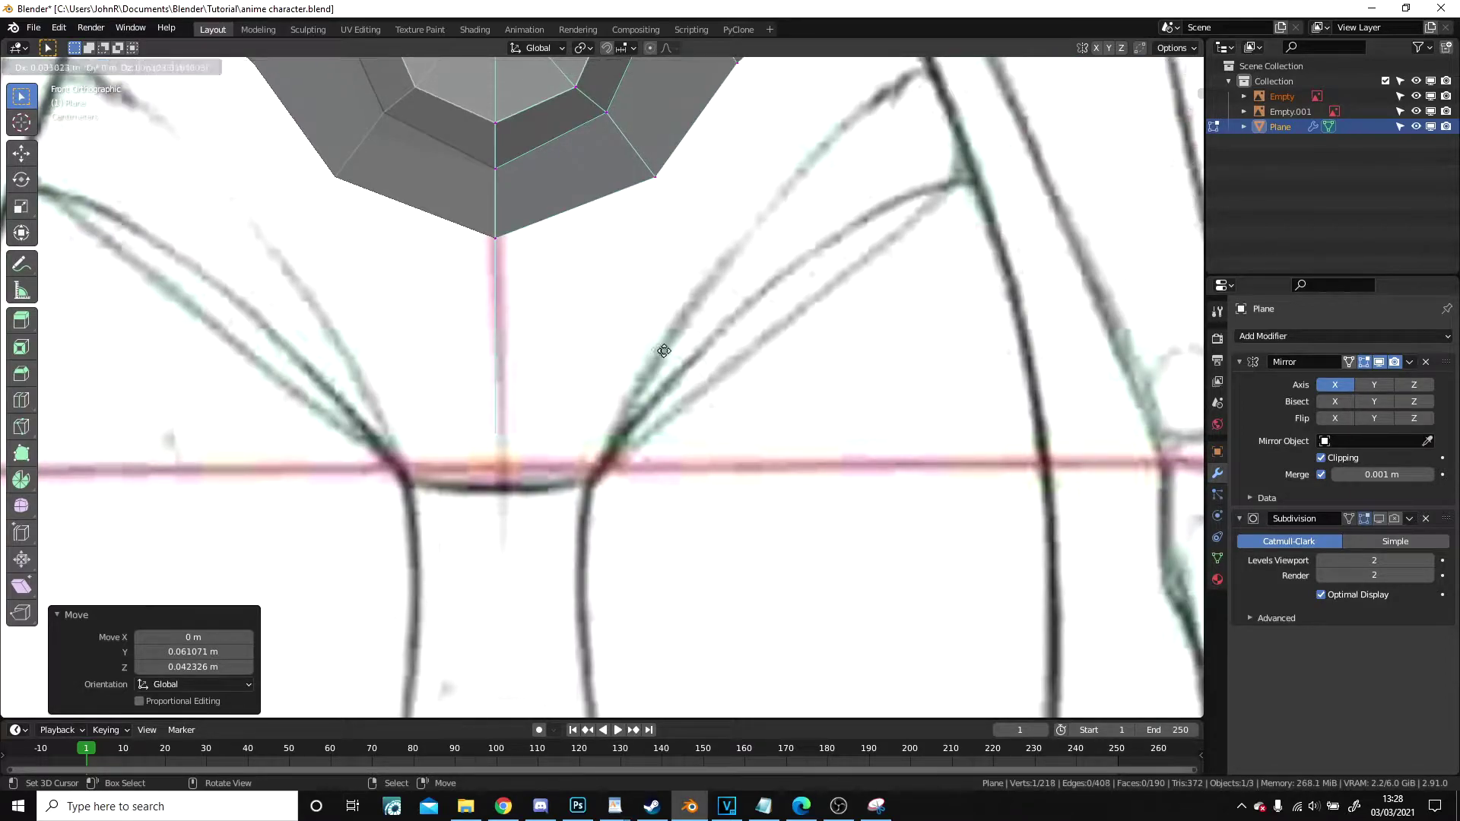
pyautogui.click(740, 378)
pyautogui.click(1341, 457)
pyautogui.press('g')
pyautogui.click(708, 446)
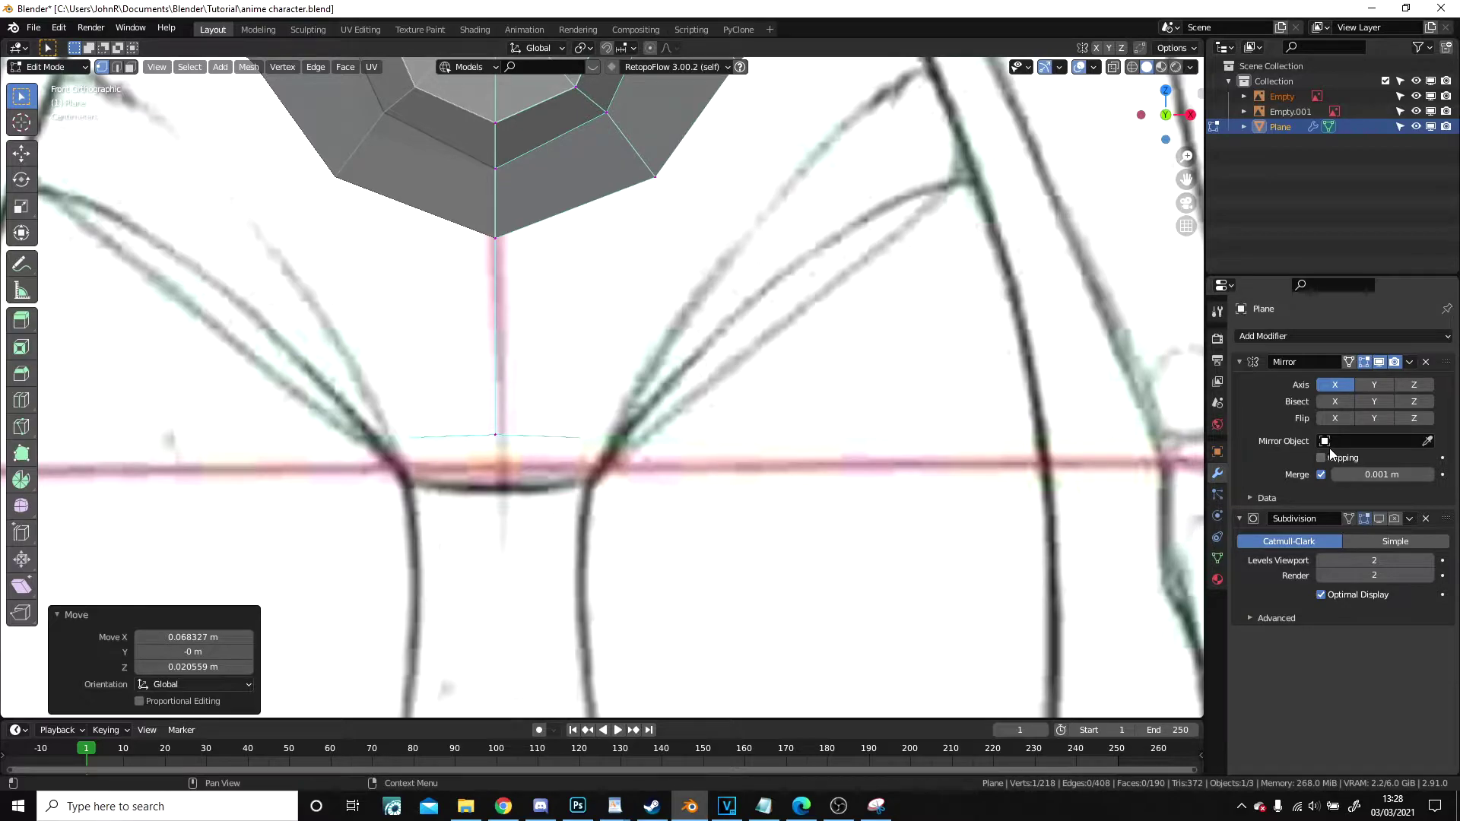
pyautogui.press('g')
pyautogui.click(683, 400)
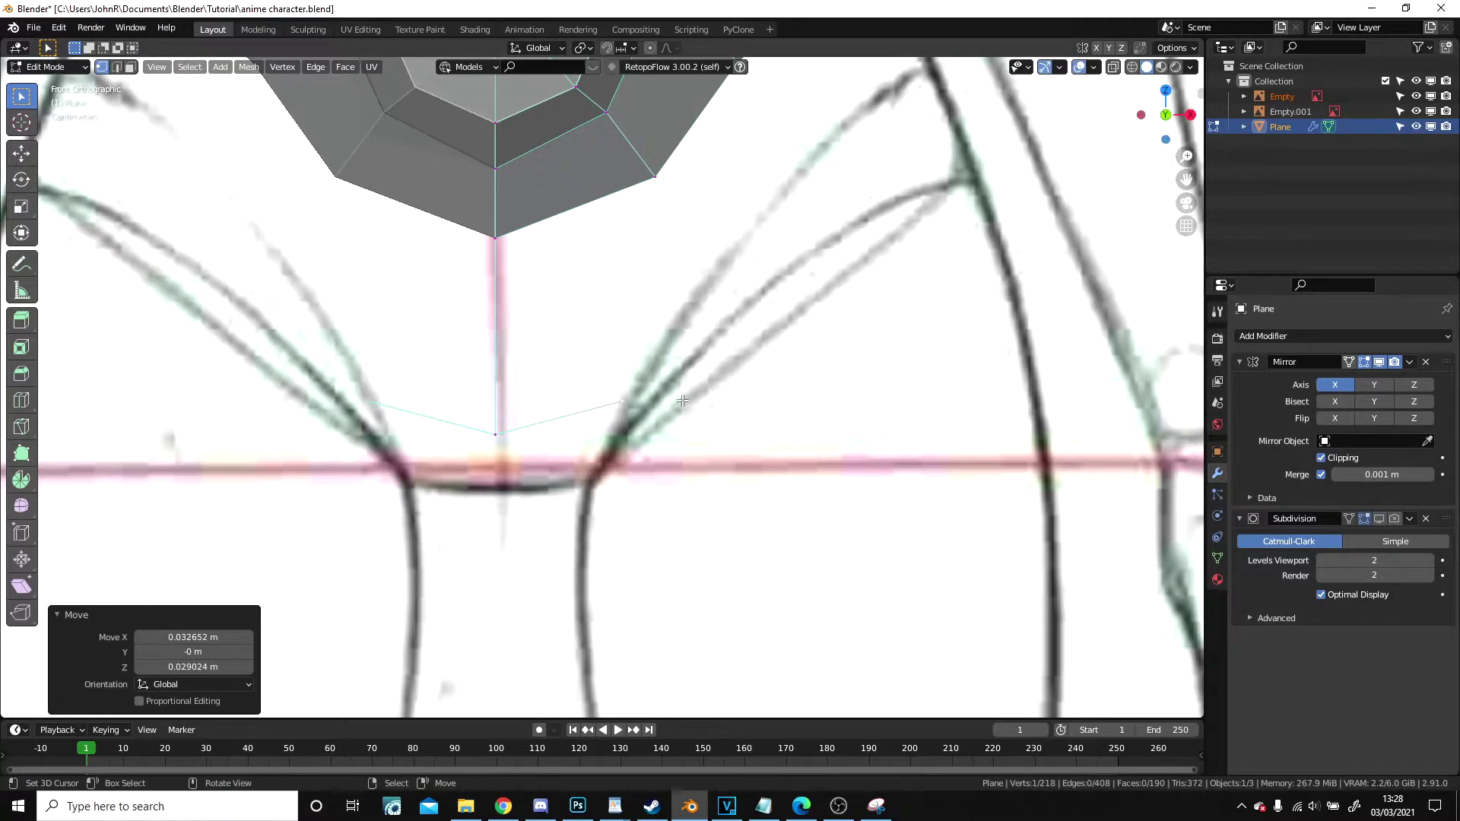
# - Lower the centre crotch vertex about 0.042 m along Z onto the drawn crotch line
pyautogui.scroll(-6, 631, 374)
pyautogui.scroll(6, 631, 374)
pyautogui.press('g')
pyautogui.press('z')
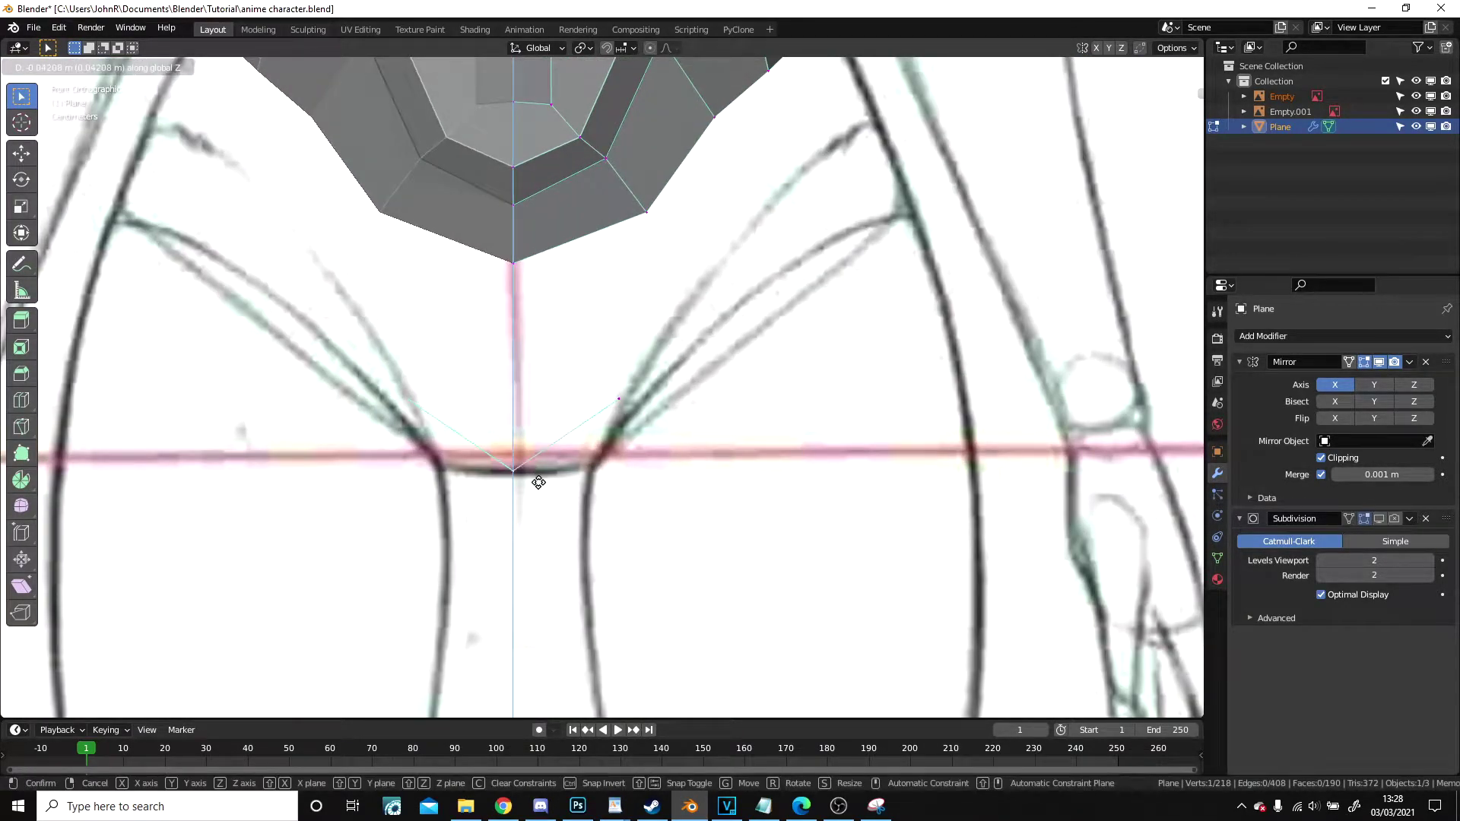
pyautogui.click(539, 482)
# - Try to move the crotch vertex along Y in the side view
pyautogui.press('KP_3')
pyautogui.press('z')
pyautogui.click(440, 472)
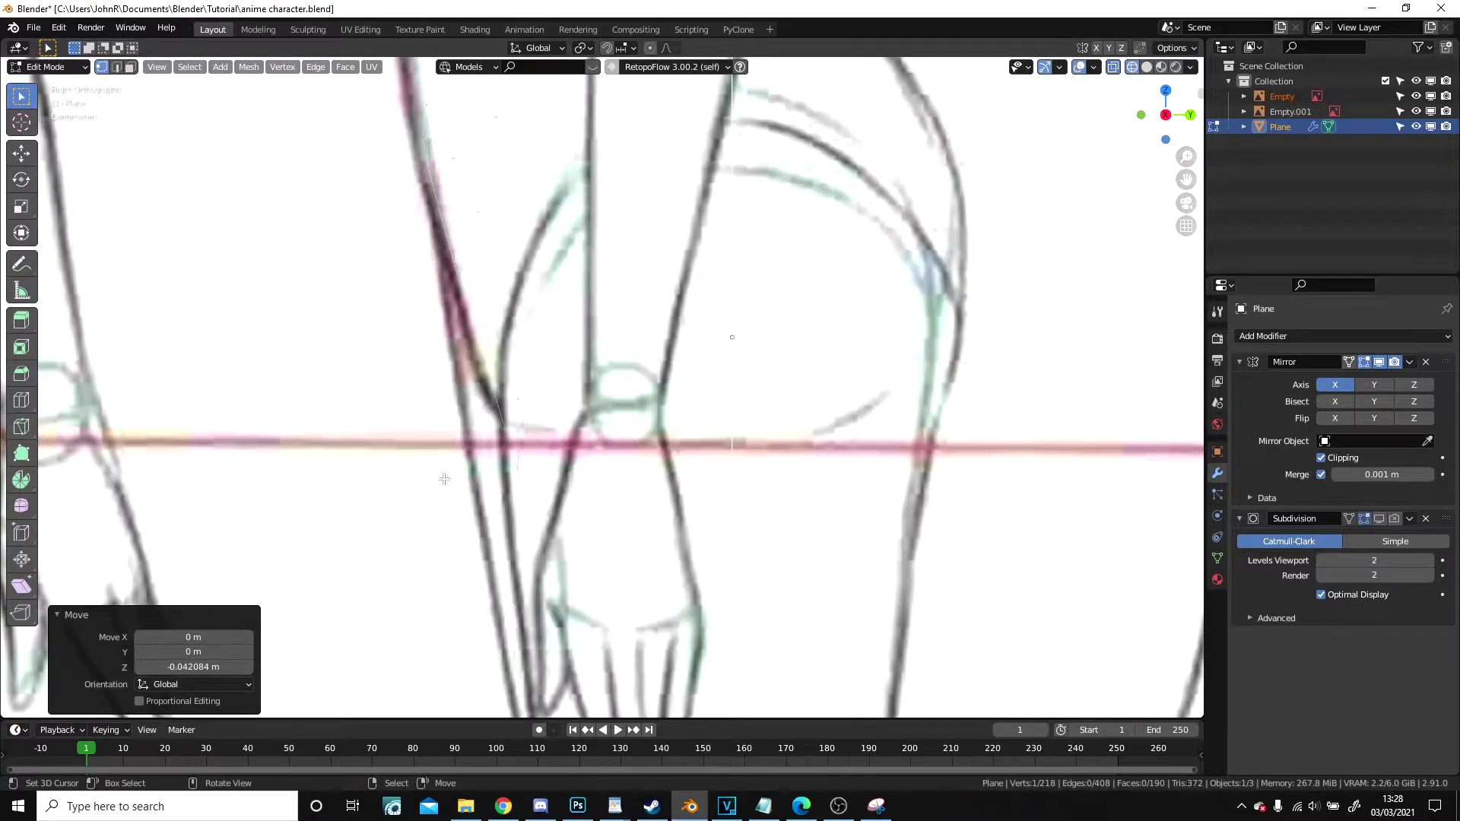
pyautogui.click(528, 483)
pyautogui.press('g')
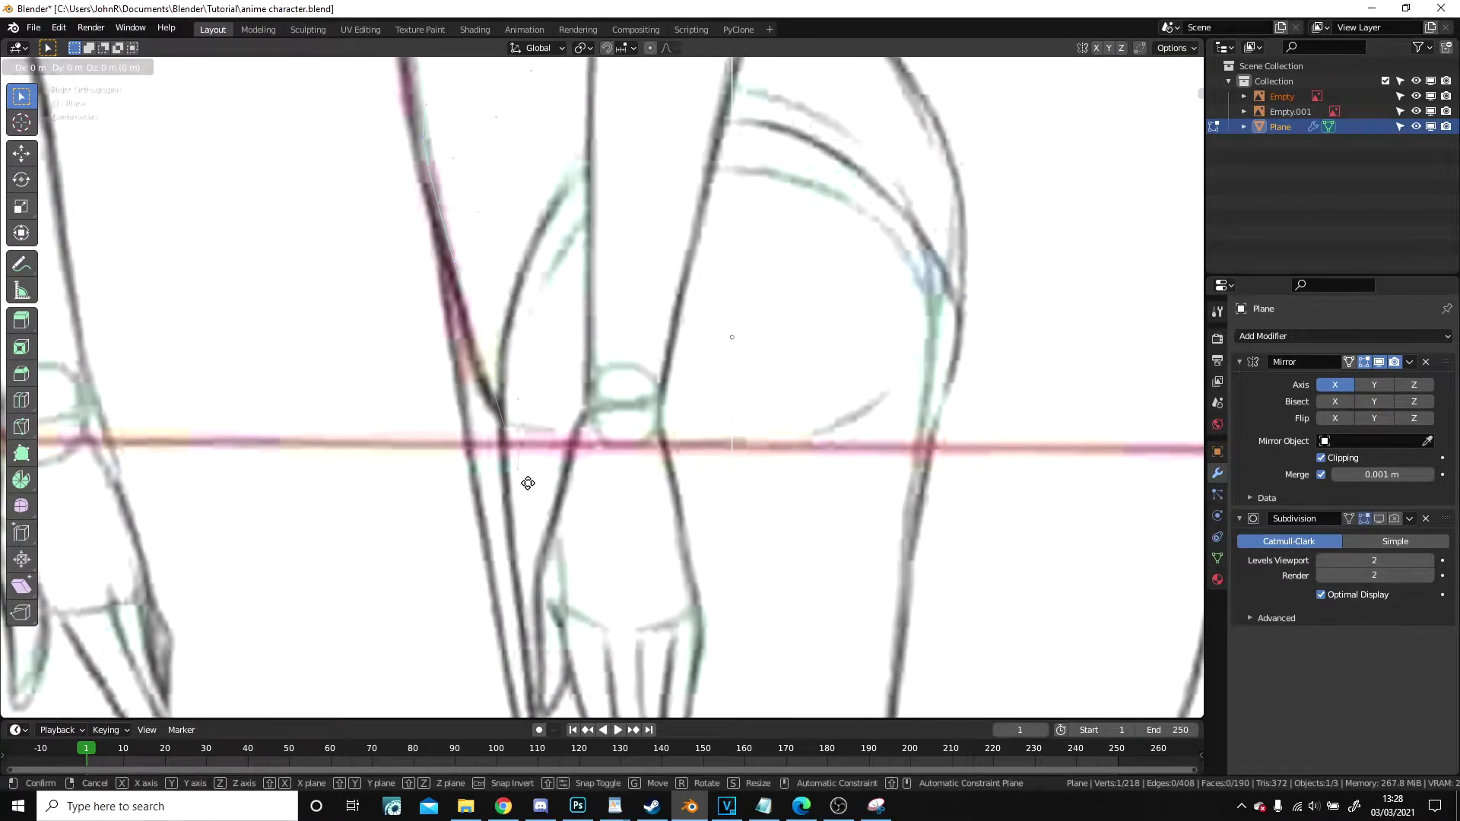
pyautogui.press('y')
pyautogui.click(870, 485)
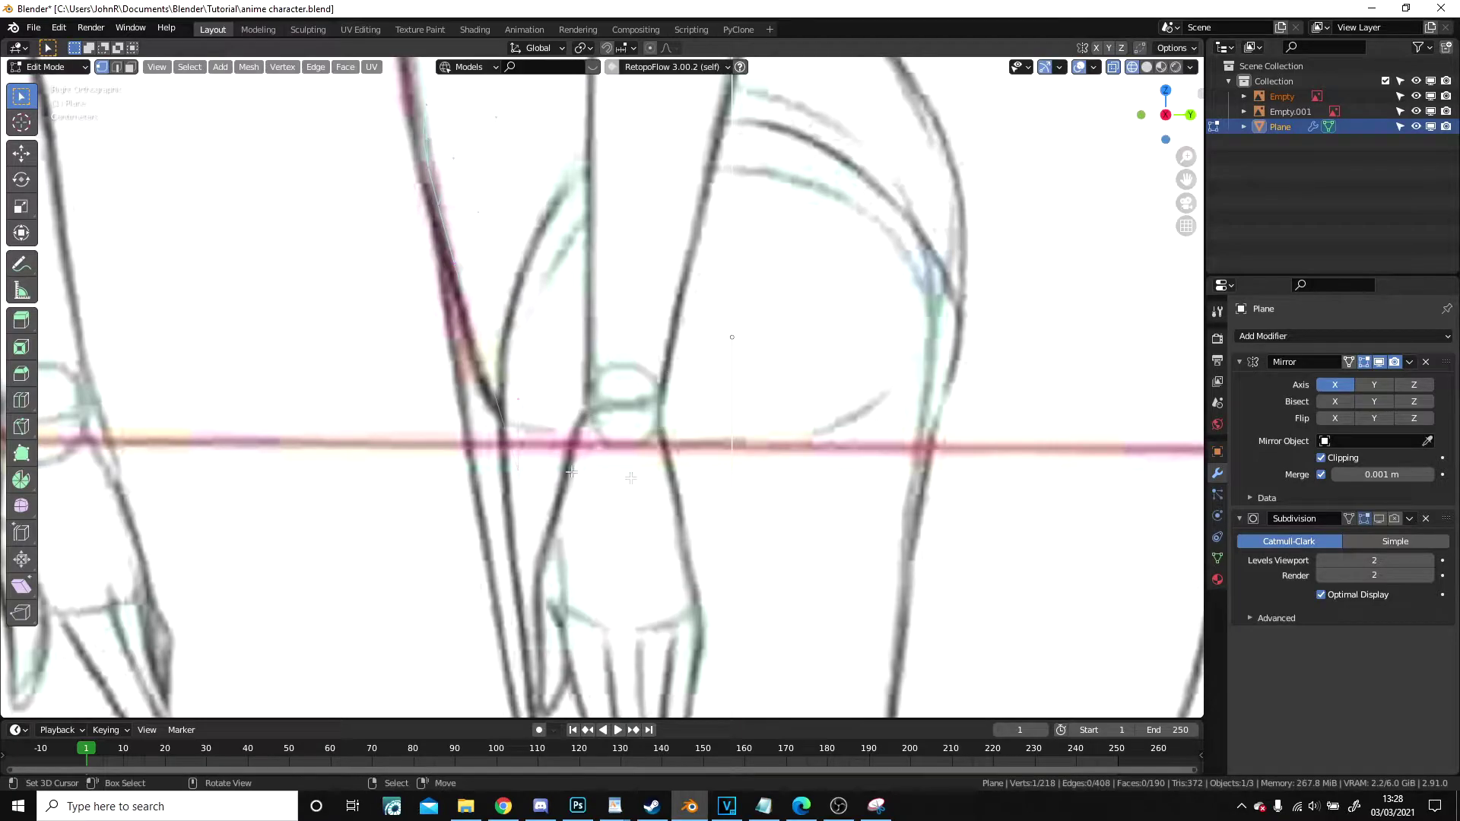
# - Move the outer crotch vertex onto the drawn inner thigh corner, adjusting it in a rotated view and in front view
pyautogui.moveTo(472, 467); pyautogui.dragTo(623, 476, button='middle')
pyautogui.press('z')
pyautogui.click(695, 456)
pyautogui.scroll(1, 663, 432)
pyautogui.moveTo(620, 413)
pyautogui.keyDown('shift'); pyautogui.mouseDown(button='middle')
pyautogui.moveTo(591, 525)
pyautogui.moveTo(649, 479)
pyautogui.moveTo(598, 444)
pyautogui.mouseUp(button='middle'); pyautogui.keyUp('shift')
pyautogui.press('g')
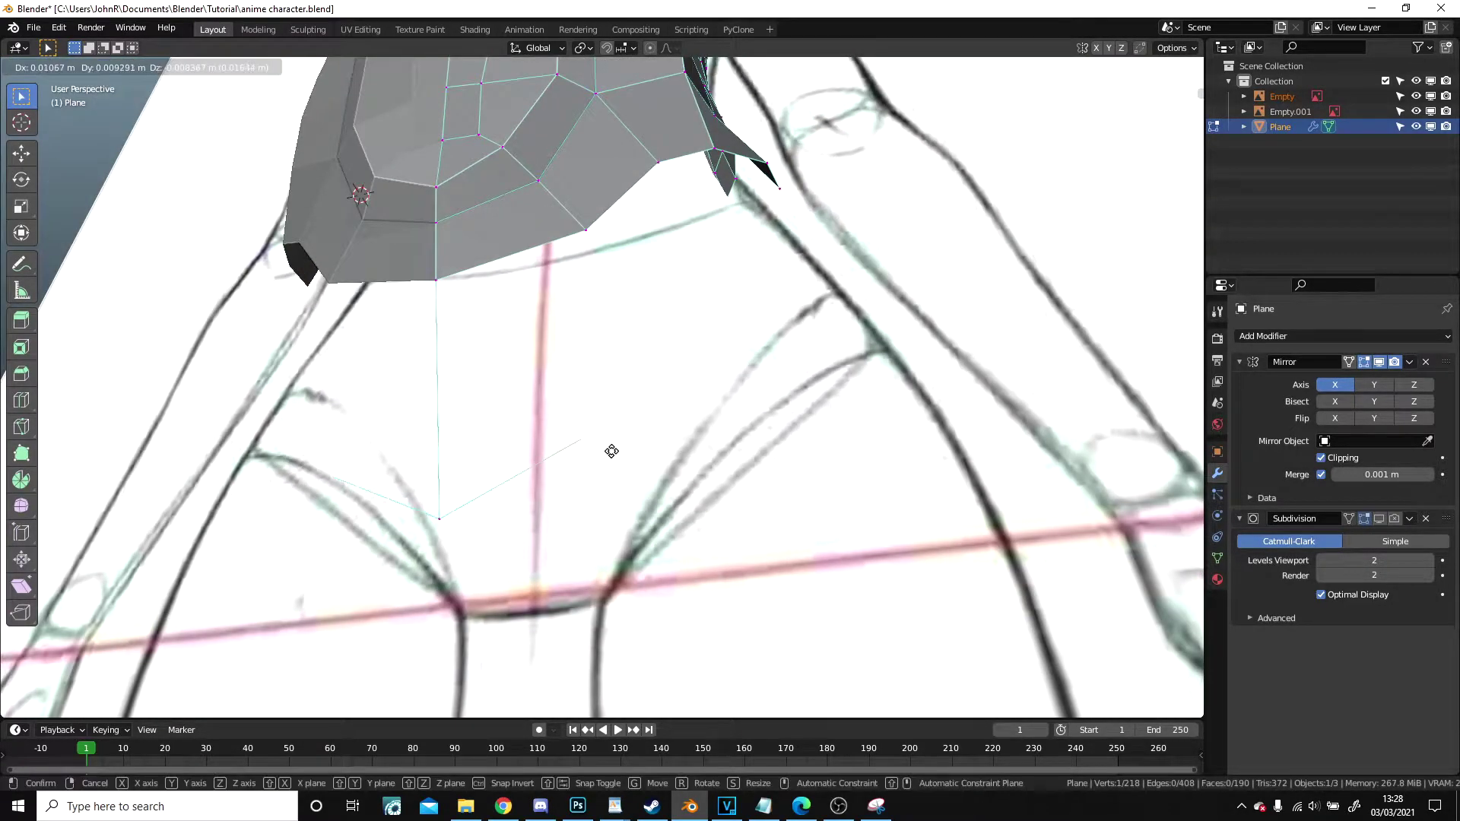
pyautogui.click(612, 451)
pyautogui.press('KP_1')
pyautogui.scroll(2, 585, 566)
pyautogui.press('g')
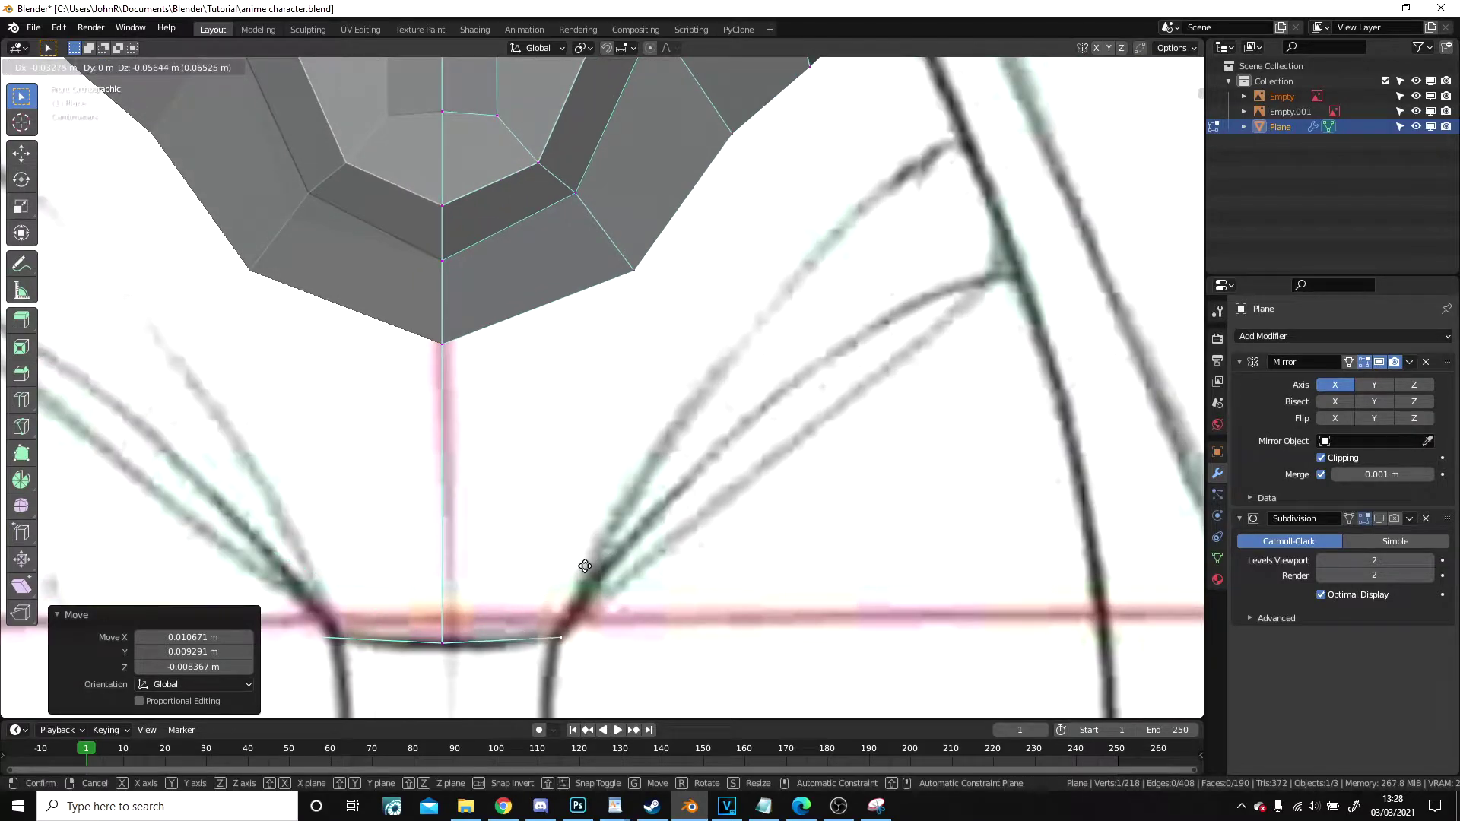
pyautogui.click(565, 569)
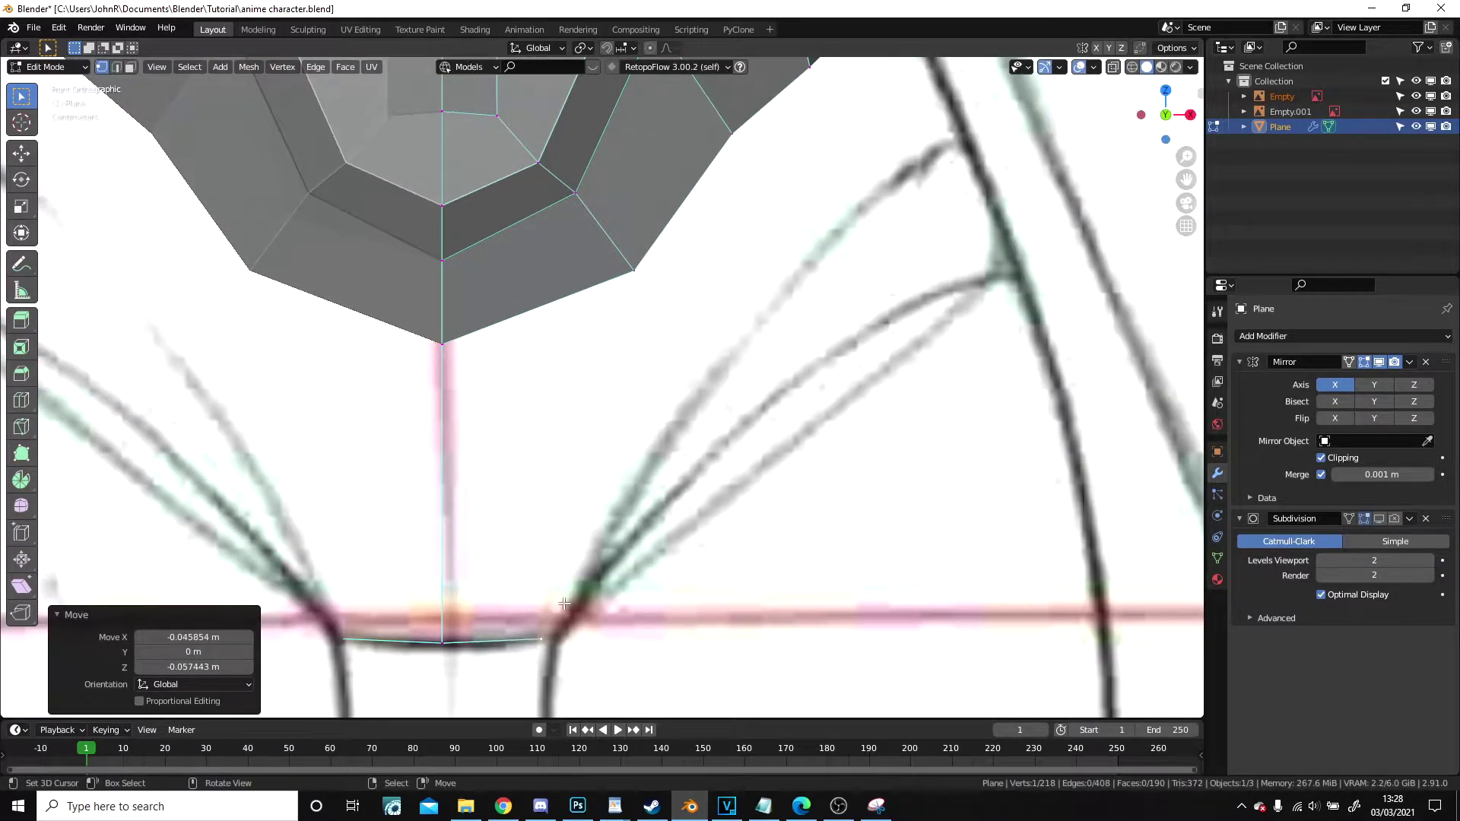
# - Extrude the inner thigh corner vertex about 0.093 m upward to start the leg opening edge
pyautogui.press('e')
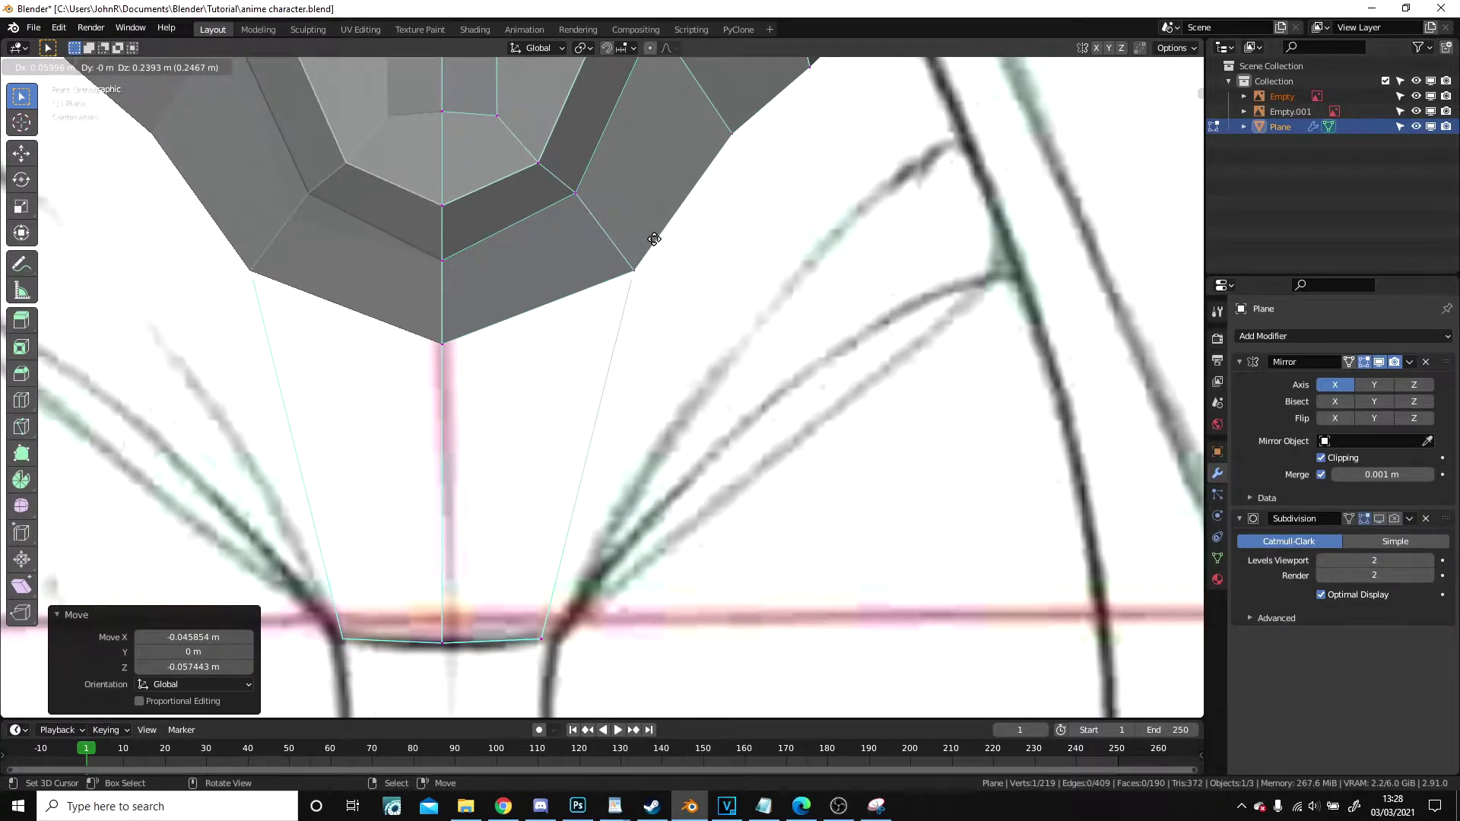
pyautogui.click(569, 457)
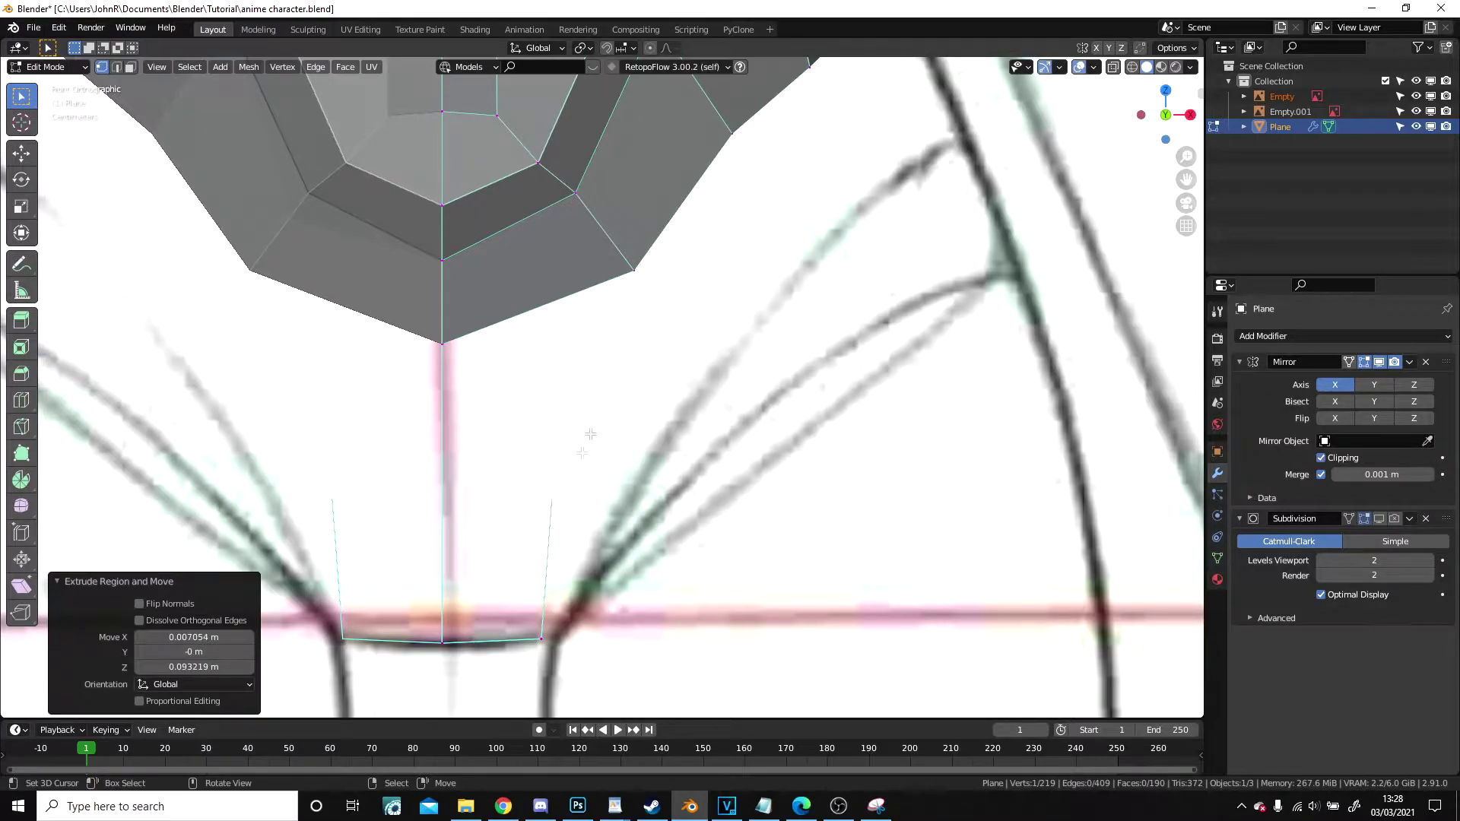
# - Extrude the belly's lower outer corner vertex down toward the leg opening and subdivide the centre-line edge running down to the crotch
pyautogui.press('e')
pyautogui.click(579, 446)
pyautogui.keyDown('shift'); pyautogui.click(444, 643); pyautogui.keyUp('shift')
pyautogui.rightClick(432, 363)
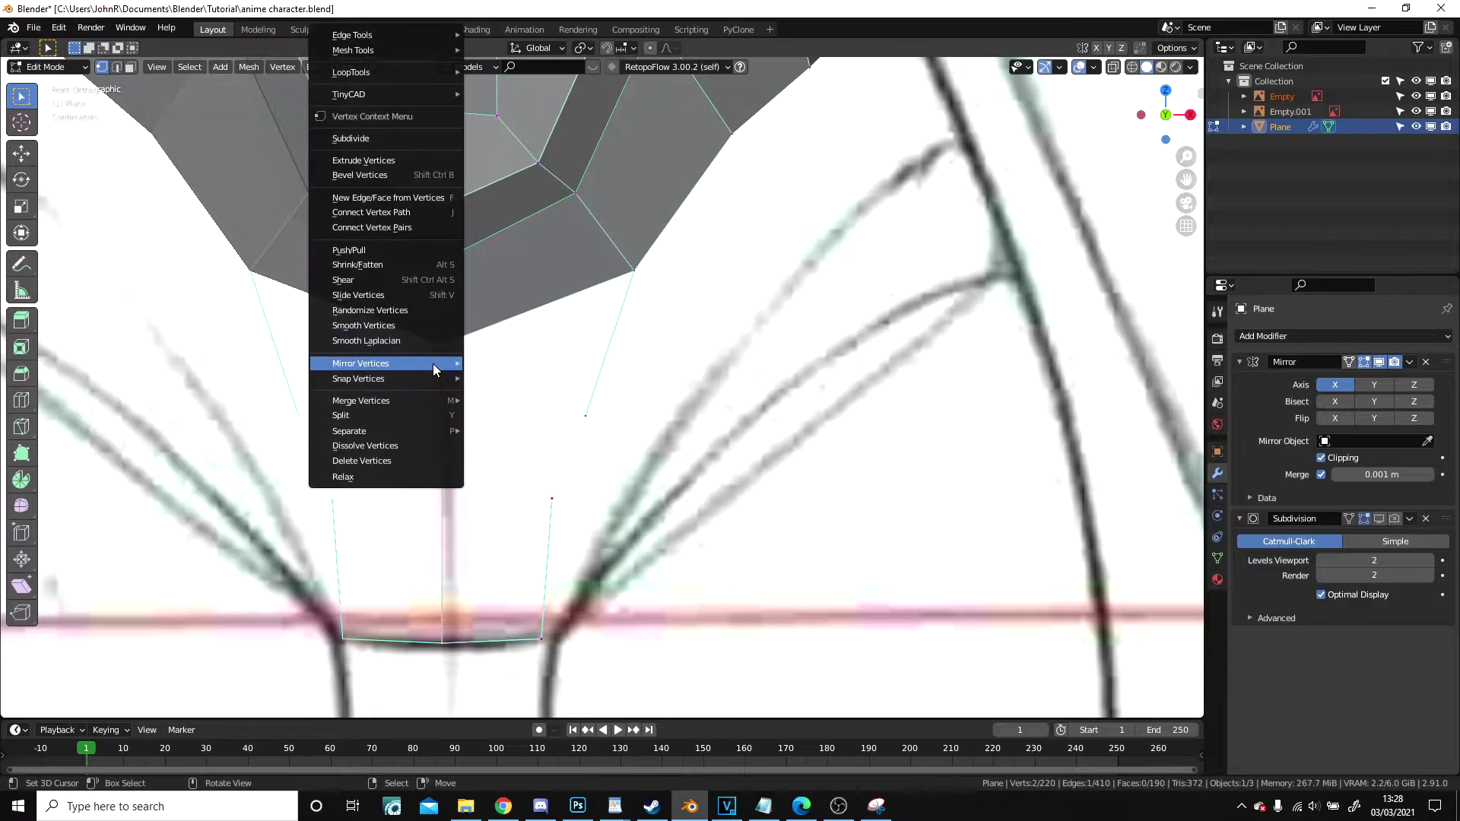
pyautogui.click(367, 138)
pyautogui.click(443, 490)
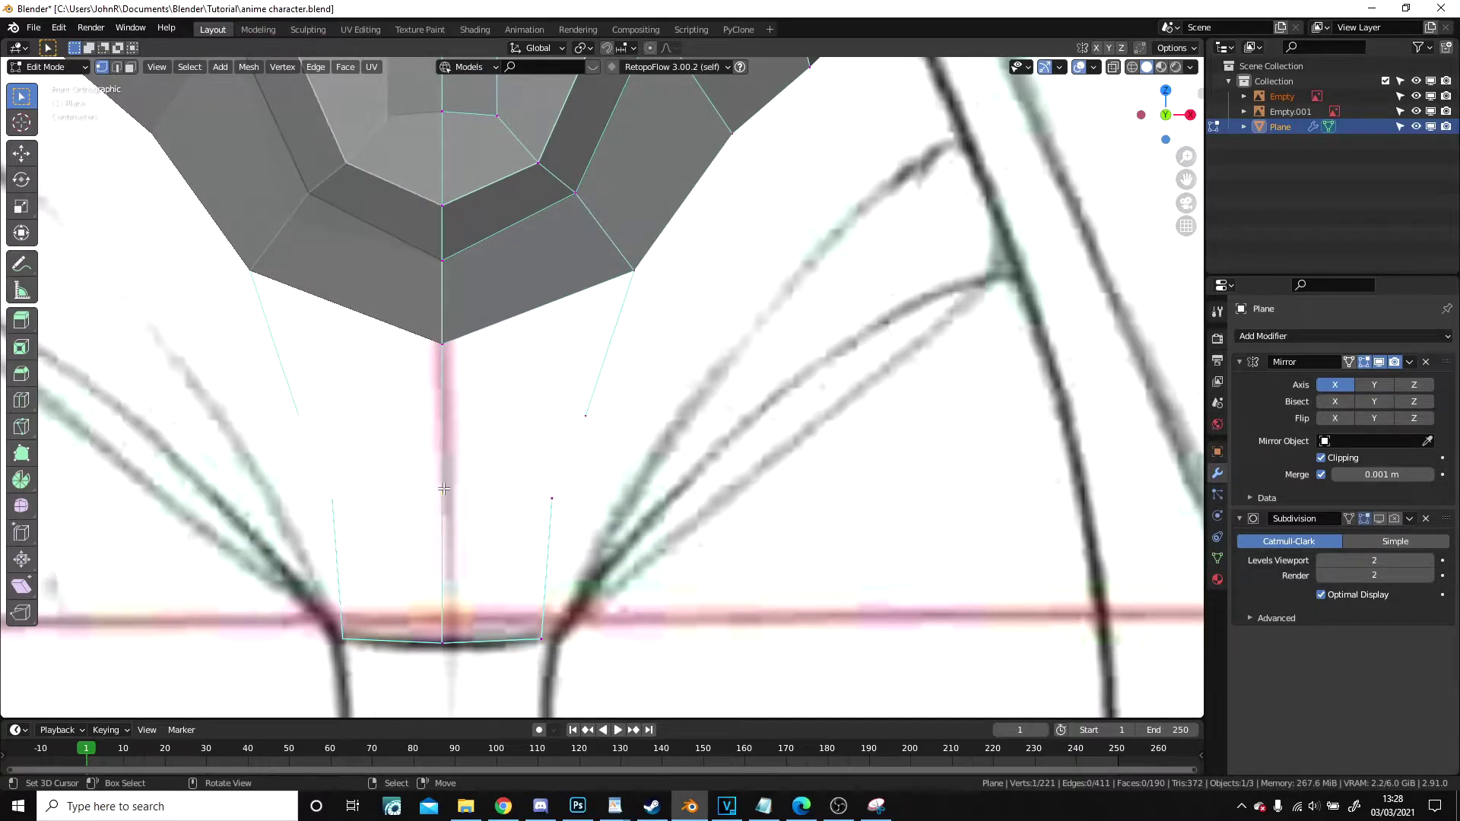
# - Slide the new centre-line vertex upward and fill a face between it, the extruded vertex and the belly's lower edge
pyautogui.hotkey('shift', 'v')
pyautogui.click(573, 429)
pyautogui.keyDown('shift'); pyautogui.click(628, 289); pyautogui.keyUp('shift')
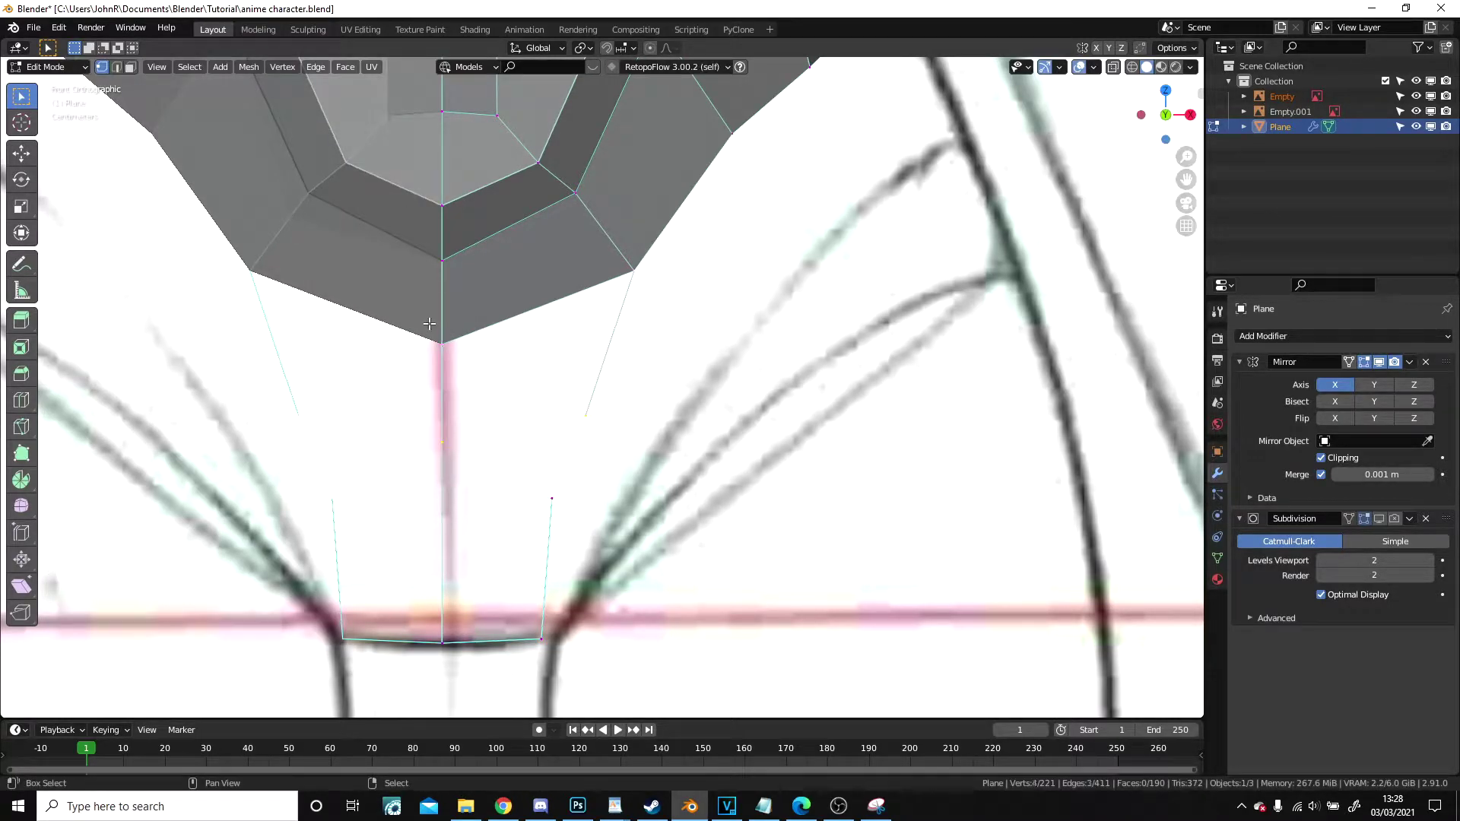
pyautogui.press('f')
pyautogui.click(583, 424)
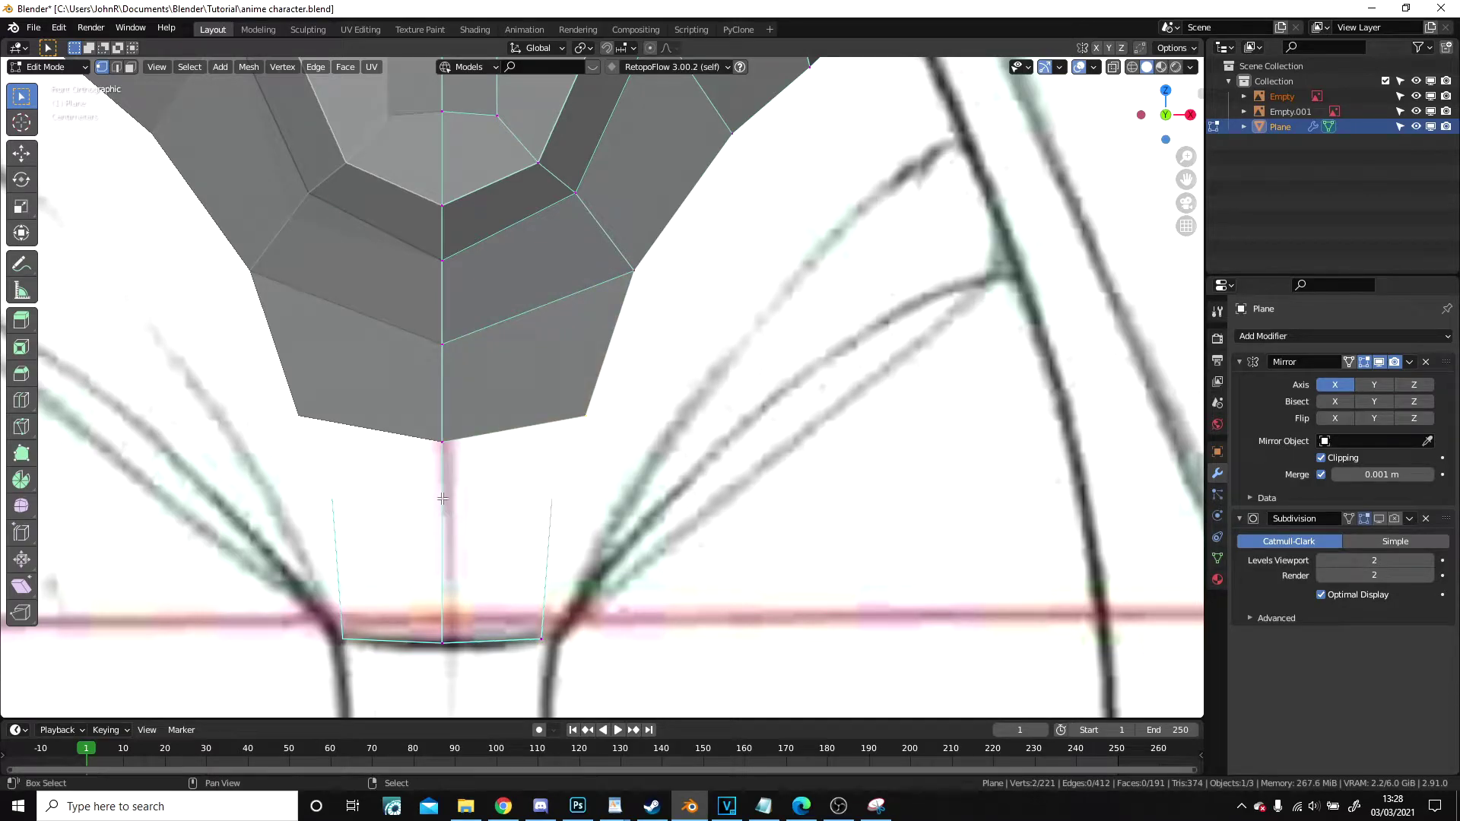
# - Subdivide the remaining centre-line edge and fill the two faces that close the strip down to the crotch
pyautogui.rightClick(447, 603)
pyautogui.click(397, 457)
pyautogui.press('f')
pyautogui.click(454, 541)
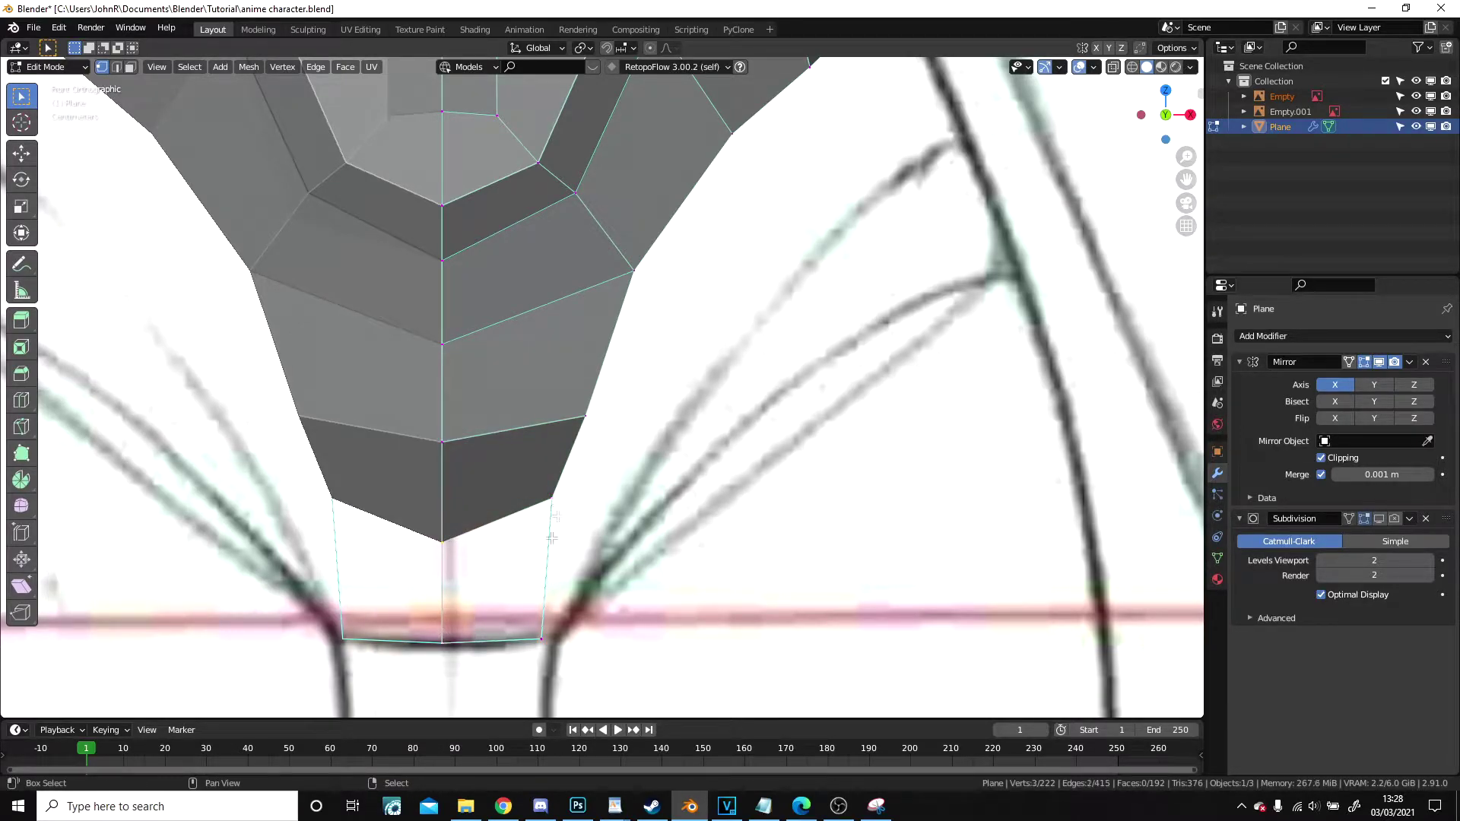
pyautogui.press('f')
pyautogui.click(454, 554)
# - Move the centre-line vertices of the new crotch strip onto the drawn front profile in the side view
pyautogui.moveTo(454, 554); pyautogui.dragTo(367, 522, button='middle')
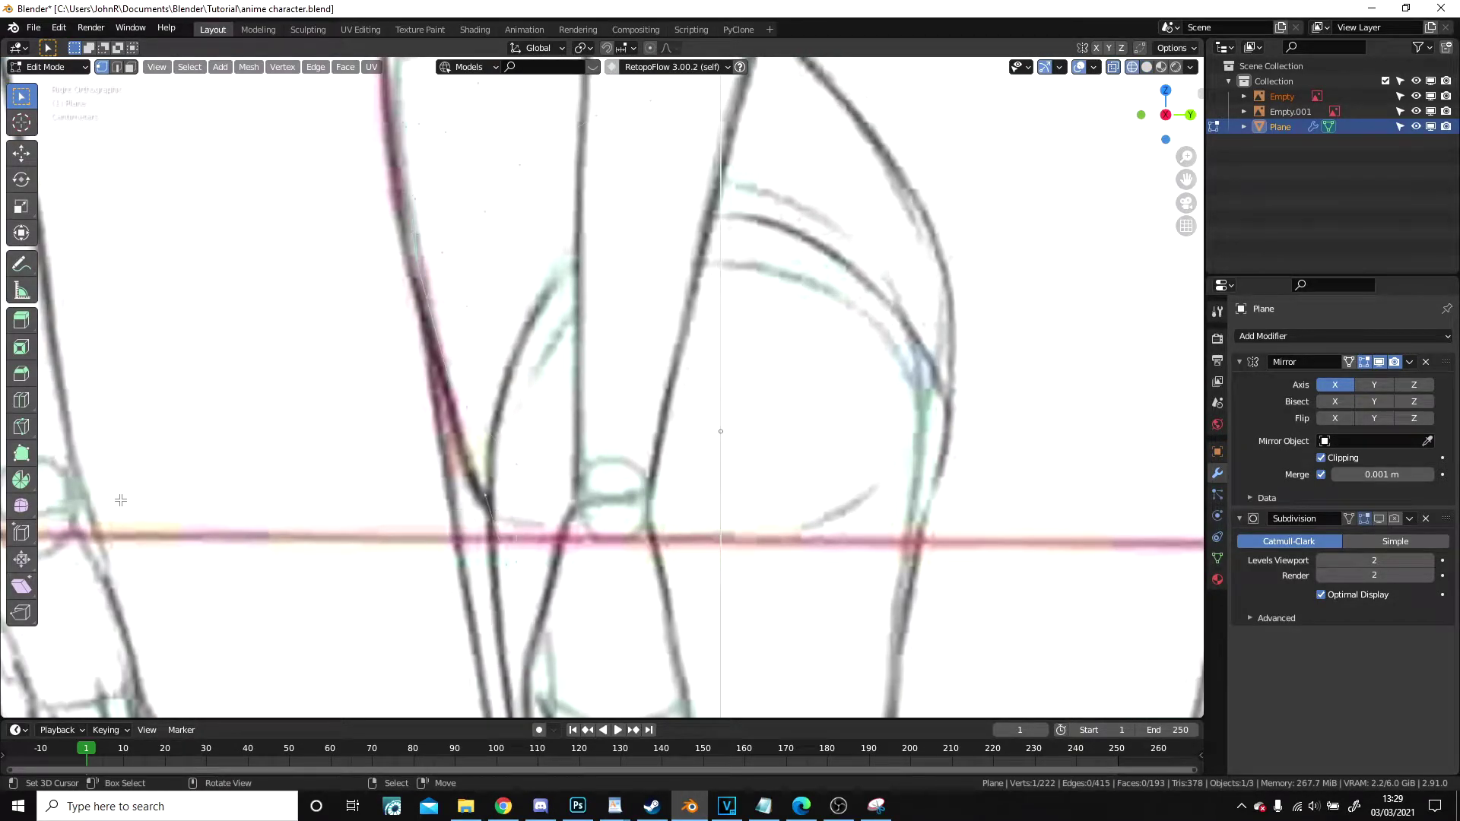
pyautogui.scroll(2, 354, 518)
pyautogui.press('g')
pyautogui.click(423, 538)
pyautogui.rightClick(398, 454)
pyautogui.press('g')
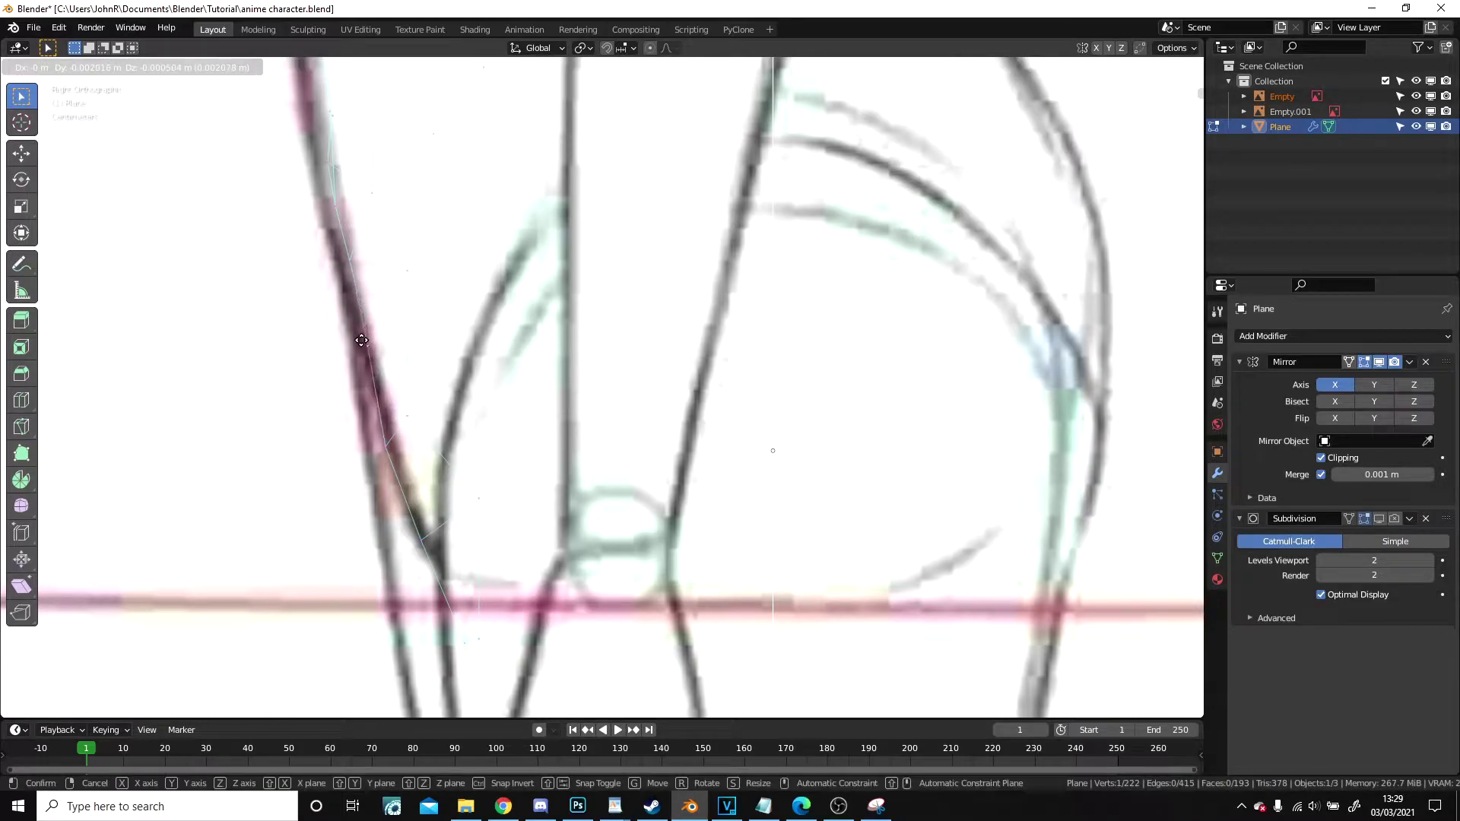
pyautogui.click(355, 341)
# - Reposition the crotch strip's outer edge vertices in a rotated view, shifting the last about -0.026 m along Y and -0.015 m along Z
pyautogui.moveTo(356, 341); pyautogui.dragTo(562, 359, button='middle')
pyautogui.hotkey('alt', 'z')
pyautogui.scroll(-3, 761, 334)
pyautogui.moveTo(629, 287); pyautogui.dragTo(456, 513, button='middle')
pyautogui.press('g')
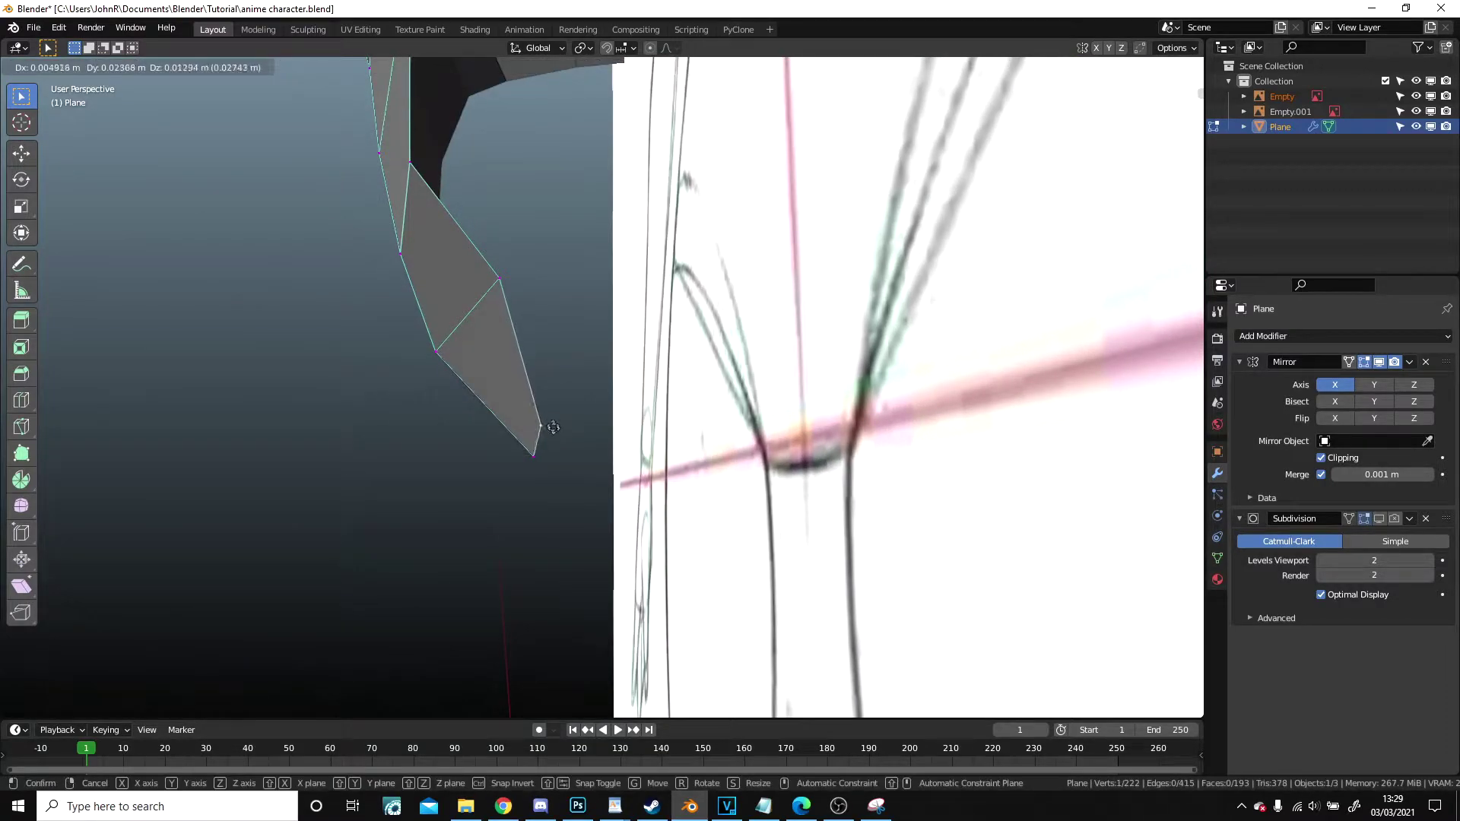
pyautogui.click(566, 444)
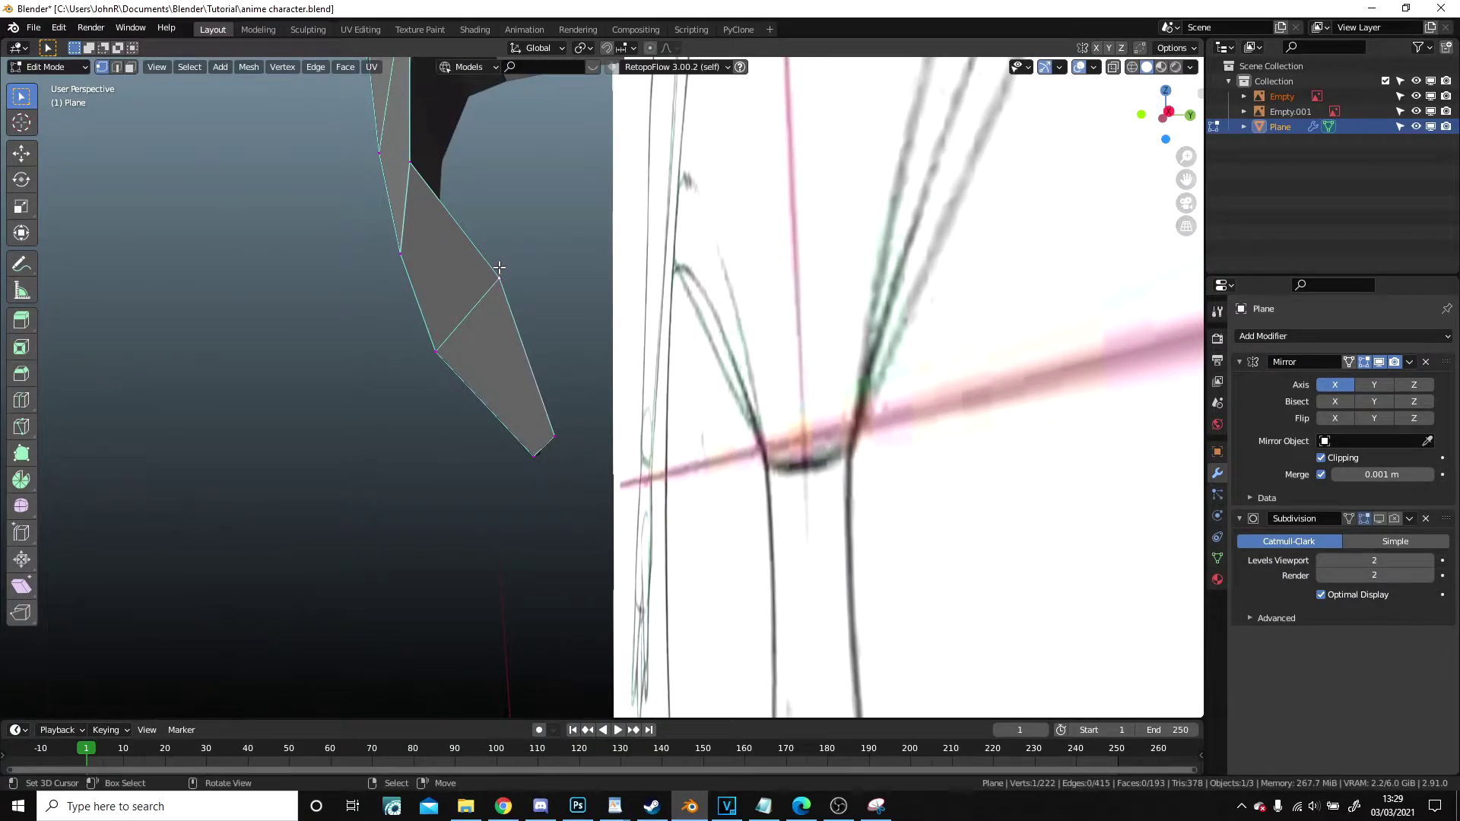
pyautogui.moveTo(481, 262); pyautogui.dragTo(466, 339, button='middle')
pyautogui.press('g')
pyautogui.click(456, 358)
pyautogui.moveTo(487, 171); pyautogui.dragTo(493, 231, button='middle')
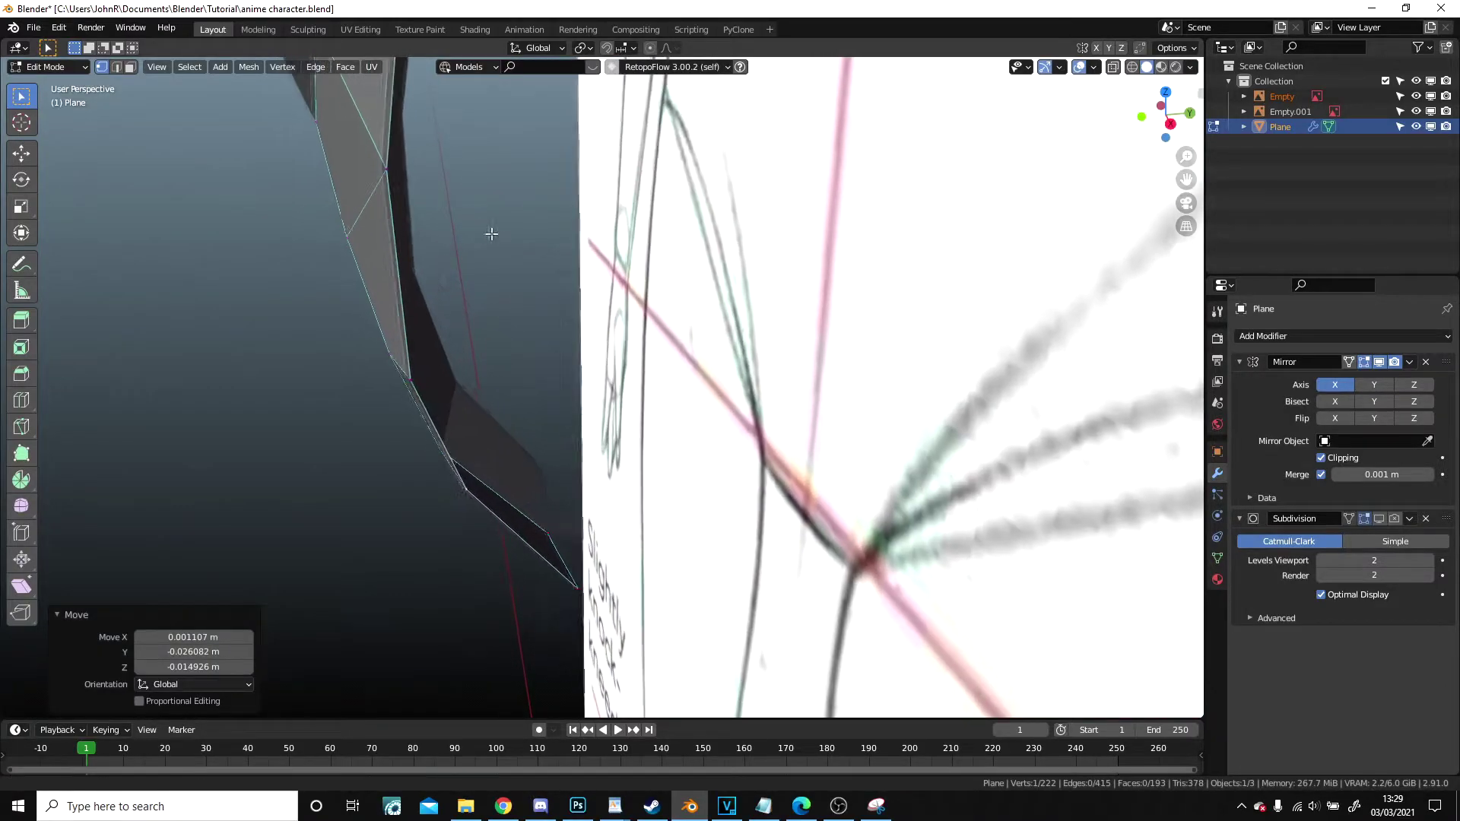
# - Examine the torso and the new crotch strip from several angles, with and without the editable mesh displayed
pyautogui.scroll(-3, 525, 289)
pyautogui.press('Tab')
pyautogui.moveTo(564, 350); pyautogui.dragTo(661, 398, button='middle')
pyautogui.scroll(-5, 793, 304)
pyautogui.scroll(-3, 656, 337)
pyautogui.scroll(1, 675, 403)
pyautogui.scroll(2, 675, 403)
pyautogui.scroll(6, 662, 398)
pyautogui.scroll(-4, 720, 416)
pyautogui.scroll(5, 684, 371)
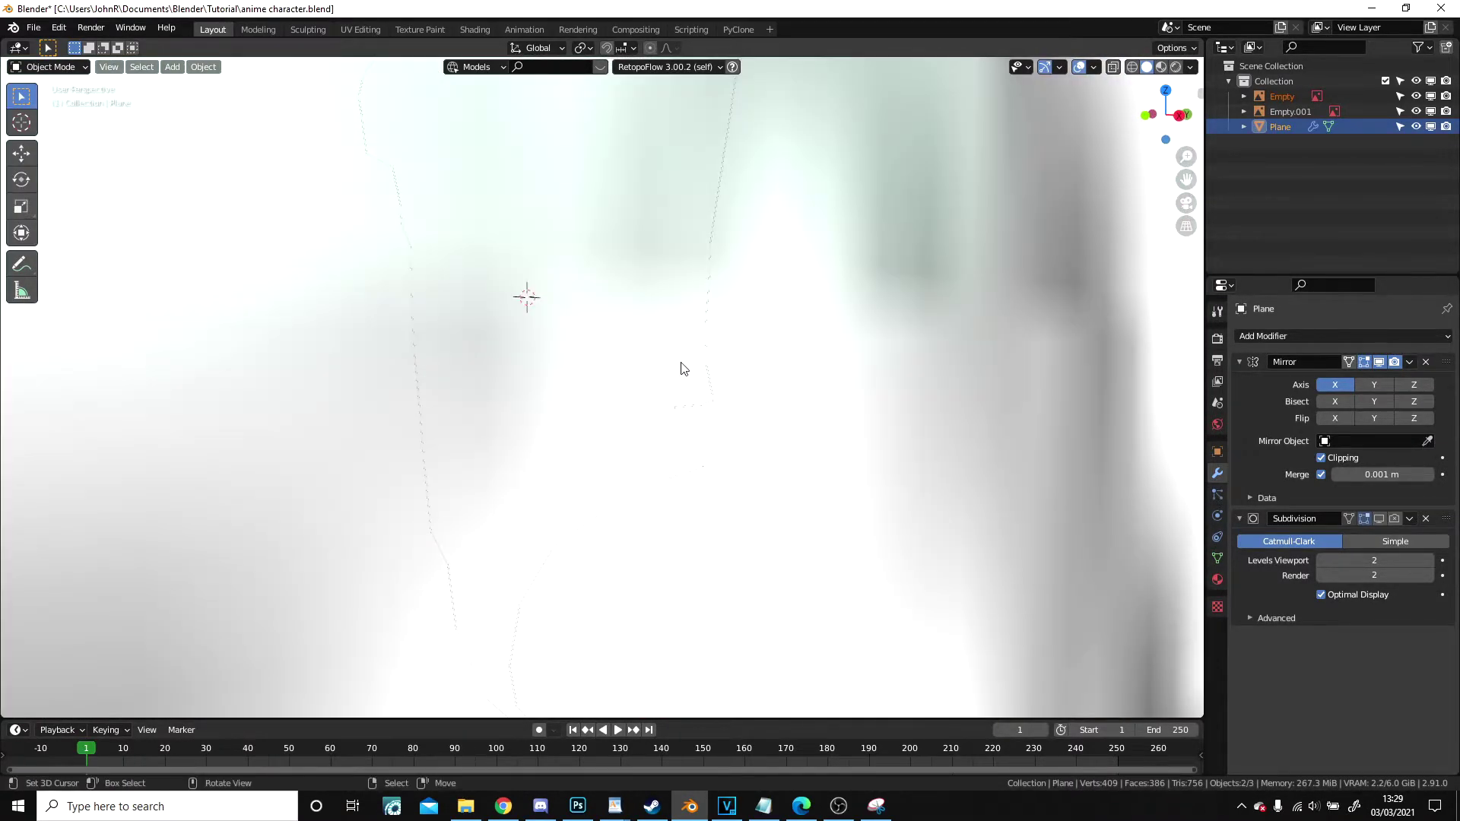
pyautogui.press('Tab')
pyautogui.scroll(-4, 677, 331)
pyautogui.scroll(1, 677, 331)
pyautogui.moveTo(678, 331); pyautogui.dragTo(675, 459, button='middle')
pyautogui.scroll(-4, 675, 459)
pyautogui.press('Tab')
pyautogui.press('Tab')
pyautogui.scroll(4, 670, 457)
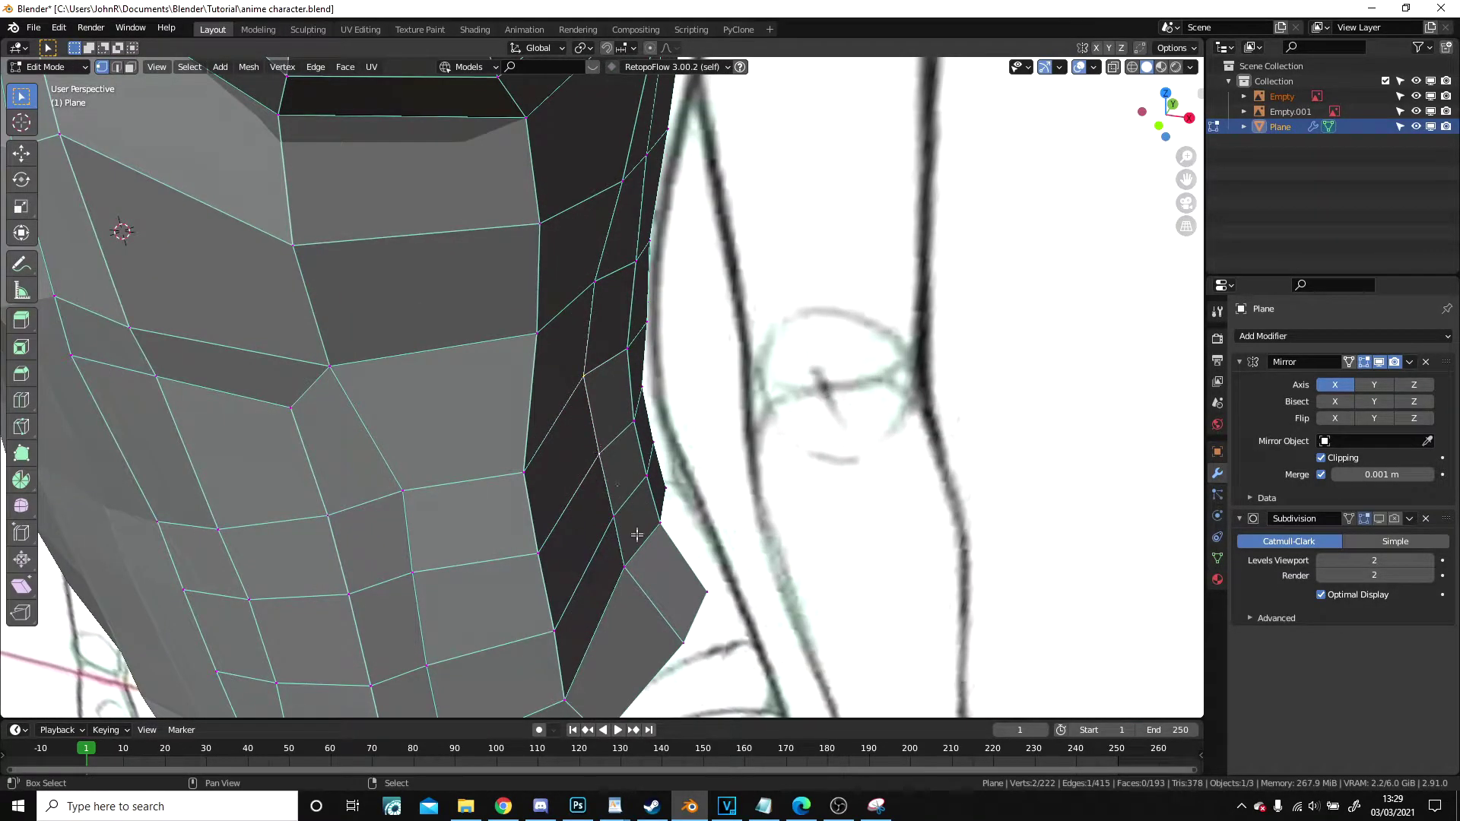
# - Select the vertical row of vertices along the side of the waist and hip and reposition it
pyautogui.moveTo(612, 524); pyautogui.dragTo(546, 321, button='middle')
pyautogui.press('g')
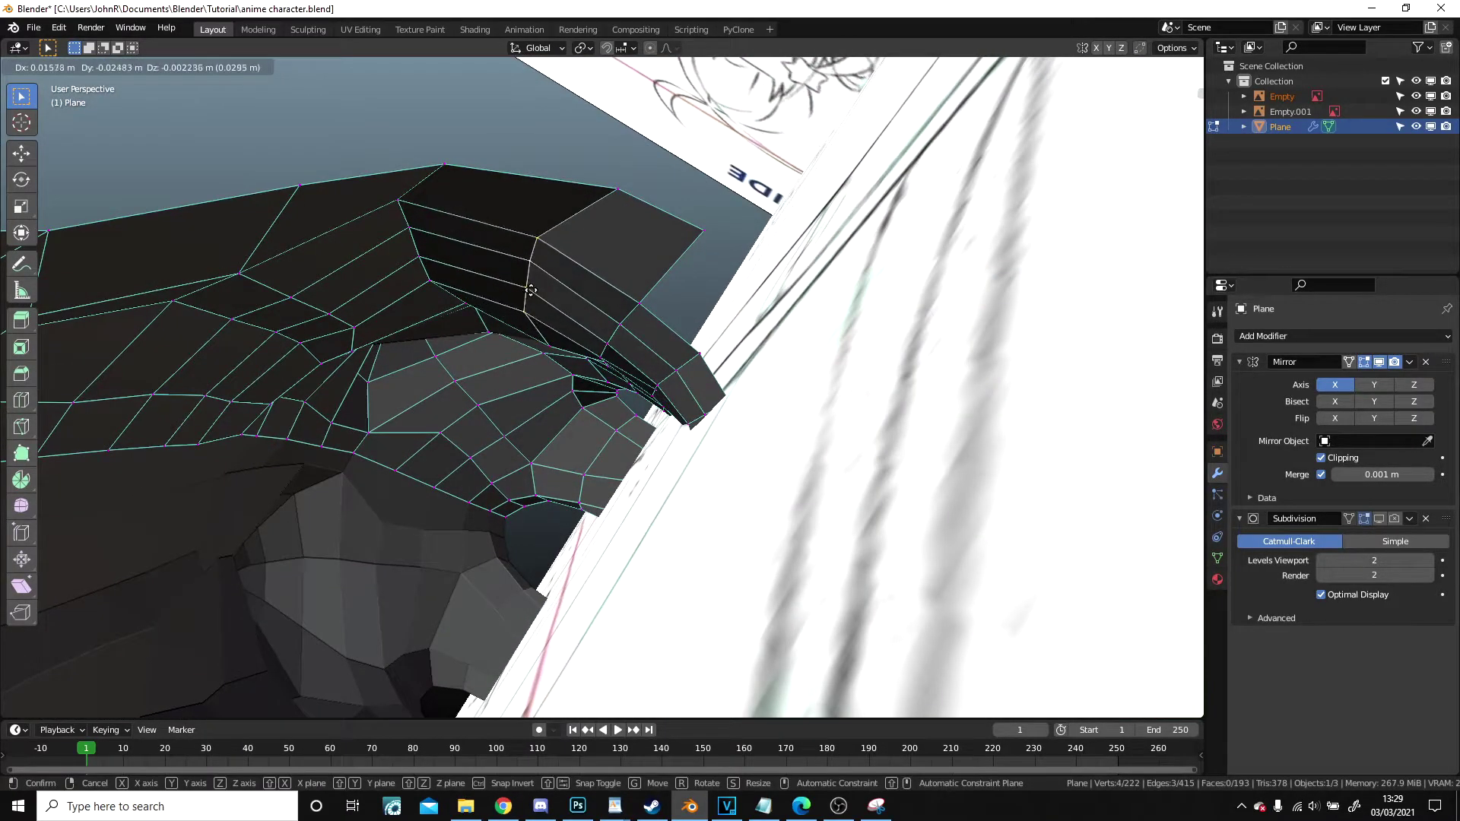
pyautogui.moveTo(531, 282); pyautogui.dragTo(529, 357, button='middle')
pyautogui.rightClick(520, 228)
pyautogui.press('g')
pyautogui.press('g')
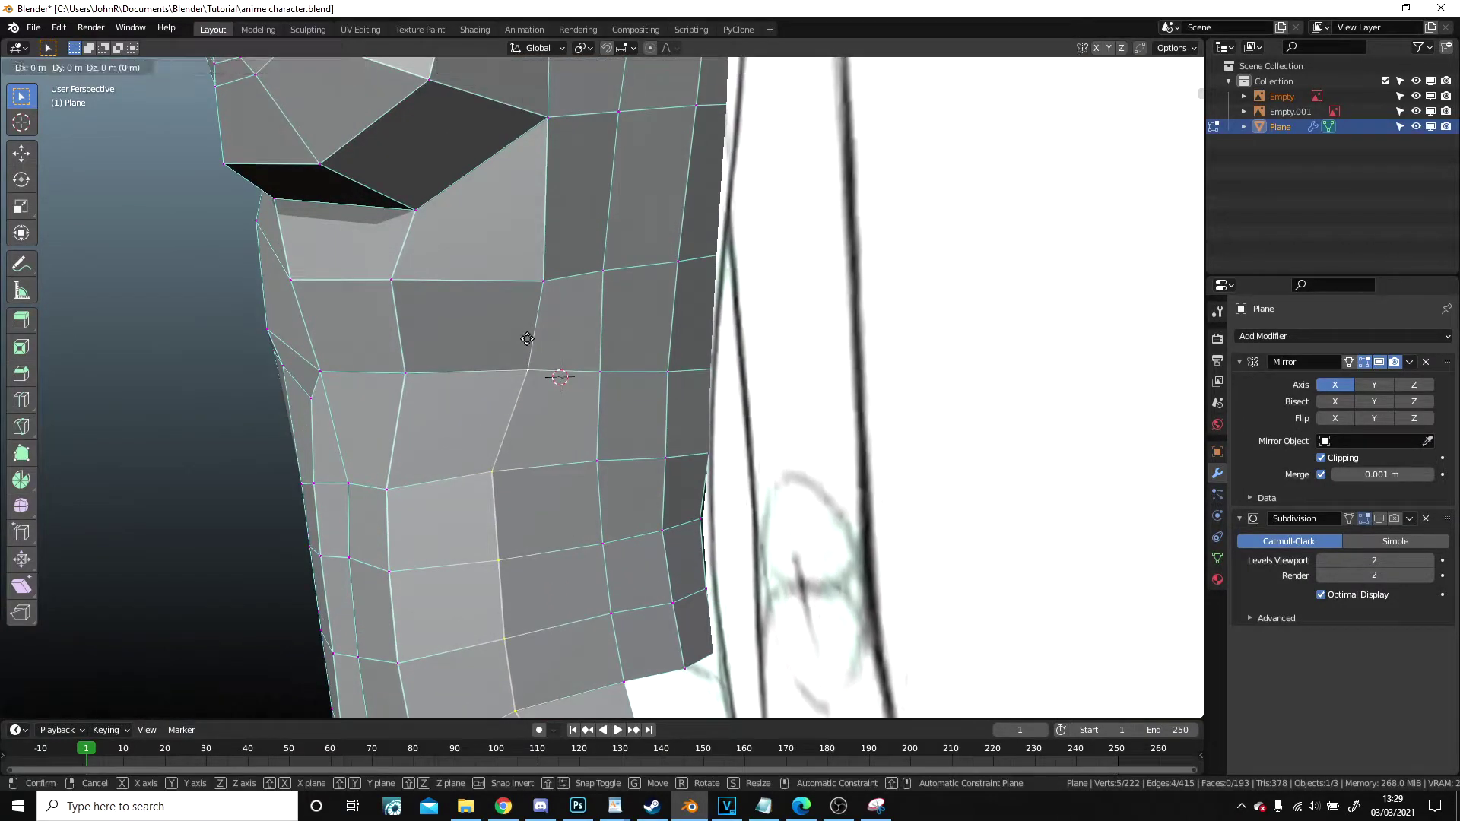
pyautogui.rightClick(506, 339)
pyautogui.hotkey('shift', 'v')
pyautogui.press('Escape')
pyautogui.press('g')
pyautogui.click(527, 263)
# - Select the Plane torso object in Object Mode and enable its Subdivision modifier in the viewport
pyautogui.moveTo(527, 263); pyautogui.dragTo(654, 312, button='middle')
pyautogui.scroll(-5, 601, 305)
pyautogui.press('Tab')
pyautogui.scroll(-3, 616, 380)
pyautogui.keyDown('shift'); pyautogui.moveTo(616, 381); pyautogui.dragTo(579, 337, button='middle'); pyautogui.keyUp('shift')
pyautogui.scroll(-2, 601, 339)
pyautogui.click(579, 337)
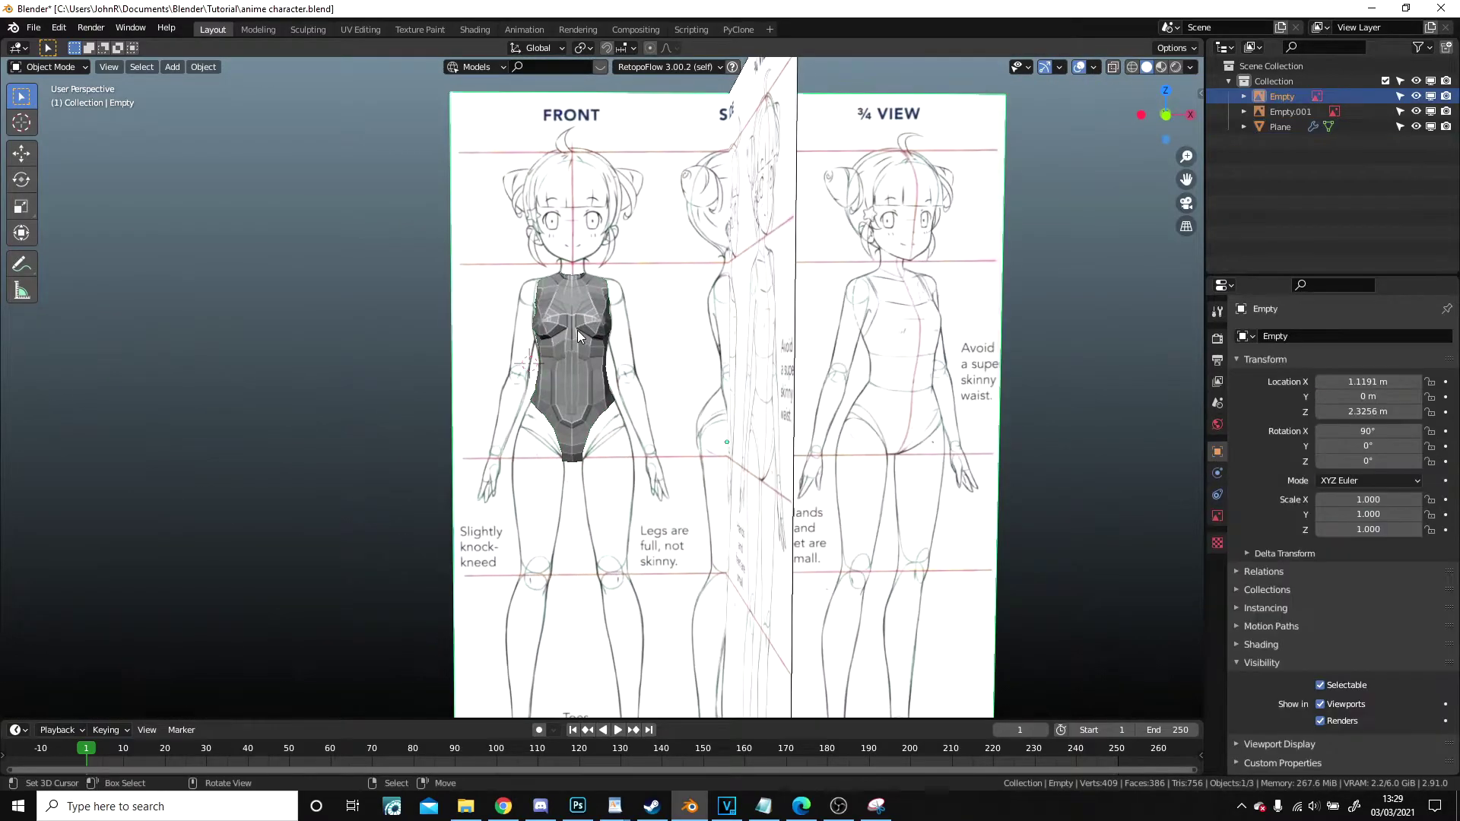
pyautogui.click(1280, 126)
pyautogui.click(1217, 473)
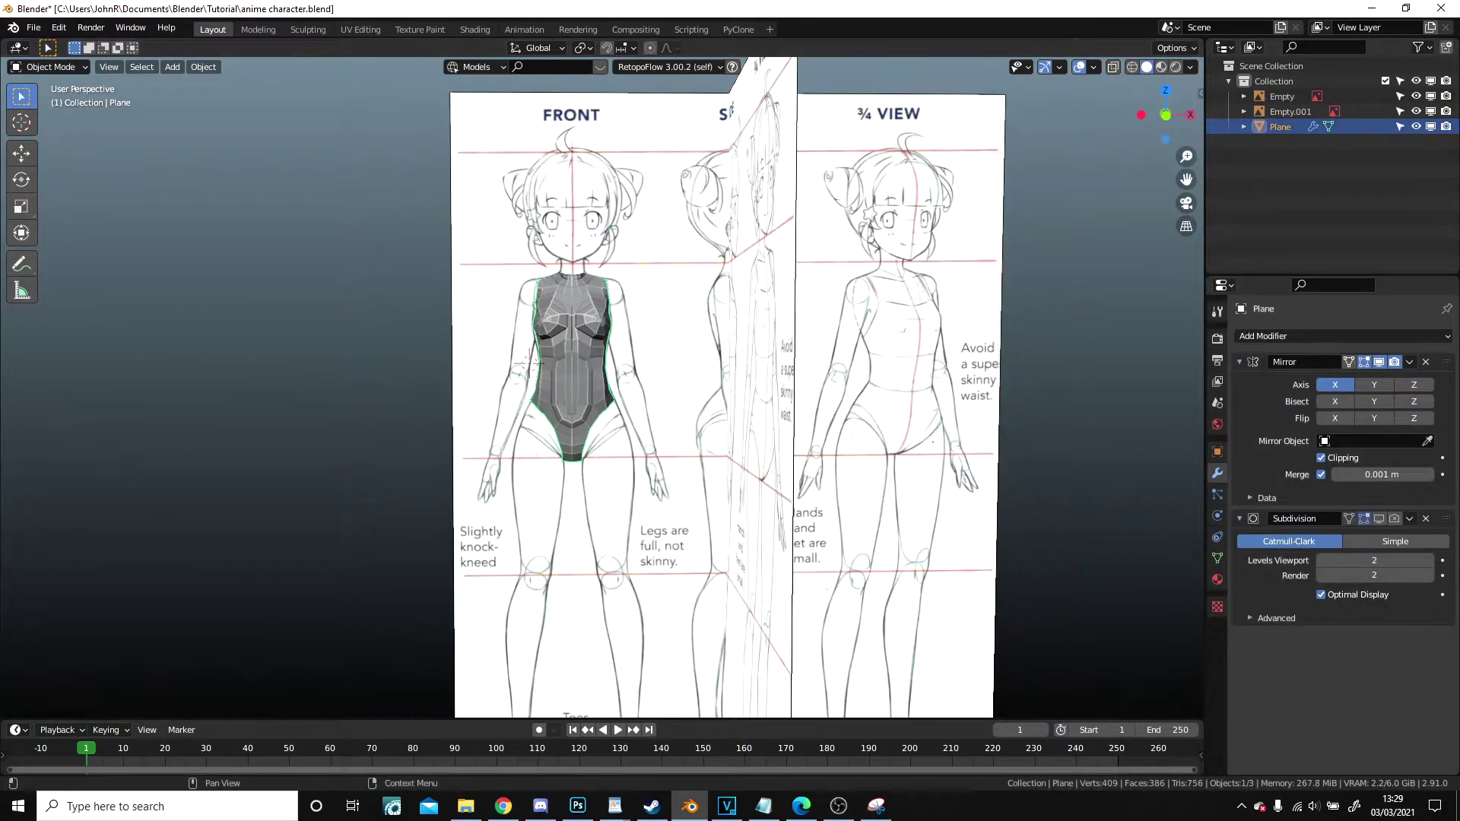
pyautogui.click(1378, 517)
# - Move two front belly vertices on the subdivided mesh, shifting the second about 0.017 m along Y
pyautogui.scroll(4, 483, 420)
pyautogui.moveTo(483, 420); pyautogui.dragTo(461, 399, button='middle')
pyautogui.scroll(3, 548, 419)
pyautogui.press('Tab')
pyautogui.keyDown('shift'); pyautogui.moveTo(460, 399); pyautogui.dragTo(494, 395, button='middle'); pyautogui.keyUp('shift')
pyautogui.scroll(5, 603, 368)
pyautogui.rightClick(527, 395)
pyautogui.press('g')
pyautogui.click(506, 392)
pyautogui.rightClick(544, 334)
pyautogui.moveTo(545, 333); pyautogui.dragTo(528, 337, button='middle')
pyautogui.press('g')
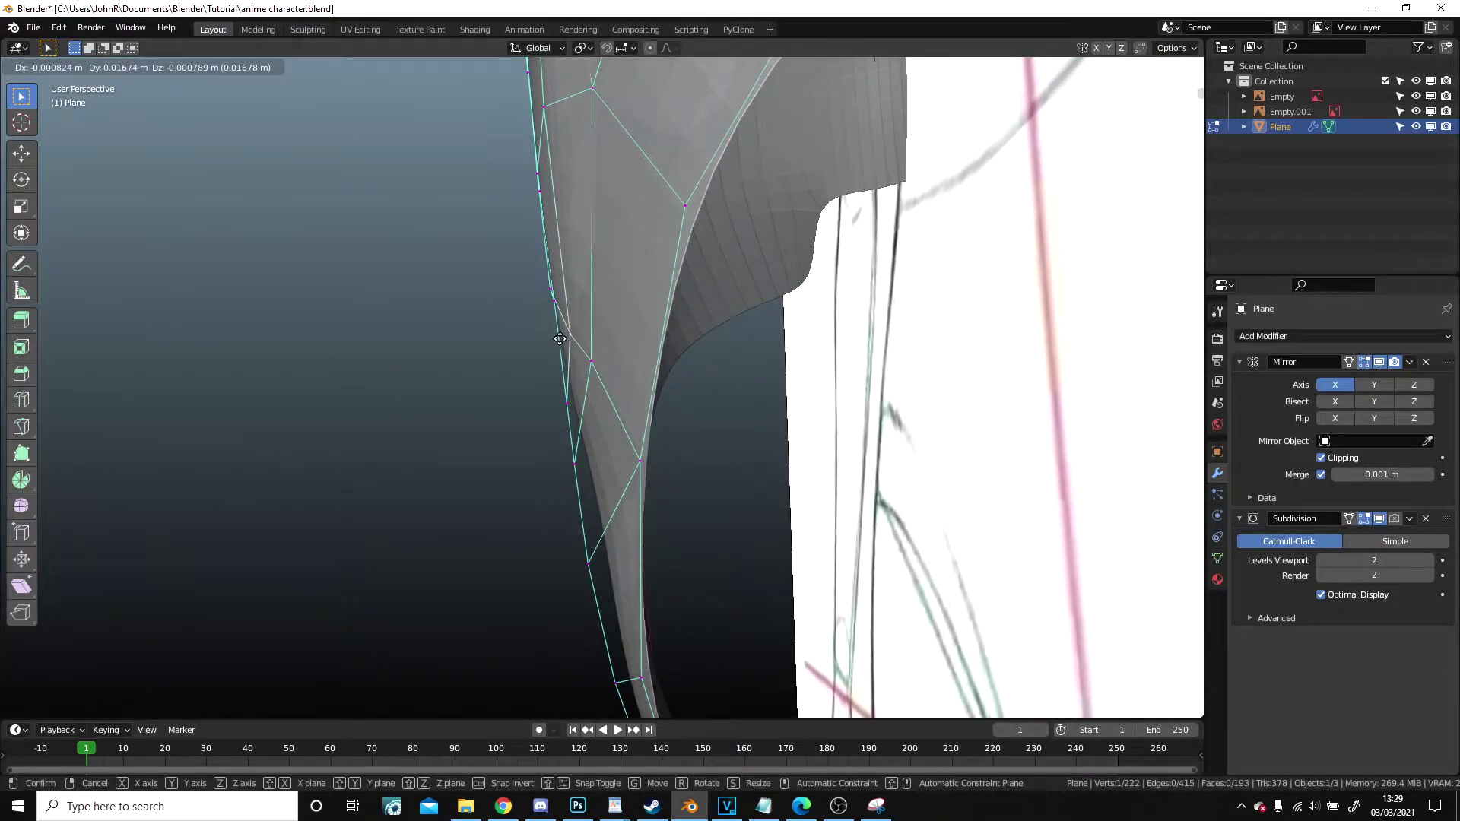
pyautogui.click(561, 339)
# - Move two more front belly vertices inward, one lower and one higher, to even out the profile
pyautogui.moveTo(564, 253); pyautogui.dragTo(582, 456, button='middle')
pyautogui.rightClick(578, 430)
pyautogui.press('g')
pyautogui.click(598, 421)
pyautogui.rightClick(580, 269)
pyautogui.press('g')
pyautogui.click(603, 266)
# - Move a belly vertex beside the centre line about 0.008 m along Y and shift the vertex above it
pyautogui.scroll(-4, 605, 266)
pyautogui.press('Tab')
pyautogui.moveTo(605, 266); pyautogui.dragTo(677, 236, button='middle')
pyautogui.keyDown('shift'); pyautogui.moveTo(677, 236); pyautogui.dragTo(493, 402, button='middle'); pyautogui.keyUp('shift')
pyautogui.press('Tab')
pyautogui.scroll(2, 652, 395)
pyautogui.press('g')
pyautogui.click(411, 275)
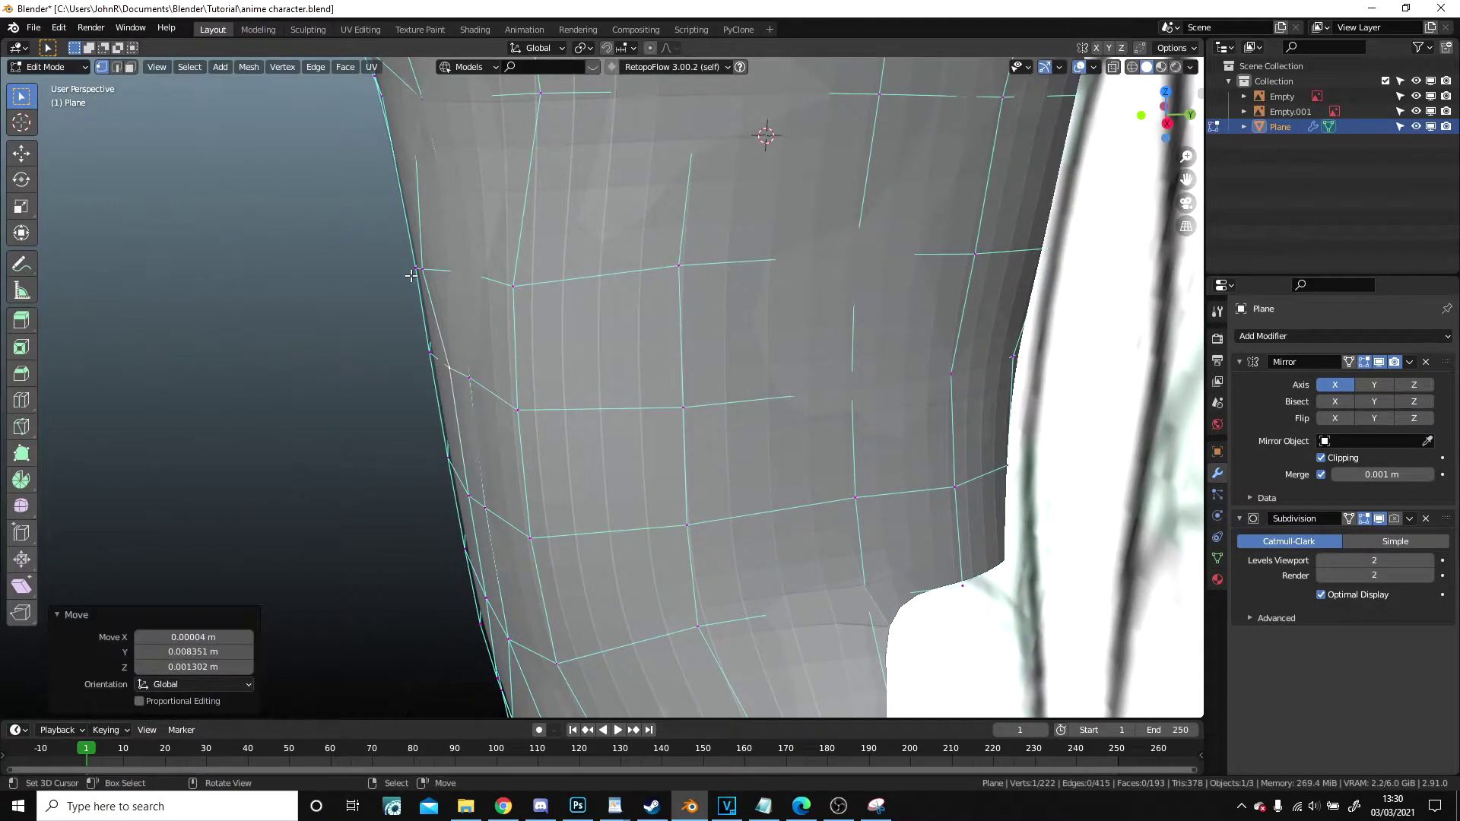
pyautogui.press('g')
pyautogui.click(446, 262)
# - Slide the front belly vertices beside the centre line outward along their horizontal edges, using a factor of 0.316 for the lowest one
pyautogui.keyDown('shift'); pyautogui.moveTo(440, 228); pyautogui.dragTo(541, 330, button='middle'); pyautogui.keyUp('shift')
pyautogui.rightClick(521, 458)
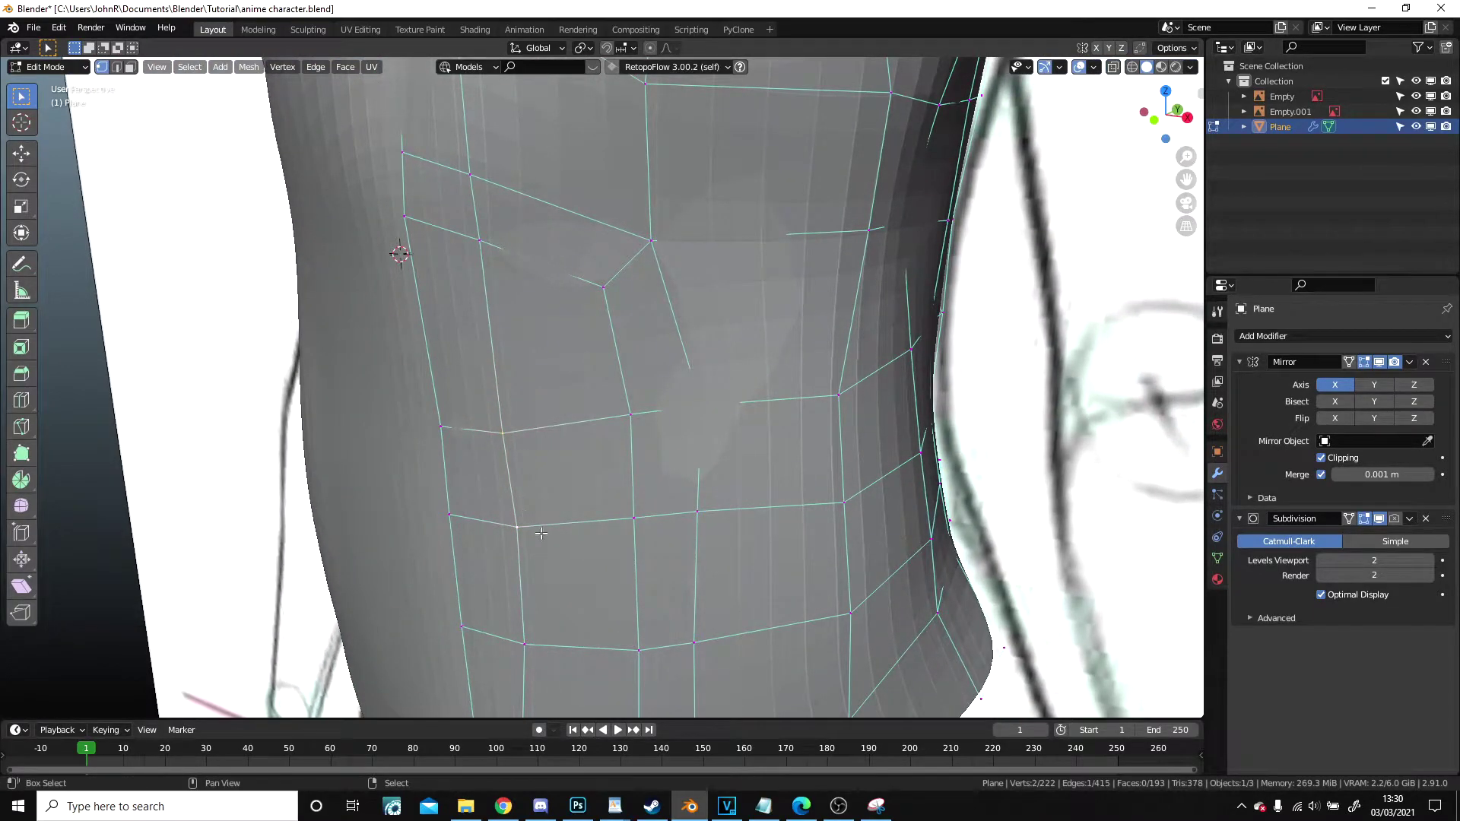
pyautogui.keyDown('shift'); pyautogui.moveTo(535, 532); pyautogui.dragTo(554, 366, button='middle'); pyautogui.keyUp('shift')
pyautogui.press('g')
pyautogui.press('g')
pyautogui.click(609, 426)
pyautogui.click(554, 493)
pyautogui.press('g')
pyautogui.press('g')
pyautogui.click(602, 506)
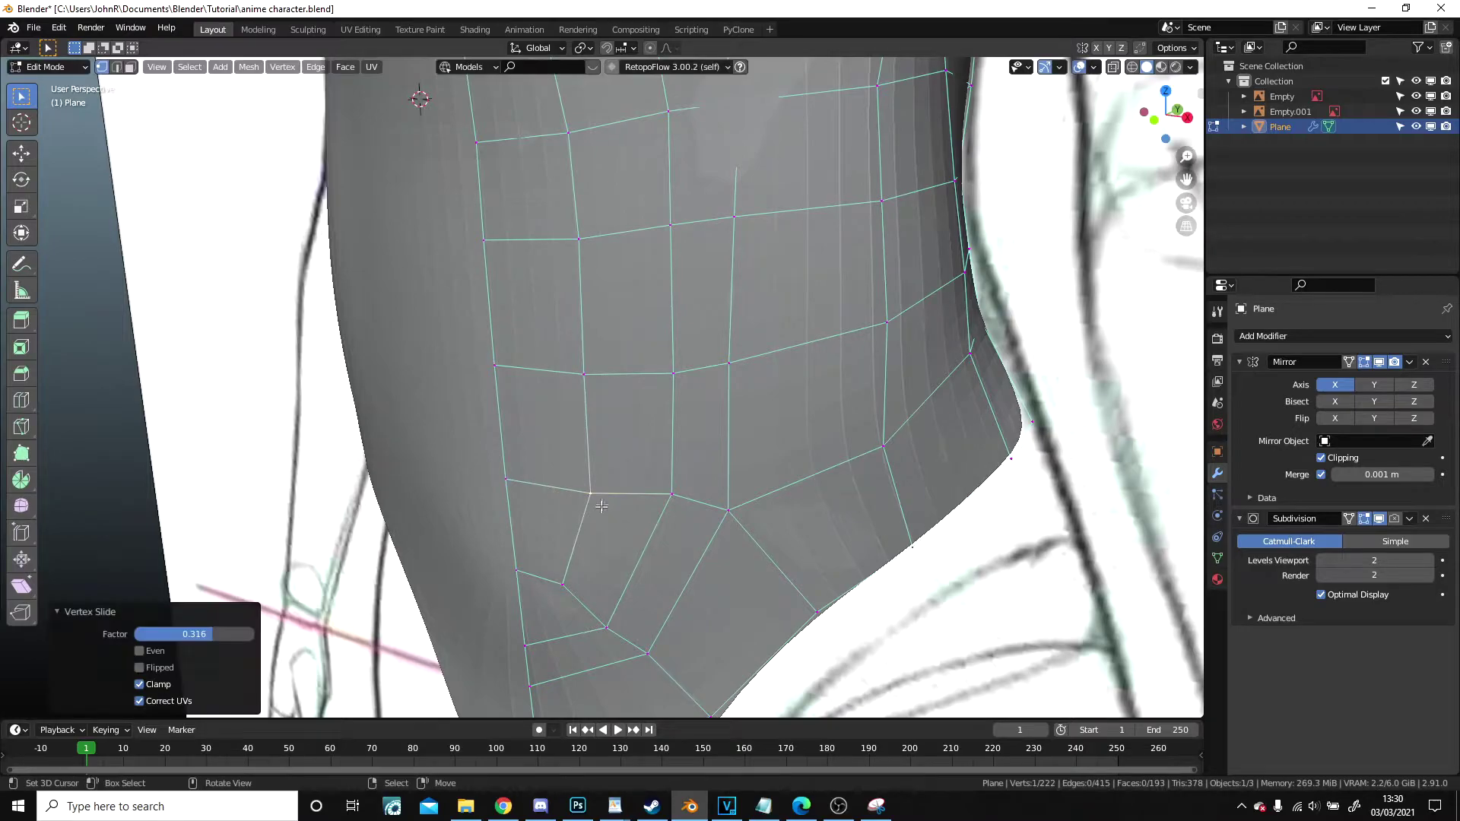
# - Select the column of three belly vertices beside the centre line, move it in a side-on view and check the smoothed torso
pyautogui.keyDown('shift'); pyautogui.click(601, 381); pyautogui.keyUp('shift')
pyautogui.keyDown('shift'); pyautogui.click(589, 278); pyautogui.keyUp('shift')
pyautogui.scroll(-3, 569, 152)
pyautogui.moveTo(571, 217); pyautogui.dragTo(692, 272, button='middle')
pyautogui.press('g')
pyautogui.click(464, 233)
pyautogui.scroll(-4, 466, 232)
pyautogui.press('Tab')
pyautogui.scroll(1, 612, 333)
pyautogui.scroll(1, 612, 330)
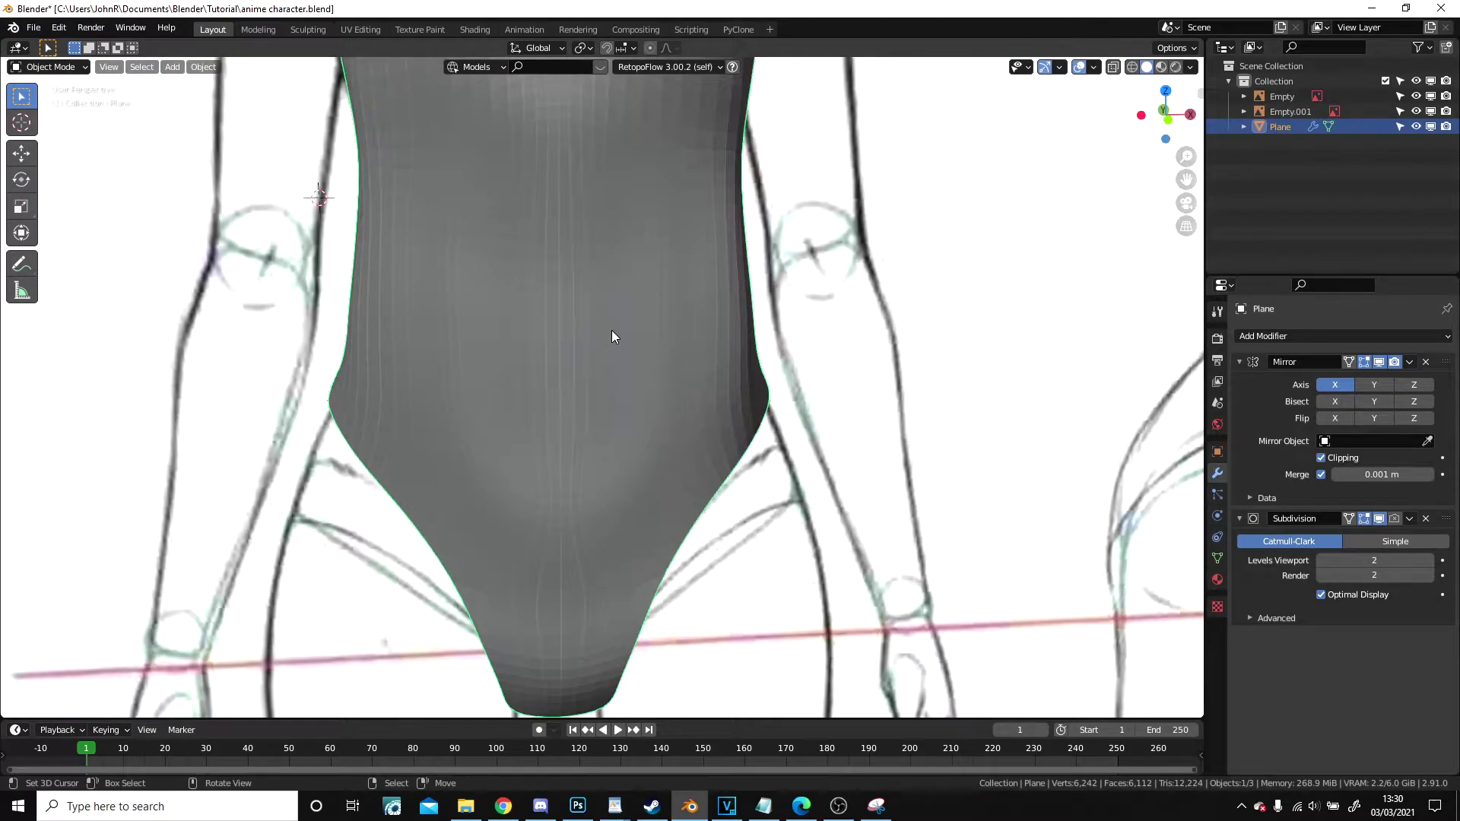
# - Select the four centre-line belly vertices and move them about 0.01 m along Y
pyautogui.press('Tab')
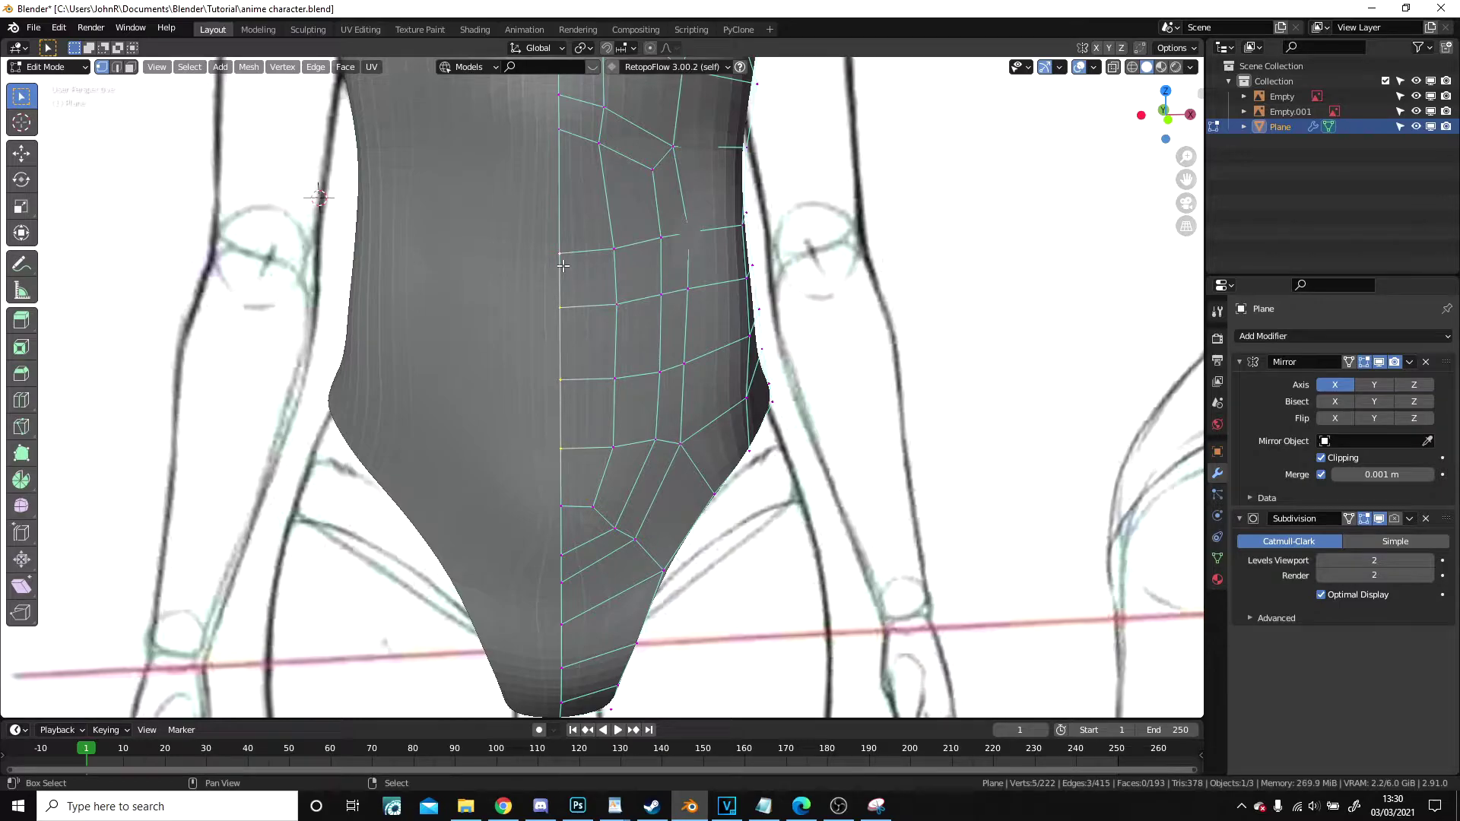
pyautogui.moveTo(563, 266); pyautogui.dragTo(487, 277, button='middle')
pyautogui.hotkey('shift', 'z')
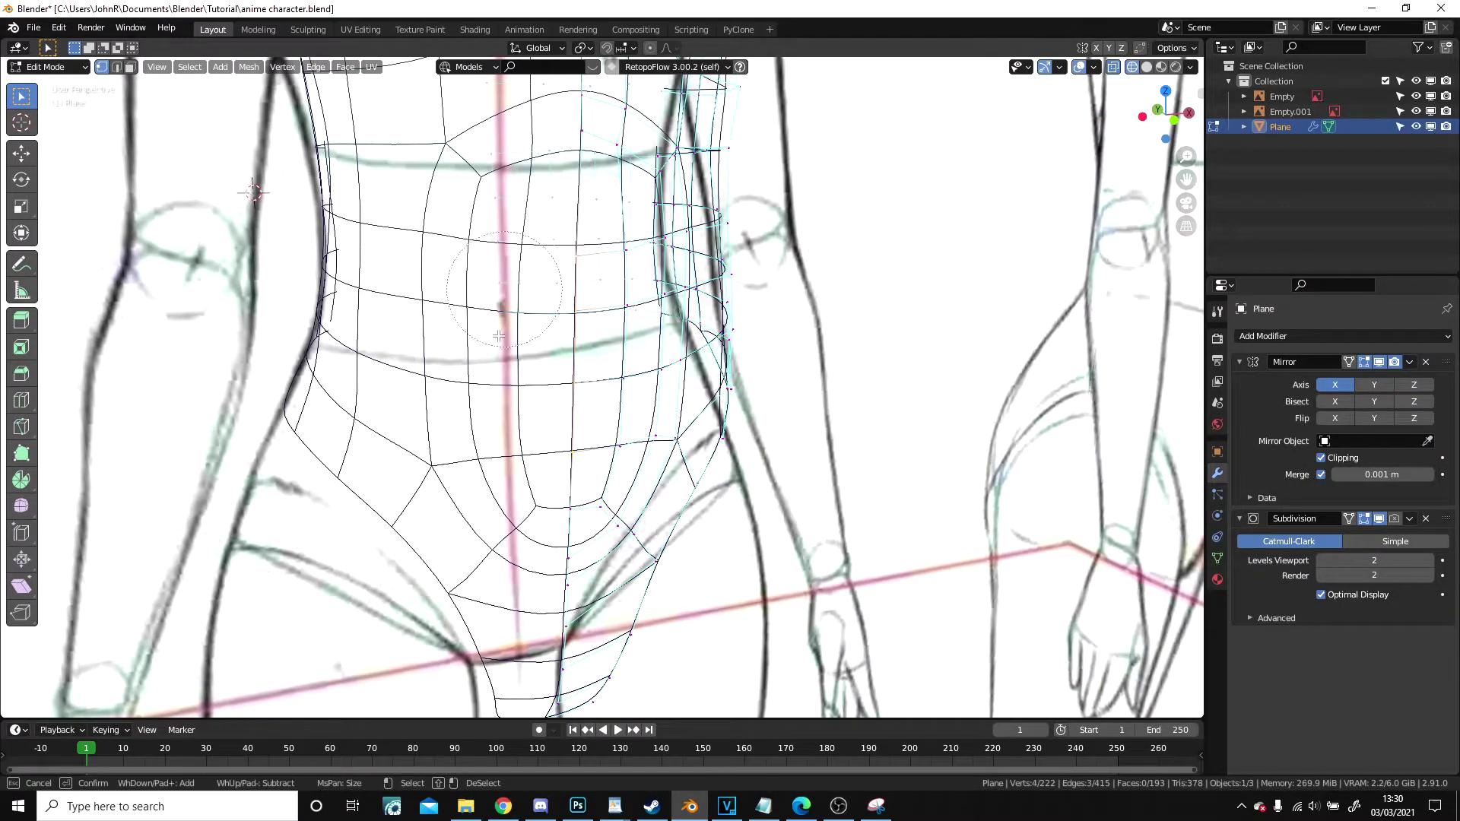
pyautogui.scroll(-2, 489, 452)
pyautogui.hotkey('shift', 'z')
pyautogui.scroll(4, 737, 432)
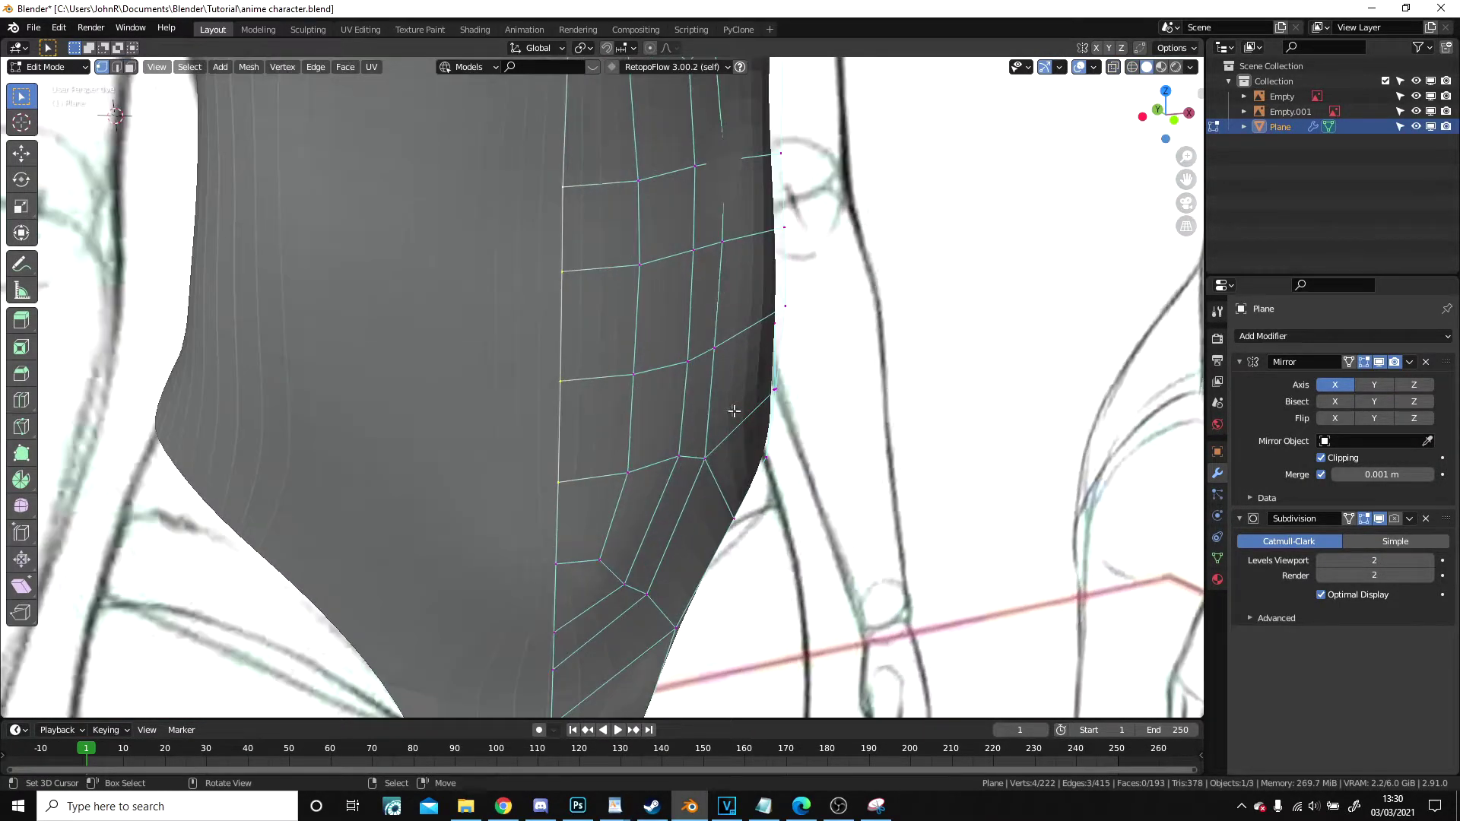
pyautogui.moveTo(736, 414); pyautogui.dragTo(596, 389, button='middle')
pyautogui.press('g')
pyautogui.press('y')
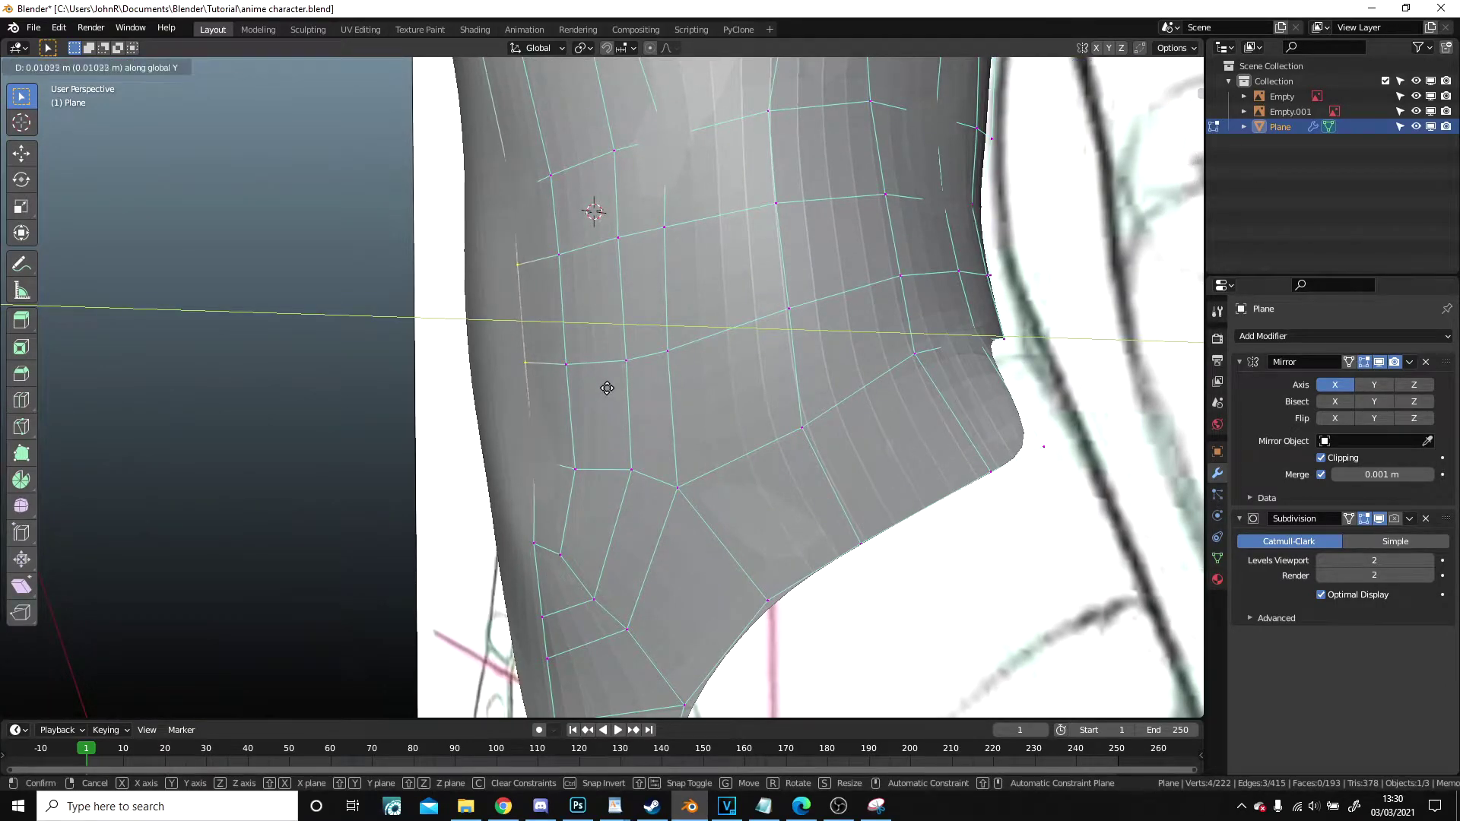
pyautogui.click(608, 389)
# - Examine the smoothed torso against the front reference in wireframe, and return to solid shading
pyautogui.press('Tab')
pyautogui.scroll(-6, 609, 392)
pyautogui.moveTo(609, 394)
pyautogui.mouseDown(button='middle')
pyautogui.moveTo(715, 399)
pyautogui.moveTo(763, 419)
pyautogui.moveTo(709, 390)
pyautogui.mouseUp(button='middle')
pyautogui.press('z')
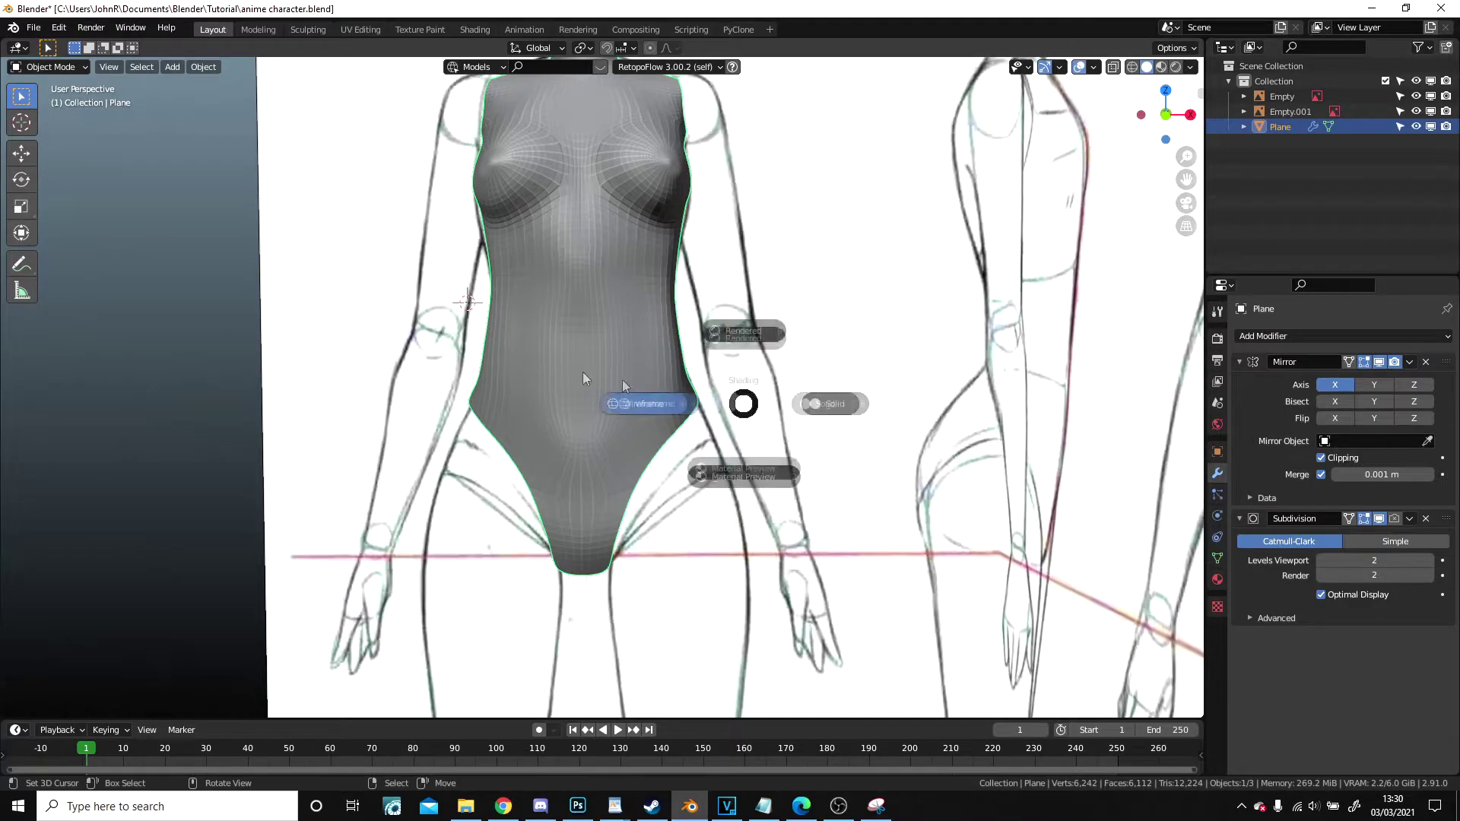
pyautogui.click(583, 373)
pyautogui.scroll(3, 582, 372)
pyautogui.press('z')
pyautogui.click(719, 340)
# - Slide the lower belly's centre-line vertex upward along its edge to space out the rows above the crotch
pyautogui.press('Tab')
pyautogui.scroll(4, 677, 409)
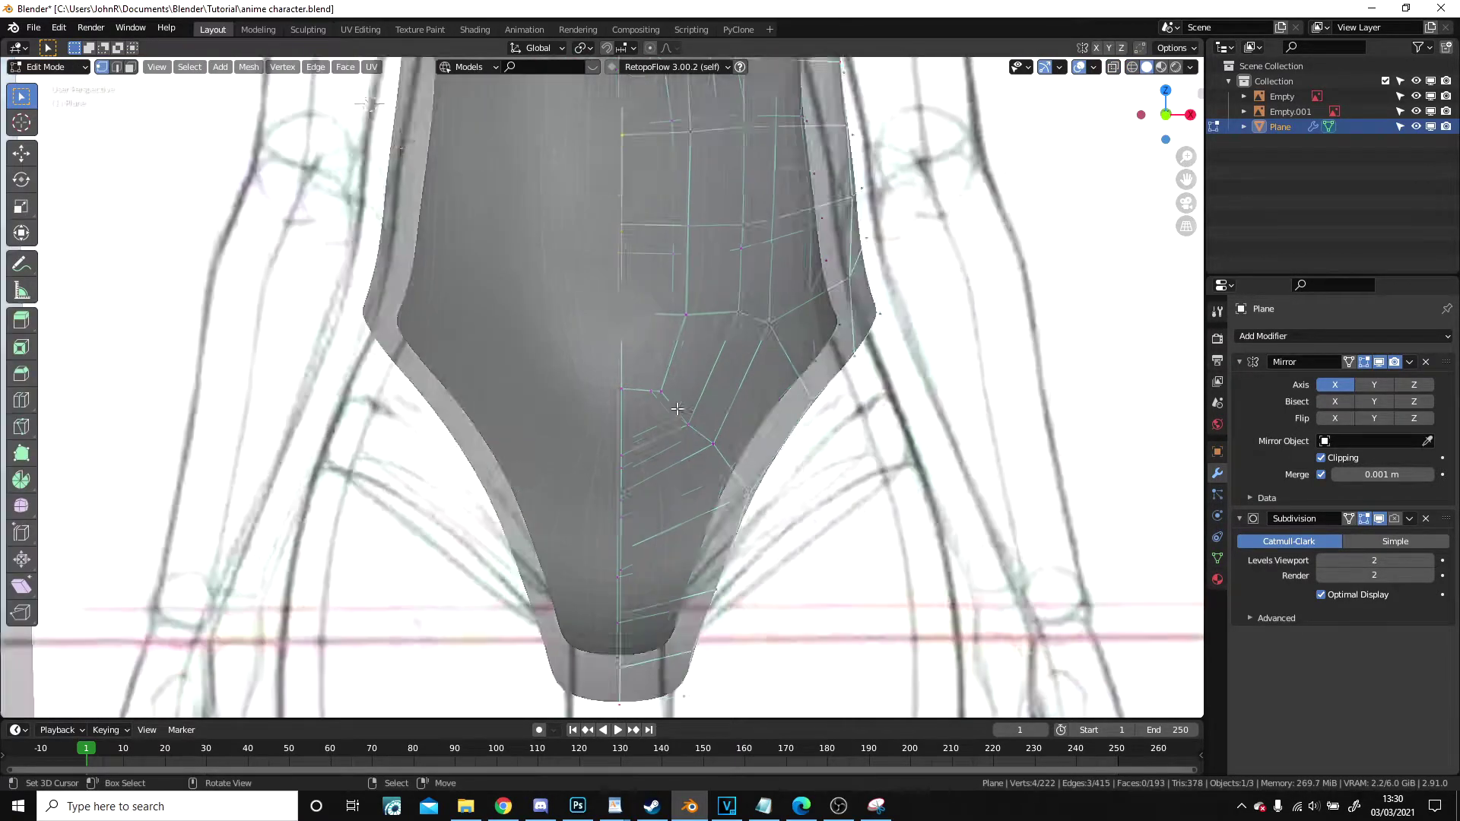
pyautogui.scroll(2, 677, 409)
pyautogui.moveTo(753, 464); pyautogui.dragTo(772, 482)
pyautogui.click(629, 485)
pyautogui.press('g')
pyautogui.click(642, 445)
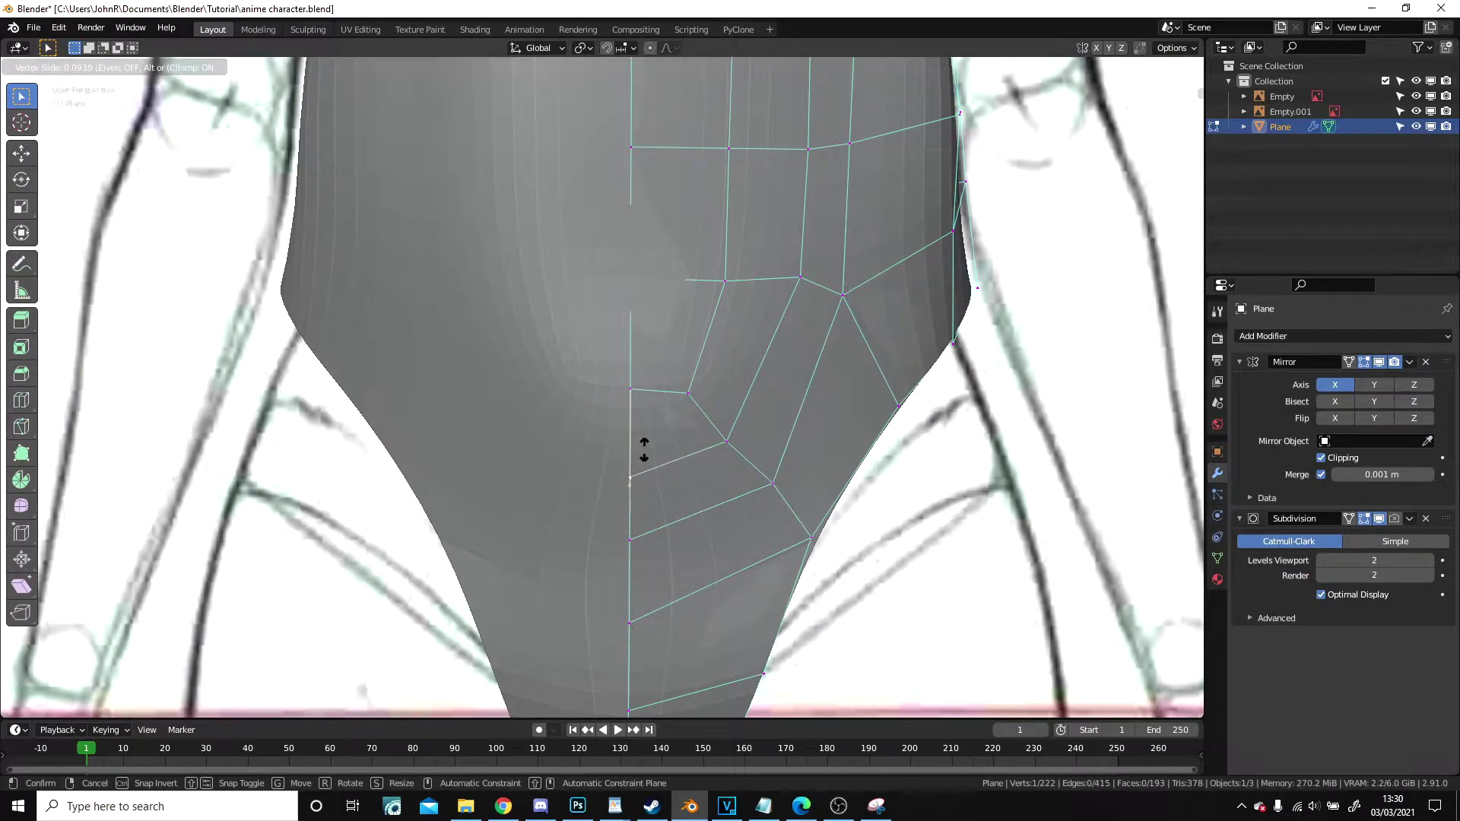
# - Slide the neighbouring lower belly vertex along its edge, and slide the adjacent centre-line vertex by a factor of 0.137
pyautogui.click(690, 393)
pyautogui.hotkey('shift', 'v')
pyautogui.click(709, 363)
pyautogui.click(652, 386)
pyautogui.press('g')
pyautogui.press('g')
pyautogui.click(649, 370)
# - In a wireframe side view, nudge the lower belly's centre-line vertices one by one to smooth the front profile
pyautogui.moveTo(653, 370)
pyautogui.mouseDown(button='middle')
pyautogui.moveTo(796, 381)
pyautogui.moveTo(572, 340)
pyautogui.moveTo(385, 349)
pyautogui.moveTo(415, 365)
pyautogui.mouseUp(button='middle')
pyautogui.press('z')
pyautogui.click(502, 348)
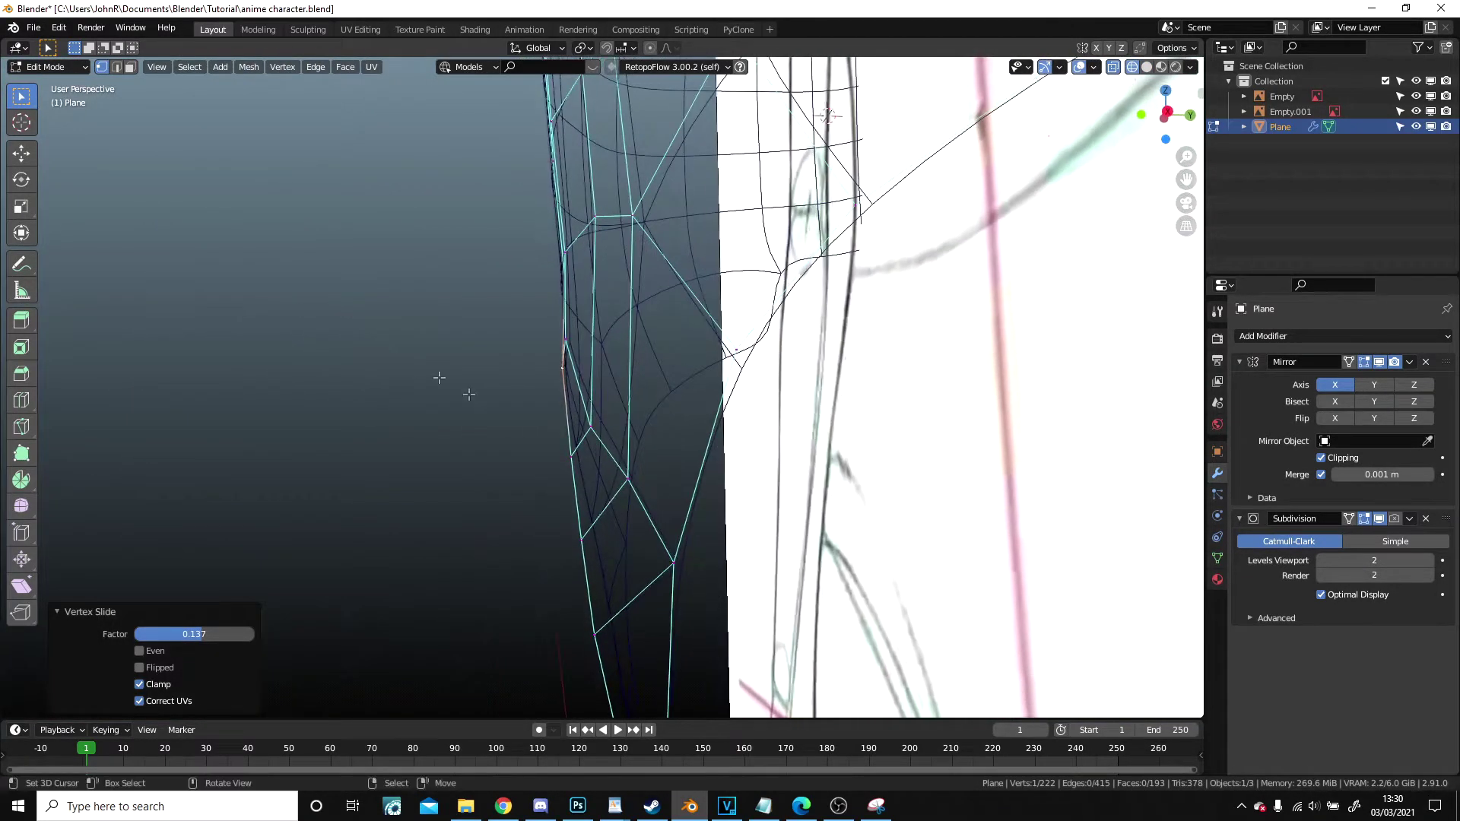
pyautogui.click(561, 448)
pyautogui.rightClick(558, 371)
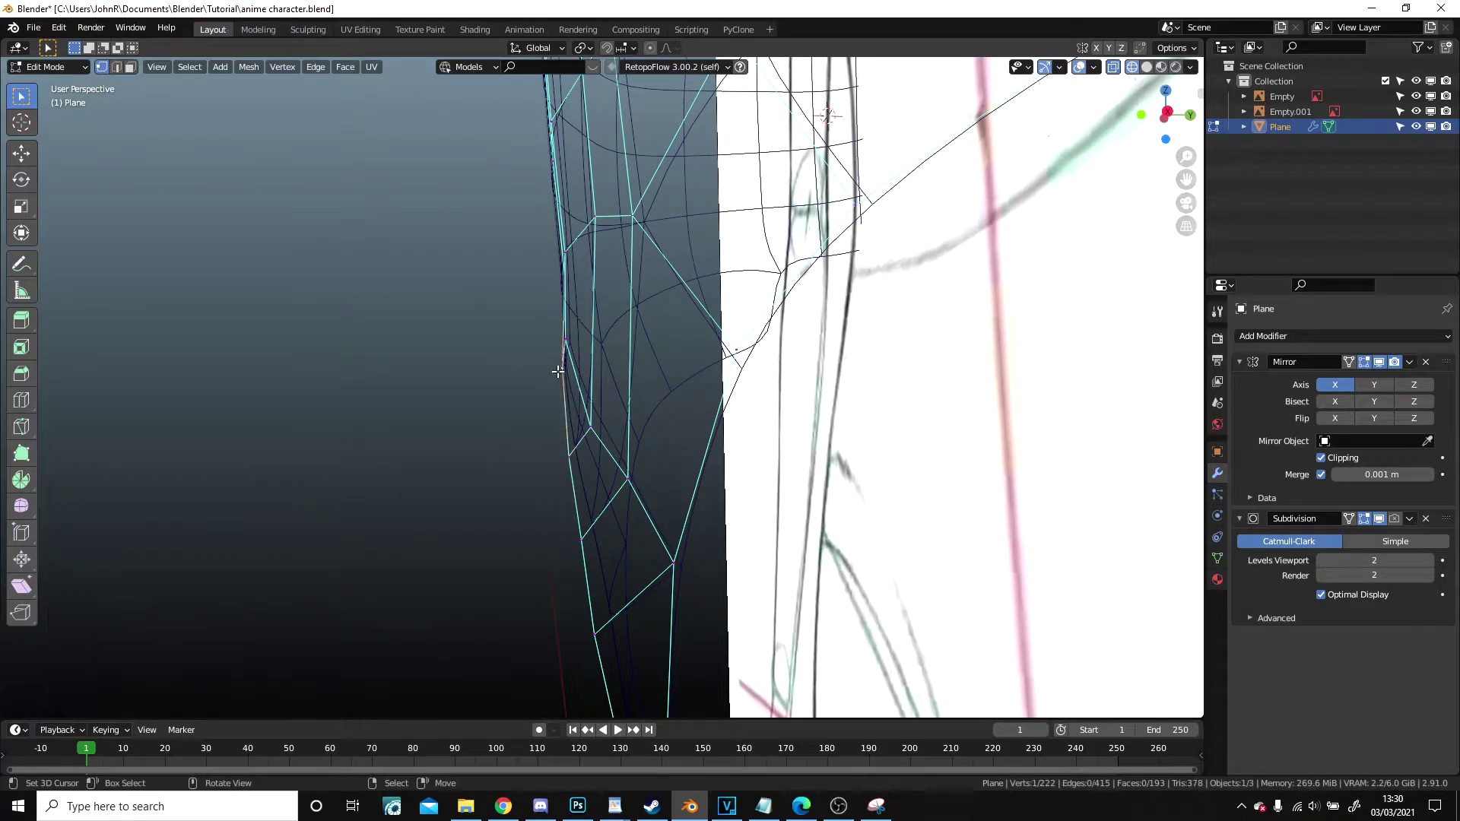
pyautogui.press('g')
pyautogui.click(582, 524)
pyautogui.rightClick(584, 610)
pyautogui.press('g')
pyautogui.click(601, 613)
pyautogui.rightClick(603, 549)
pyautogui.press('g')
pyautogui.click(595, 551)
# - Adjust the next centre-line vertex down, and move the three centre-line vertices near the crotch about 0.004 m along Y
pyautogui.rightClick(615, 626)
pyautogui.keyDown('shift'); pyautogui.moveTo(617, 626); pyautogui.dragTo(592, 502, button='middle'); pyautogui.keyUp('shift')
pyautogui.press('g')
pyautogui.click(596, 497)
pyautogui.keyDown('shift'); pyautogui.moveTo(638, 649); pyautogui.dragTo(586, 454, button='middle'); pyautogui.keyUp('shift')
pyautogui.scroll(-2, 587, 455)
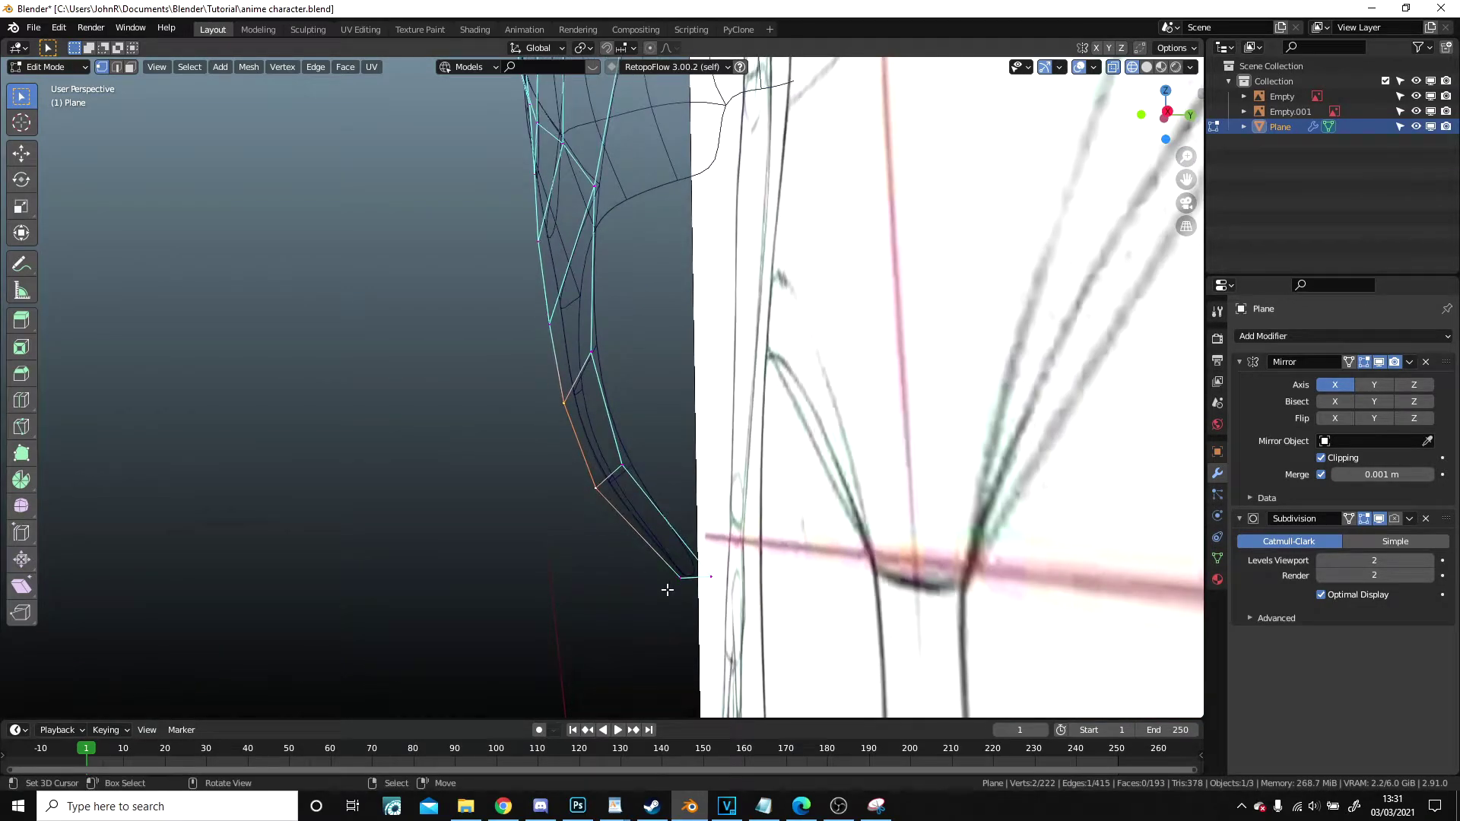
pyautogui.press('g')
pyautogui.click(684, 583)
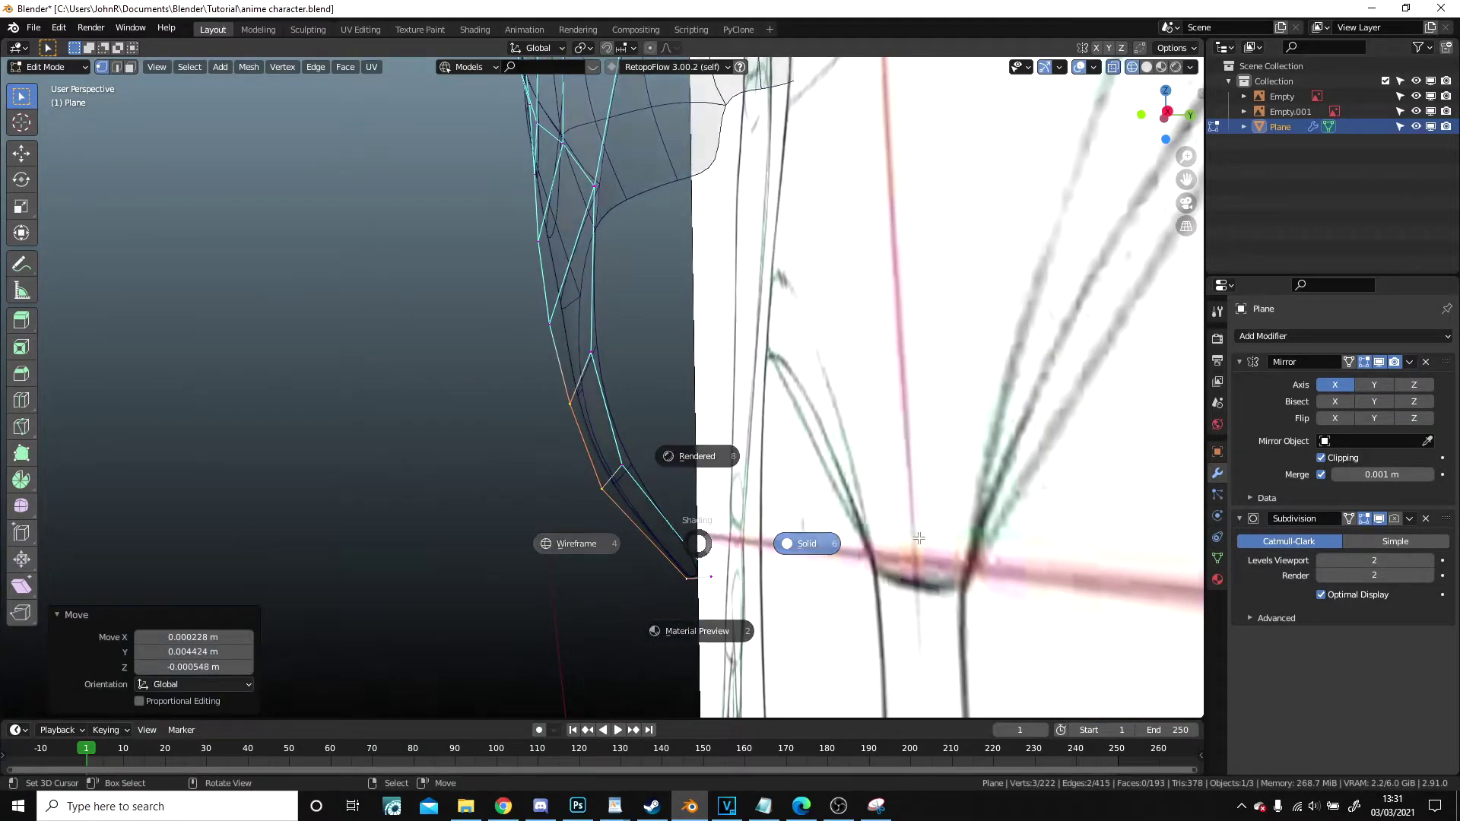
# - Examine the lower torso's smoothed surface in solid shading and Object Mode, and return to Edit Mode
pyautogui.click(919, 544)
pyautogui.moveTo(685, 502); pyautogui.dragTo(852, 457, button='middle')
pyautogui.press('Tab')
pyautogui.scroll(-5, 662, 322)
pyautogui.scroll(4, 642, 463)
pyautogui.moveTo(661, 322)
pyautogui.keyDown('shift'); pyautogui.mouseDown(button='middle')
pyautogui.moveTo(642, 462)
pyautogui.moveTo(668, 419)
pyautogui.mouseUp(button='middle'); pyautogui.keyUp('shift')
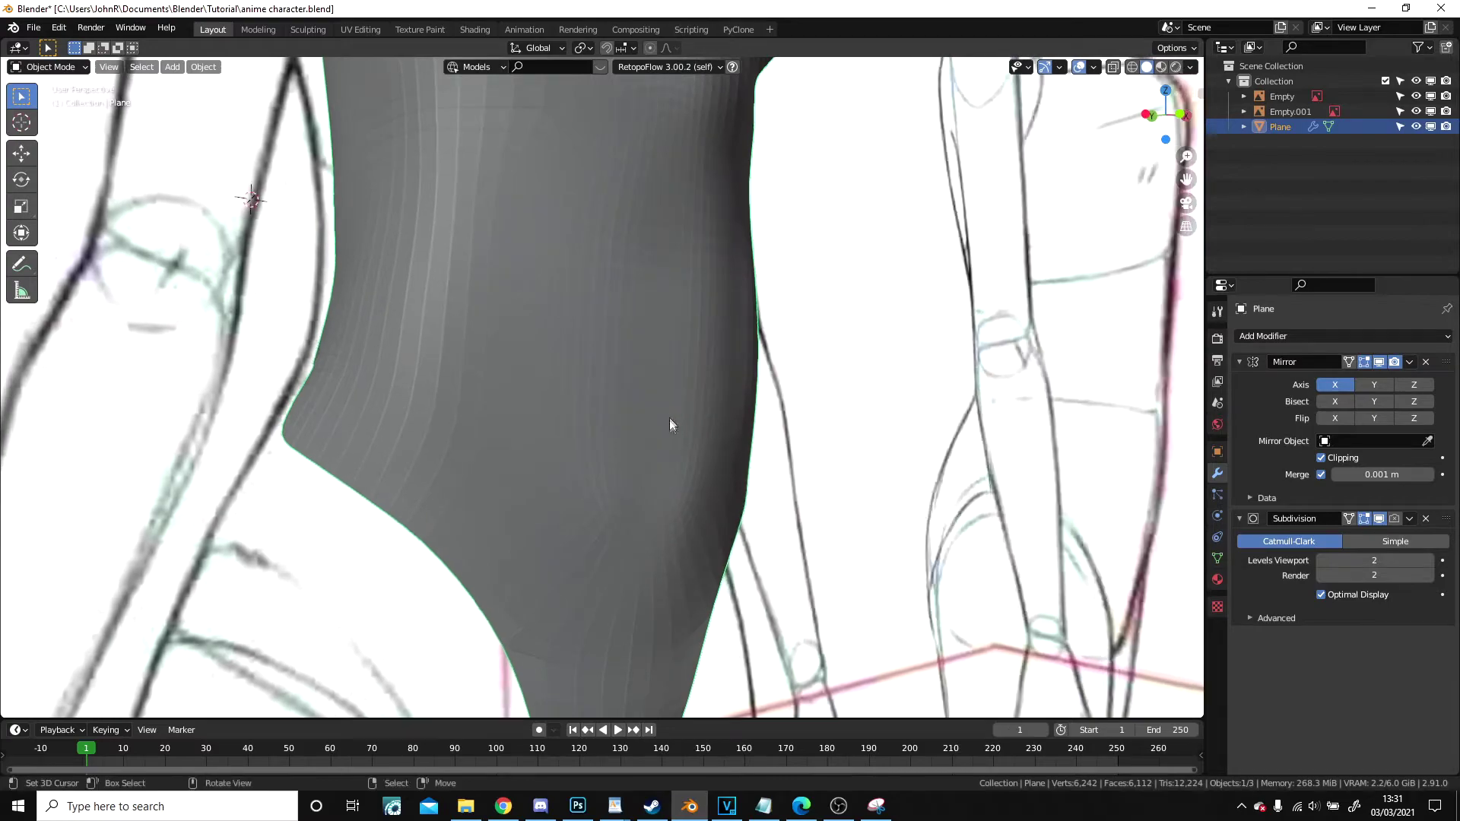
pyautogui.press('Tab')
pyautogui.keyDown('shift'); pyautogui.moveTo(650, 515); pyautogui.dragTo(591, 413, button='middle'); pyautogui.keyUp('shift')
pyautogui.scroll(2, 592, 413)
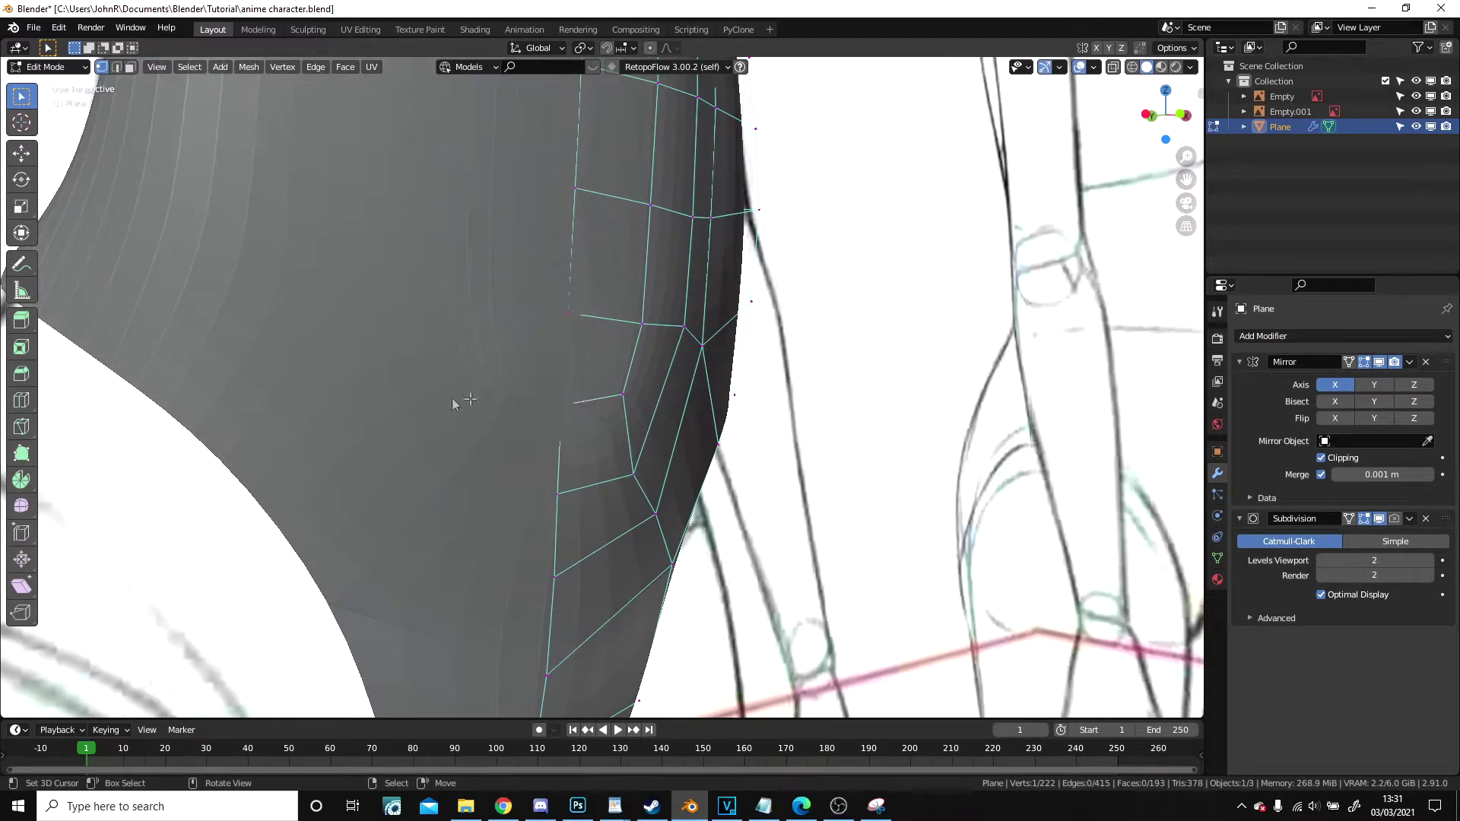
# - Select the lower belly faces beside the centre line and raise them about 0.042 m along Z with smooth proportional editing, size 0.19
pyautogui.press('KP_1')
pyautogui.press('z')
pyautogui.click(407, 411)
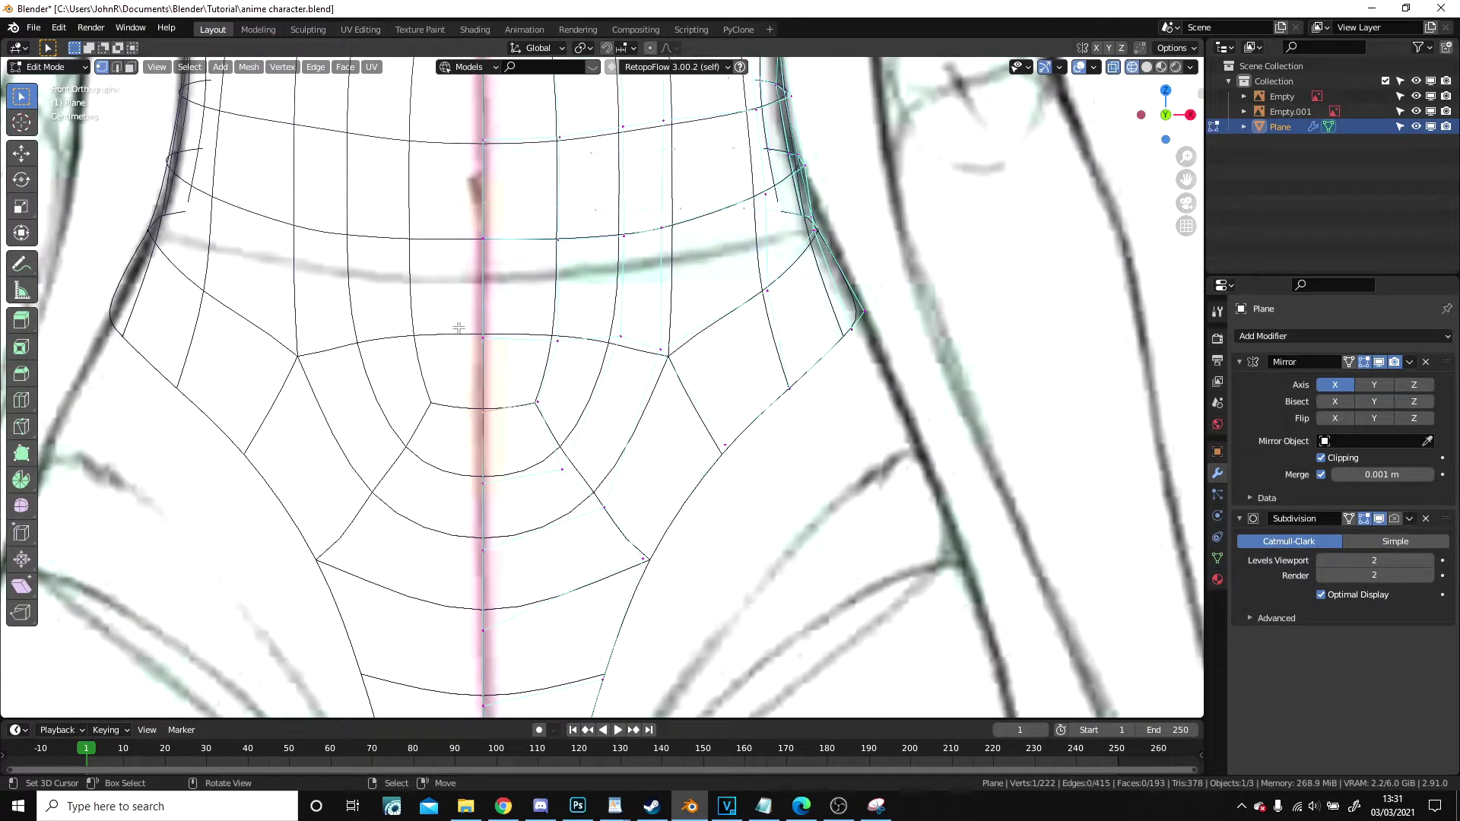
pyautogui.scroll(-4, 537, 388)
pyautogui.scroll(2, 581, 407)
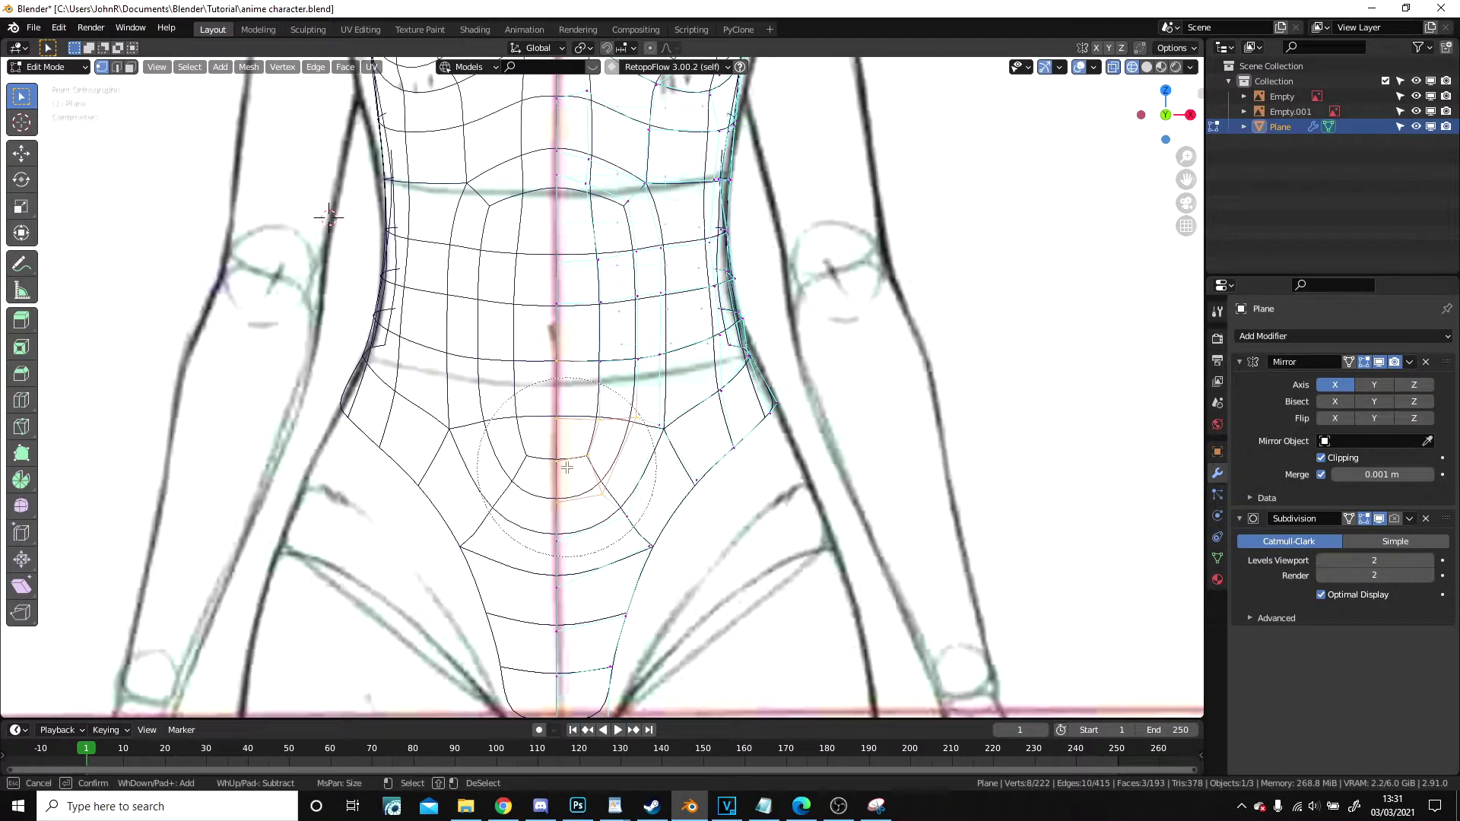
pyautogui.press('z')
pyautogui.click(916, 523)
pyautogui.press('g')
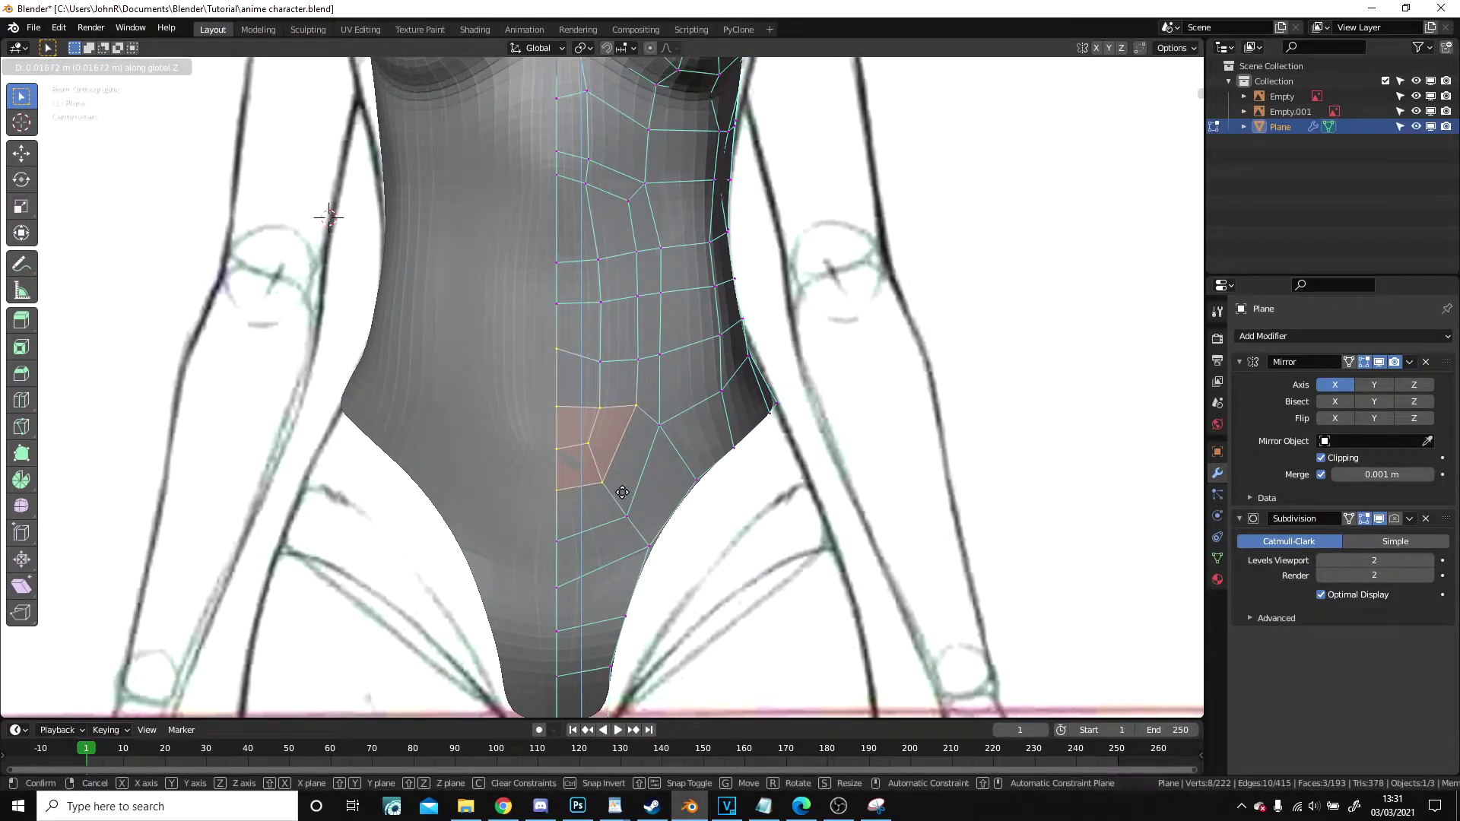
pyautogui.press('Escape')
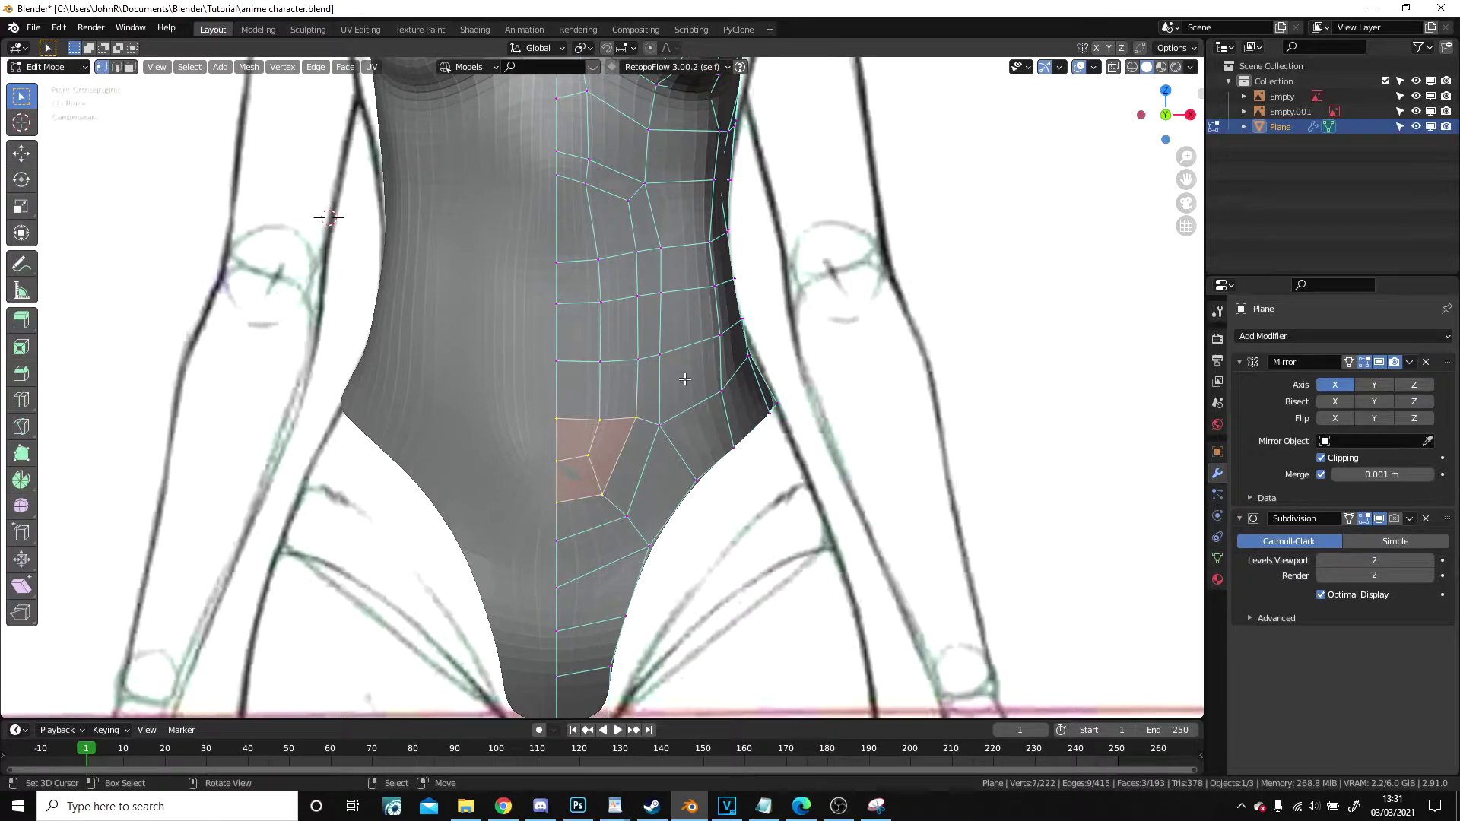
pyautogui.press('g')
pyautogui.press('z')
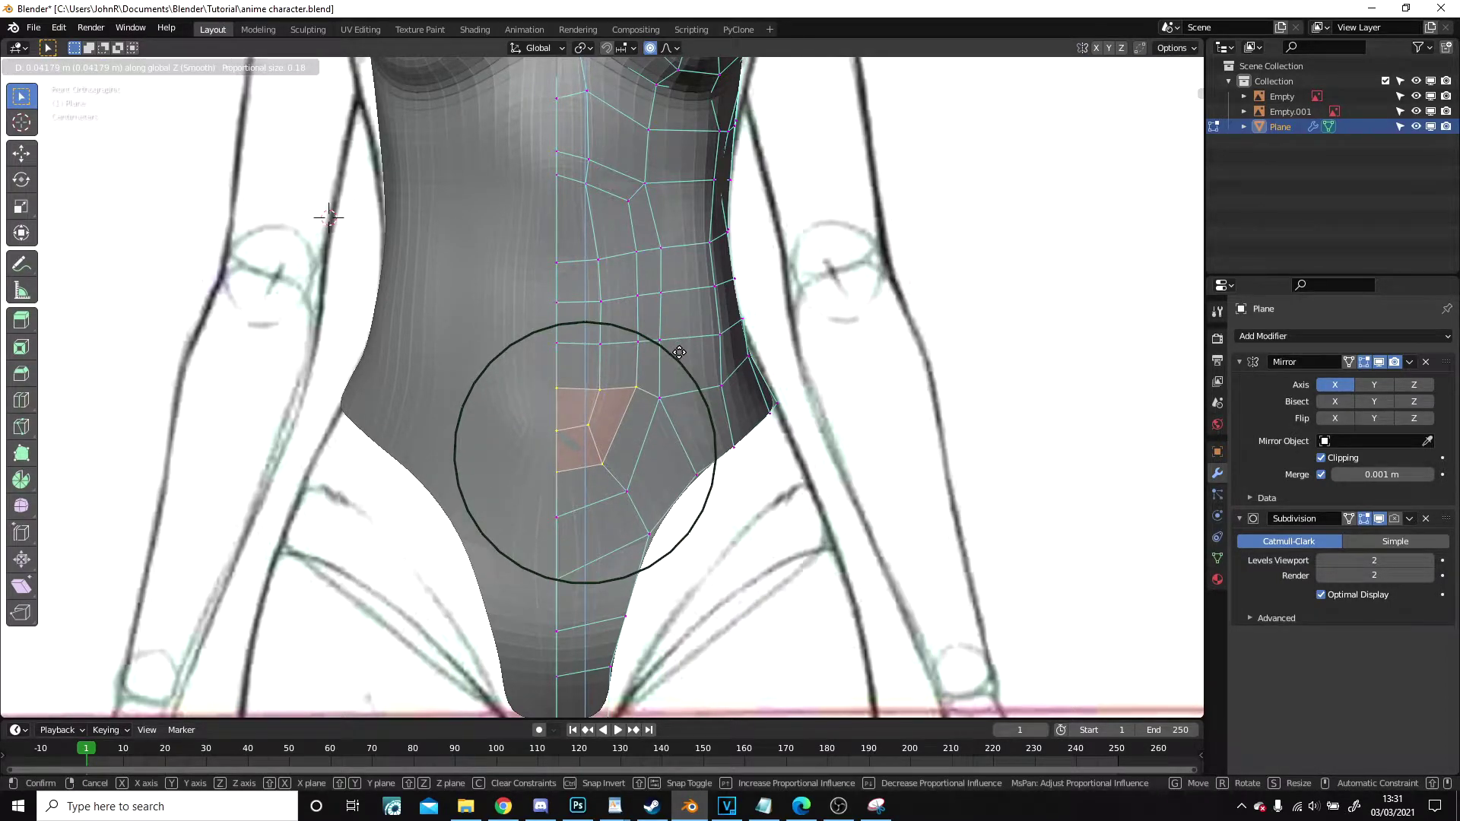
pyautogui.click(679, 352)
# - Examine the reshaped belly, hips and open back of the torso from several angles in Object Mode
pyautogui.scroll(-3, 645, 384)
pyautogui.keyDown('shift'); pyautogui.moveTo(645, 460); pyautogui.dragTo(650, 346, button='middle'); pyautogui.keyUp('shift')
pyautogui.press('Tab')
pyautogui.scroll(-5, 675, 415)
pyautogui.scroll(5, 646, 343)
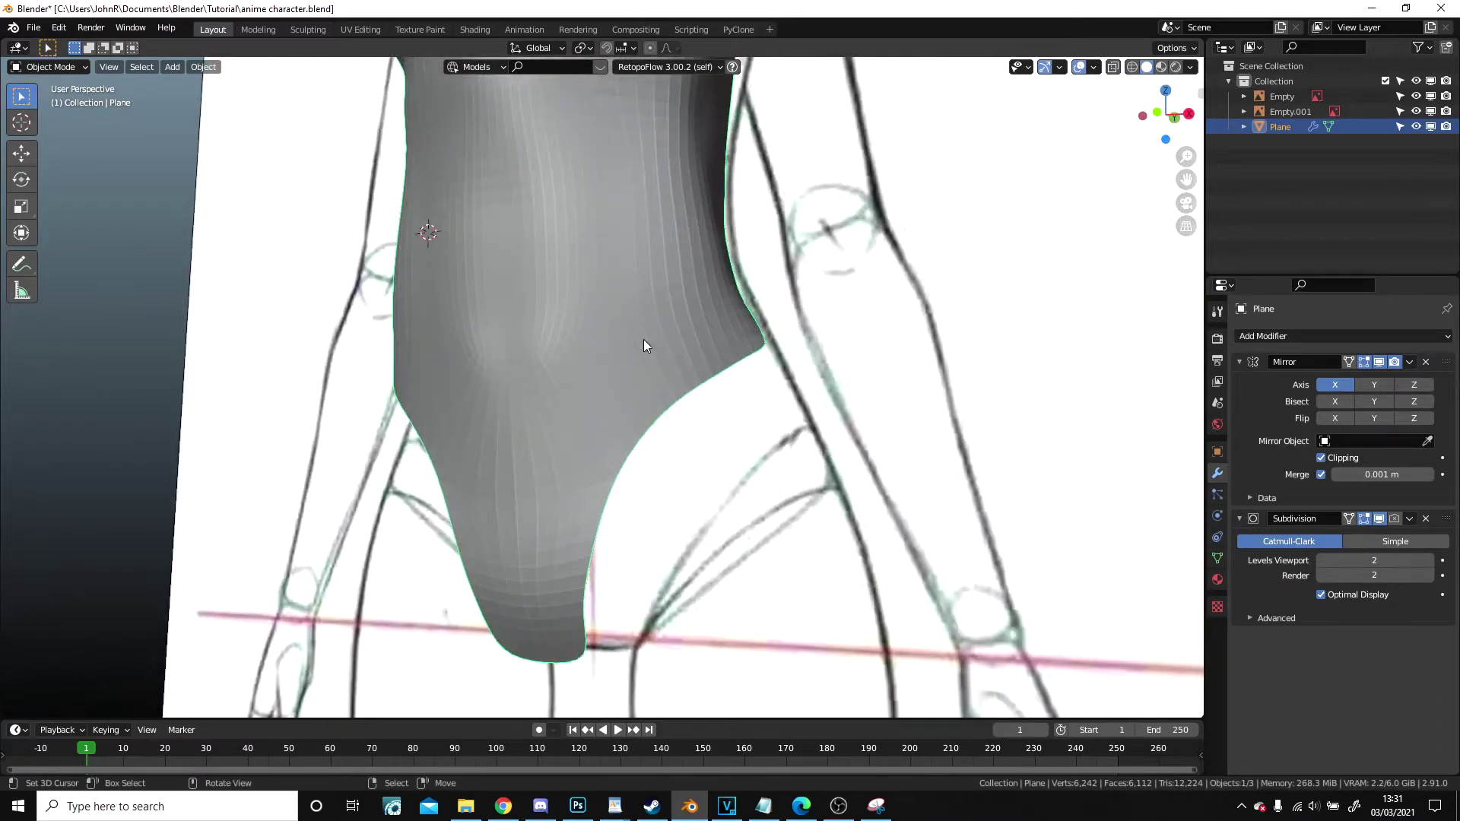
pyautogui.press('Tab')
pyautogui.press('Tab')
pyautogui.hotkey('ctrl', 'z')
pyautogui.hotkey('ctrl', 'z')
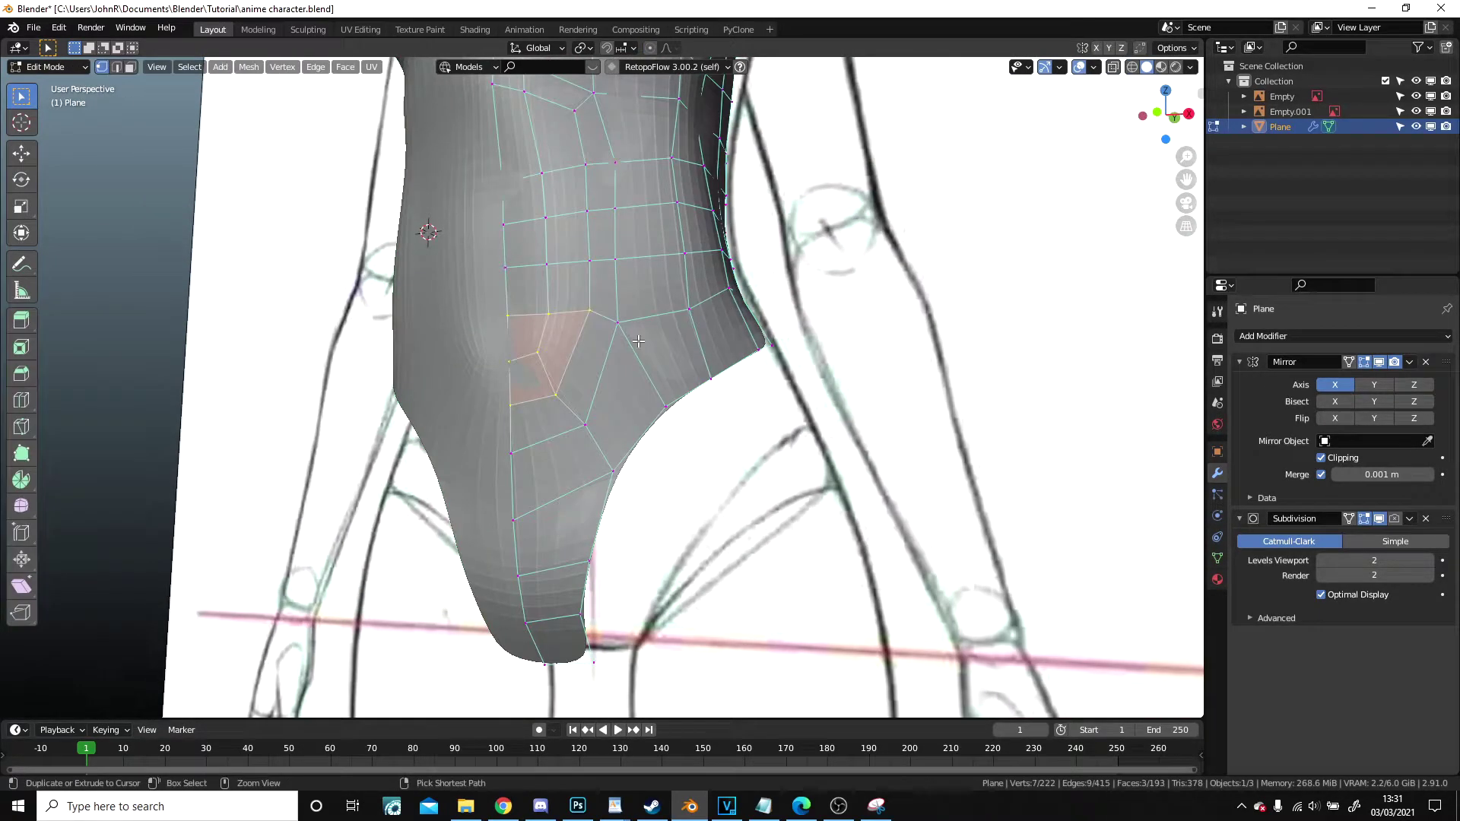
pyautogui.keyDown('shift'); pyautogui.moveTo(574, 380); pyautogui.dragTo(387, 365, button='middle'); pyautogui.keyUp('shift')
pyautogui.scroll(2, 514, 356)
pyautogui.press('Tab')
pyautogui.moveTo(508, 380)
pyautogui.mouseDown(button='middle')
pyautogui.moveTo(642, 410)
pyautogui.moveTo(706, 367)
pyautogui.moveTo(375, 398)
pyautogui.moveTo(688, 368)
pyautogui.moveTo(569, 396)
pyautogui.mouseUp(button='middle')
pyautogui.scroll(-5, 670, 411)
pyautogui.scroll(-1, 692, 380)
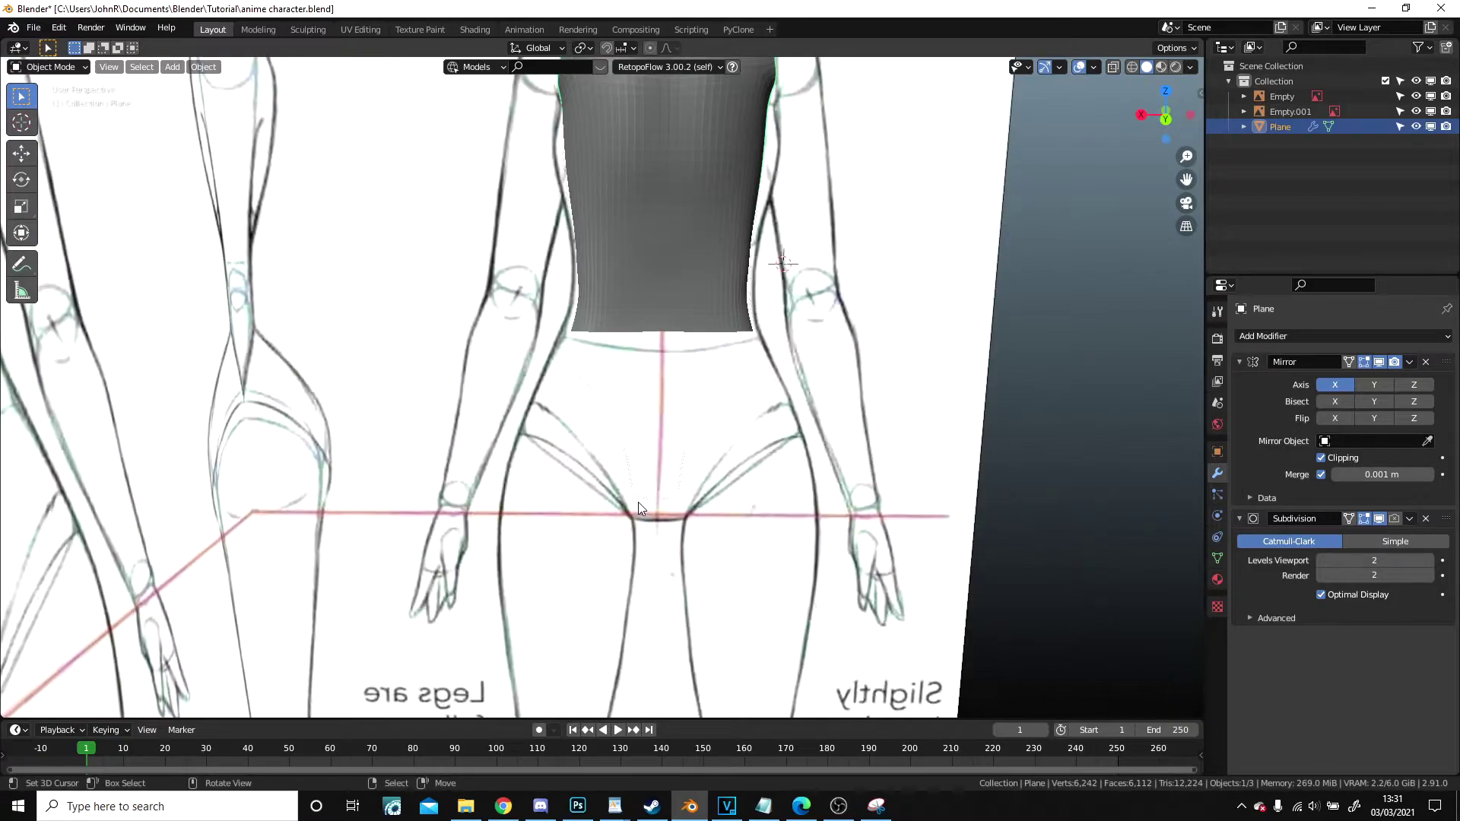
# - Hide the front reference image and return to editing the torso mesh
pyautogui.rightClick(637, 501)
pyautogui.press('h')
pyautogui.rightClick(664, 265)
pyautogui.press('Tab')
# - Extrude the hip's rear lower vertex backward, fill a face between it and the waist edge, and adjust its position
pyautogui.moveTo(660, 272); pyautogui.dragTo(708, 280, button='middle')
pyautogui.scroll(2, 728, 293)
pyautogui.scroll(2, 727, 293)
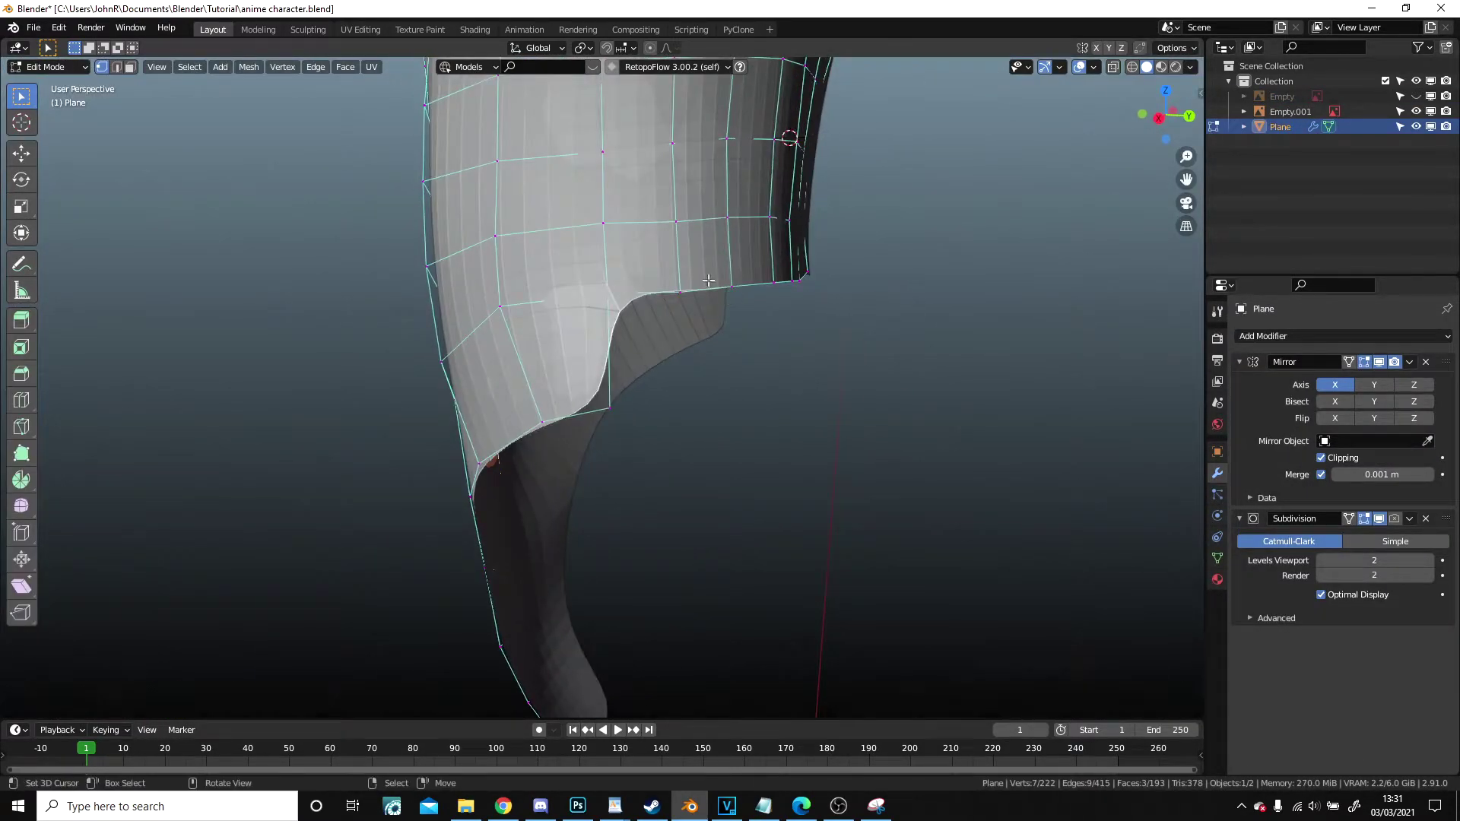
pyautogui.moveTo(602, 409); pyautogui.dragTo(679, 339, button='middle')
pyautogui.press('e')
pyautogui.click(776, 362)
pyautogui.moveTo(770, 369); pyautogui.dragTo(742, 480, button='middle')
pyautogui.keyDown('shift'); pyautogui.rightClick(617, 359); pyautogui.keyUp('shift')
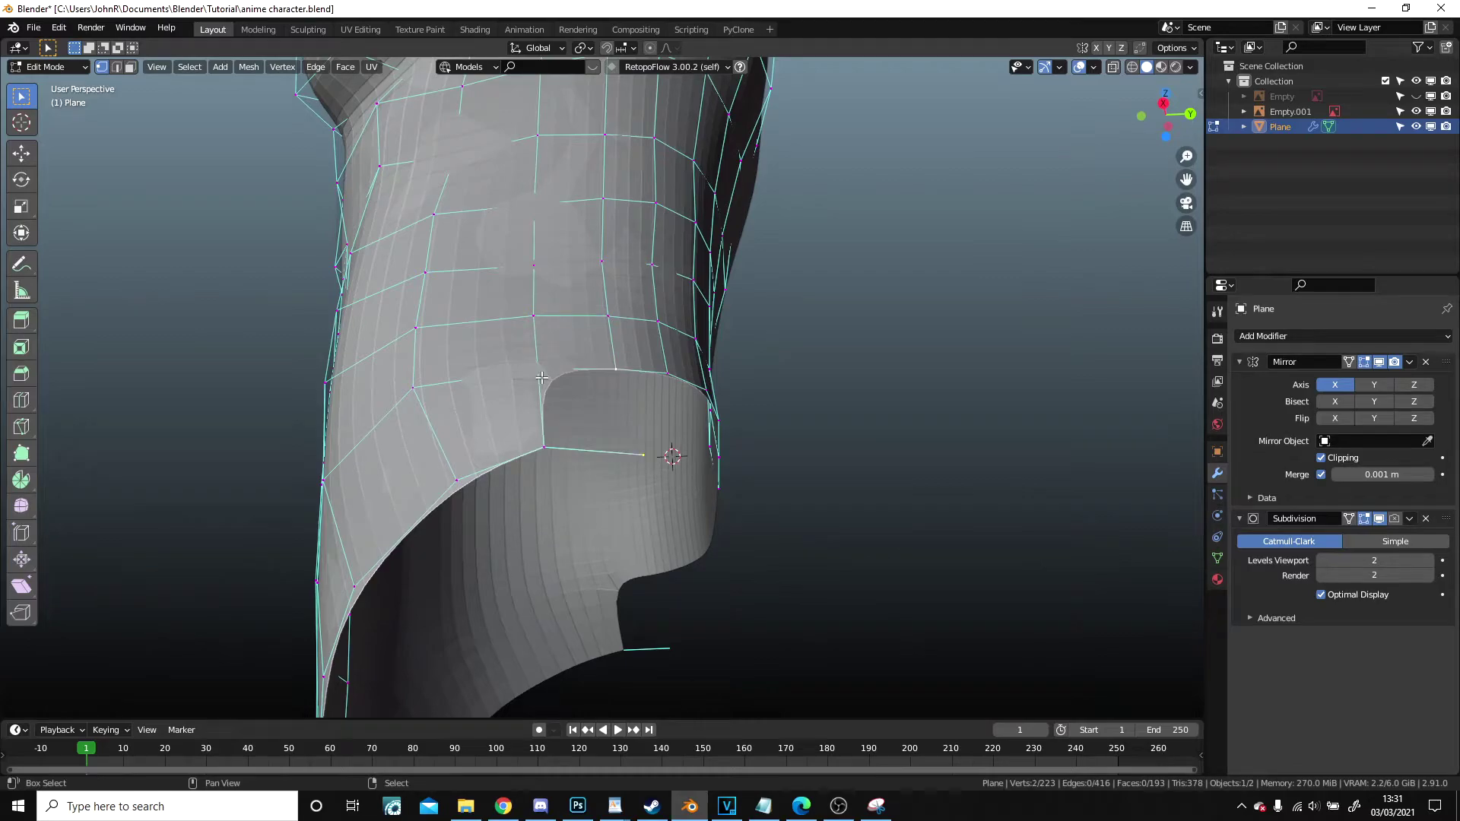
pyautogui.press('f')
pyautogui.press('g')
pyautogui.click(639, 452)
# - Extrude the hip strip's end vertex further back and fill a second face up to the waist edge
pyautogui.moveTo(639, 452); pyautogui.dragTo(815, 503, button='middle')
pyautogui.press('e')
pyautogui.click(783, 334)
pyautogui.keyDown('shift'); pyautogui.rightClick(662, 376); pyautogui.keyUp('shift')
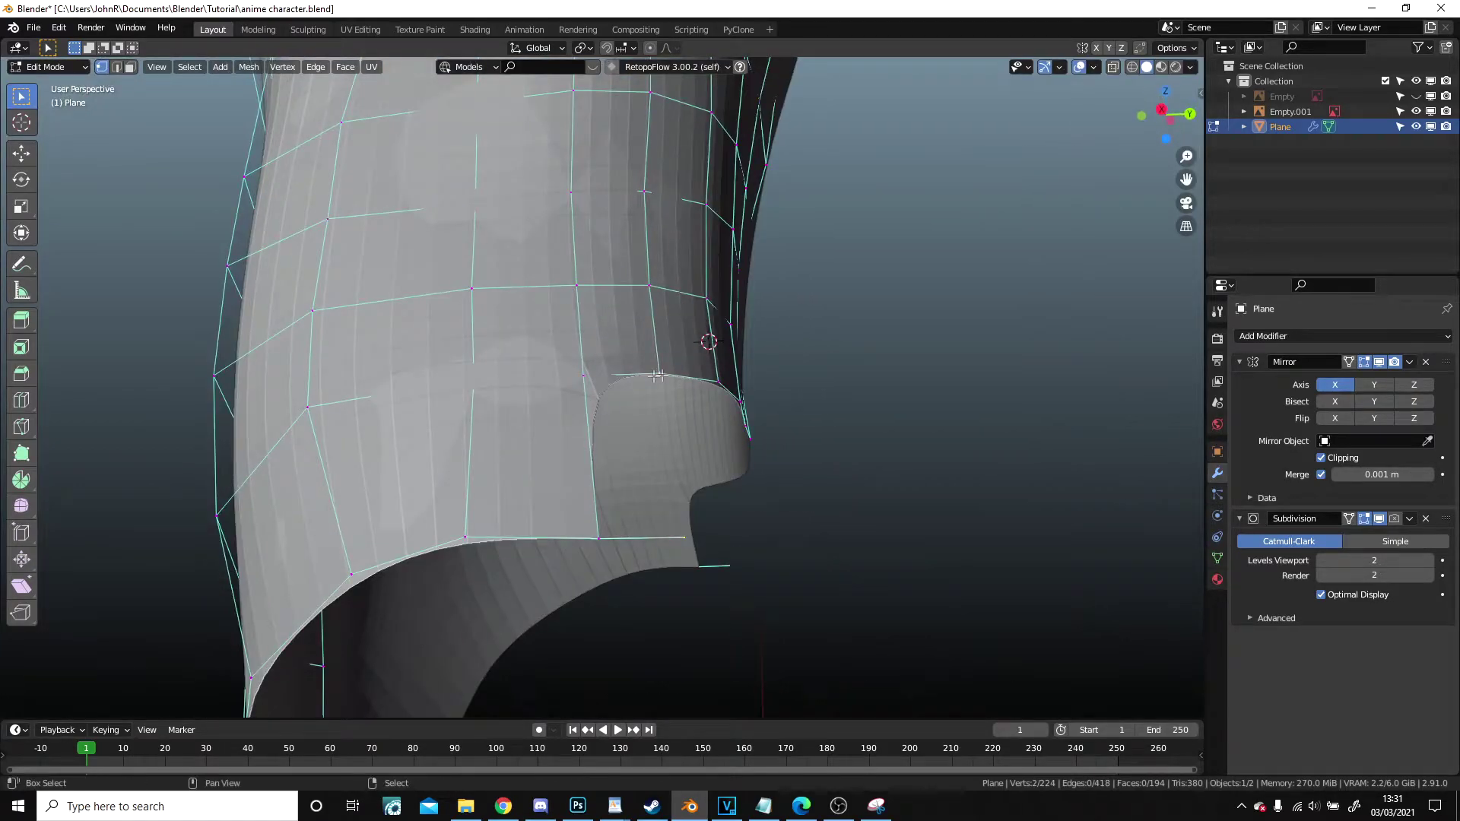
pyautogui.keyDown('shift'); pyautogui.click(652, 538); pyautogui.keyUp('shift')
pyautogui.press('f')
# - Add a third face to the back of the hip strip, and slide its lower front vertex by a factor of about 0.21
pyautogui.moveTo(690, 542); pyautogui.dragTo(775, 567, button='middle')
pyautogui.press('e')
pyautogui.click(762, 433)
pyautogui.keyDown('shift'); pyautogui.rightClick(625, 381); pyautogui.keyUp('shift')
pyautogui.keyDown('shift'); pyautogui.rightClick(525, 383); pyautogui.keyUp('shift')
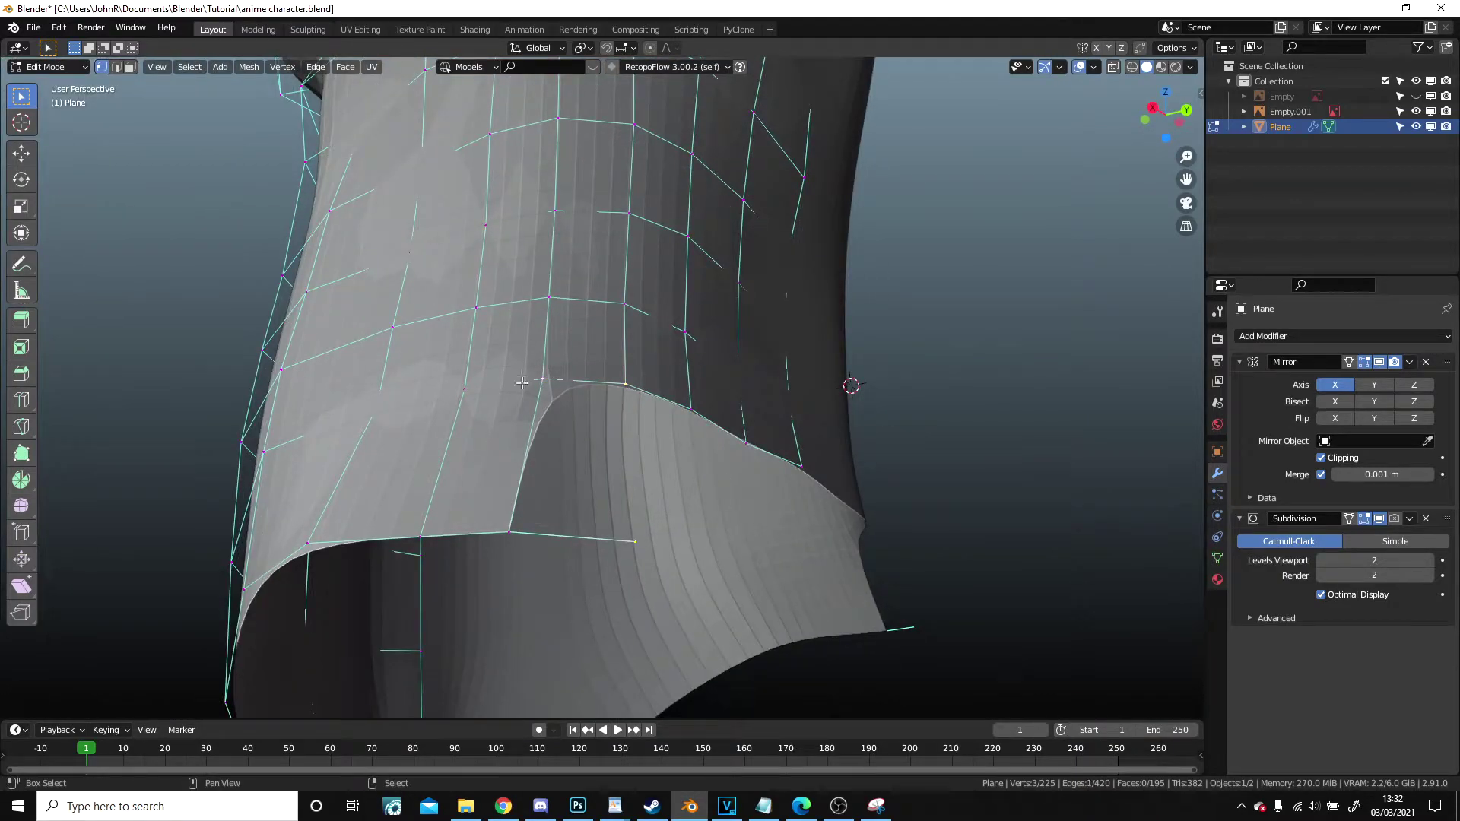
pyautogui.press('f')
pyautogui.click(509, 538)
pyautogui.press('g')
pyautogui.press('g')
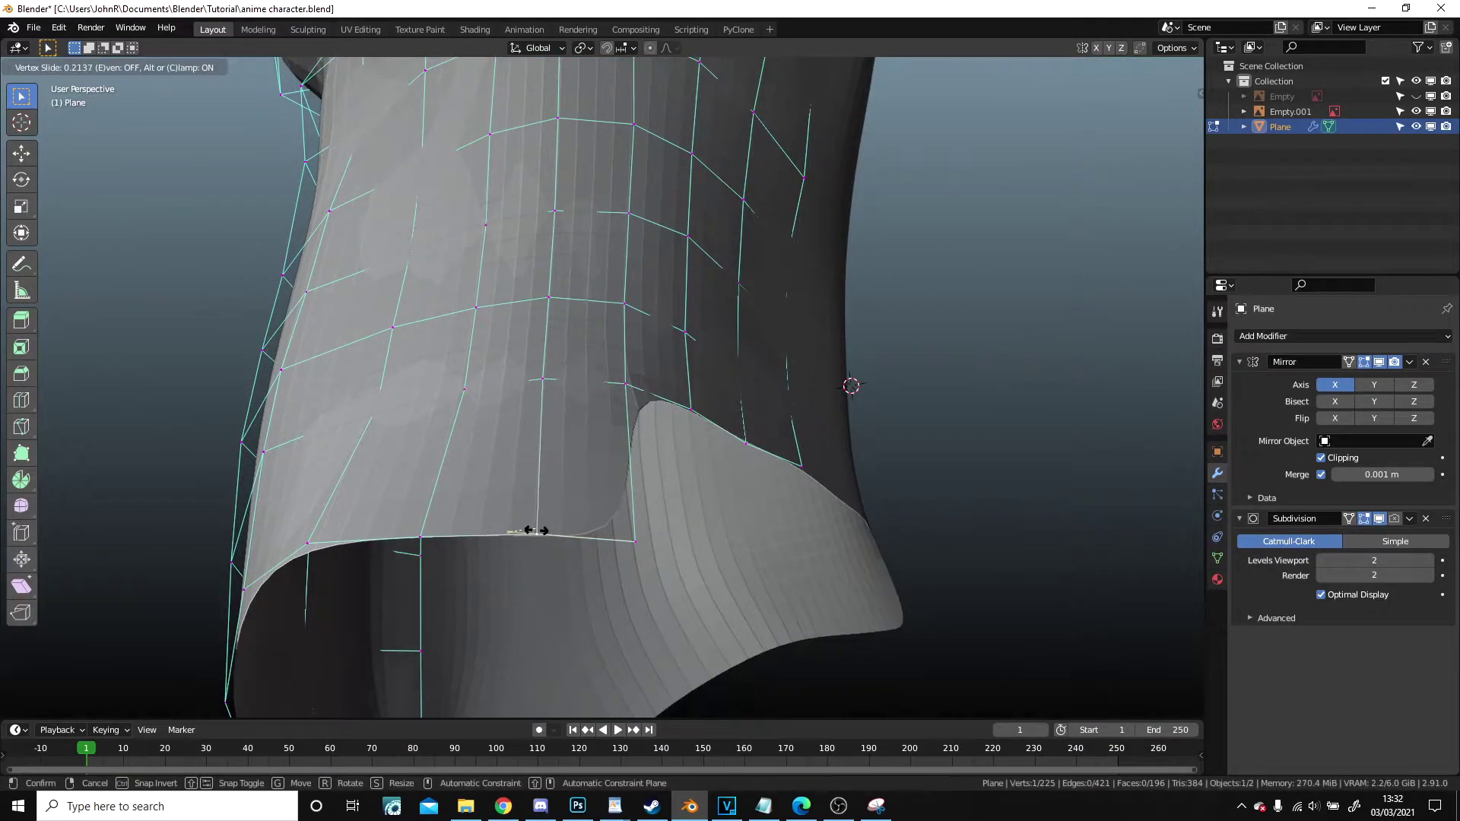
pyautogui.click(536, 531)
pyautogui.rightClick(644, 539)
pyautogui.moveTo(645, 540); pyautogui.dragTo(644, 358, button='middle')
pyautogui.press('e')
pyautogui.click(707, 354)
pyautogui.click(645, 358)
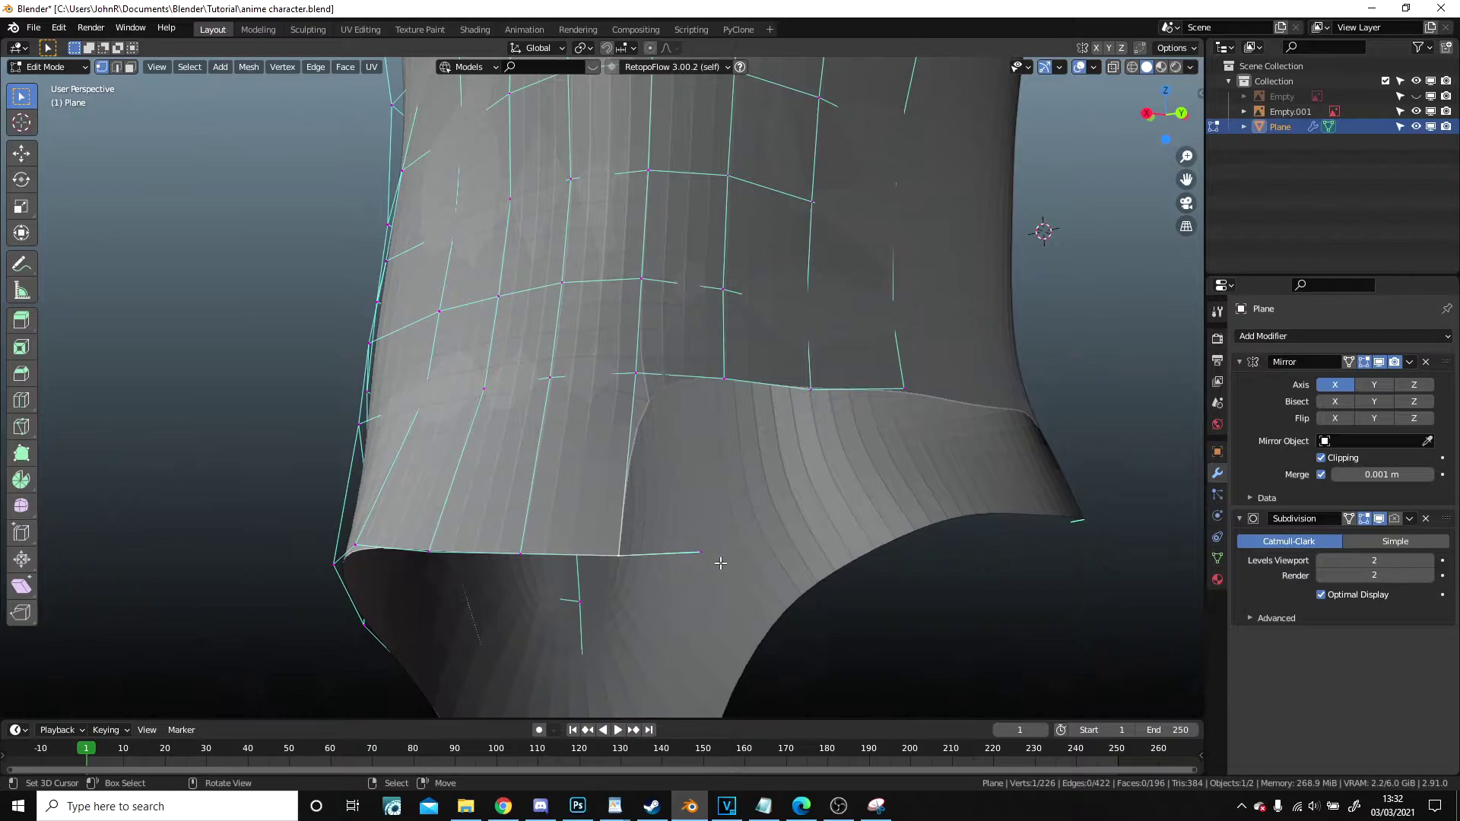
pyautogui.moveTo(753, 520); pyautogui.dragTo(480, 419, button='middle')
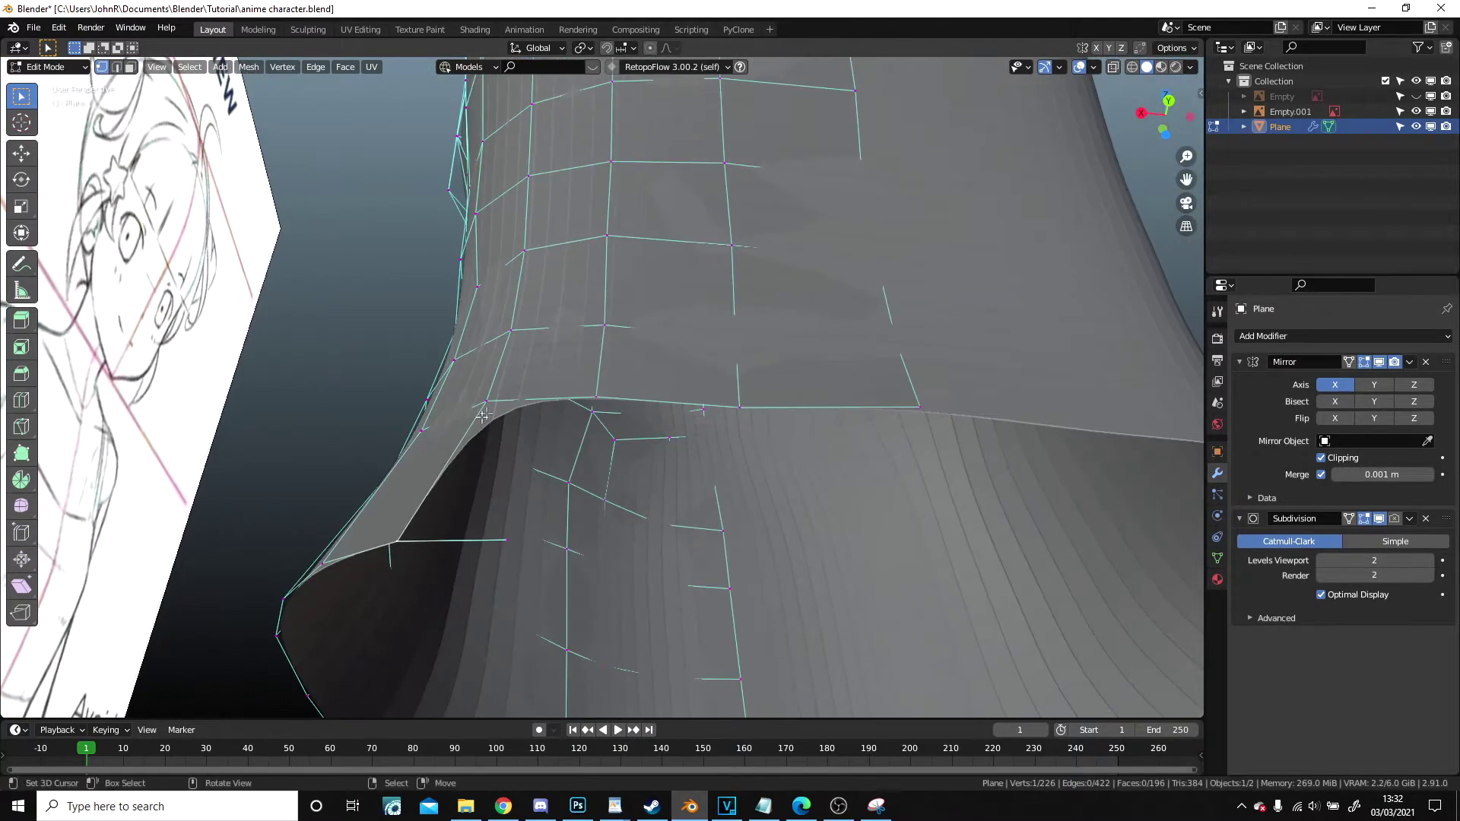
pyautogui.press('x')
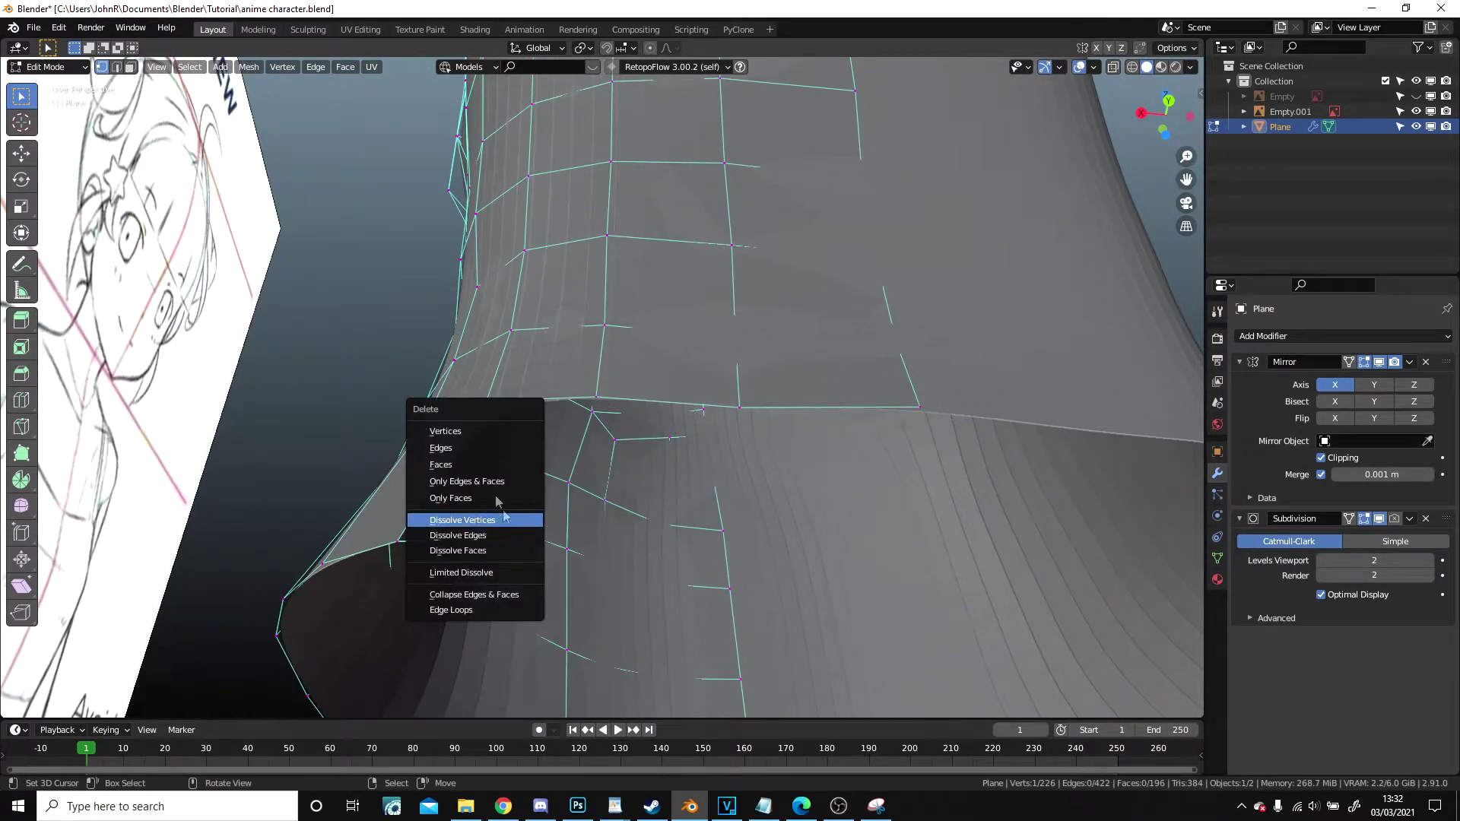
pyautogui.click(491, 432)
# - Extrude the two back waist edges beside the centre line about 0.092 m down and 0.042 m back, and fill the gap to the hip strip
pyautogui.moveTo(903, 417); pyautogui.dragTo(837, 499, button='middle')
pyautogui.press('e')
pyautogui.click(822, 640)
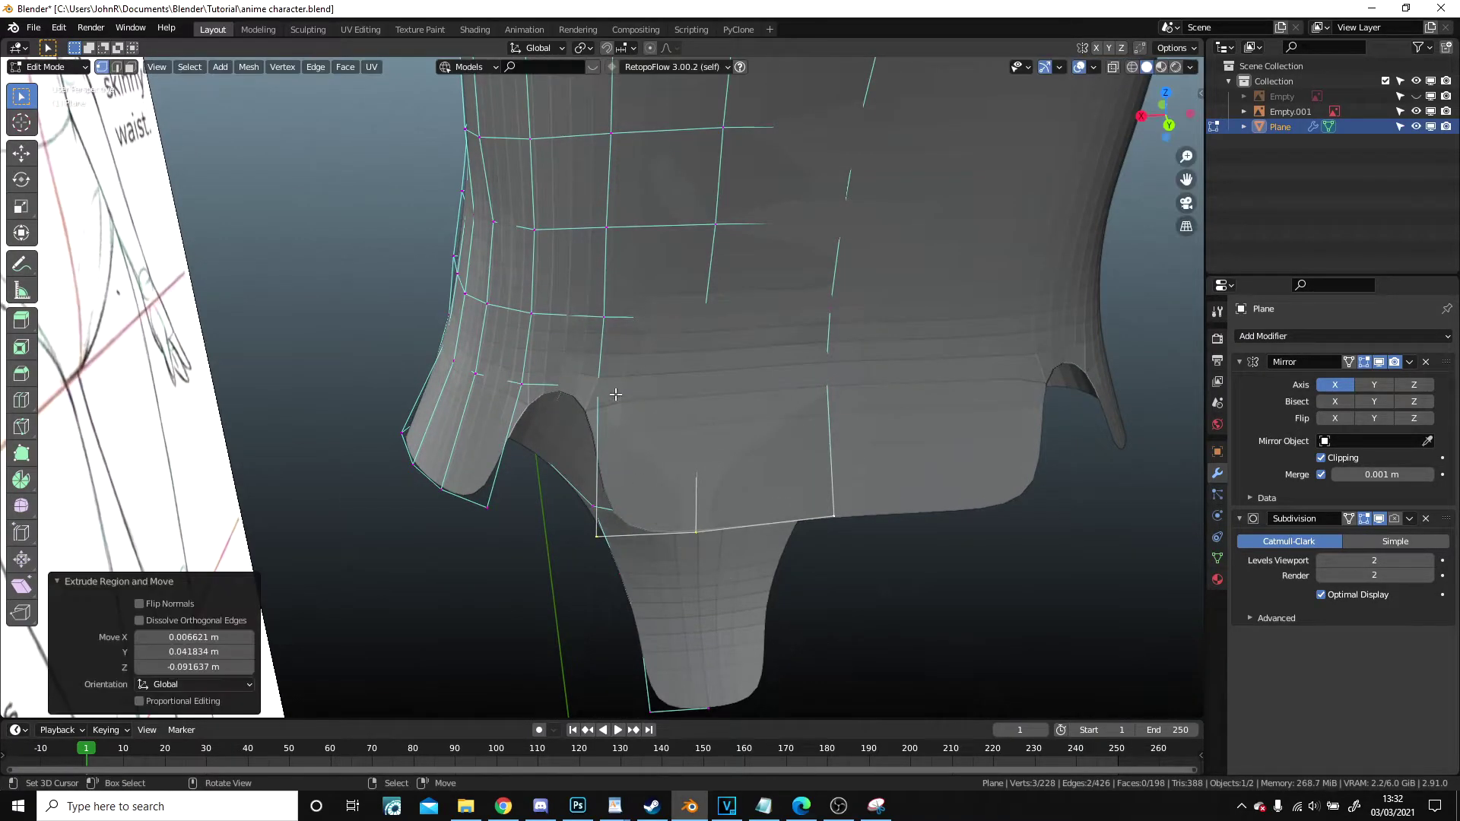
pyautogui.rightClick(491, 505)
pyautogui.keyDown('shift'); pyautogui.rightClick(594, 529); pyautogui.keyUp('shift')
pyautogui.press('f')
pyautogui.press('f')
# - Reposition the new lower back vertices individually to even the hem and round its curve
pyautogui.press('g')
pyautogui.click(591, 517)
pyautogui.rightClick(706, 542)
pyautogui.press('g')
pyautogui.click(710, 535)
pyautogui.moveTo(700, 414); pyautogui.dragTo(866, 225, button='middle')
pyautogui.press('g')
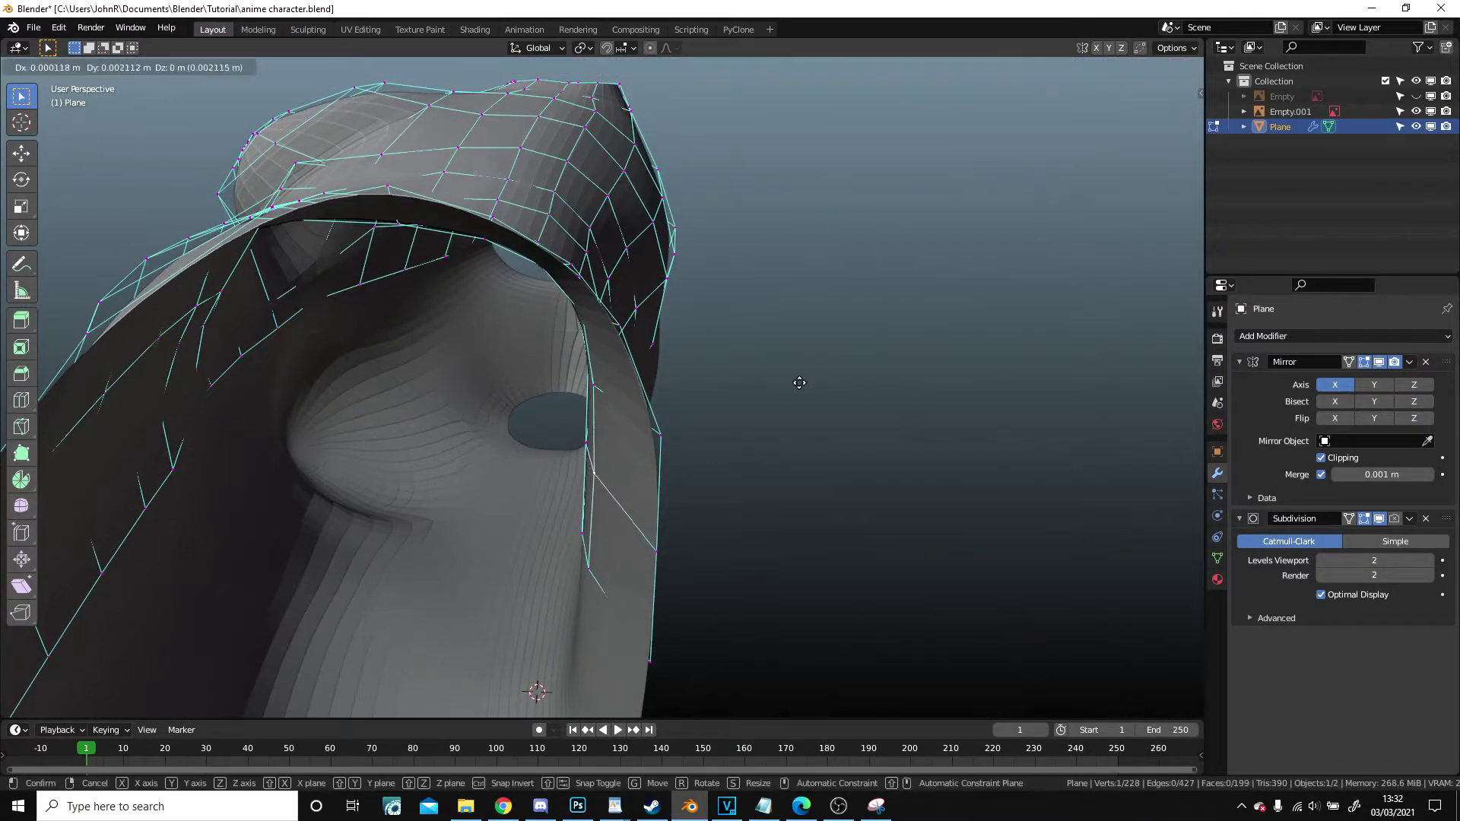
pyautogui.click(797, 384)
# - In a wireframe side view, raise the lower back vertices about 0.041 m onto the reference outline with smooth proportional editing, size 0.09
pyautogui.scroll(-3, 709, 500)
pyautogui.press('Tab')
pyautogui.moveTo(721, 415)
pyautogui.mouseDown(button='middle')
pyautogui.moveTo(726, 461)
pyautogui.moveTo(851, 592)
pyautogui.moveTo(816, 531)
pyautogui.mouseUp(button='middle')
pyautogui.press('KP_3')
pyautogui.press('z')
pyautogui.click(525, 508)
pyautogui.scroll(6, 723, 486)
pyautogui.press('c')
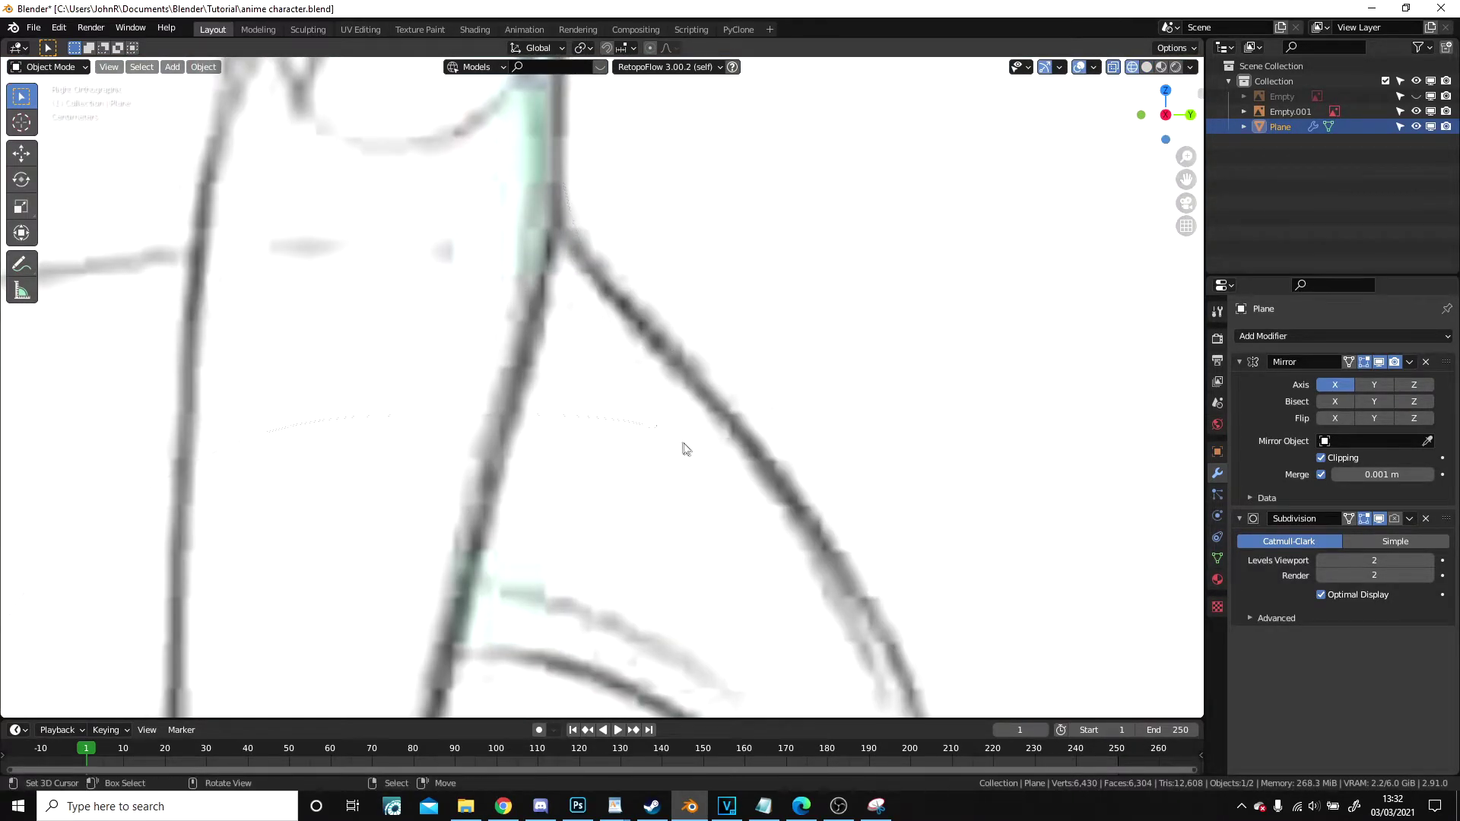
pyautogui.press('Tab')
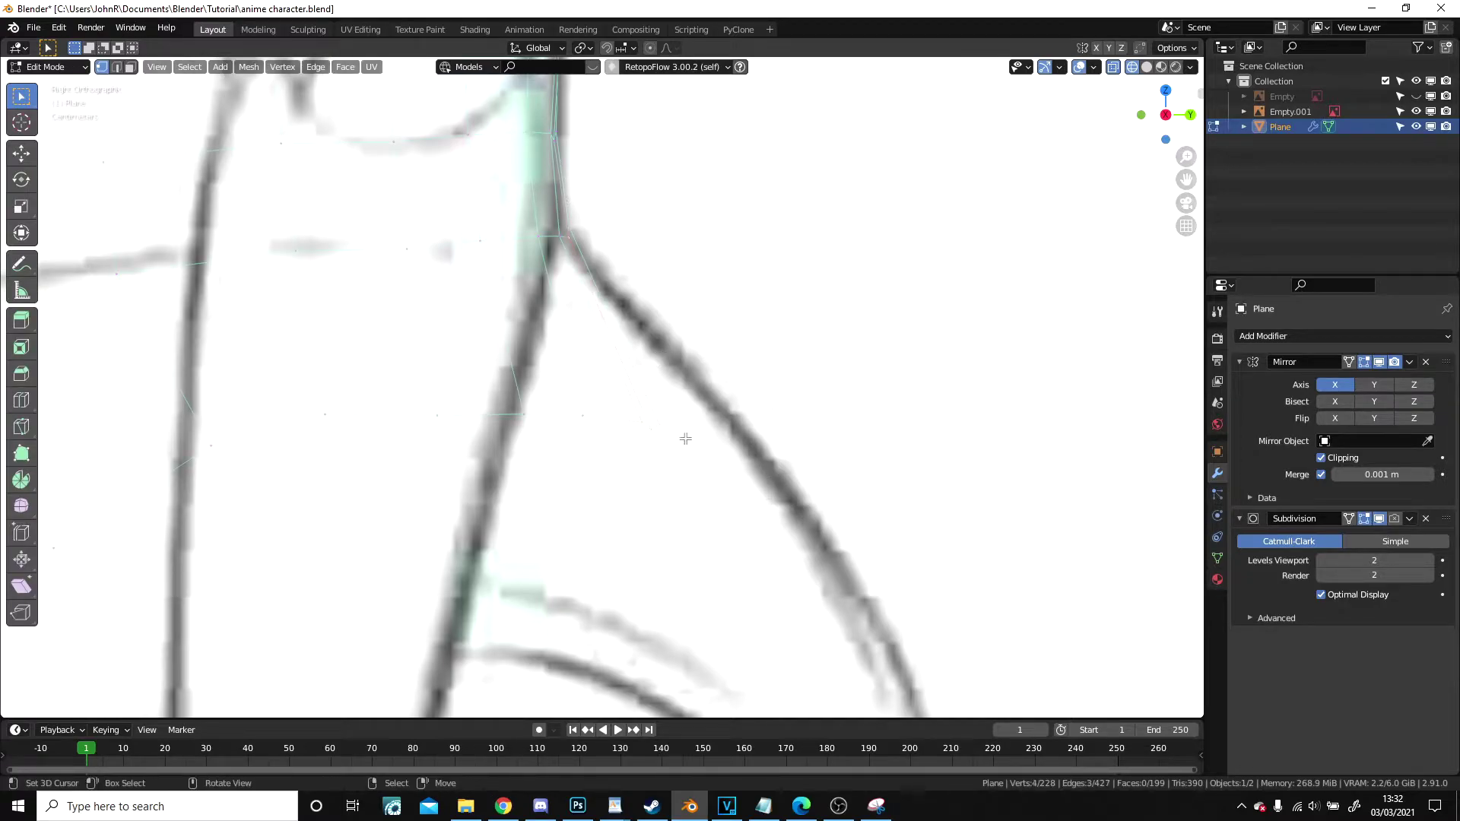
pyautogui.press('g')
pyautogui.click(699, 403)
pyautogui.press('g')
pyautogui.scroll(8, 791, 608)
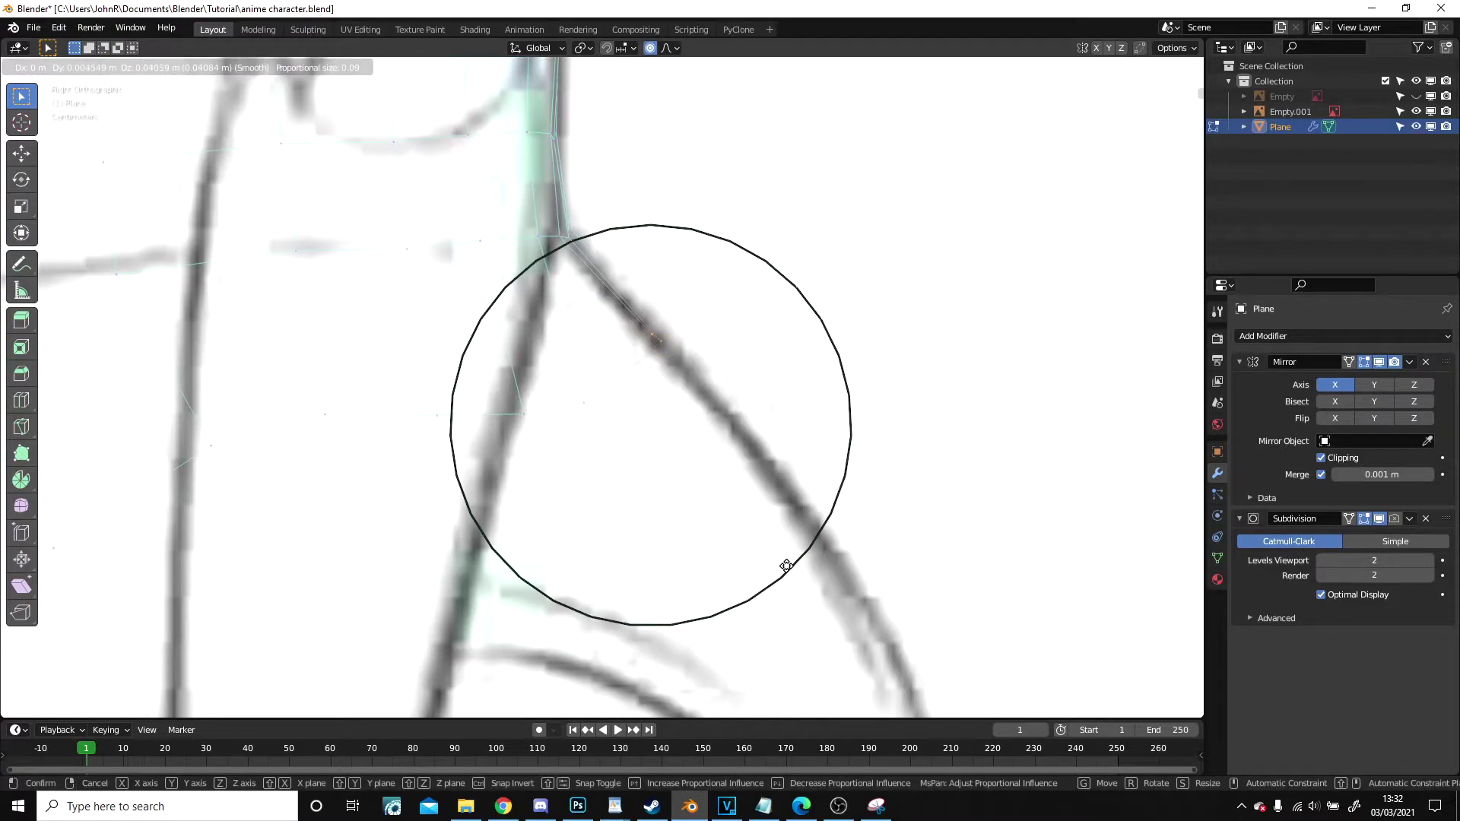
pyautogui.click(787, 567)
# - Slide a lower back vertex along its edge by a factor of 0.268, and even out the spacing along the back hem
pyautogui.press('g')
pyautogui.press('g')
pyautogui.click(613, 414)
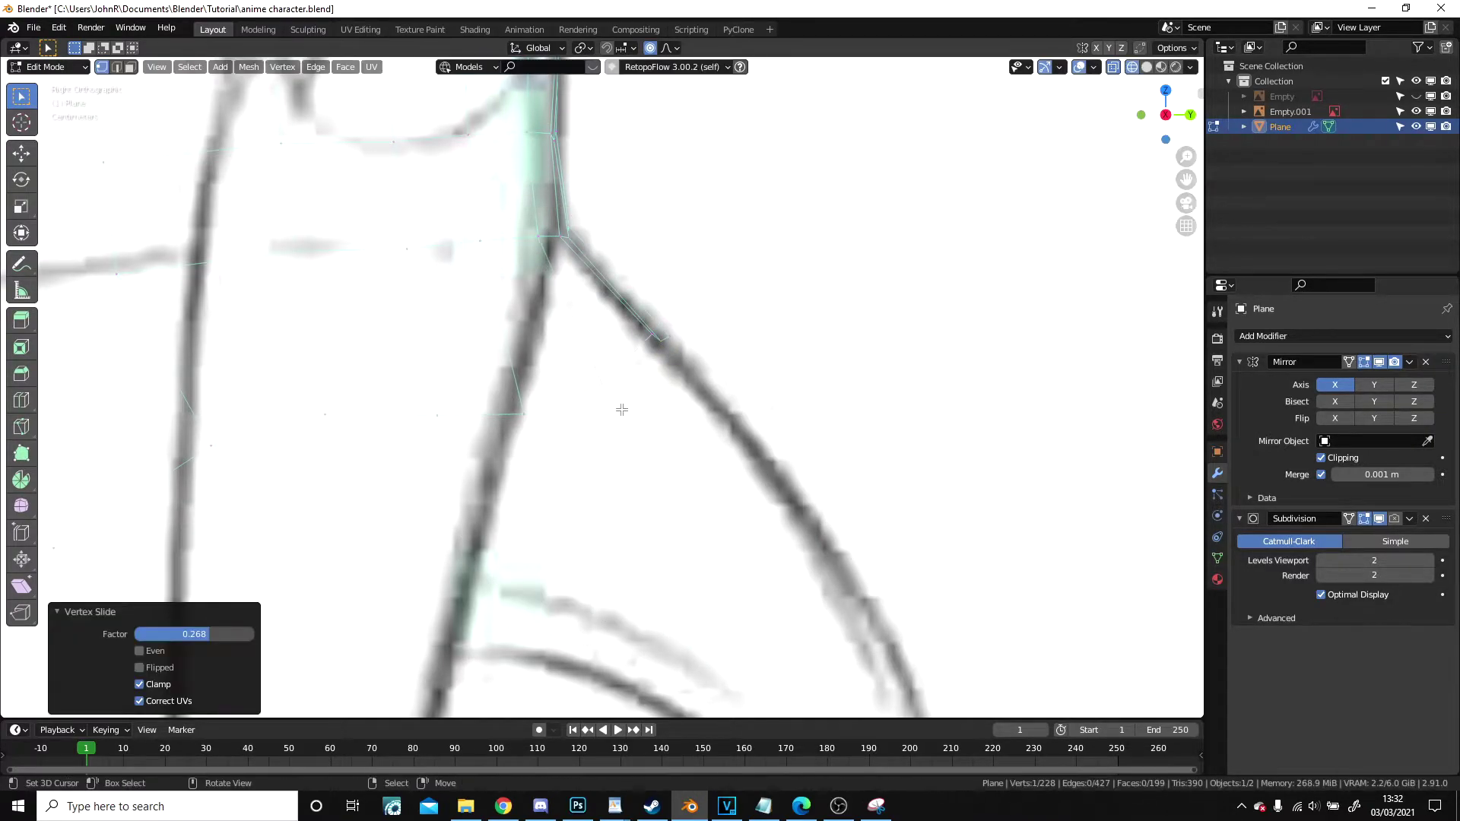
pyautogui.moveTo(911, 420); pyautogui.dragTo(766, 584, button='middle')
pyautogui.scroll(-2, 763, 488)
pyautogui.scroll(3, 587, 482)
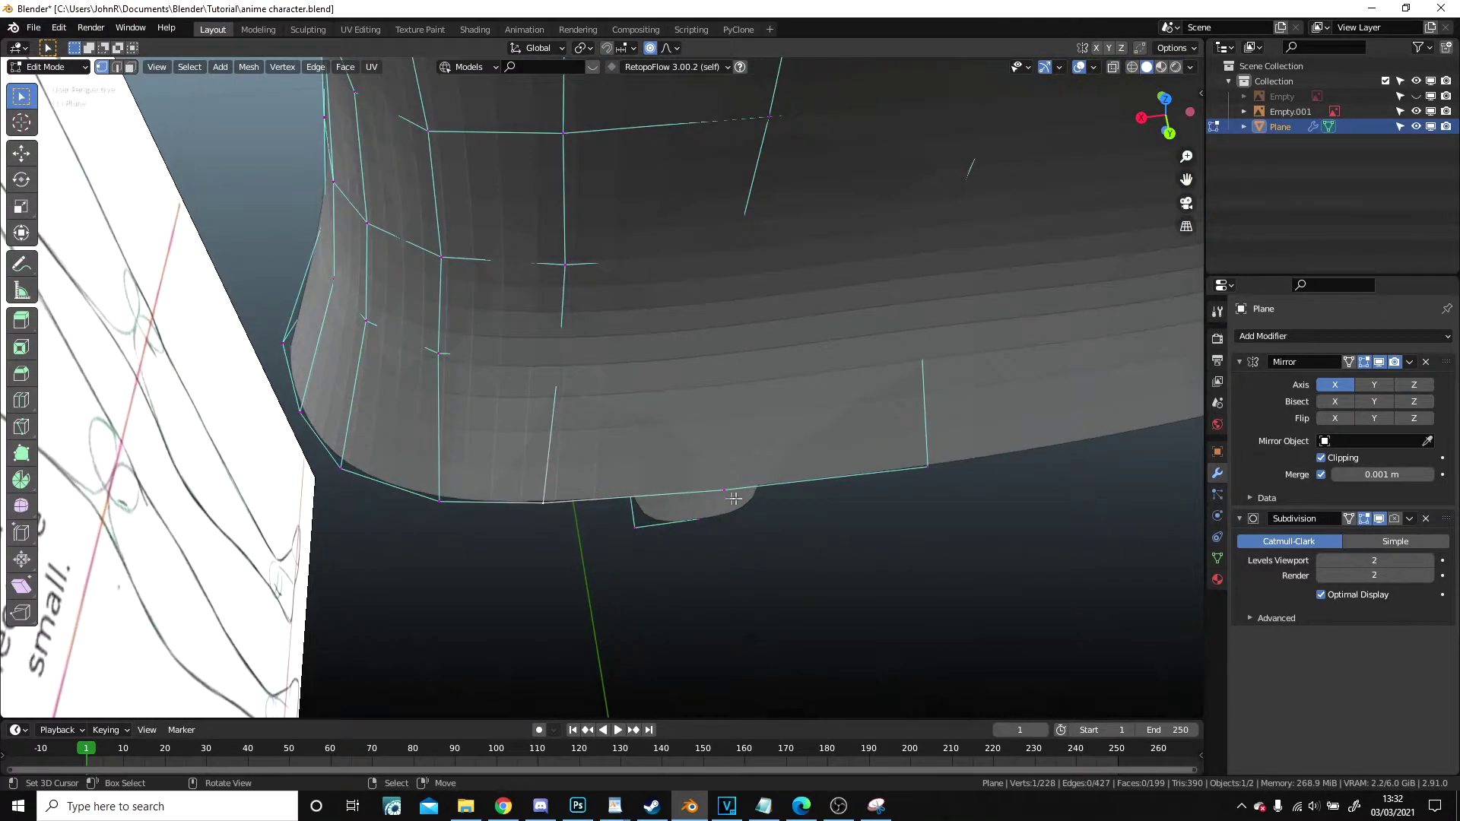
pyautogui.click(614, 493)
pyautogui.click(750, 502)
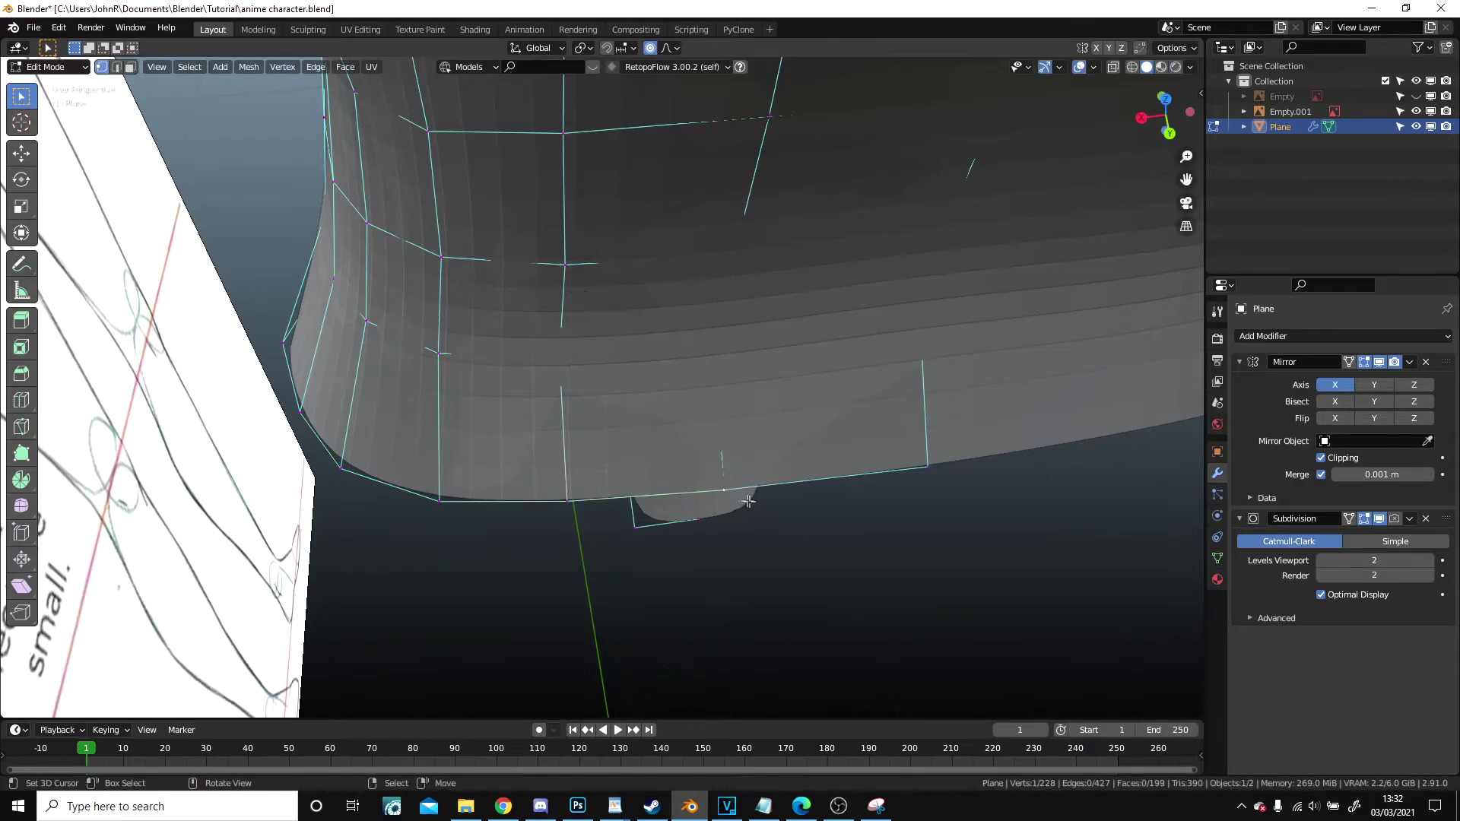
pyautogui.click(591, 369)
# - Move the back hem's centre-line vertex inward along Y with proportional editing to form the crease between the buttocks
pyautogui.moveTo(955, 466); pyautogui.dragTo(909, 237, button='middle')
pyautogui.press('g')
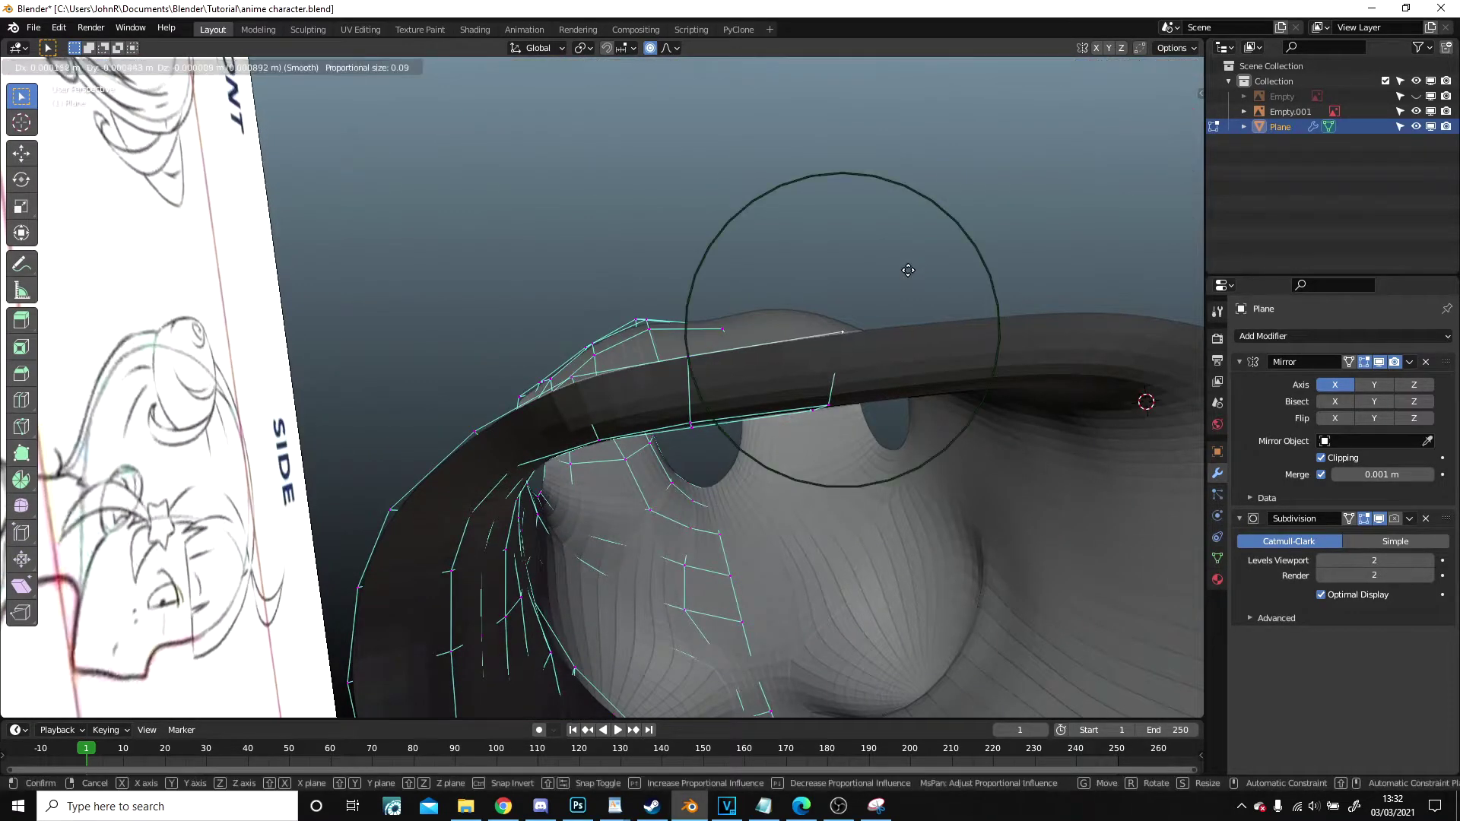
pyautogui.press('y')
pyautogui.click(913, 400)
# - Move the back hem vertex beside the centre line down and towards the crease with proportional editing
pyautogui.moveTo(913, 400); pyautogui.dragTo(867, 578, button='middle')
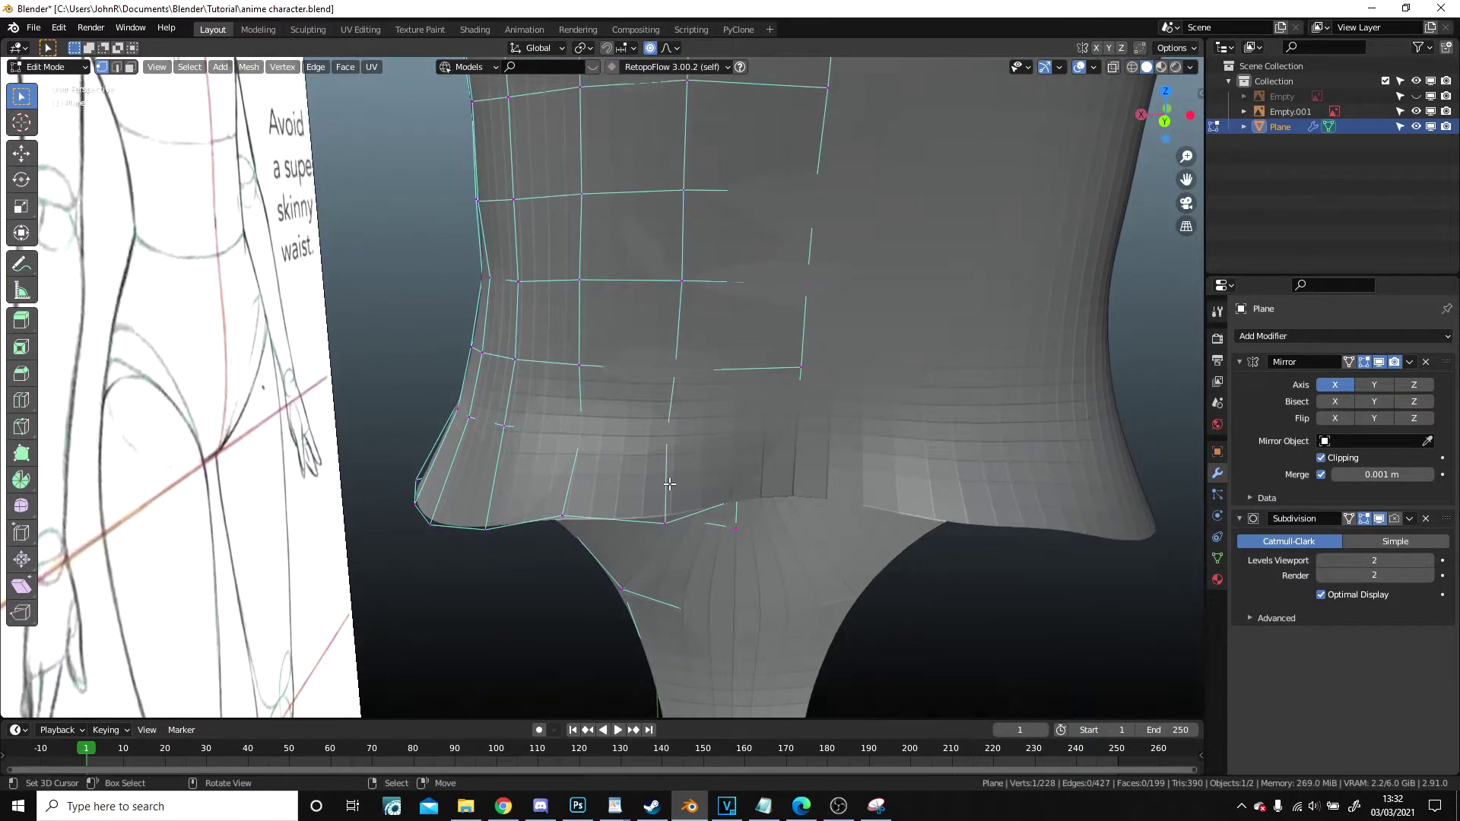
pyautogui.press('g')
pyautogui.click(679, 537)
pyautogui.press('g')
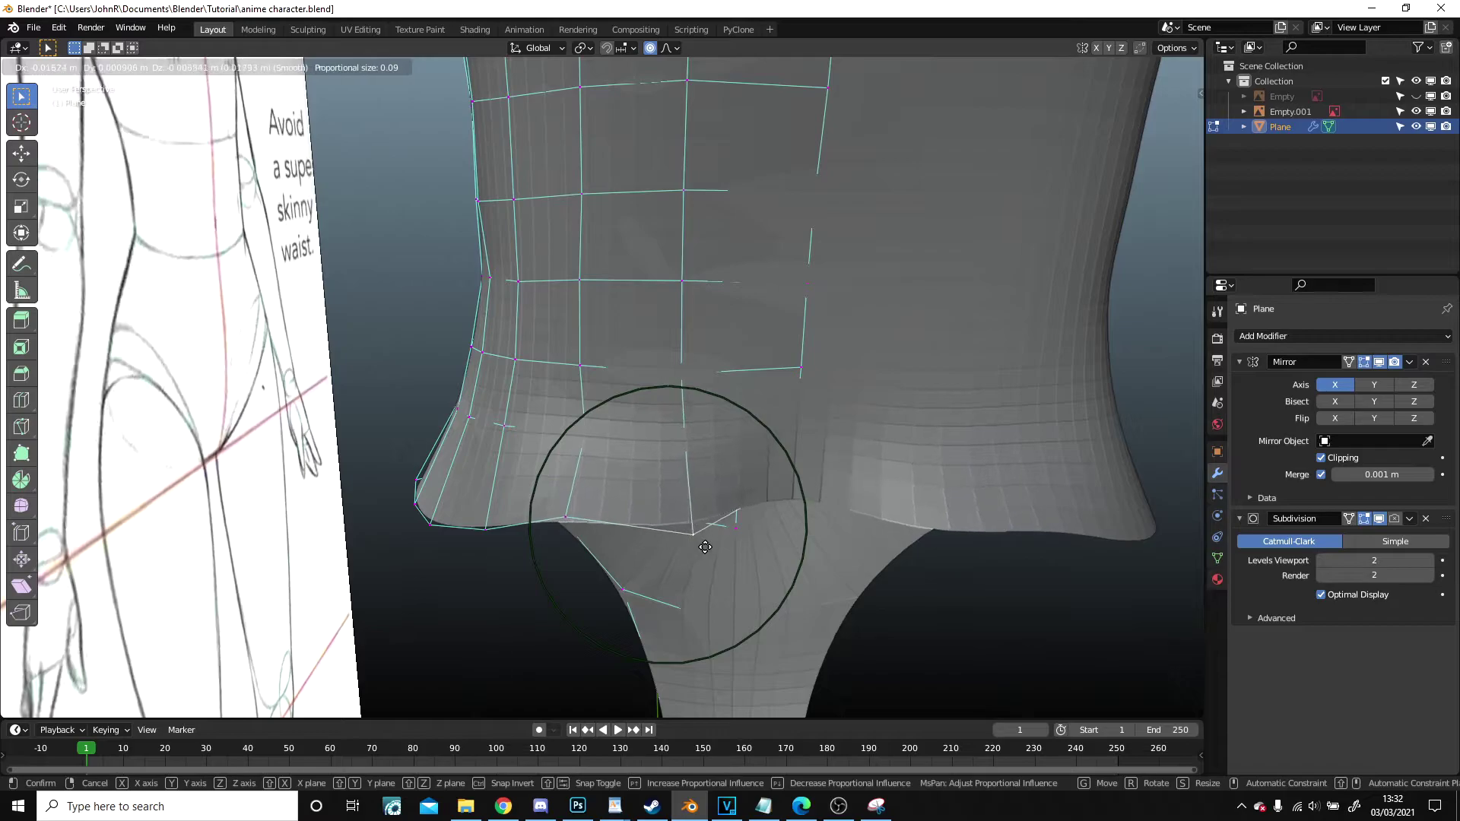
pyautogui.click(706, 547)
# - Move the next back hem vertex outward about 0.018 m along Y with smooth proportional editing, size 0.092, to round the buttock
pyautogui.moveTo(706, 547); pyautogui.dragTo(636, 273, button='middle')
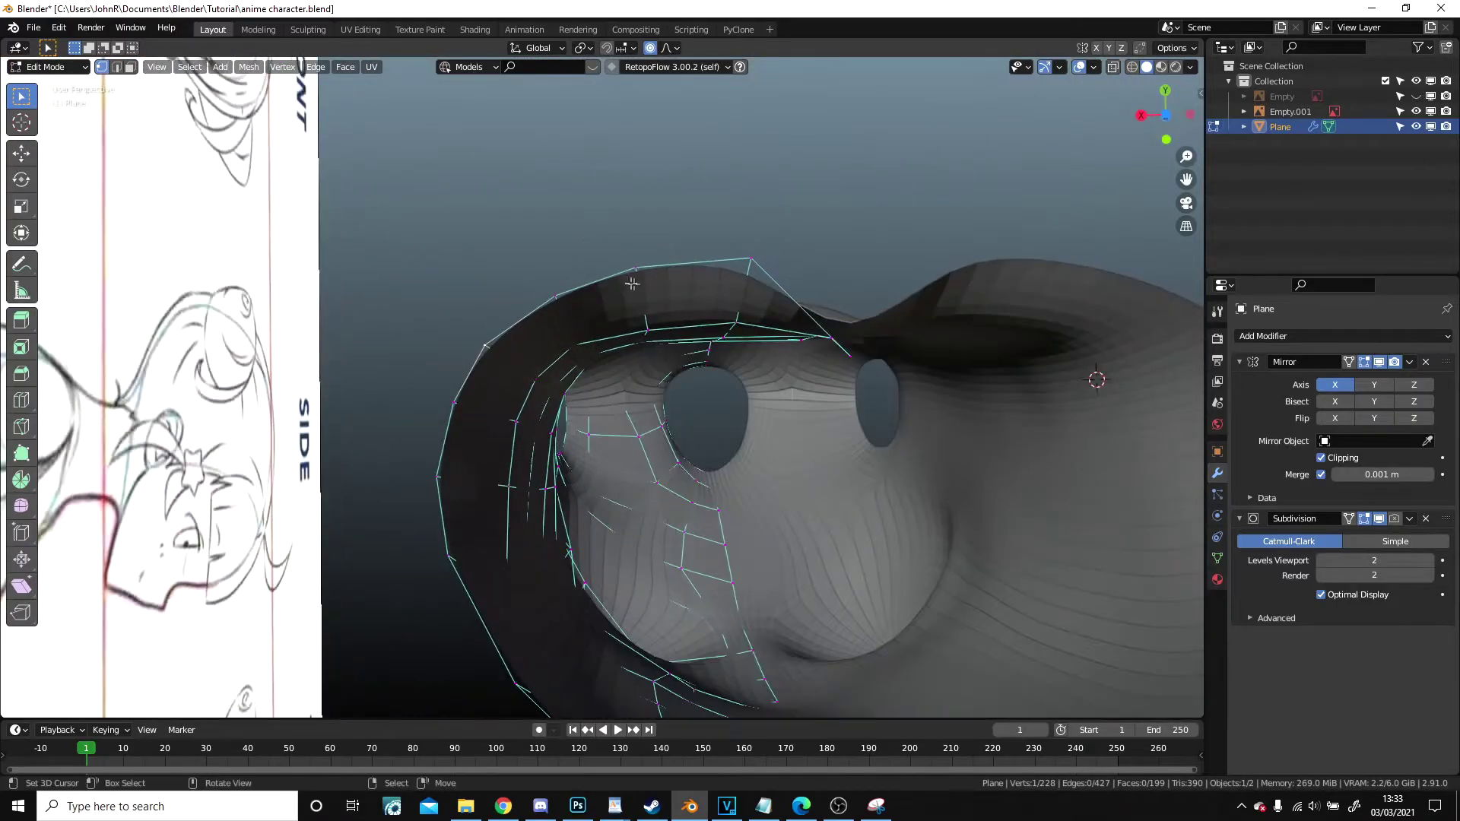
pyautogui.press('g')
pyautogui.click(638, 244)
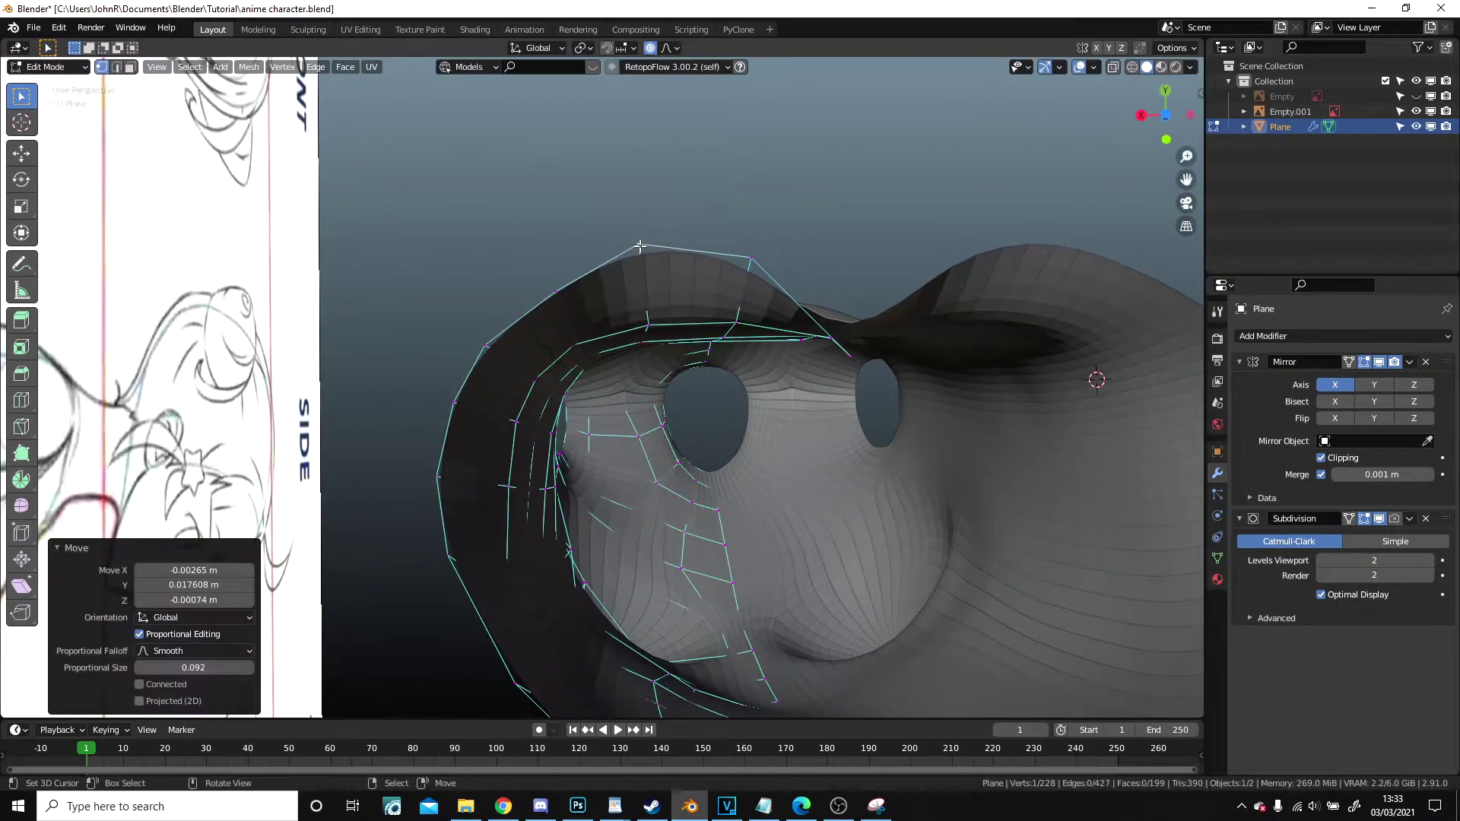
# - Move the back hem vertex about 0.006 m along X and 0.011 m along Y with smooth proportional editing, size 0.092
pyautogui.press('g')
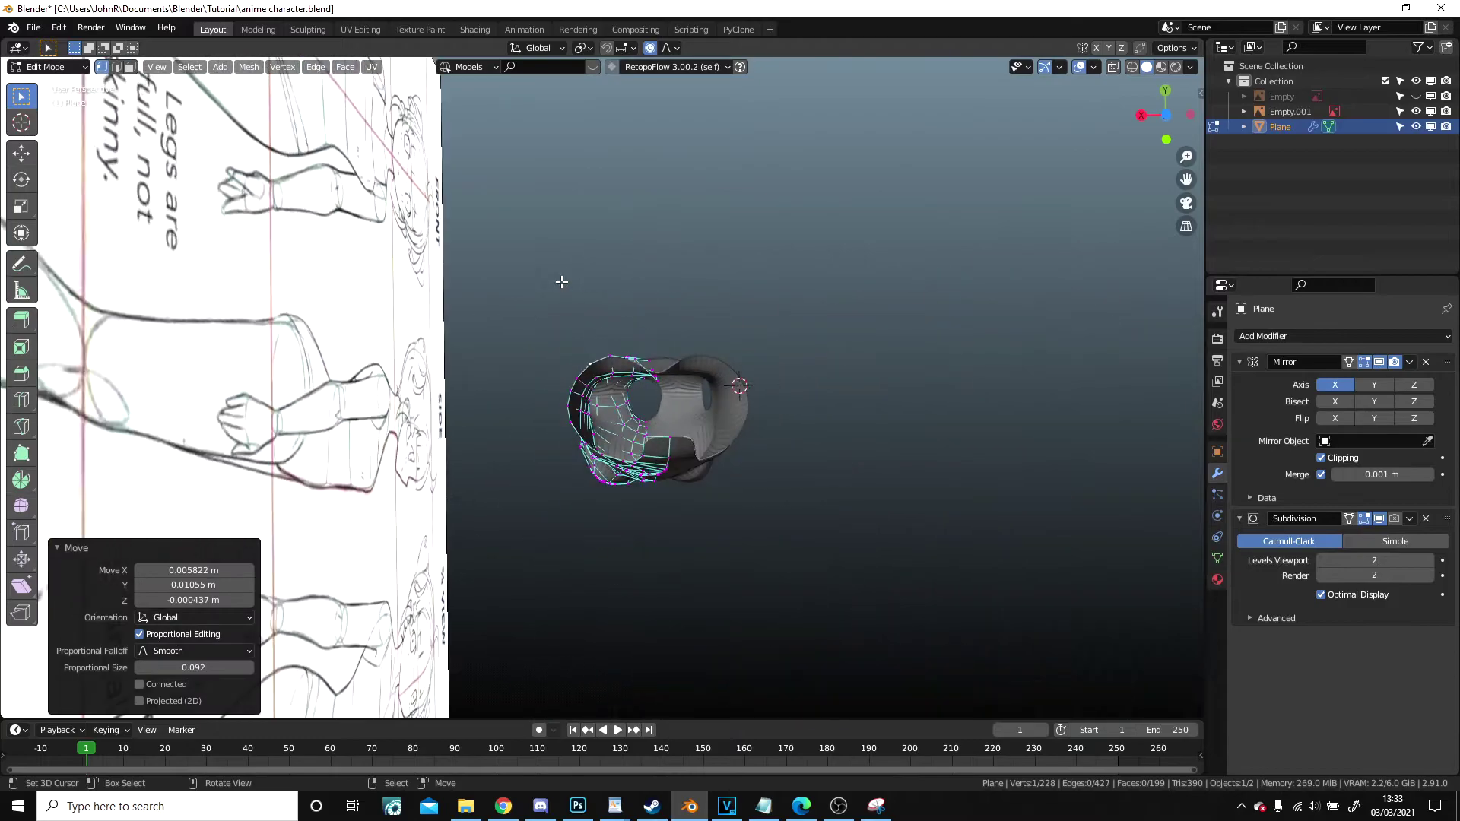
pyautogui.moveTo(641, 458)
pyautogui.mouseDown(button='middle')
pyautogui.moveTo(616, 456)
pyautogui.moveTo(687, 489)
pyautogui.moveTo(626, 417)
pyautogui.moveTo(590, 297)
pyautogui.moveTo(603, 339)
pyautogui.moveTo(783, 391)
pyautogui.moveTo(962, 405)
pyautogui.moveTo(737, 378)
pyautogui.mouseUp(button='middle')
pyautogui.scroll(4, 728, 384)
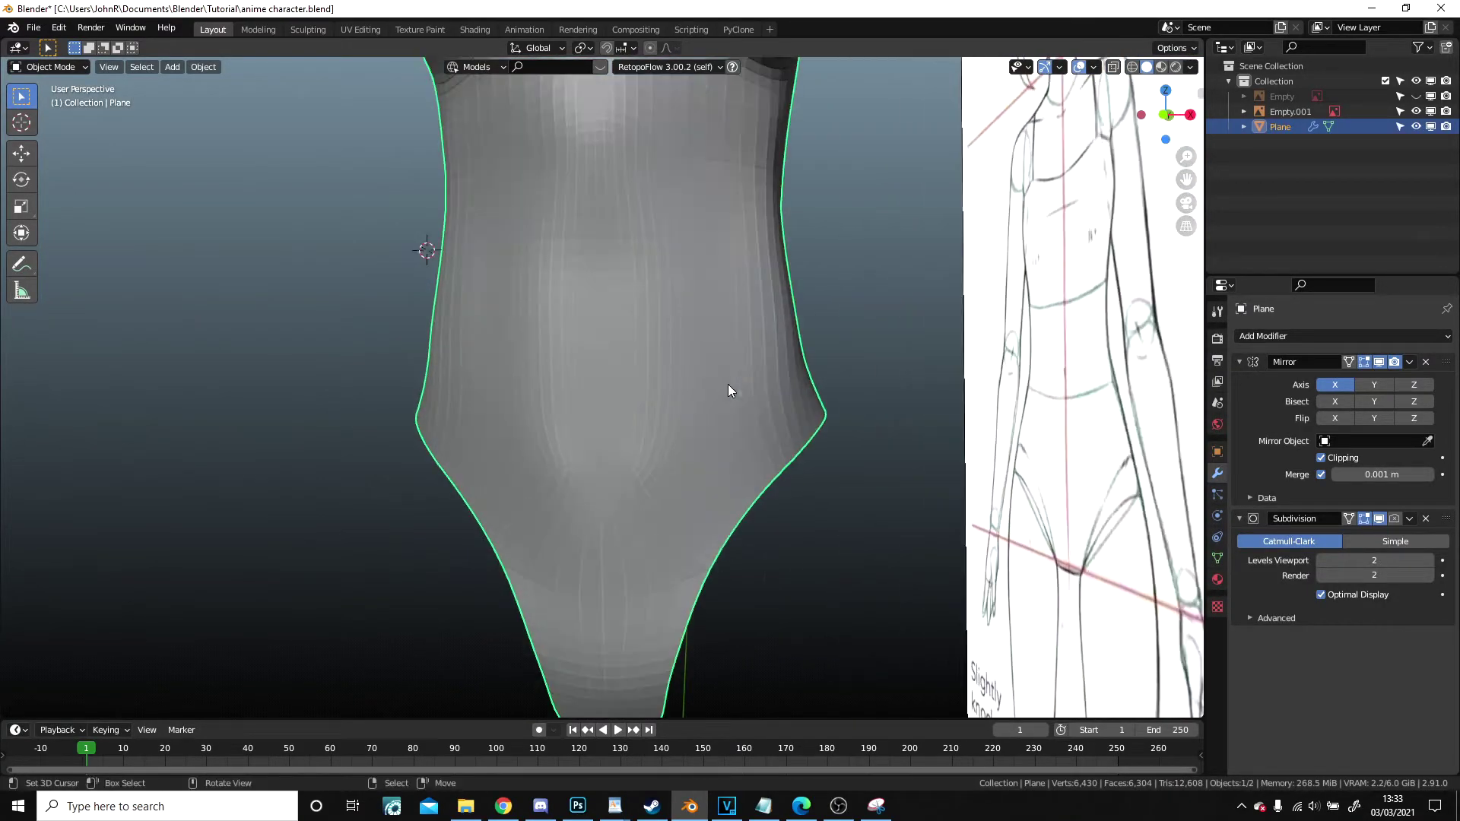
# - Examine the belly's topology from the front in both wireframe and solid shading
pyautogui.press('KP_1')
pyautogui.press('Tab')
pyautogui.scroll(3, 759, 394)
pyautogui.press('z')
pyautogui.click(637, 391)
pyautogui.keyDown('shift'); pyautogui.moveTo(610, 376); pyautogui.dragTo(574, 422, button='middle'); pyautogui.keyUp('shift')
pyautogui.press('z')
pyautogui.click(707, 416)
pyautogui.scroll(-3, 759, 400)
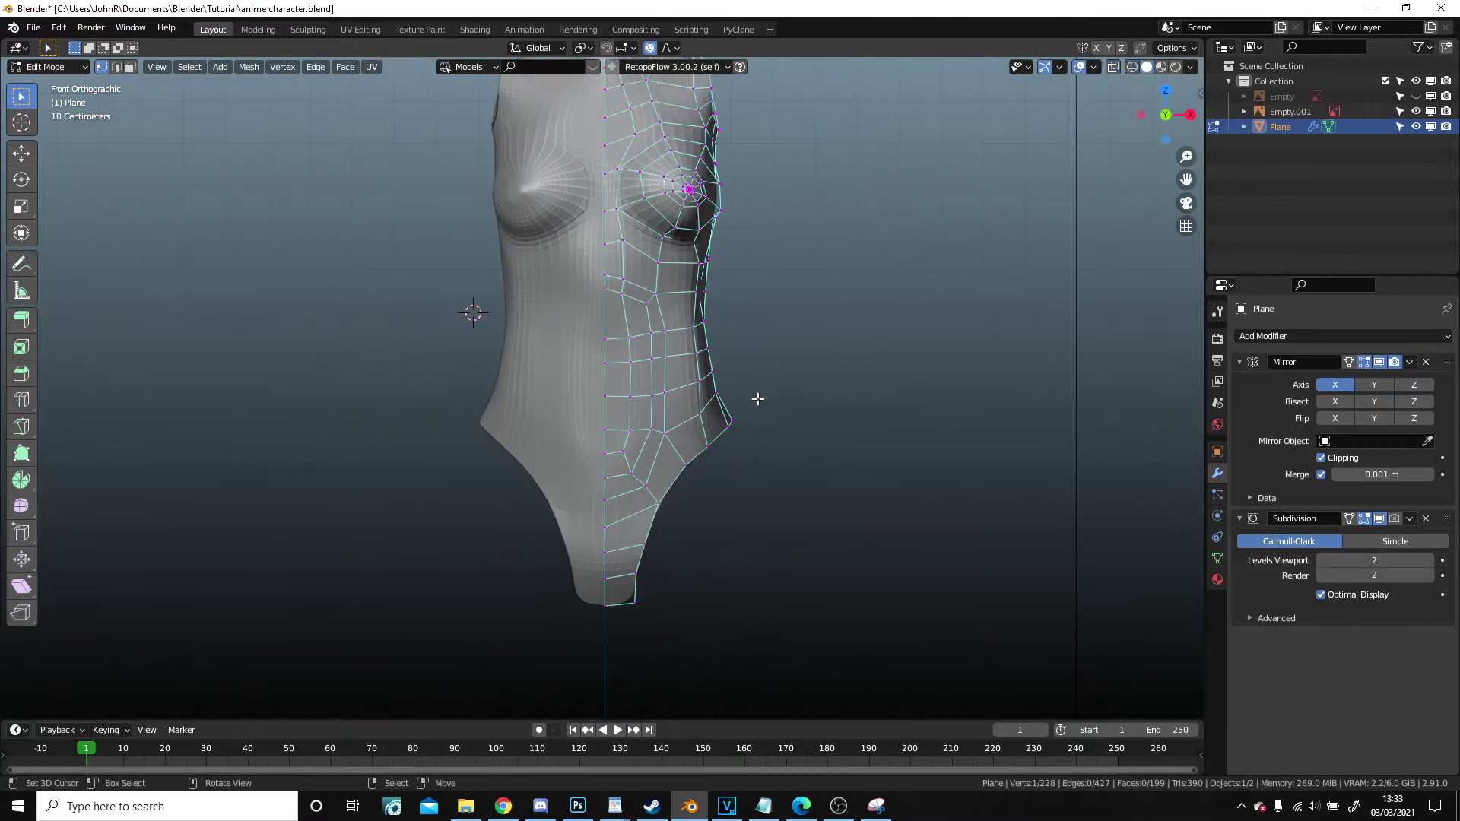
# - Unhide the front reference image and display the belly mesh in wireframe over the drawn navel
pyautogui.press('Tab')
pyautogui.hotkey('alt', 'h')
pyautogui.rightClick(654, 389)
pyautogui.rightClick(654, 389)
pyautogui.press('Tab')
pyautogui.scroll(6, 654, 388)
pyautogui.press('z')
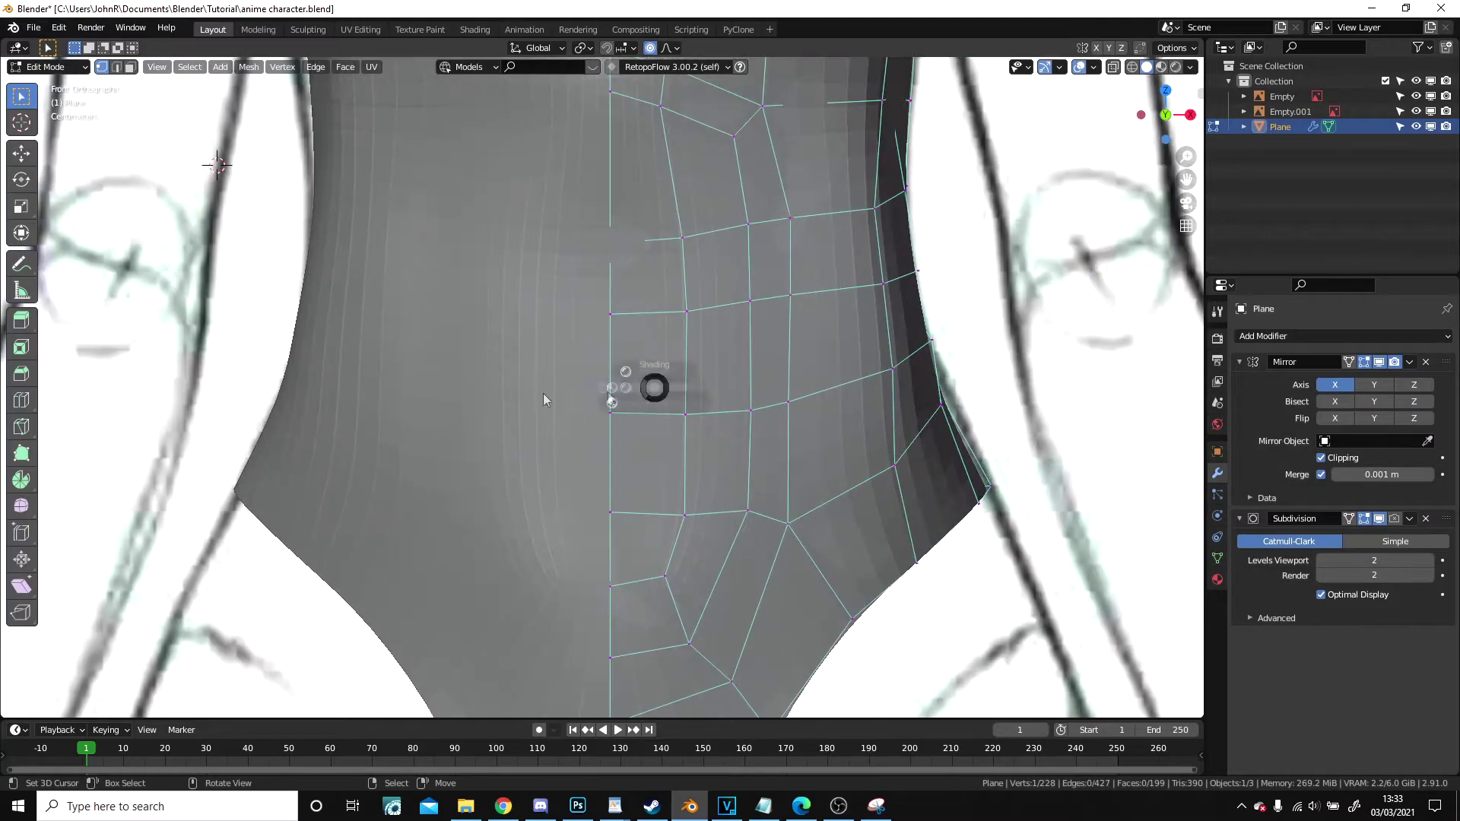
pyautogui.click(608, 393)
pyautogui.scroll(3, 642, 414)
pyautogui.keyDown('shift'); pyautogui.moveTo(635, 357); pyautogui.dragTo(613, 404, button='middle'); pyautogui.keyUp('shift')
pyautogui.hotkey('alt', 'a')
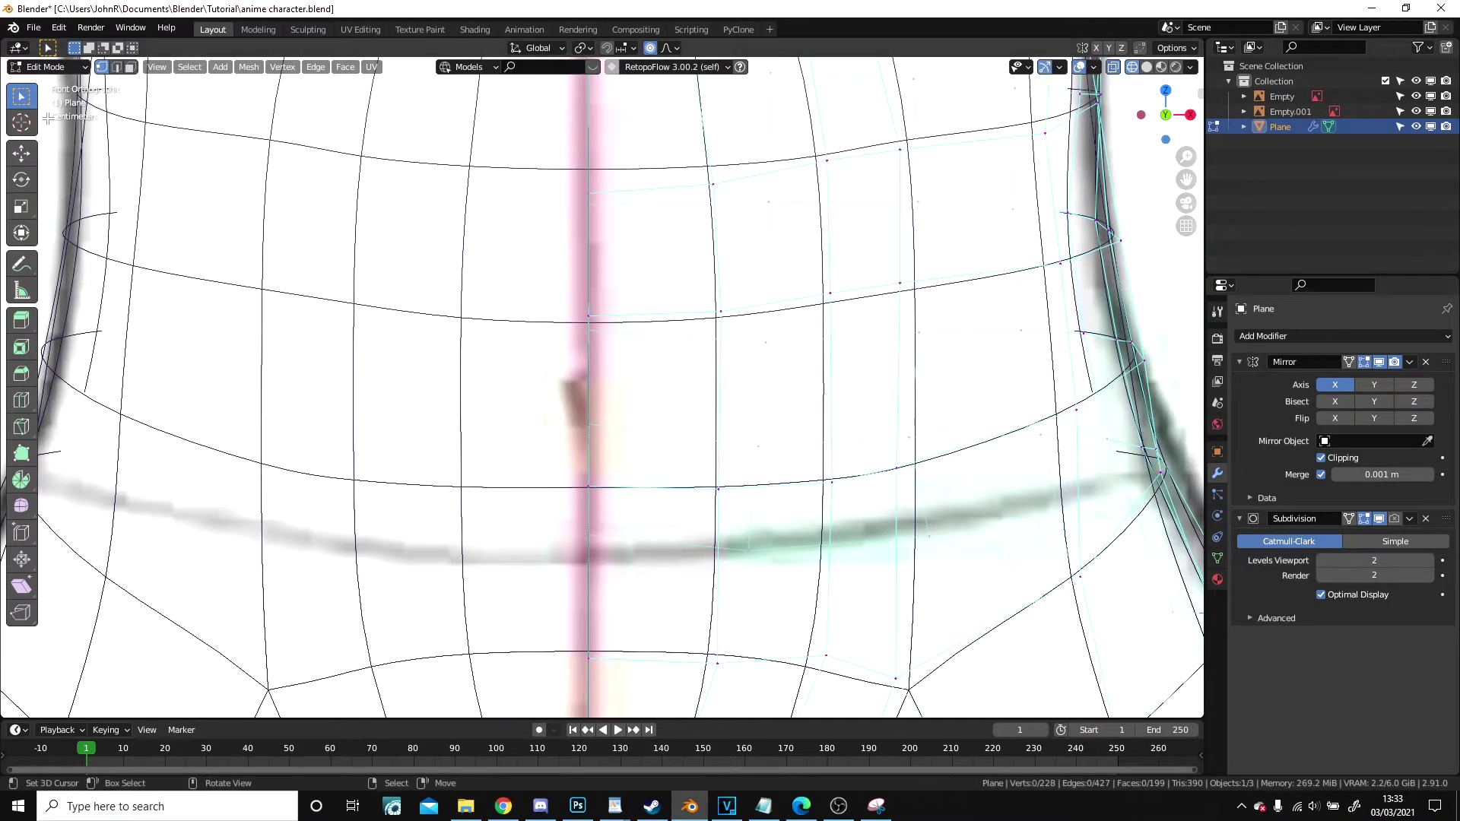
pyautogui.press('x')
pyautogui.click(623, 422)
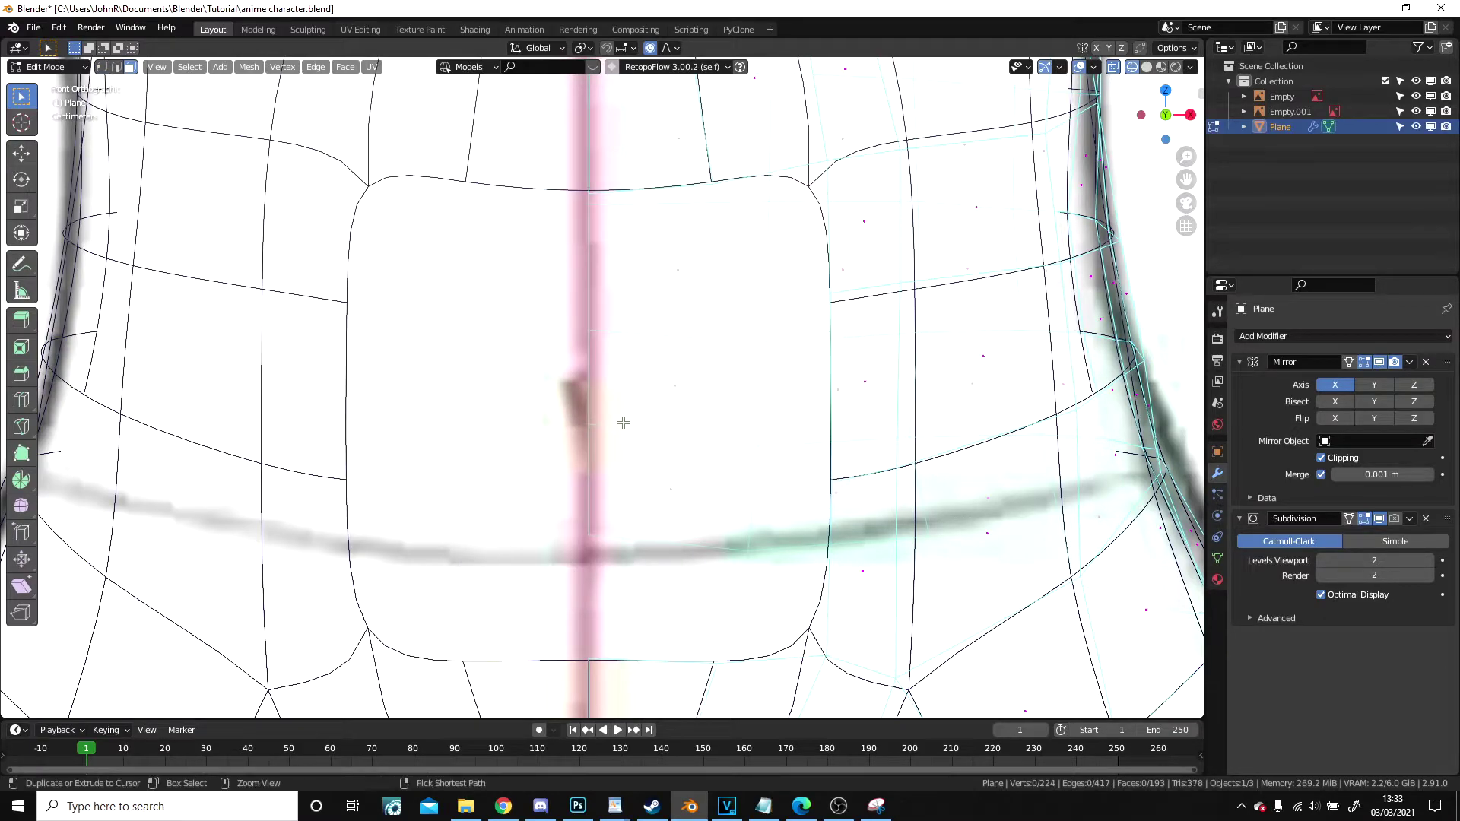
pyautogui.hotkey('ctrl', 'z')
# - Delete only the belly face over the drawn navel, and turn off the Subdivision modifier's viewport display
pyautogui.press('x')
pyautogui.click(593, 457)
pyautogui.keyDown('shift'); pyautogui.moveTo(616, 407); pyautogui.dragTo(598, 375, button='middle'); pyautogui.keyUp('shift')
pyautogui.click(102, 68)
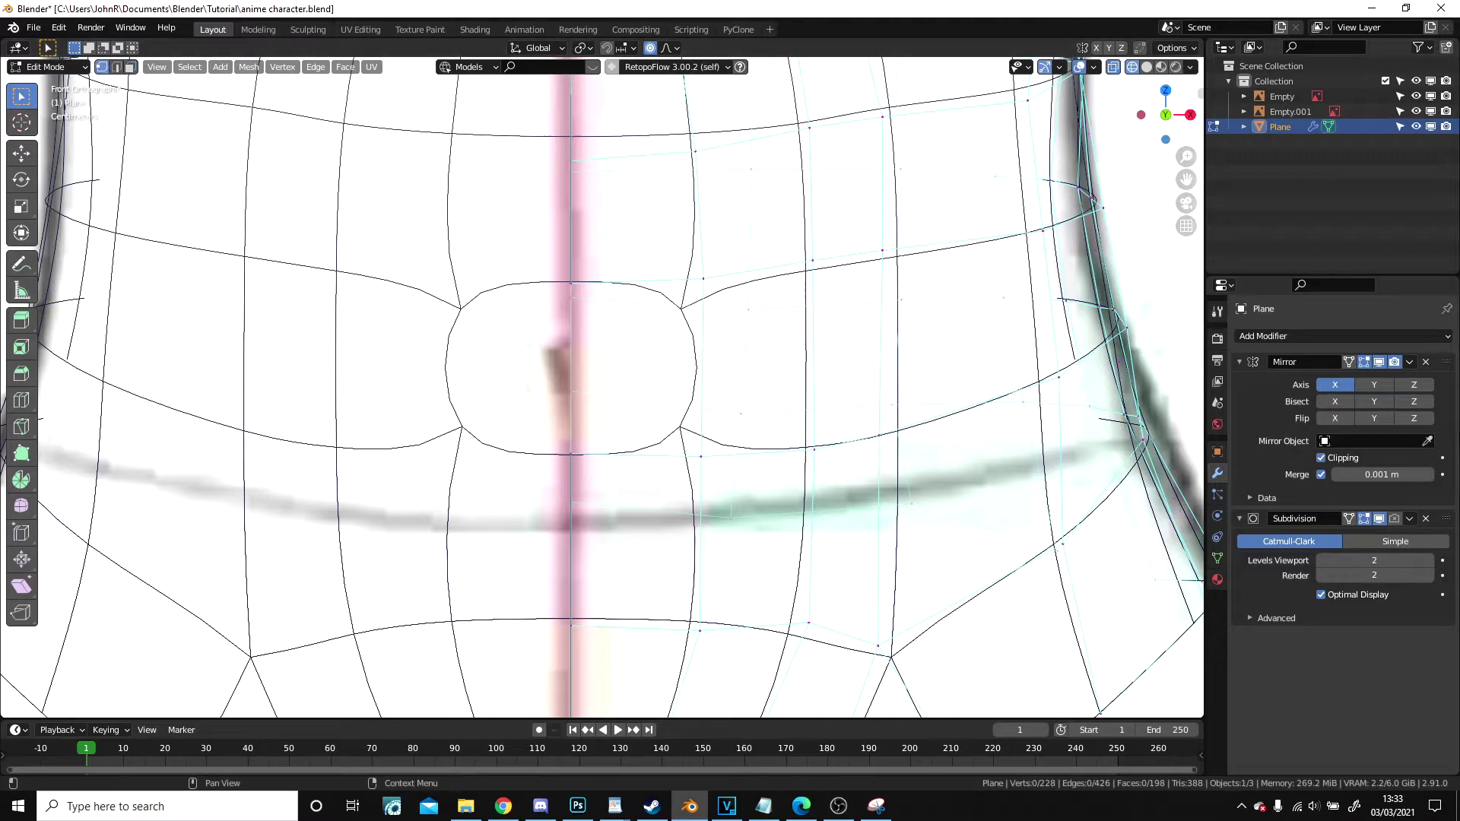
pyautogui.click(1379, 519)
# - Extrude vertices from the opening's upper outer corner to outline a small rectangle around the navel, meeting the centre line above and below
pyautogui.scroll(2, 714, 290)
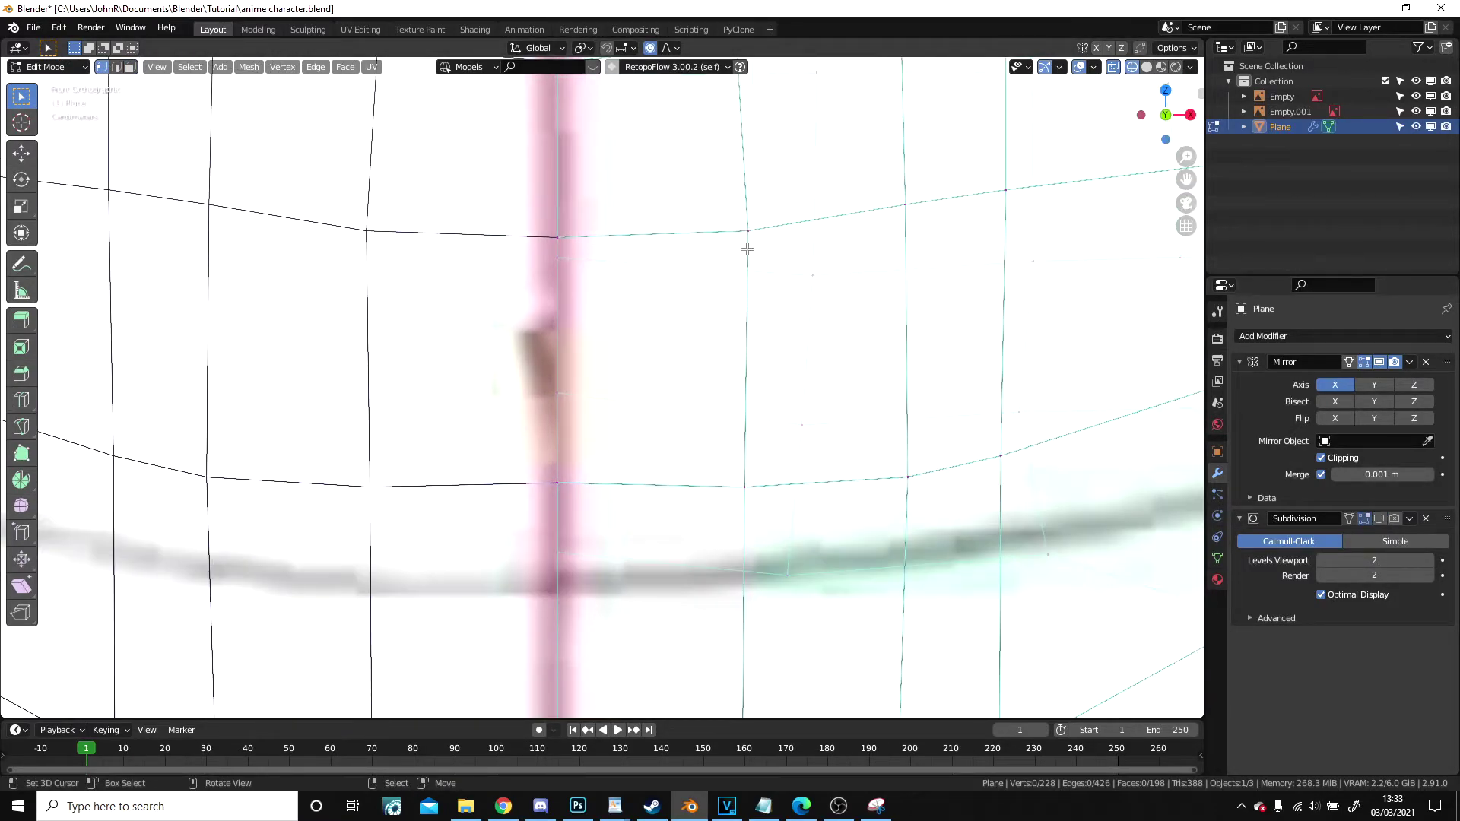
pyautogui.click(747, 231)
pyautogui.press('e')
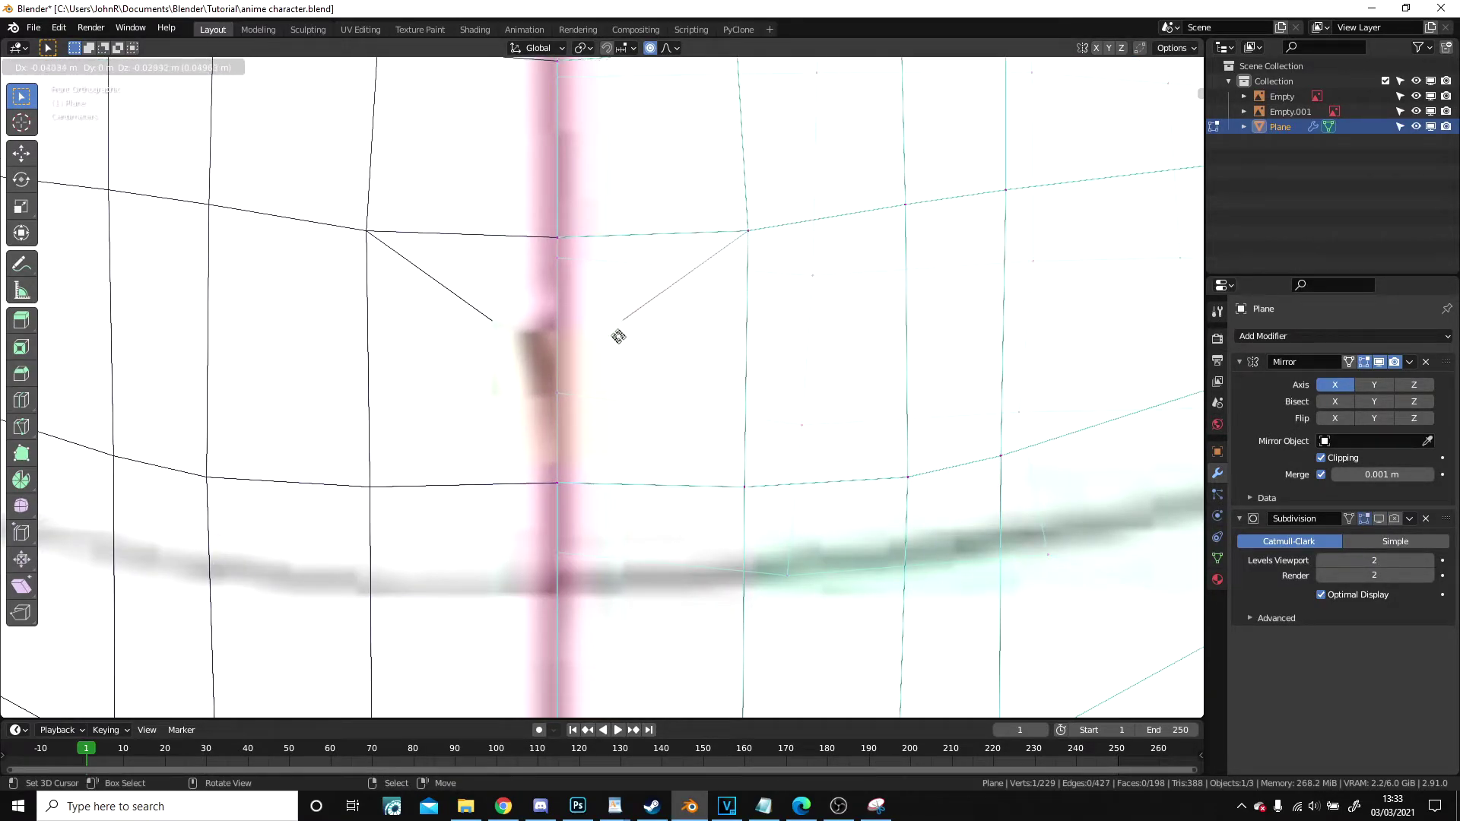
pyautogui.click(612, 328)
pyautogui.press('e')
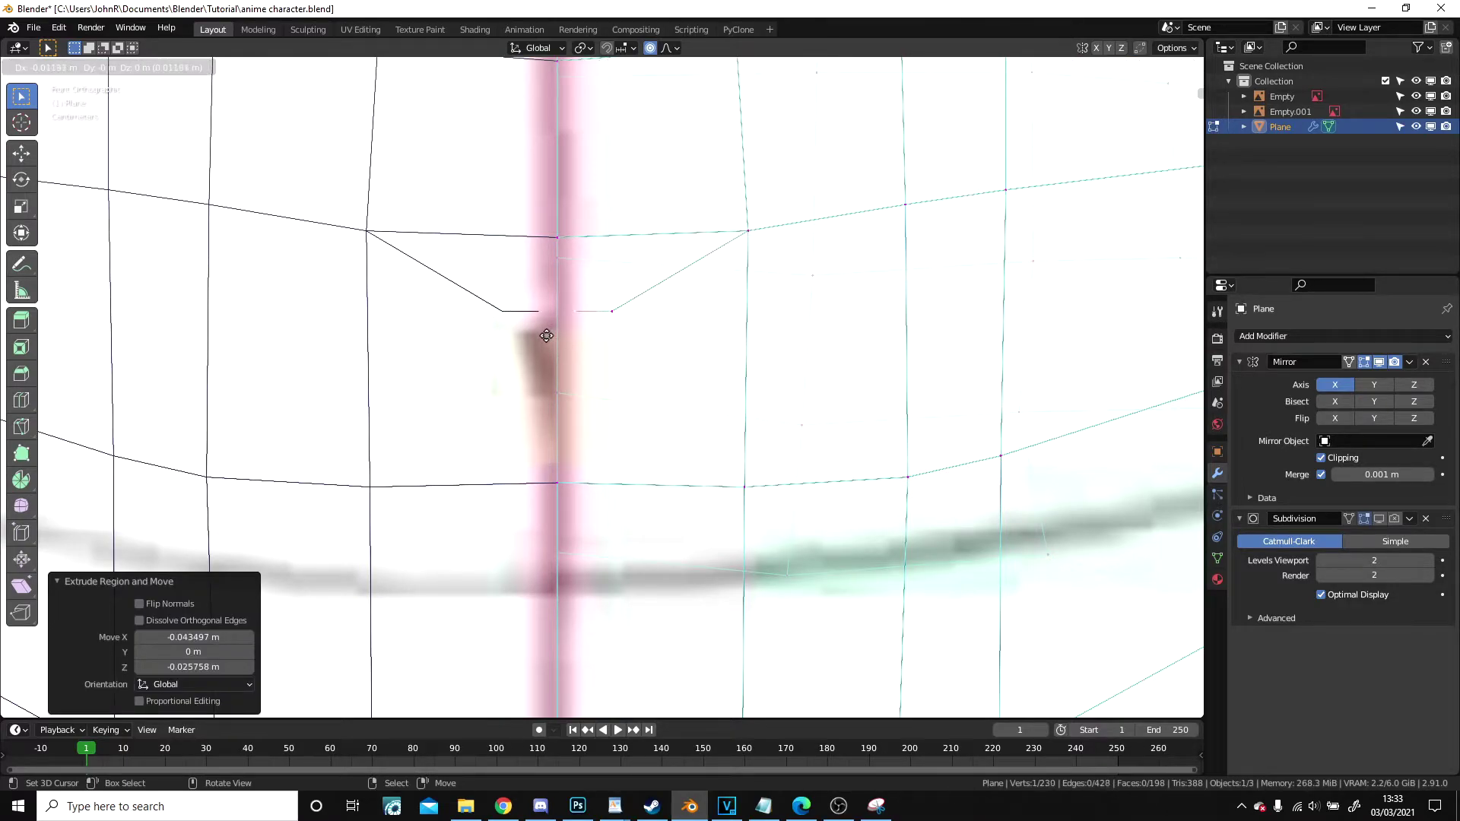
pyautogui.click(527, 337)
pyautogui.press('e')
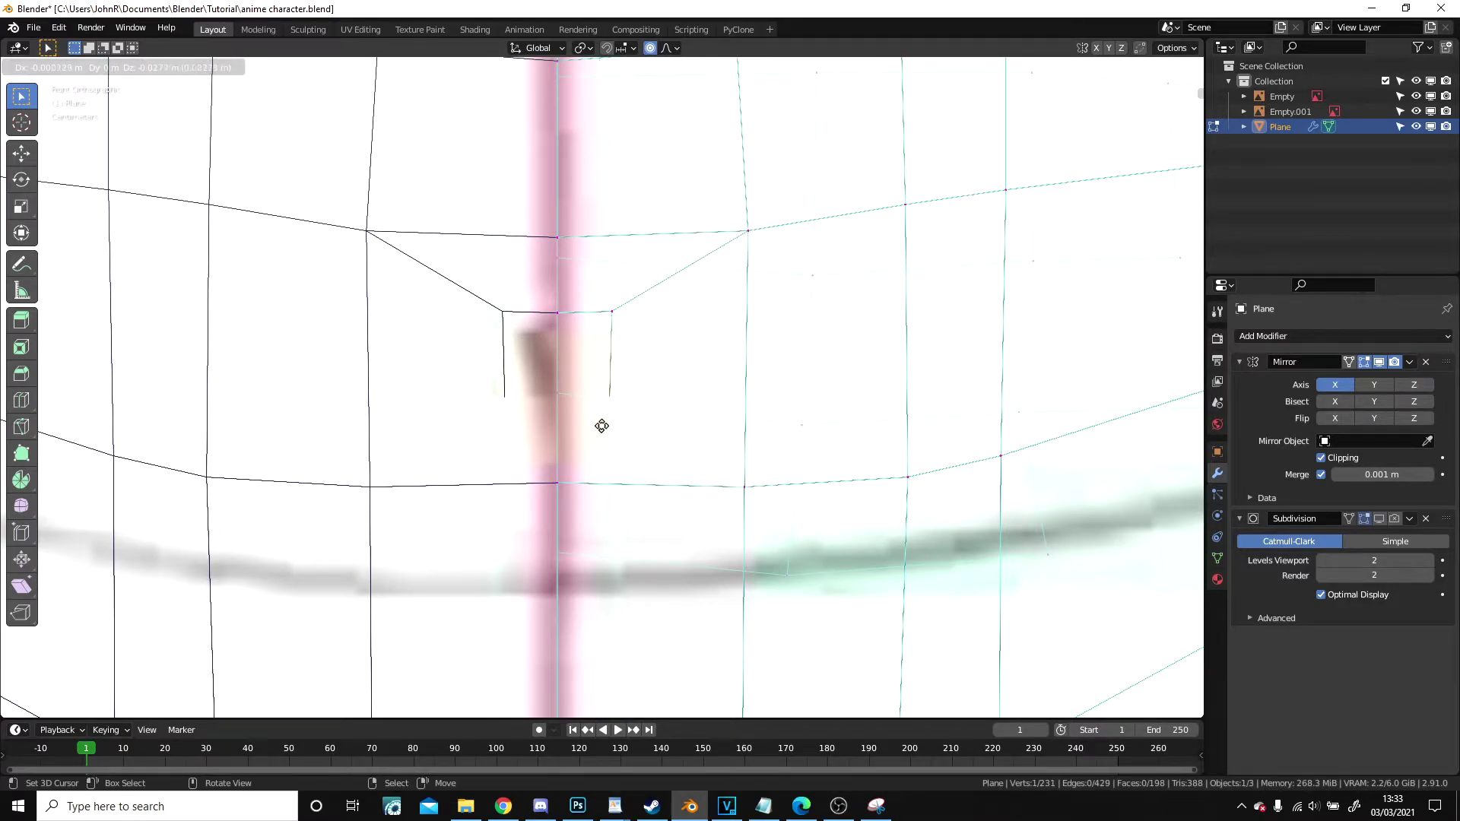
pyautogui.click(602, 426)
pyautogui.press('e')
pyautogui.click(515, 426)
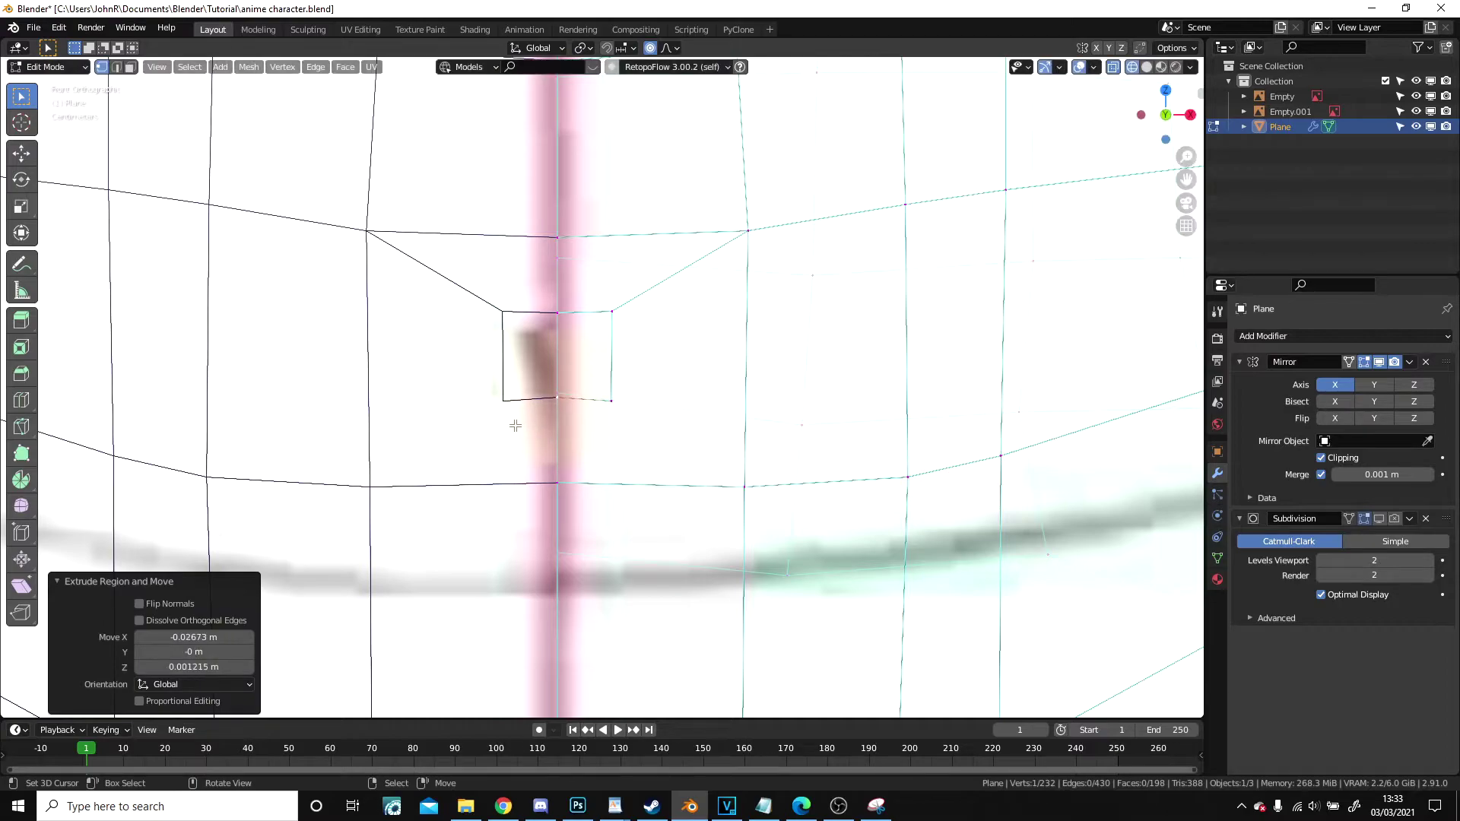
# - Fill the gap between the belly opening and the small navel outline with a ring of faces
pyautogui.rightClick(562, 402)
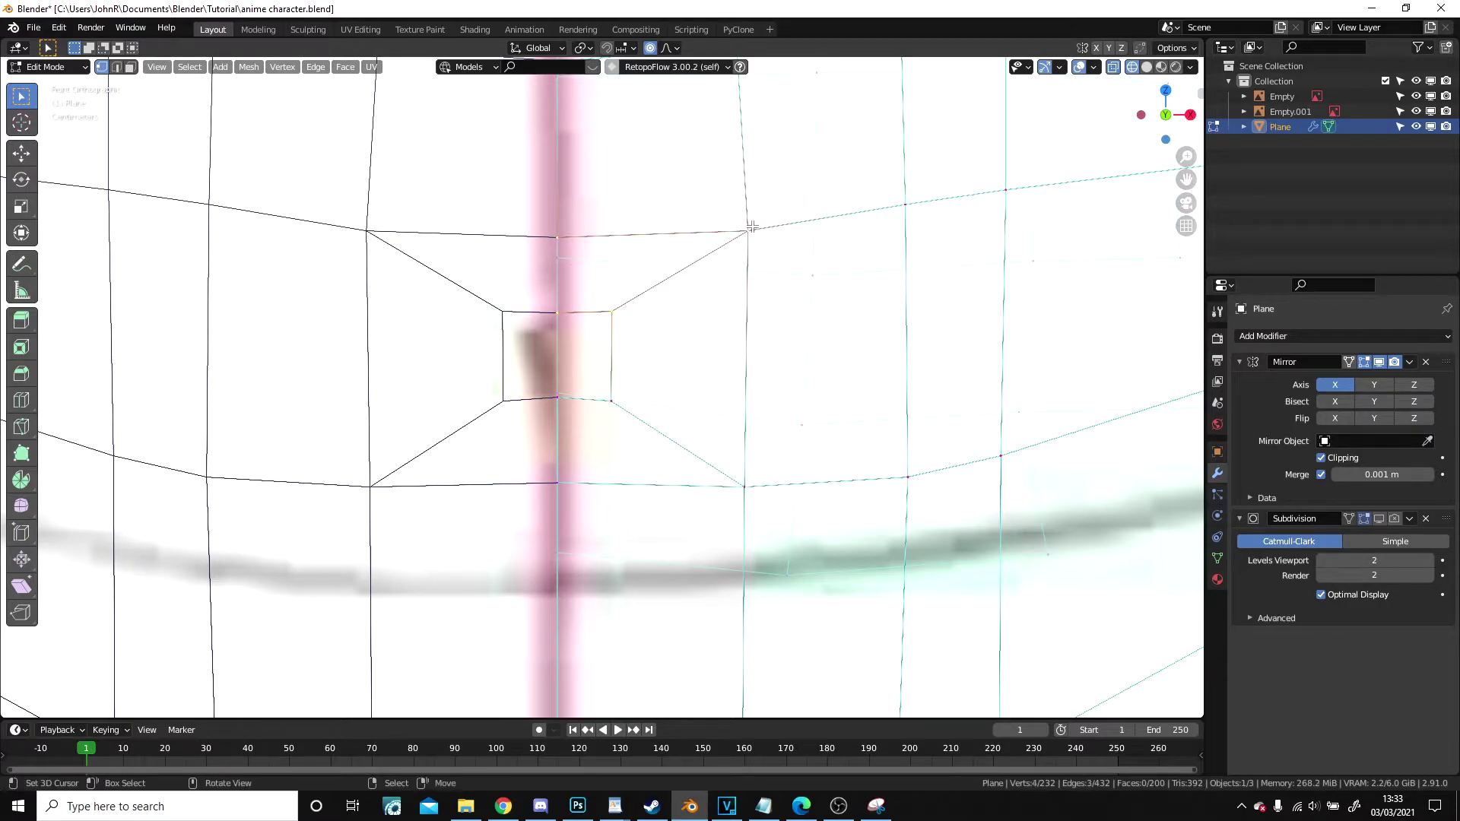
pyautogui.press('z')
pyautogui.scroll(-8, 572, 322)
pyautogui.press('Tab')
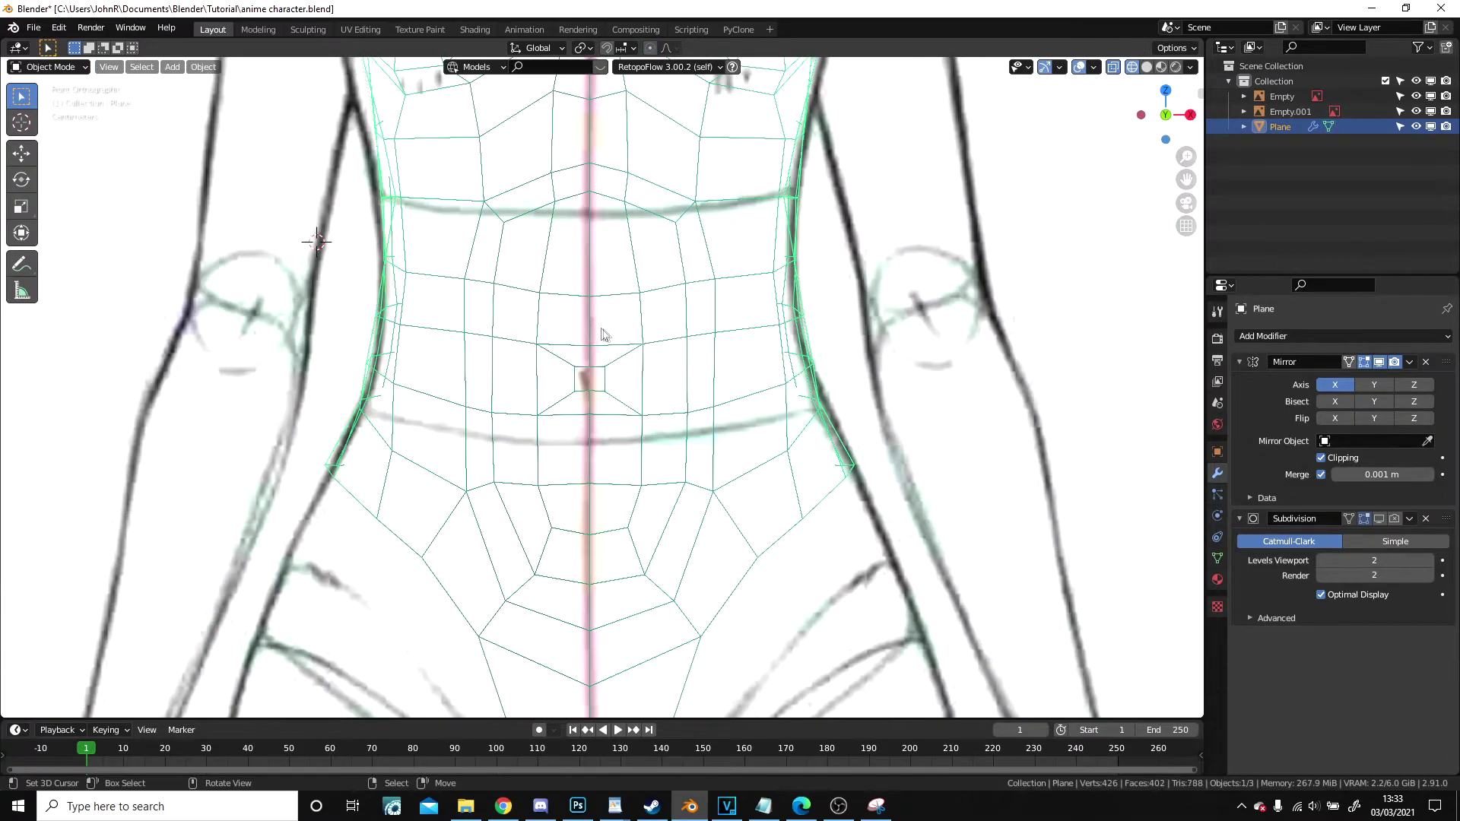
pyautogui.press('z')
pyautogui.click(894, 375)
pyautogui.press('Tab')
pyautogui.scroll(10, 686, 419)
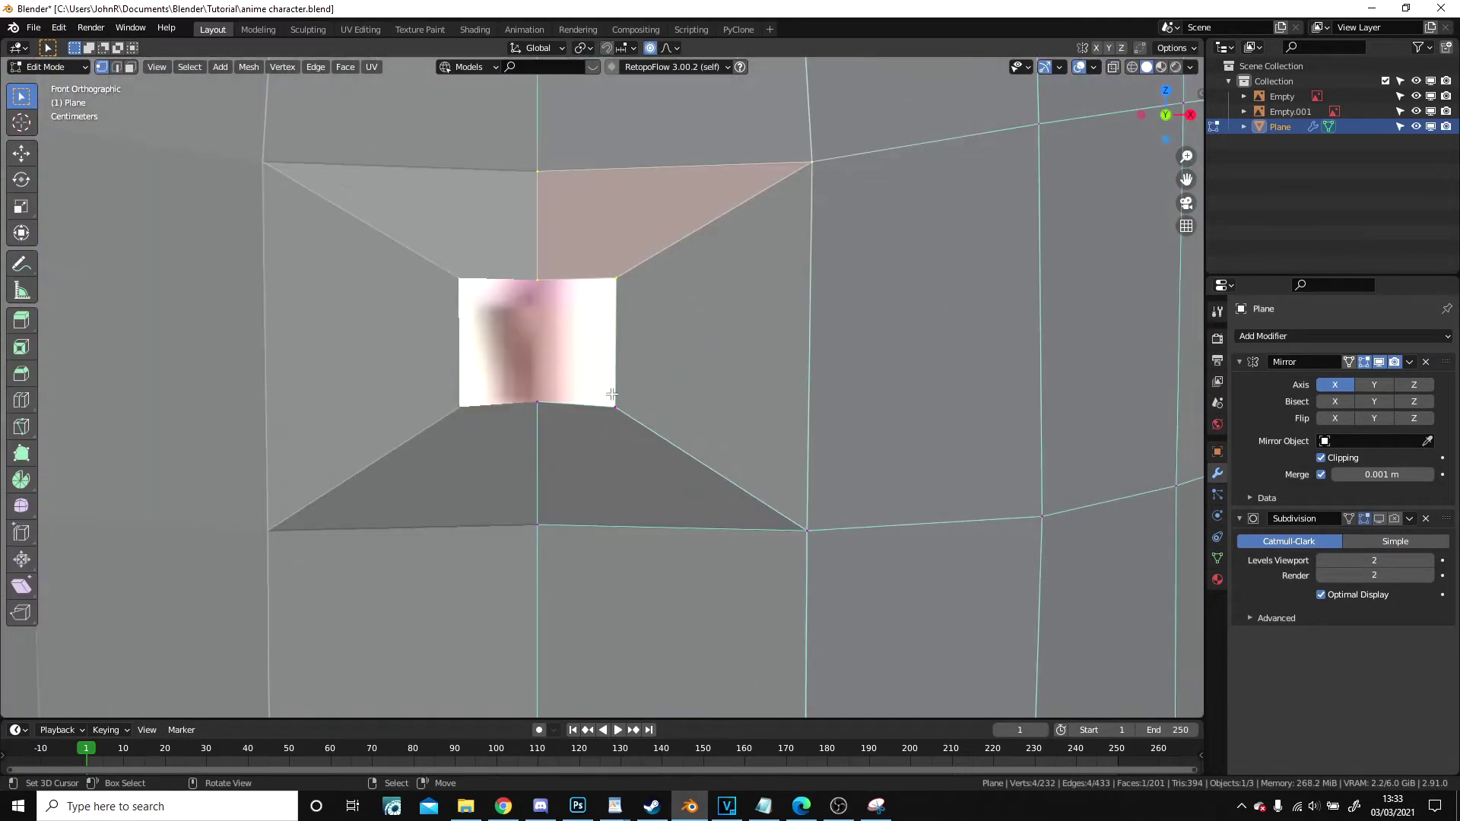
pyautogui.press('g')
pyautogui.rightClick(541, 406)
pyautogui.press('g')
pyautogui.rightClick(541, 405)
# - With proportional editing off, move the navel opening's lower and upper outer corners inward to form a hexagon
pyautogui.scroll(2, 588, 399)
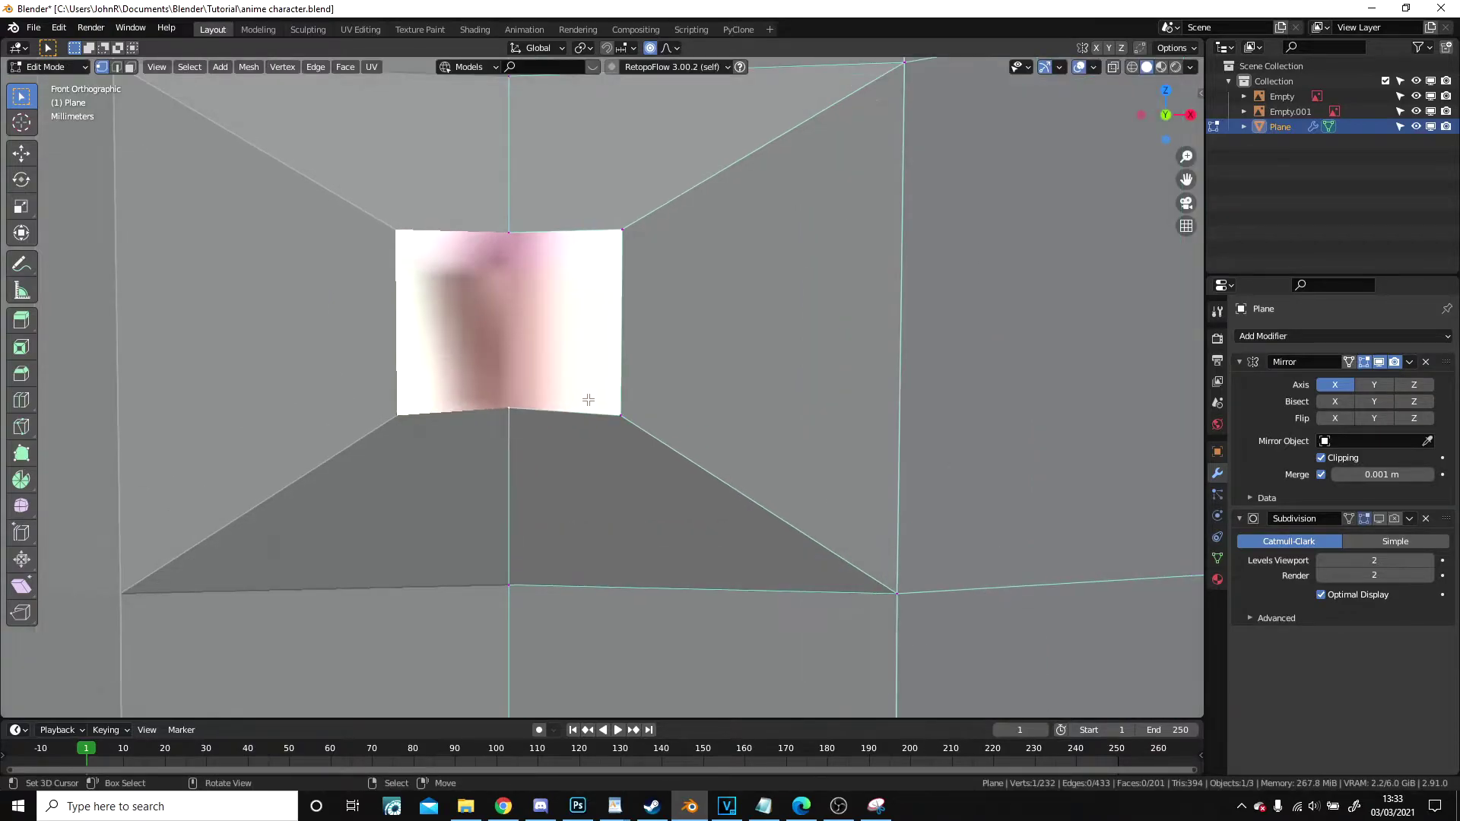
pyautogui.press('g')
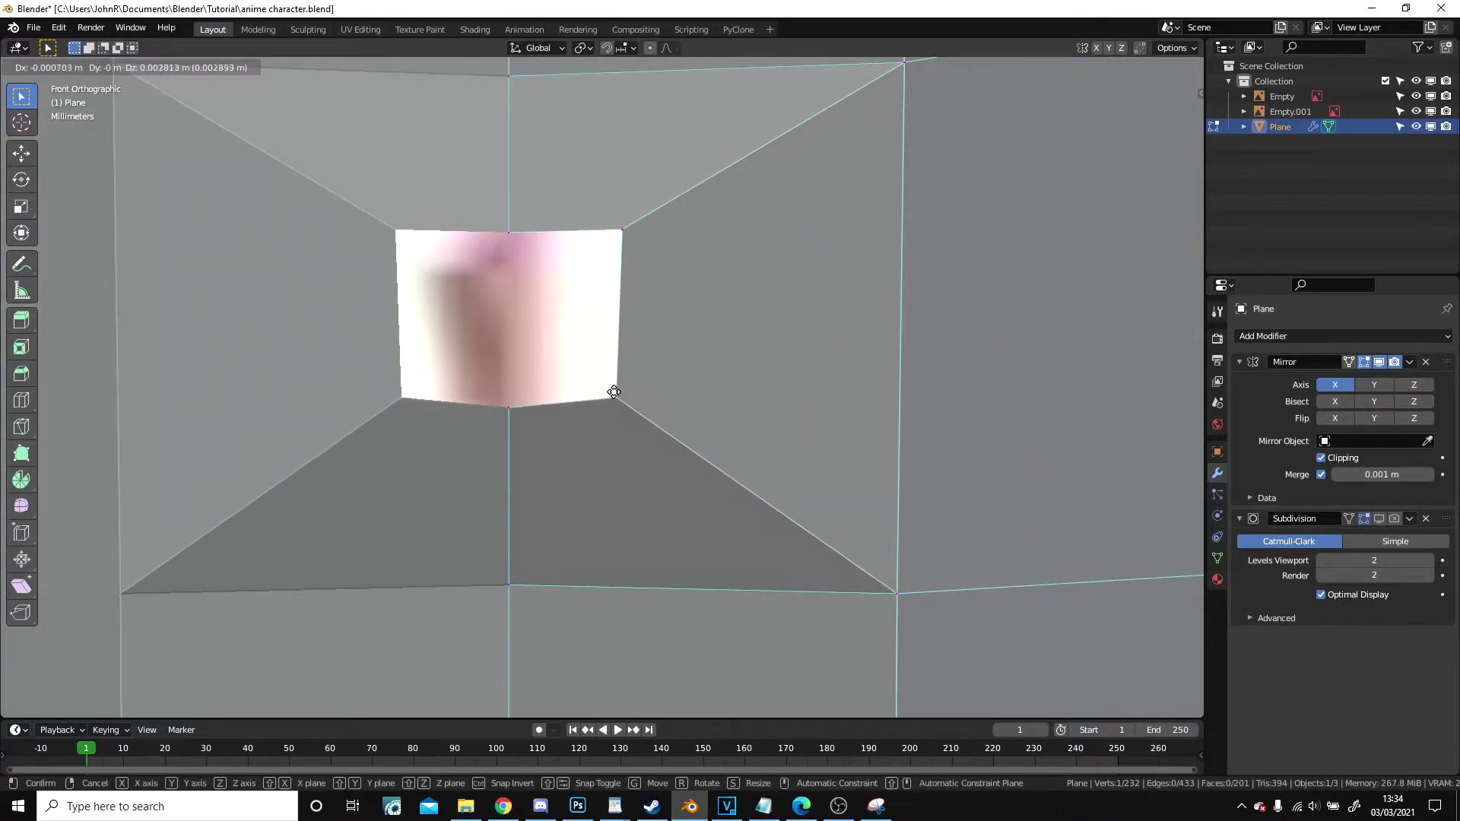
pyautogui.click(597, 366)
pyautogui.rightClick(642, 228)
pyautogui.press('g')
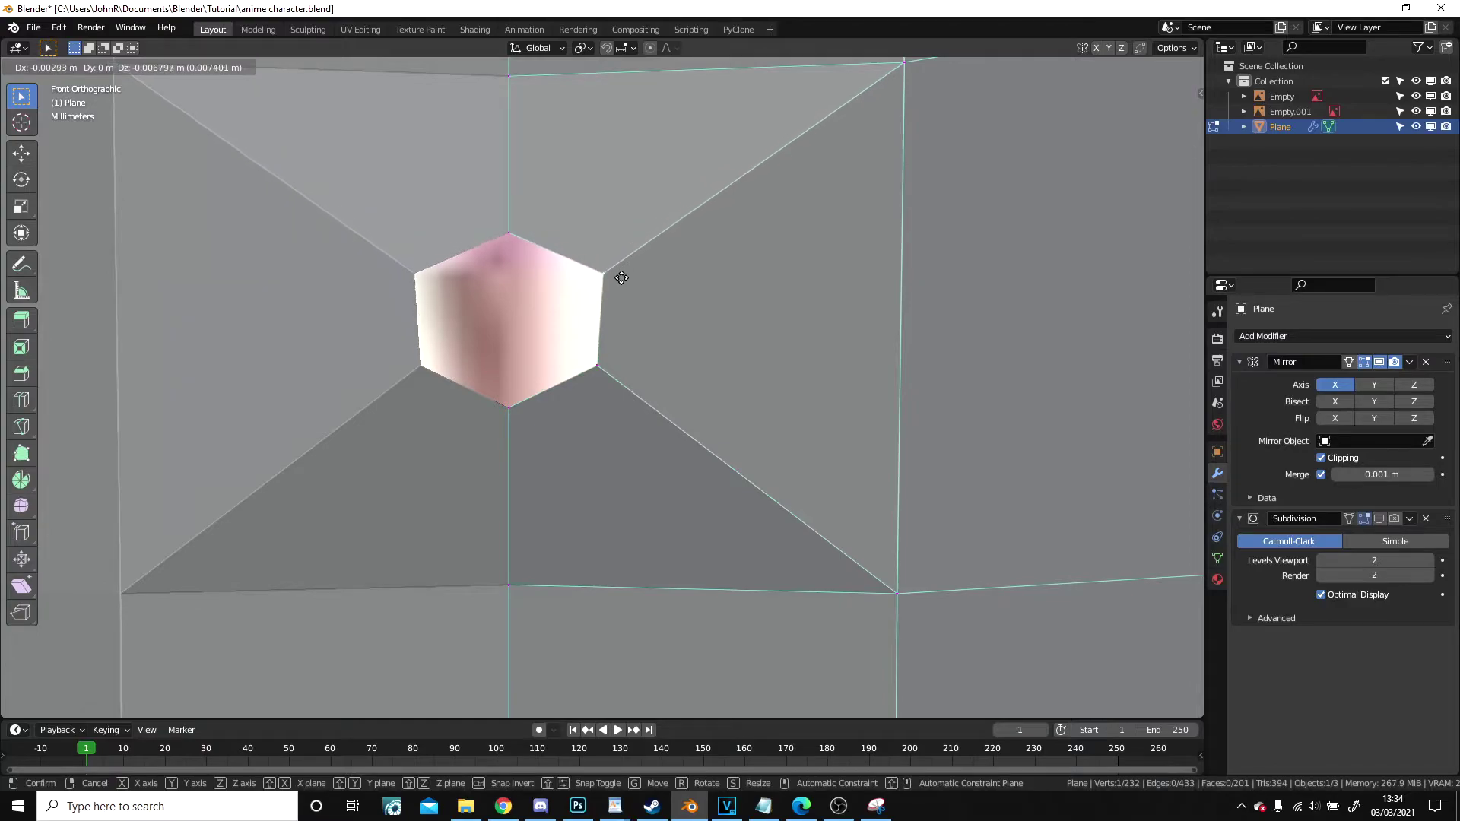
pyautogui.click(617, 281)
# - Select the navel's rim loop and move it into the belly about 0.0056 m along Y and 0.0014 m along Z
pyautogui.keyDown('alt'); pyautogui.rightClick(606, 330); pyautogui.keyUp('alt')
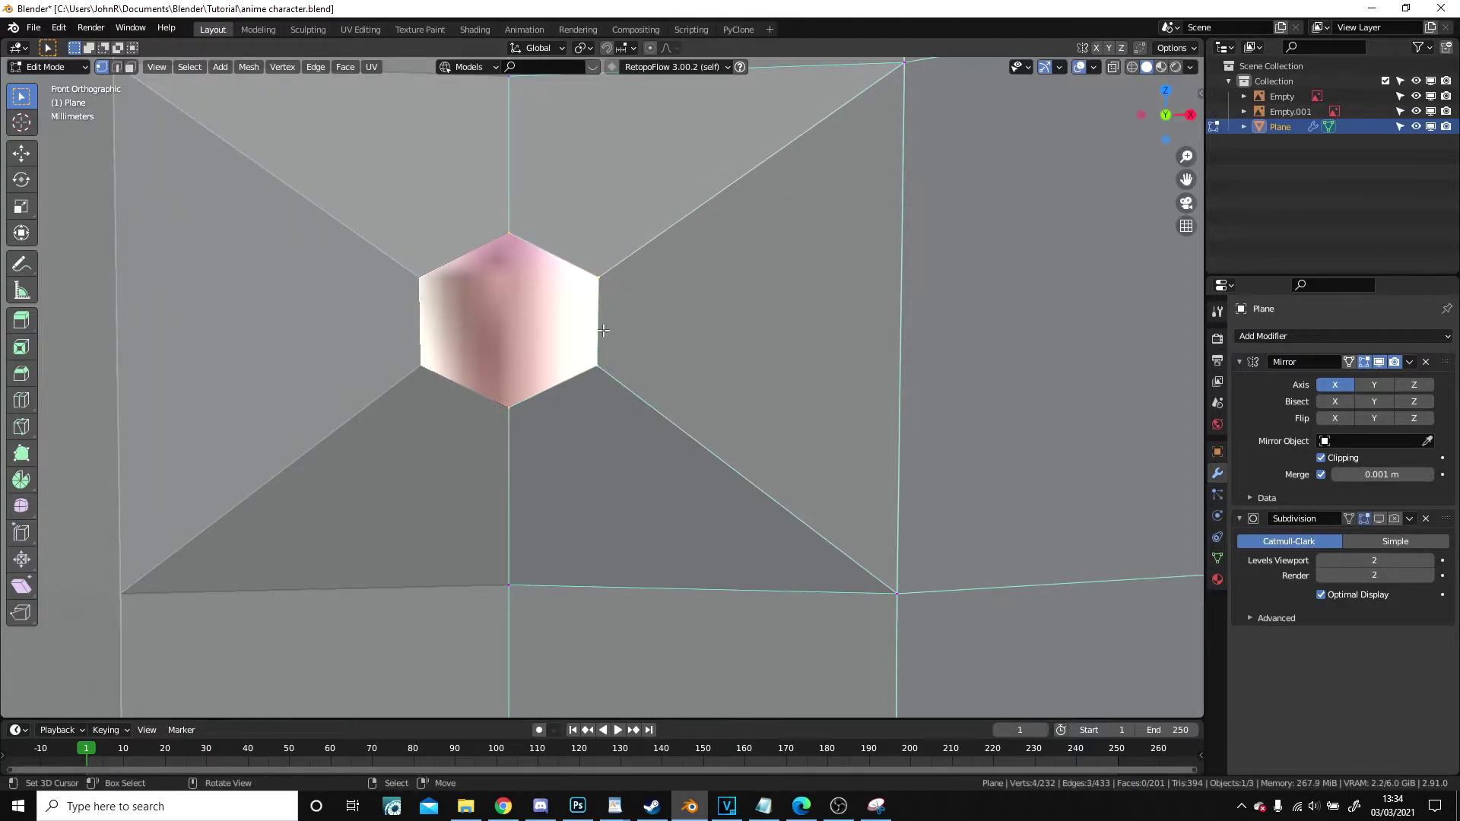
pyautogui.moveTo(606, 330); pyautogui.dragTo(600, 330, button='middle')
pyautogui.scroll(-7, 601, 330)
pyautogui.hotkey('shift', 'z')
pyautogui.press('KP_3')
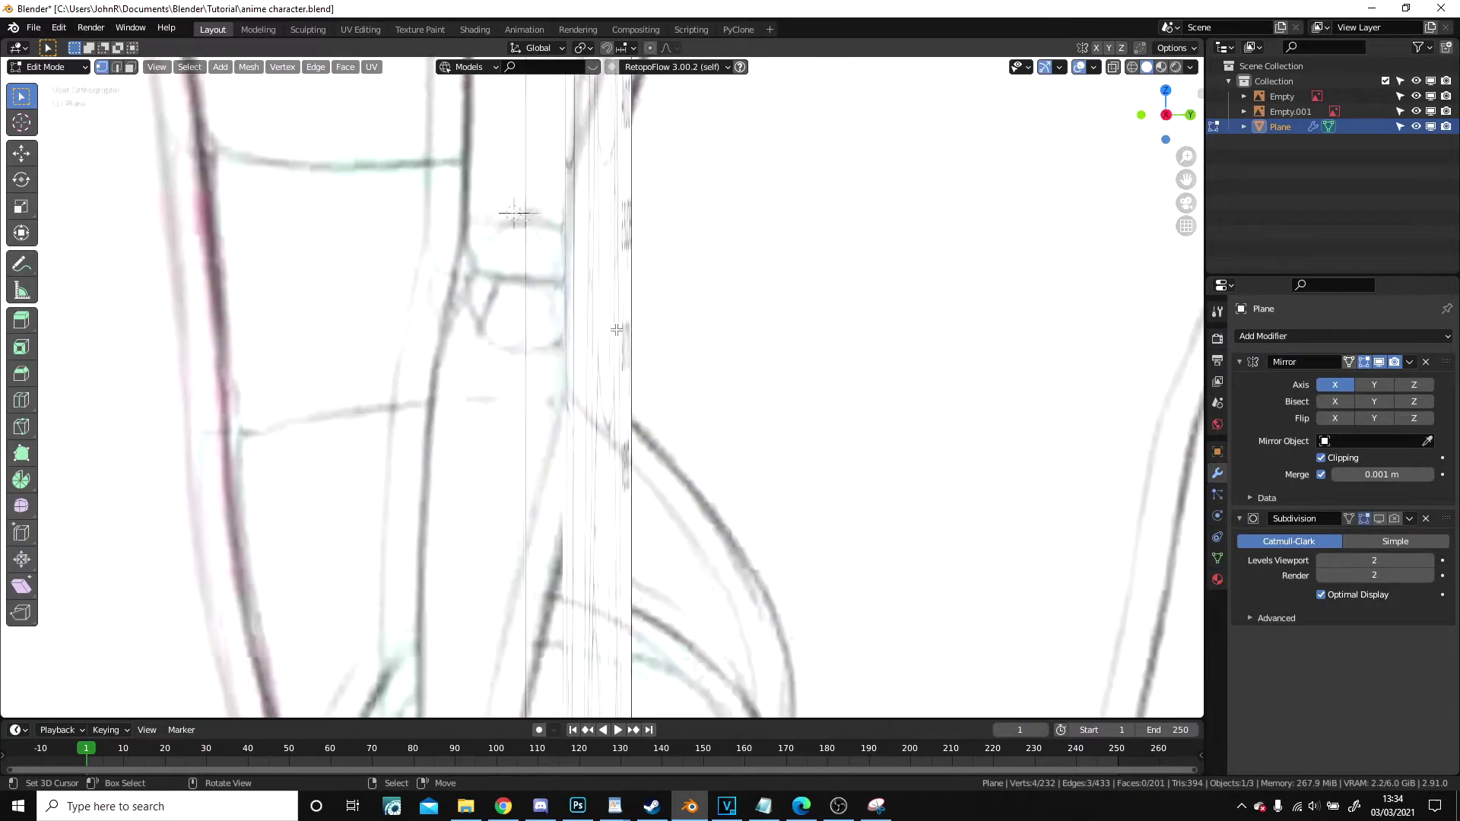
pyautogui.keyDown('shift'); pyautogui.moveTo(382, 297); pyautogui.dragTo(598, 294, button='middle'); pyautogui.keyUp('shift')
pyautogui.scroll(4, 598, 294)
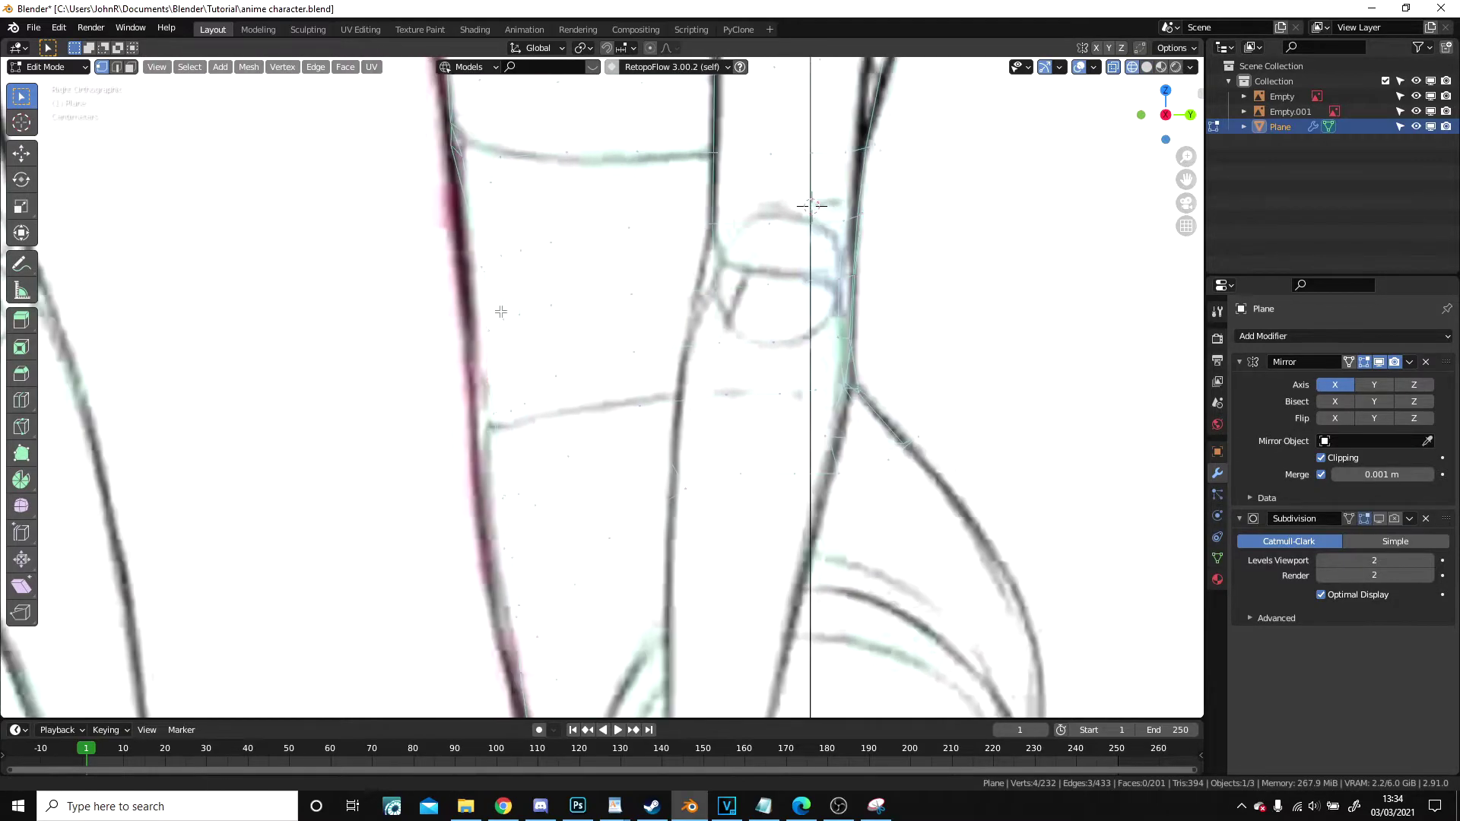
pyautogui.press('g')
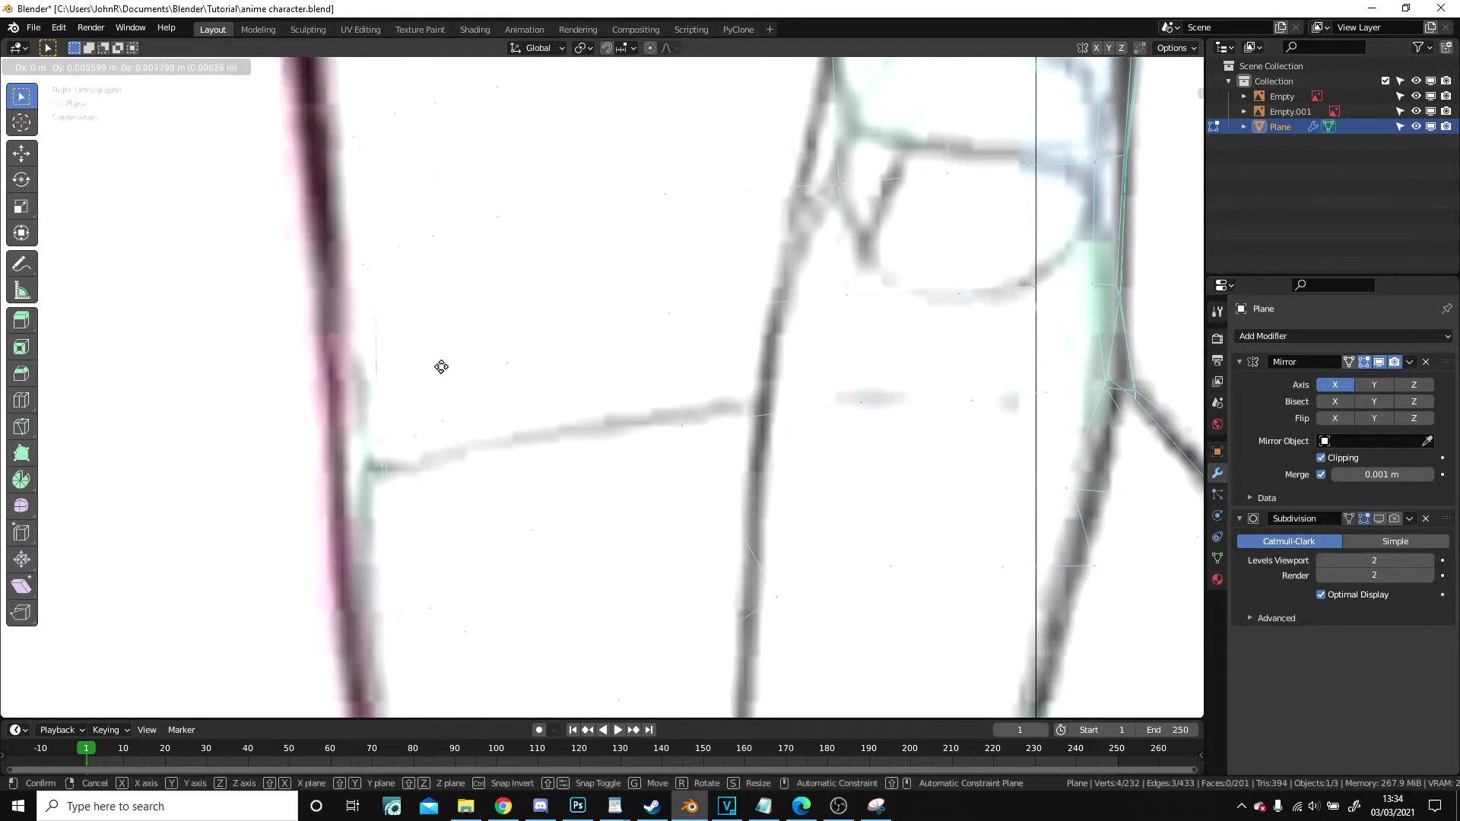
pyautogui.click(441, 368)
# - Rotate the navel's rim loop 6.28° in the side view to follow the belly's slope
pyautogui.scroll(3, 426, 357)
pyautogui.keyDown('shift'); pyautogui.moveTo(384, 349); pyautogui.dragTo(563, 365, button='middle'); pyautogui.keyUp('shift')
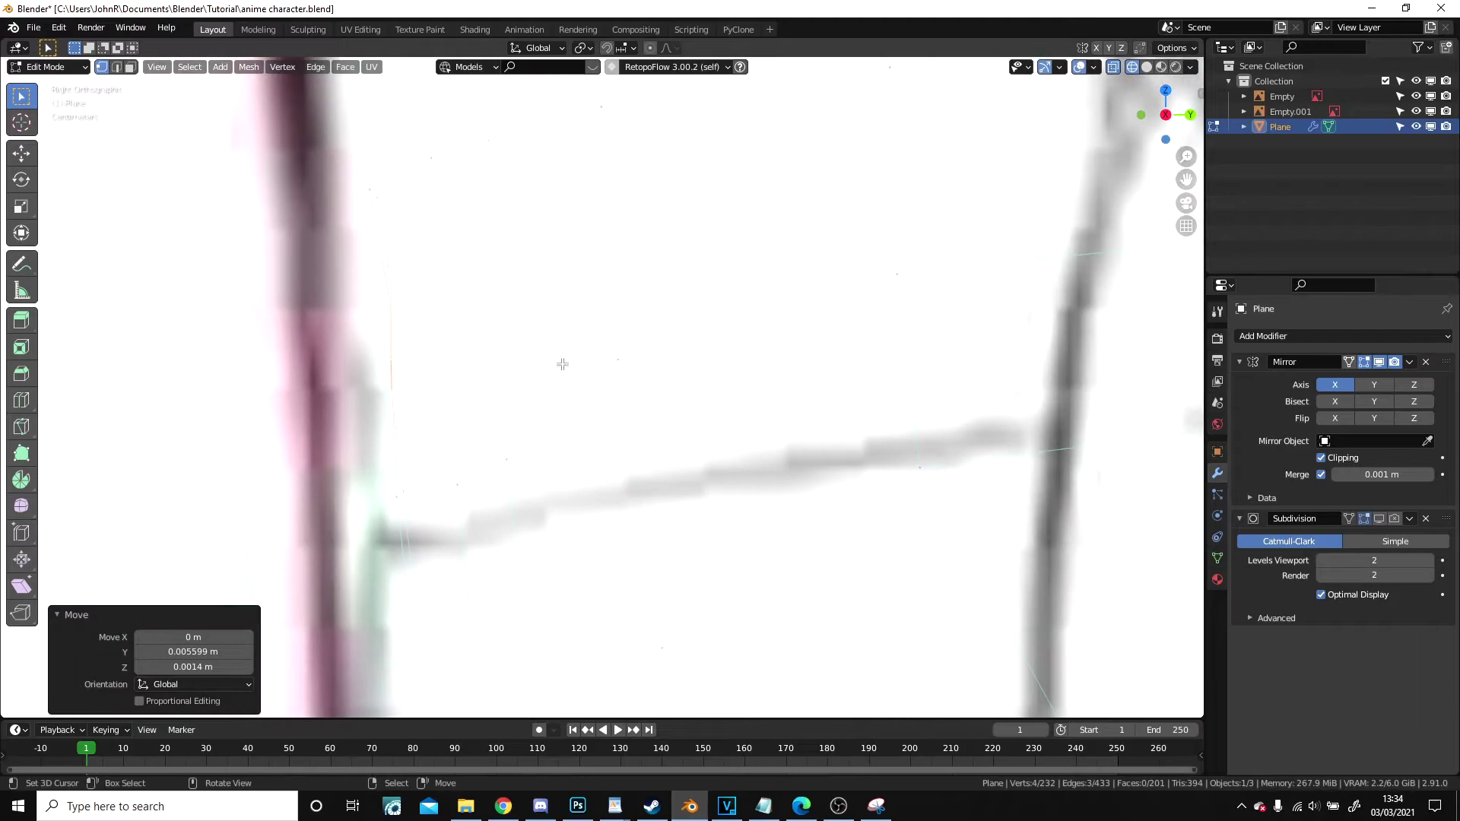
pyautogui.press('r')
pyautogui.click(559, 340)
# - Extrude the navel rim about 0.0186 m along Y and 0.0038 m along Z, and scale the new loop to about 0.41
pyautogui.press('g')
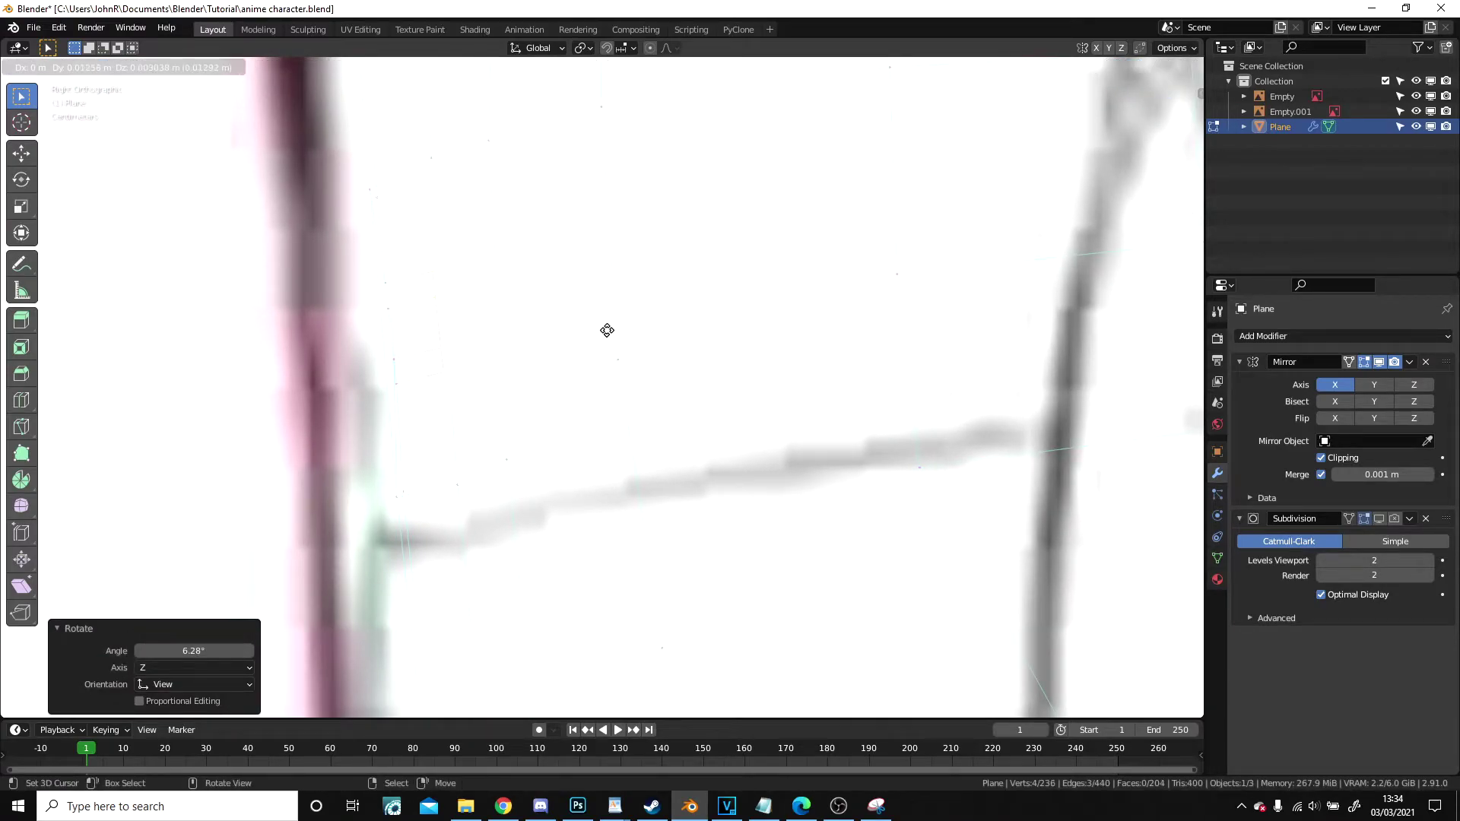
pyautogui.click(629, 328)
pyautogui.press('s')
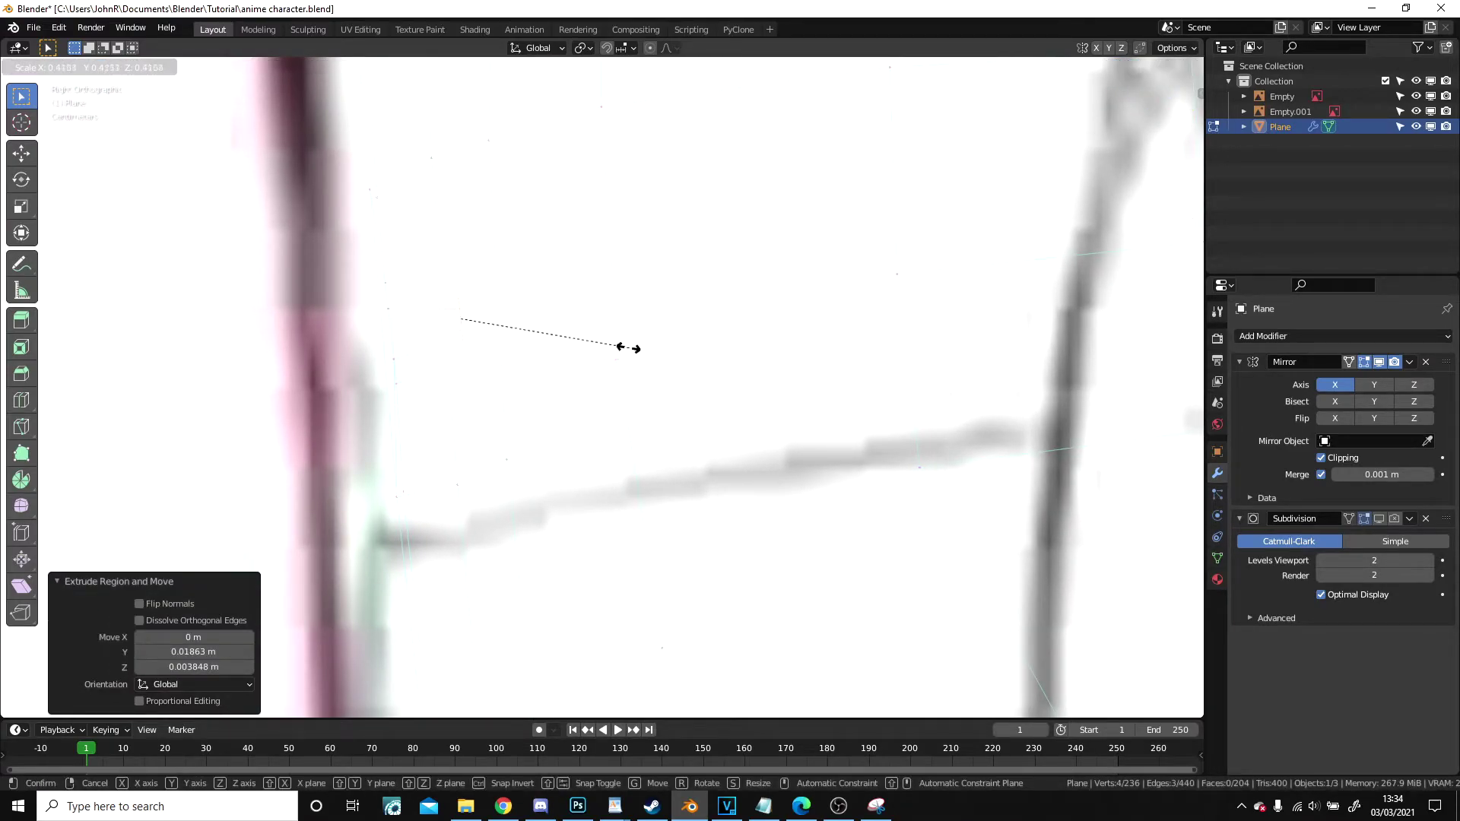
pyautogui.click(629, 349)
# - Close the inner end of the navel with a face and check the cavity in solid shading
pyautogui.moveTo(630, 347); pyautogui.dragTo(825, 349, button='middle')
pyautogui.scroll(3, 648, 308)
pyautogui.rightClick(579, 242)
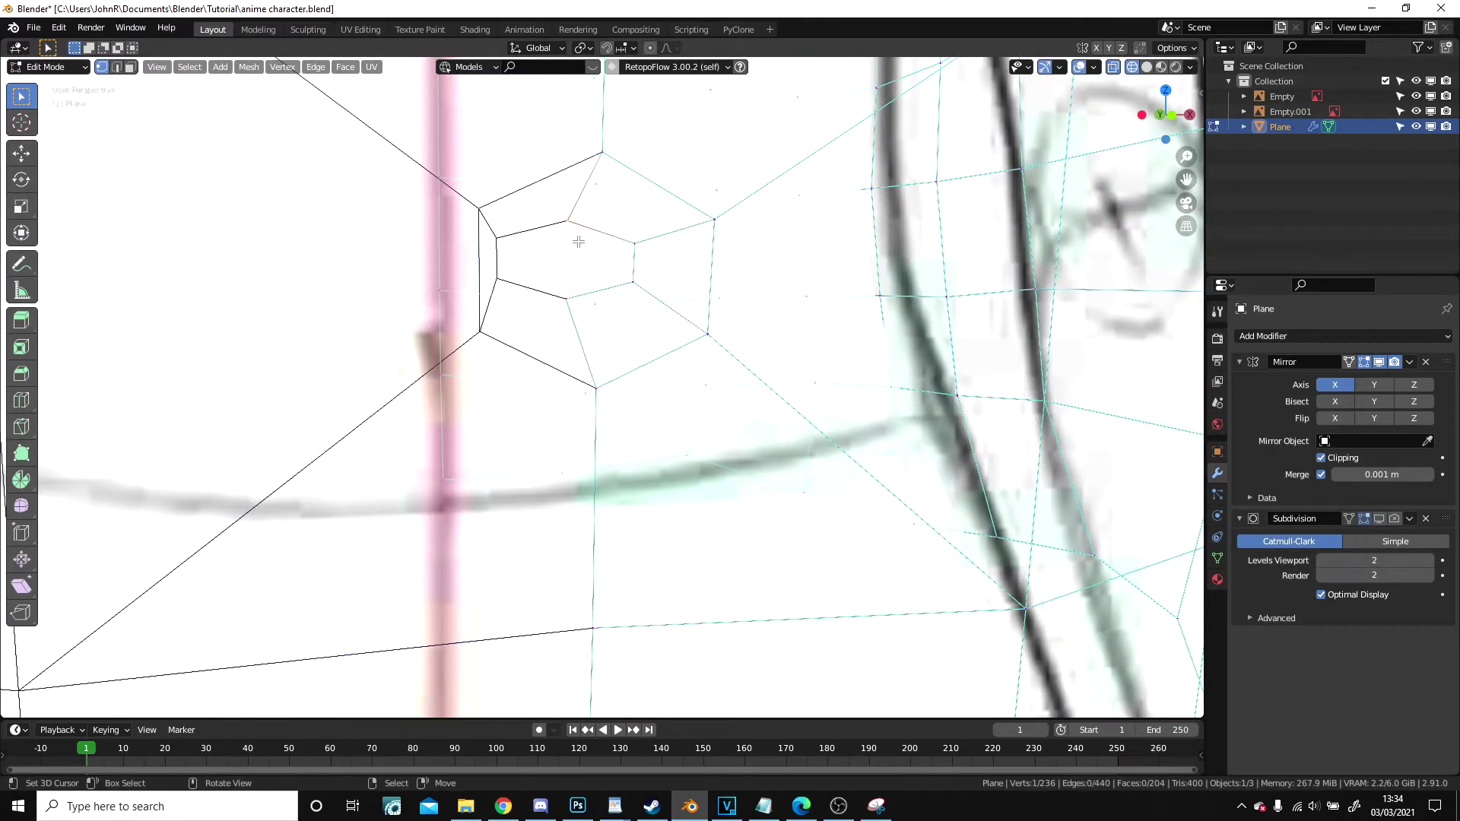
pyautogui.press('z')
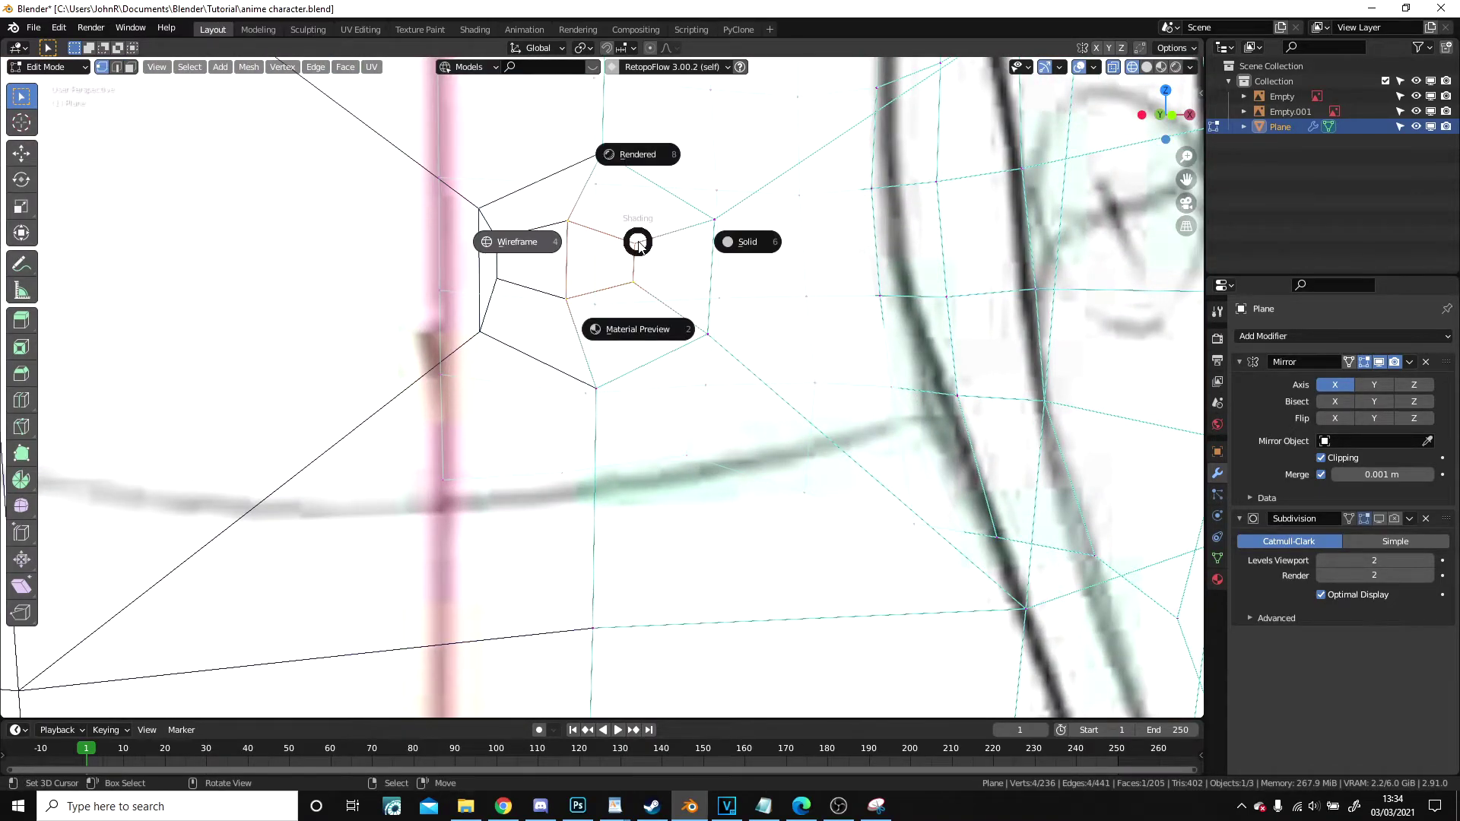
pyautogui.click(703, 249)
pyautogui.scroll(-6, 745, 331)
pyautogui.press('Tab')
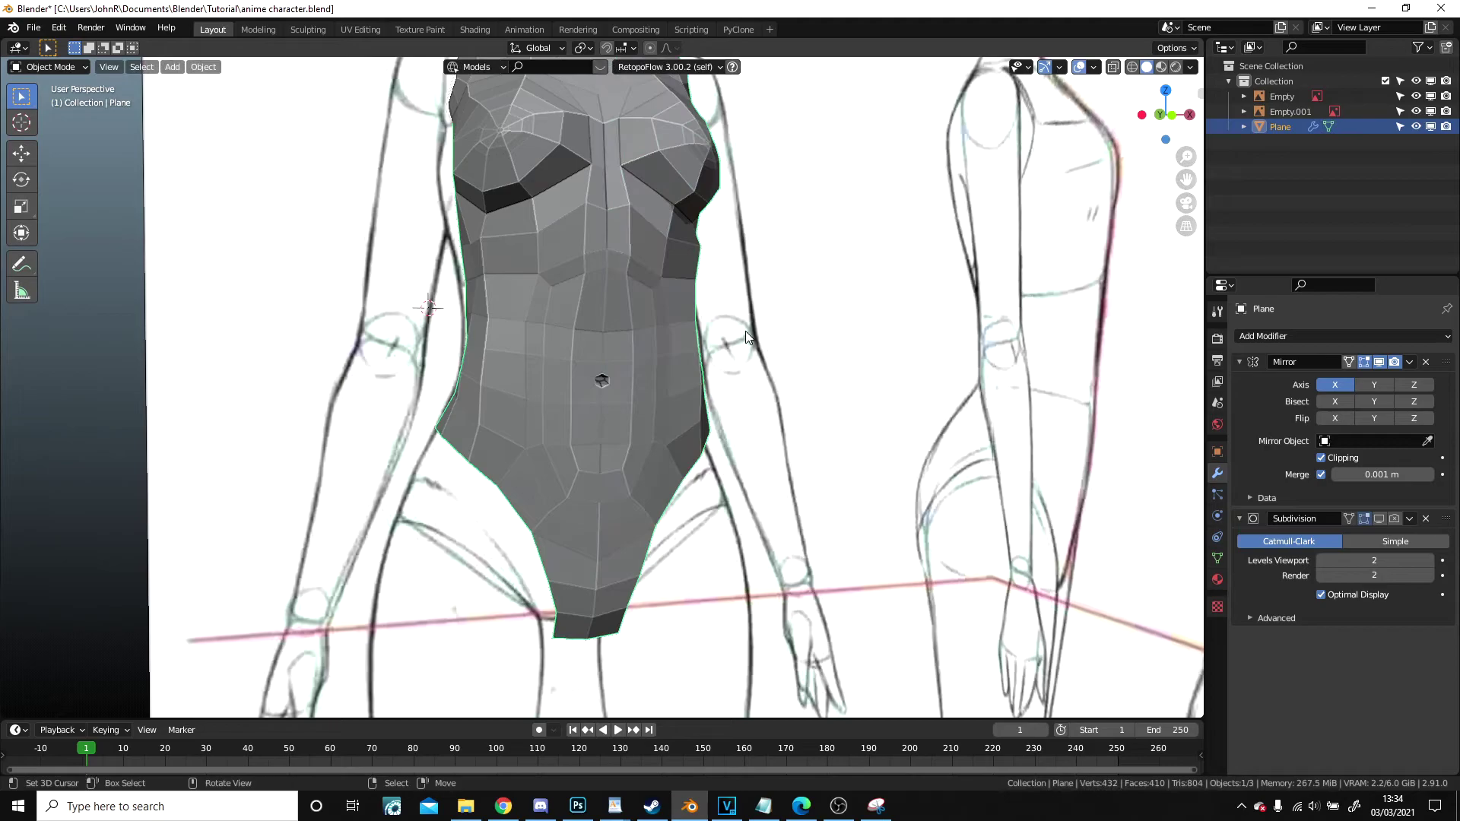
pyautogui.scroll(-3, 746, 331)
pyautogui.scroll(12, 738, 349)
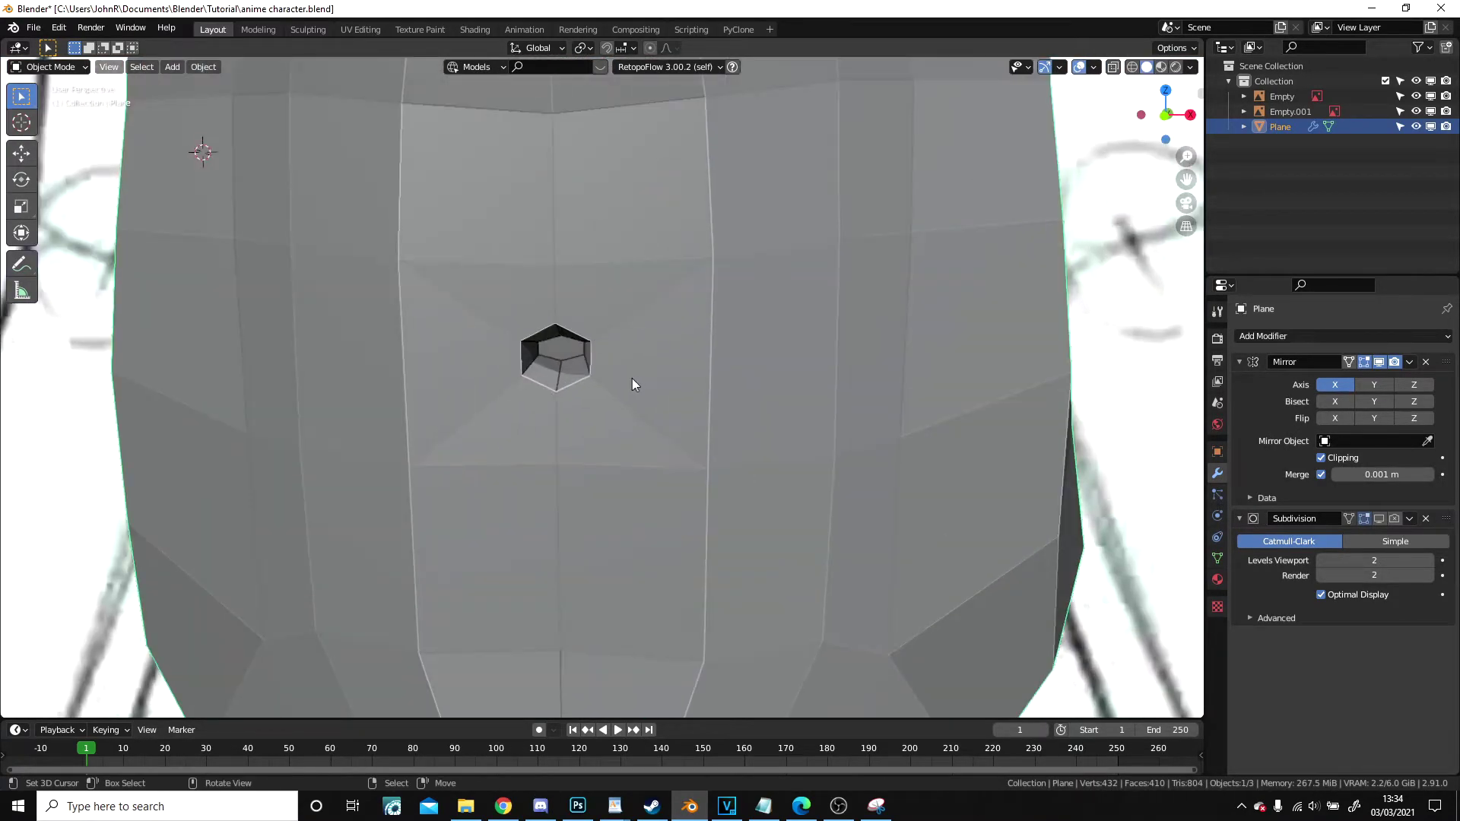
# - Lower the upper vertices of the navel's outer rim in the front wireframe view to narrow the opening
pyautogui.press('Tab')
pyautogui.click(592, 344)
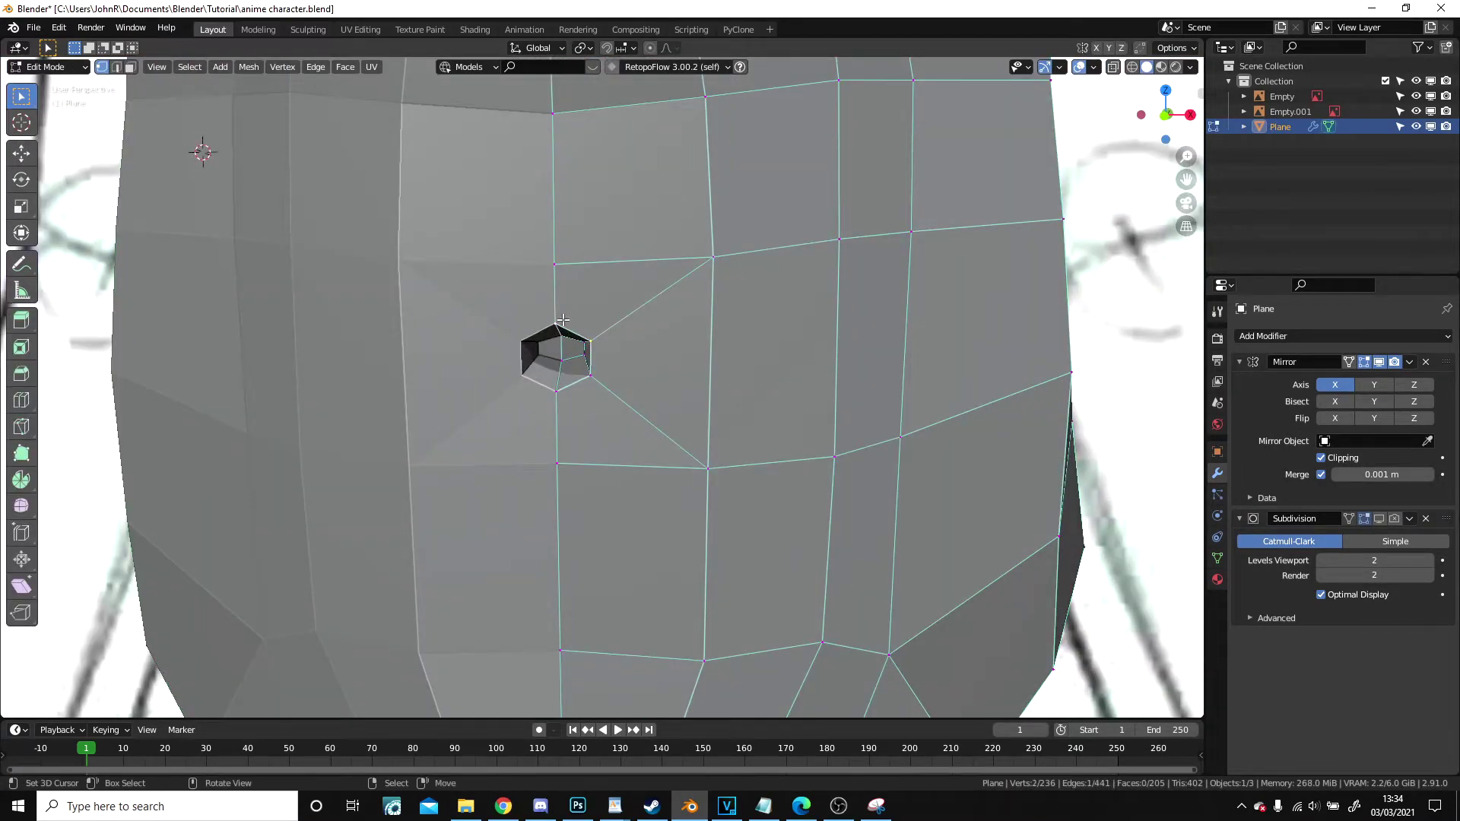
pyautogui.press('z')
pyautogui.click(423, 316)
pyautogui.scroll(3, 499, 265)
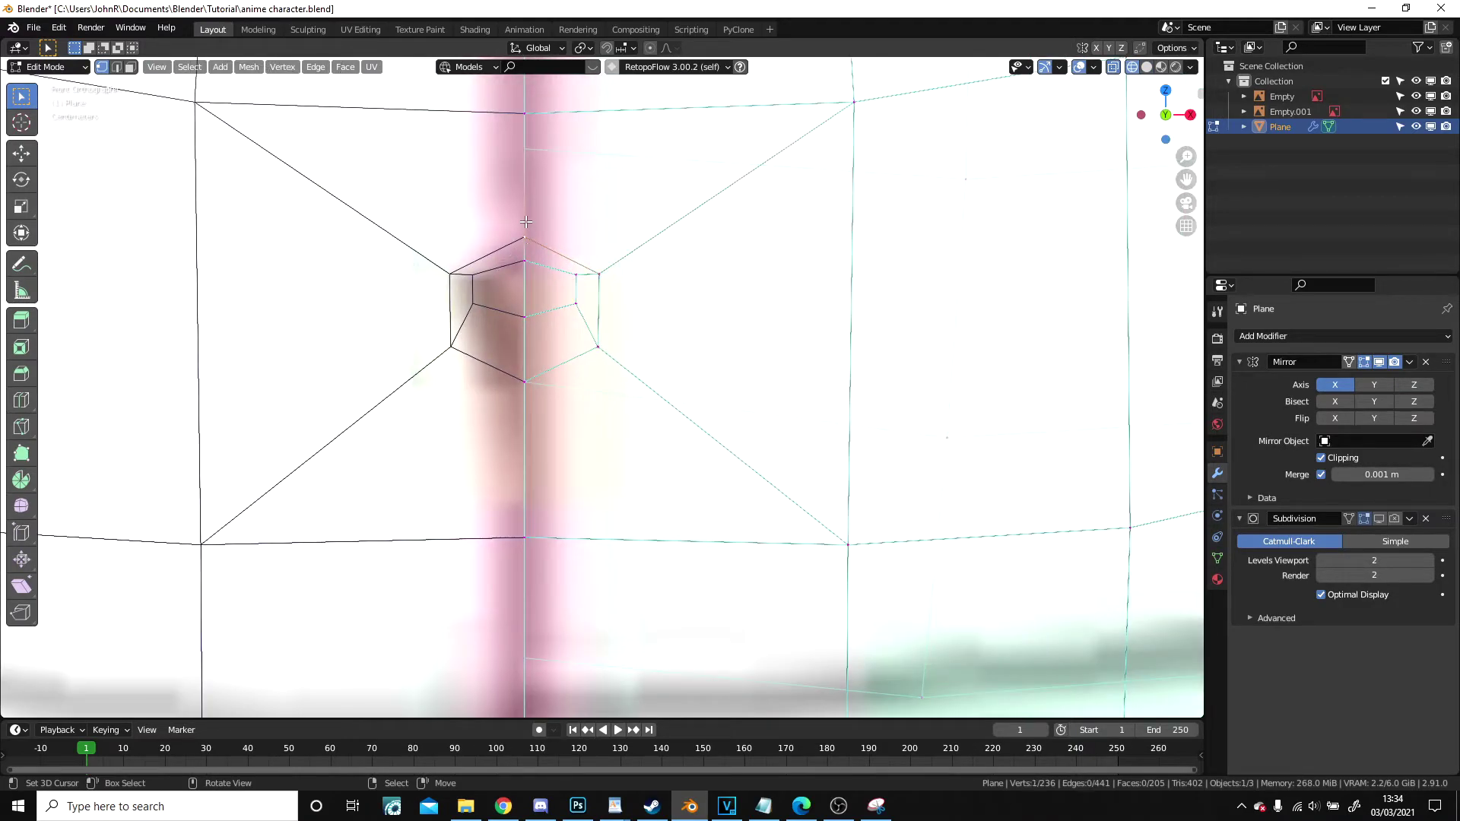
pyautogui.press('g')
pyautogui.moveTo(525, 249); pyautogui.dragTo(525, 250, button='right')
pyautogui.moveTo(617, 260); pyautogui.dragTo(591, 264, button='right')
# - Move the inner navel loop's lower edge and upper edge down within the outer rim
pyautogui.rightClick(592, 265)
pyautogui.press('g')
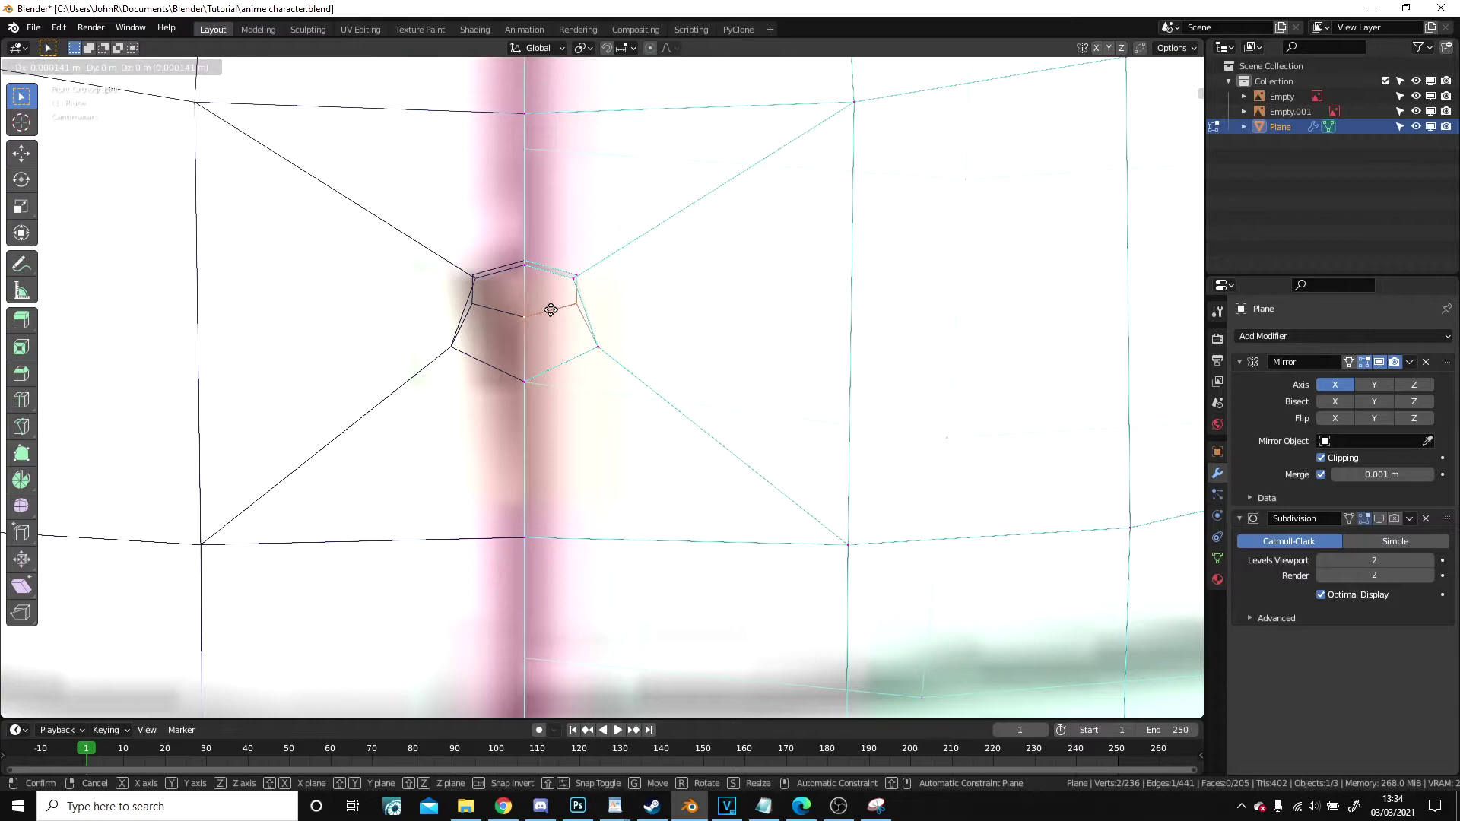
pyautogui.click(550, 339)
pyautogui.keyDown('alt'); pyautogui.click(552, 259); pyautogui.keyUp('alt')
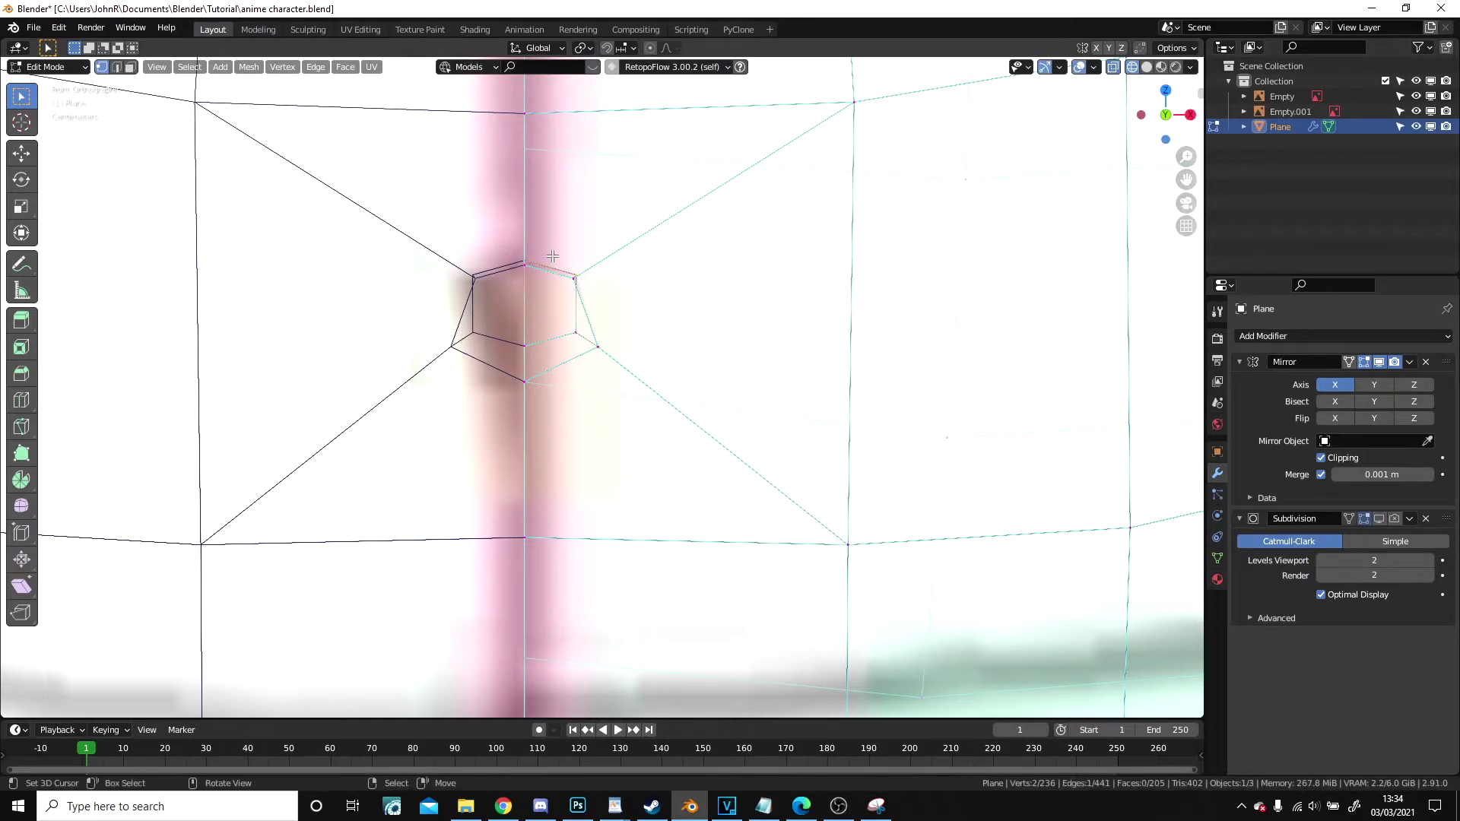
pyautogui.press('g')
pyautogui.click(578, 320)
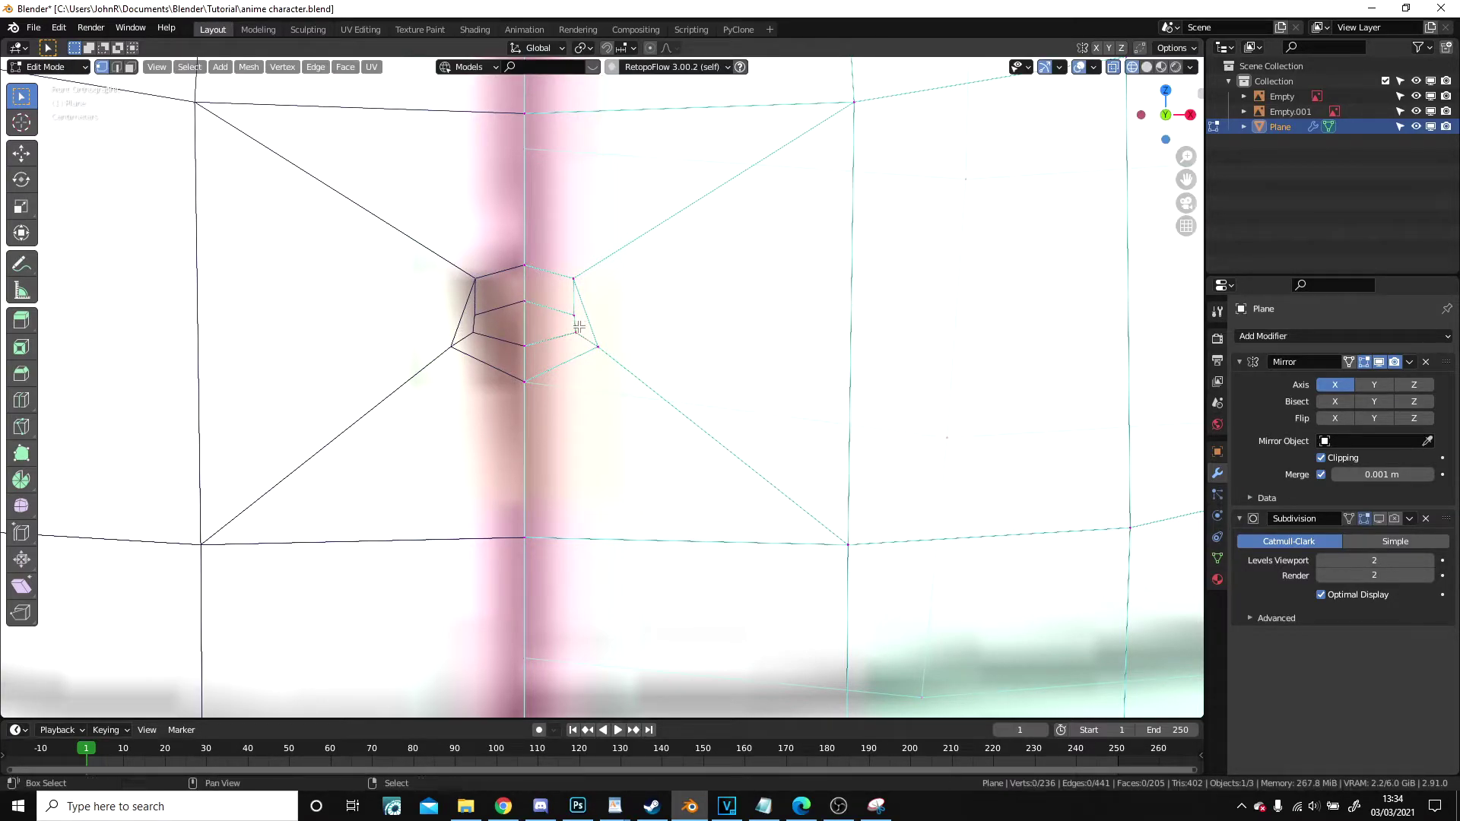
# - Pull the navel's inner side vertices and the outer rim's lower side vertex in towards the centre line
pyautogui.keyDown('shift'); pyautogui.rightClick(575, 333); pyautogui.keyUp('shift')
pyautogui.press('g')
pyautogui.click(555, 329)
pyautogui.rightClick(597, 348)
pyautogui.press('g')
pyautogui.click(565, 349)
pyautogui.rightClick(578, 280)
pyautogui.press('g')
pyautogui.click(559, 302)
# - Lower the navel rim's top centre vertex and raise its bottom centre vertex to shorten the opening
pyautogui.rightClick(528, 272)
pyautogui.press('g')
pyautogui.click(525, 287)
pyautogui.rightClick(538, 390)
pyautogui.press('g')
pyautogui.rightClick(537, 373)
pyautogui.rightClick(529, 381)
pyautogui.press('g')
pyautogui.click(531, 369)
# - Move the navel rim's upper side vertex down and in towards the centre line to tighten the opening
pyautogui.rightClick(531, 368)
pyautogui.rightClick(531, 278)
pyautogui.press('g')
pyautogui.rightClick(531, 279)
pyautogui.rightClick(580, 285)
pyautogui.press('g')
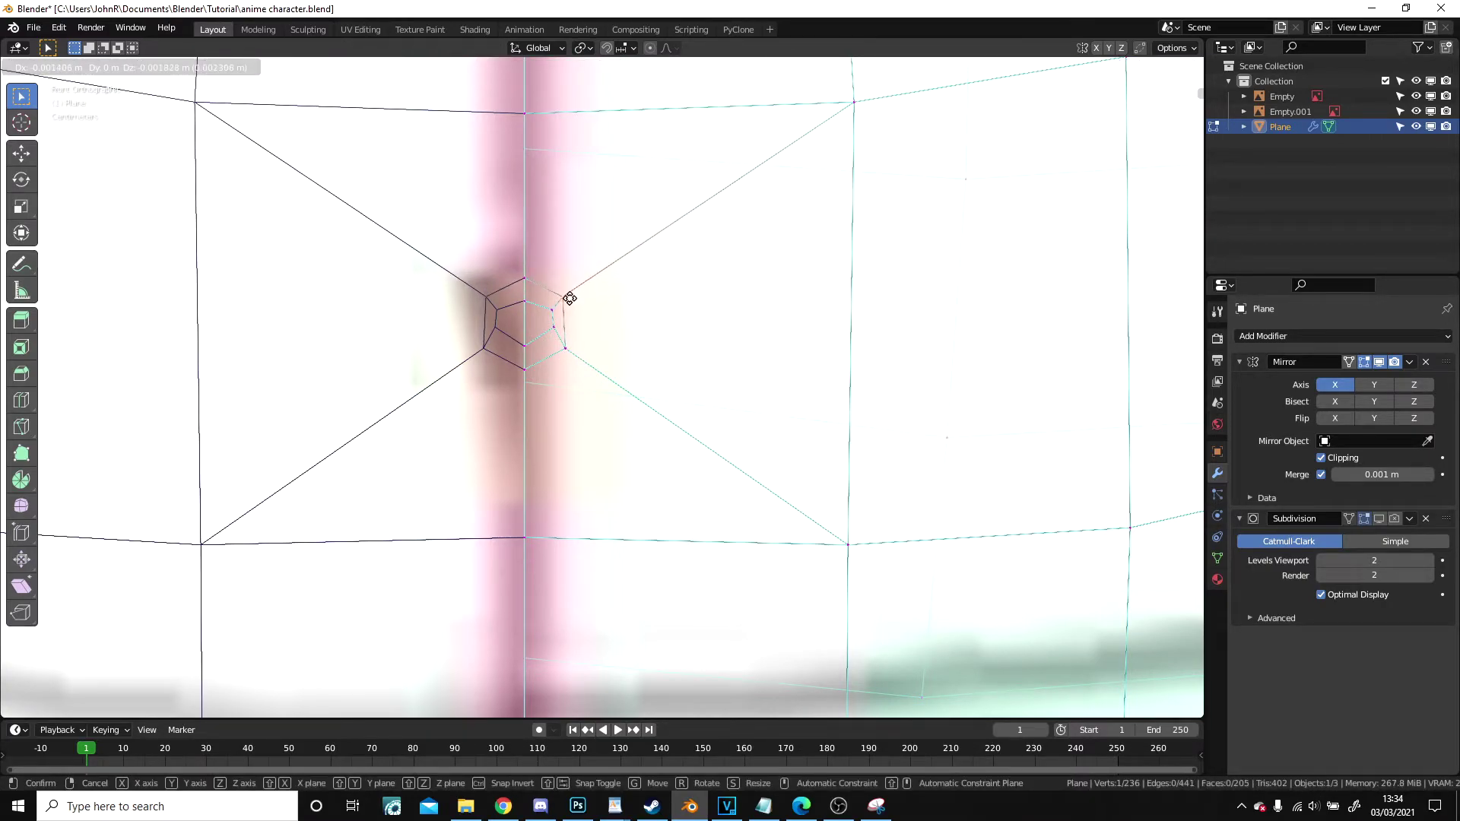
pyautogui.click(569, 299)
# - Return to Object Mode in solid shading, deselect everything and enable the Subdivision modifier's viewport display
pyautogui.press('Tab')
pyautogui.scroll(-5, 569, 298)
pyautogui.press('z')
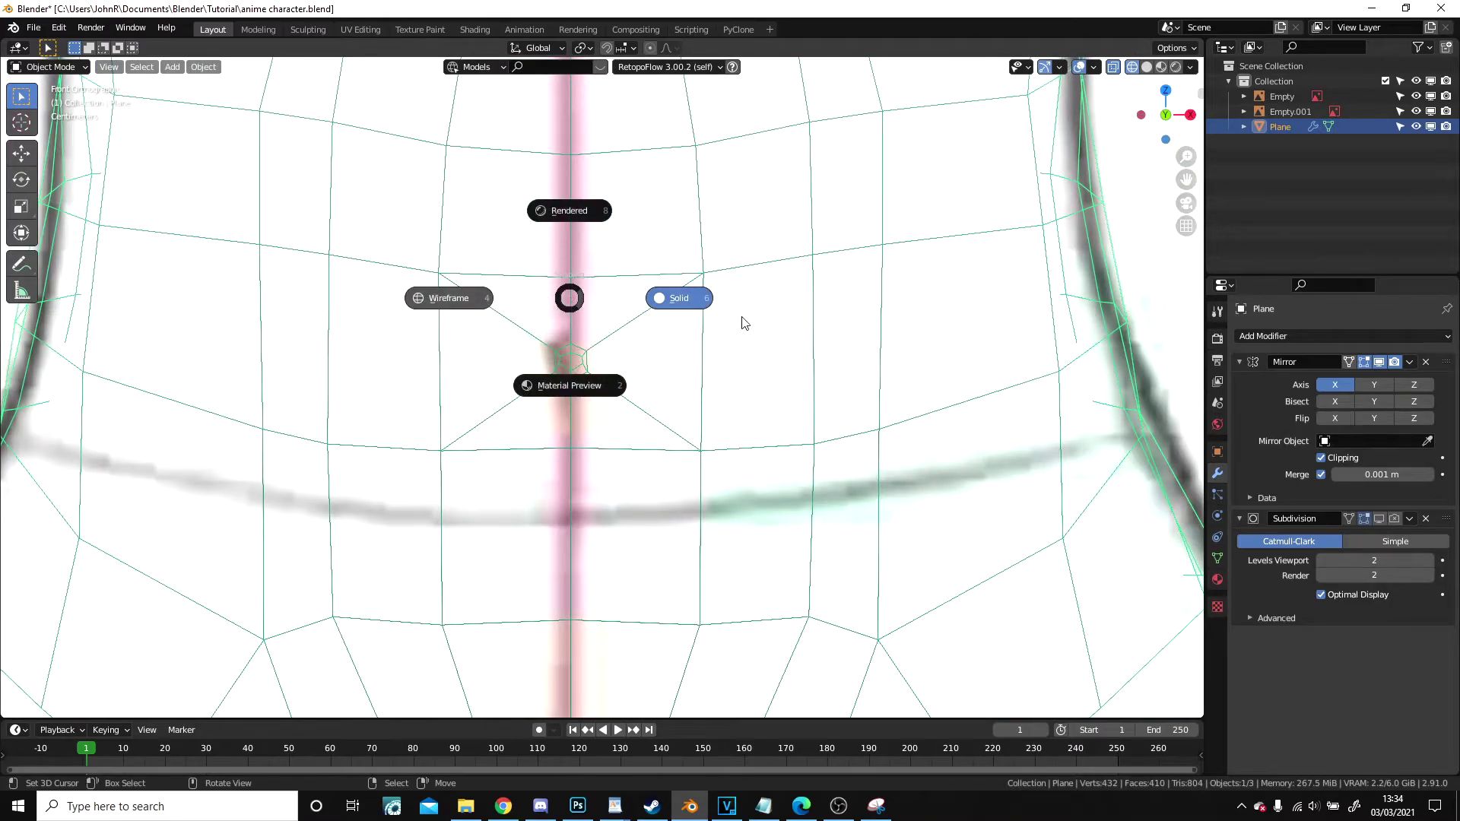
pyautogui.click(739, 321)
pyautogui.scroll(-7, 703, 329)
pyautogui.hotkey('alt', 'a')
pyautogui.scroll(-5, 702, 327)
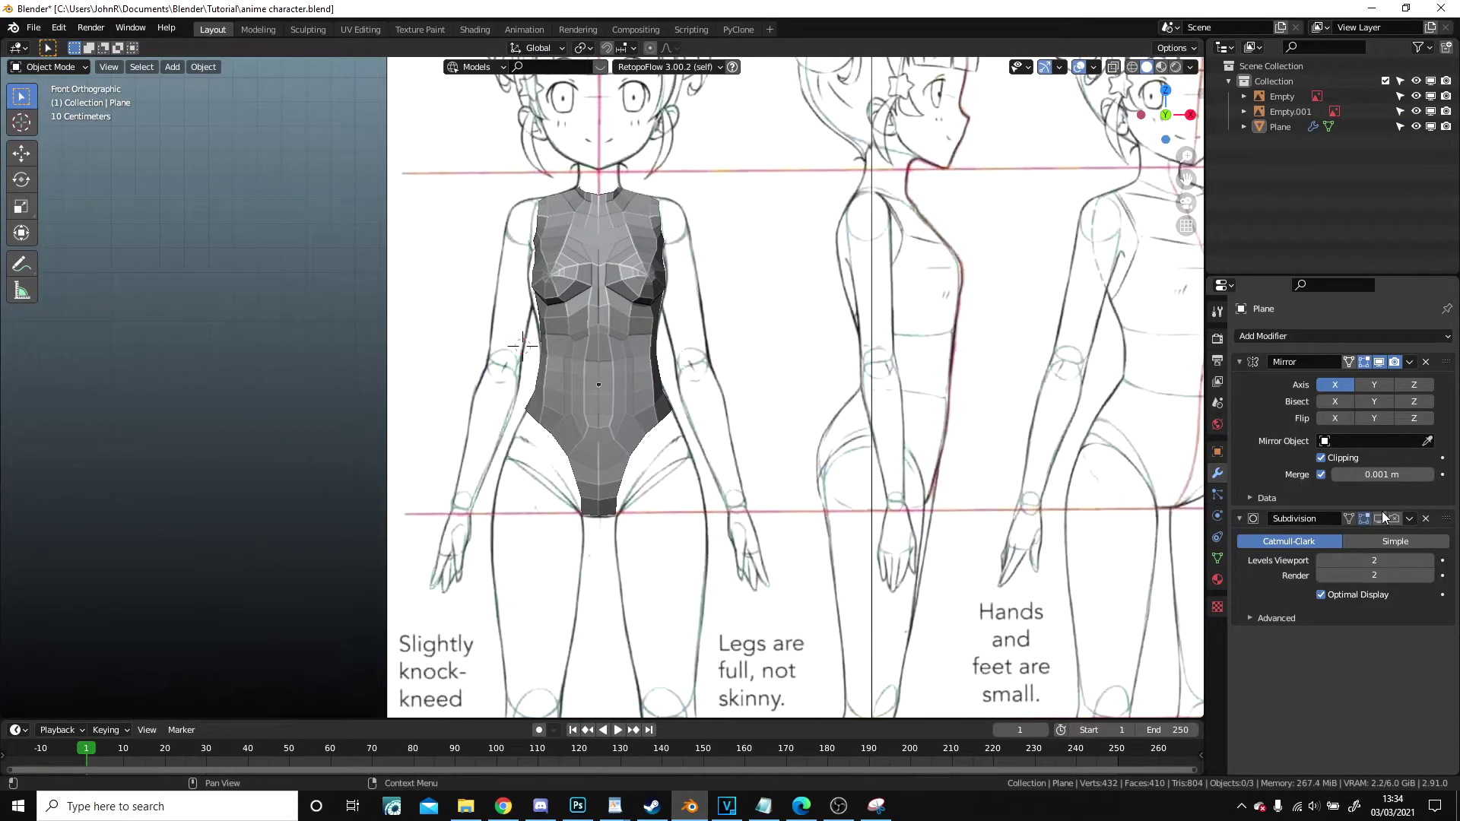
pyautogui.click(1379, 518)
# - Examine the subdivided torso and its navel from an angled front view
pyautogui.scroll(6, 732, 396)
pyautogui.moveTo(732, 395); pyautogui.dragTo(684, 359, button='middle')
pyautogui.press('Tab')
pyautogui.scroll(2, 677, 358)
pyautogui.scroll(-8, 677, 358)
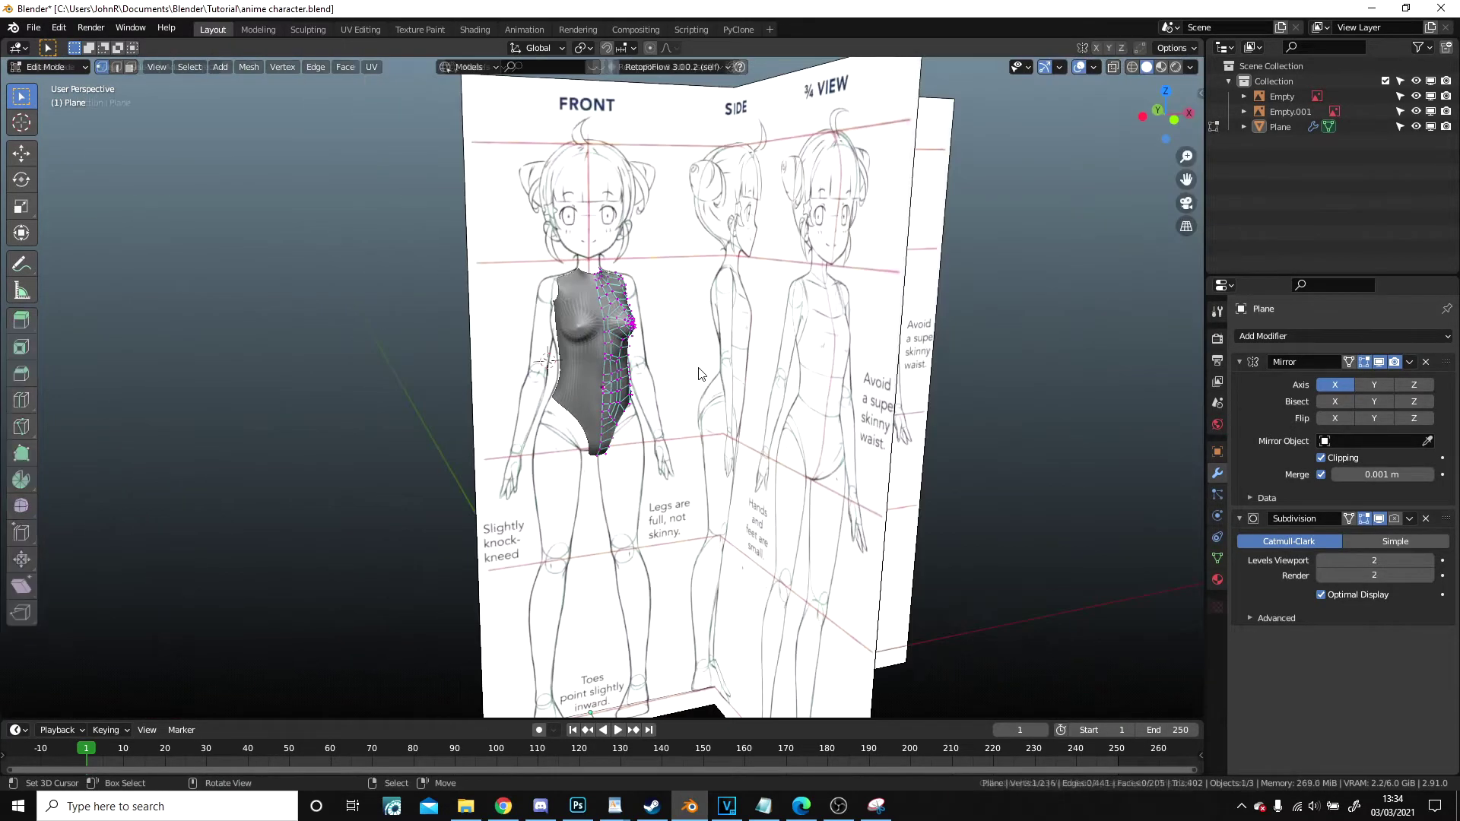
pyautogui.press('Tab')
pyautogui.moveTo(677, 358)
pyautogui.mouseDown(button='middle')
pyautogui.moveTo(731, 367)
pyautogui.moveTo(714, 397)
pyautogui.mouseUp(button='middle')
pyautogui.scroll(5, 731, 366)
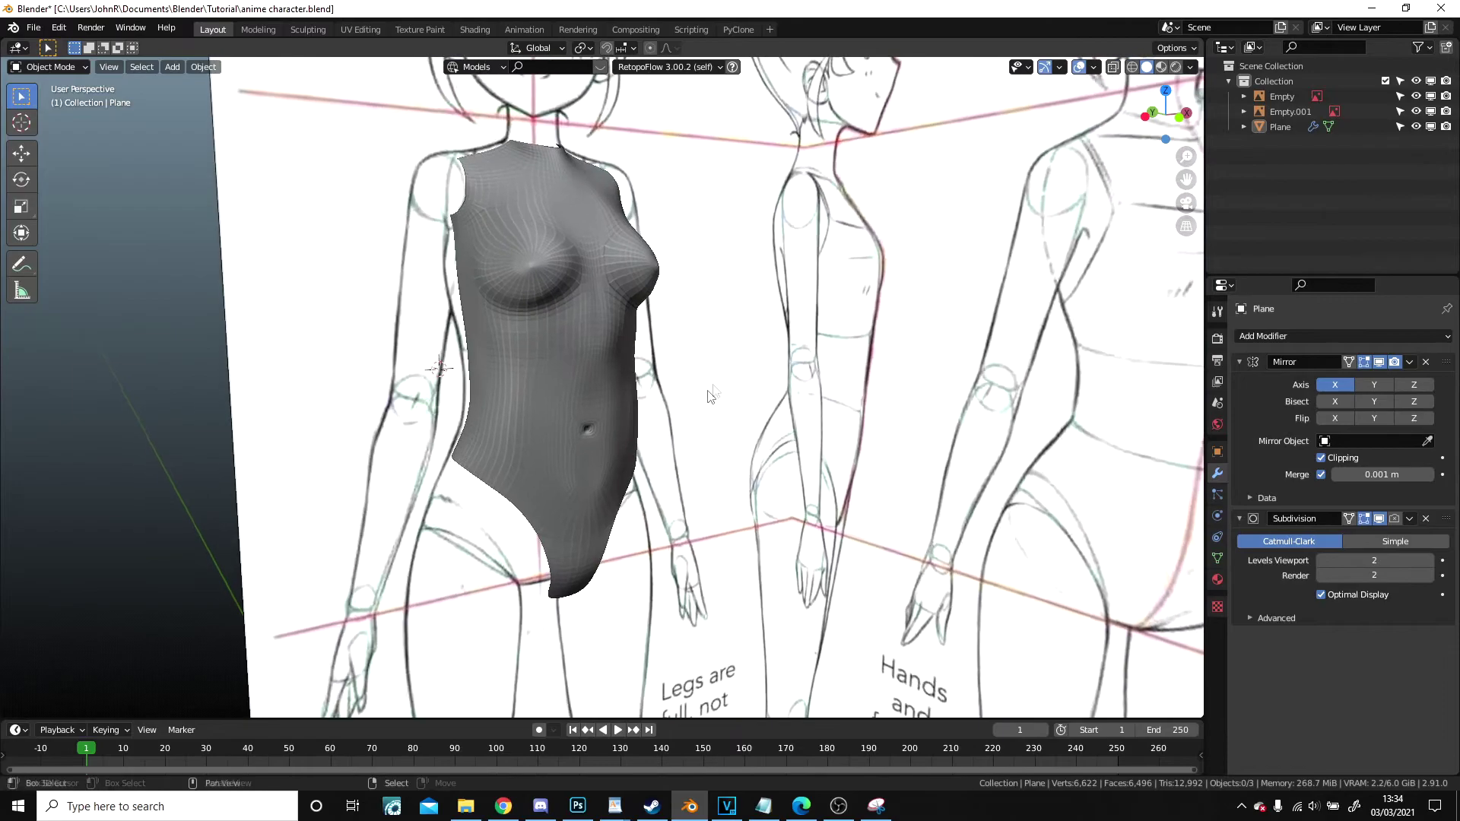
# - Preview the torso in rendered and material shading with both reference images hidden, and return to solid shading
pyautogui.click(1176, 67)
pyautogui.scroll(-5, 875, 261)
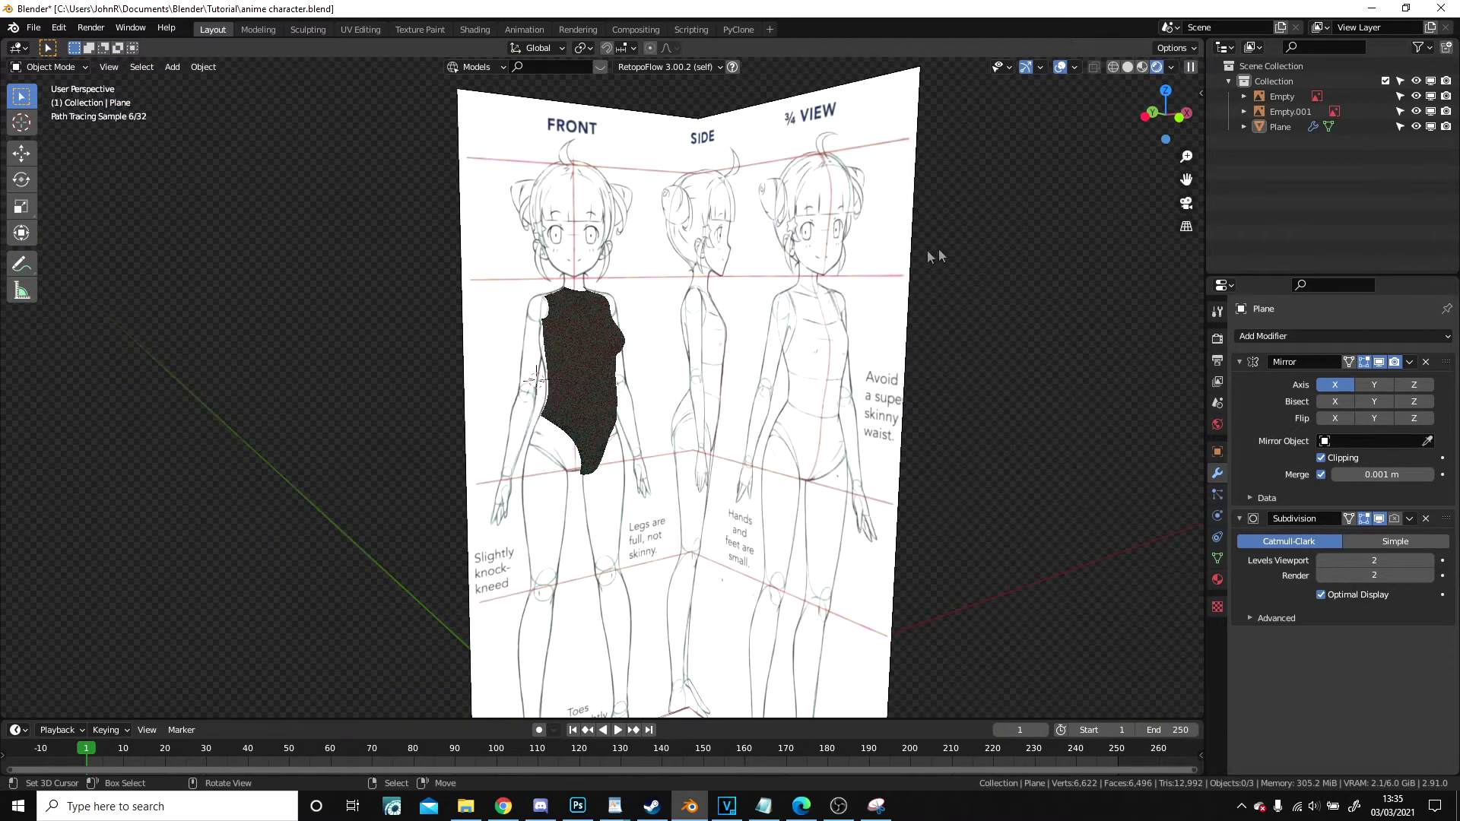
pyautogui.rightClick(880, 252)
pyautogui.press('h')
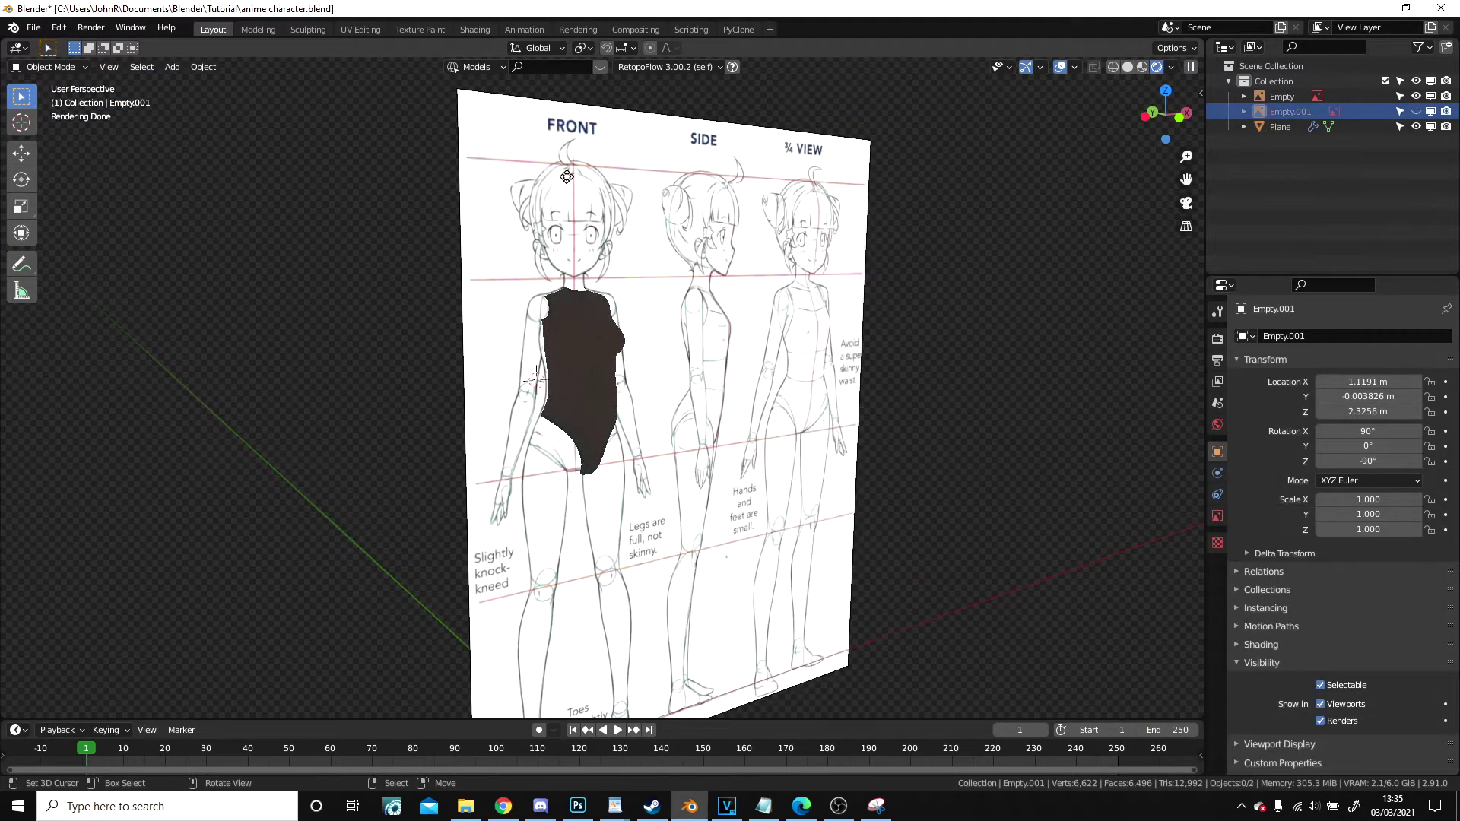
pyautogui.rightClick(568, 175)
pyautogui.press('h')
pyautogui.scroll(5, 692, 284)
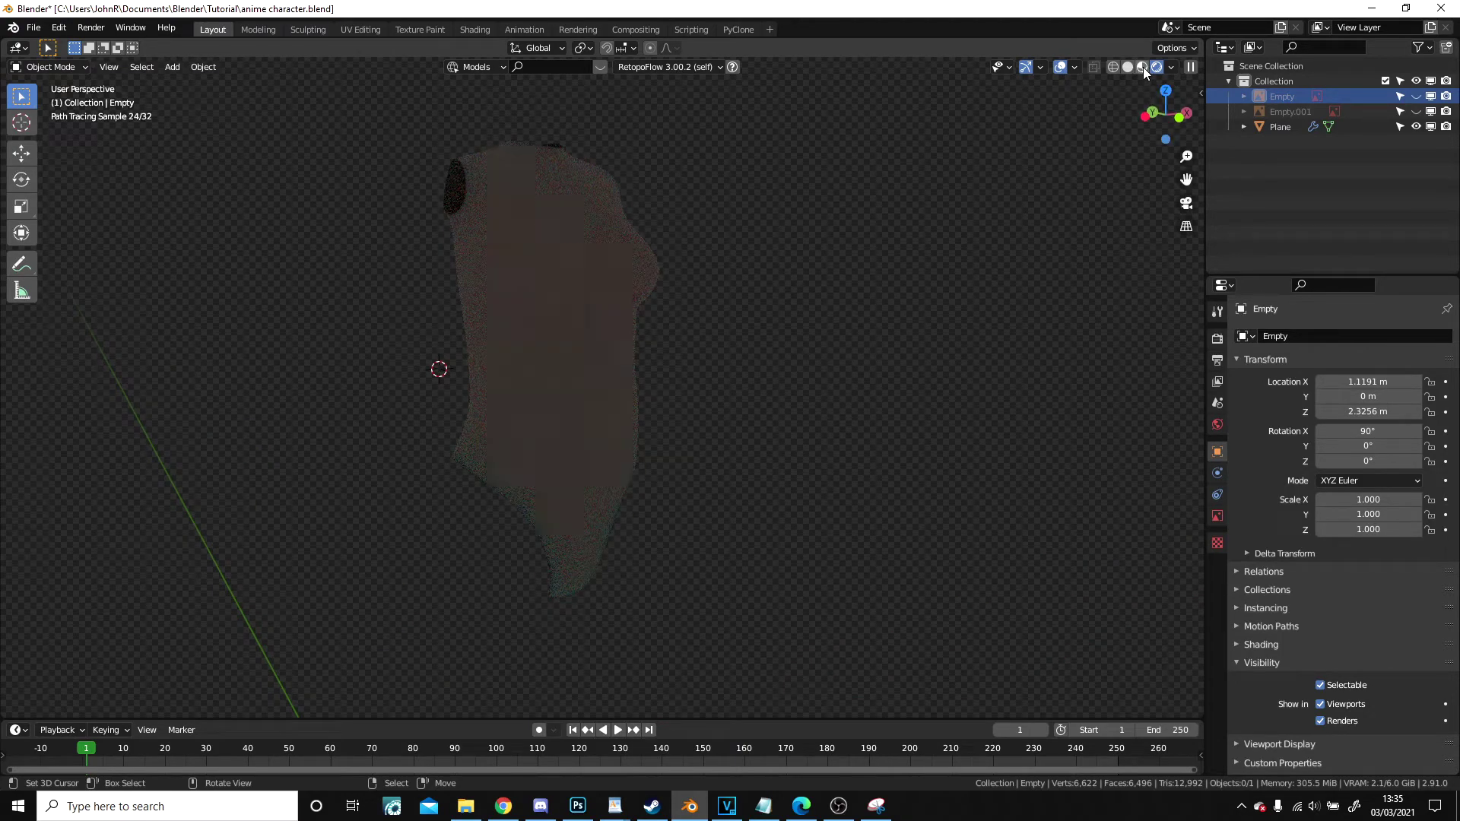
pyautogui.click(1141, 67)
pyautogui.moveTo(738, 318); pyautogui.dragTo(579, 211, button='middle')
pyautogui.click(1150, 69)
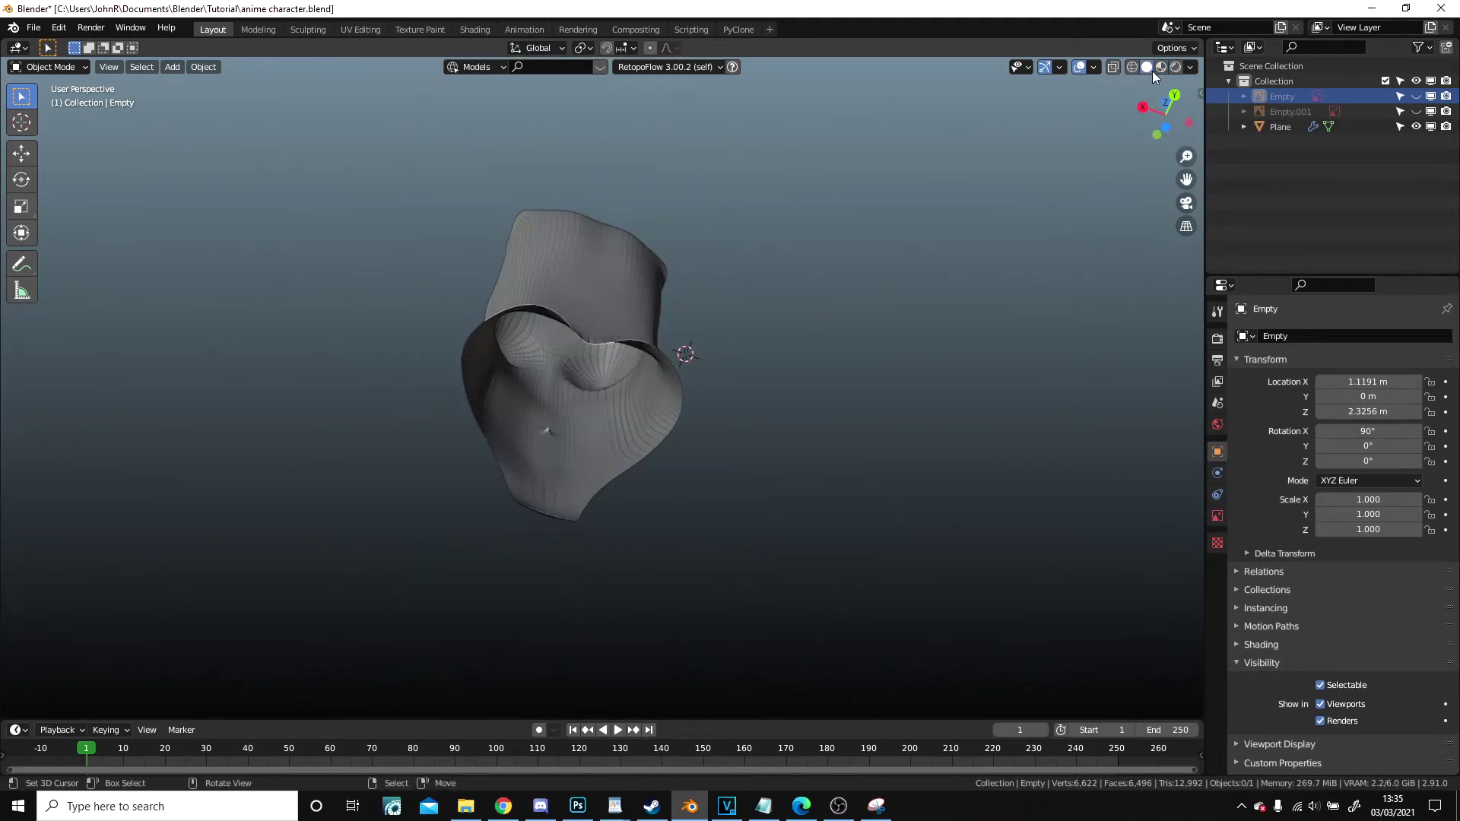
# - Unhide the reference images and hide only the front one, keeping the side reference visible
pyautogui.hotkey('alt', 'h')
pyautogui.moveTo(659, 414); pyautogui.dragTo(556, 514, button='middle')
pyautogui.rightClick(551, 235)
pyautogui.rightClick(686, 542)
pyautogui.press('h')
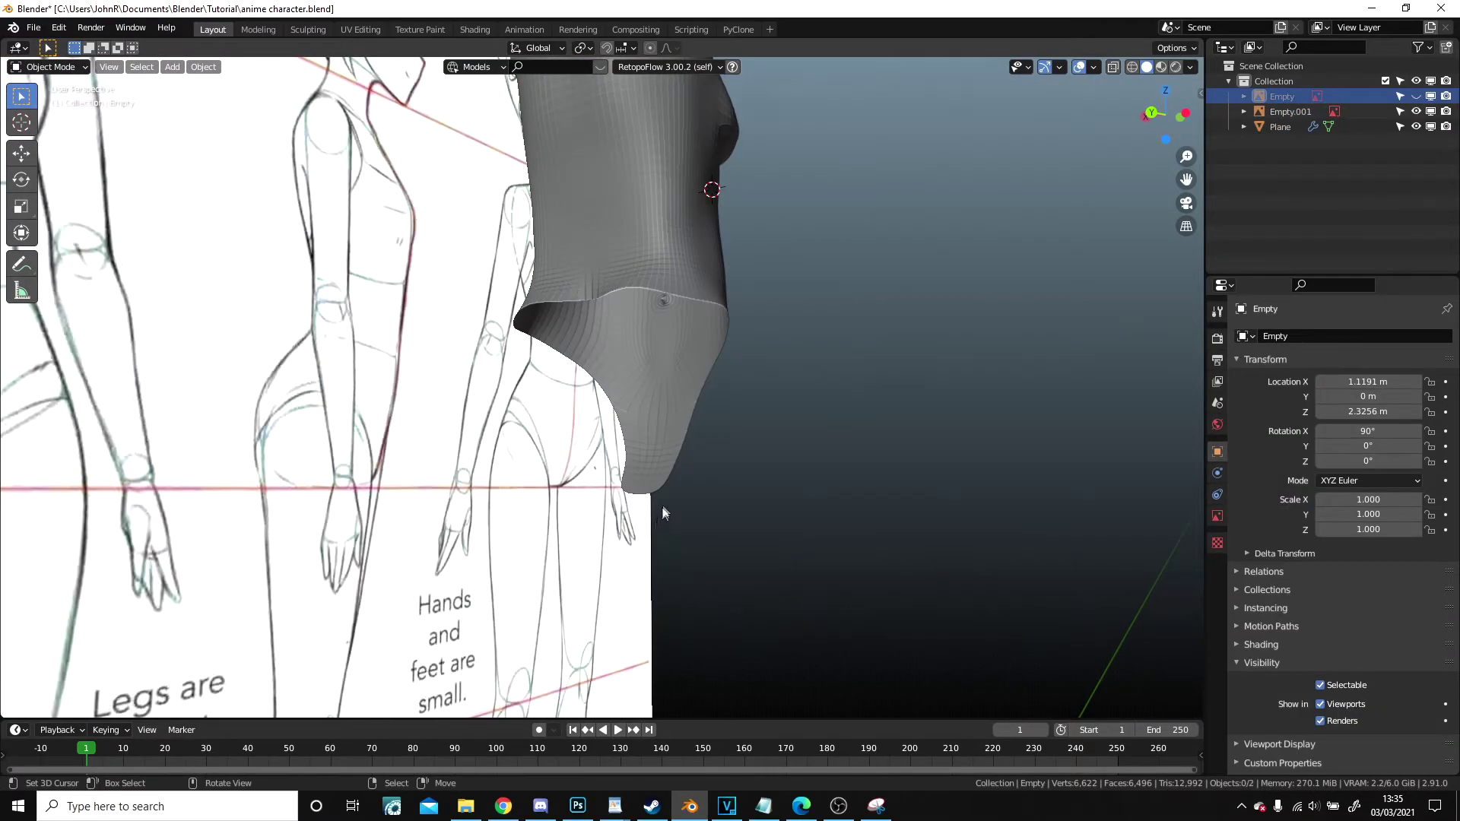
pyautogui.scroll(1, 660, 508)
# - Extrude the torso's crotch edge backwards in the side wireframe view, by 0.097754 m in Y and -0.013101 m in Z
pyautogui.rightClick(662, 469)
pyautogui.press('KP_1')
pyautogui.press('KP_3')
pyautogui.press('z')
pyautogui.click(352, 464)
pyautogui.moveTo(450, 389)
pyautogui.keyDown('shift'); pyautogui.mouseDown(button='middle')
pyautogui.moveTo(460, 352)
pyautogui.moveTo(657, 264)
pyautogui.mouseUp(button='middle'); pyautogui.keyUp('shift')
pyautogui.scroll(-3, 462, 357)
pyautogui.press('Tab')
pyautogui.press('KP_3')
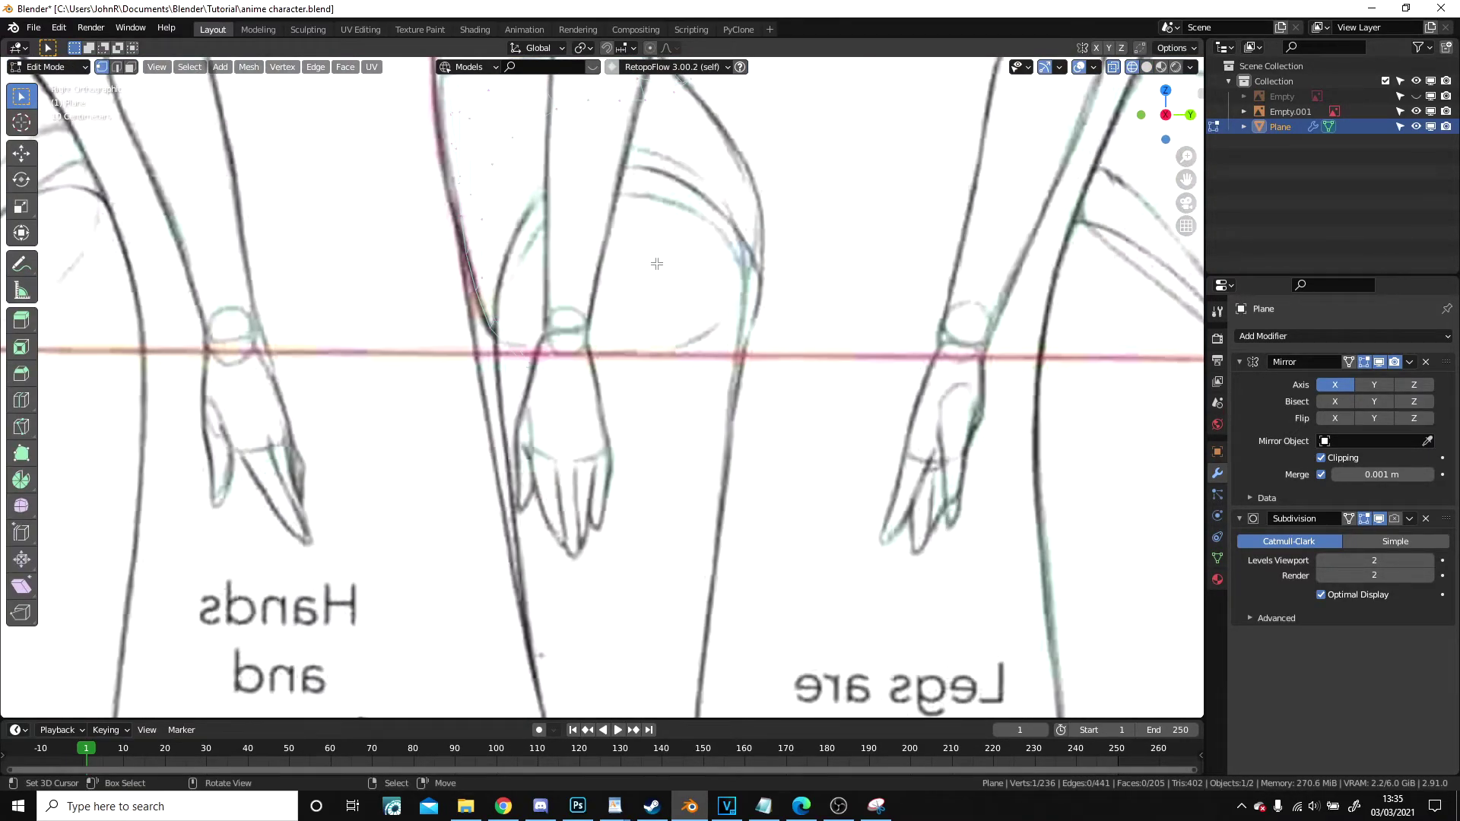
pyautogui.scroll(4, 656, 263)
pyautogui.press('c')
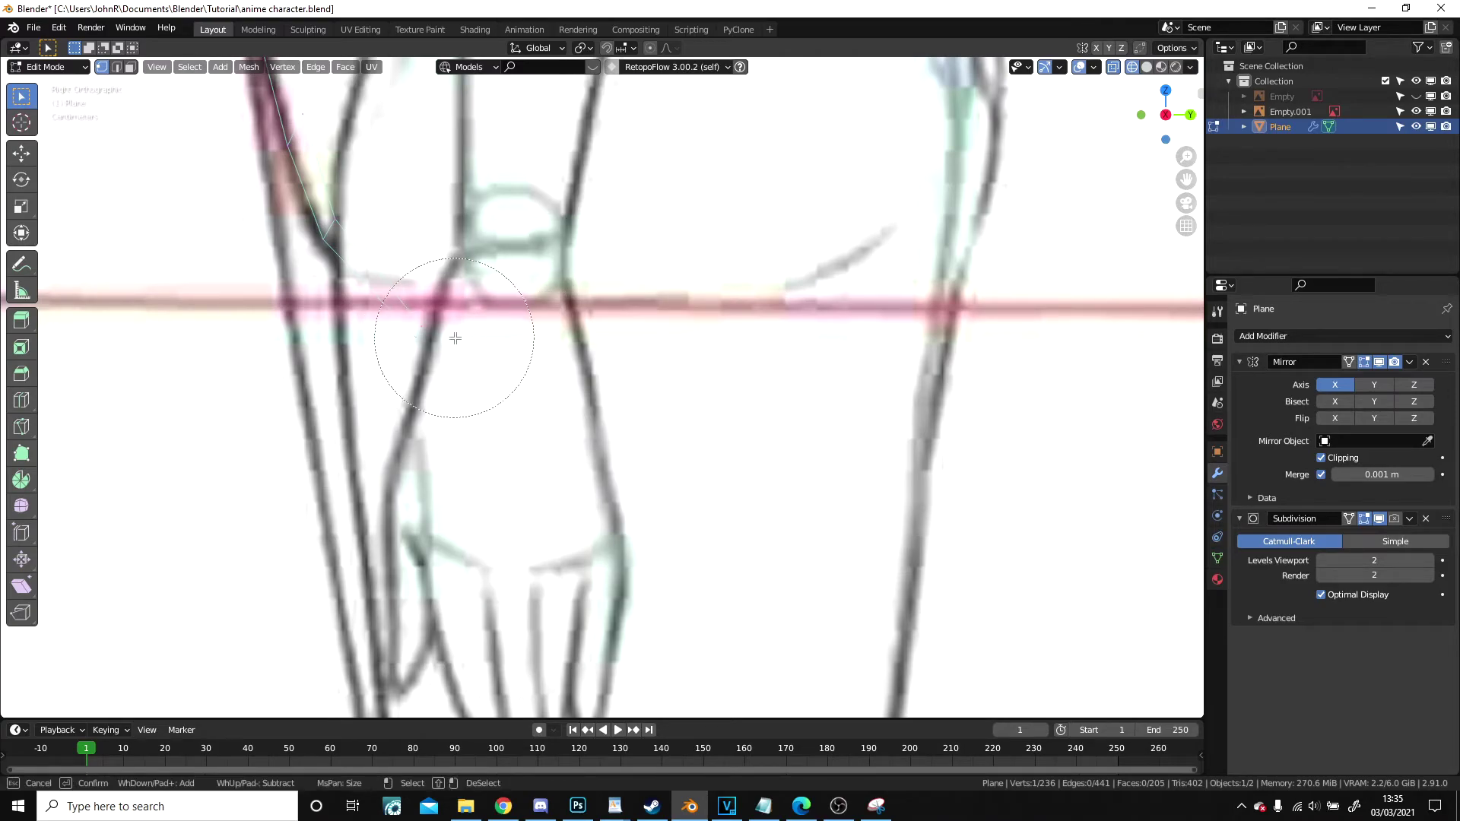
pyautogui.click(457, 337)
pyautogui.rightClick(477, 346)
pyautogui.press('e')
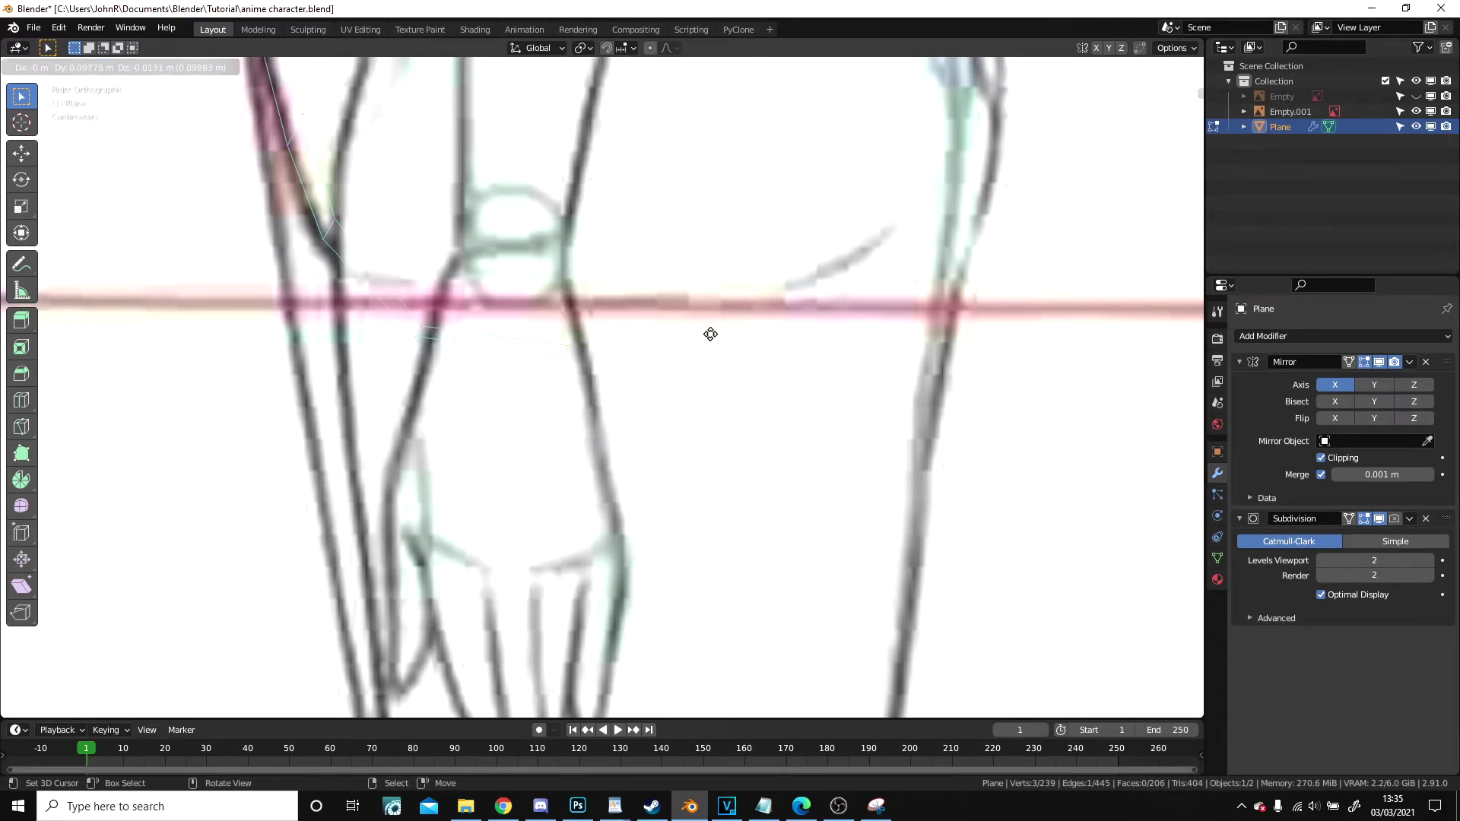
pyautogui.click(710, 334)
# - Extrude the crotch strip back by 0.10279 m in Y and 0.017636 m in Z, and nudge its end edge slightly further back
pyautogui.press('KP_1')
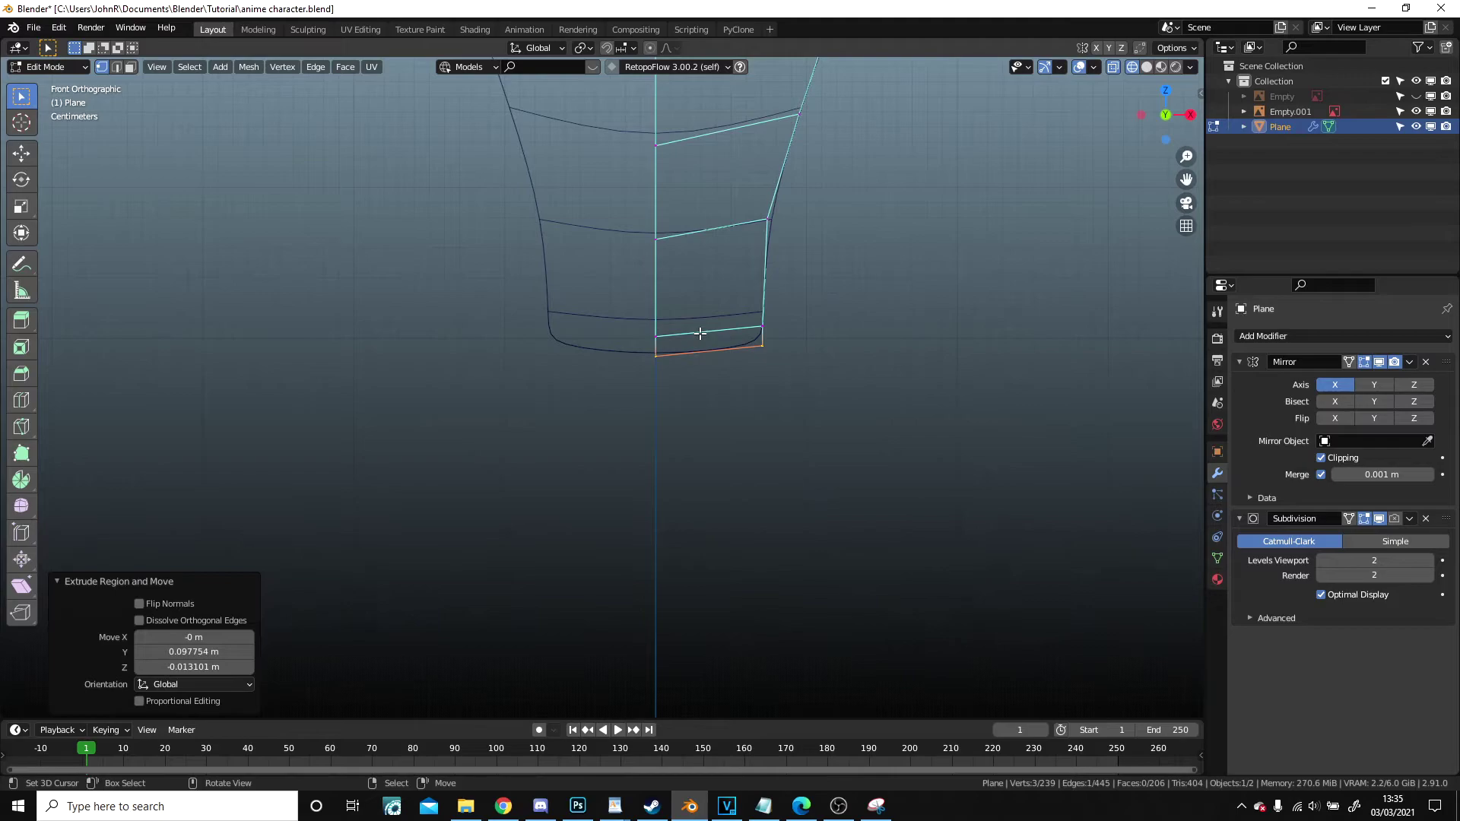
pyautogui.press('KP_3')
pyautogui.press('e')
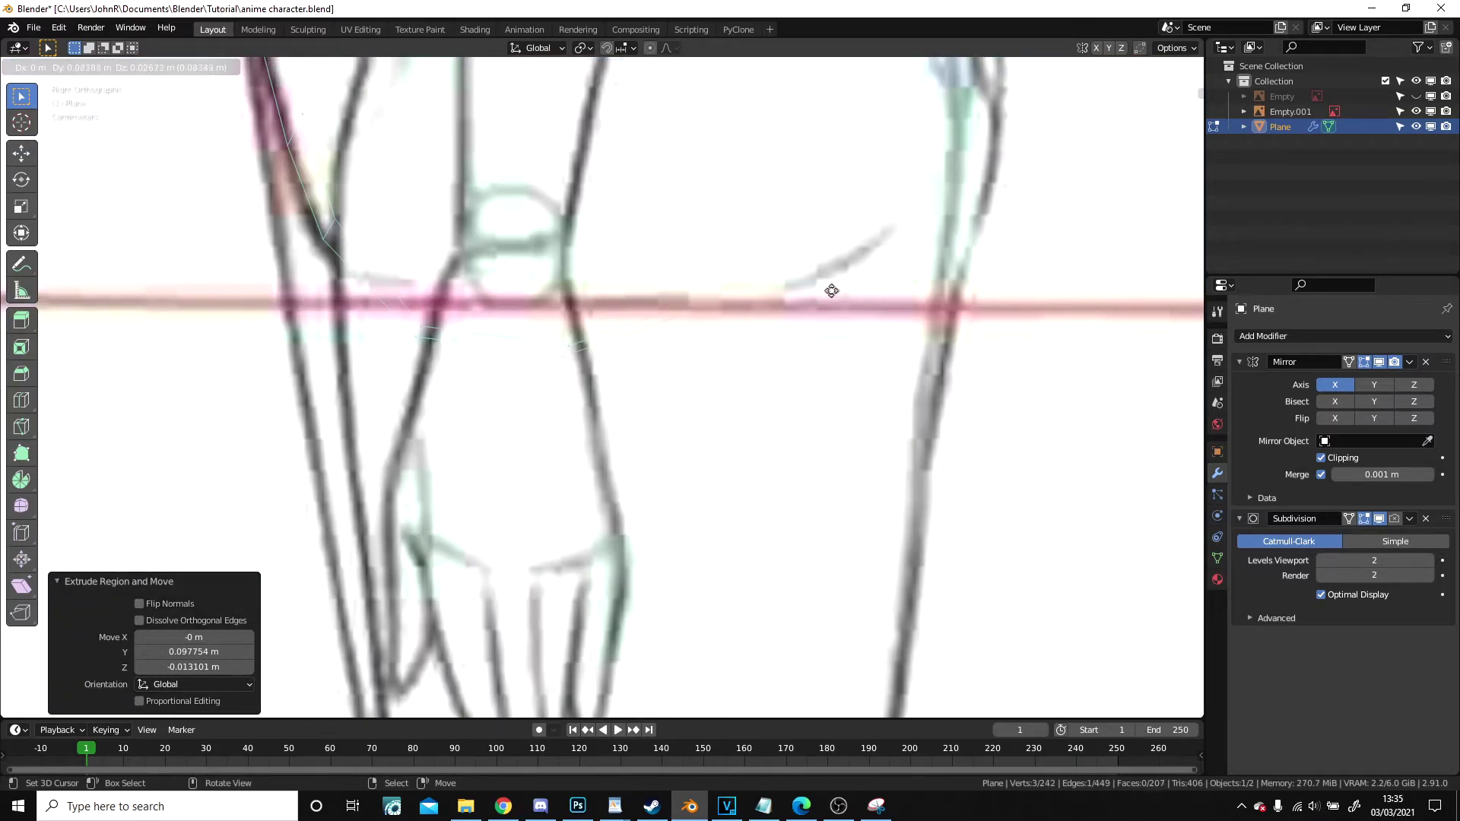
pyautogui.click(858, 307)
pyautogui.keyDown('shift'); pyautogui.moveTo(787, 248); pyautogui.dragTo(683, 437, button='middle'); pyautogui.keyUp('shift')
pyautogui.scroll(-2, 683, 437)
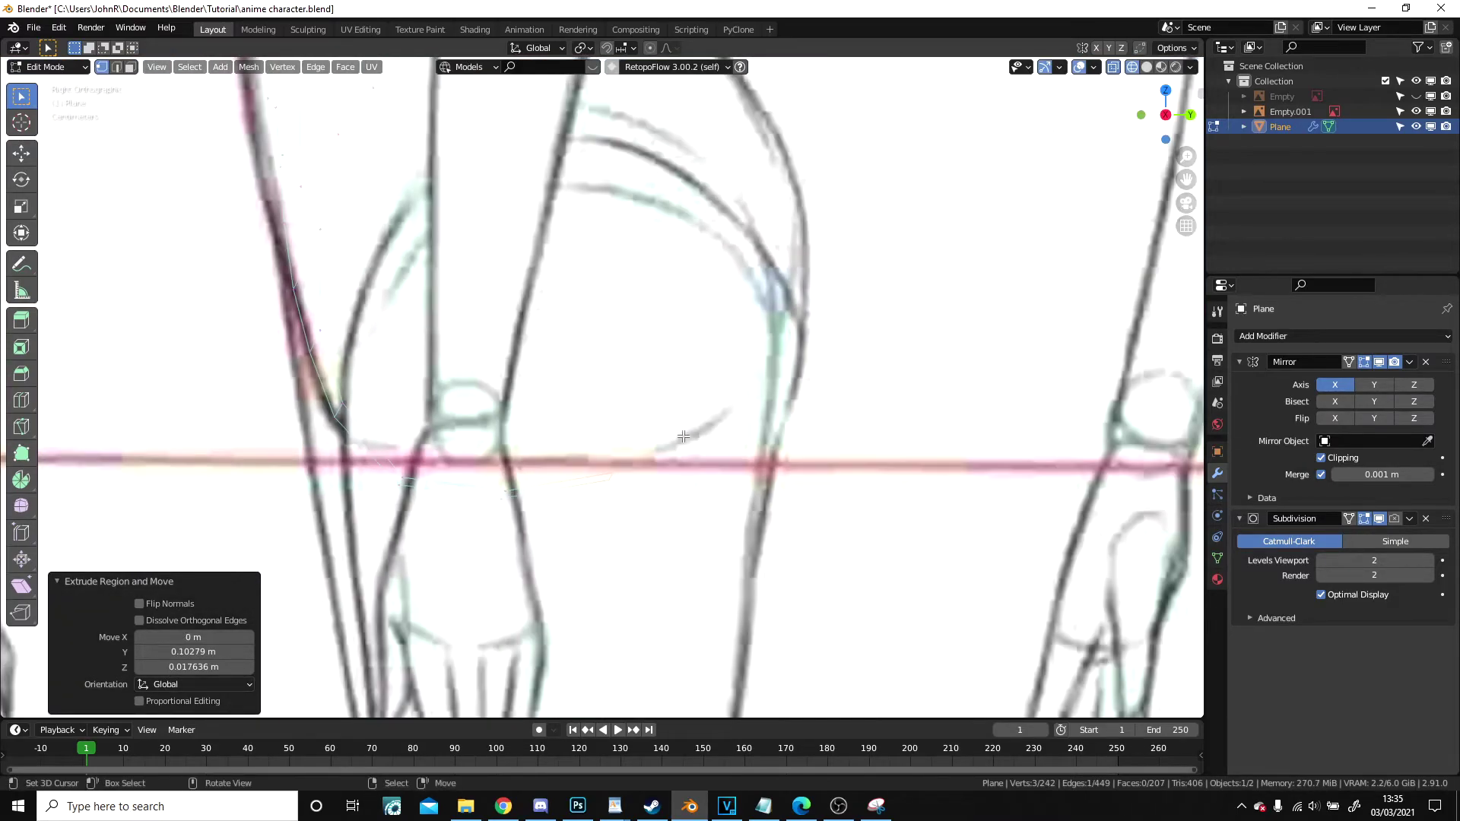
pyautogui.press('g')
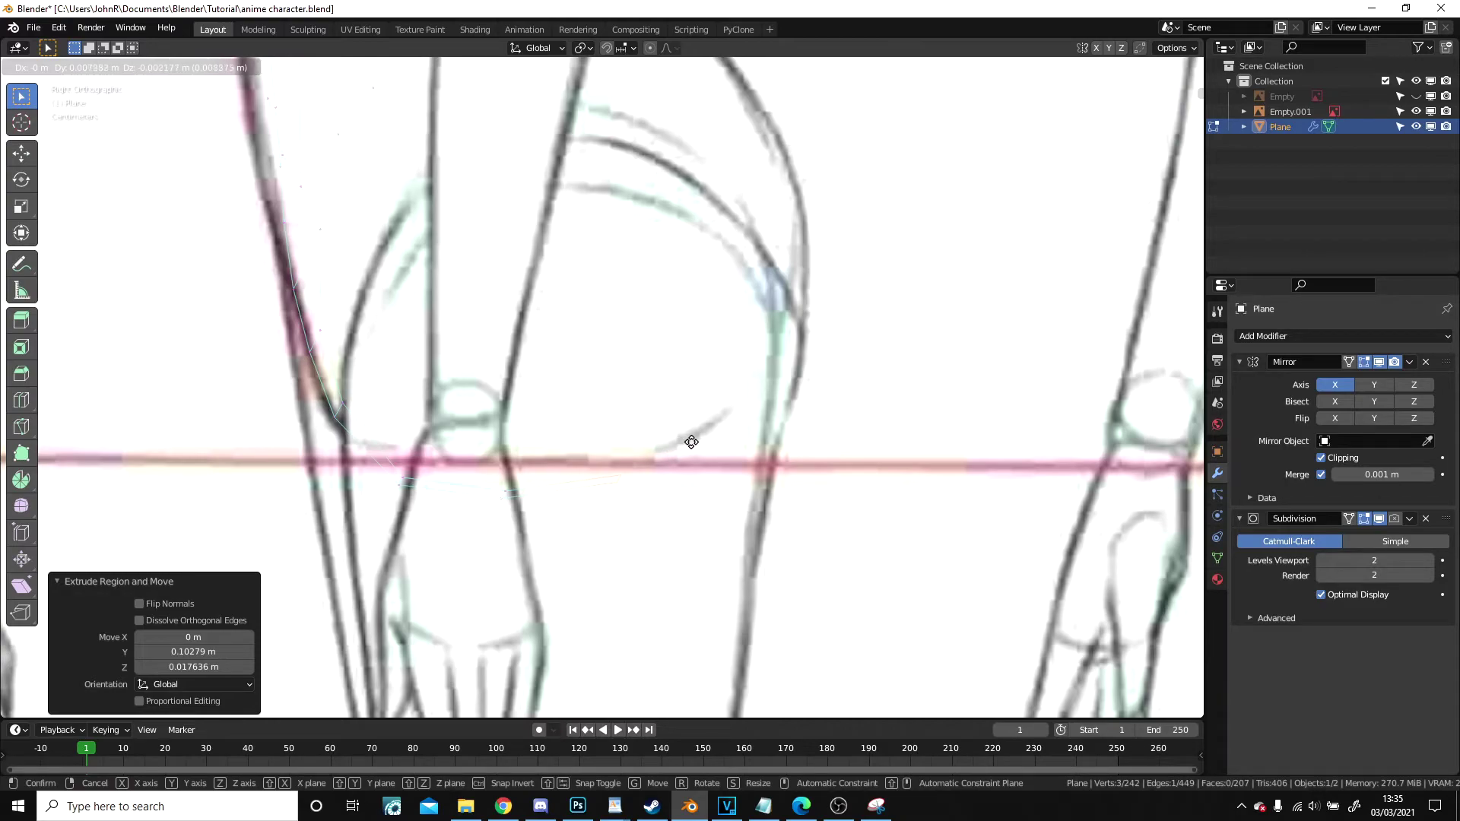
pyautogui.click(692, 442)
# - Extrude the strip up the lower buttock by Y 0.10884 m, Z 0.053694 m and again by Y 0.068206 m, Z 0.10231 m
pyautogui.press('e')
pyautogui.click(820, 385)
pyautogui.keyDown('shift'); pyautogui.moveTo(820, 386); pyautogui.dragTo(782, 525, button='middle'); pyautogui.keyUp('shift')
pyautogui.press('e')
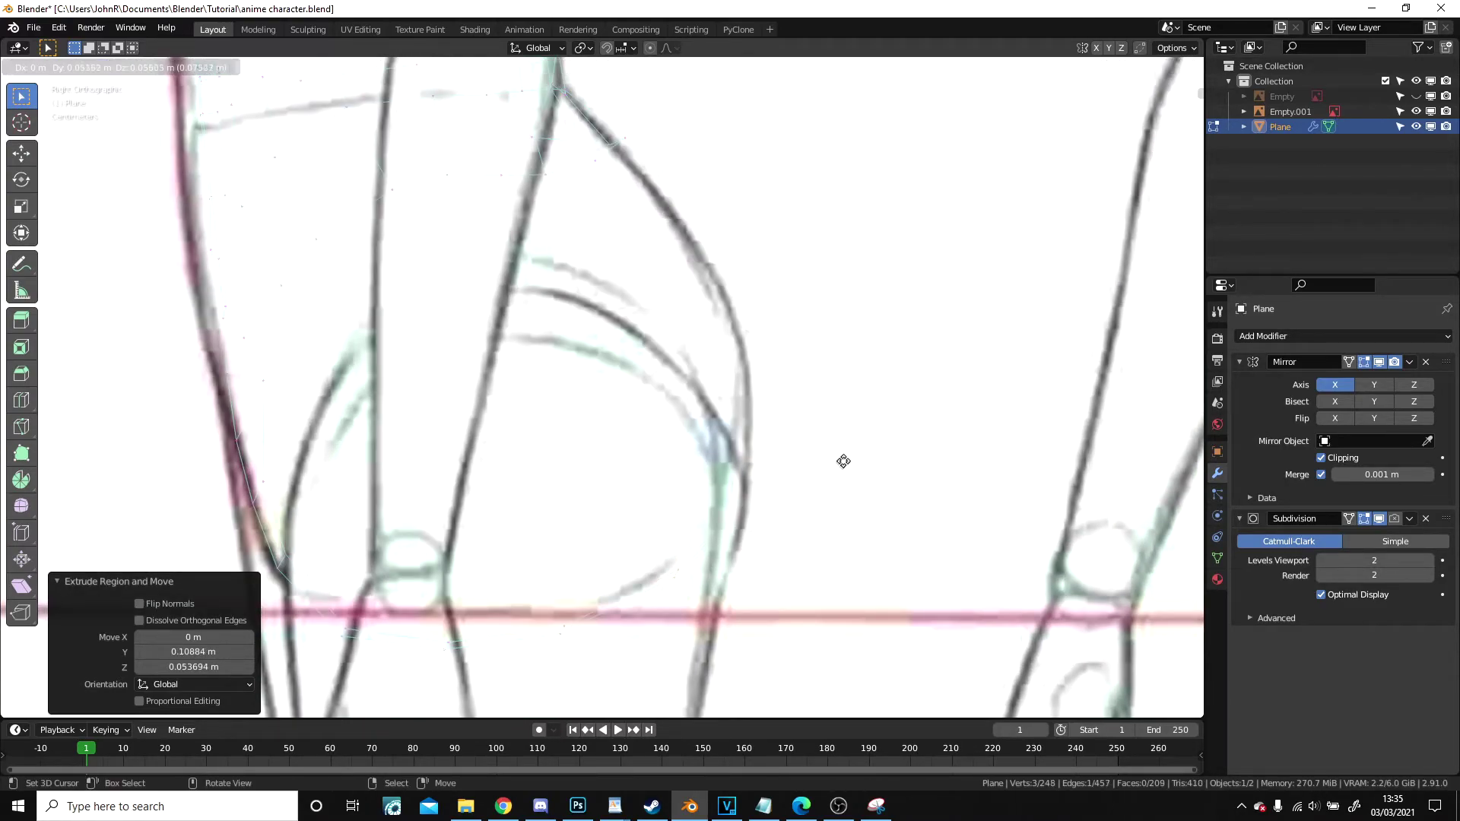
pyautogui.click(856, 419)
# - Extrude the strip up behind the buttock and again towards the lower back, by -0.058773 m in Y and 0.096504 m in Z
pyautogui.press('e')
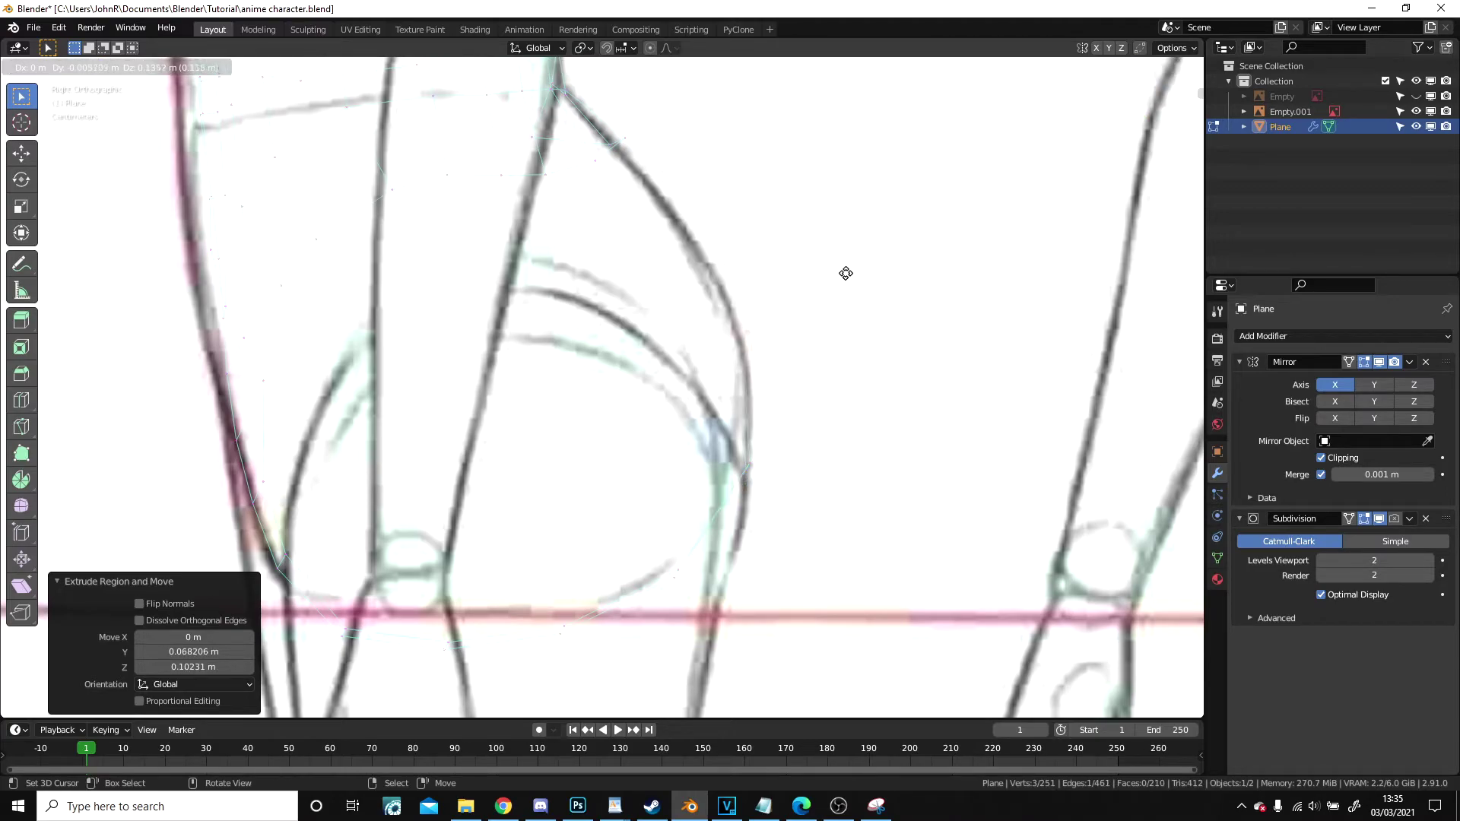
pyautogui.click(841, 269)
pyautogui.press('e')
pyautogui.click(773, 143)
# - Fill a face between the strip's end edge and the lower back's opening, and reposition the centre vertex at the join
pyautogui.moveTo(776, 144); pyautogui.dragTo(636, 377, button='middle')
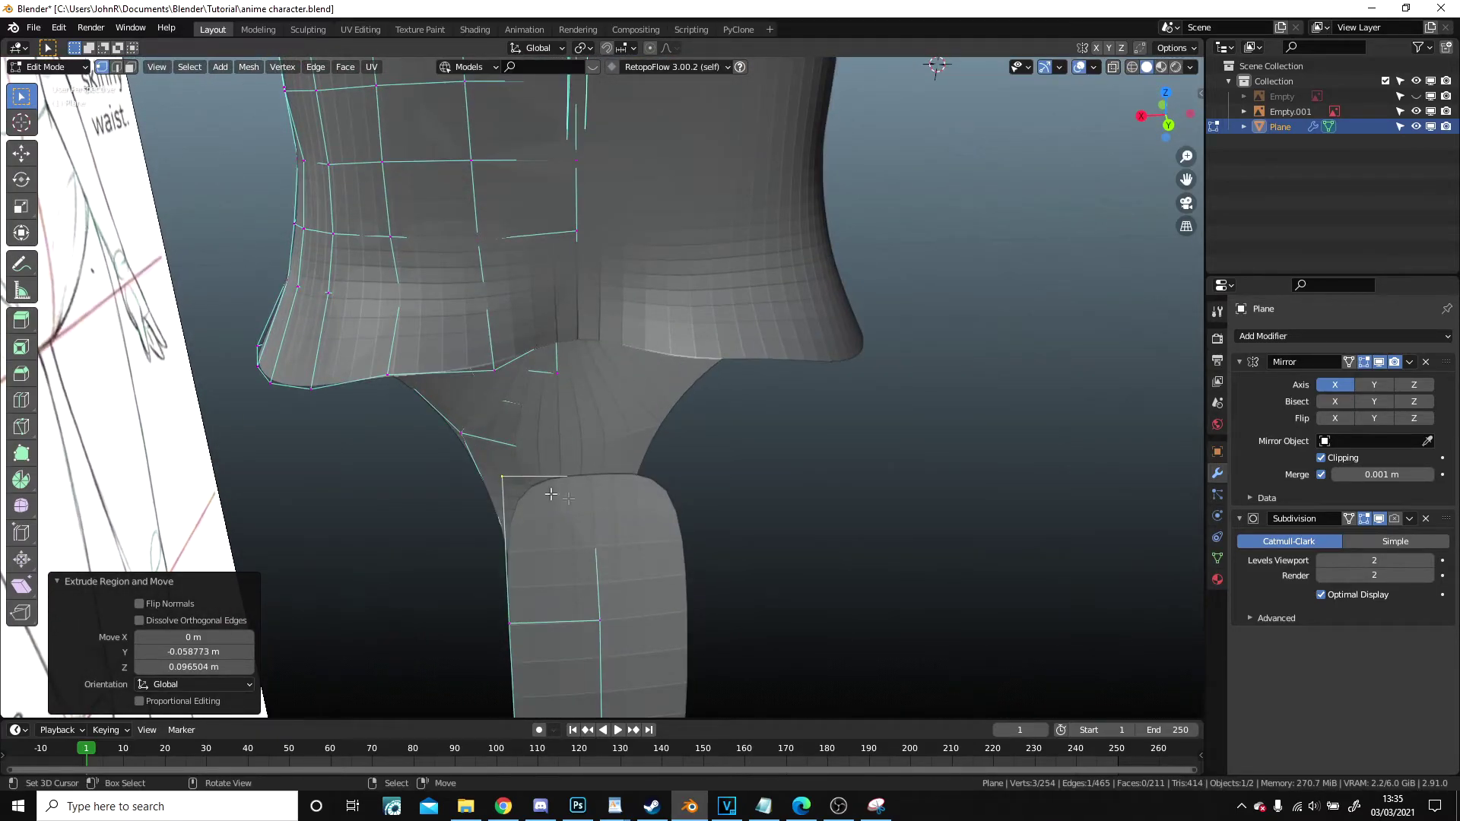
pyautogui.hotkey('shift', 'z')
pyautogui.moveTo(593, 487); pyautogui.dragTo(606, 536, button='middle')
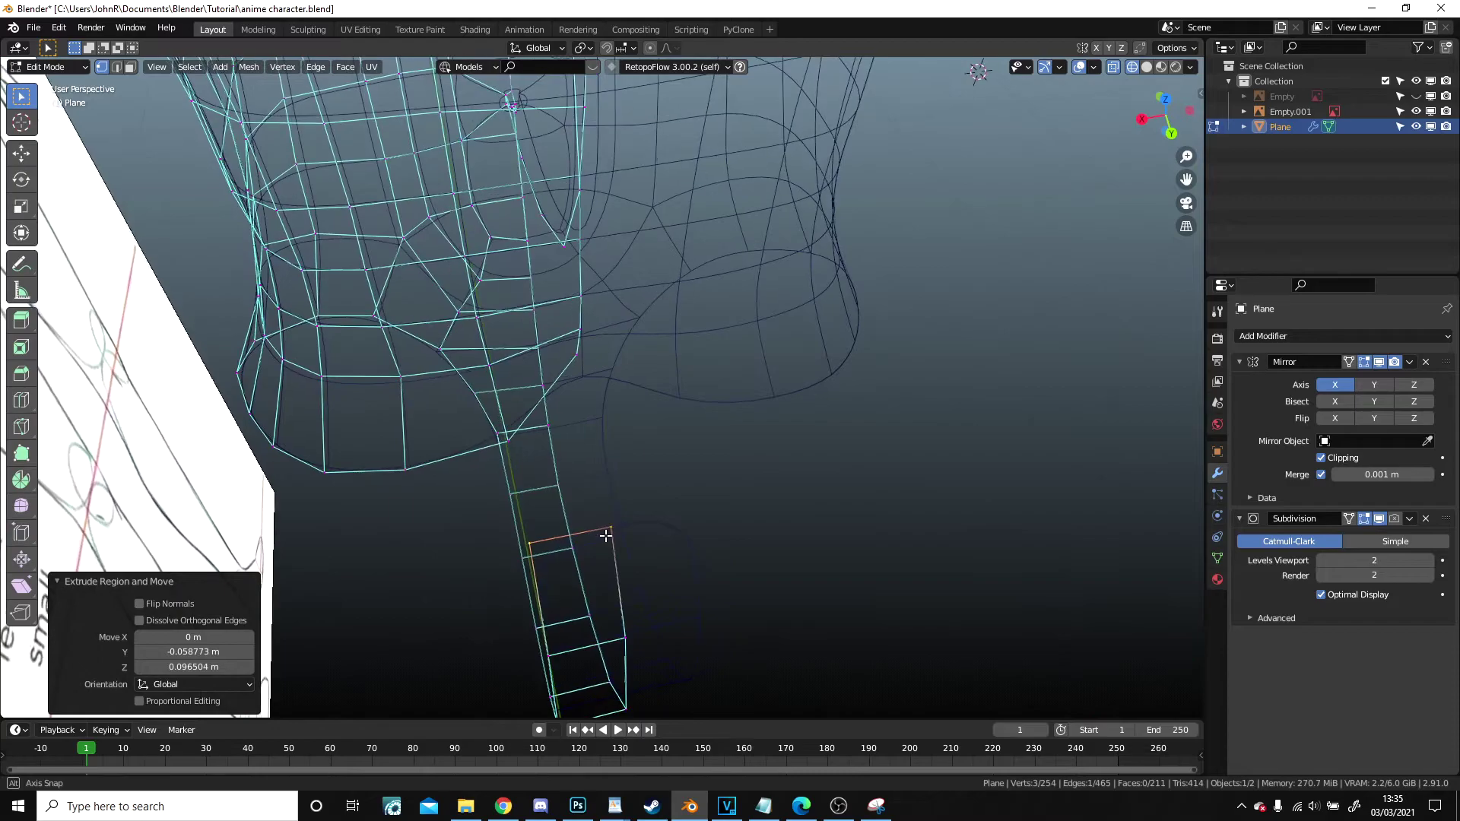
pyautogui.keyDown('shift'); pyautogui.click(511, 443); pyautogui.keyUp('shift')
pyautogui.press('f')
pyautogui.click(576, 364)
pyautogui.moveTo(576, 364); pyautogui.dragTo(620, 324, button='middle')
pyautogui.press('g')
pyautogui.click(639, 326)
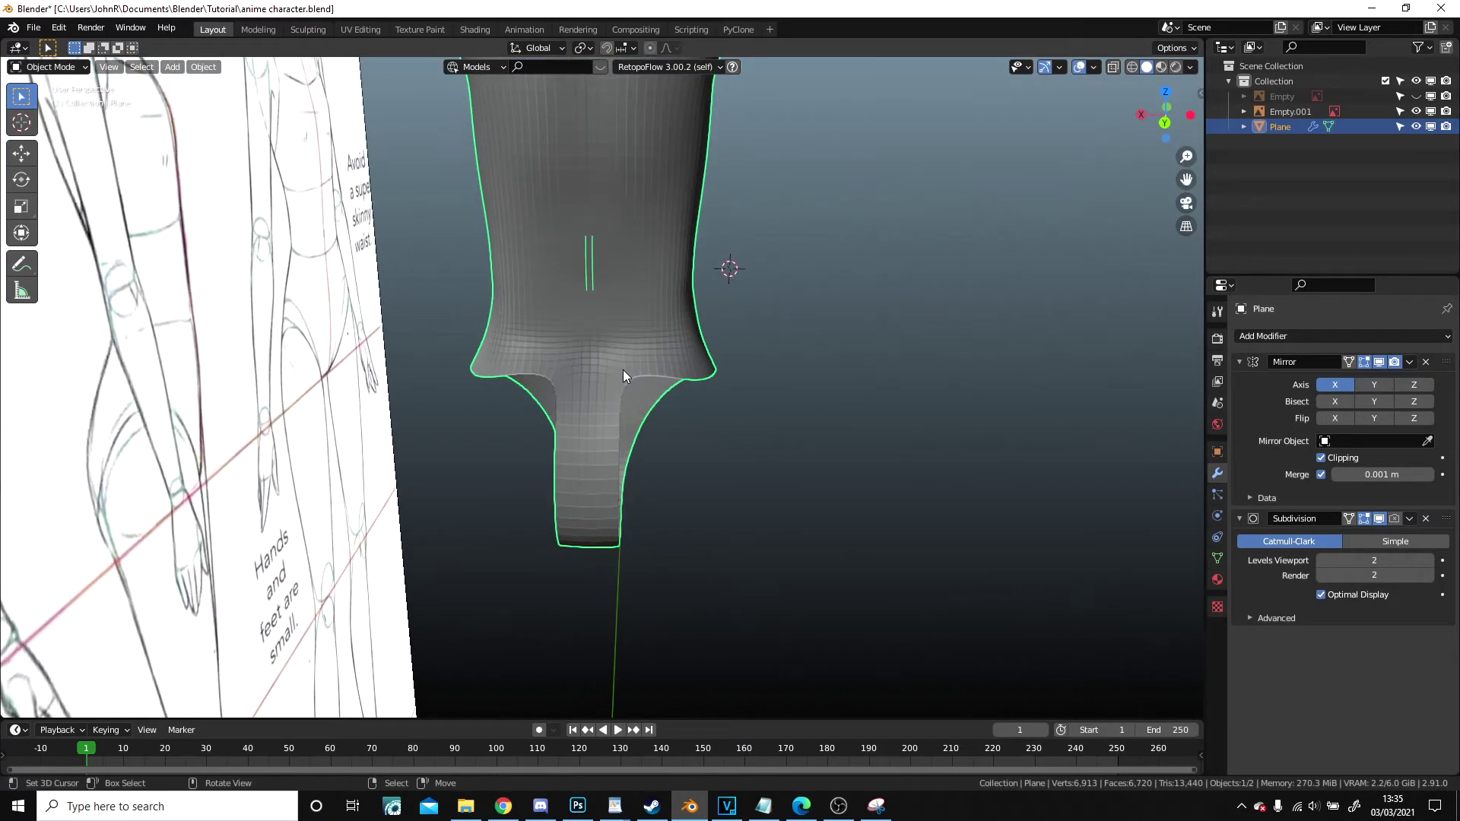
# - Examine the joined lower back in solid and wireframe shading for stray geometry along the centre
pyautogui.moveTo(623, 370)
pyautogui.mouseDown(button='middle')
pyautogui.moveTo(642, 440)
pyautogui.moveTo(655, 400)
pyautogui.mouseUp(button='middle')
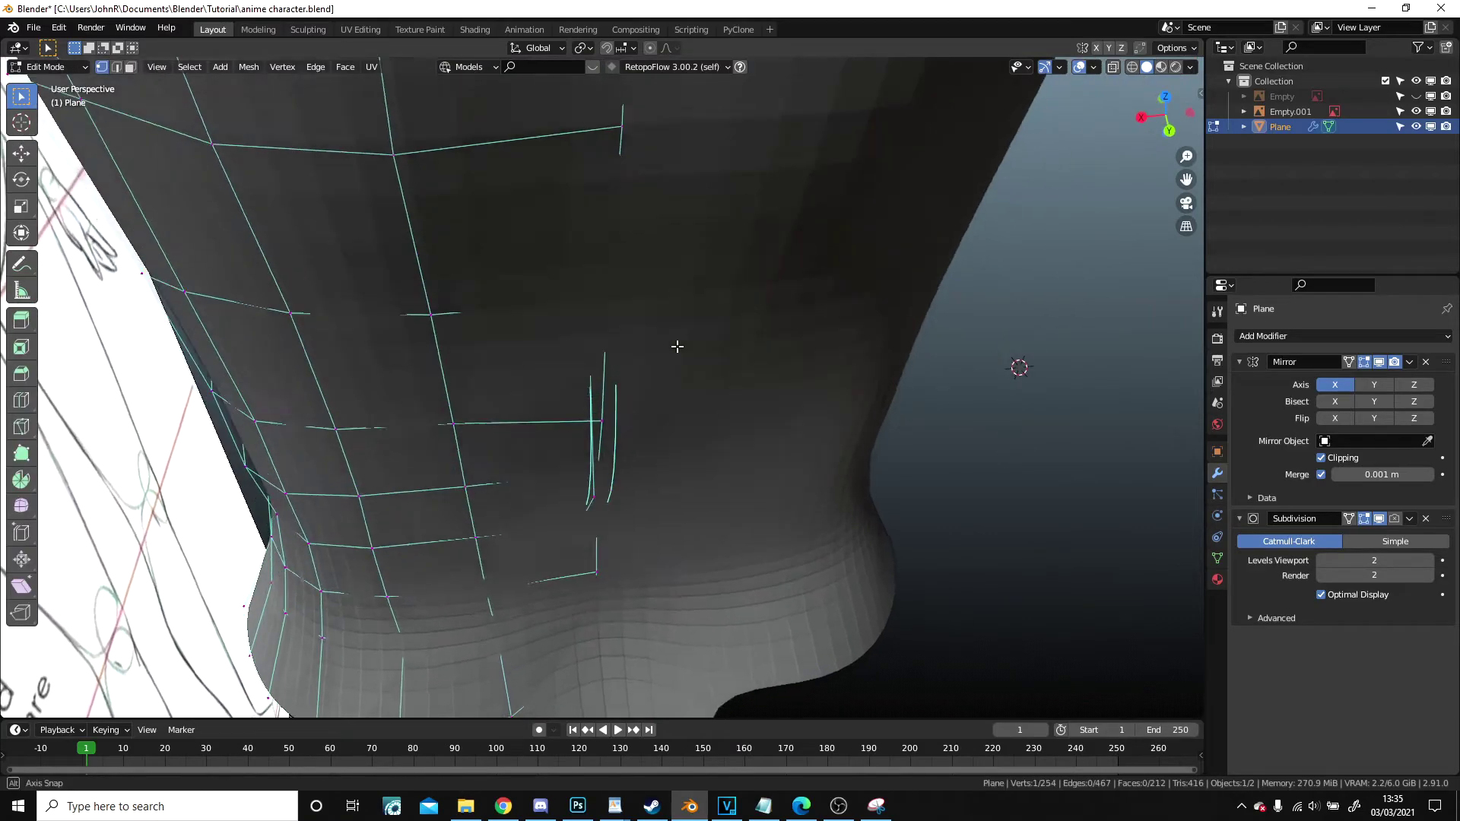
pyautogui.press('z')
pyautogui.click(819, 324)
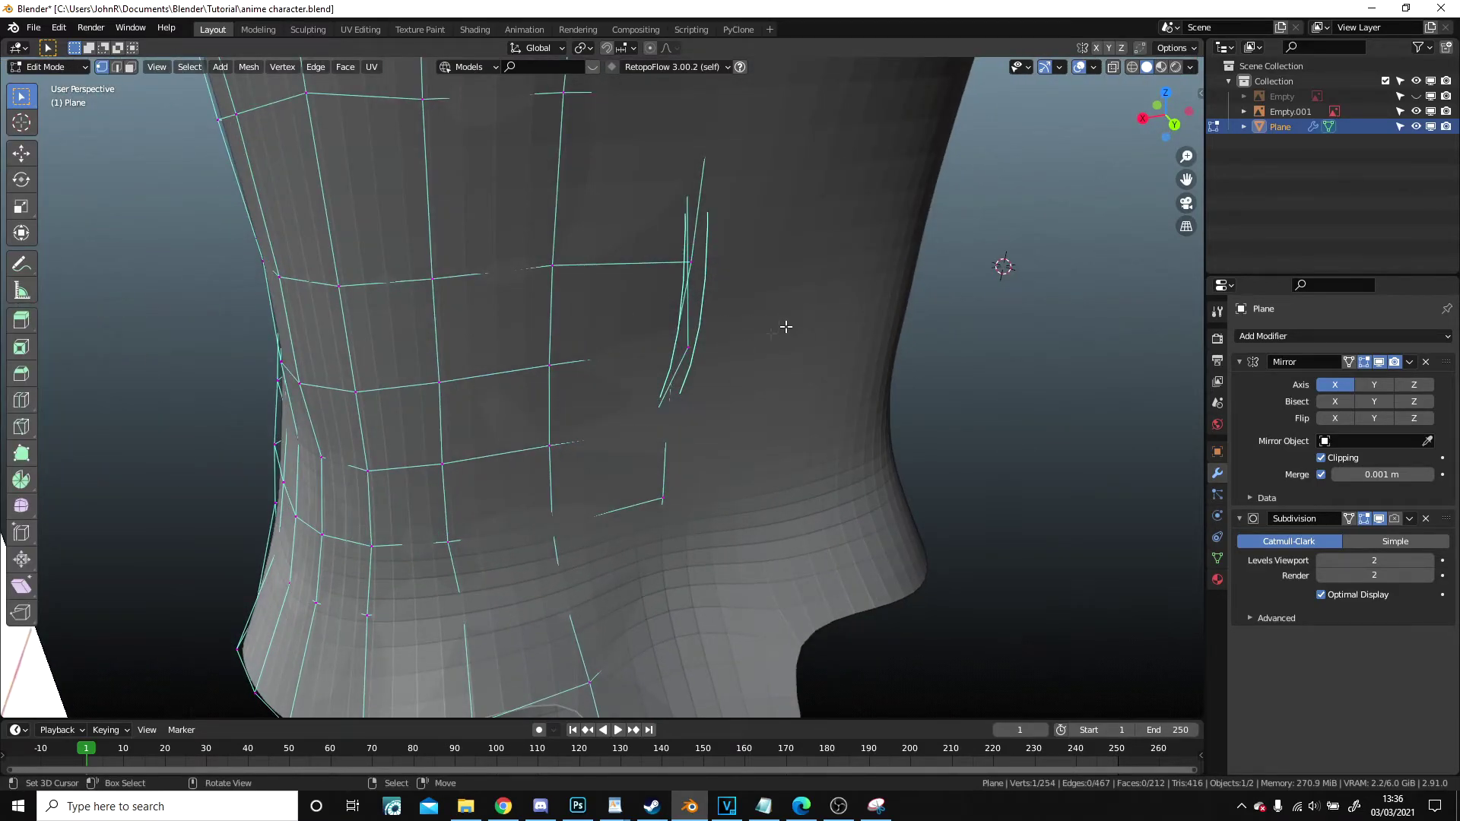
pyautogui.moveTo(706, 347); pyautogui.dragTo(710, 347, button='right')
pyautogui.press('z')
pyautogui.click(491, 366)
pyautogui.moveTo(456, 375)
pyautogui.mouseDown(button='middle')
pyautogui.moveTo(541, 404)
pyautogui.moveTo(685, 417)
pyautogui.moveTo(685, 482)
pyautogui.mouseUp(button='middle')
pyautogui.scroll(3, 702, 475)
pyautogui.scroll(-4, 719, 478)
# - Delete the stray loose vertices and edges inside the torso in wireframe view
pyautogui.keyDown('alt'); pyautogui.rightClick(956, 433); pyautogui.keyUp('alt')
pyautogui.scroll(-4, 852, 433)
pyautogui.moveTo(654, 445); pyautogui.dragTo(811, 339, button='middle')
pyautogui.scroll(4, 562, 424)
pyautogui.moveTo(563, 423)
pyautogui.mouseDown(button='middle')
pyautogui.moveTo(509, 430)
pyautogui.moveTo(495, 381)
pyautogui.mouseUp(button='middle')
pyautogui.press('c')
pyautogui.middleClick(487, 283)
pyautogui.rightClick(488, 283)
pyautogui.press('x')
pyautogui.click(492, 249)
pyautogui.scroll(-9, 532, 257)
# - Move the vertex where the rear strip meets the leg opening outwards and down
pyautogui.press('Tab')
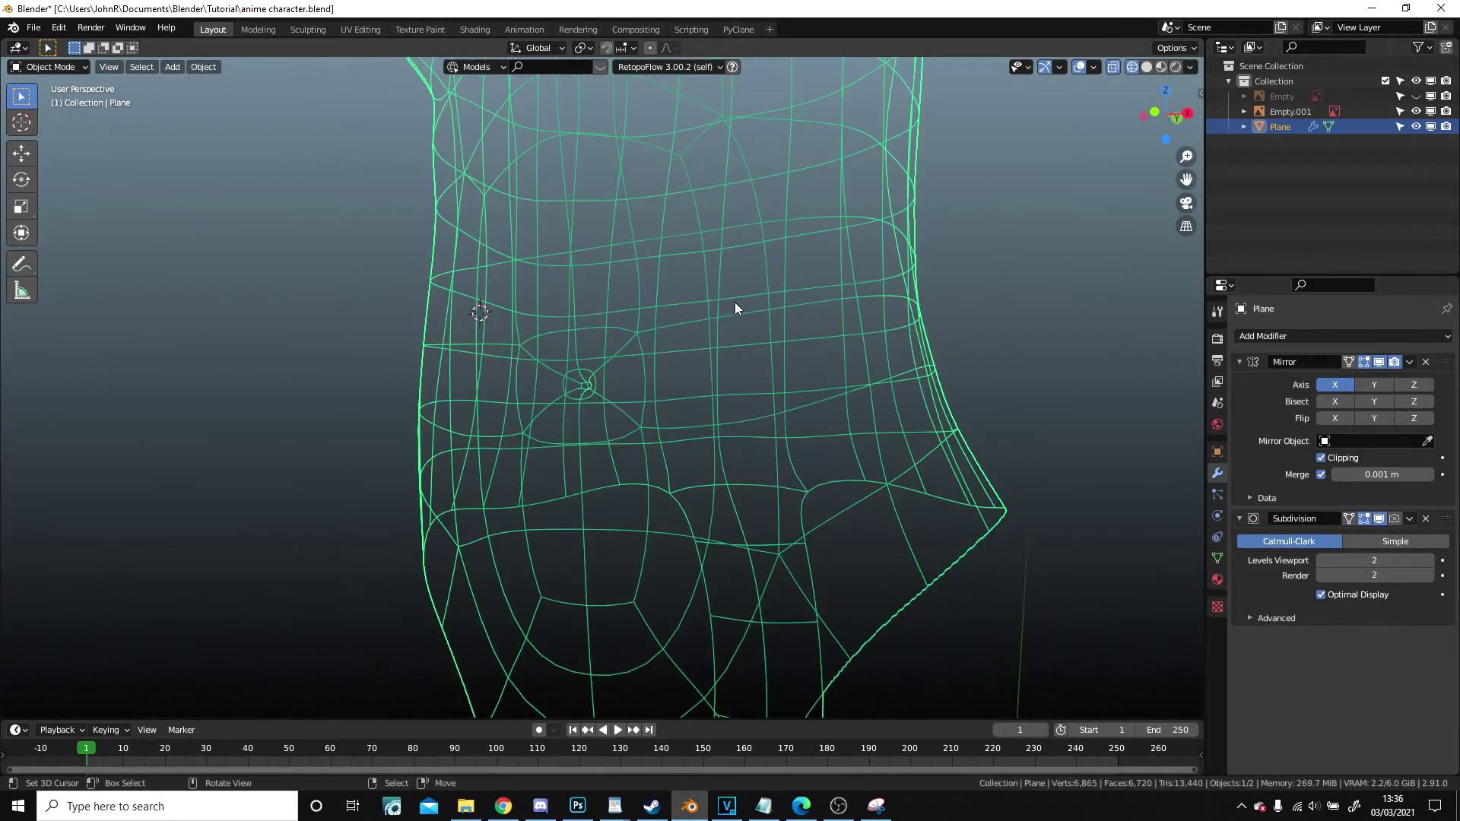
pyautogui.hotkey('shift', 'z')
pyautogui.moveTo(984, 321); pyautogui.dragTo(924, 332, button='middle')
pyautogui.moveTo(786, 326); pyautogui.dragTo(680, 385, button='middle')
pyautogui.press('Tab')
pyautogui.moveTo(636, 343); pyautogui.dragTo(674, 383, button='middle')
pyautogui.scroll(3, 608, 403)
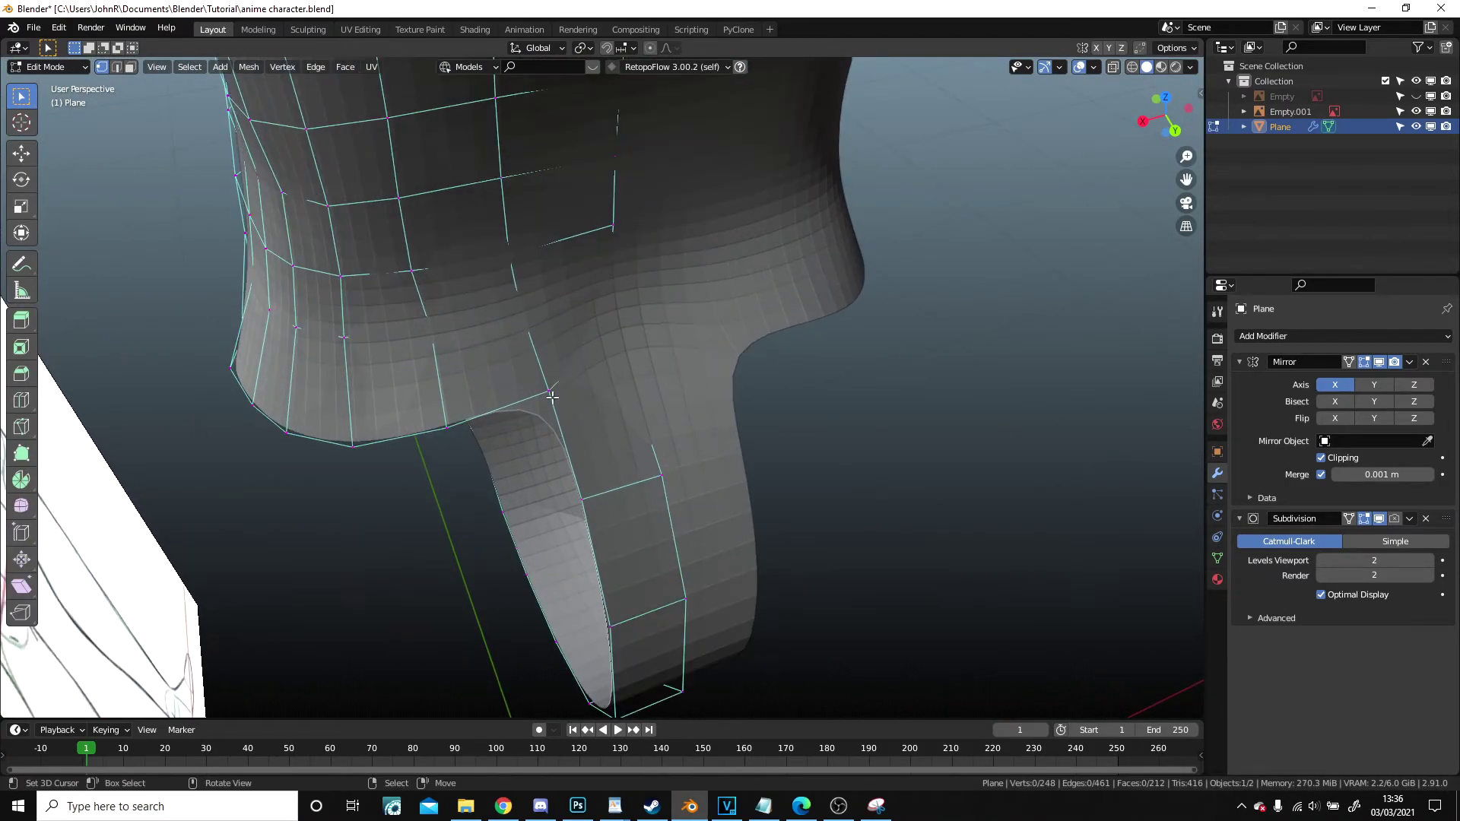
pyautogui.press('g')
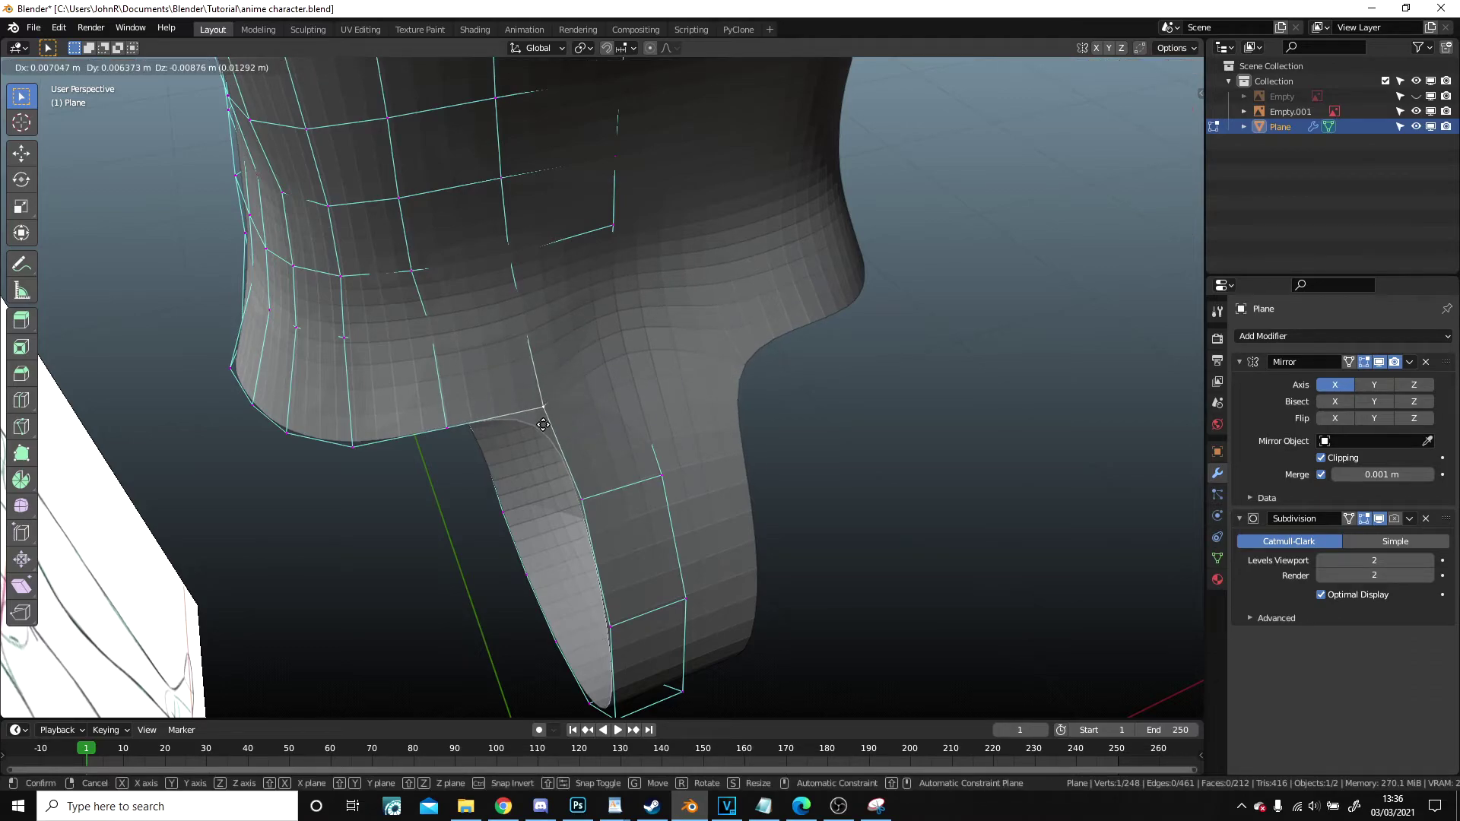
pyautogui.click(544, 426)
# - Move two upper centre-line vertices of the rear strip by -0.034829 m in Y and -0.007836 m in Z in side view
pyautogui.moveTo(545, 426); pyautogui.dragTo(587, 145, button='middle')
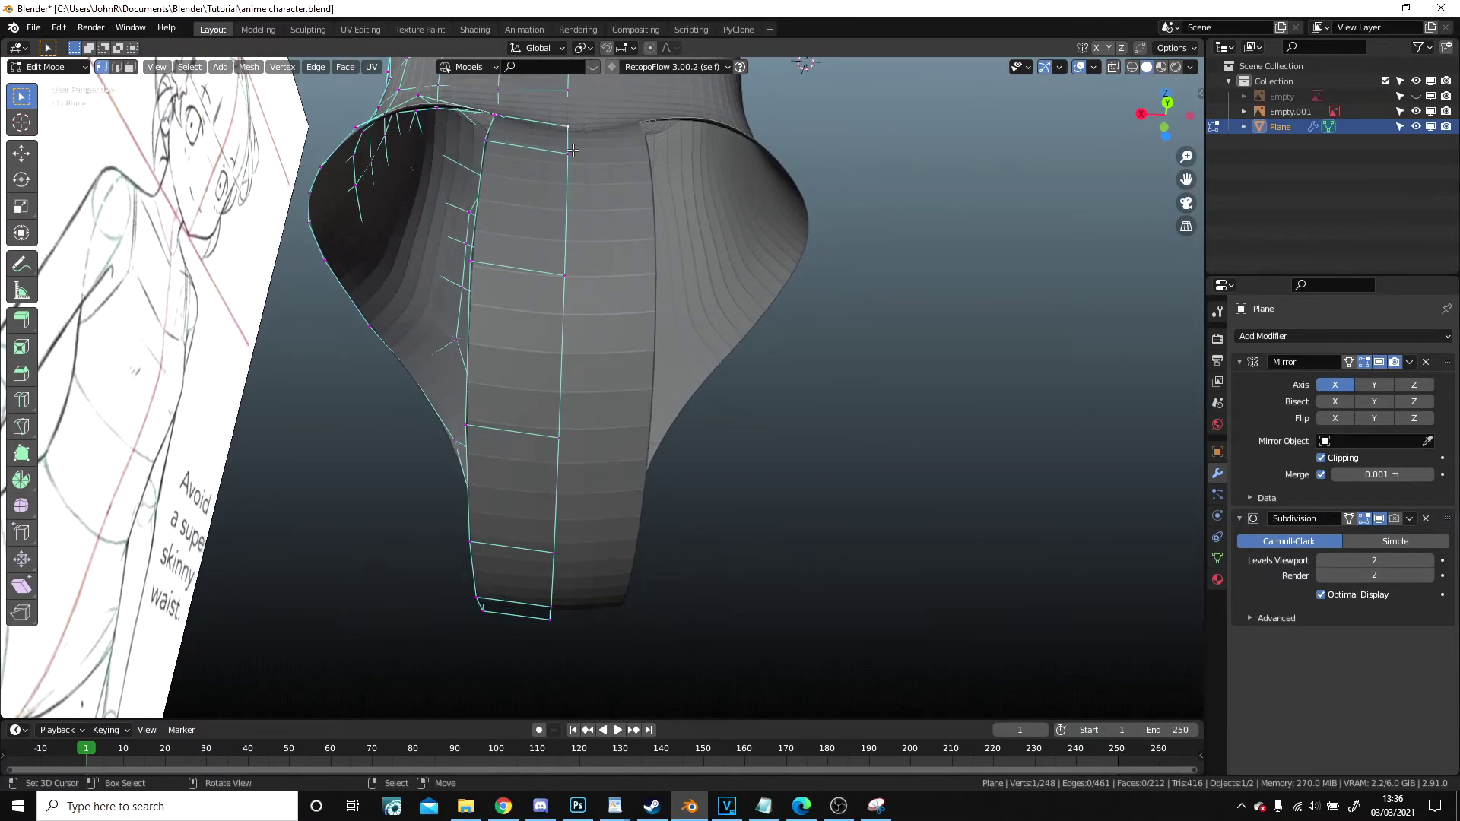
pyautogui.press('KP_3')
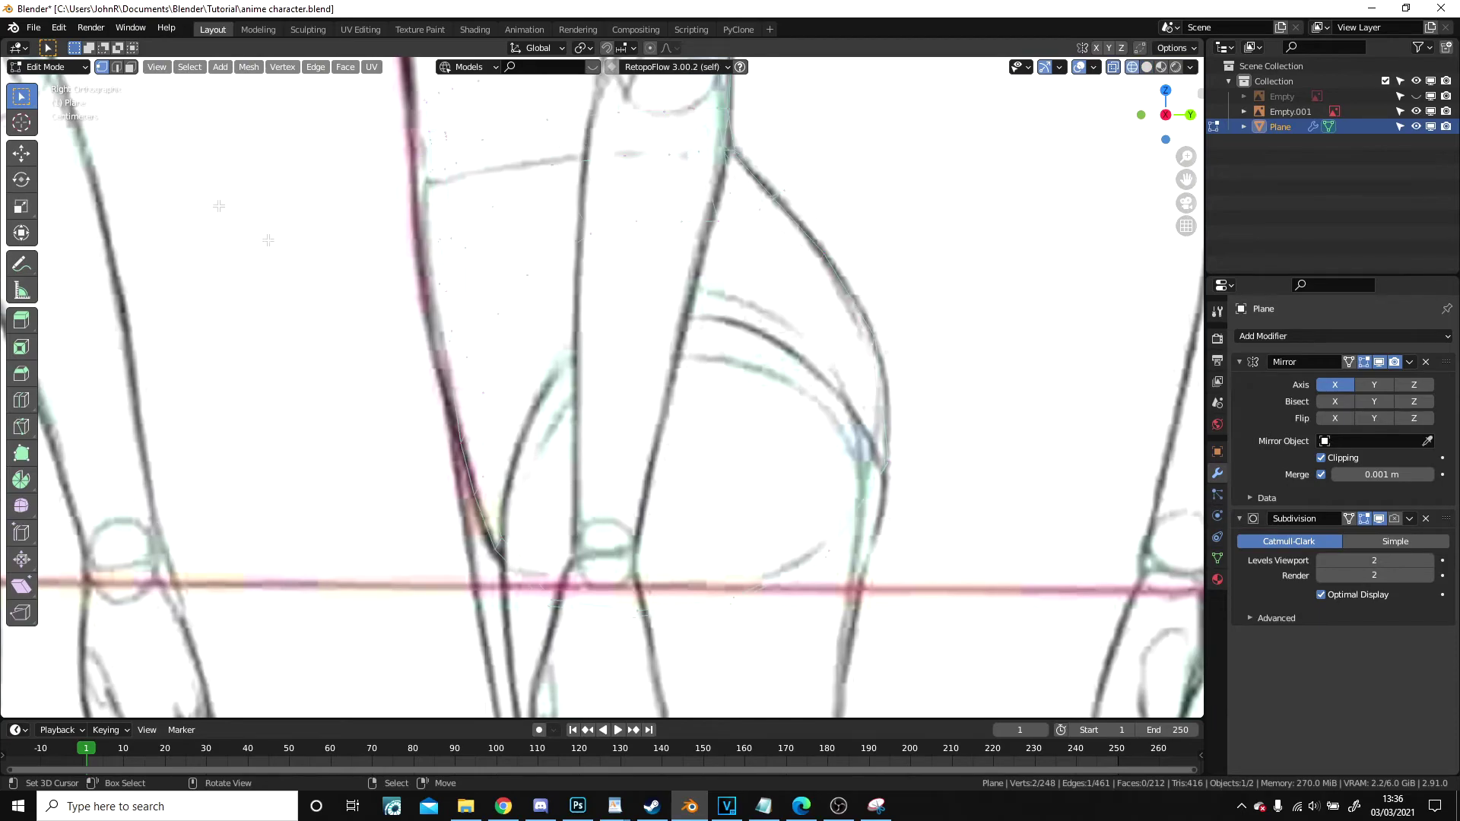
pyautogui.scroll(-1, 594, 334)
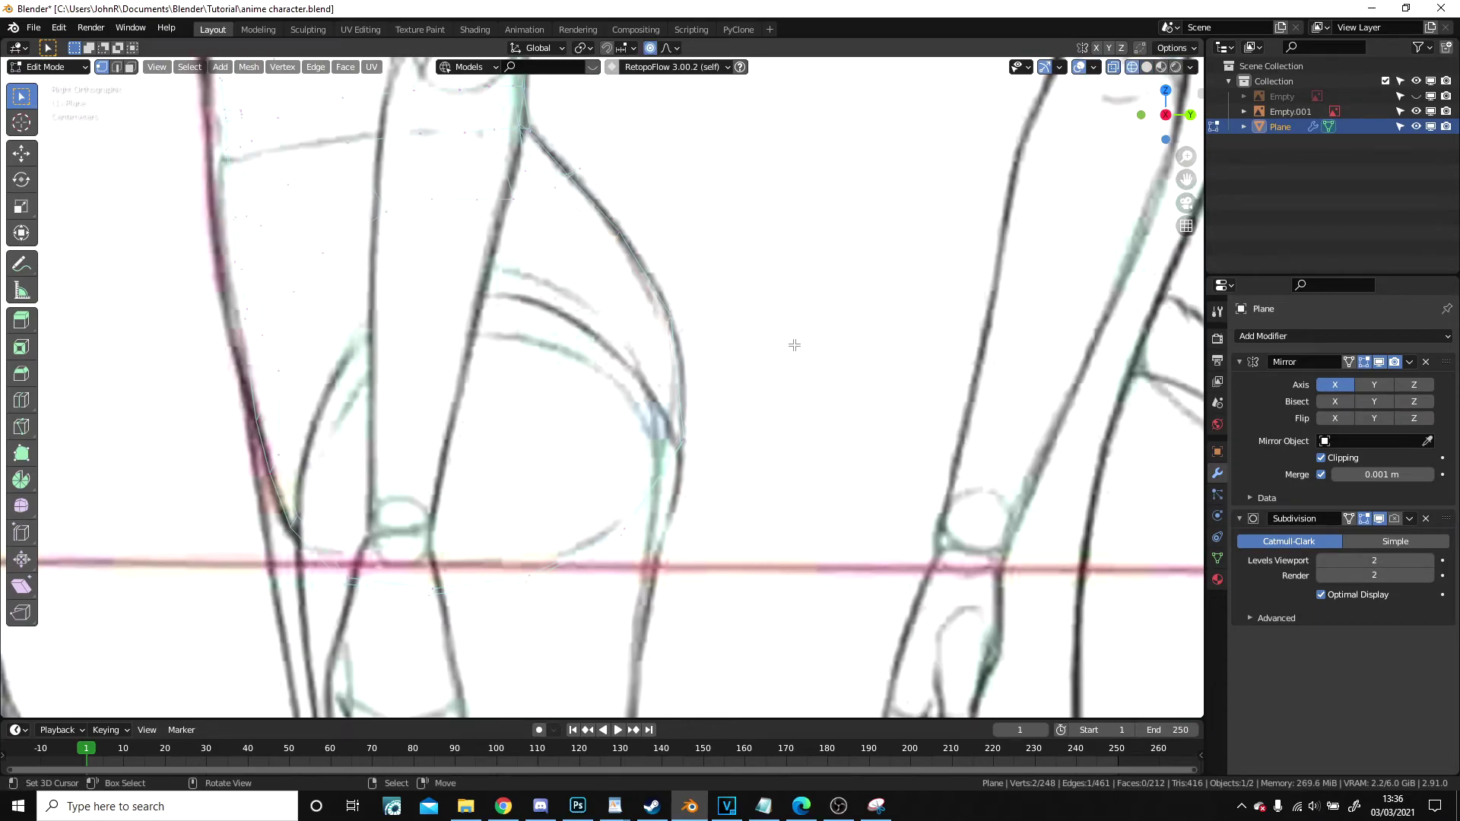
pyautogui.press('g')
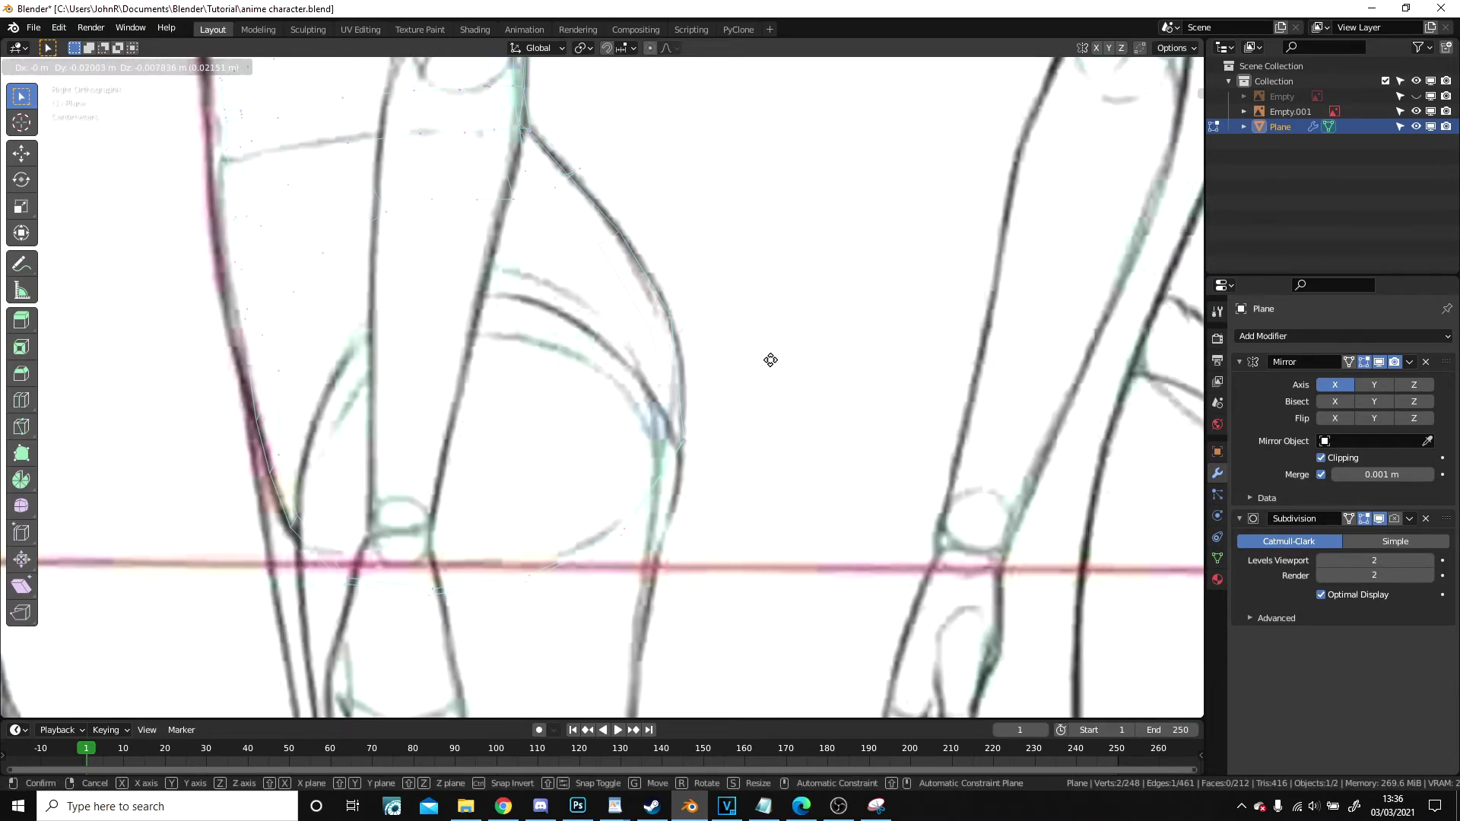
pyautogui.click(764, 359)
# - Reposition the lower rear vertices of the strip in side view to round the crease between the buttocks
pyautogui.moveTo(728, 425); pyautogui.dragTo(619, 476, button='middle')
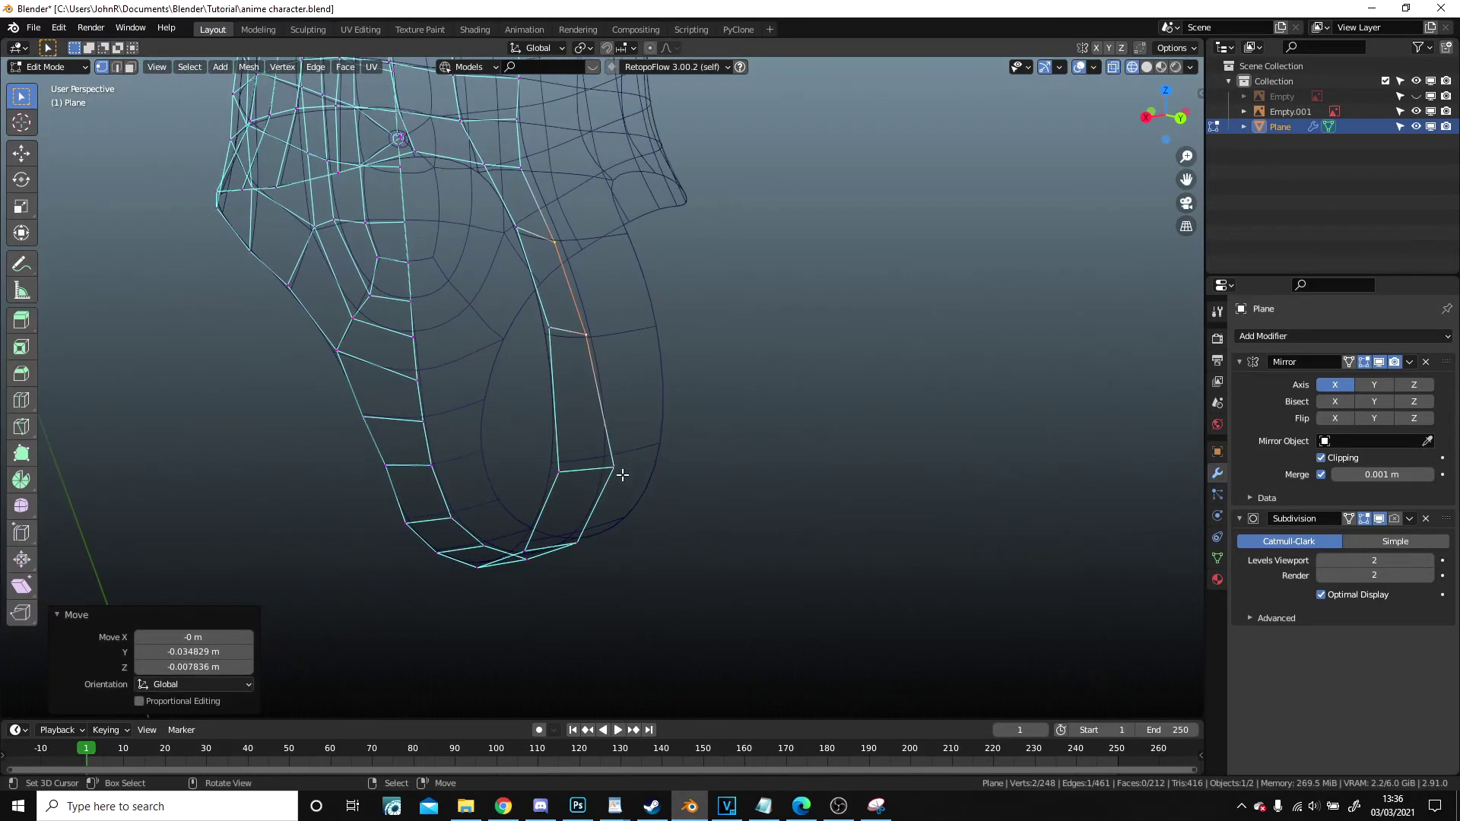
pyautogui.click(612, 468)
pyautogui.press('KP_3')
pyautogui.scroll(2, 850, 540)
pyautogui.press('g')
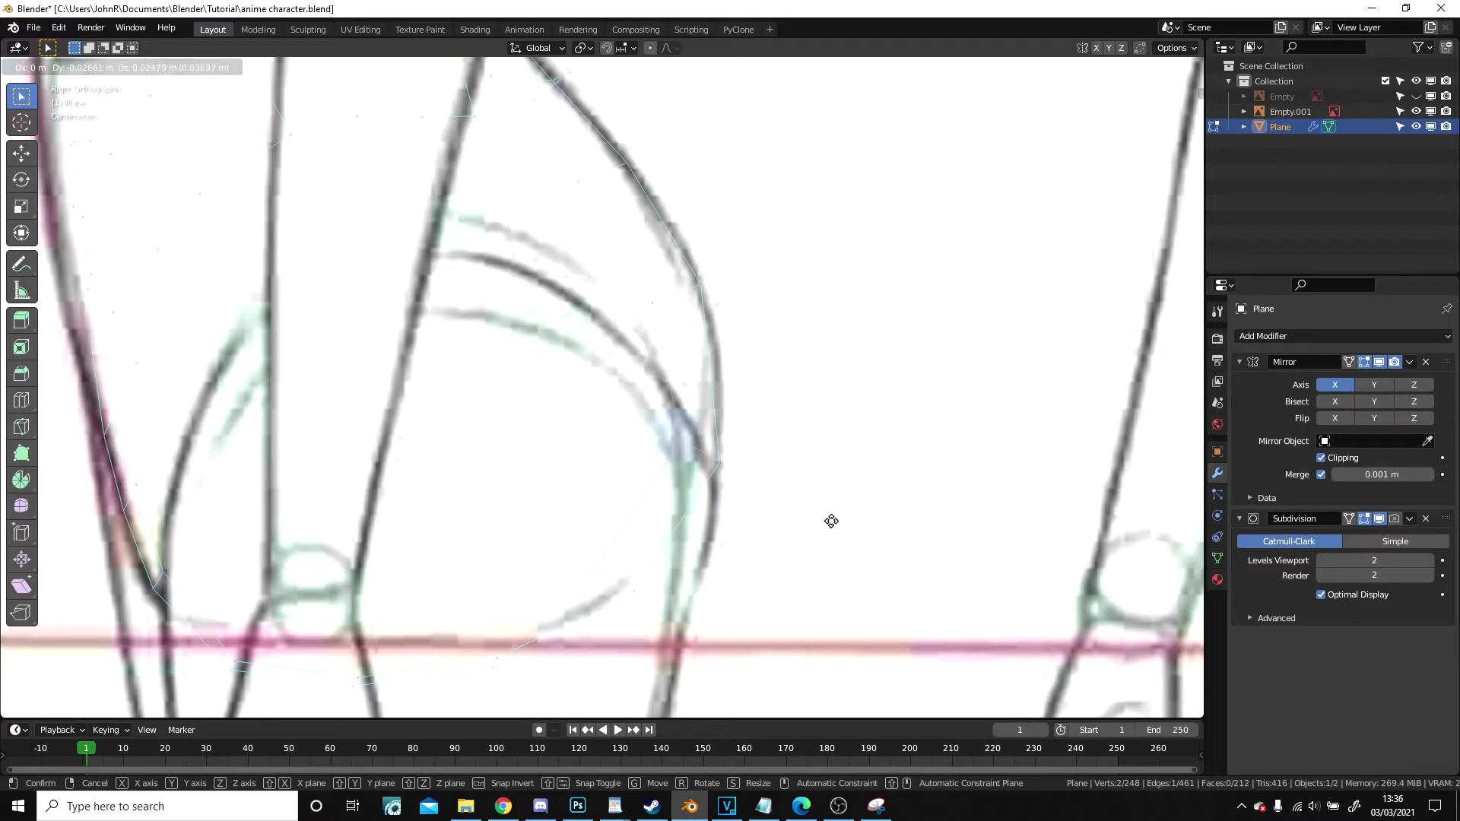
pyautogui.click(837, 522)
# - Examine the reshaped rear strip in solid shading, with and without the edit cage
pyautogui.press('z')
pyautogui.click(1035, 531)
pyautogui.scroll(-4, 989, 526)
pyautogui.moveTo(848, 514)
pyautogui.mouseDown(button='middle')
pyautogui.moveTo(655, 479)
pyautogui.moveTo(662, 350)
pyautogui.moveTo(707, 310)
pyautogui.moveTo(688, 318)
pyautogui.moveTo(687, 490)
pyautogui.mouseUp(button='middle')
pyautogui.press('Tab')
pyautogui.scroll(4, 677, 487)
pyautogui.press('Tab')
# - Move the upper rear vertices of the strip in wireframe side view to follow the buttock outline of the reference
pyautogui.moveTo(466, 362); pyautogui.dragTo(540, 295, button='middle')
pyautogui.scroll(-3, 559, 494)
pyautogui.scroll(1, 561, 490)
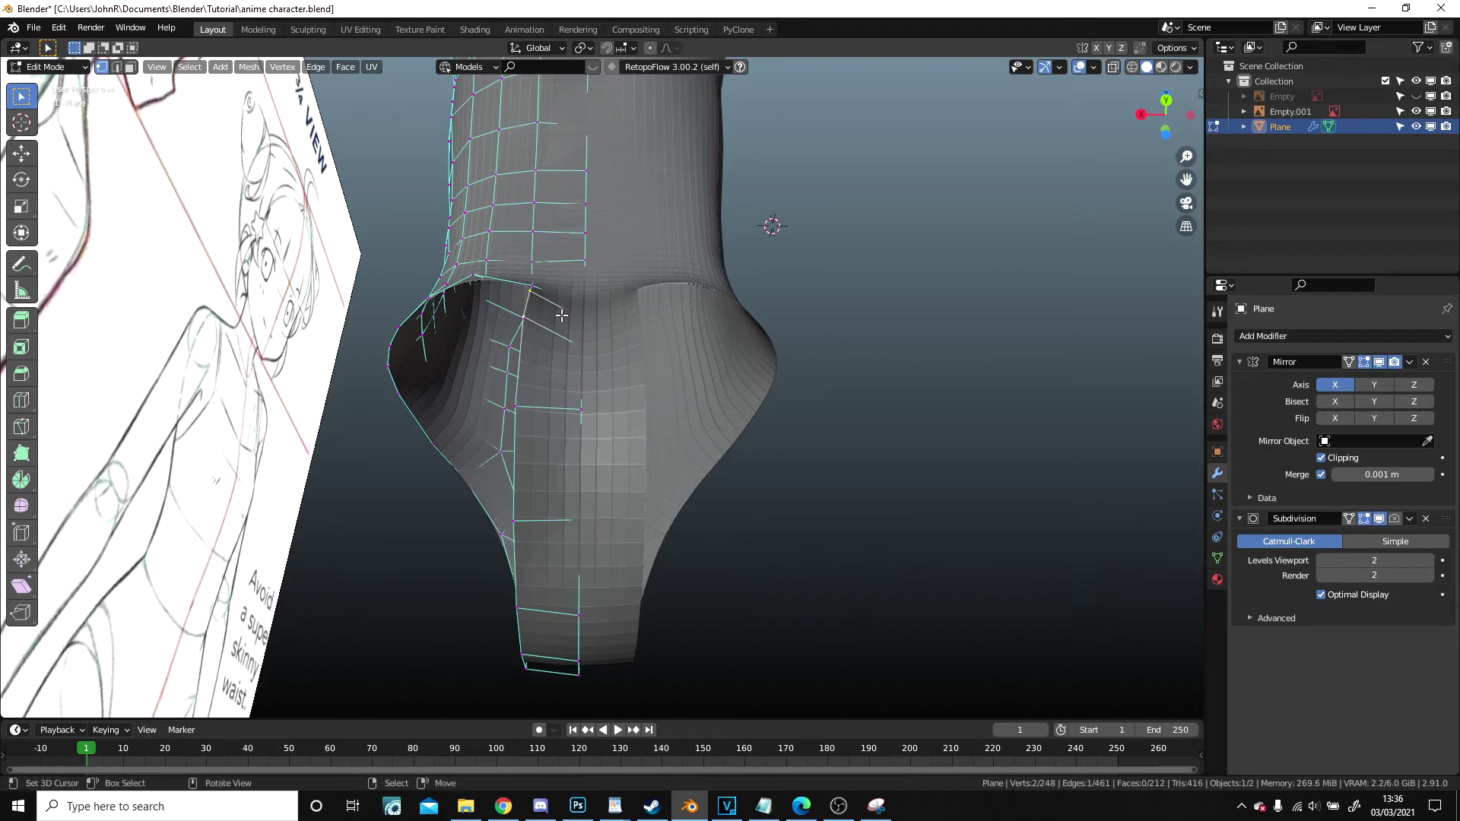
pyautogui.press('KP_3')
pyautogui.press('z')
pyautogui.click(508, 317)
pyautogui.scroll(2, 639, 376)
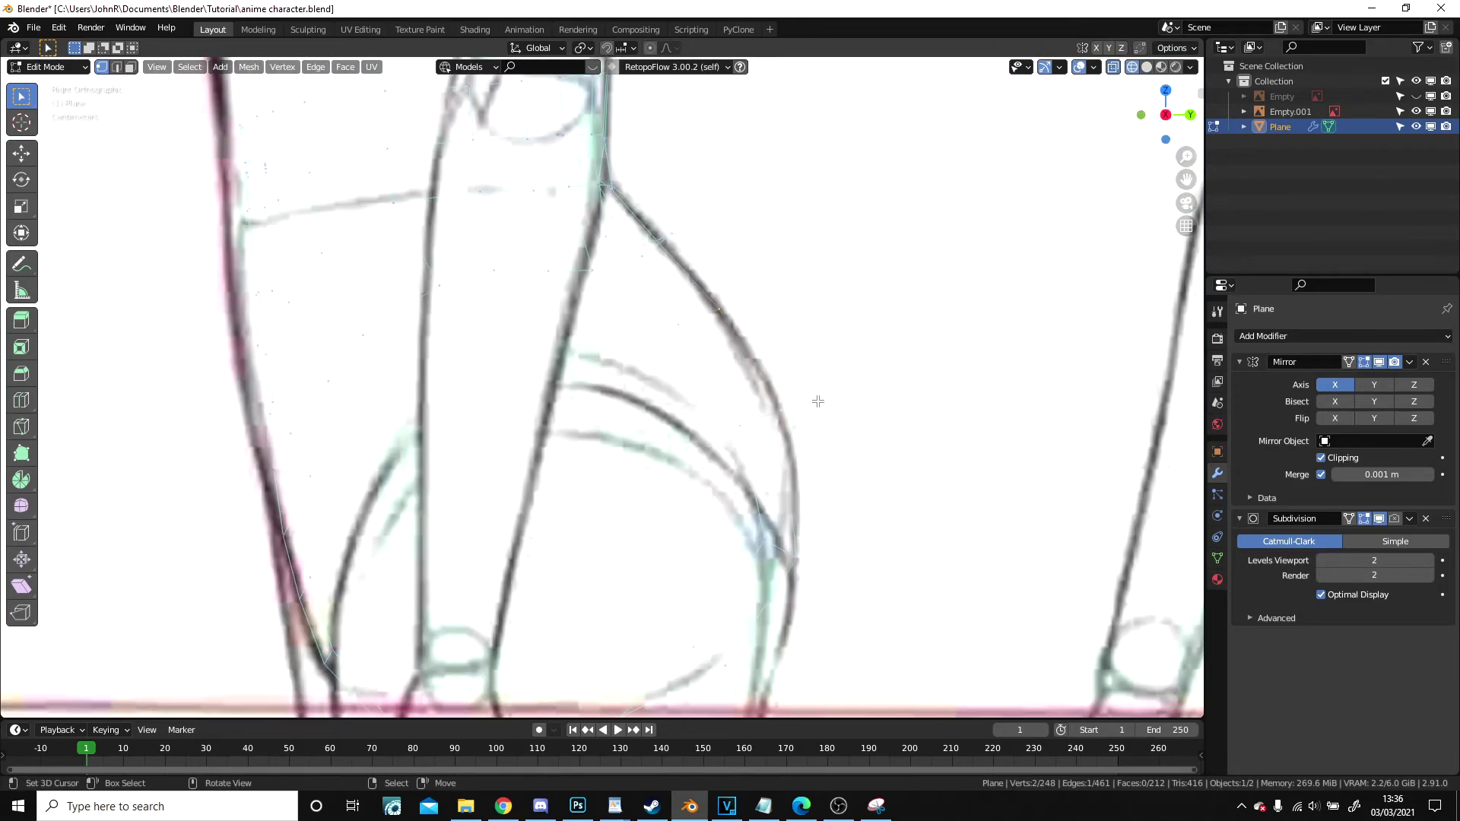
pyautogui.press('g')
pyautogui.click(820, 397)
pyautogui.click(791, 411)
pyautogui.press('g')
pyautogui.click(690, 345)
# - Fine-tune the vertices at the fullest part of the rear strip's curve in side view
pyautogui.click(768, 543)
pyautogui.press('g')
pyautogui.click(772, 546)
pyautogui.click(803, 559)
pyautogui.press('g')
pyautogui.click(805, 559)
pyautogui.keyDown('shift'); pyautogui.moveTo(791, 601); pyautogui.dragTo(728, 370, button='middle'); pyautogui.keyUp('shift')
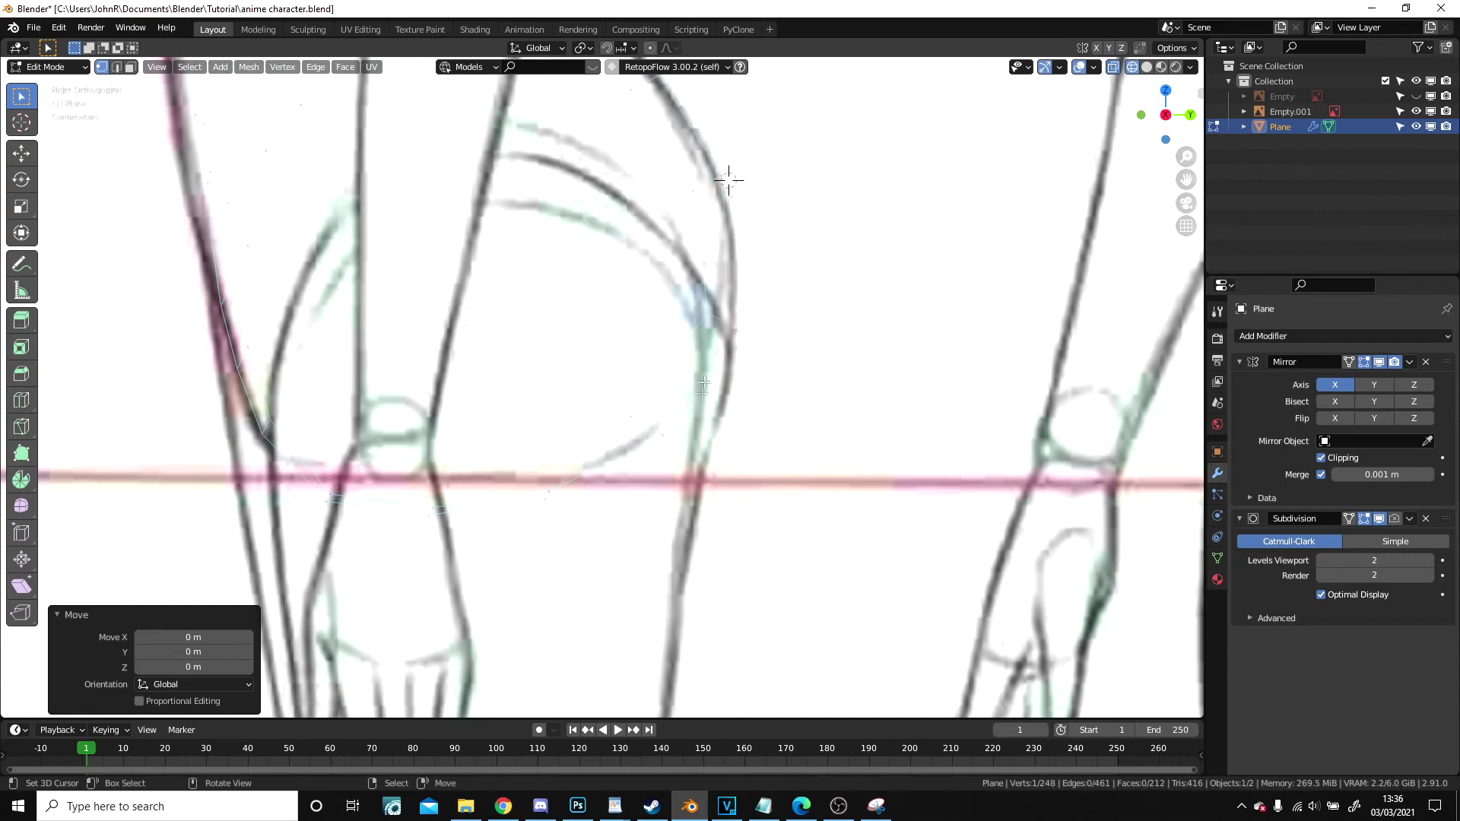
# - Reposition the lower rear and underside vertices of the strip in side view to round its curve beneath the crotch
pyautogui.click(677, 450)
pyautogui.press('g')
pyautogui.click(693, 451)
pyautogui.click(566, 487)
pyautogui.press('g')
pyautogui.click(556, 513)
pyautogui.moveTo(557, 514); pyautogui.dragTo(749, 502, button='middle')
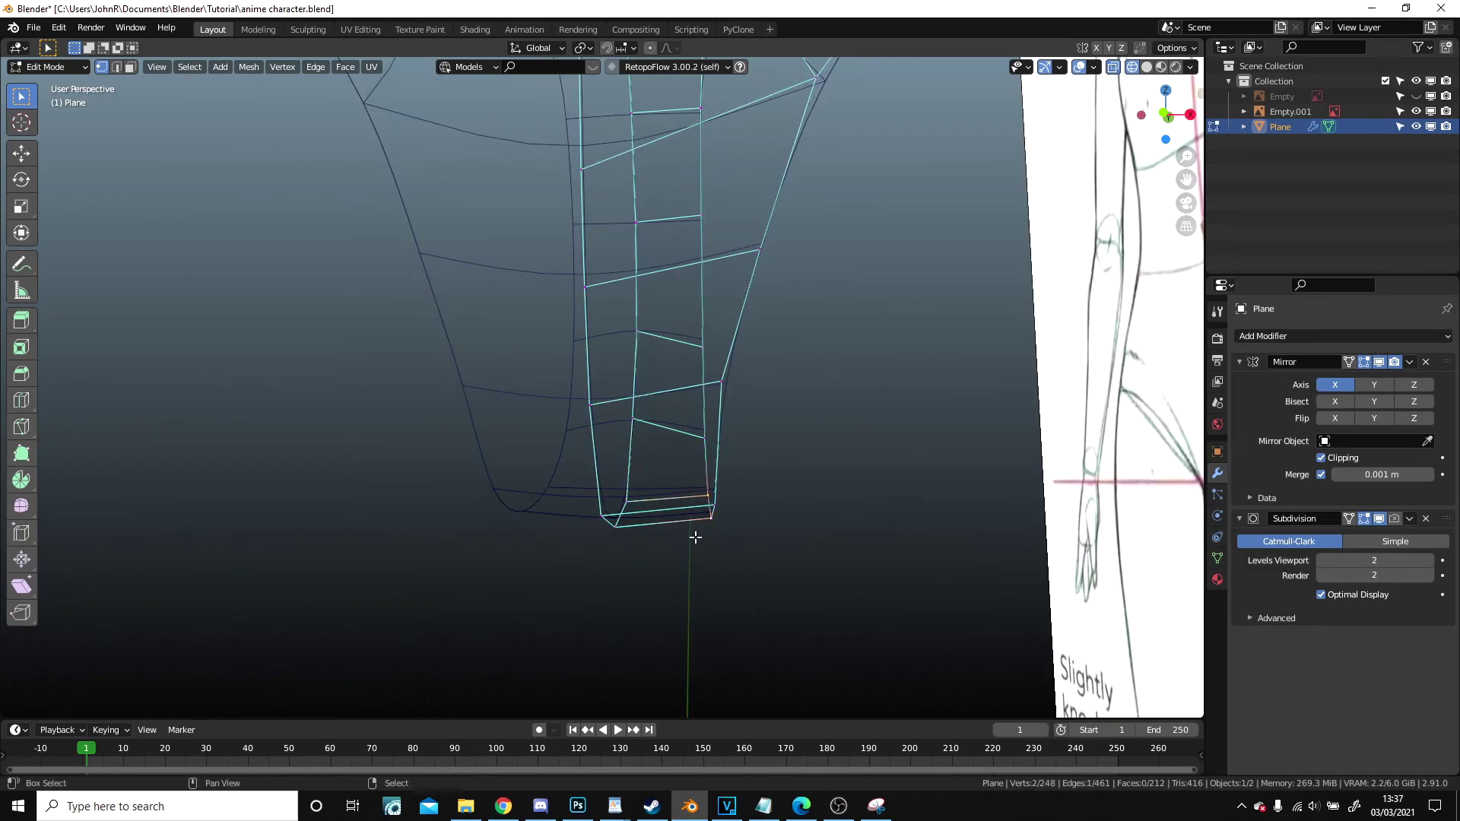
pyautogui.click(712, 512)
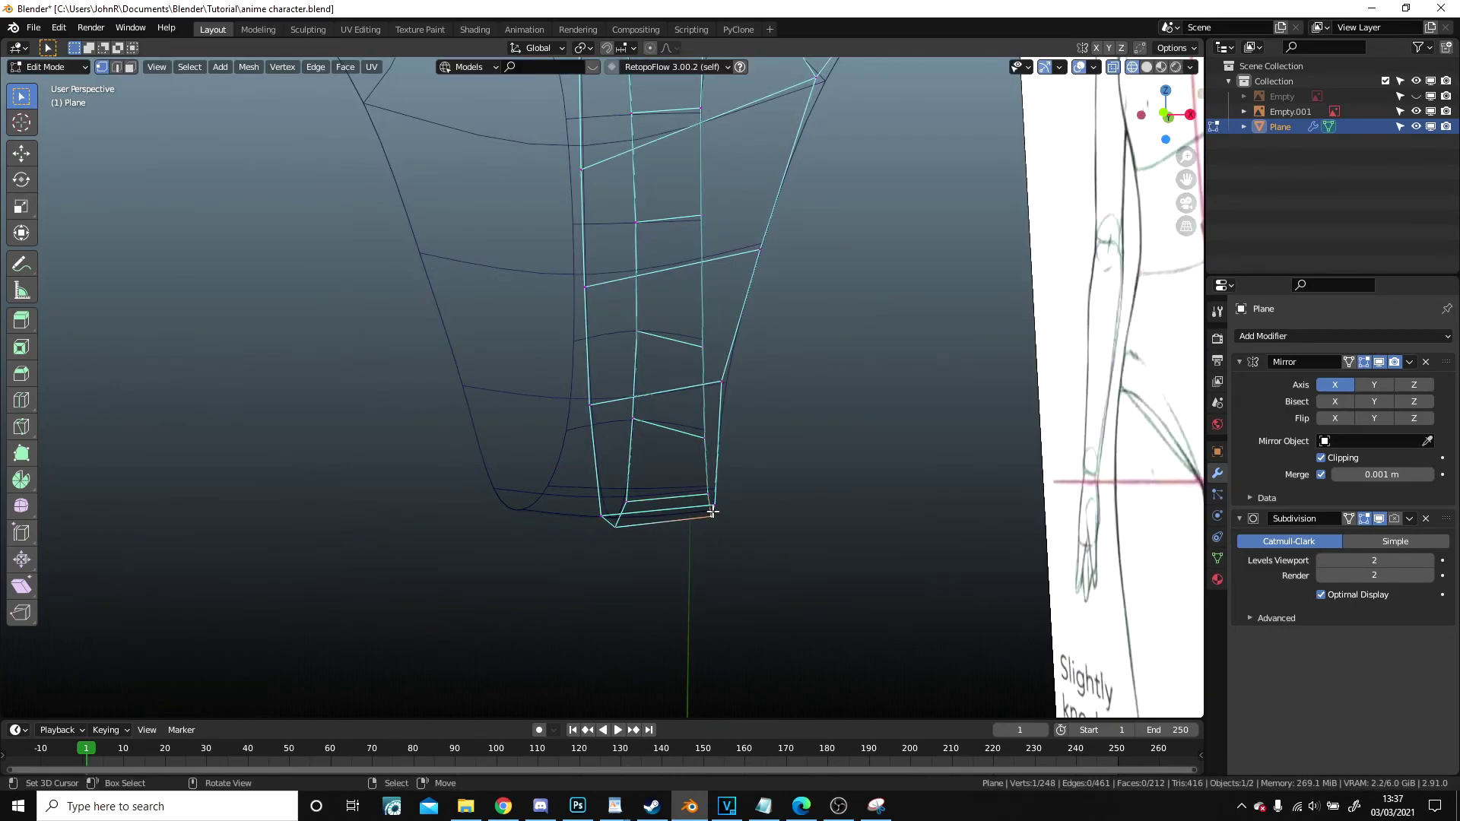
# - Return to solid shading, leave mesh editing and hide the side reference image Empty.001
pyautogui.scroll(-5, 713, 512)
pyautogui.press('z')
pyautogui.click(799, 508)
pyautogui.scroll(-3, 730, 486)
pyautogui.press('Tab')
pyautogui.moveTo(730, 472)
pyautogui.mouseDown(button='middle')
pyautogui.moveTo(686, 382)
pyautogui.moveTo(712, 365)
pyautogui.moveTo(652, 400)
pyautogui.moveTo(708, 397)
pyautogui.mouseUp(button='middle')
pyautogui.scroll(-5, 718, 396)
pyautogui.click(720, 399)
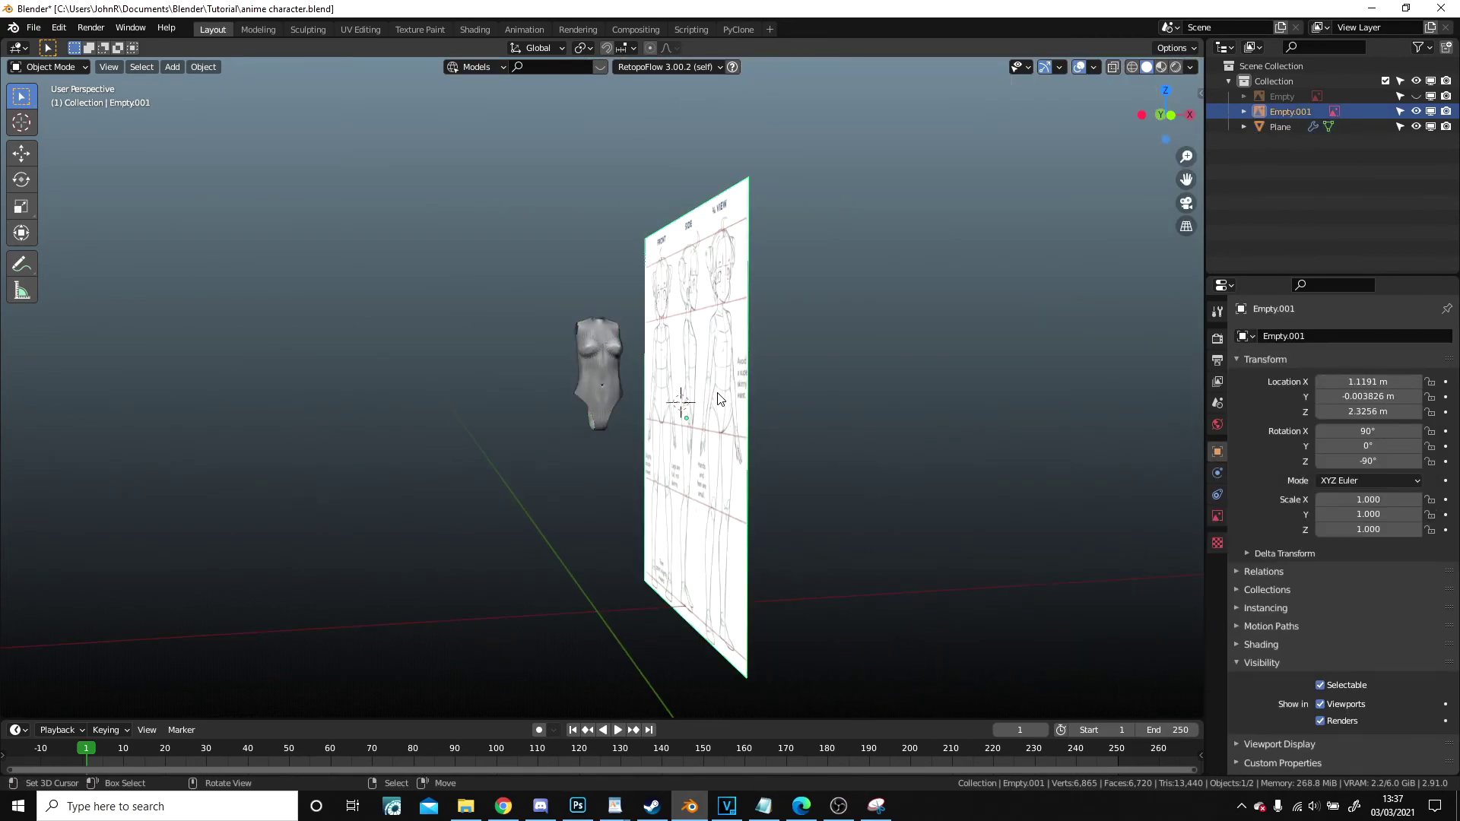
pyautogui.press('h')
# - Display the torso in material preview shading and examine its shape from the front, the side and around the crotch strip
pyautogui.scroll(4, 893, 292)
pyautogui.click(1161, 67)
pyautogui.moveTo(770, 350); pyautogui.dragTo(770, 423, button='middle')
pyautogui.scroll(3, 690, 370)
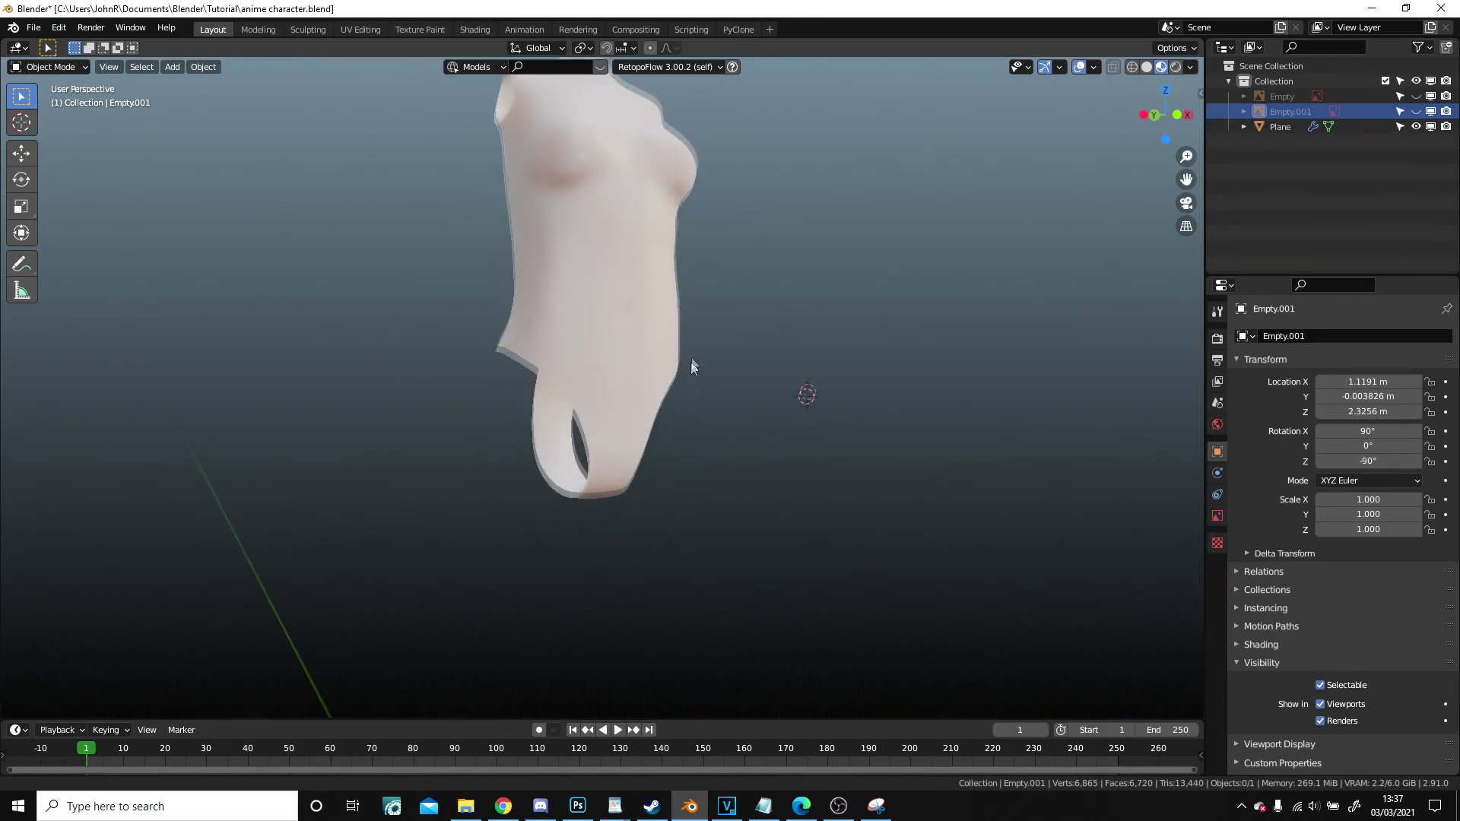
pyautogui.scroll(-3, 691, 370)
pyautogui.moveTo(647, 350); pyautogui.dragTo(1014, 371, button='middle')
pyautogui.scroll(4, 692, 236)
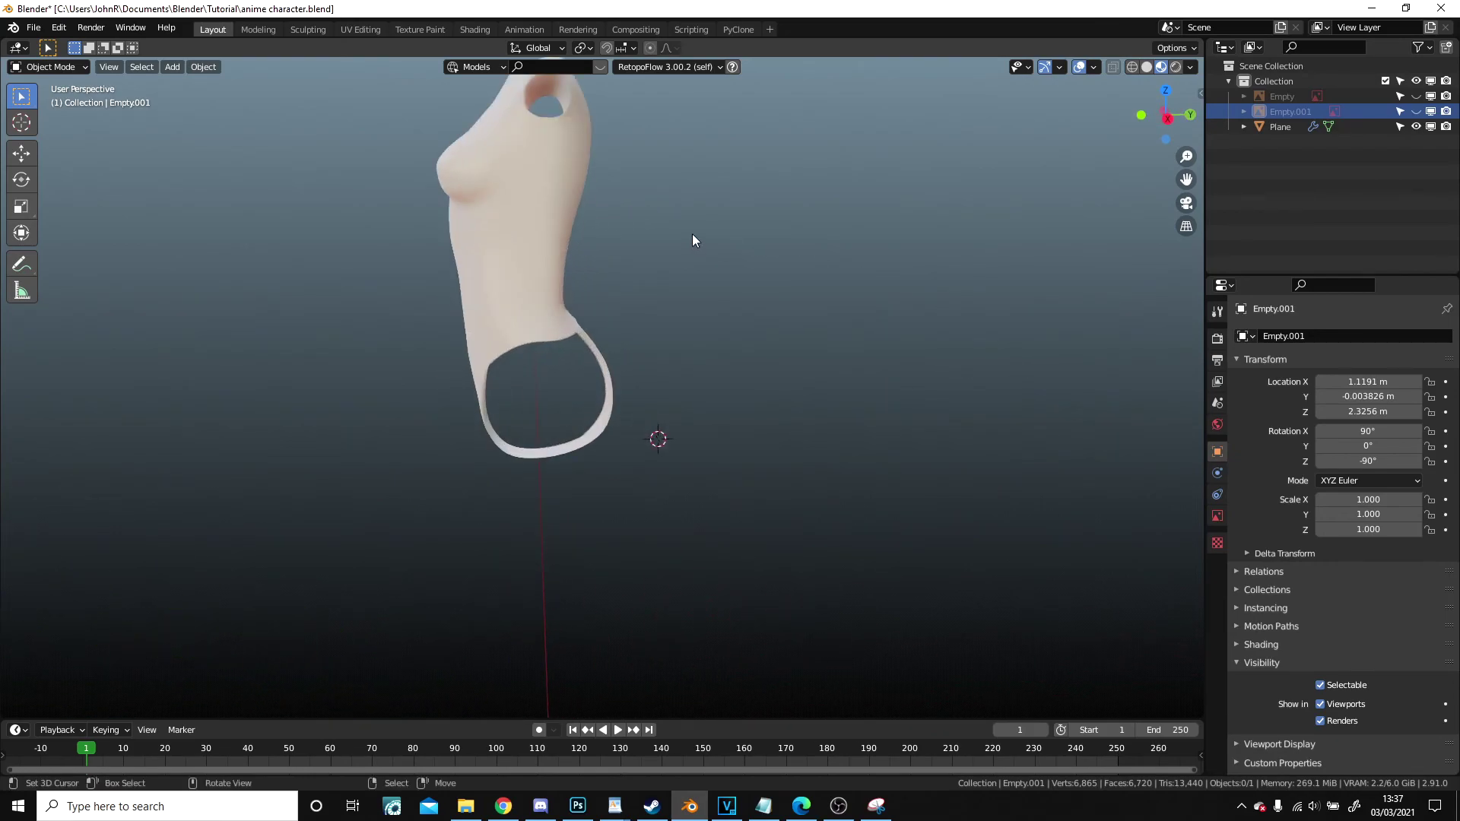
pyautogui.moveTo(649, 137); pyautogui.dragTo(741, 464, button='middle')
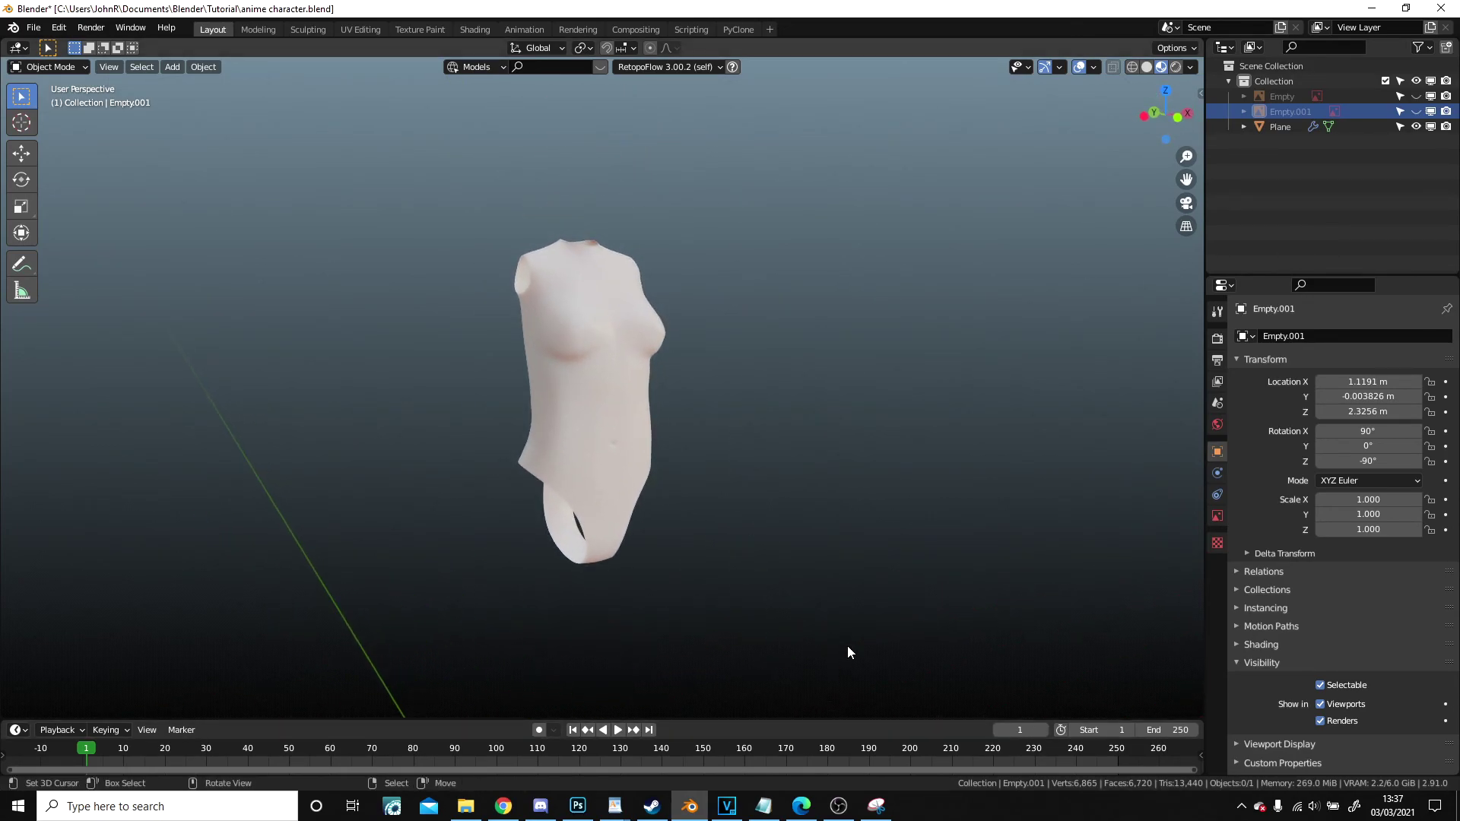